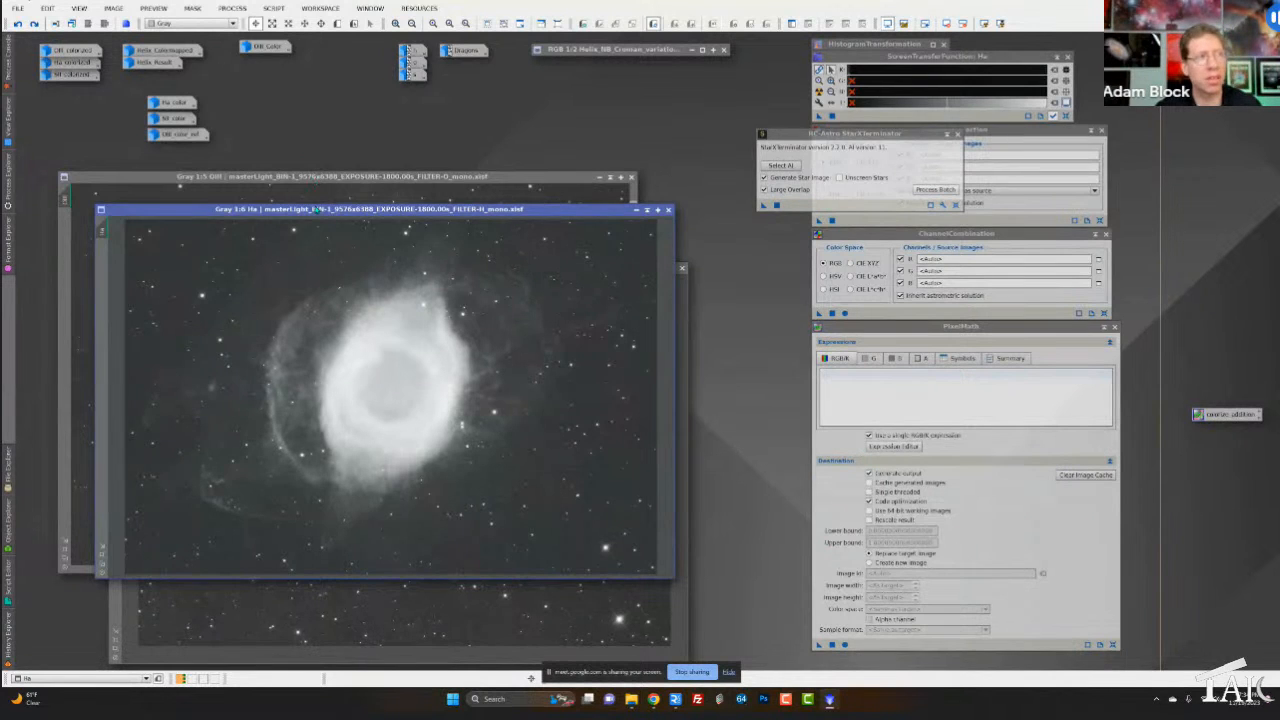
Bring the Ha, SII and OIII master images into view in turn to compare their nebula detail
drag(319, 209, 373, 203)
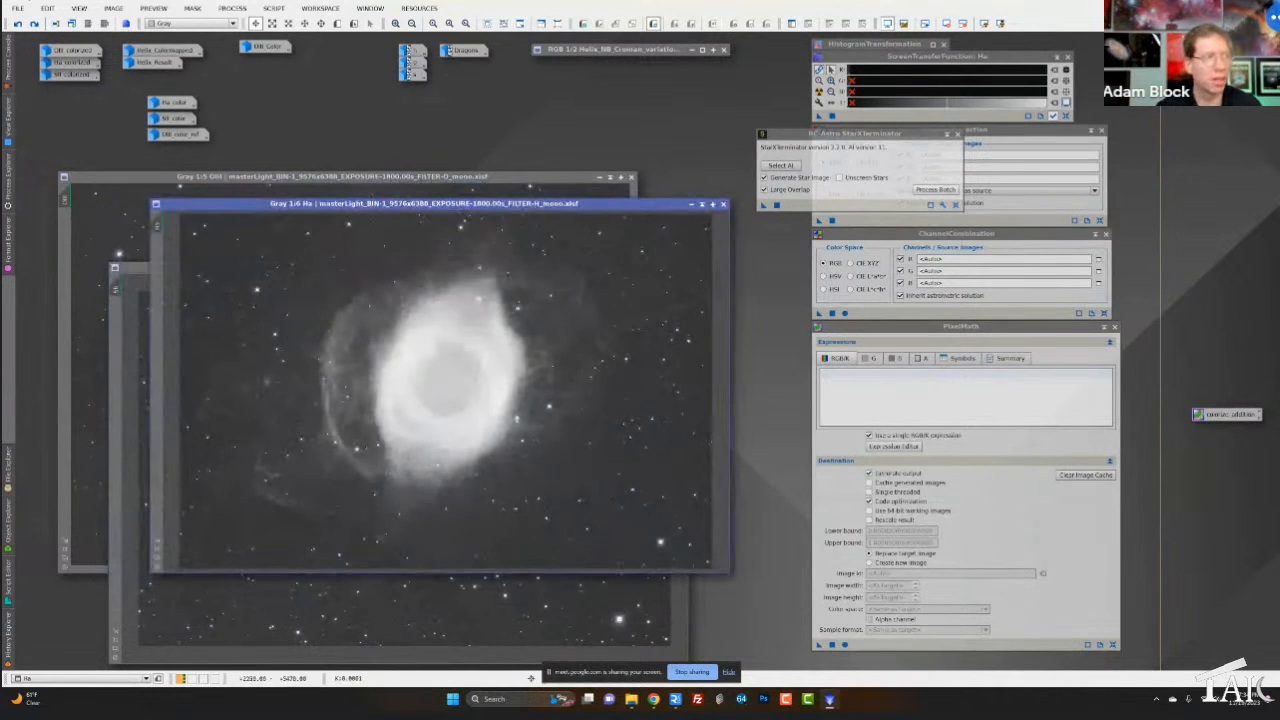
click(127, 335)
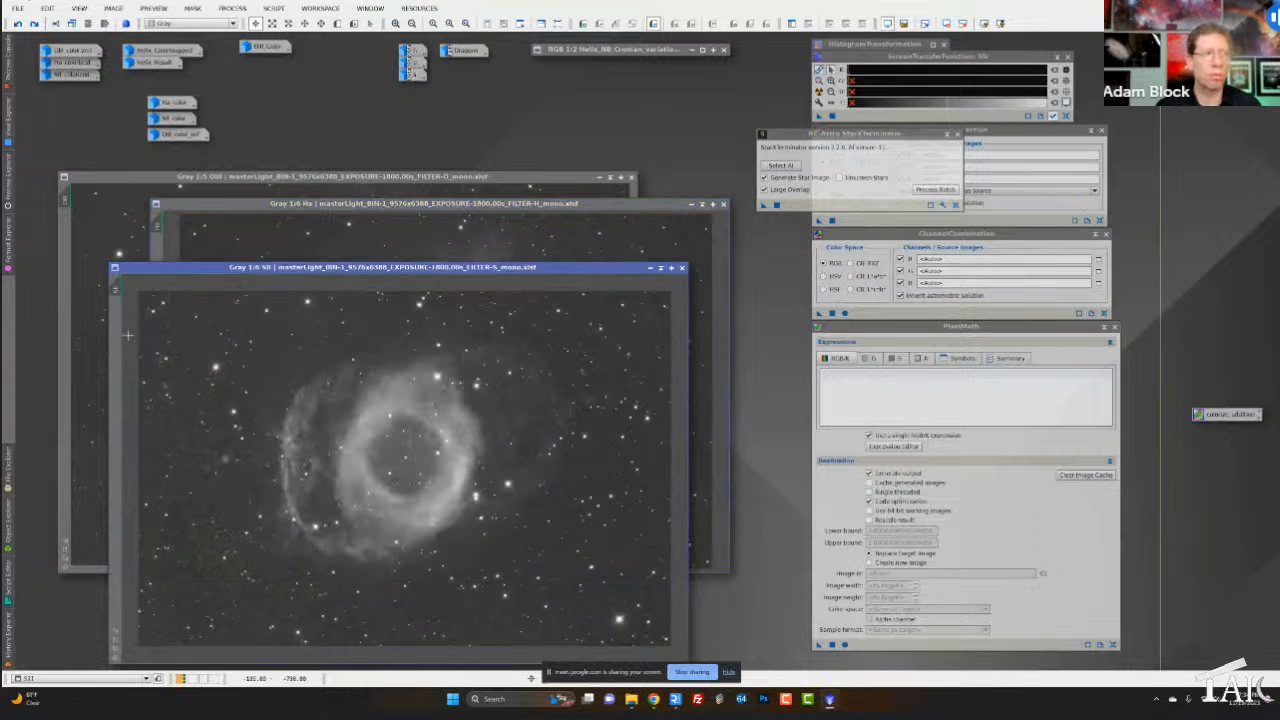
click(100, 238)
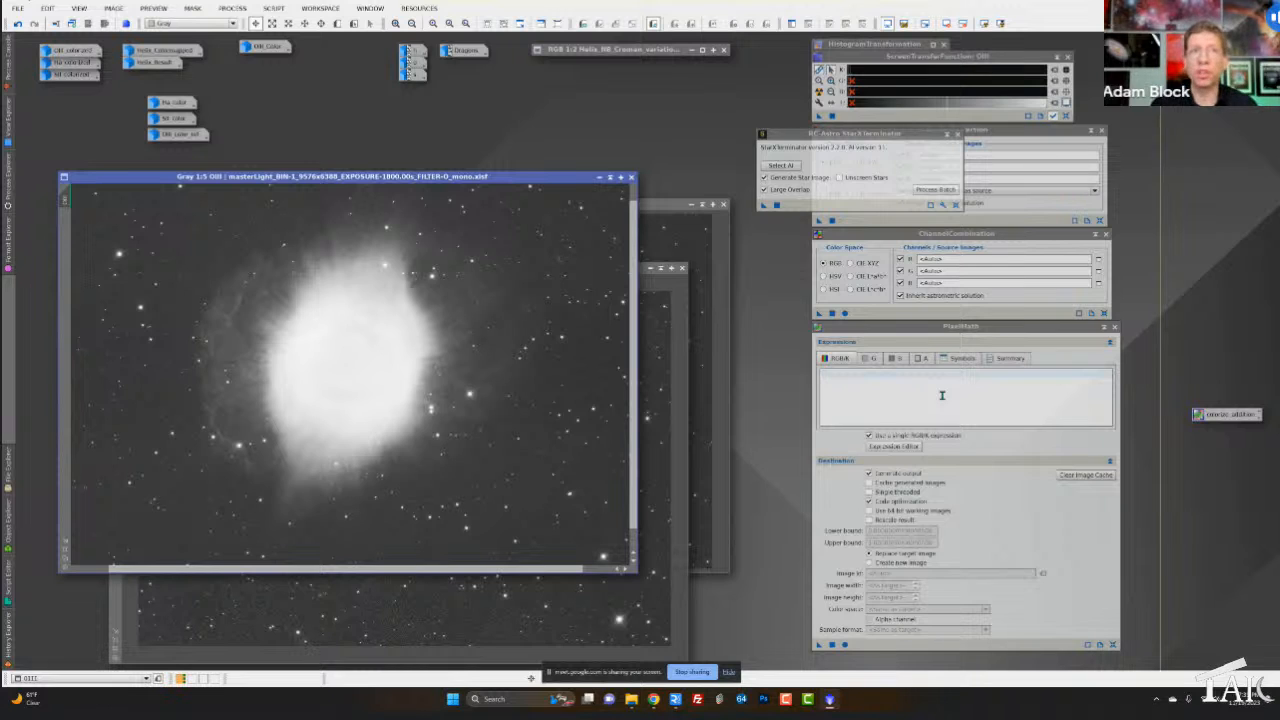
Move the StarXTerminator window away from ChannelExtraction, bring ChannelExtraction forward, and reposition the OIII image window
drag(869, 139, 745, 100)
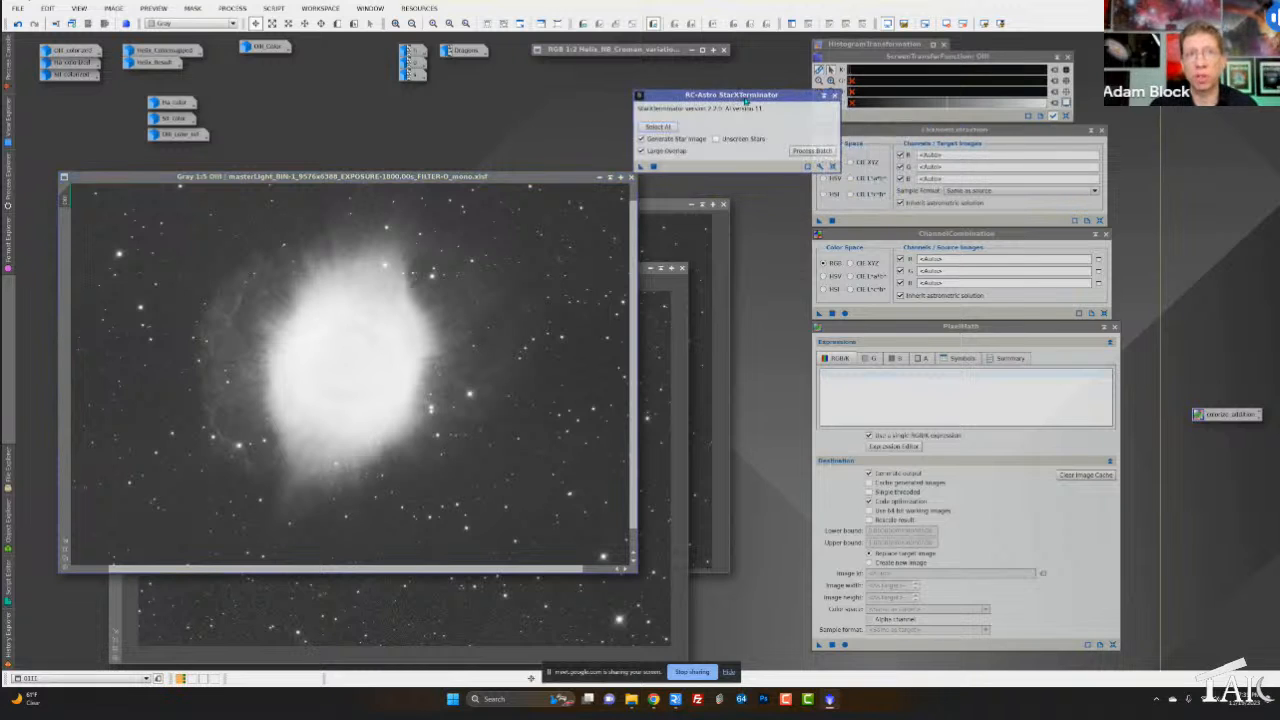
click(909, 139)
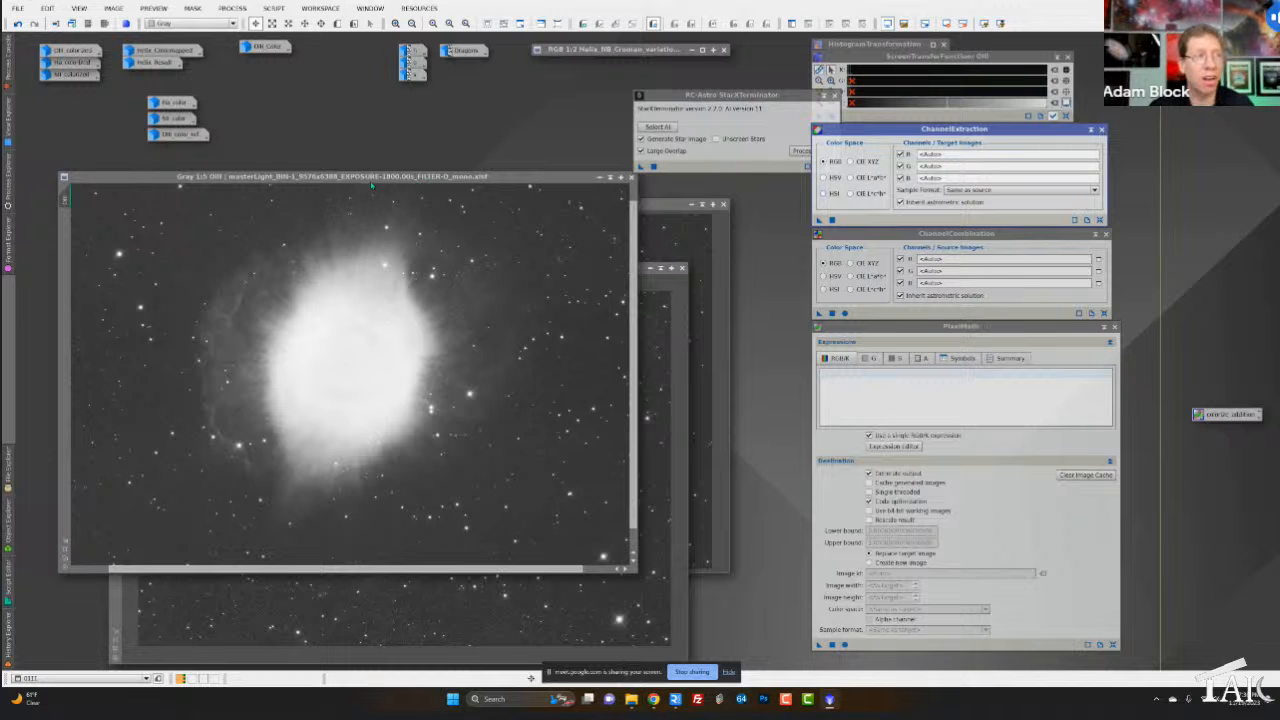
drag(353, 181, 401, 190)
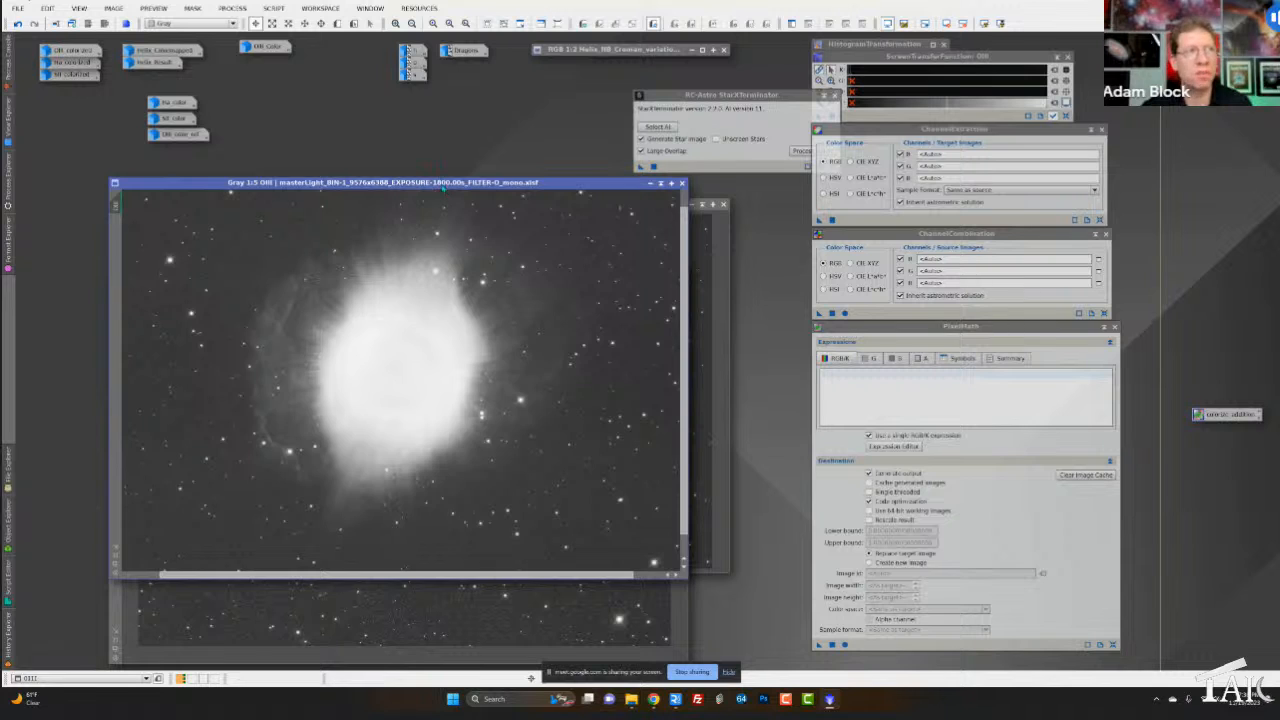
drag(443, 190, 396, 184)
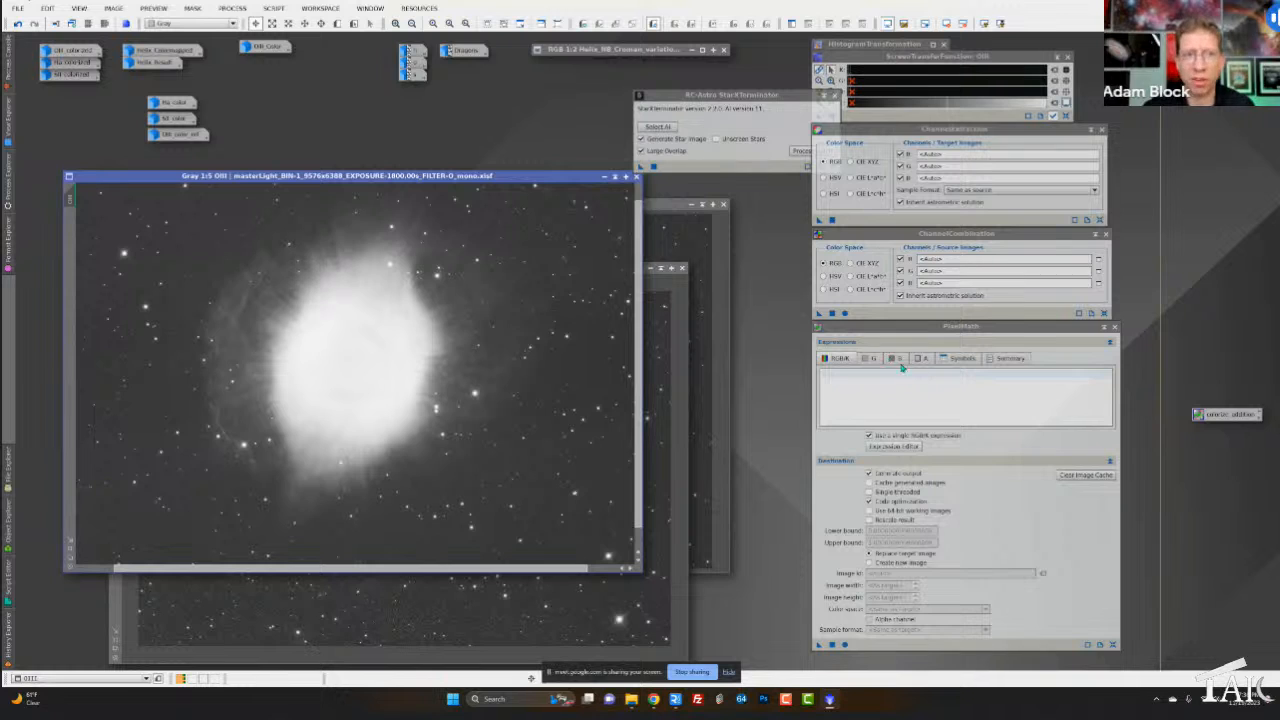
Turn off the single RGB/K expression in PixelMath and enter separate channel values, with .45 for green
click(869, 435)
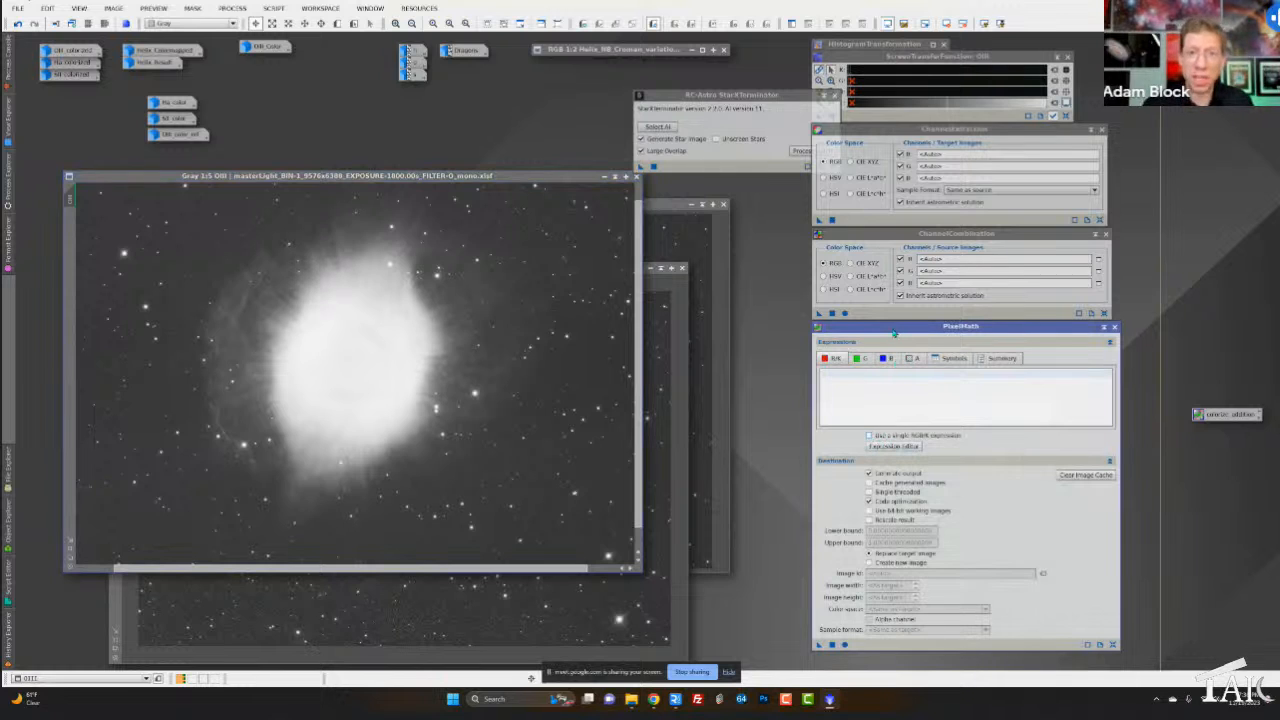
click(884, 389)
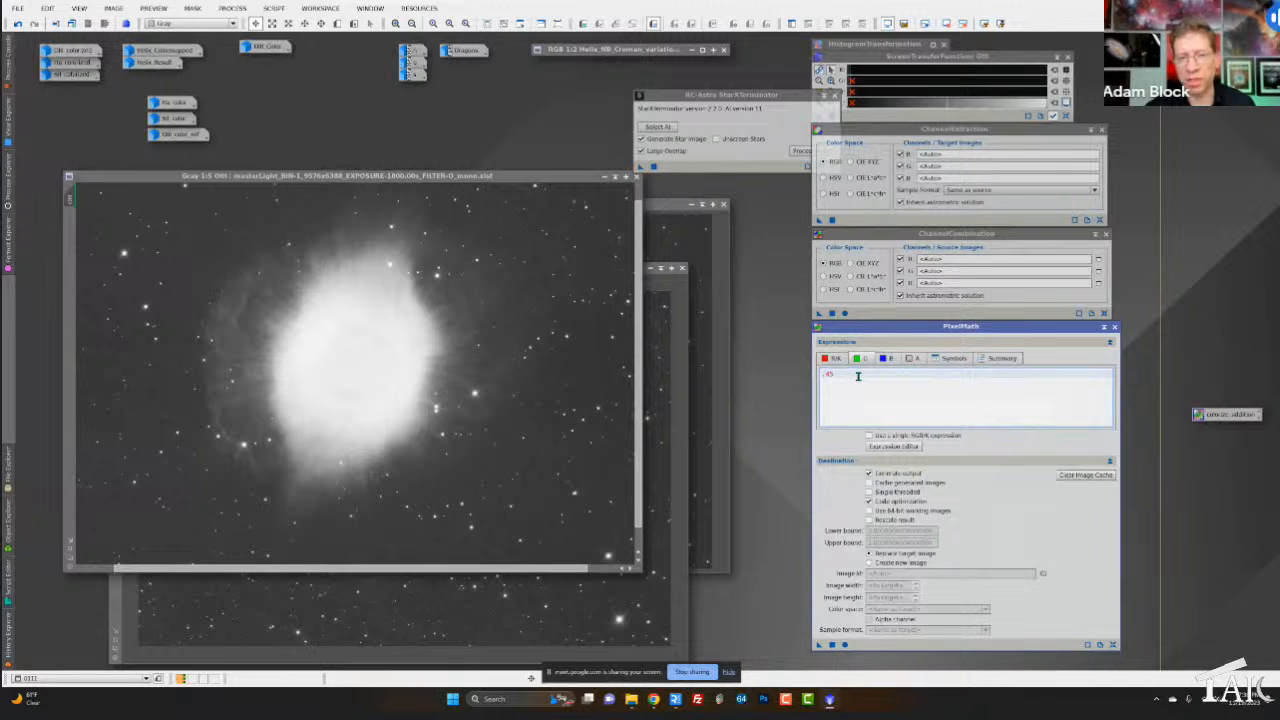
click(886, 358)
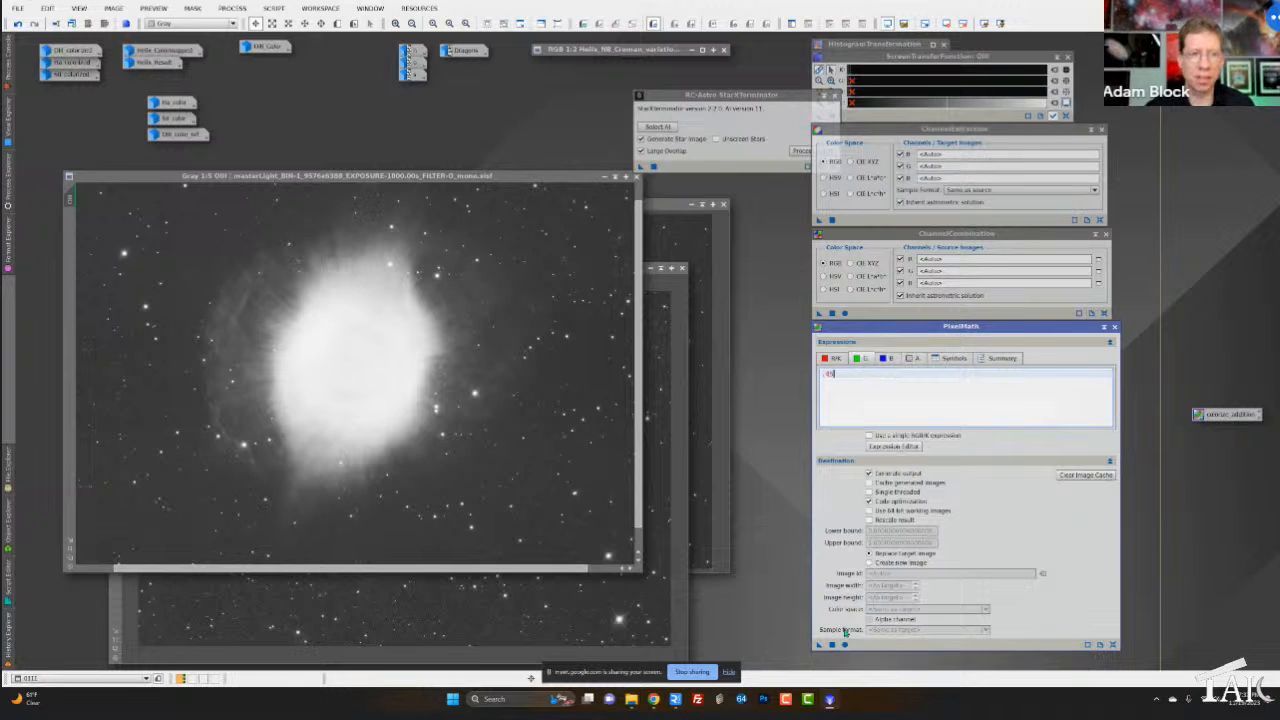
Set PixelMath to create a new image in RGB Color and generate the solid teal image from OIII
click(876, 562)
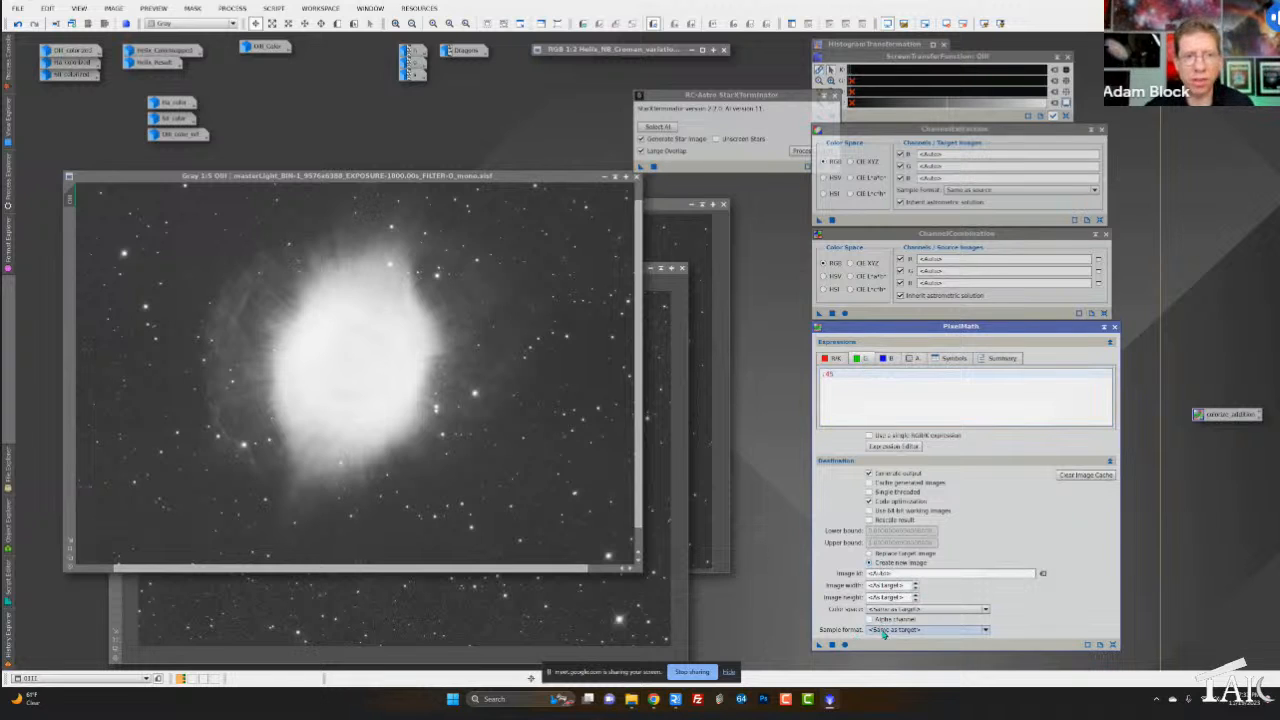
click(884, 609)
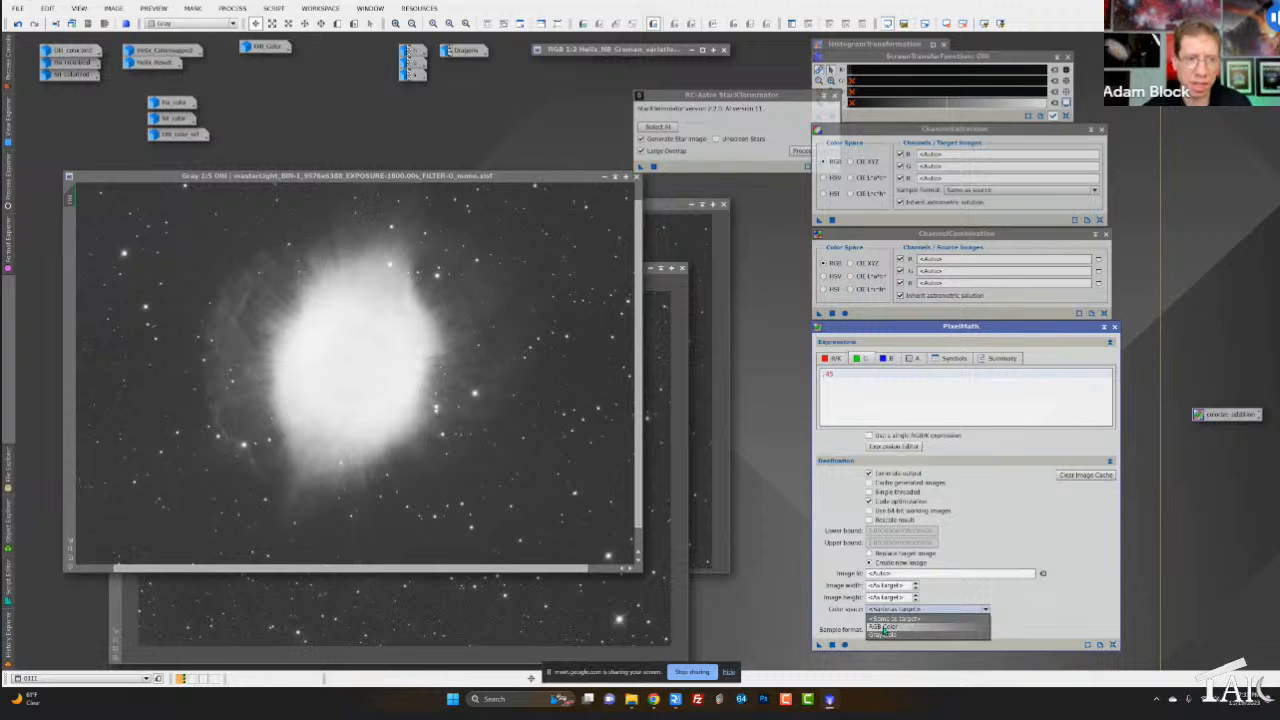
click(884, 626)
drag(818, 645, 412, 397)
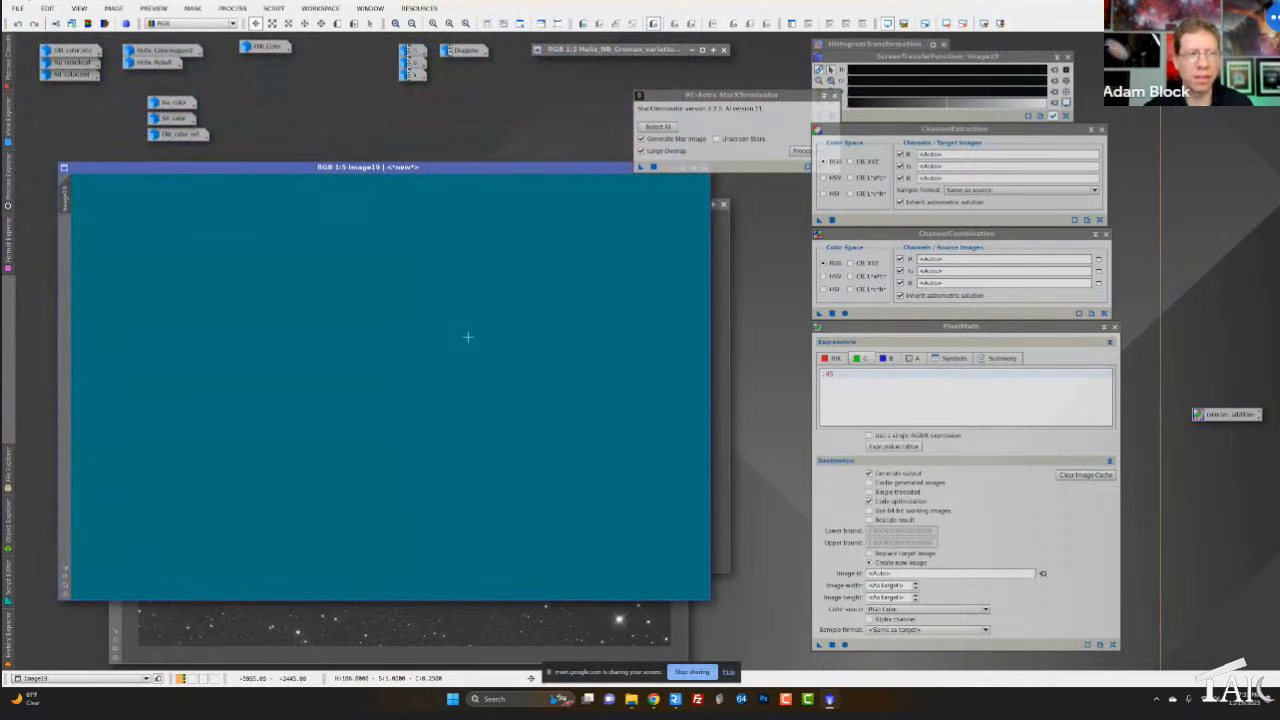
Check the teal image's pixel readout and brighten its display by lowering the linked screen-transfer midtones
click(400, 334)
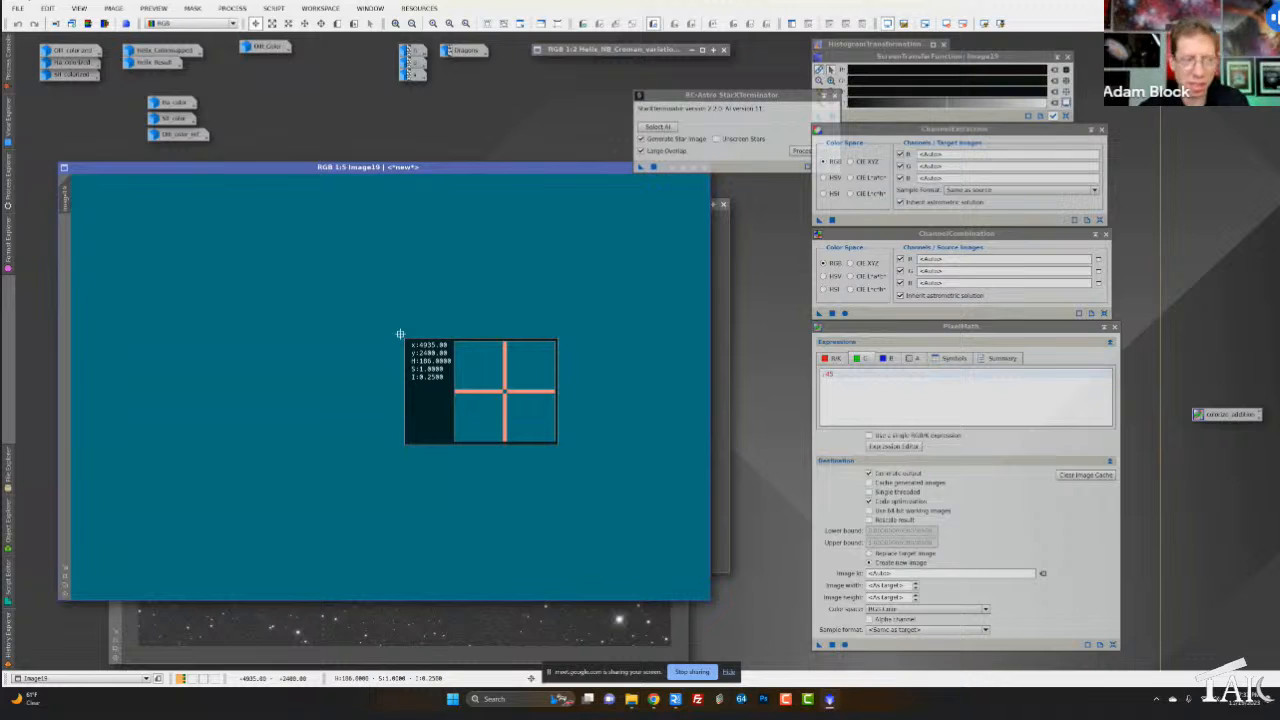
drag(400, 334, 378, 327)
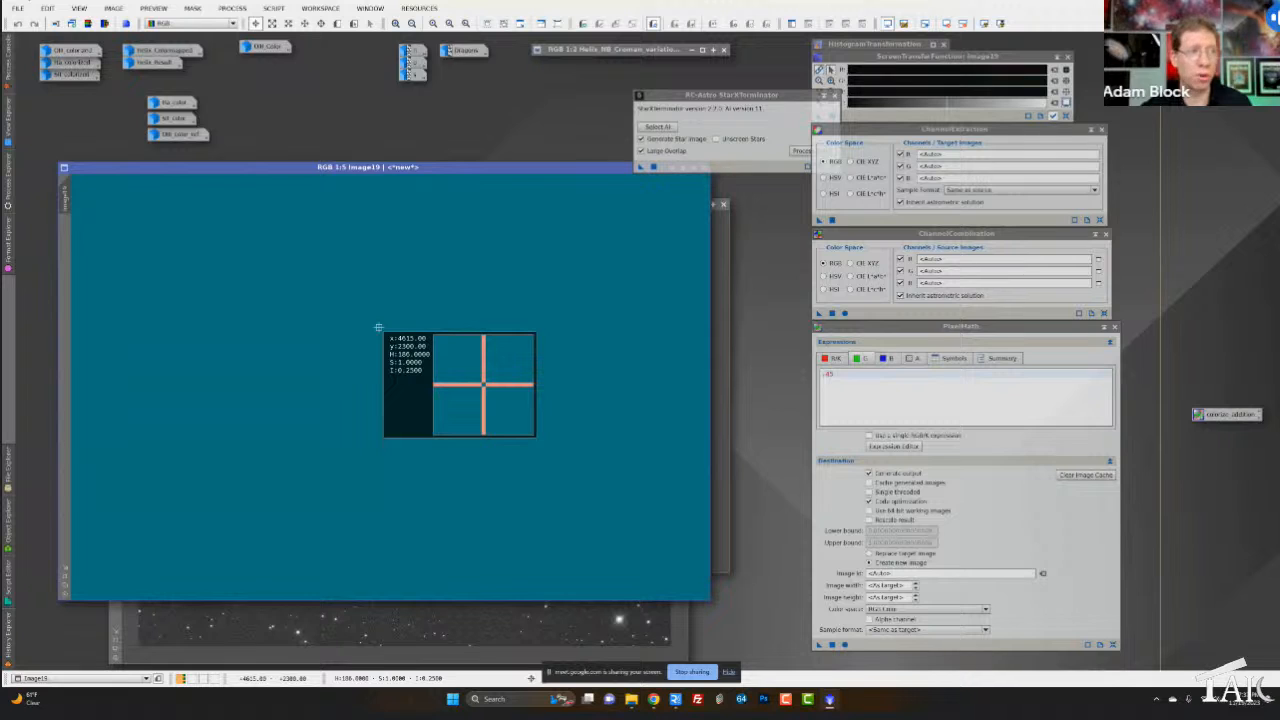
click(938, 57)
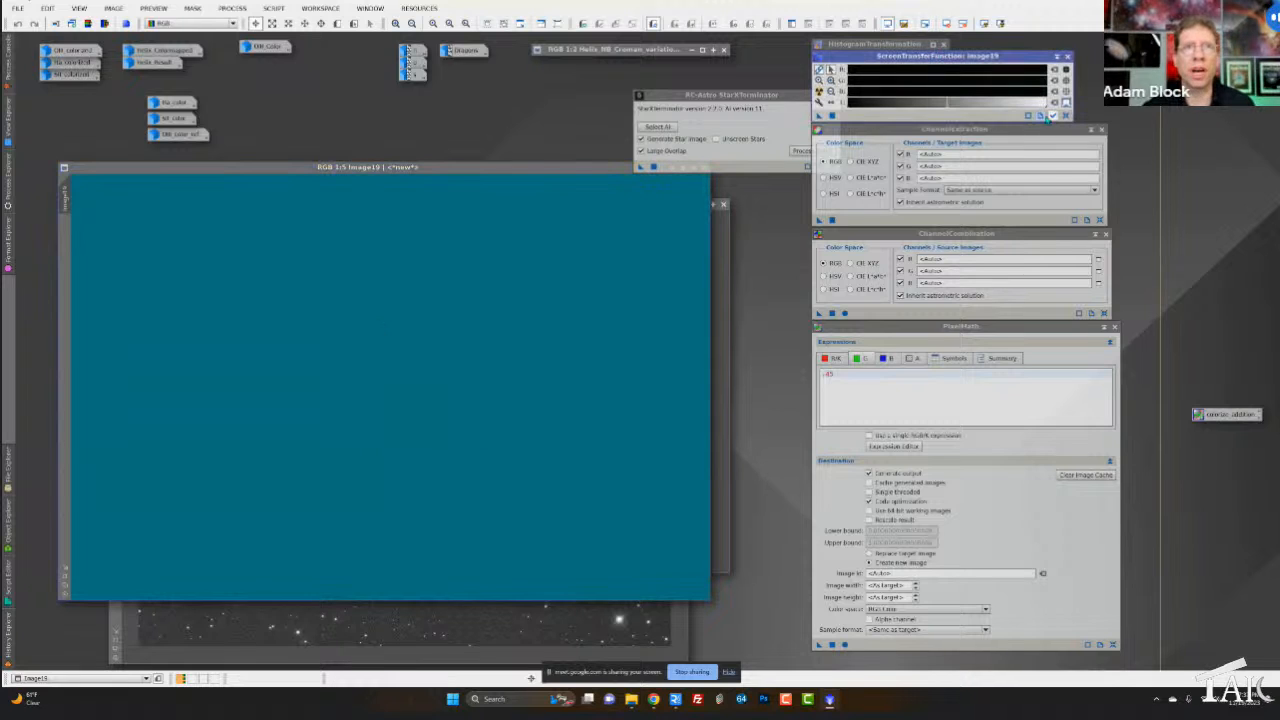
drag(952, 78, 911, 88)
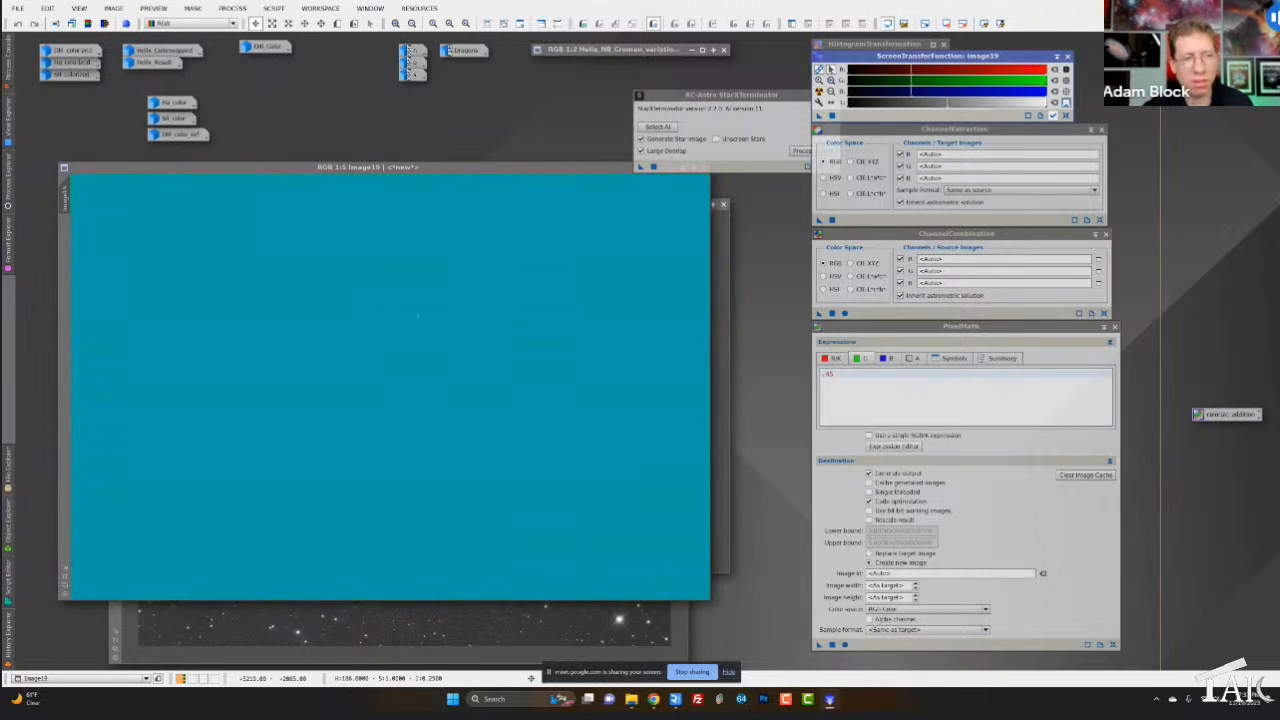
Extract only the H and Si channels of the teal image in the HSI color space
drag(399, 171, 473, 143)
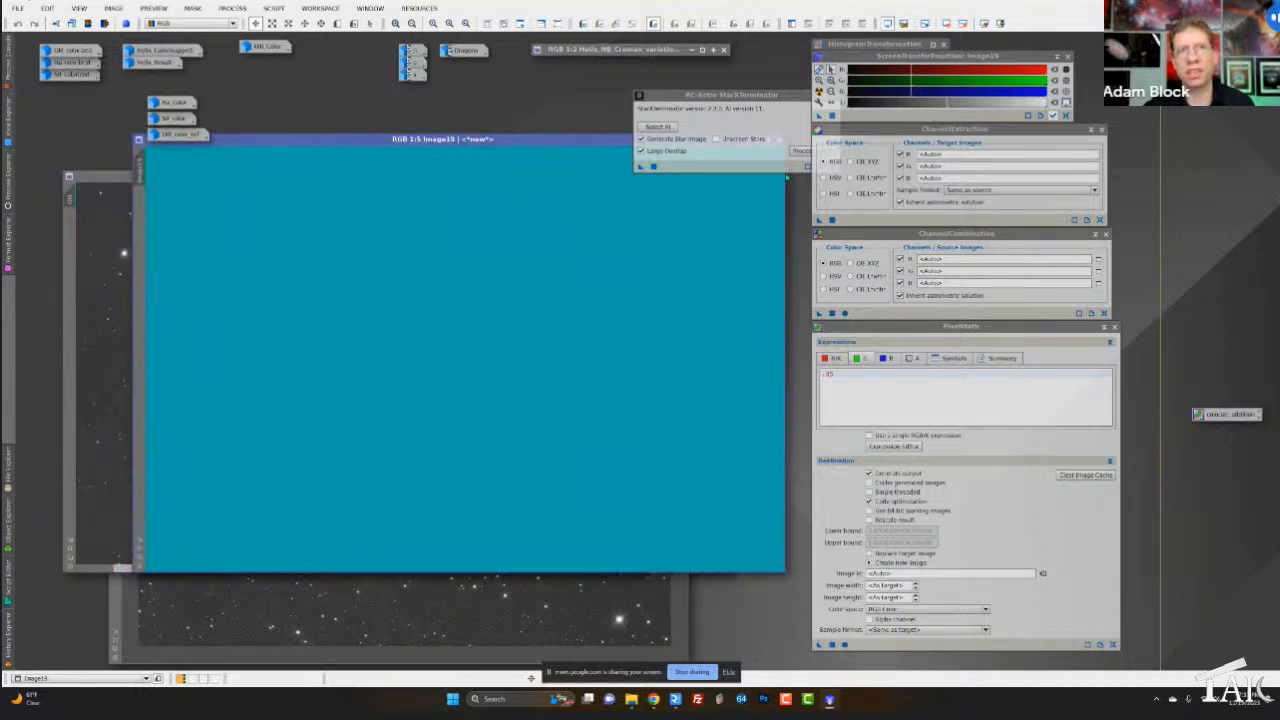
click(824, 198)
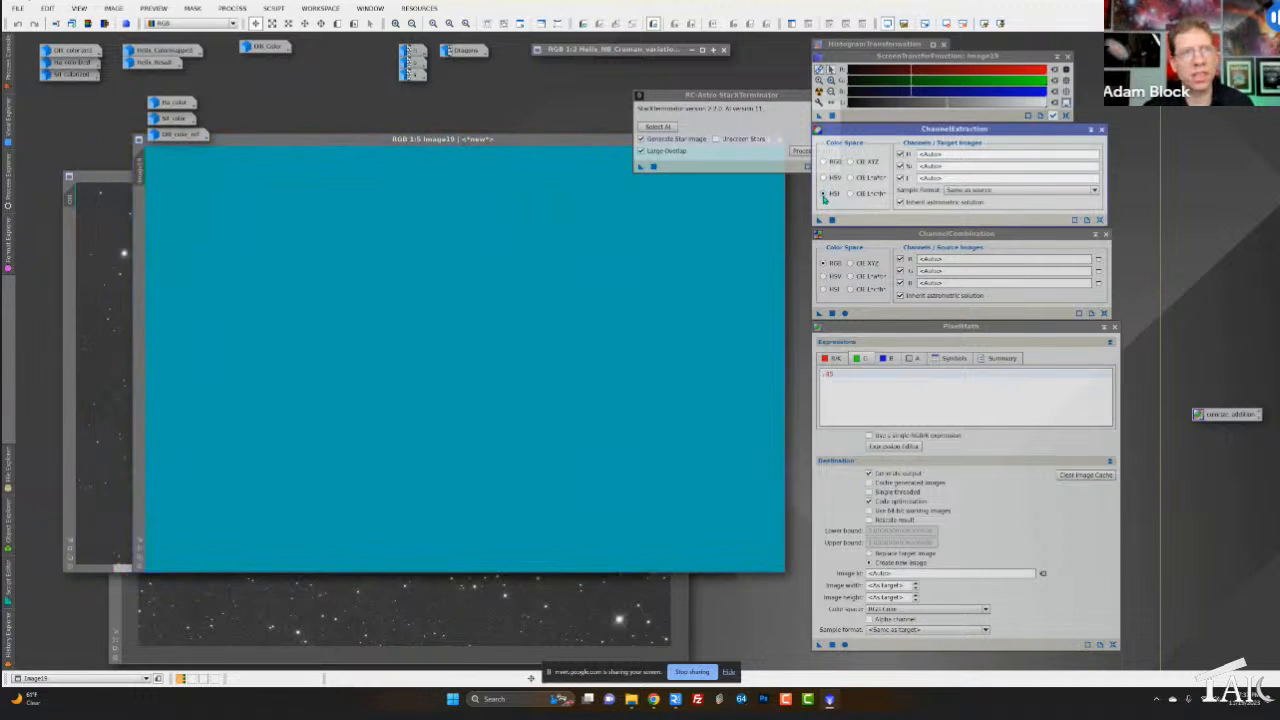
click(901, 178)
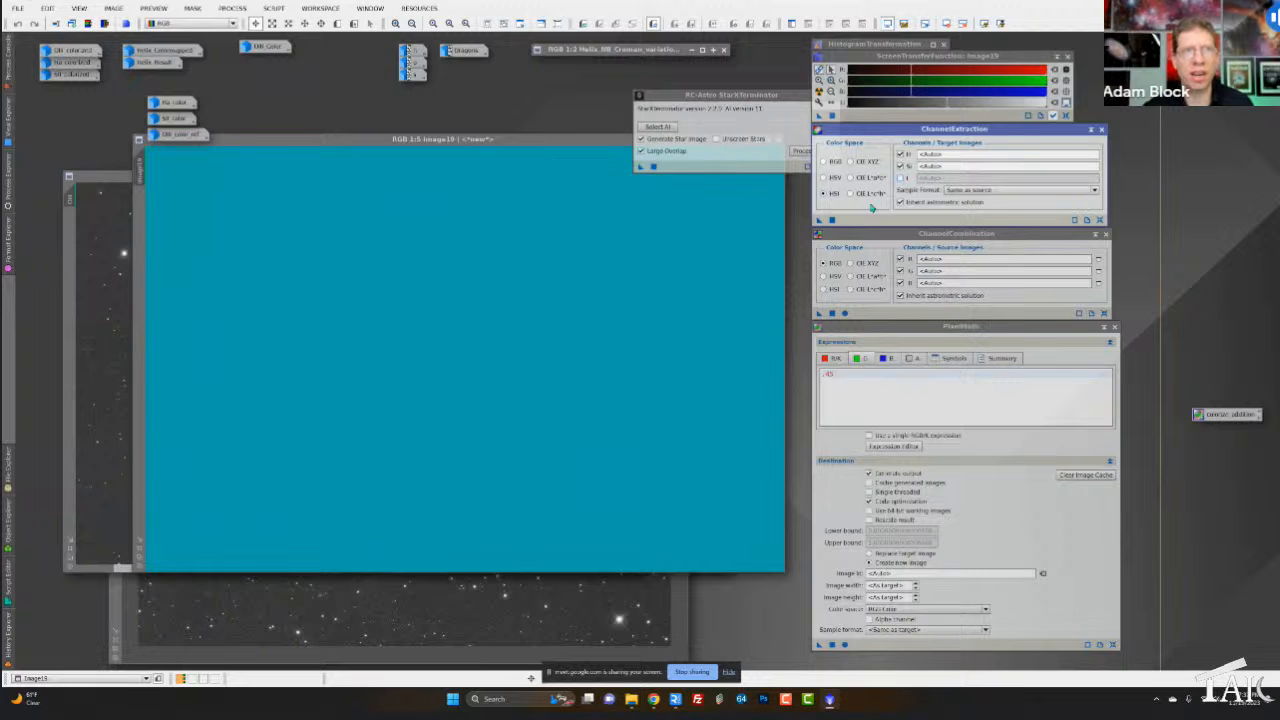
drag(818, 220, 463, 274)
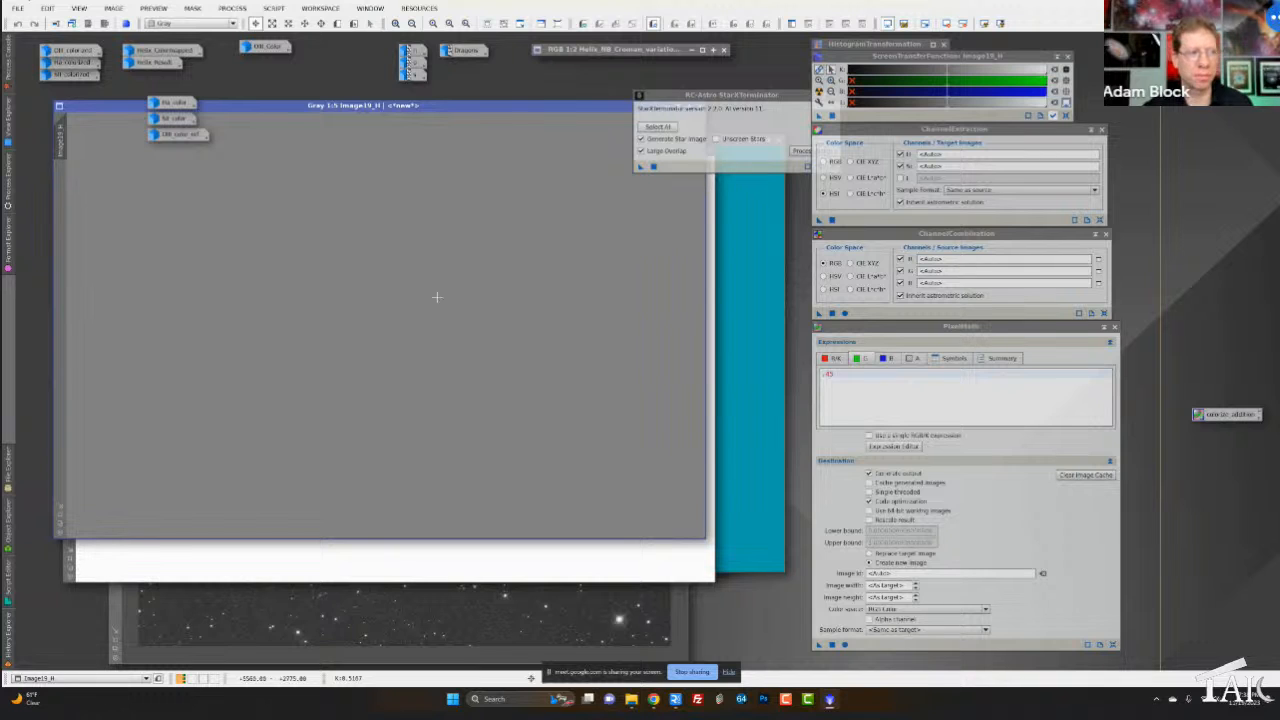
Spread out the extracted hue and saturation images and bring the OIII image to the front
click(342, 598)
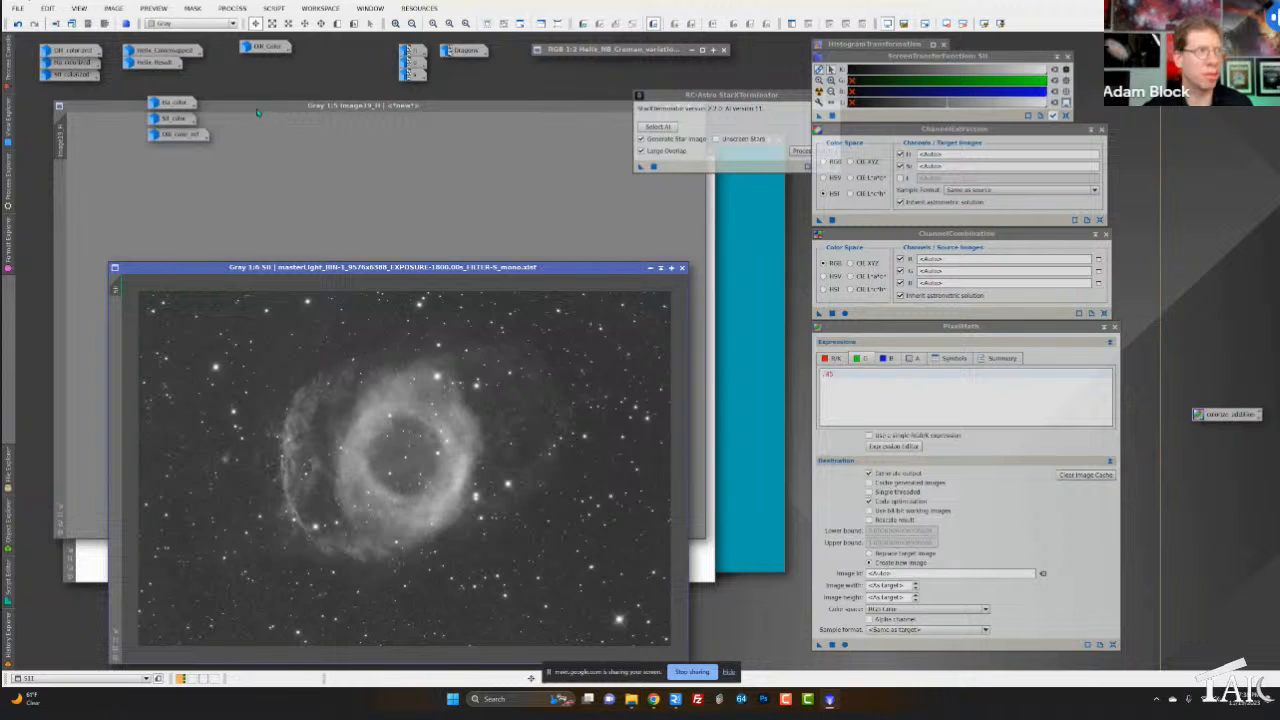
drag(260, 108, 415, 111)
drag(147, 155, 285, 193)
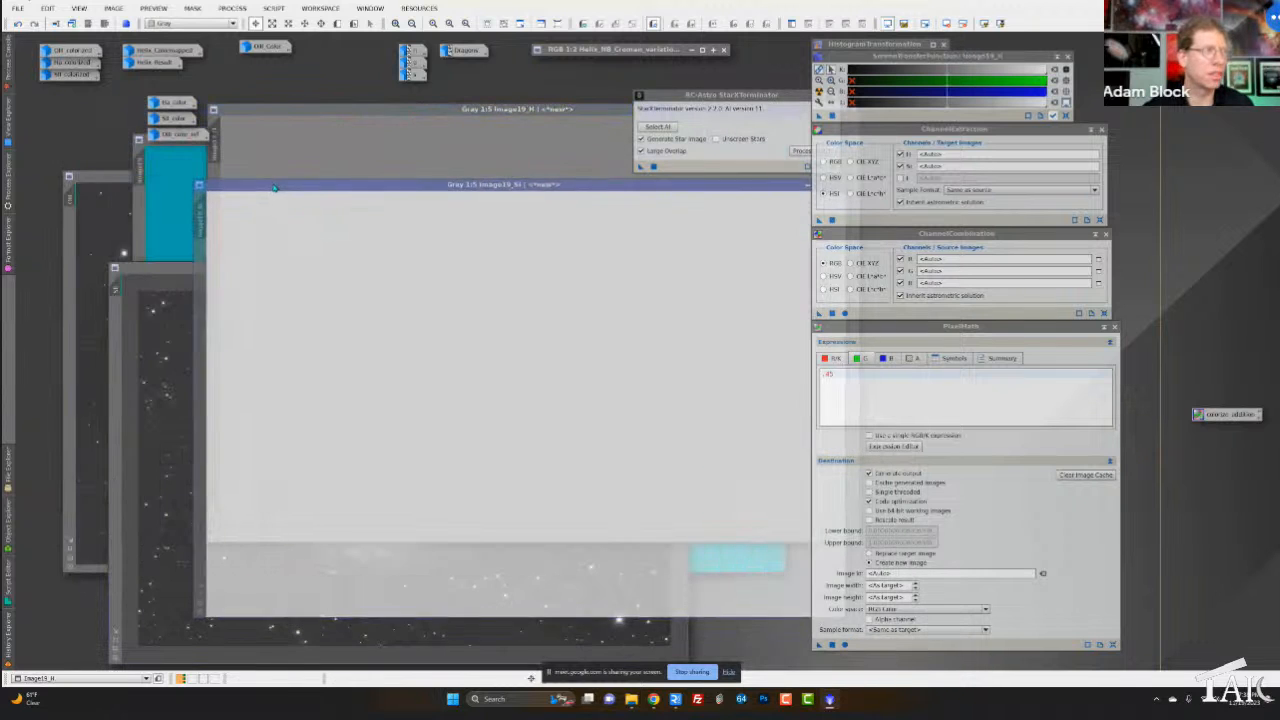
click(162, 313)
click(100, 226)
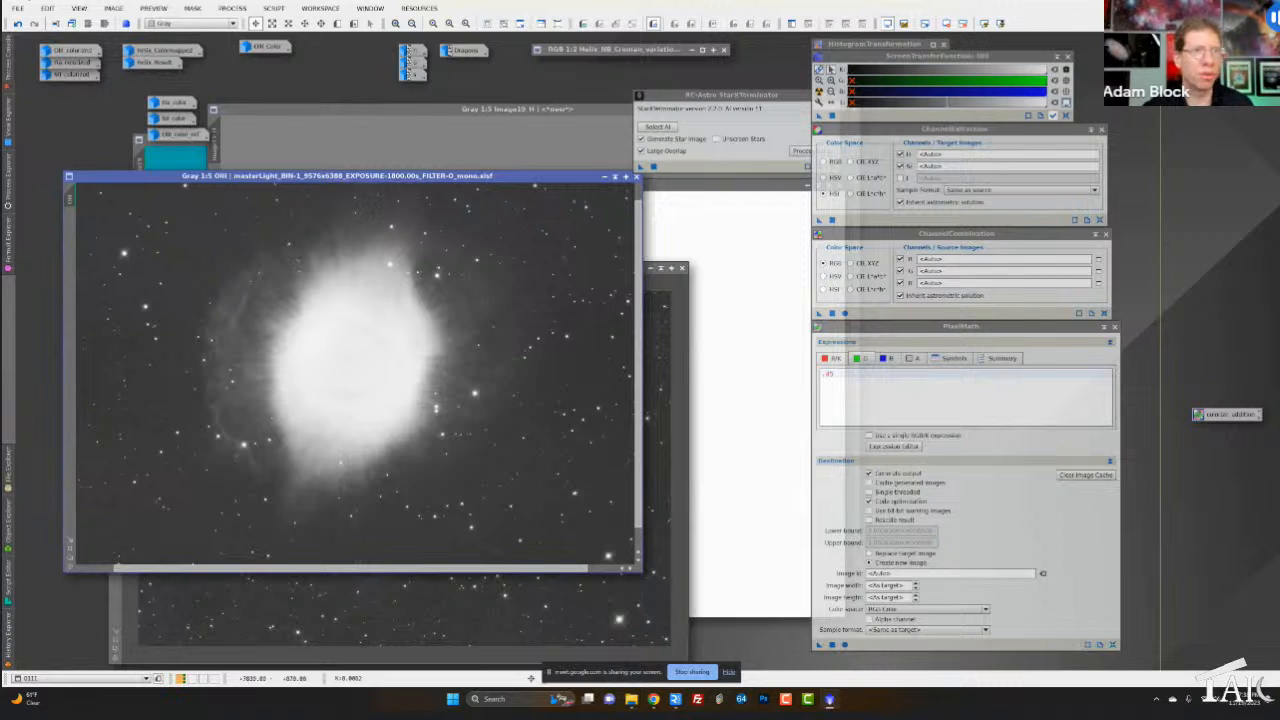
Combine the extracted hue and saturation images with OIII as intensity into a new color image in HSI space
click(824, 289)
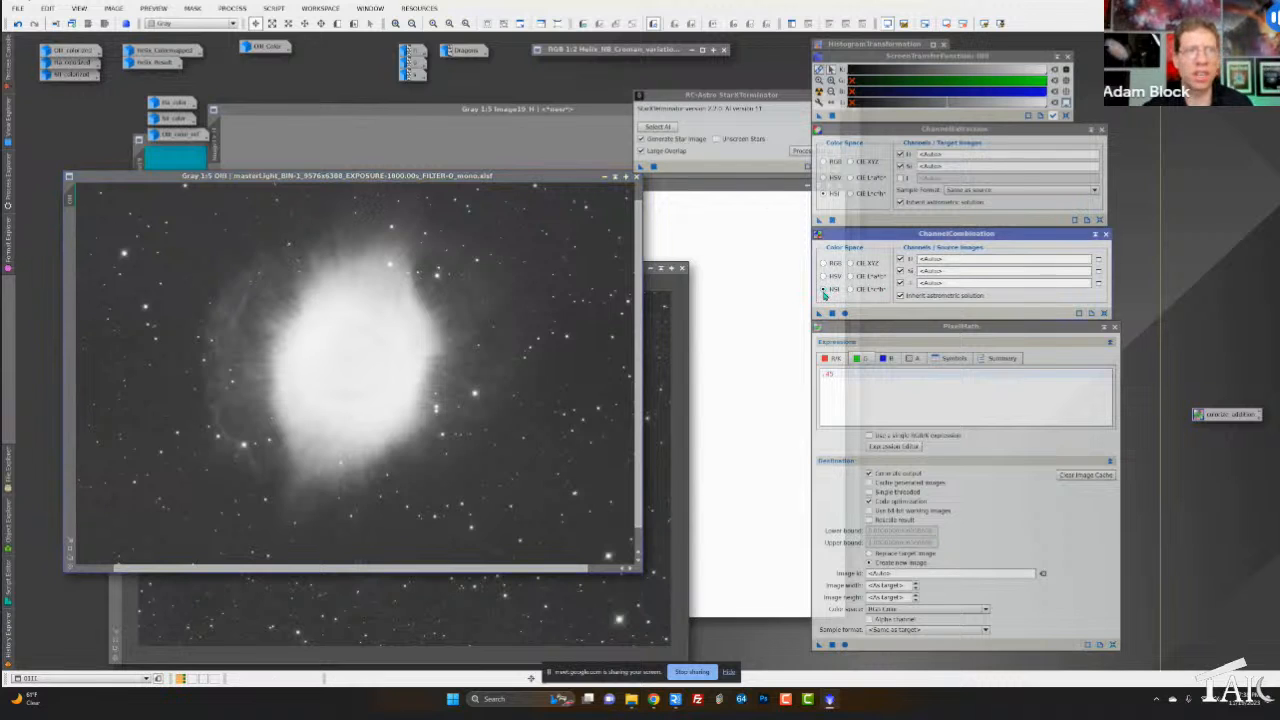
drag(70, 200, 1010, 287)
click(845, 313)
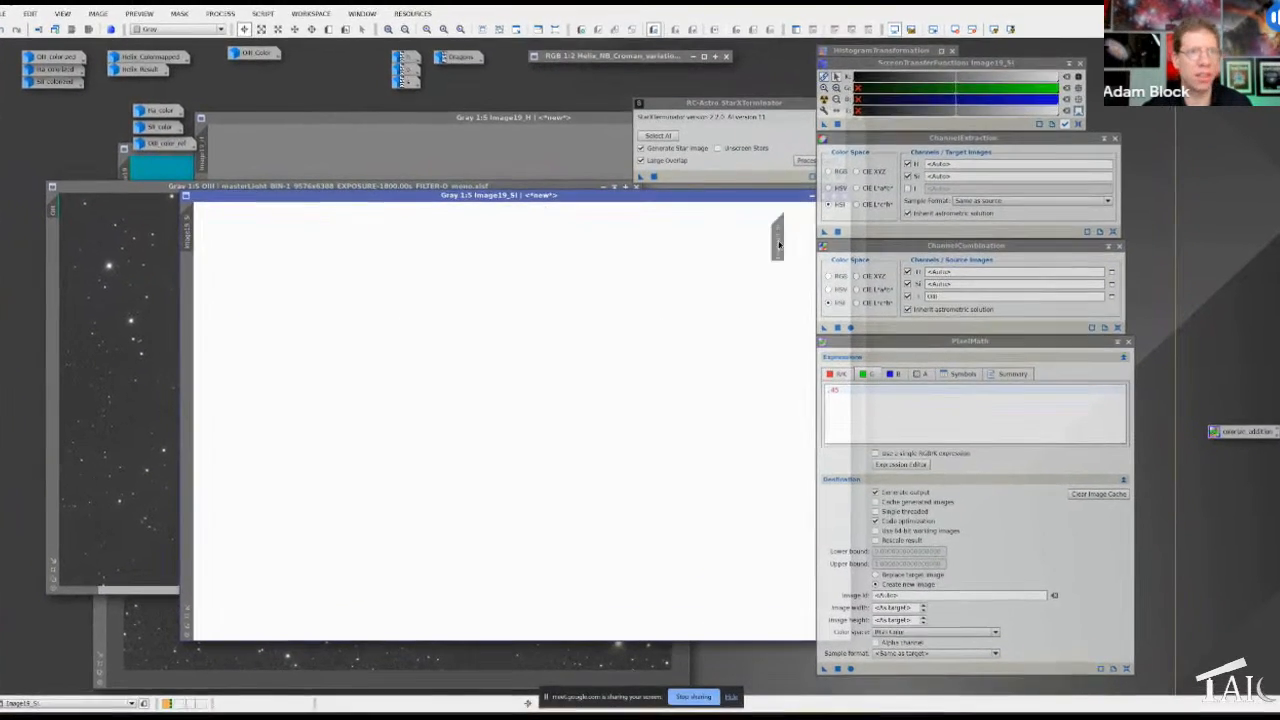
drag(957, 288, 955, 285)
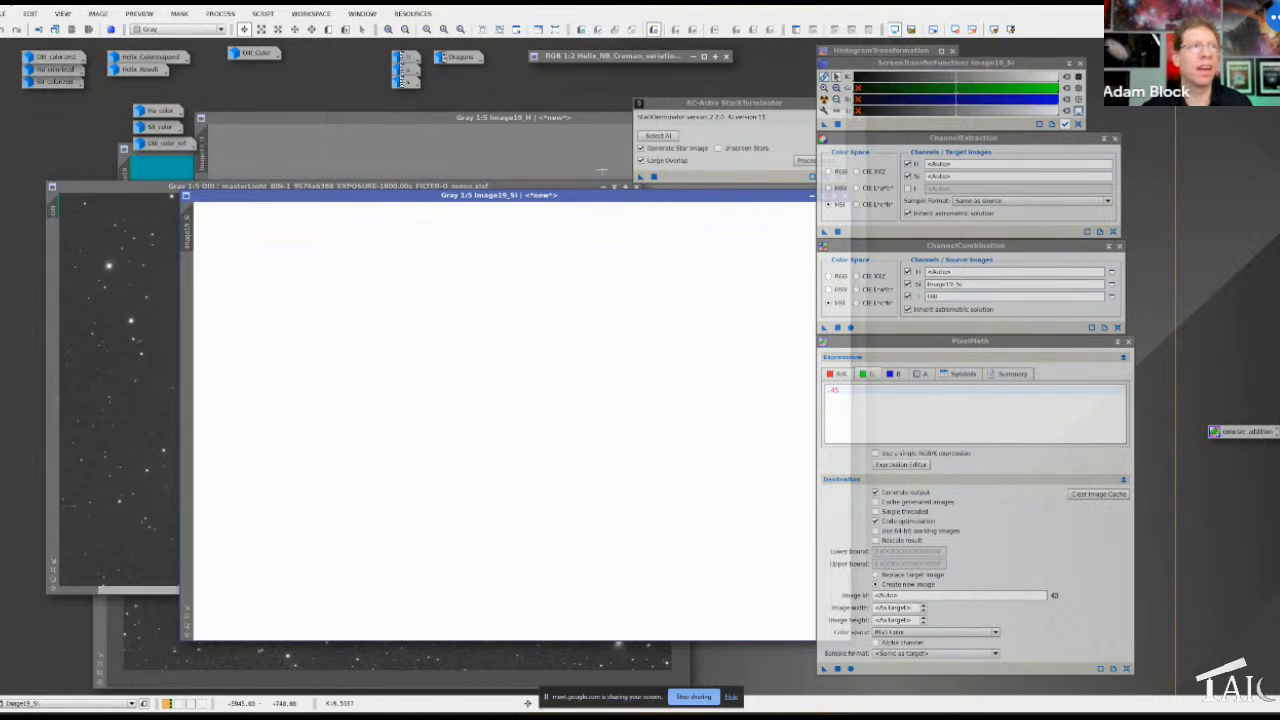
click(213, 168)
drag(206, 155, 940, 271)
click(850, 327)
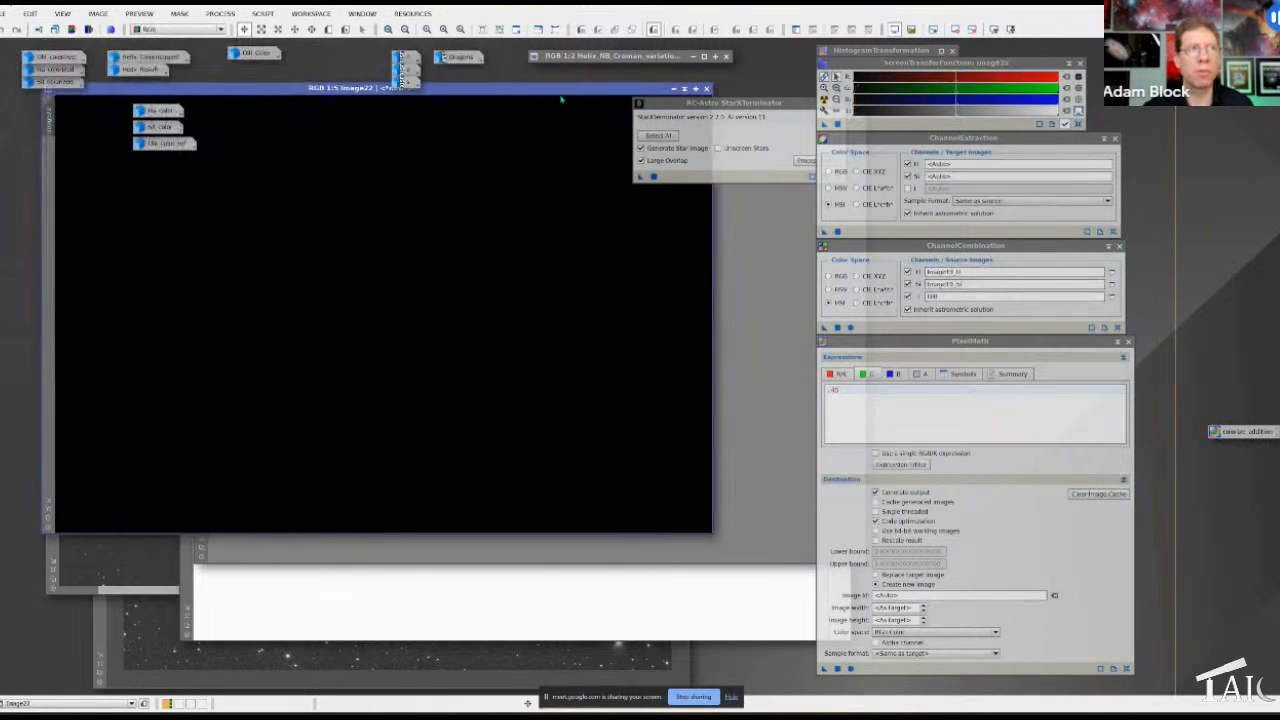
Brighten the combined image's display with a strong linked midtones stretch to reveal the teal nebula, and reposition its window
drag(561, 95, 577, 155)
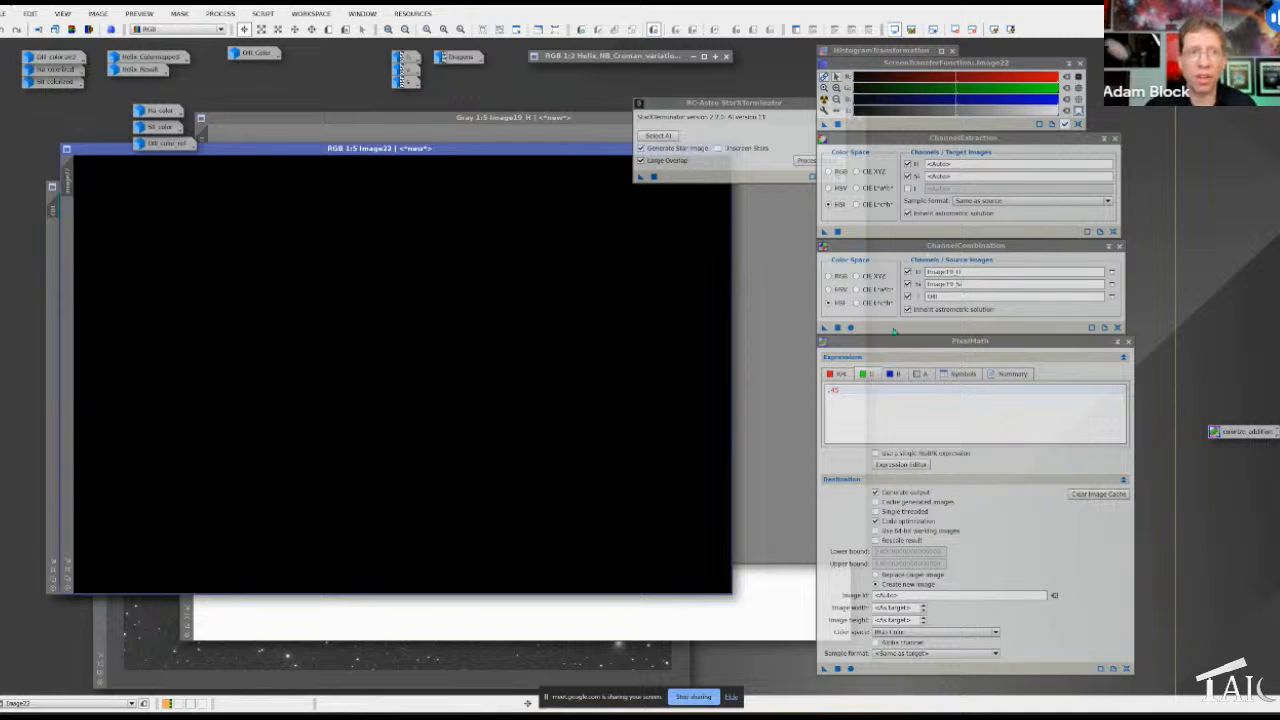
click(838, 375)
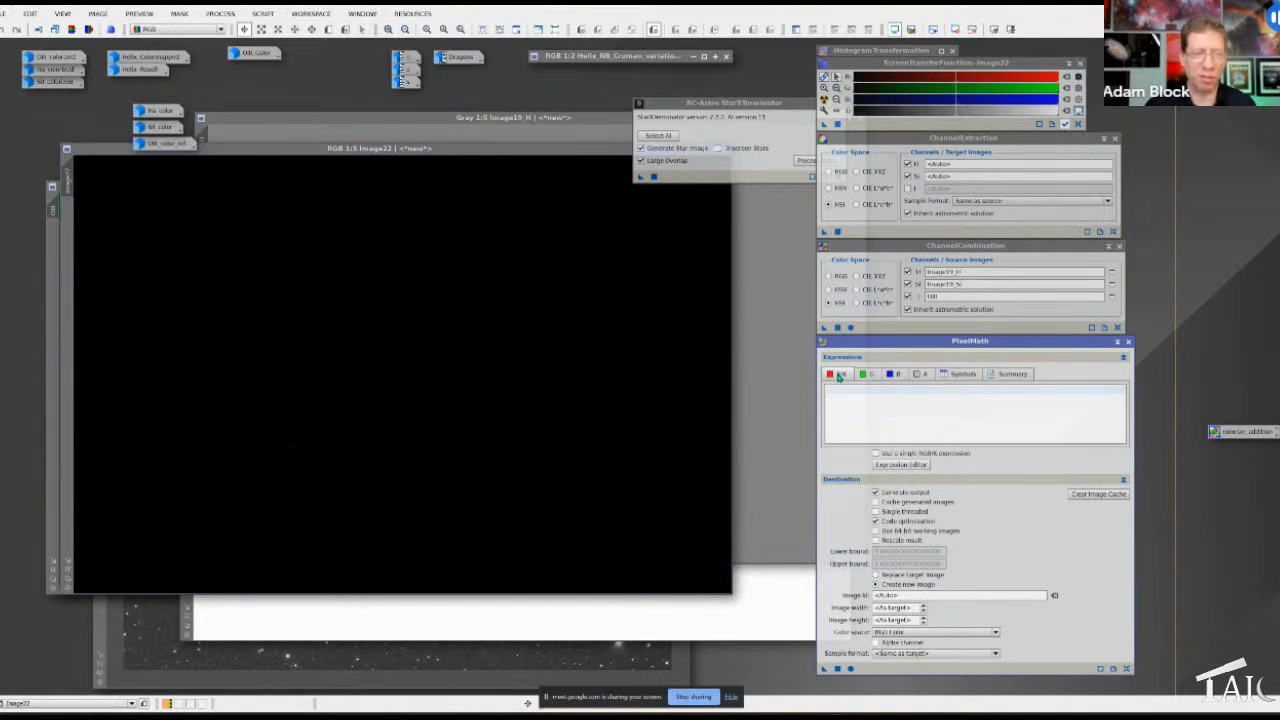
click(824, 99)
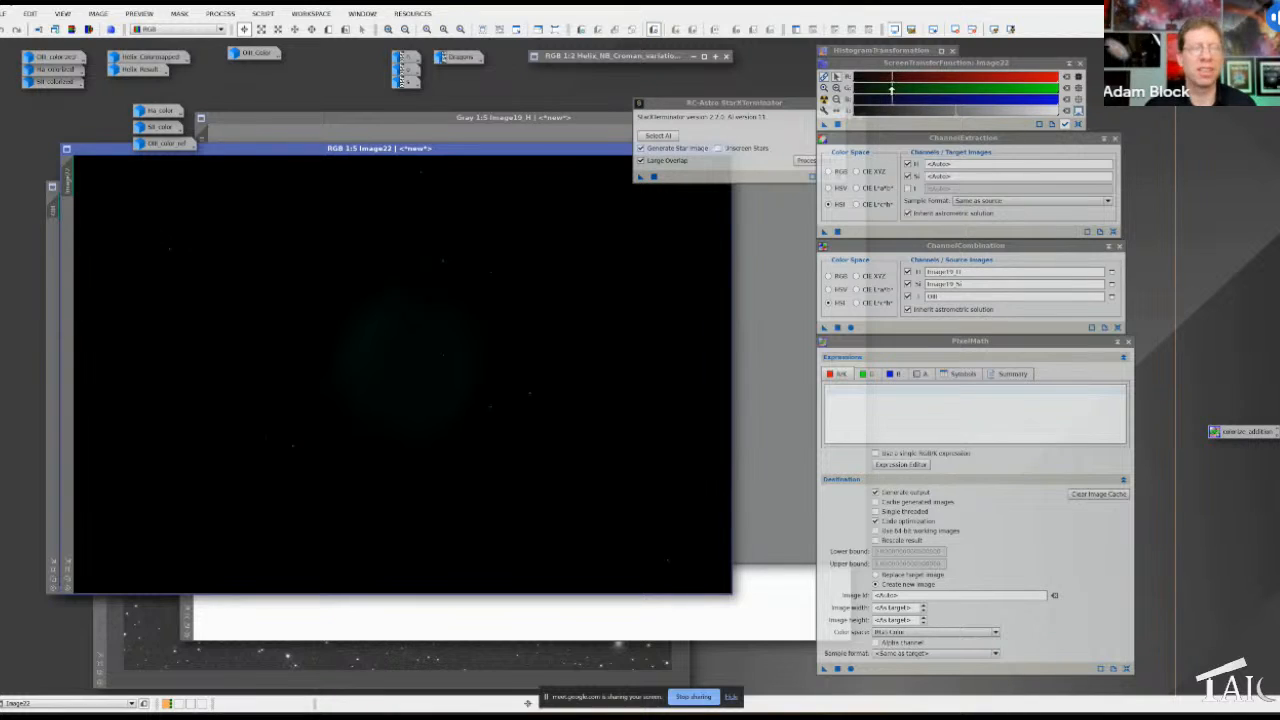
drag(893, 87, 863, 87)
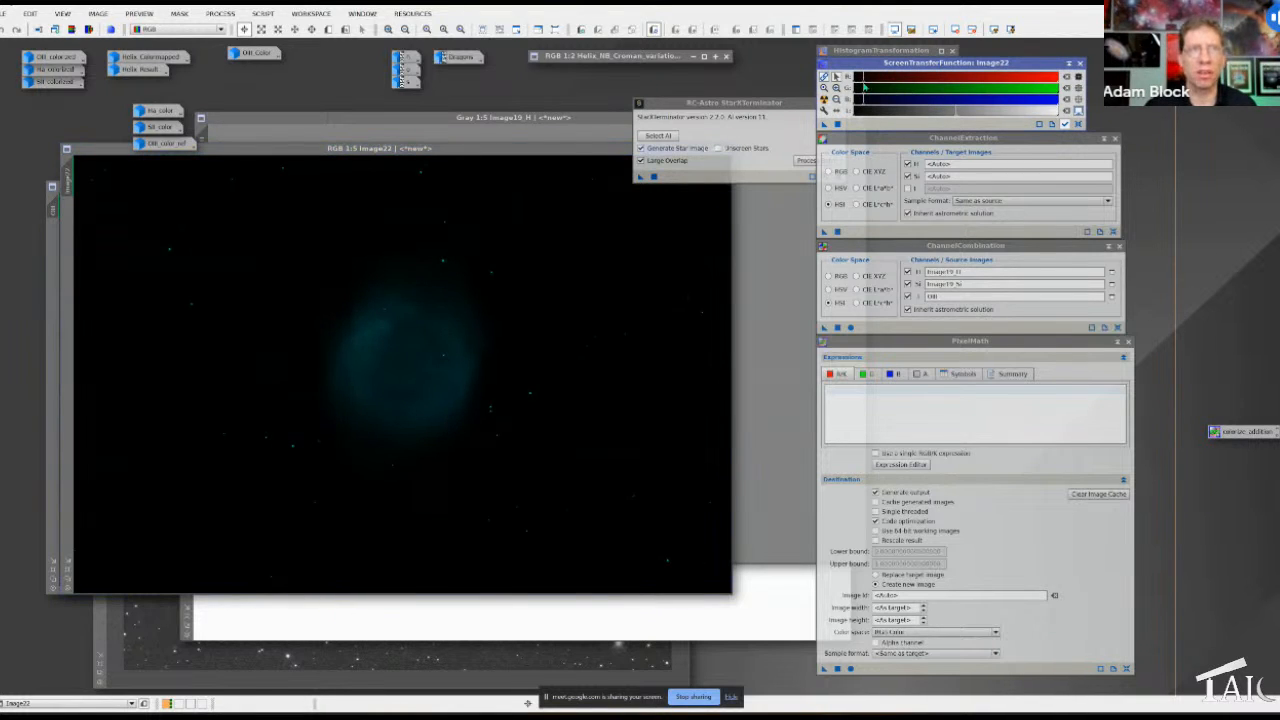
scroll(865, 87, up, 15)
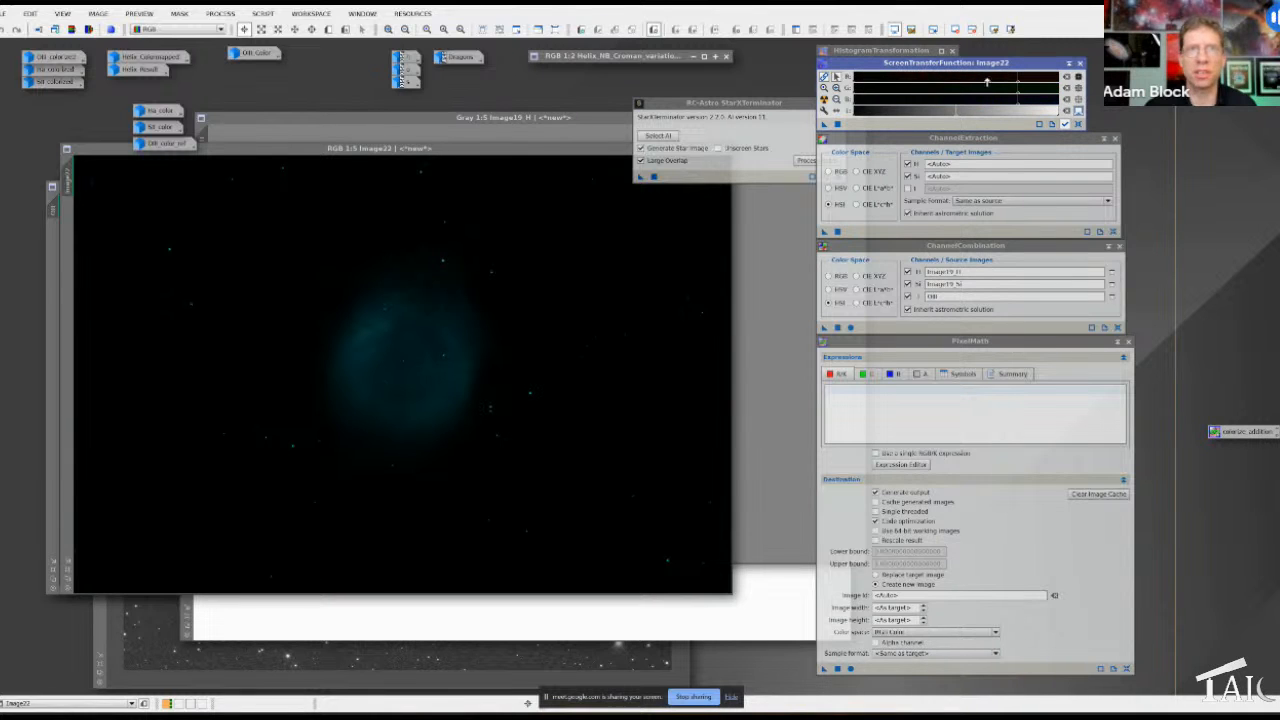
drag(1013, 84, 857, 77)
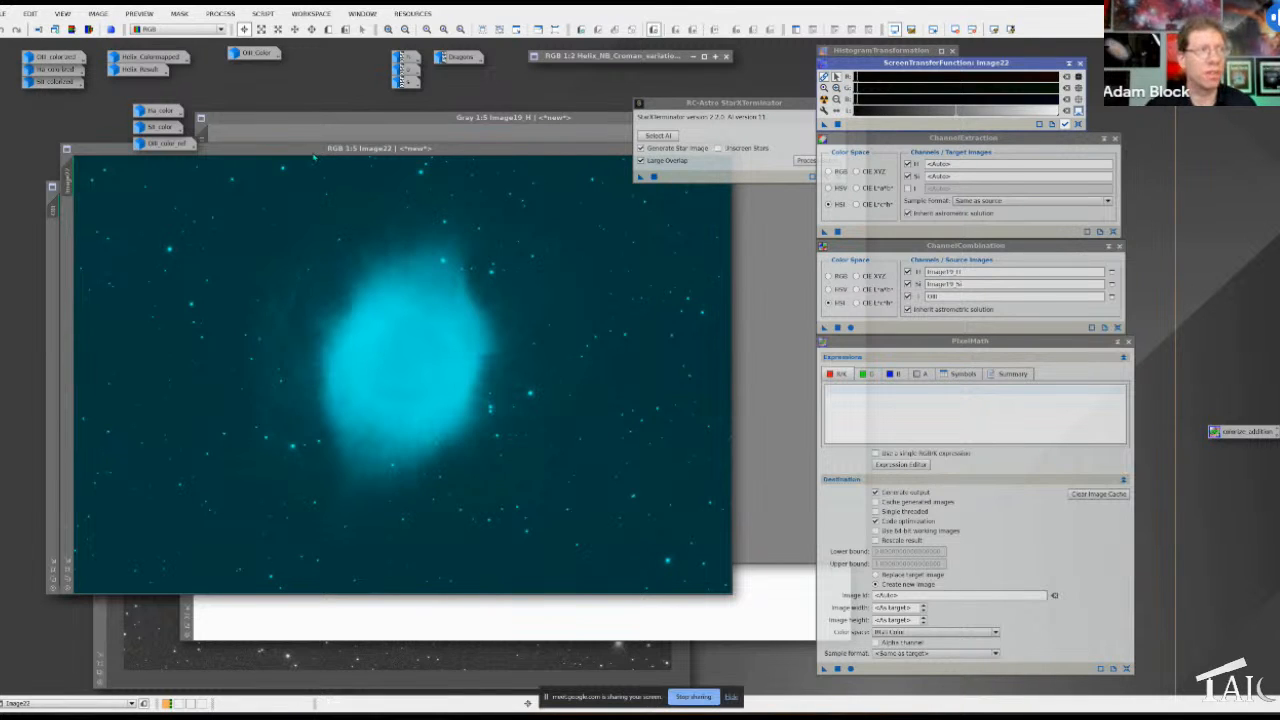
drag(315, 149, 287, 208)
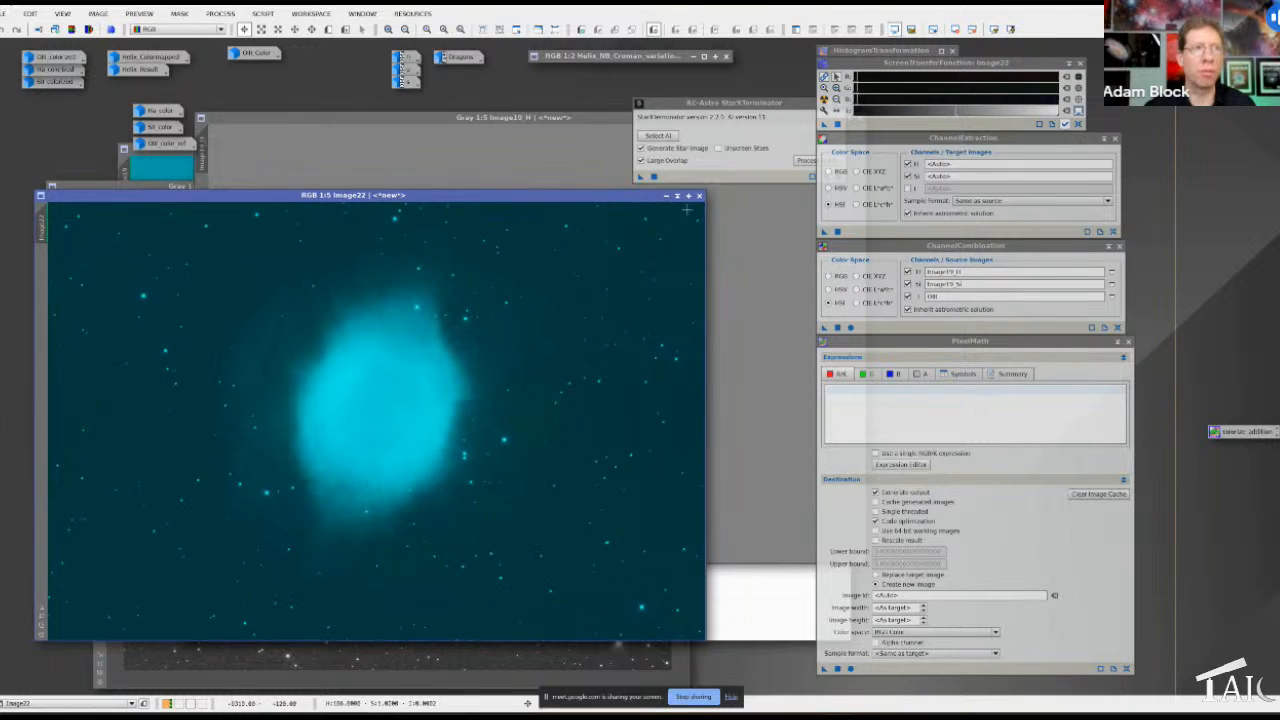
Move the StarXTerminator window aside and close the combined HSI result, the extracted hue and saturation images, and the teal source image
drag(694, 106, 765, 97)
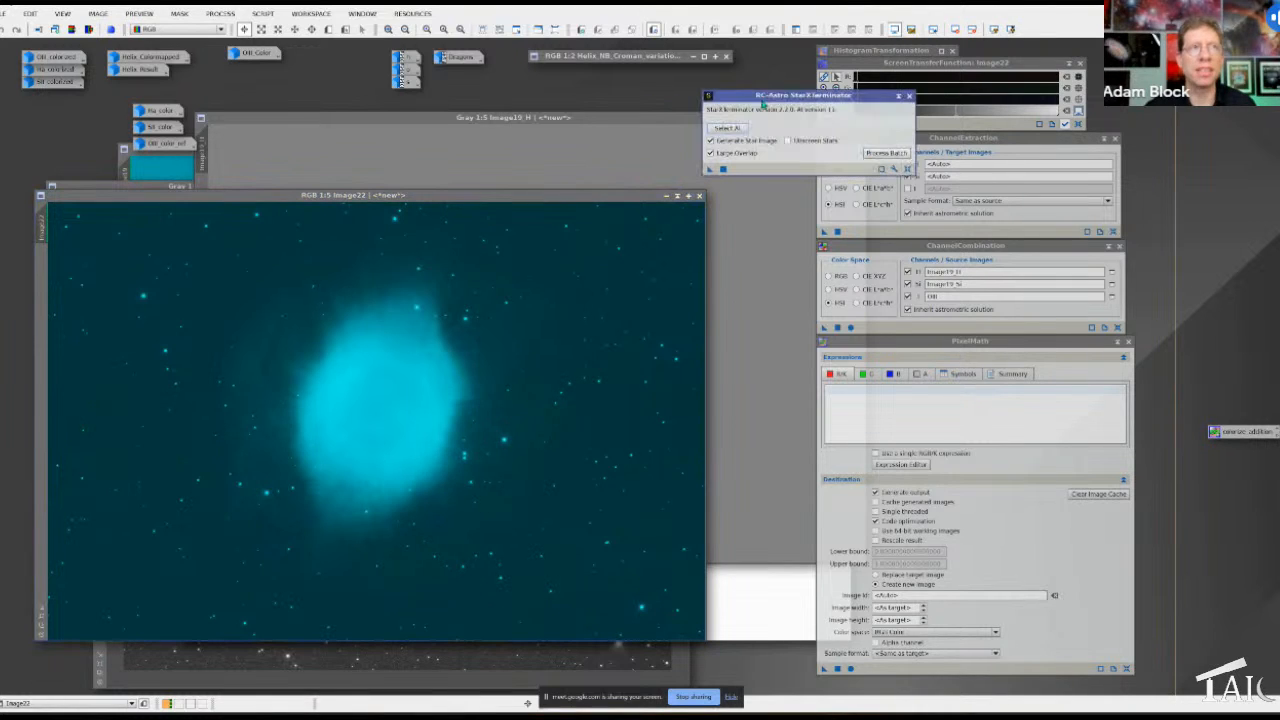
click(699, 196)
drag(663, 124, 440, 264)
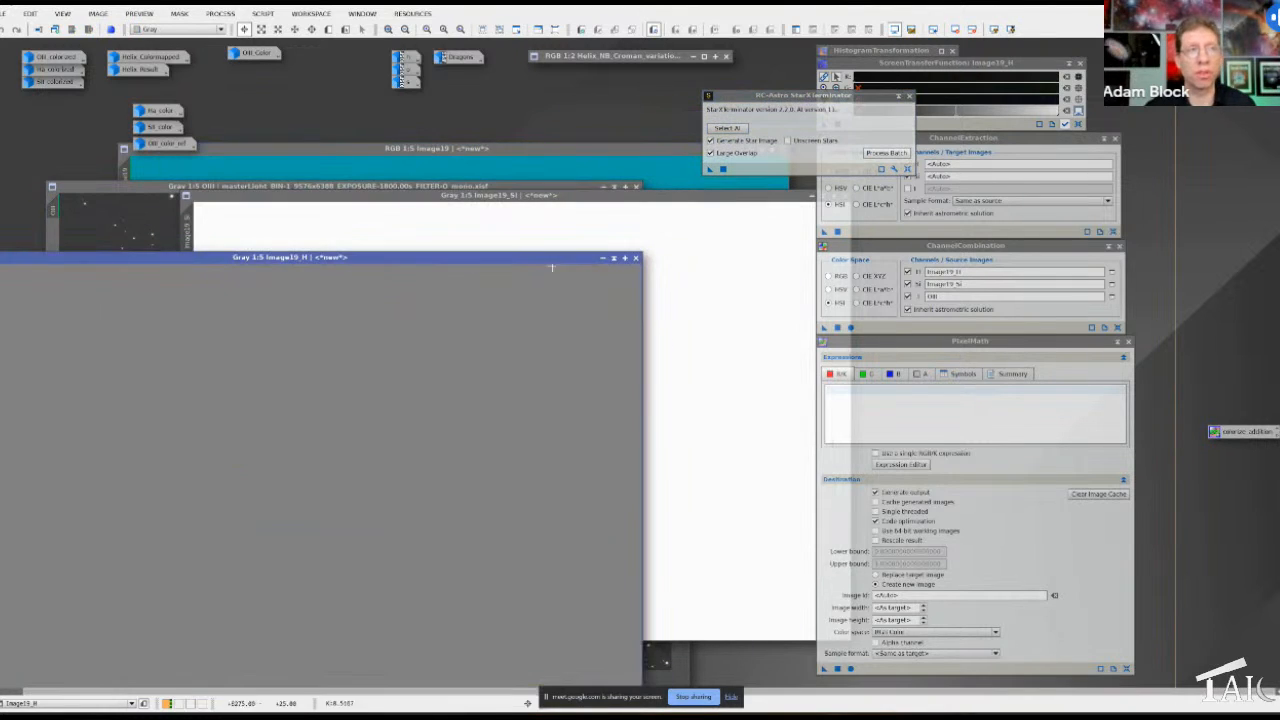
click(635, 258)
drag(600, 195, 433, 249)
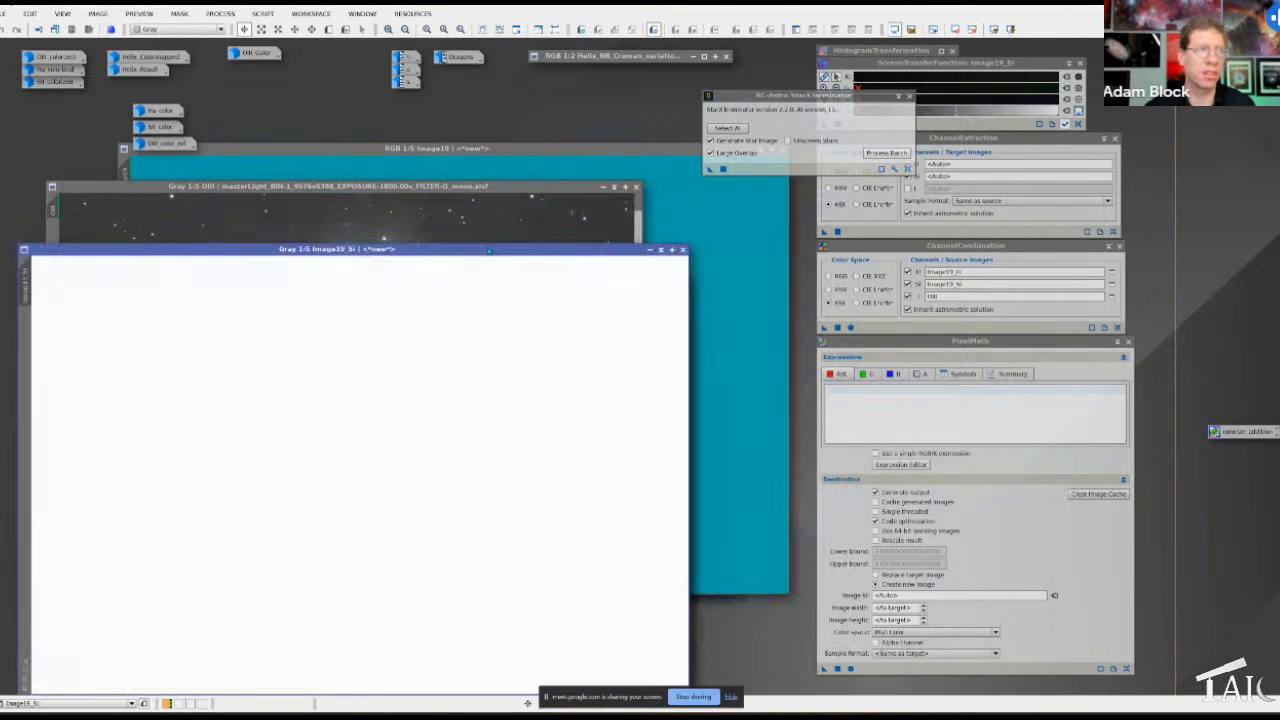
click(683, 250)
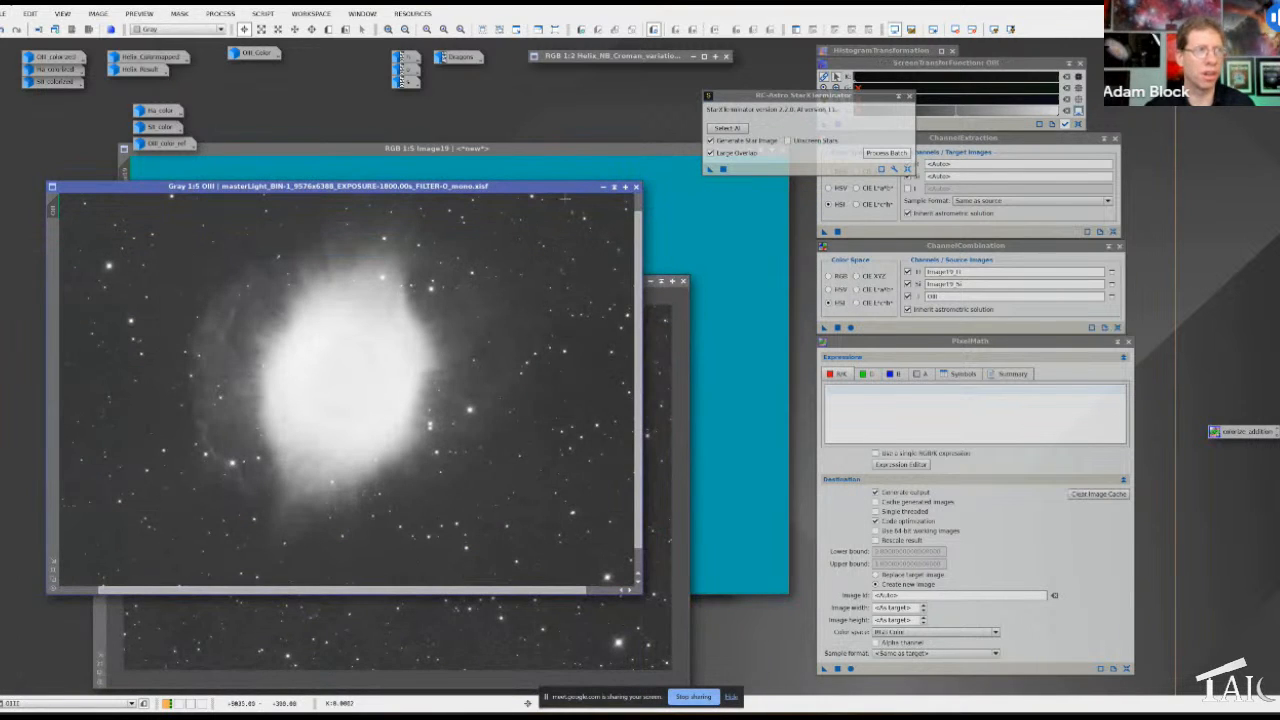
click(708, 234)
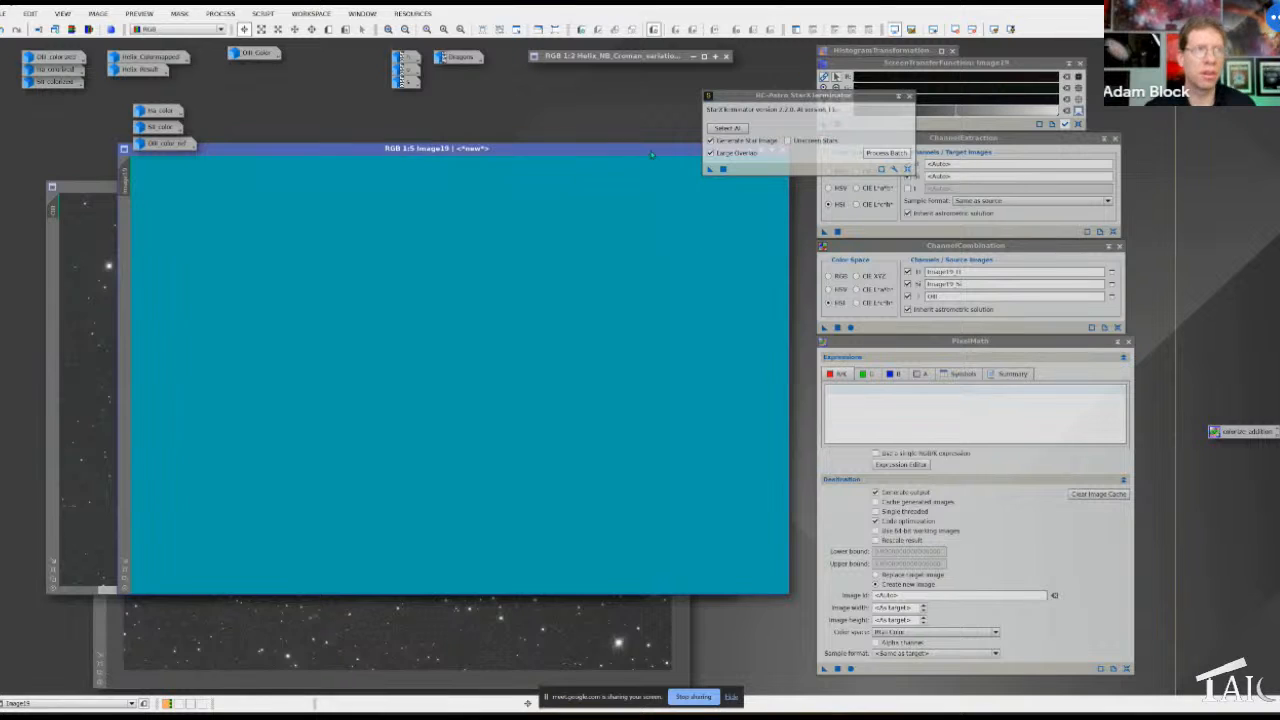
drag(655, 149, 550, 243)
click(677, 242)
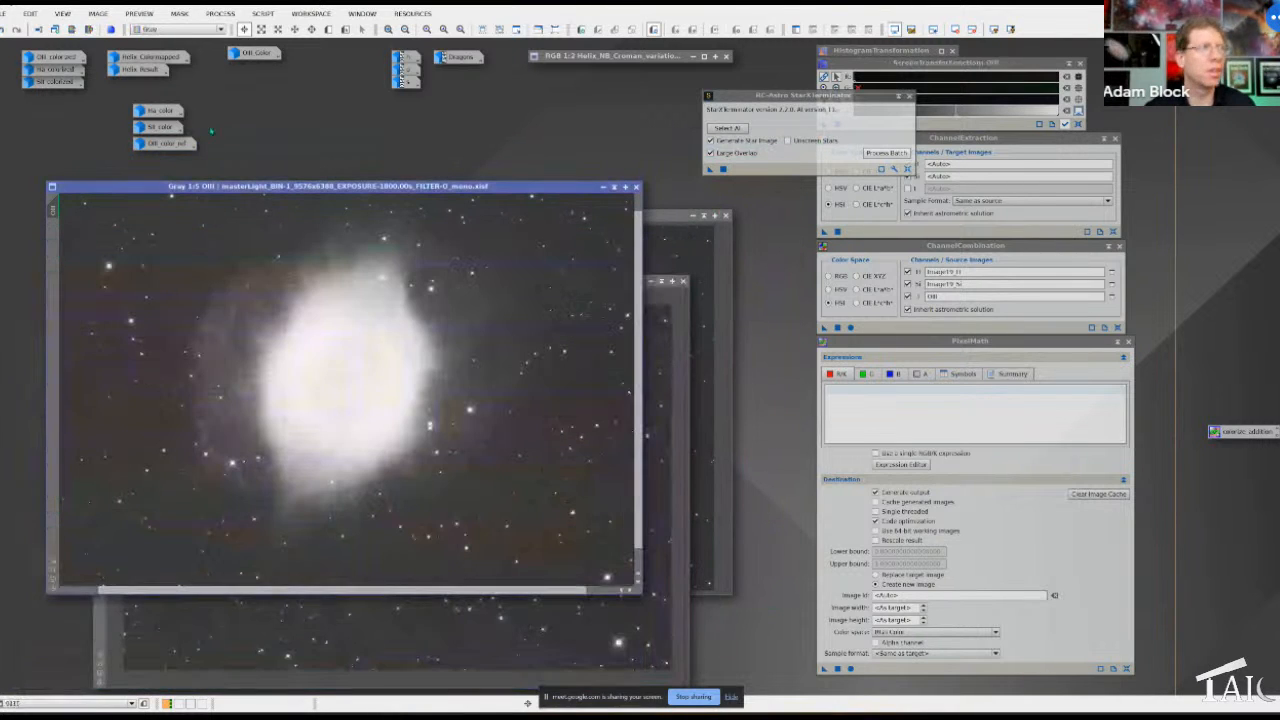
Restore the OIII_colorized, Ha_colorized and SII_colorized images to the workspace
double_click(56, 58)
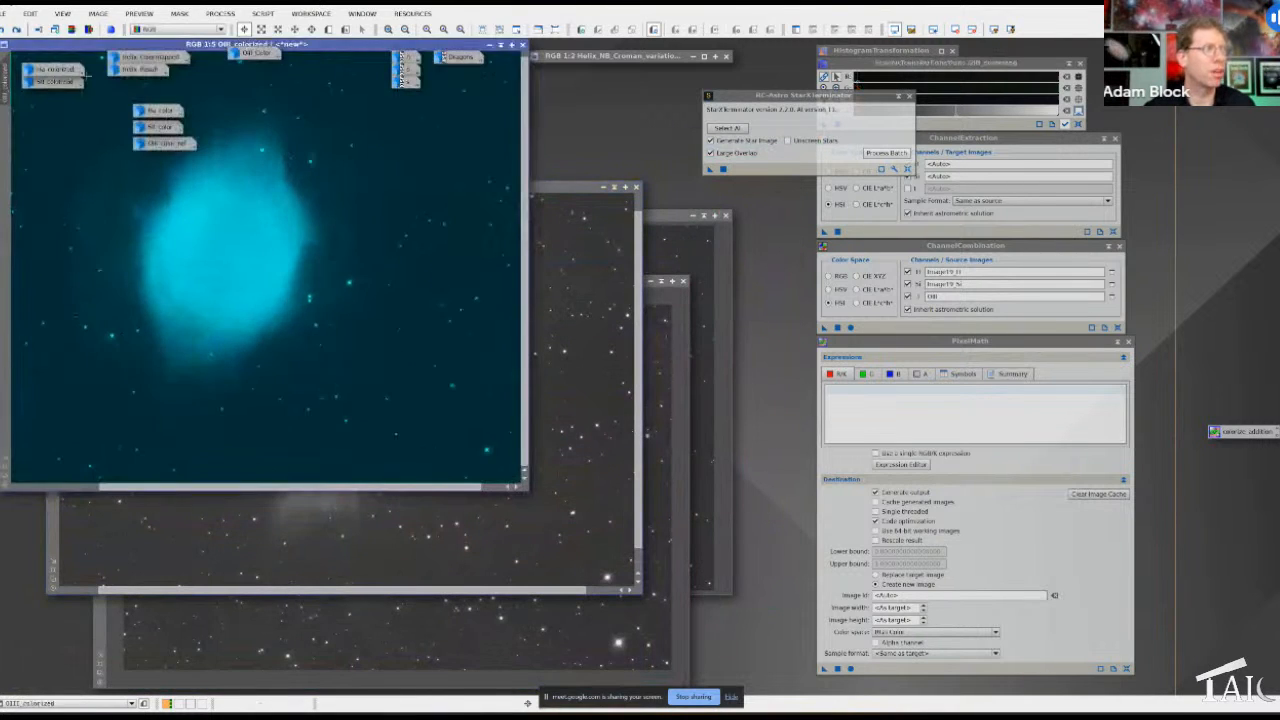
drag(79, 48, 191, 76)
double_click(57, 70)
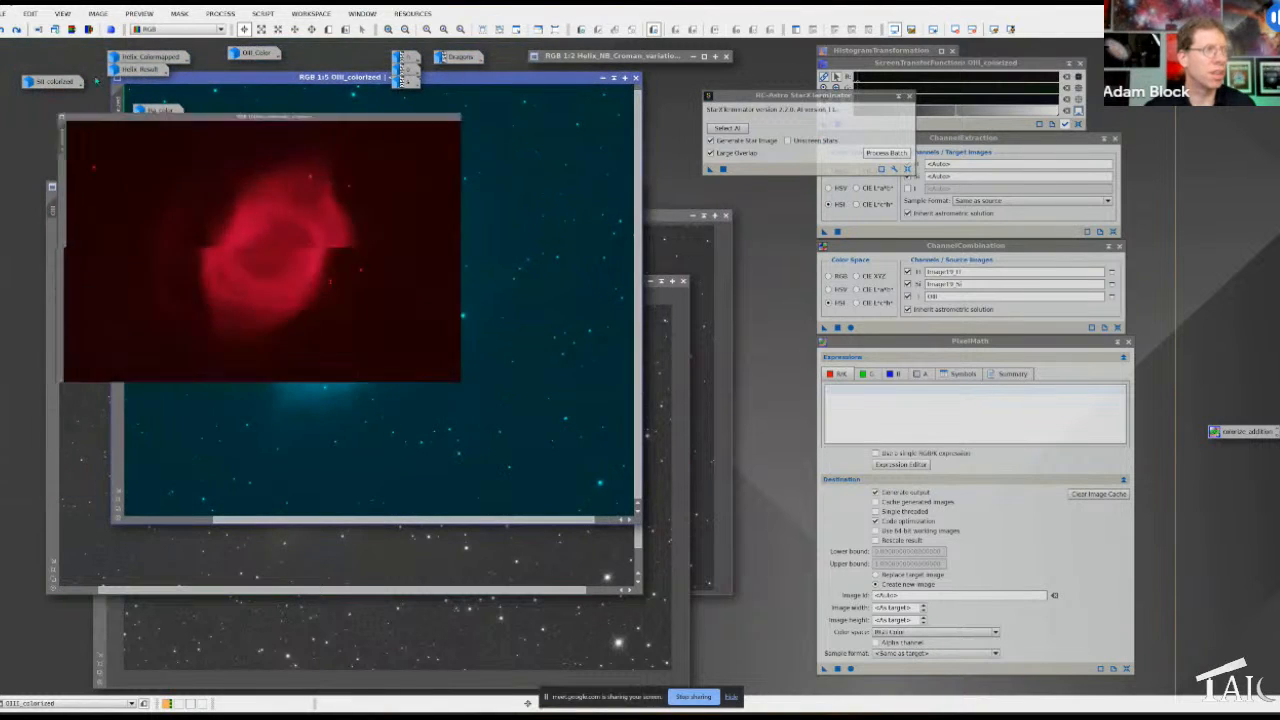
double_click(54, 84)
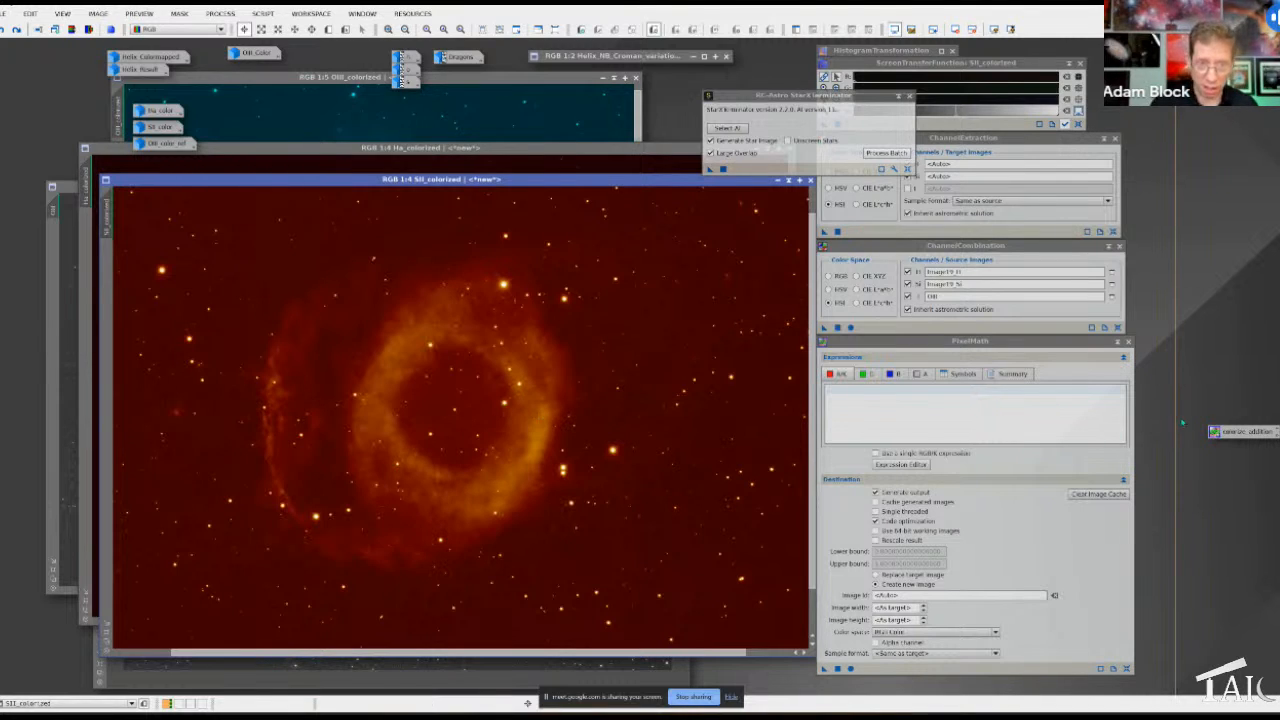
Add the OIII, Ha and SII colorized images into a new image with the saved PixelMath expression, and auto-stretch its display
drag(1232, 432, 826, 392)
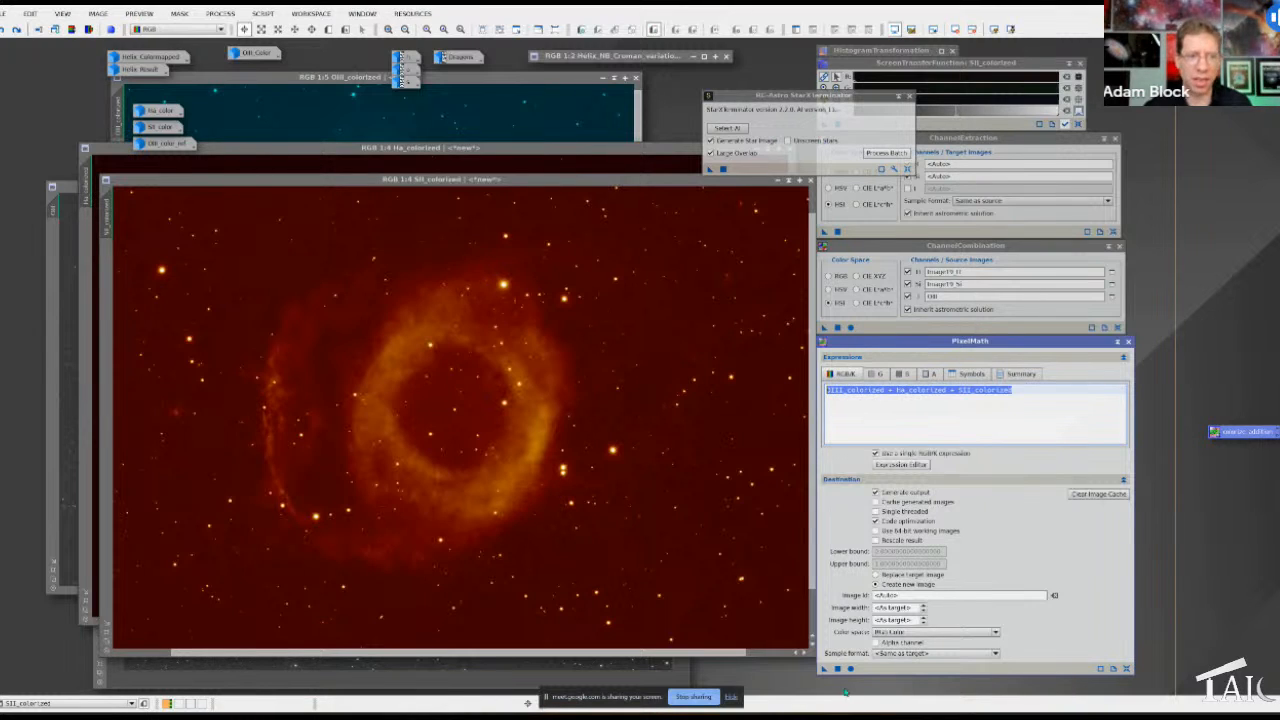
click(838, 668)
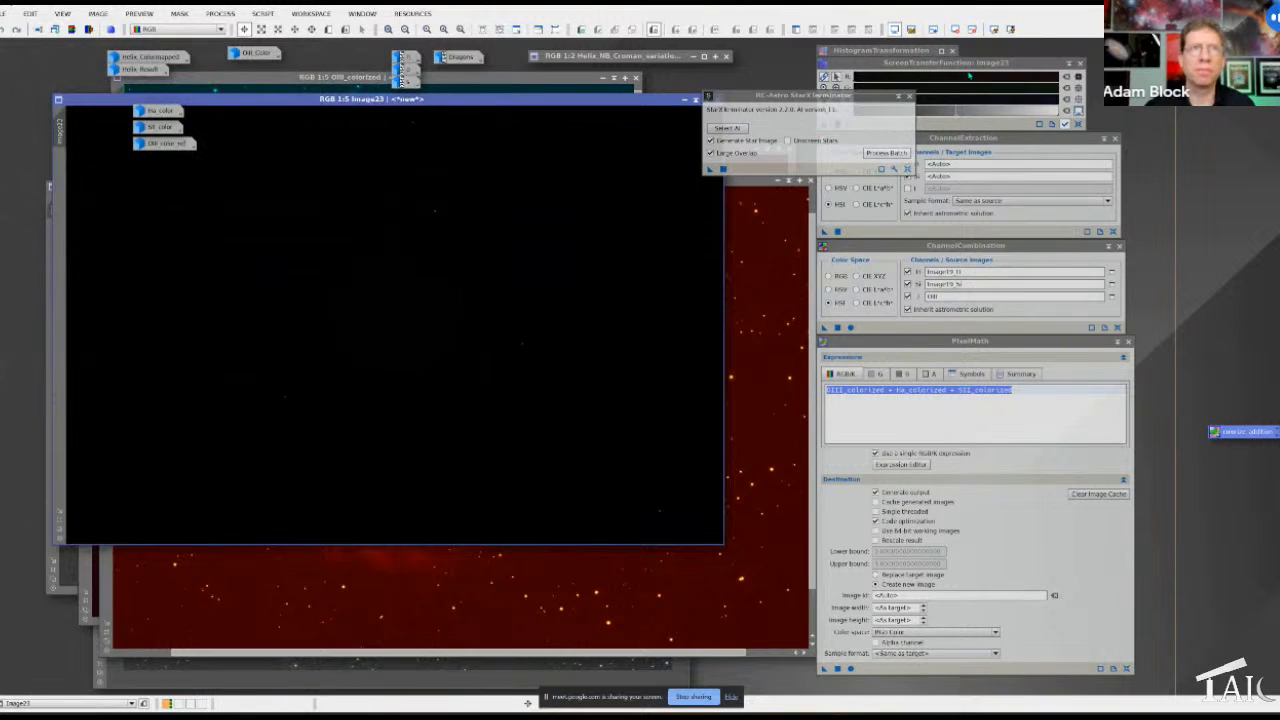
drag(961, 68, 1049, 101)
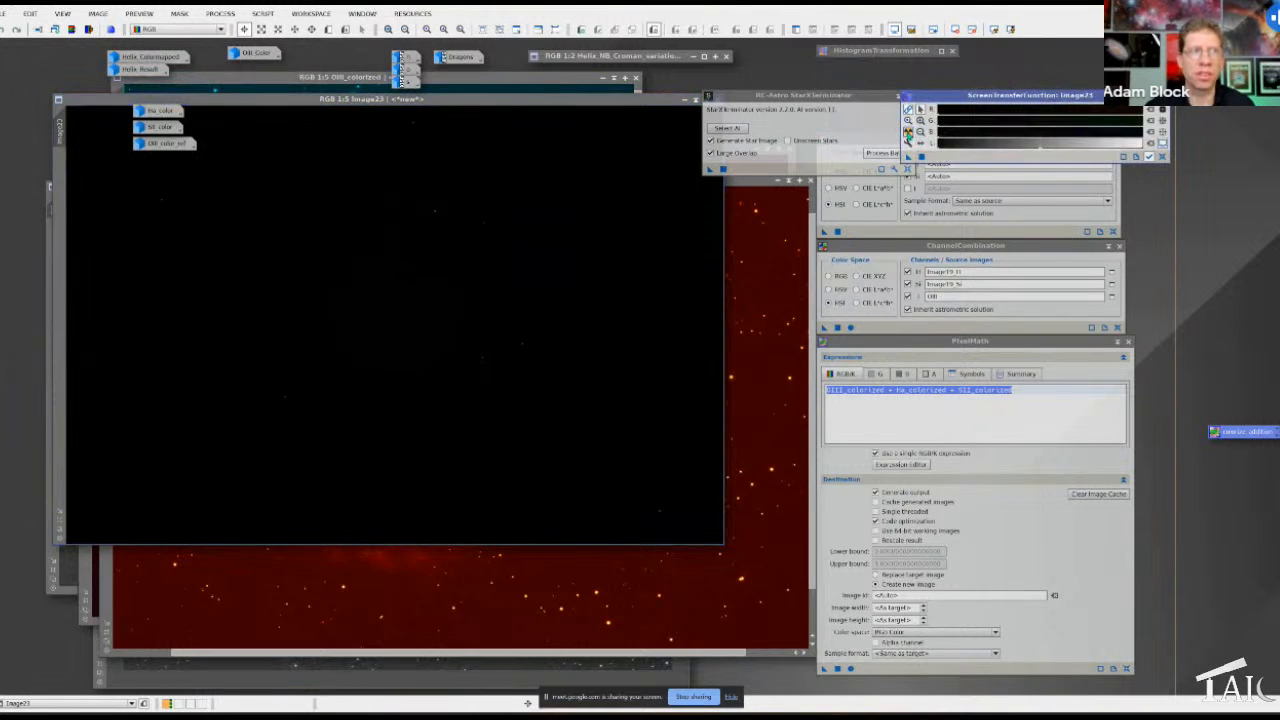
key(ctrl+a)
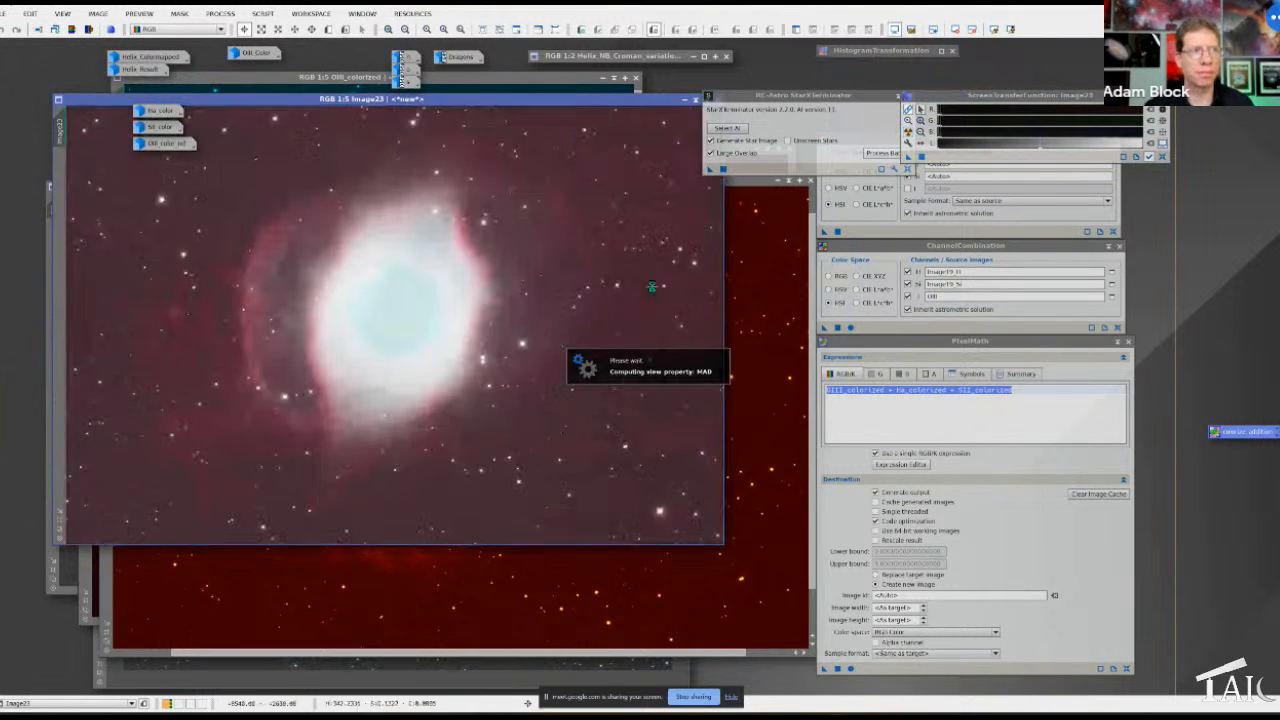
Refine the summed image's linked display stretch by raising the shadows and midtones to darken the background and recover the nebula's core
drag(964, 96, 973, 146)
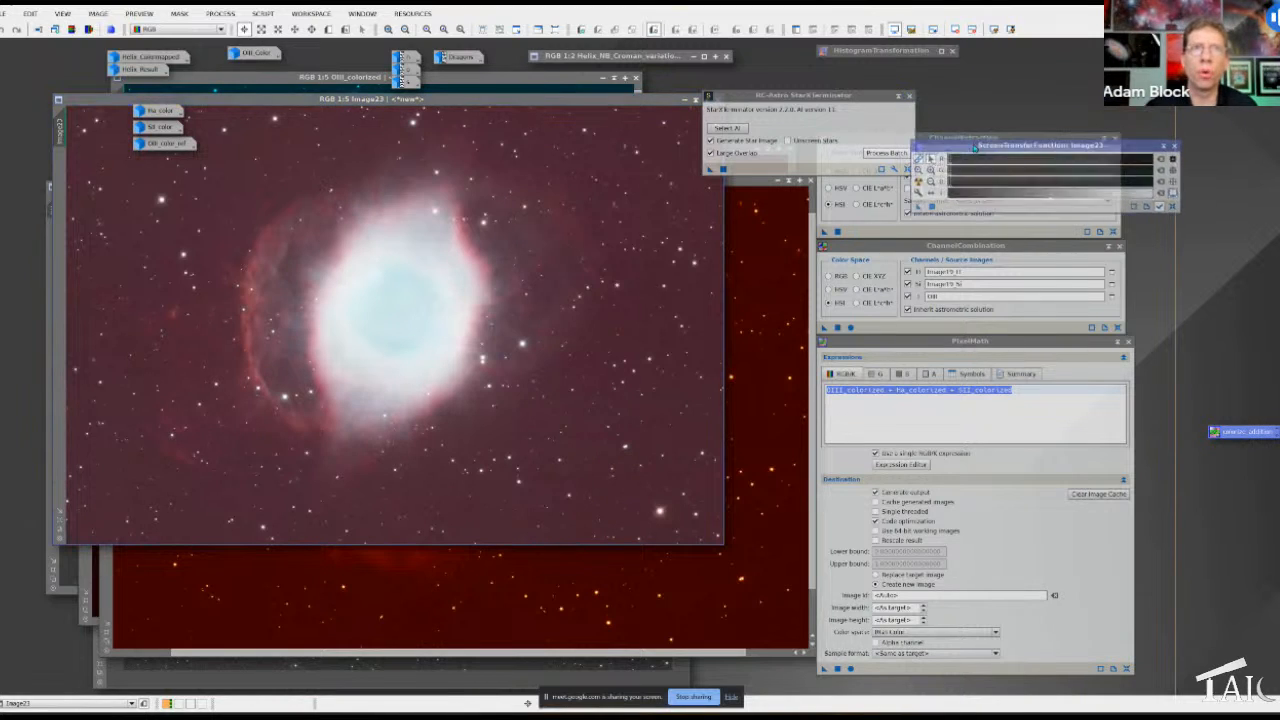
scroll(957, 170, down, 4)
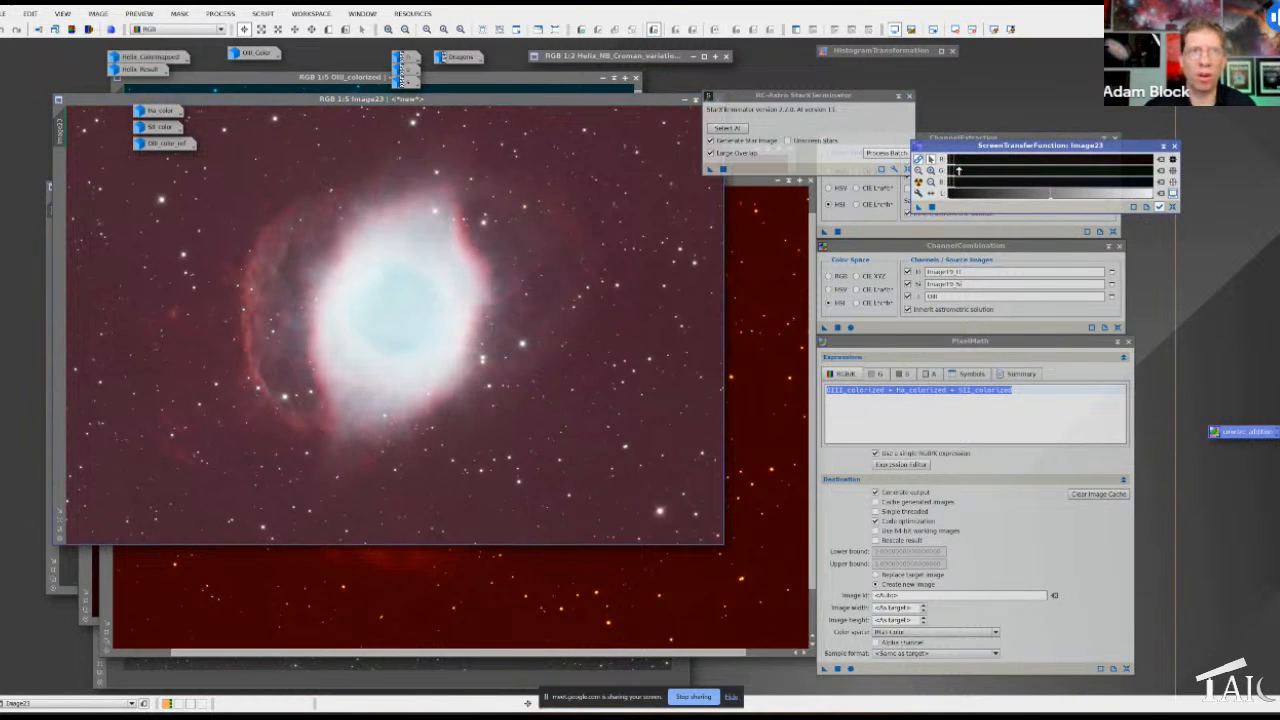
drag(969, 168, 972, 166)
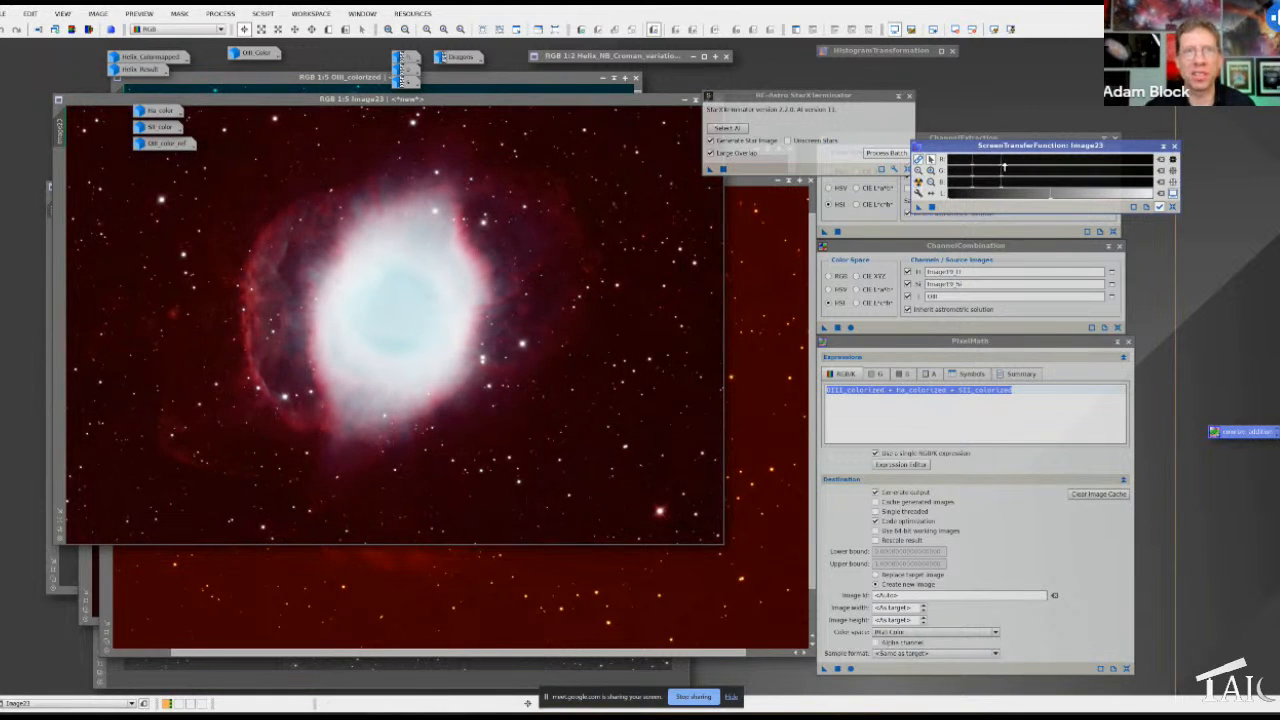
drag(1050, 192, 1090, 183)
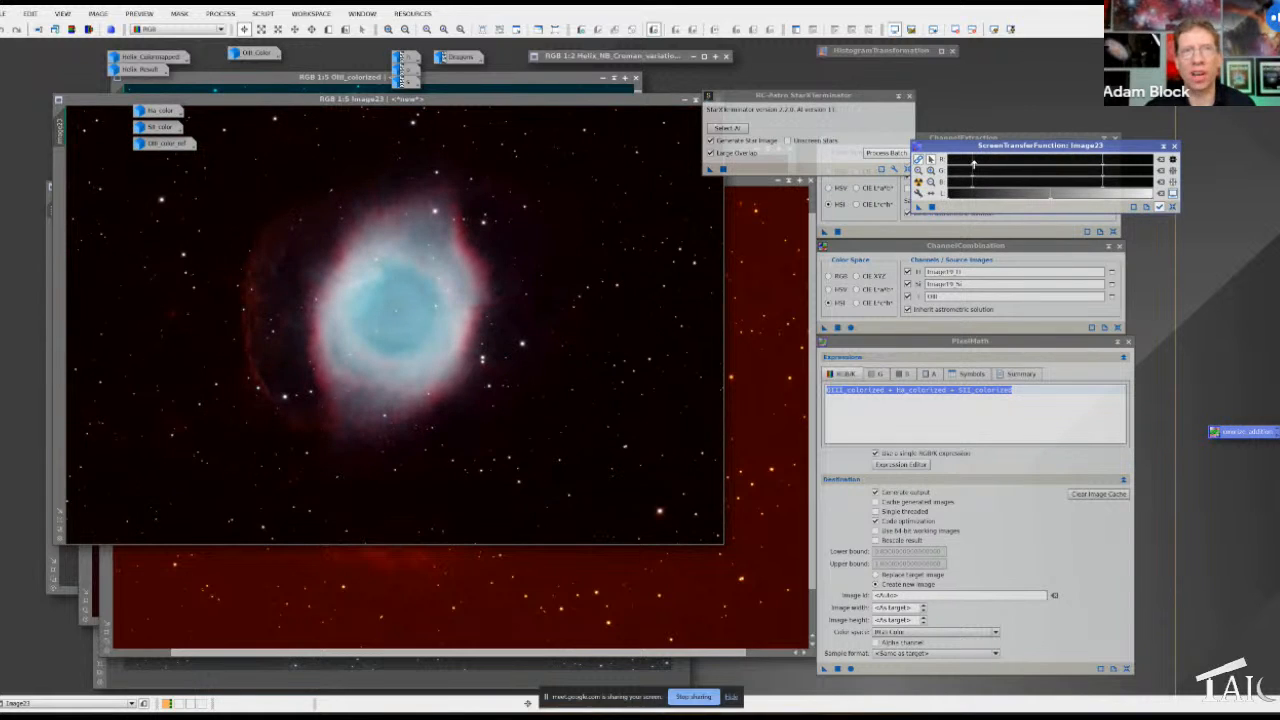
drag(972, 164, 964, 164)
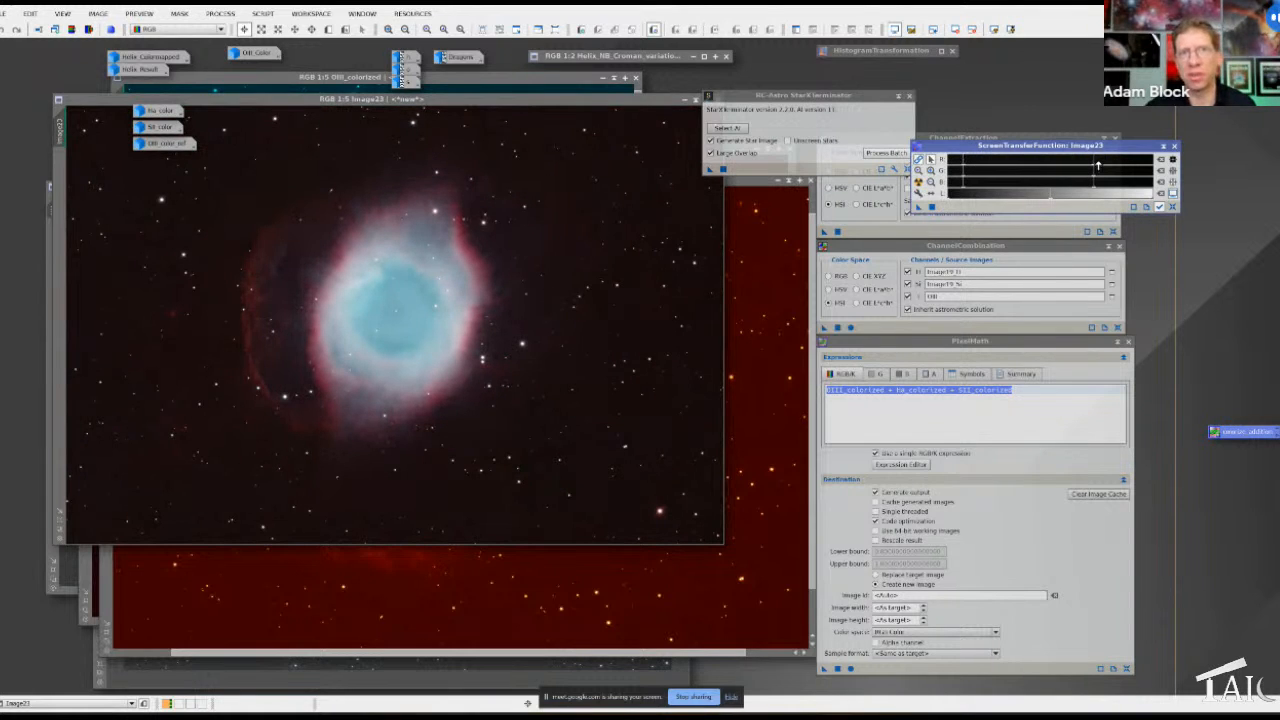
drag(1095, 168, 1050, 172)
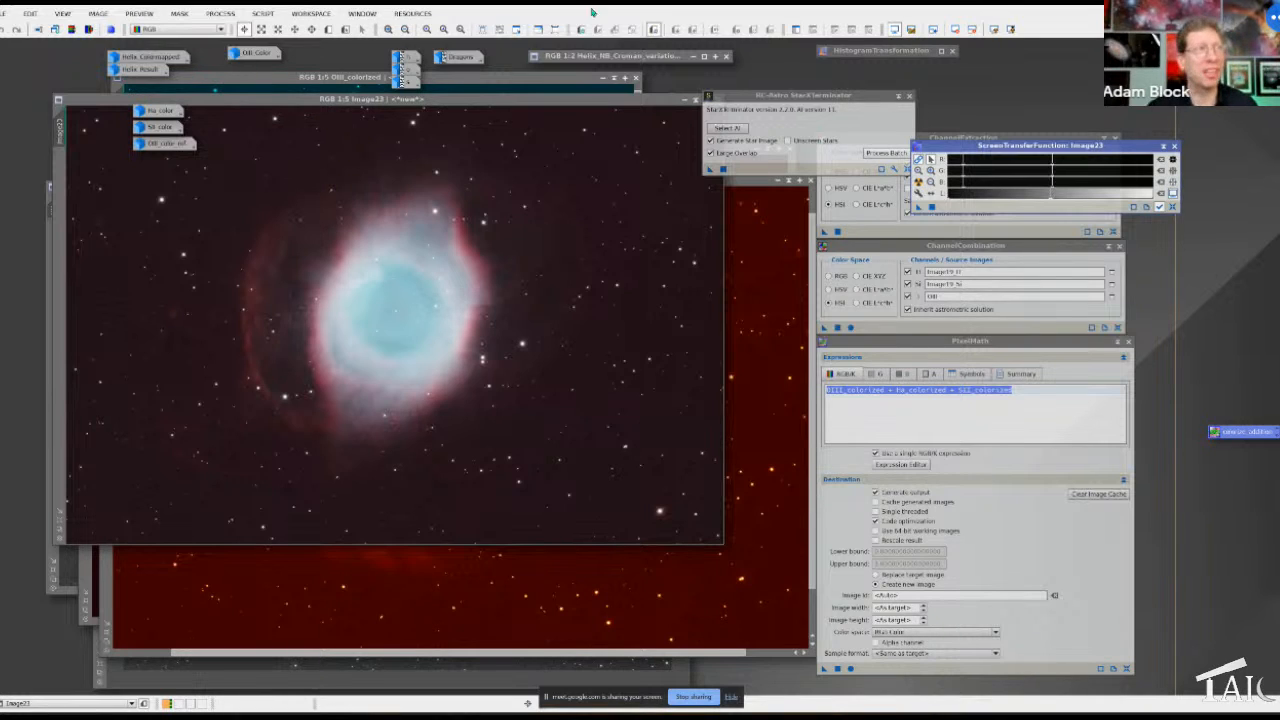
Open the ColorMask_mod script to examine its hue range and mask options, and close it without creating a mask
click(263, 13)
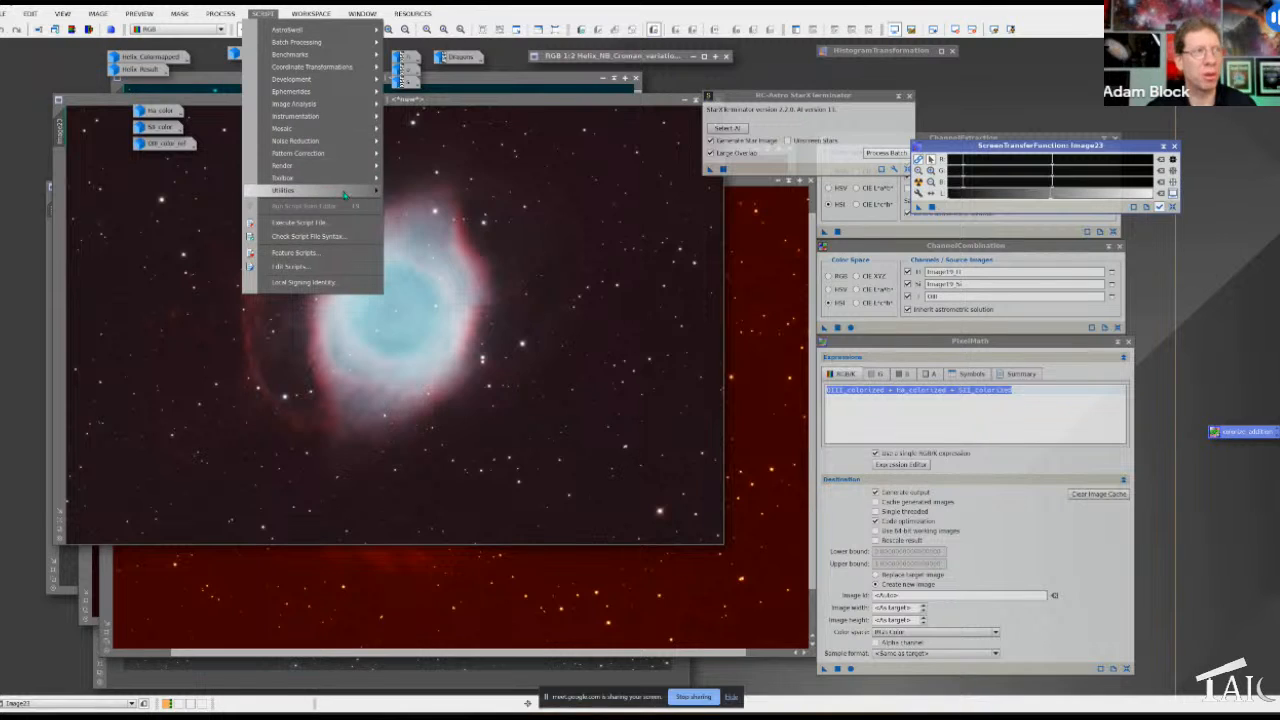
mouse_move(346, 192)
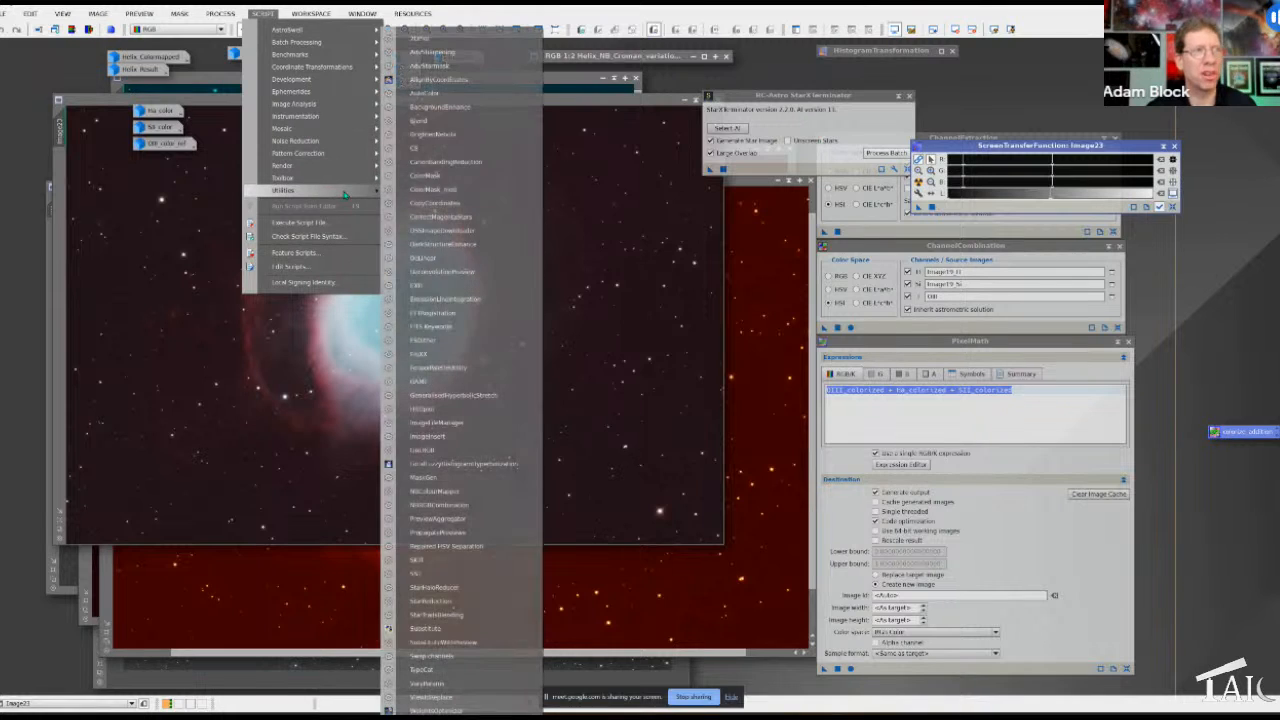
click(474, 190)
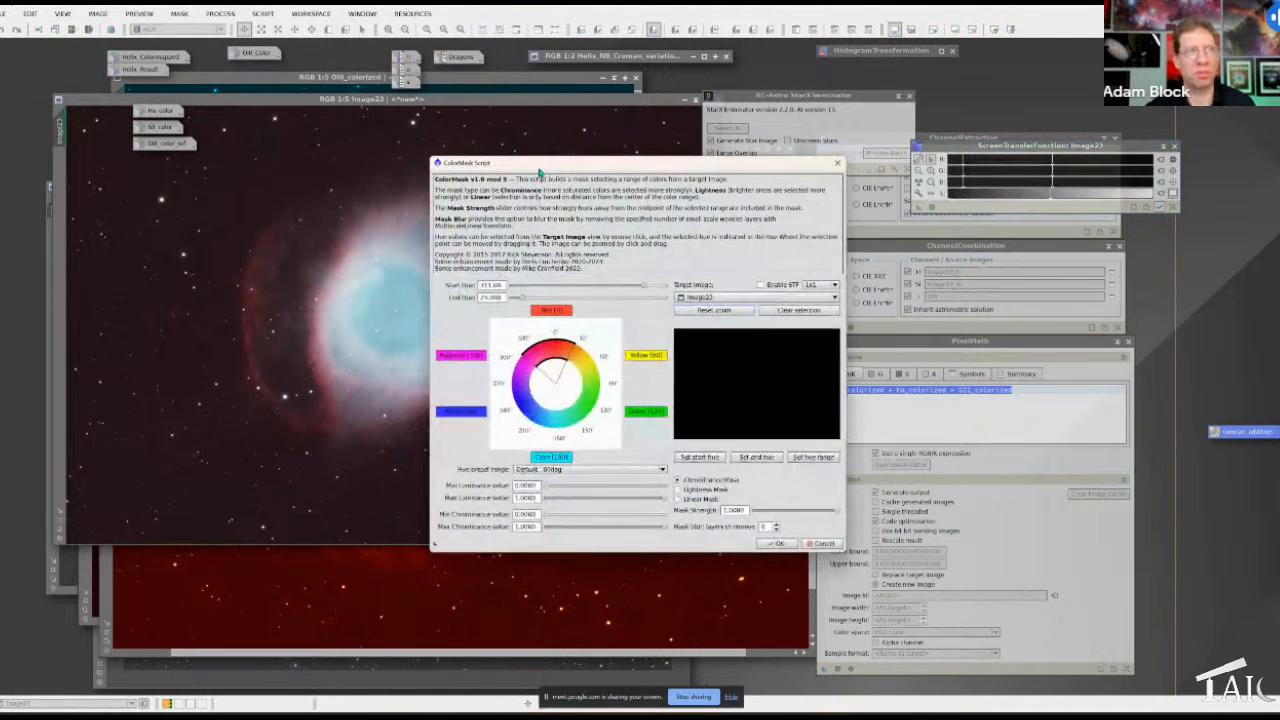
drag(526, 148, 384, 147)
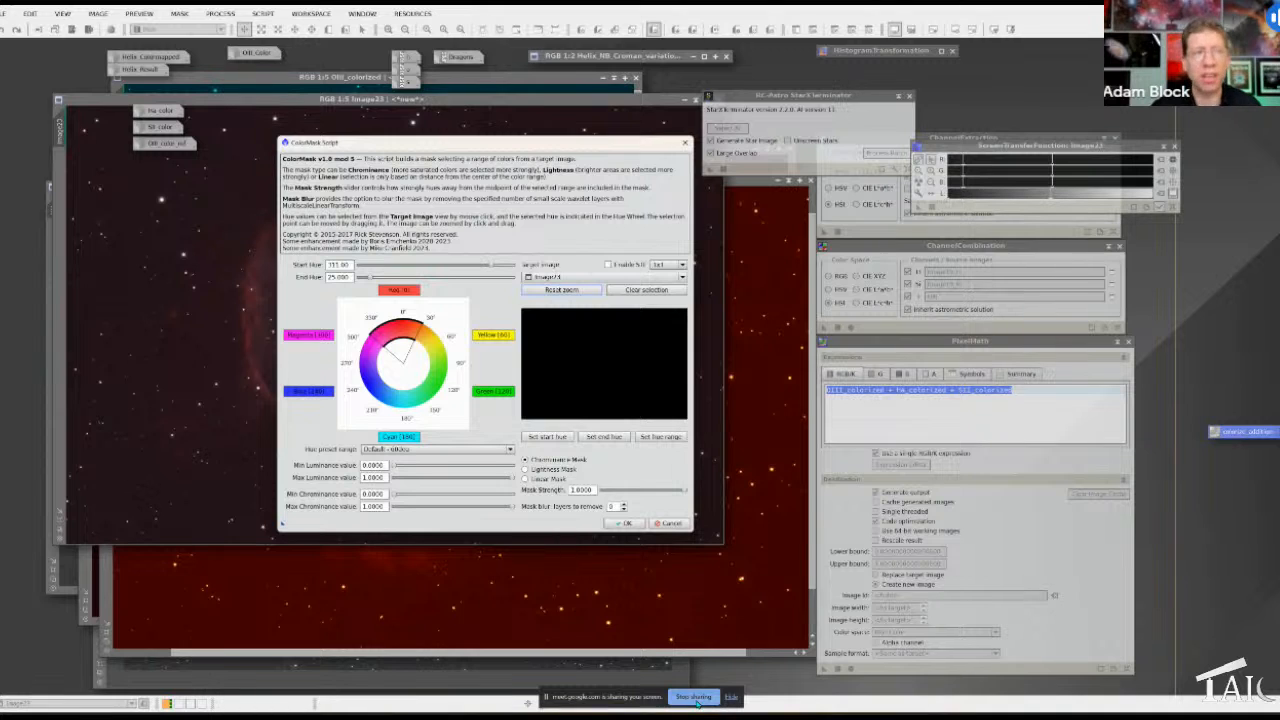
click(685, 142)
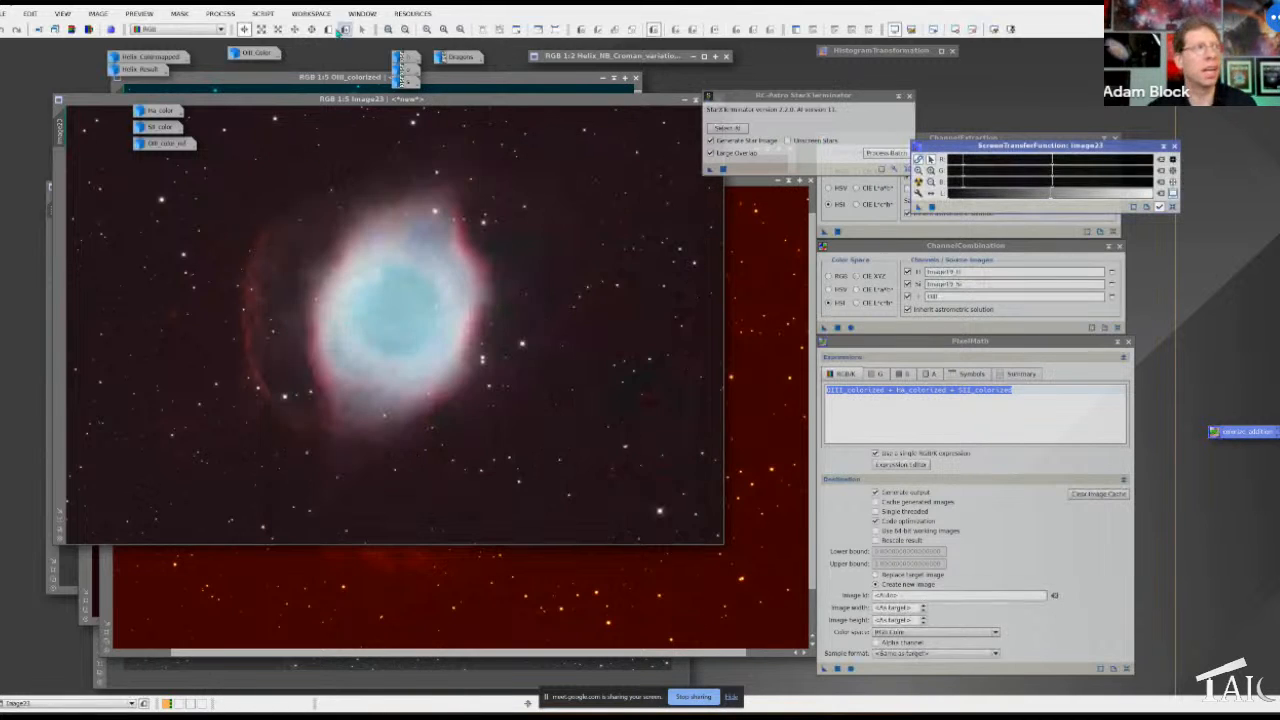
Open the NBColourMapper script to examine its layer list, colour controls and preview area, and close it without processing
click(262, 13)
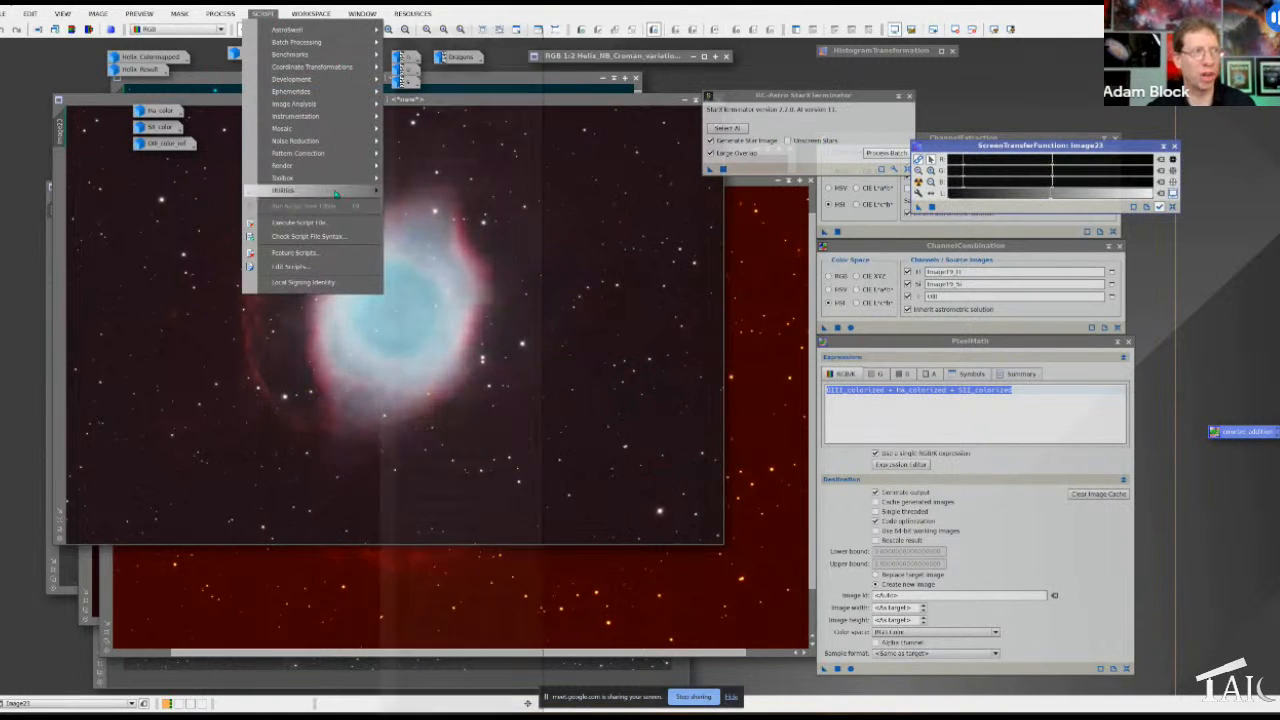
mouse_move(336, 193)
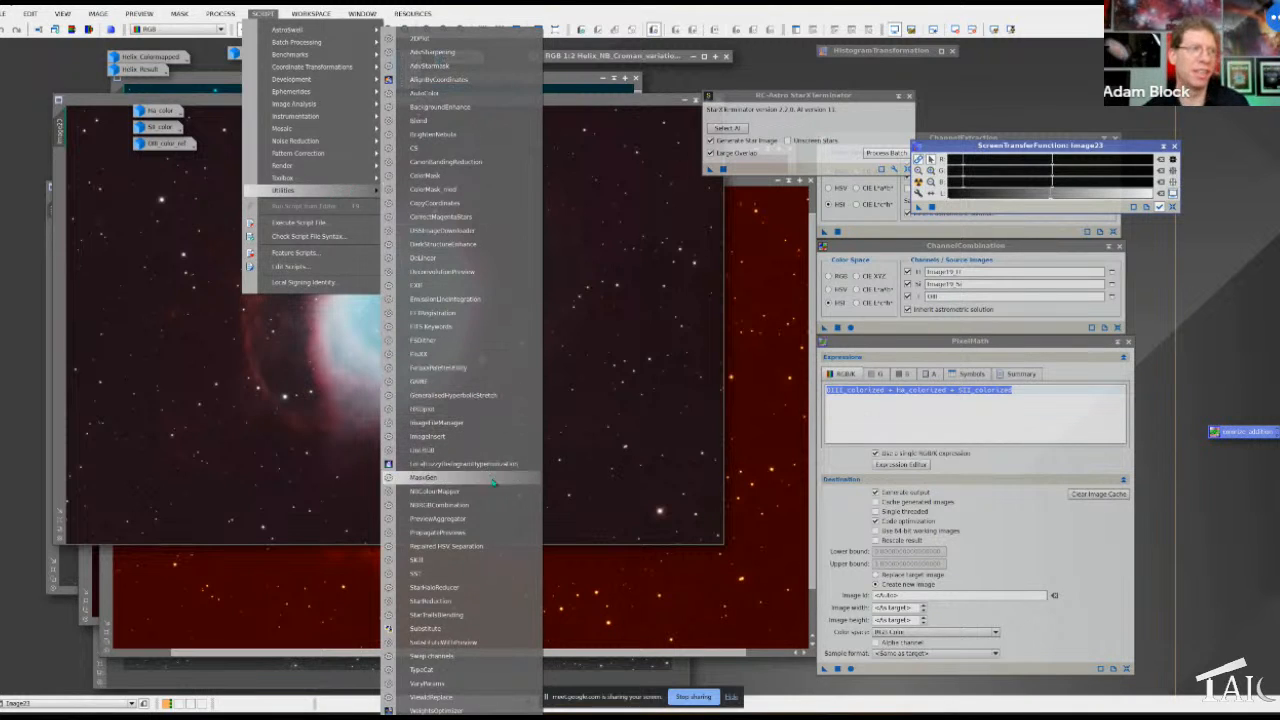
click(436, 491)
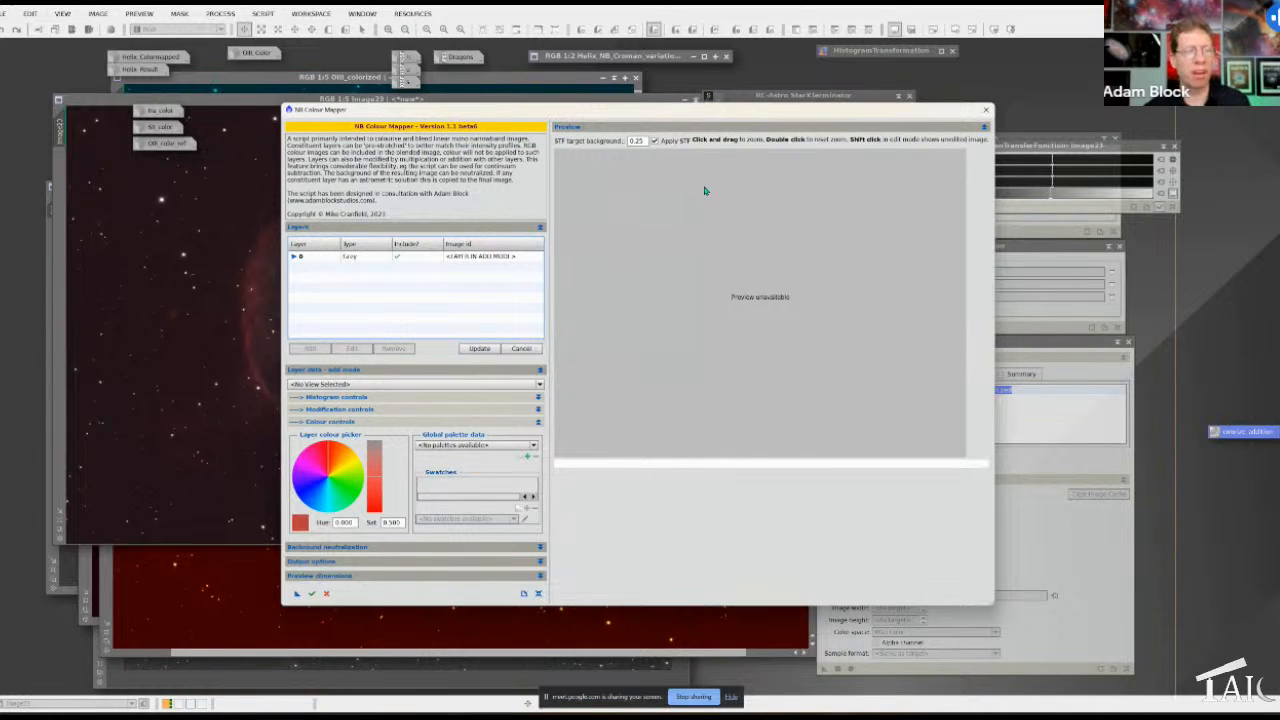
click(988, 110)
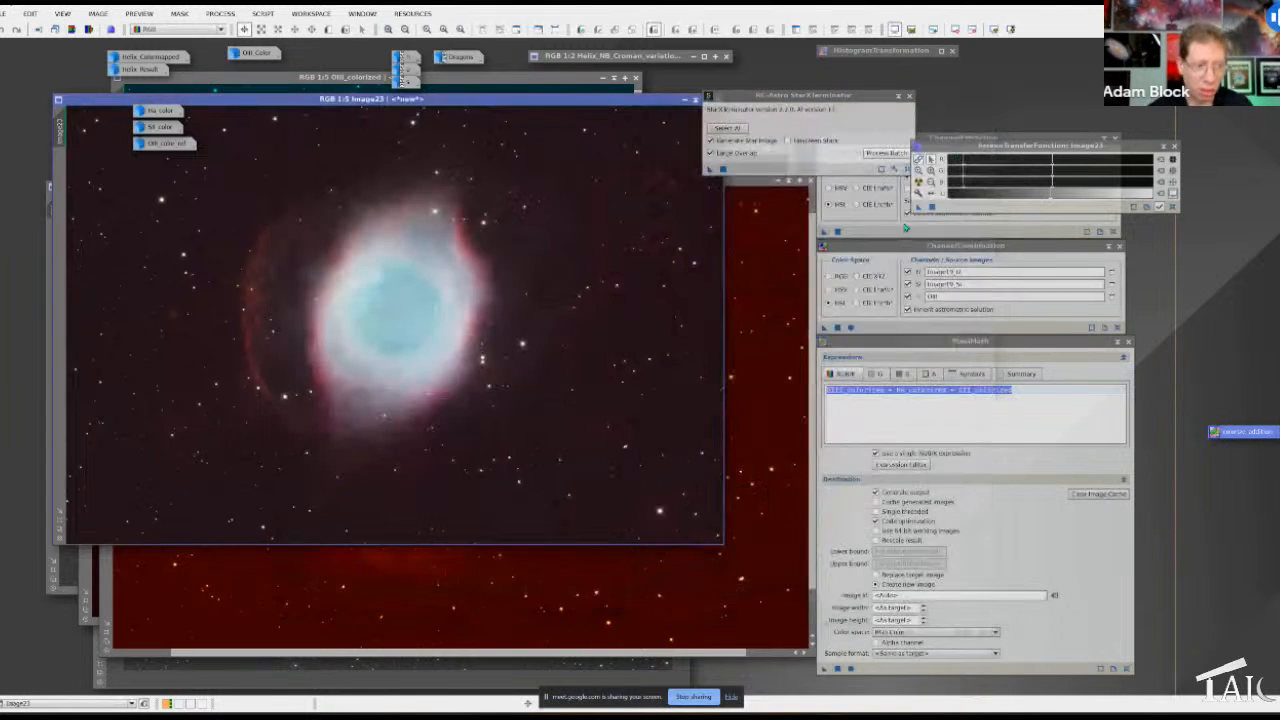
click(700, 697)
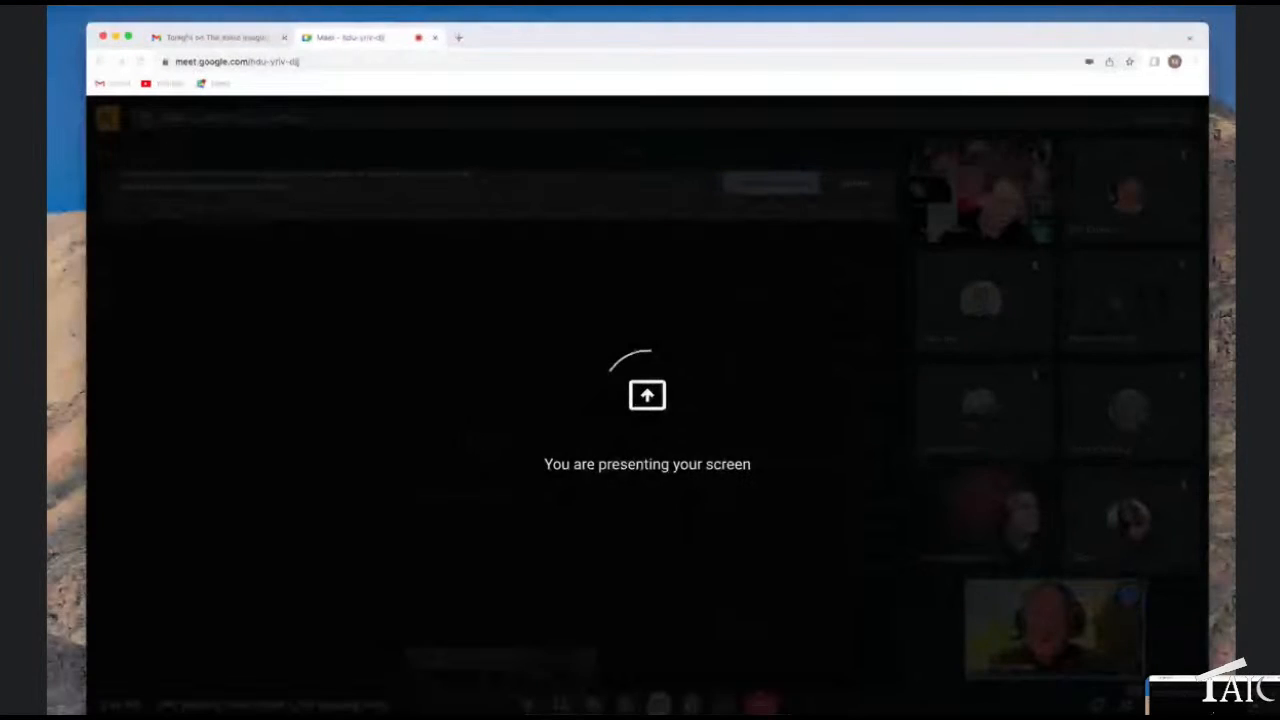
key(ctrl+Up)
click(618, 48)
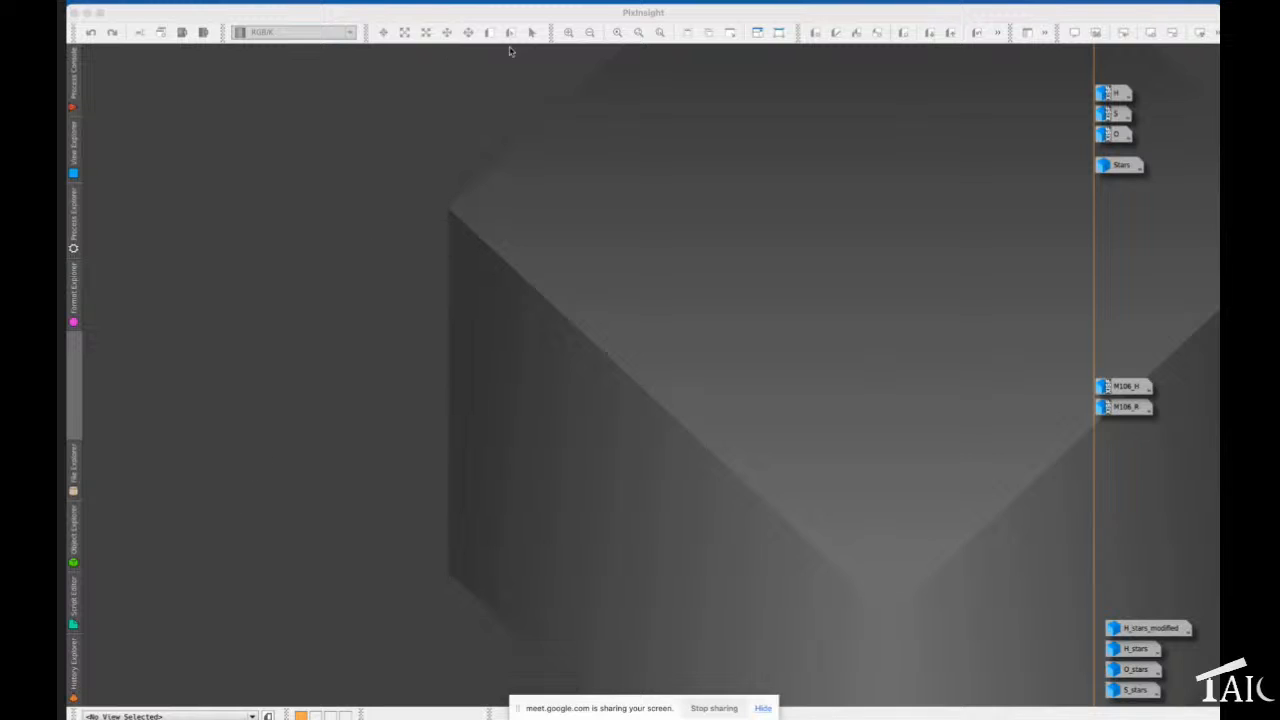
click(368, 14)
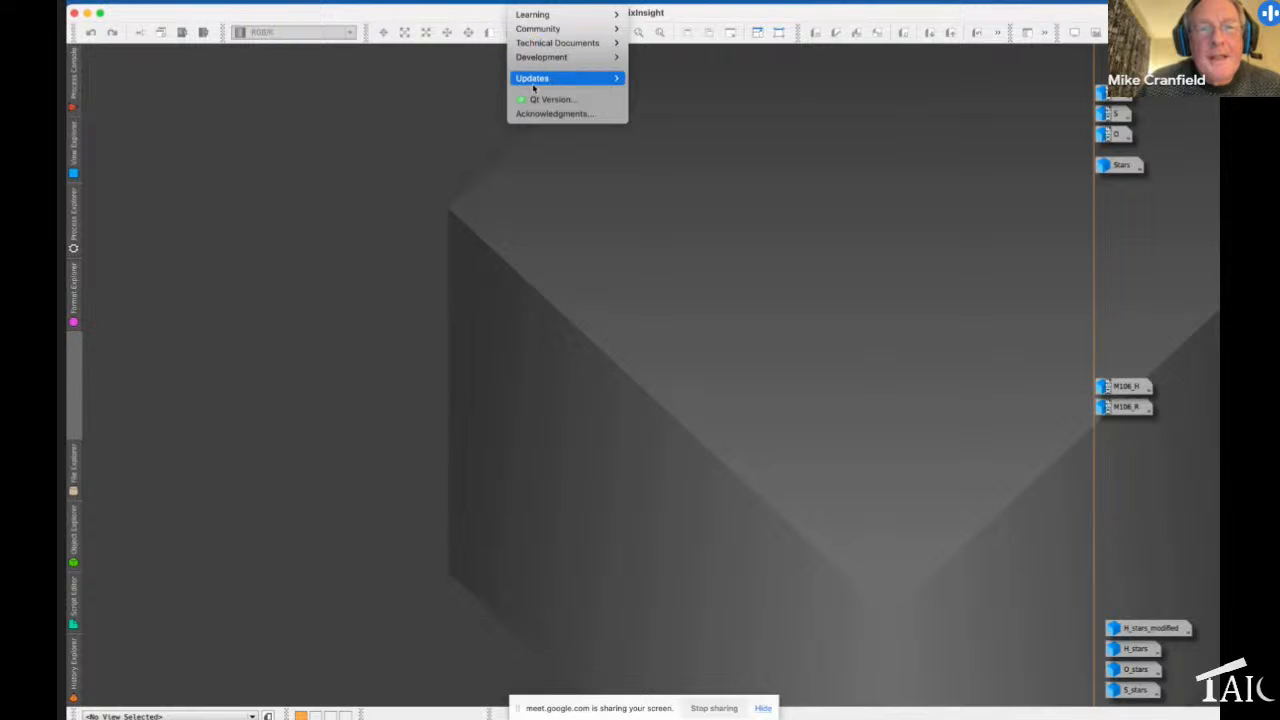
mouse_move(543, 80)
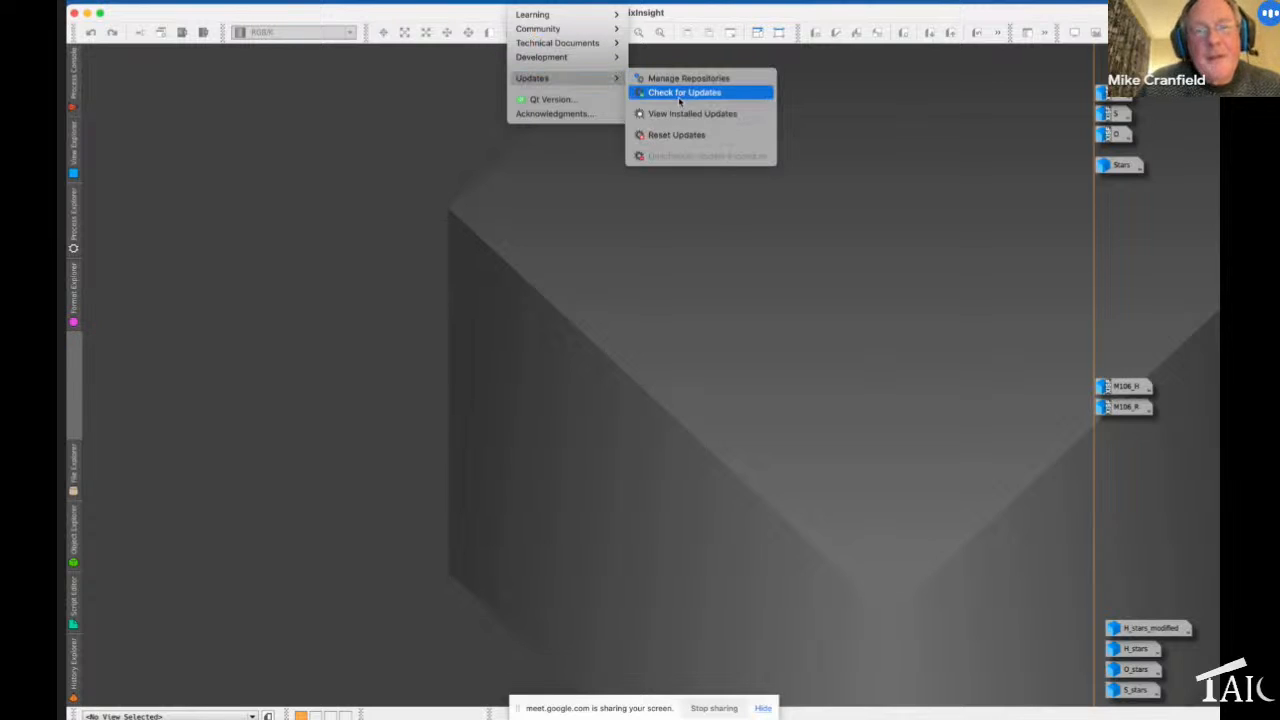
click(569, 244)
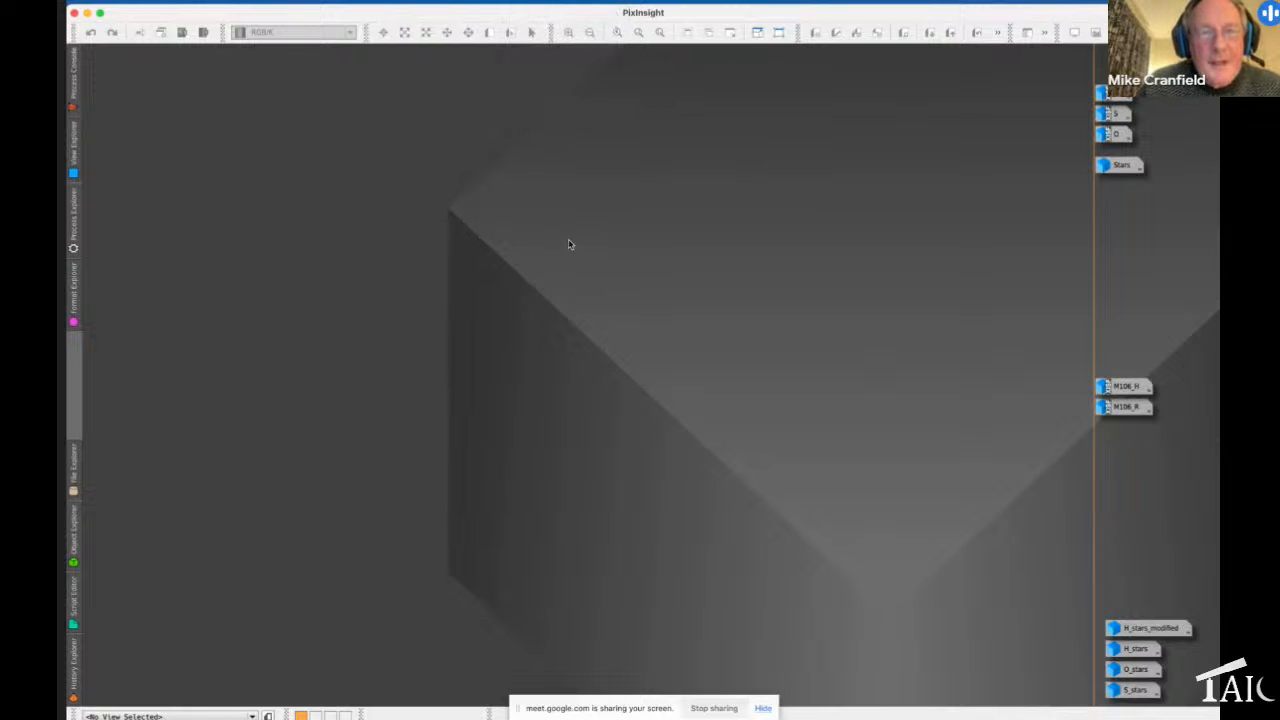
Open the NBColourMapper script and choose the H image as the source of the first layer
click(401, 4)
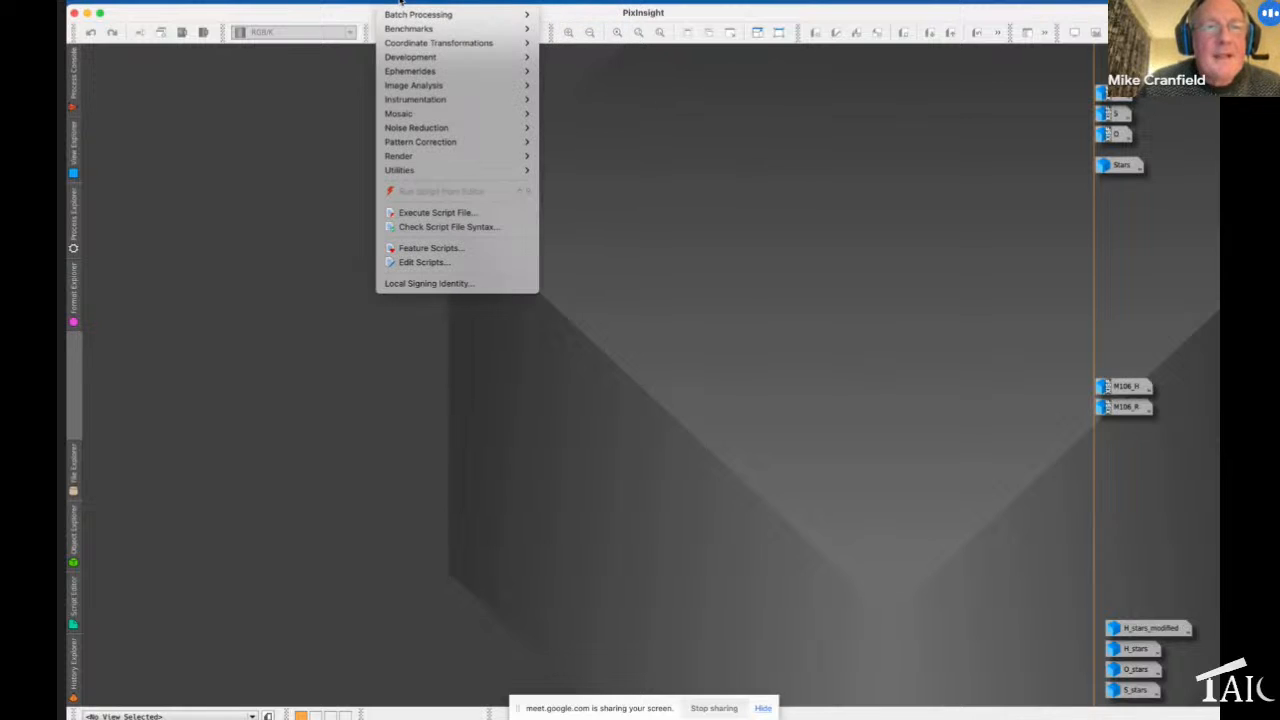
mouse_move(404, 172)
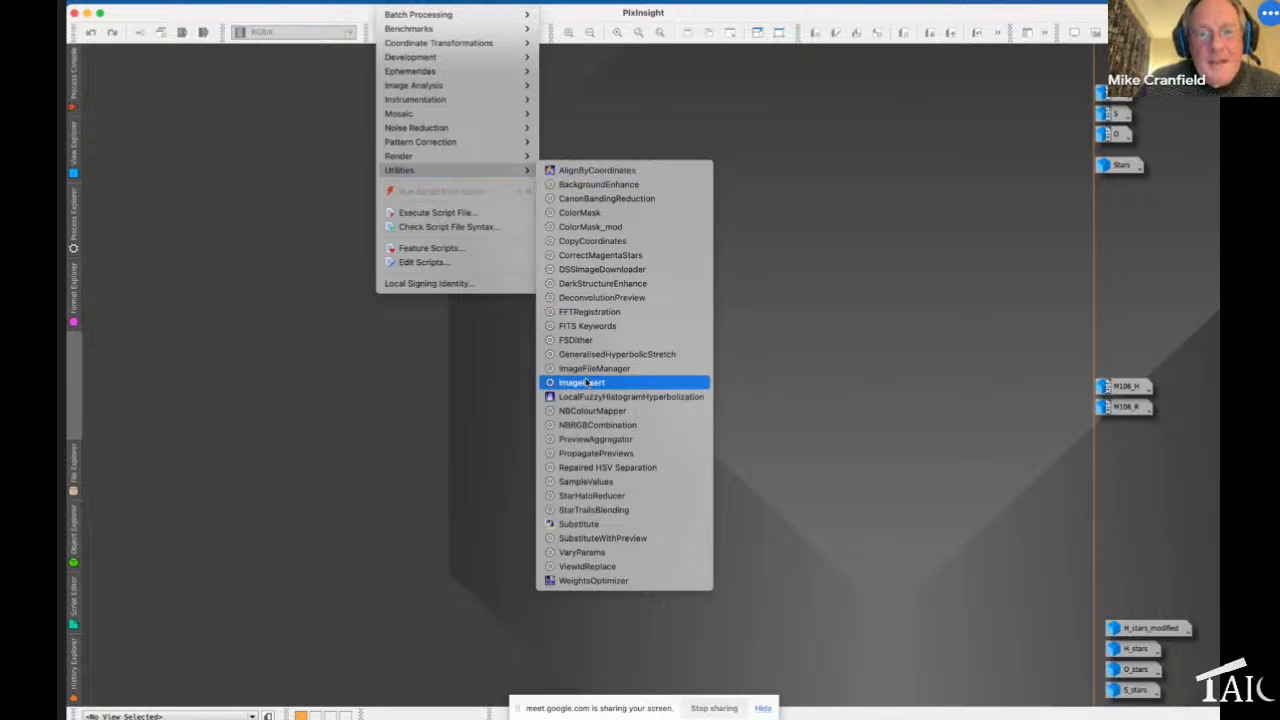
click(596, 411)
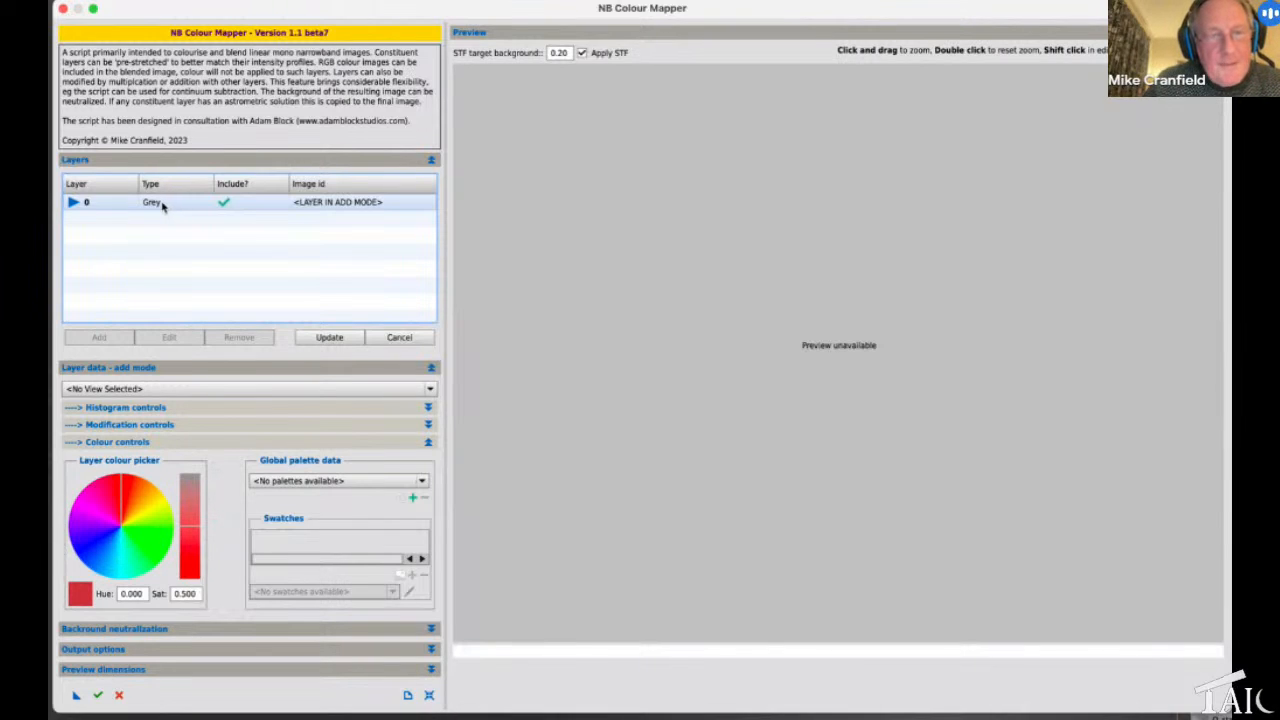
mouse_move(162, 205)
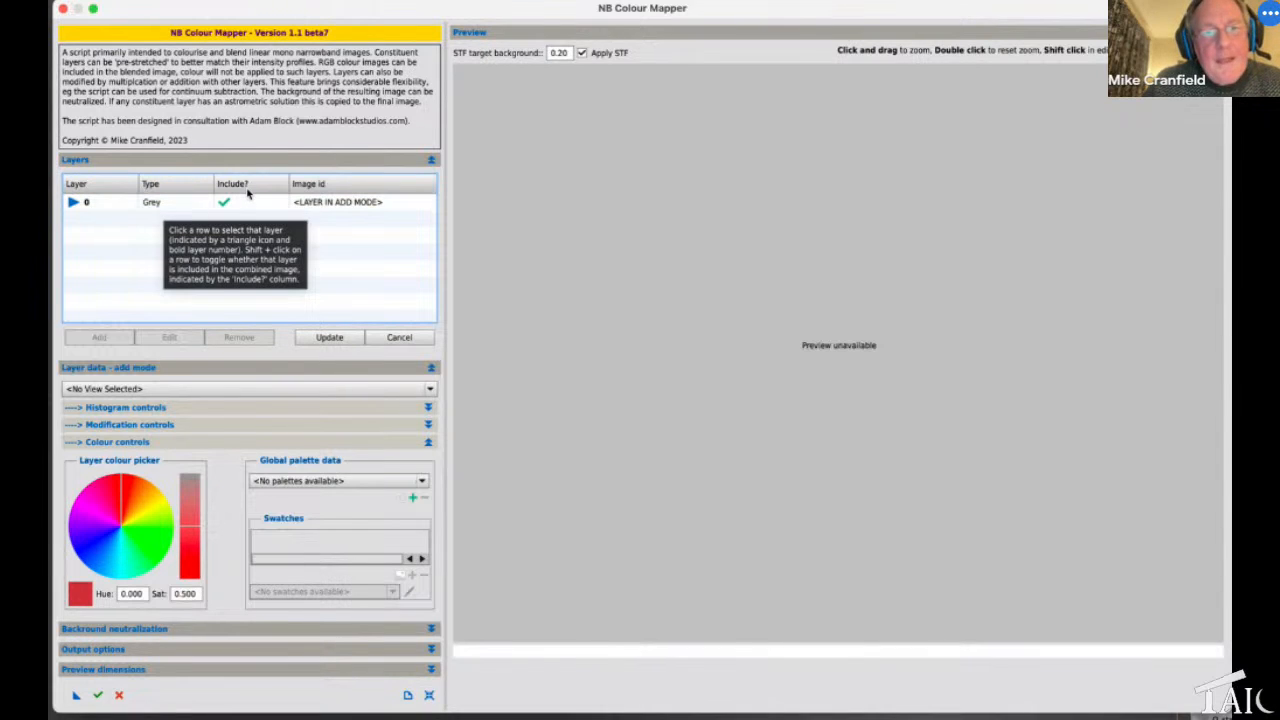
mouse_move(248, 208)
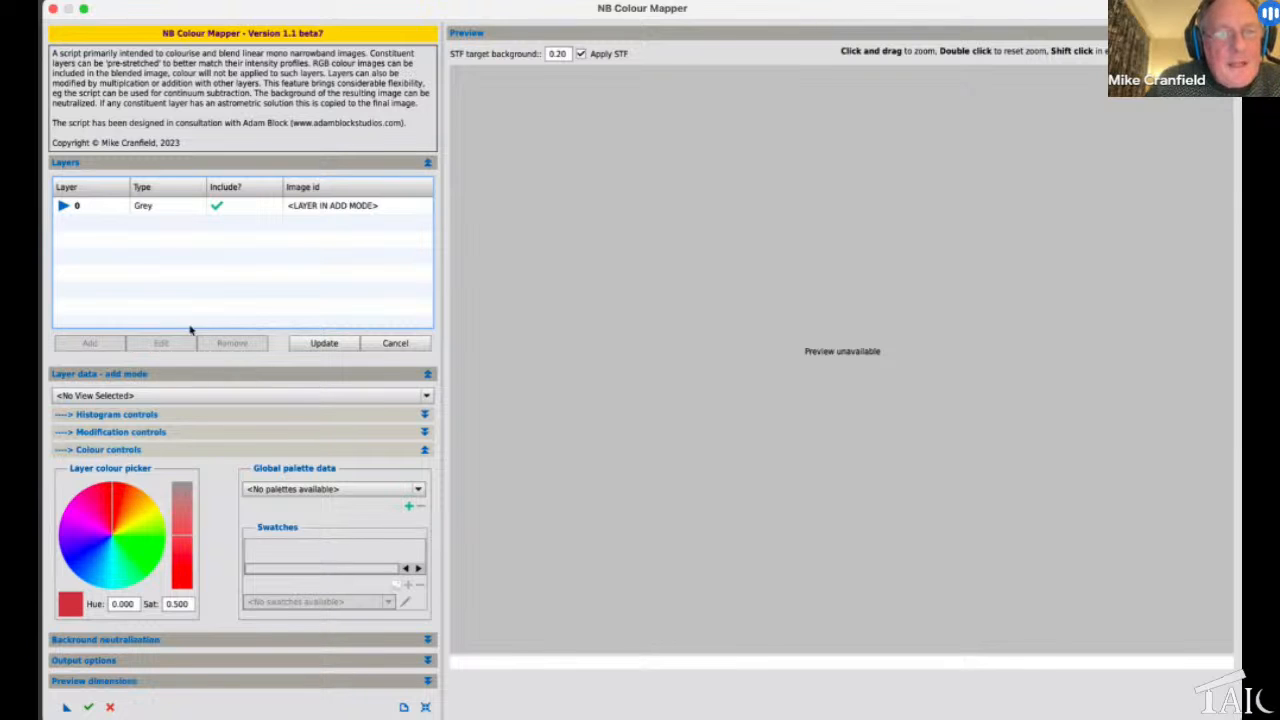
click(110, 396)
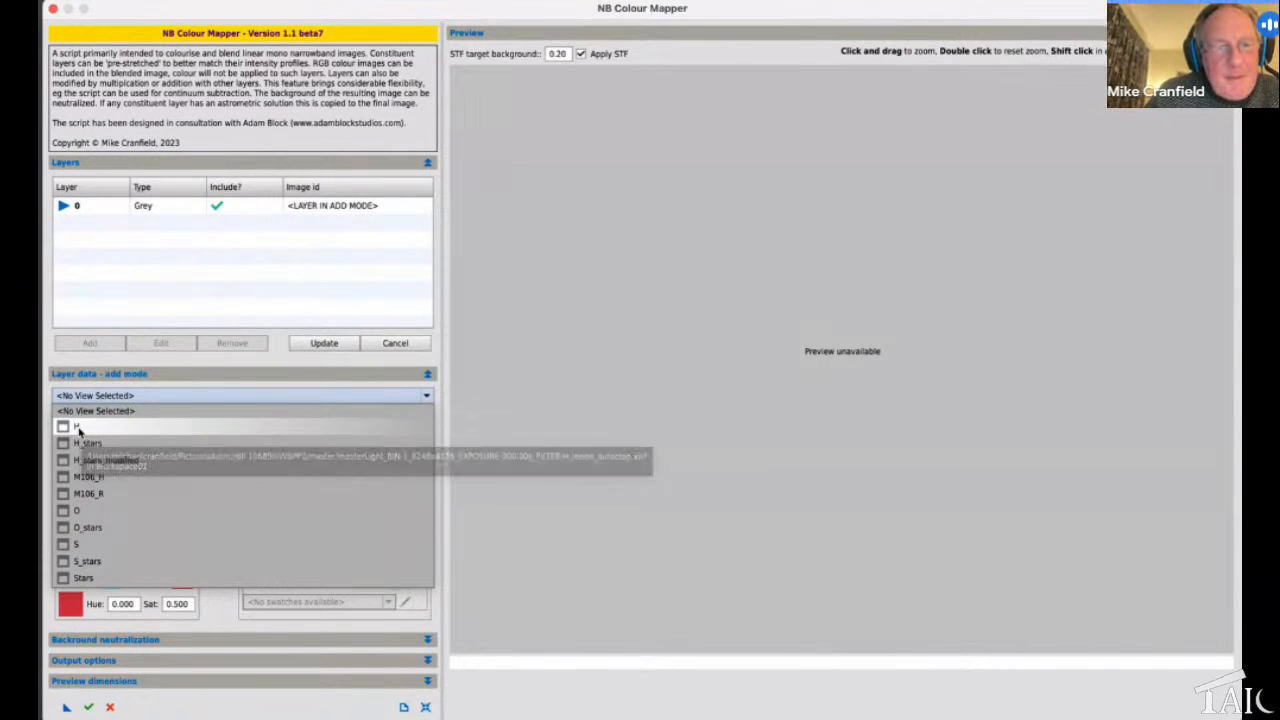
click(78, 428)
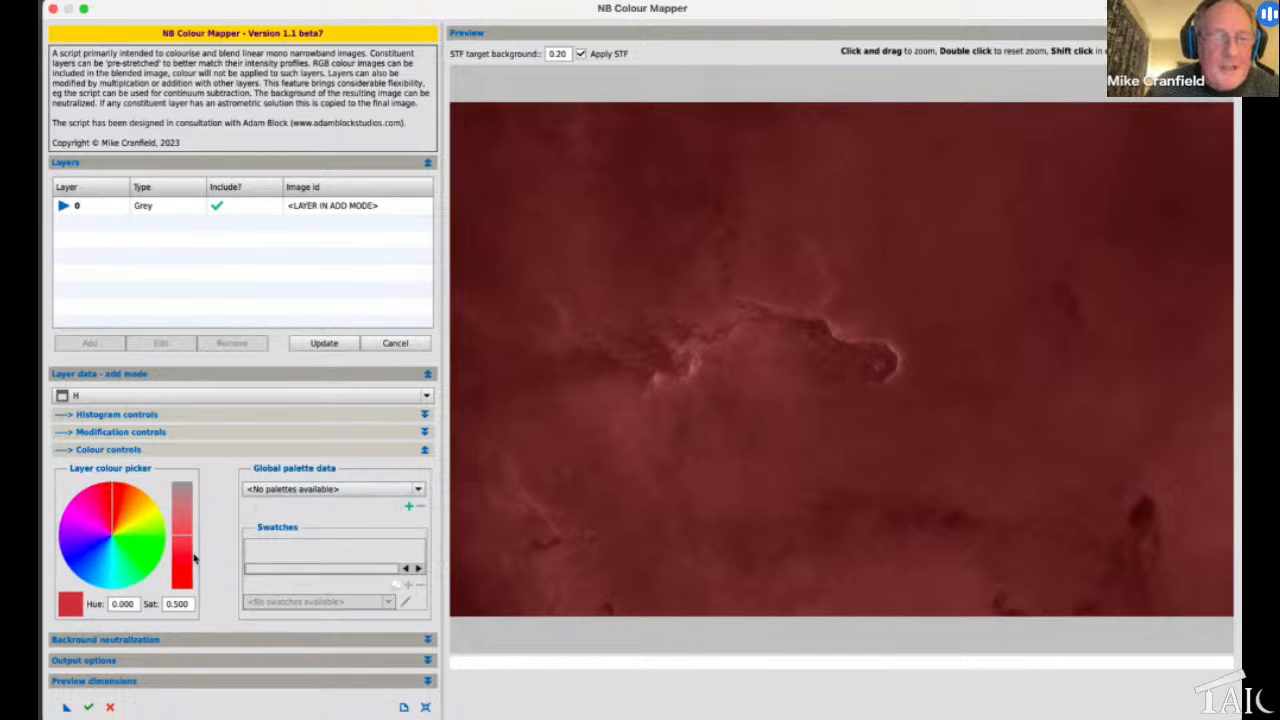
Try purple, blue and green hues on the H layer to compare their effect in the preview
click(84, 528)
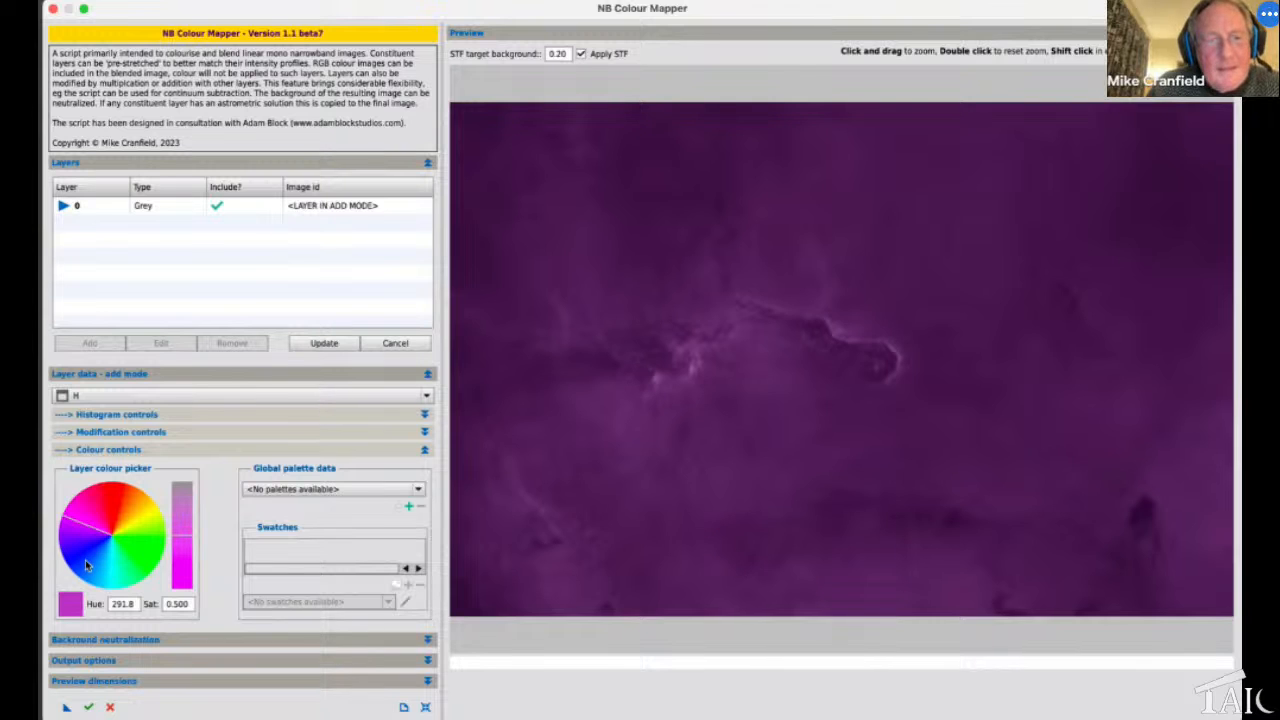
click(86, 565)
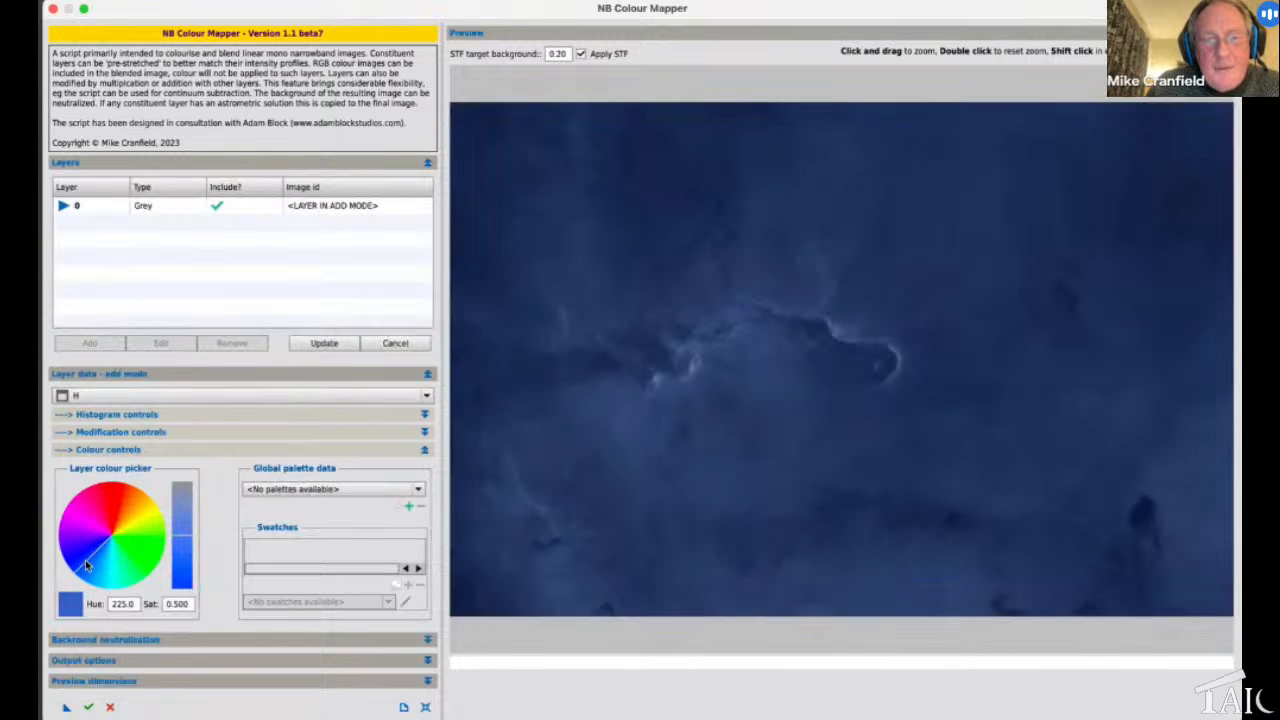
click(145, 563)
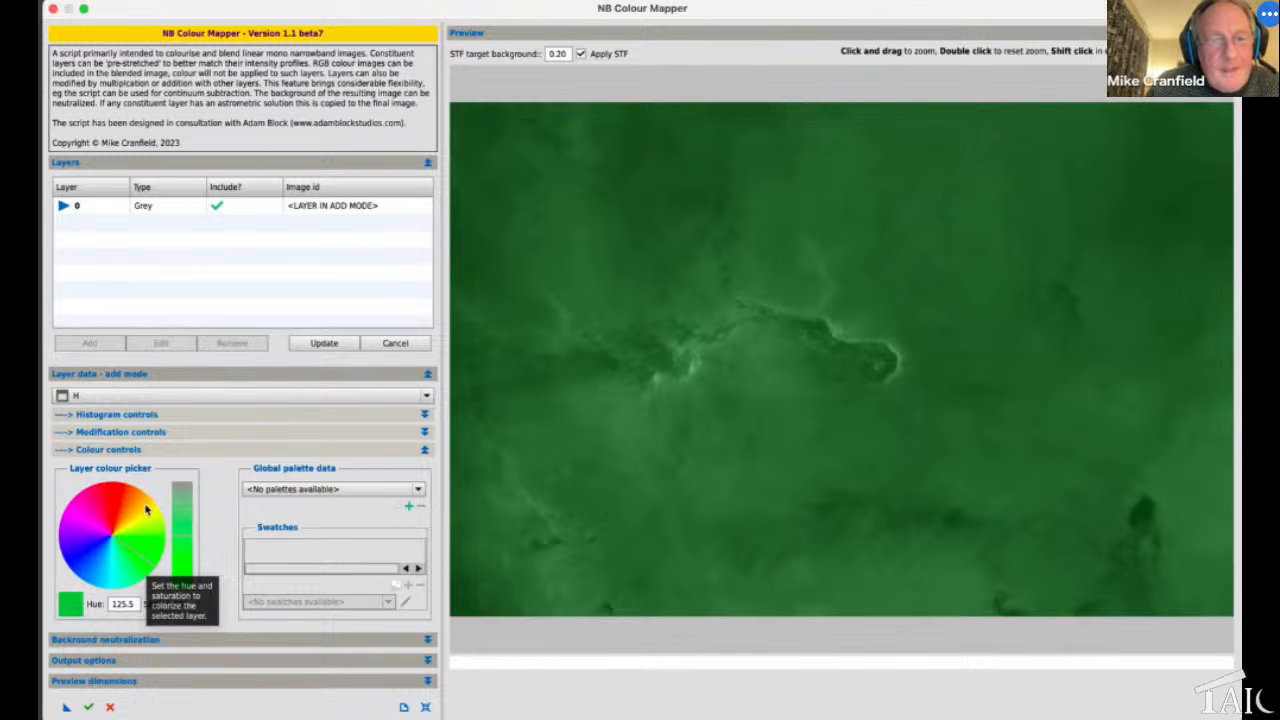
Colour the H layer yellow with hue 52.50 and saturation 0.914, and store it in the layer list
click(145, 510)
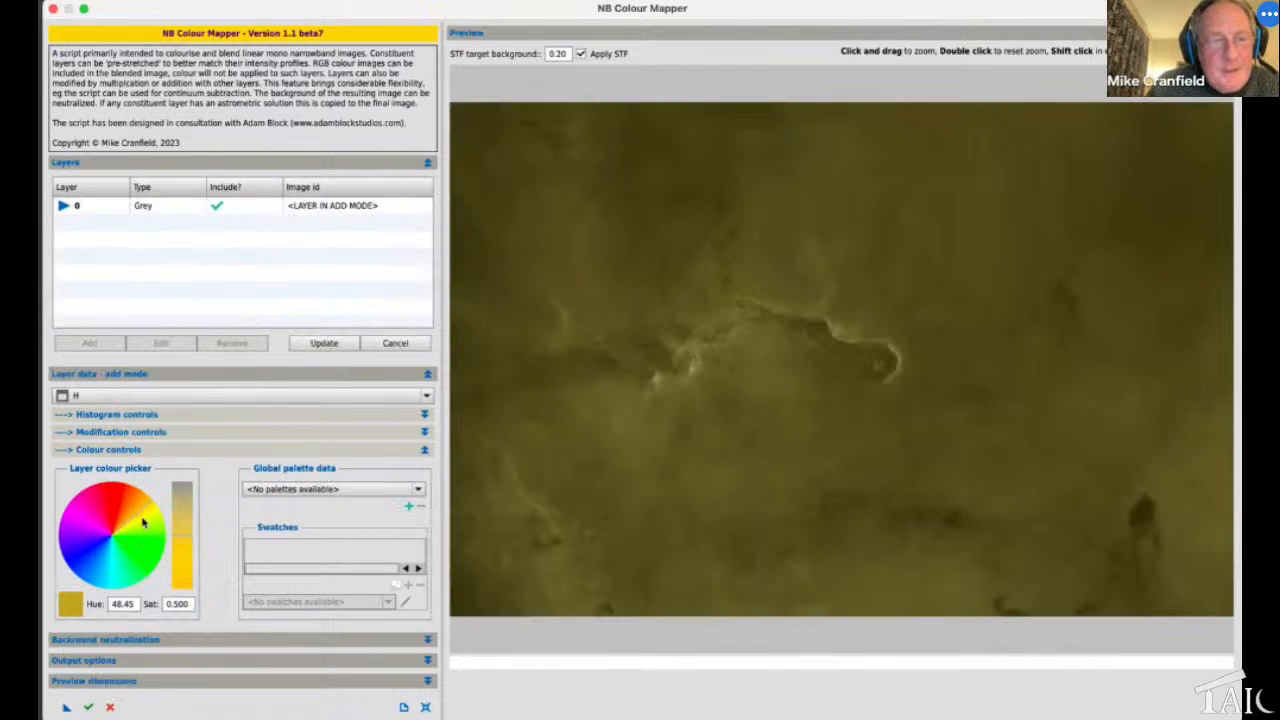
click(145, 513)
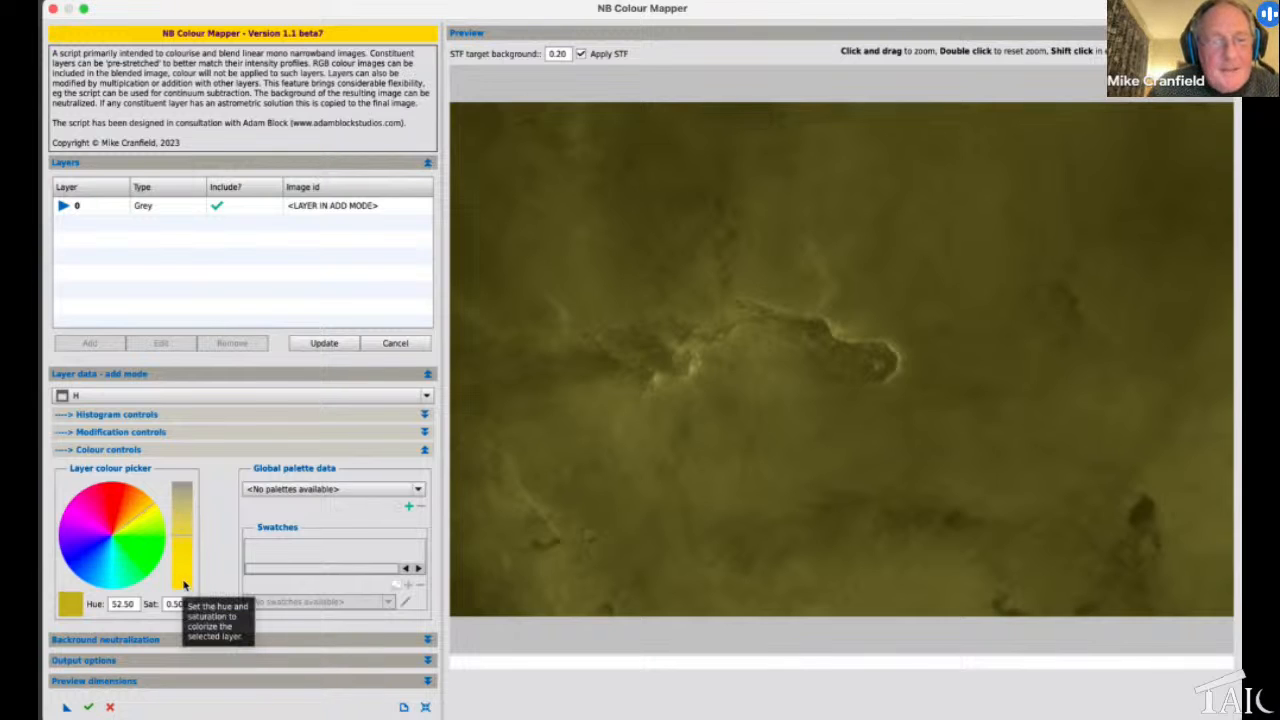
click(181, 494)
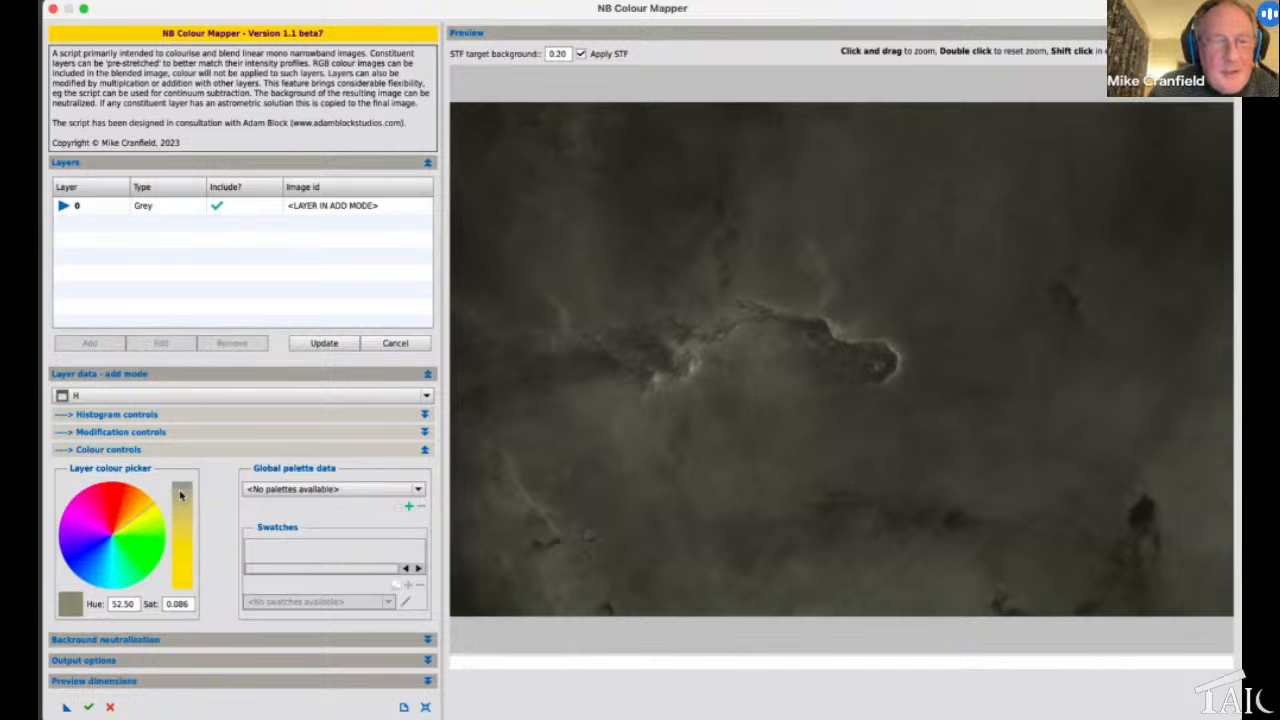
click(181, 583)
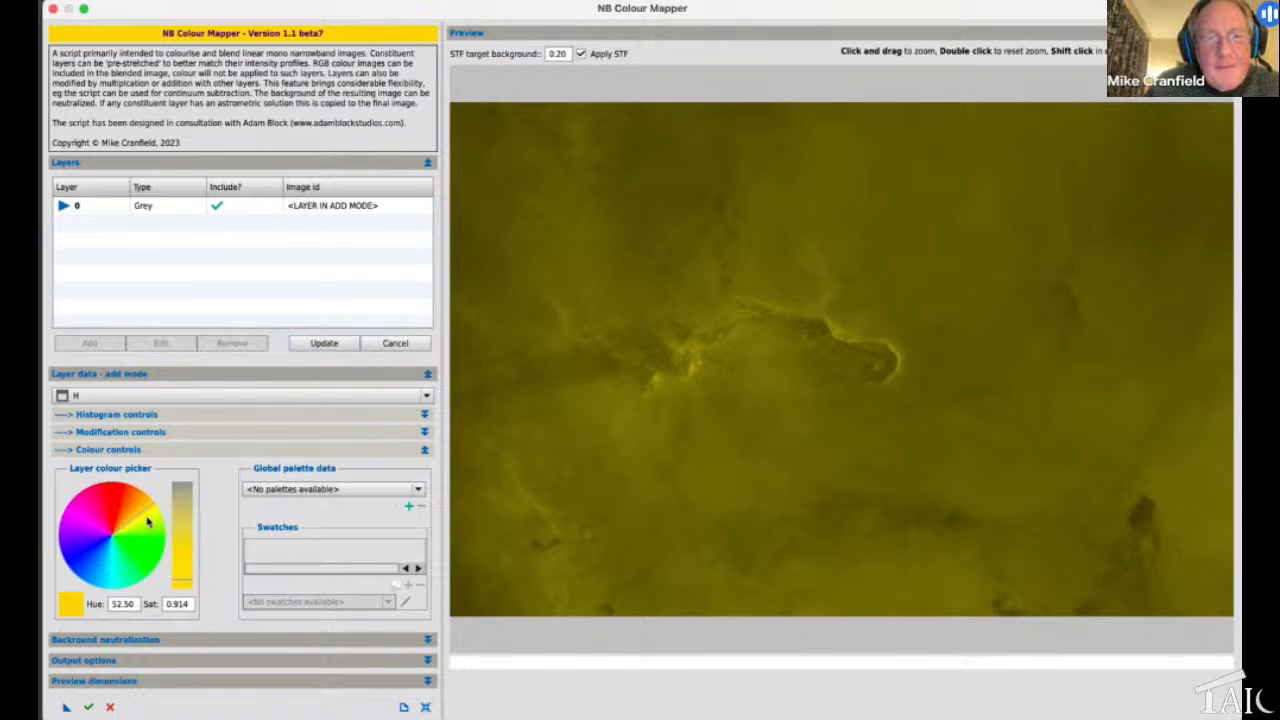
click(323, 344)
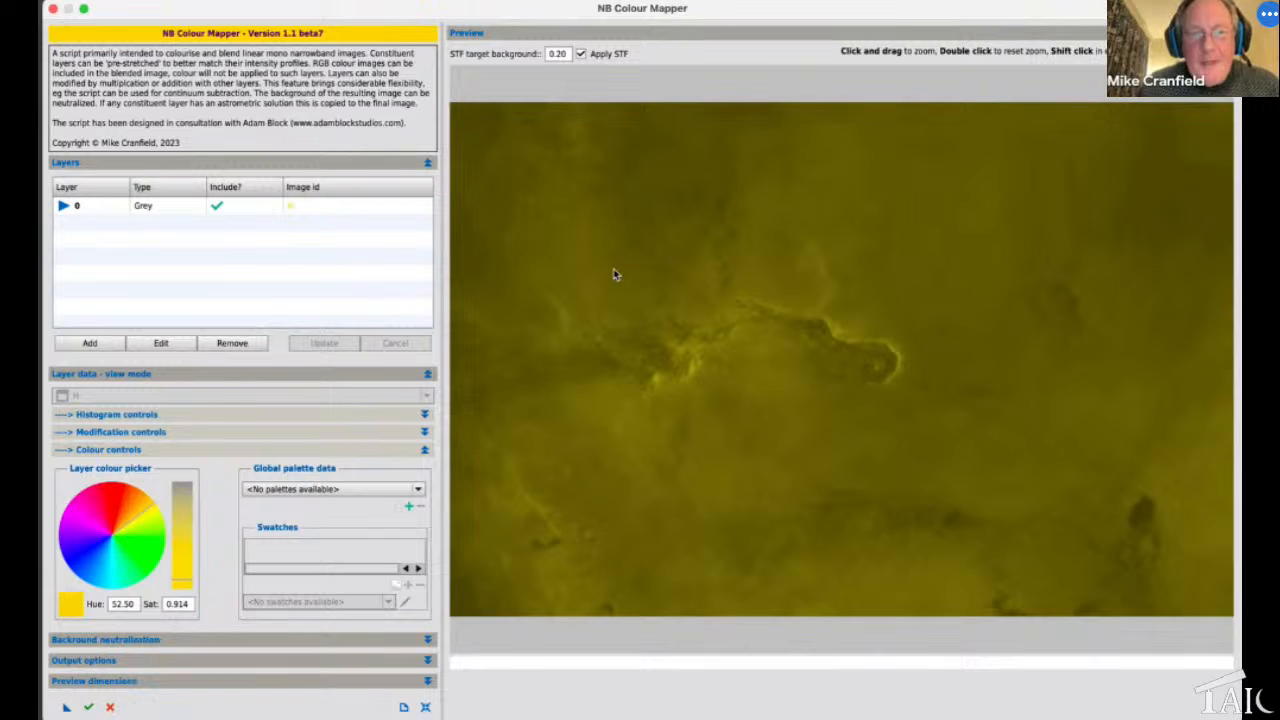
Examine the bright-rimmed central nebula enlarged in the preview, and return to the full image
drag(614, 272, 908, 439)
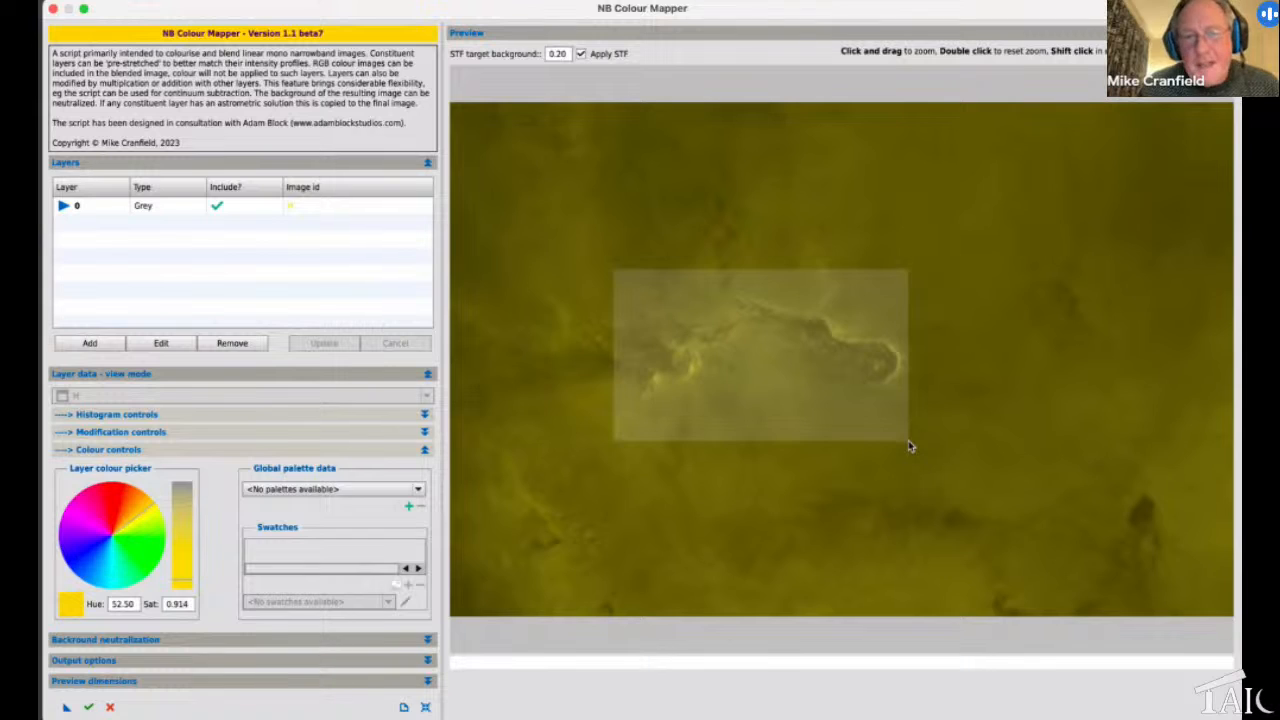
drag(908, 440, 908, 441)
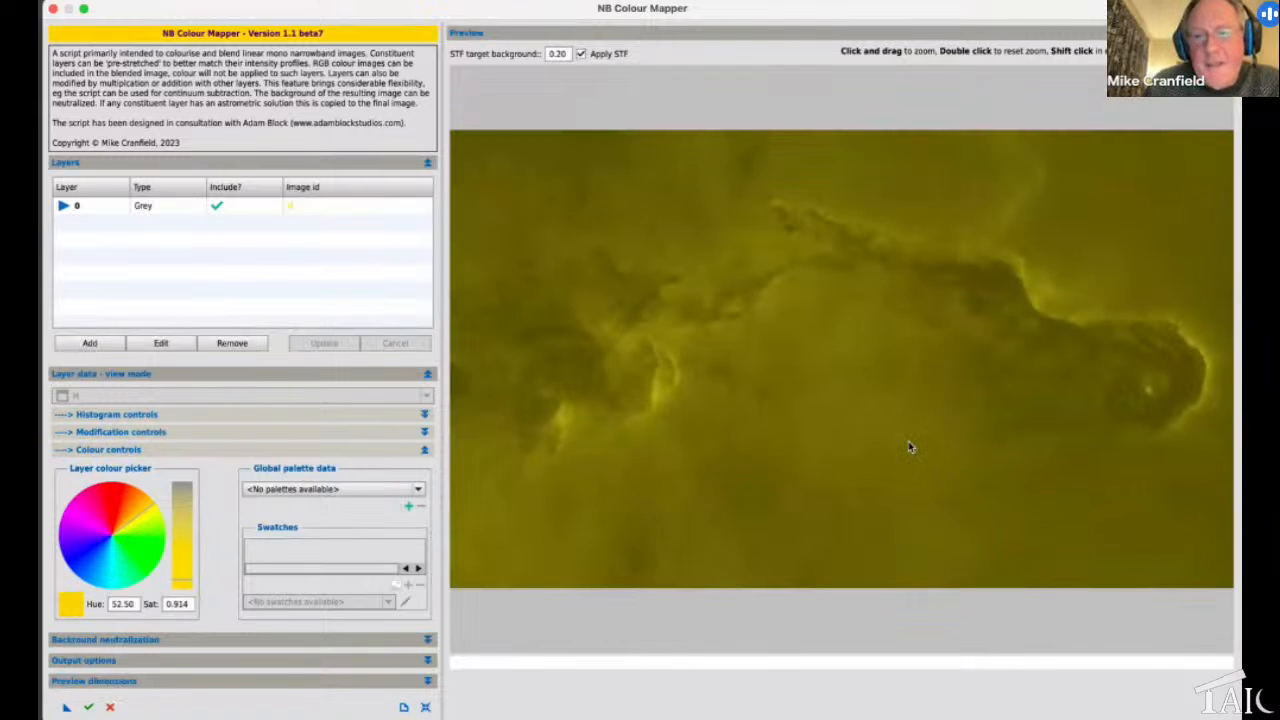
double_click(938, 306)
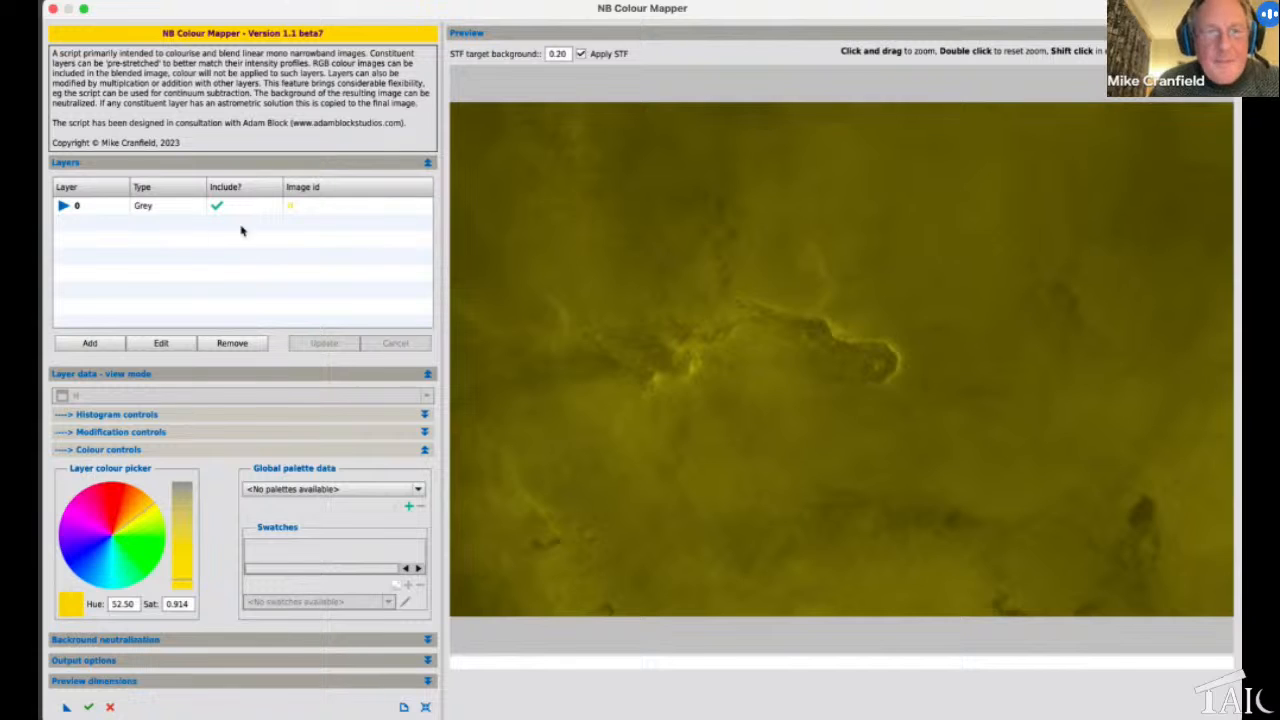
Add the O image as a second layer coloured blue with hue 196.2 and saturation 0.871
click(90, 344)
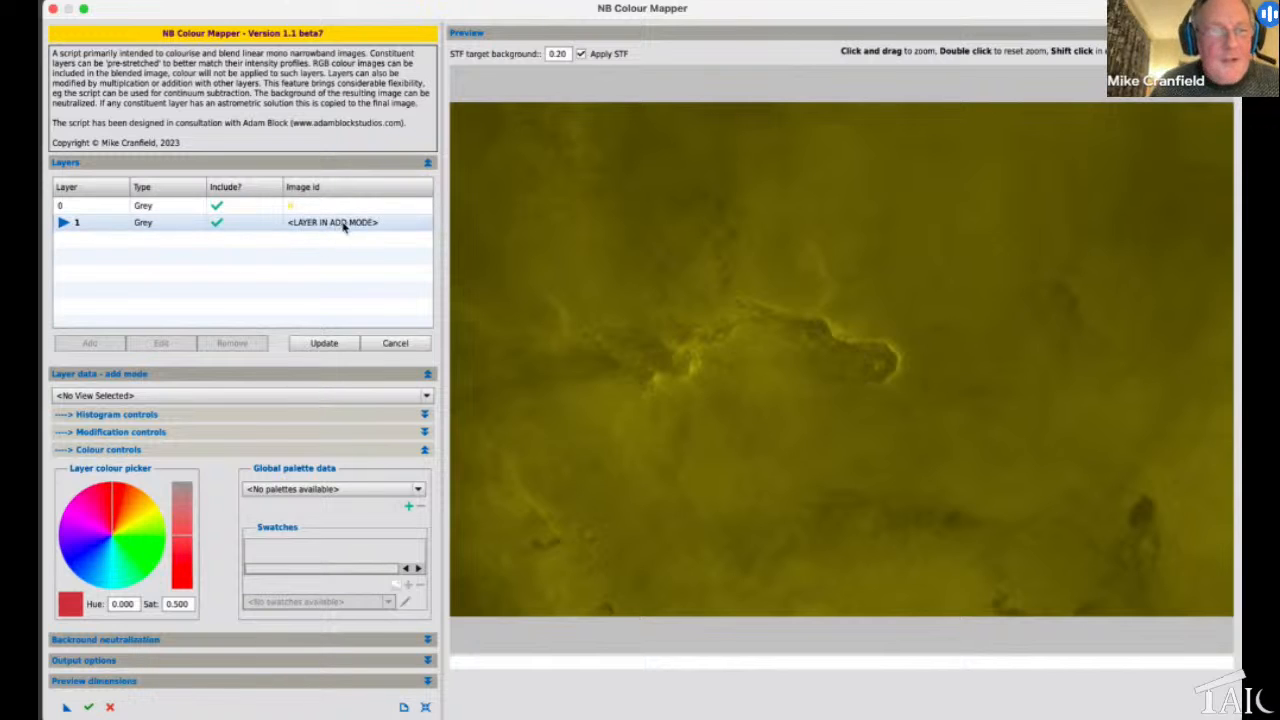
click(116, 398)
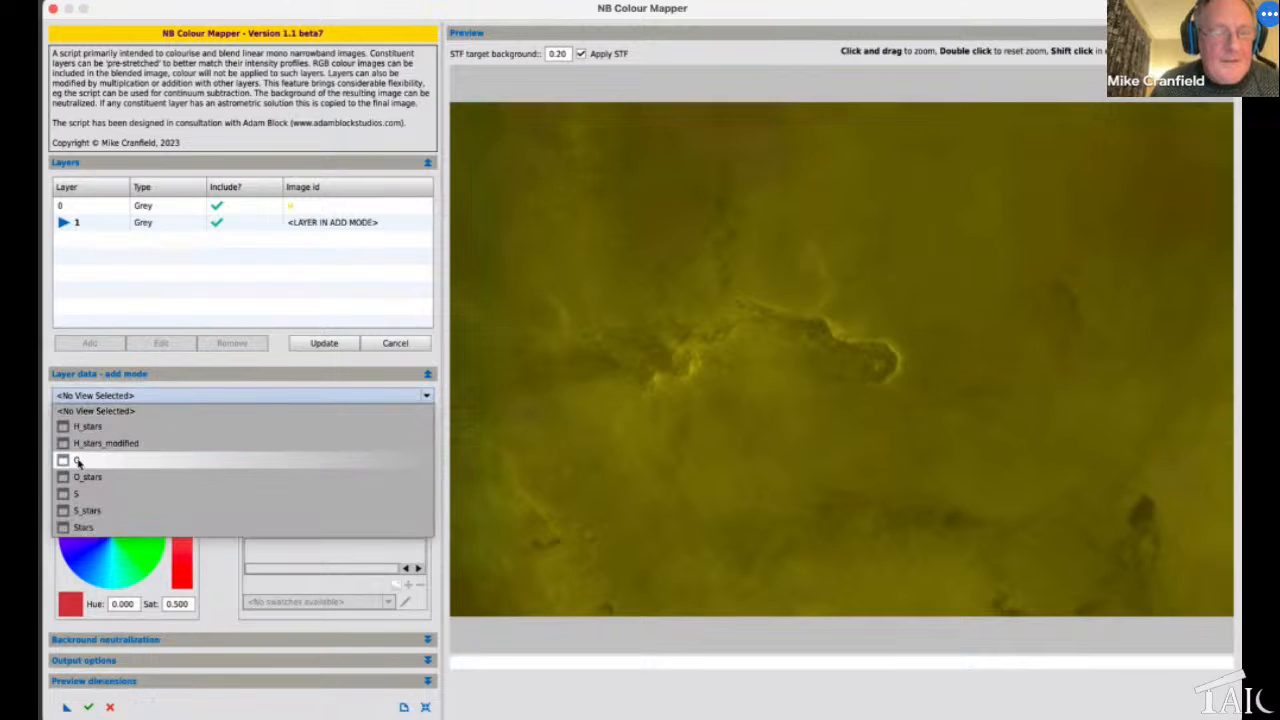
click(78, 461)
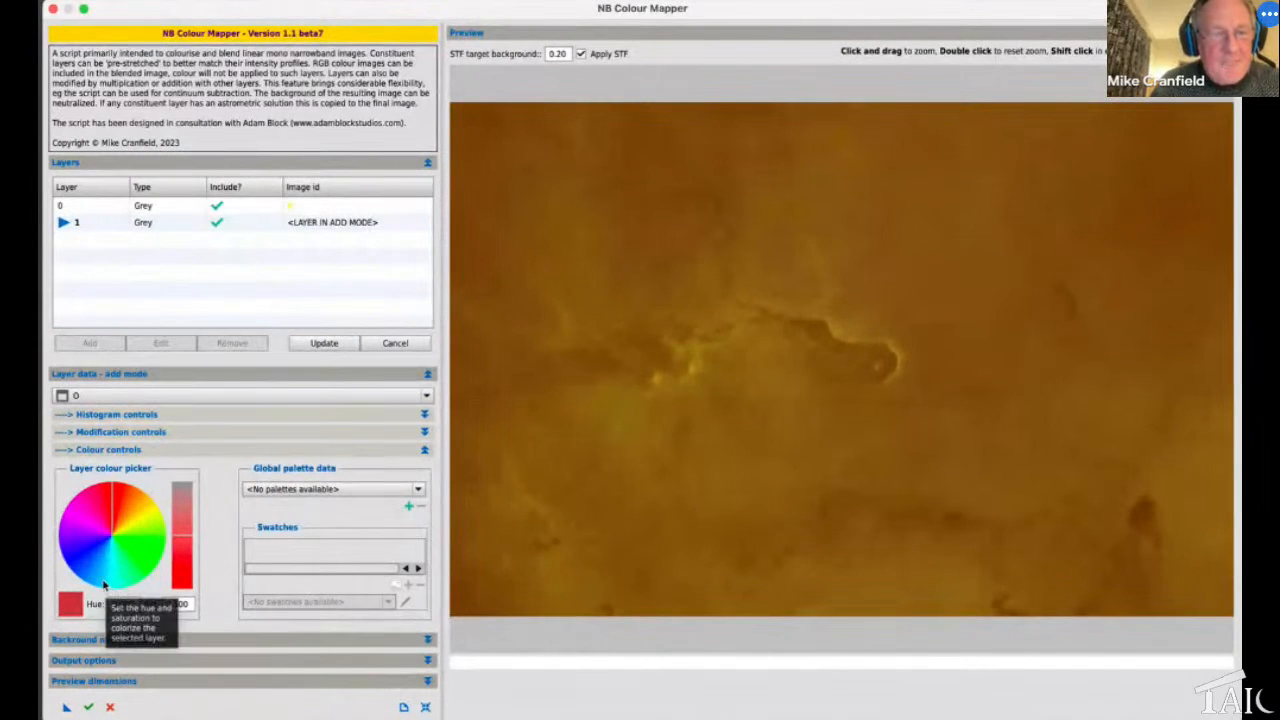
click(103, 585)
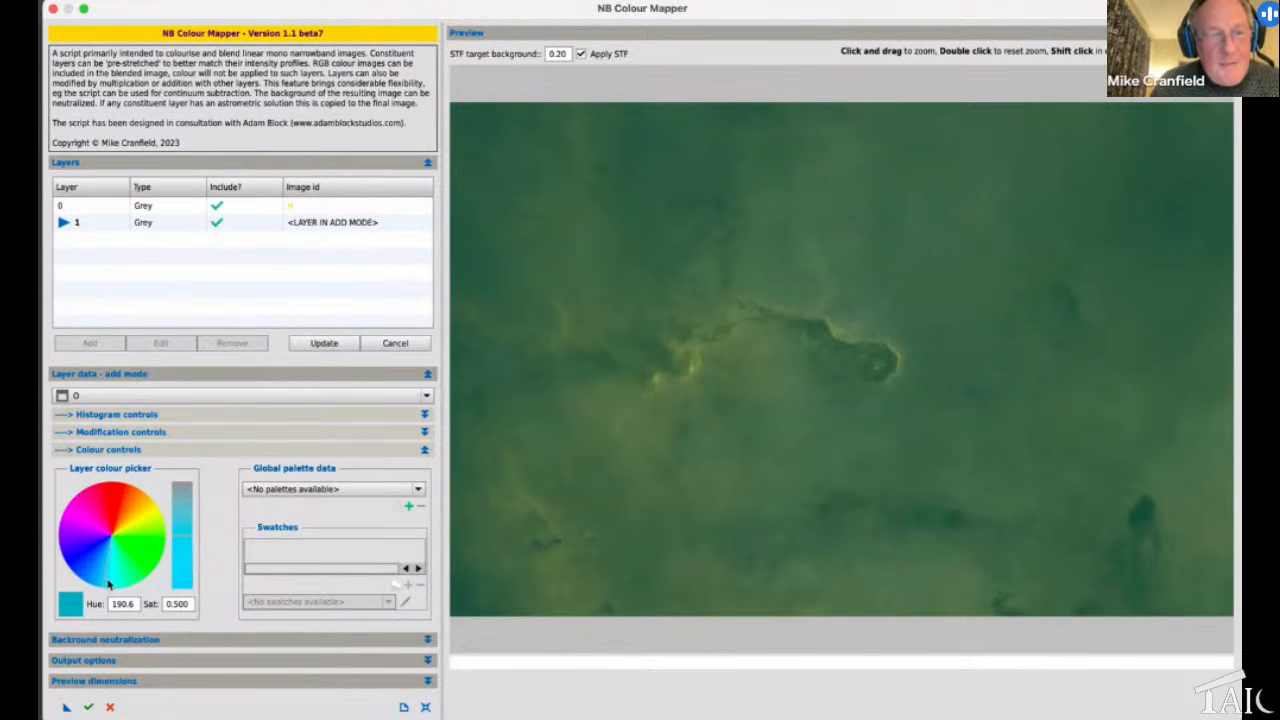
click(183, 578)
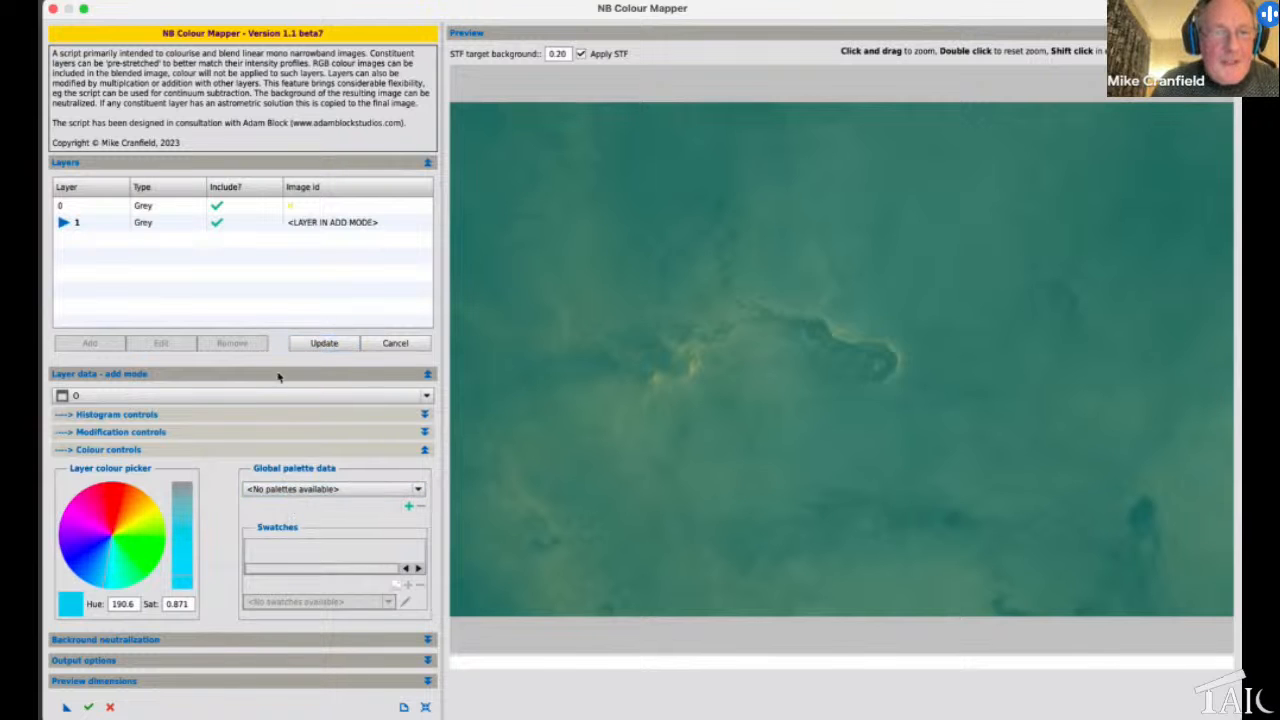
click(100, 580)
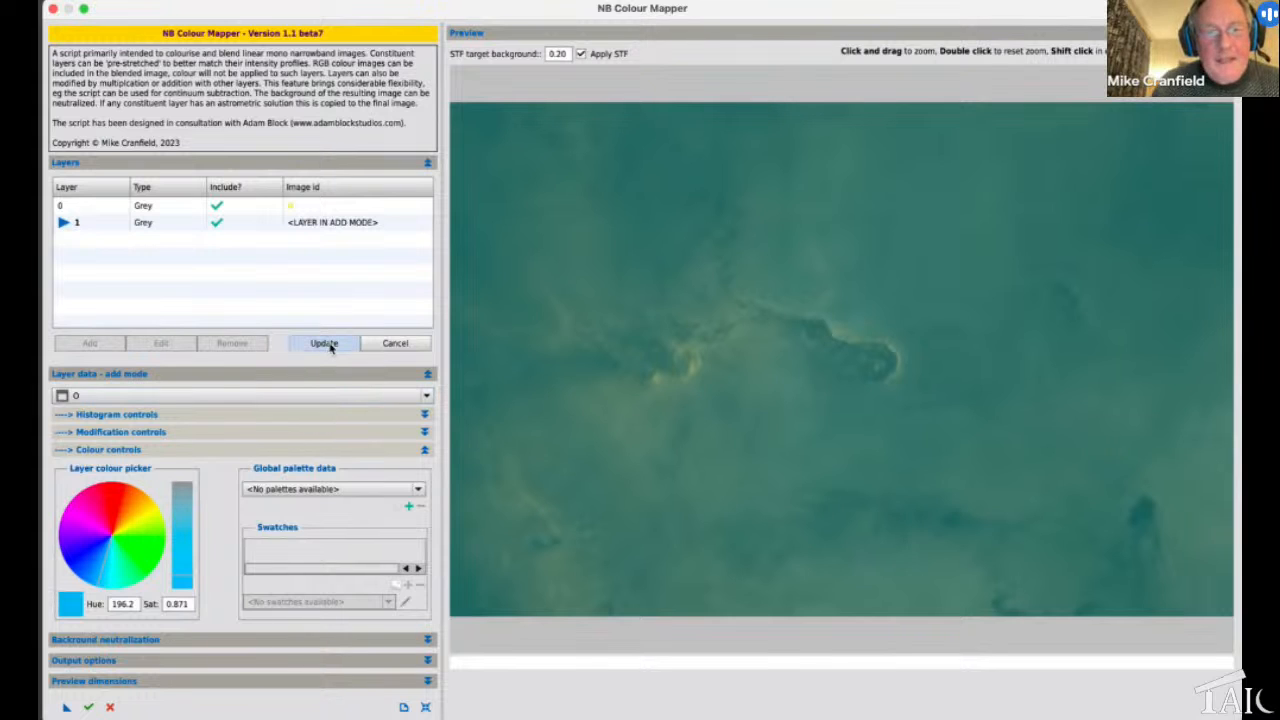
click(324, 343)
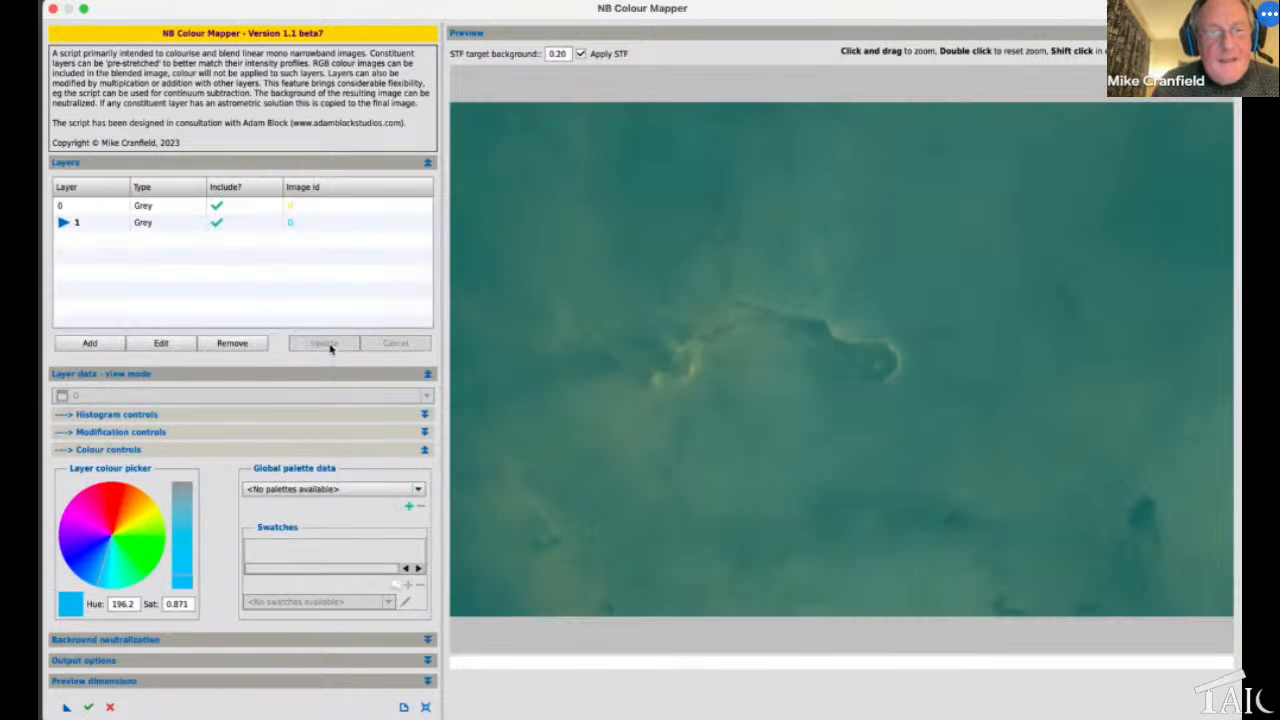
click(308, 222)
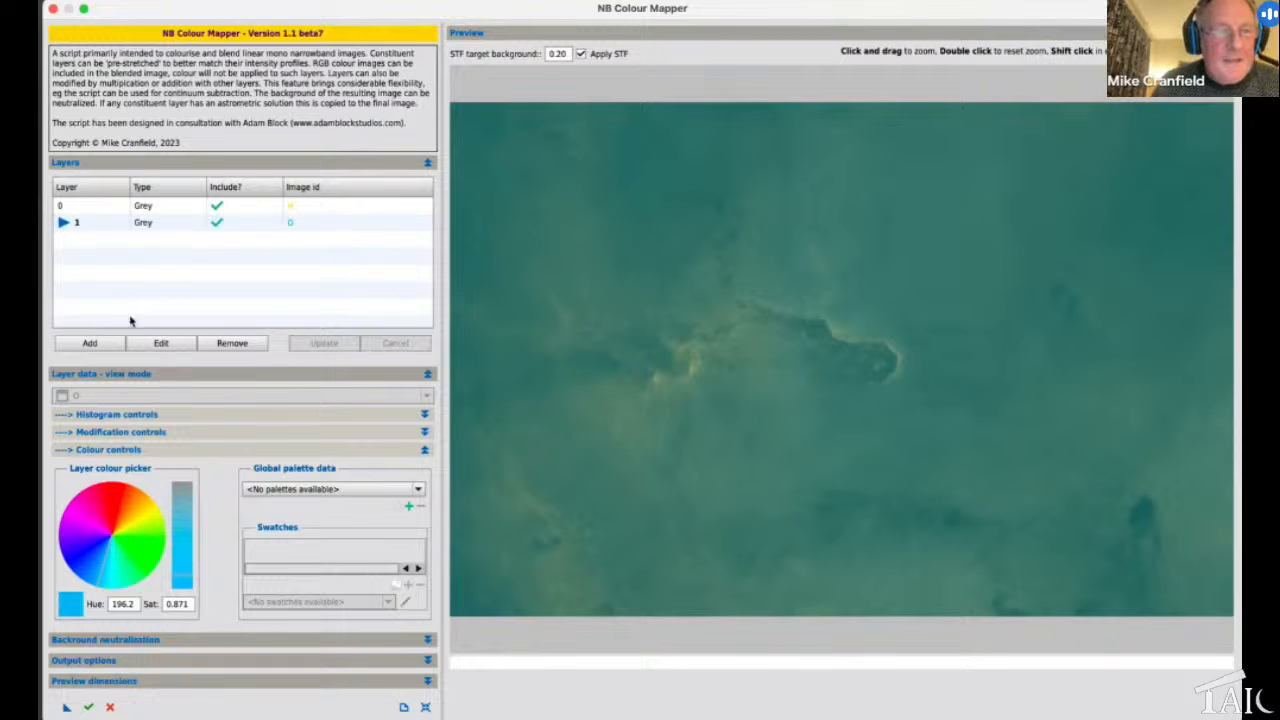
Add the S image as a third layer coloured red with hue 349.3 and saturation 0.864
click(90, 343)
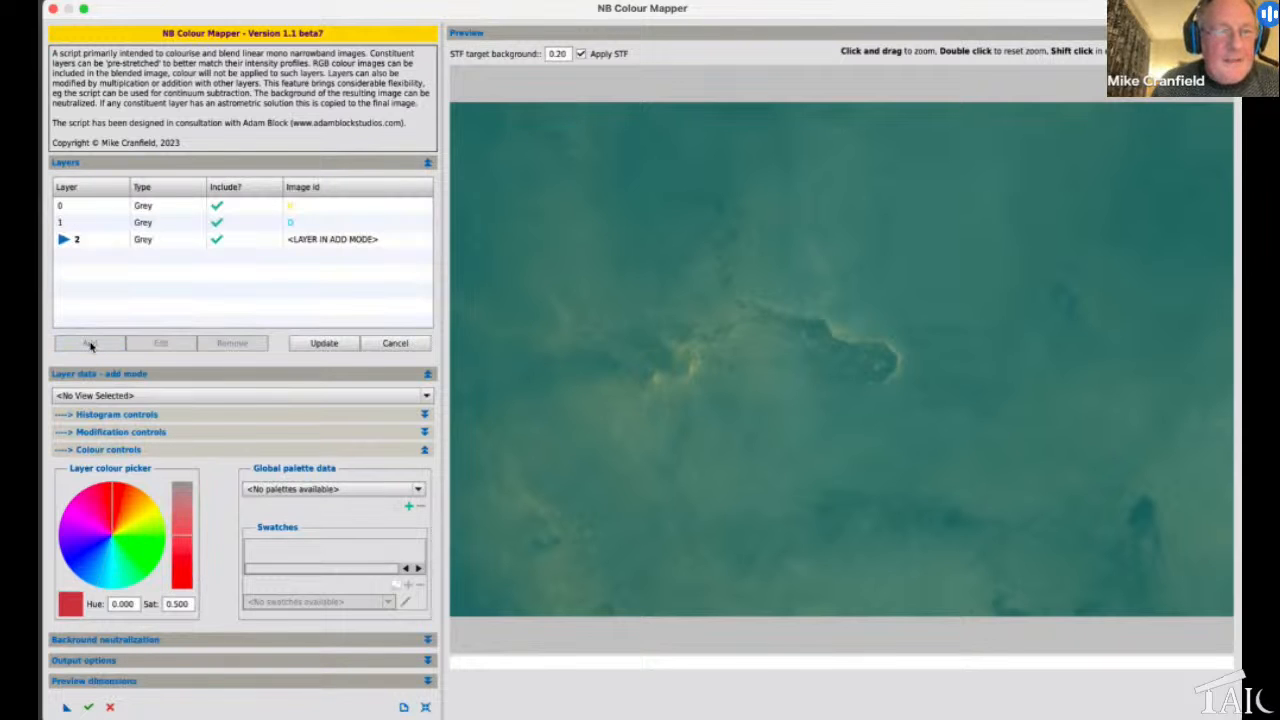
click(86, 395)
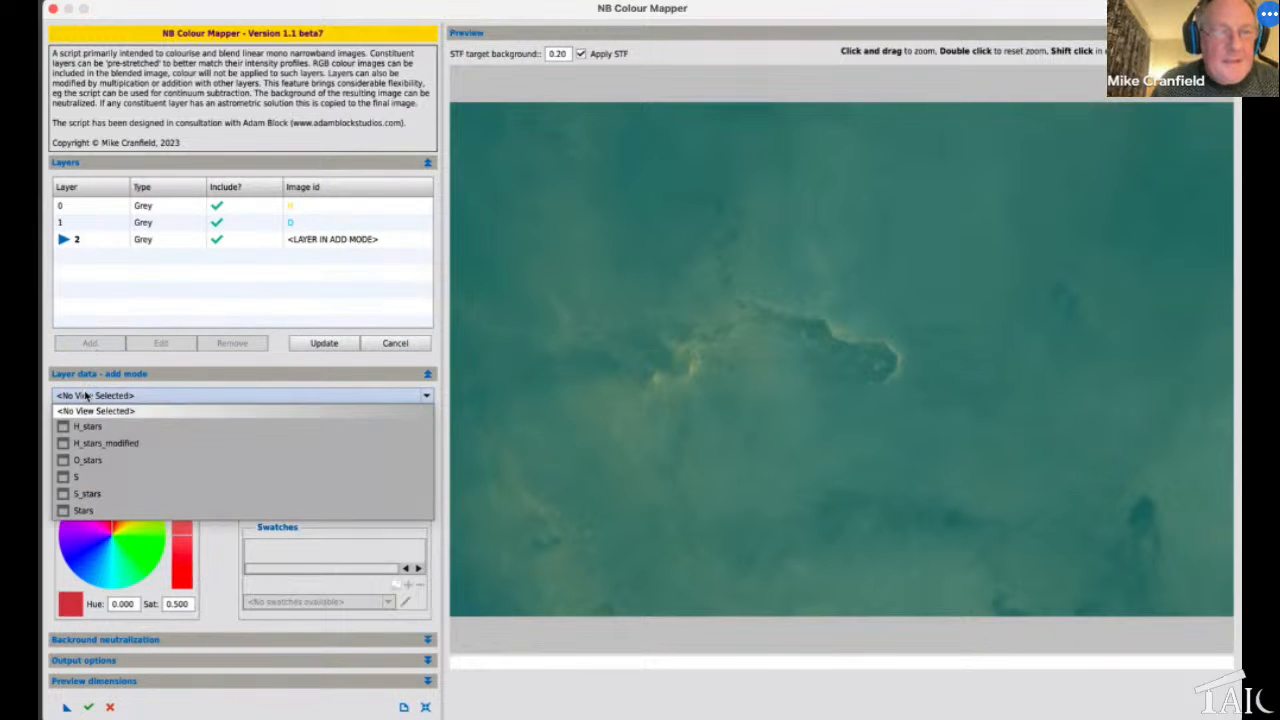
click(80, 477)
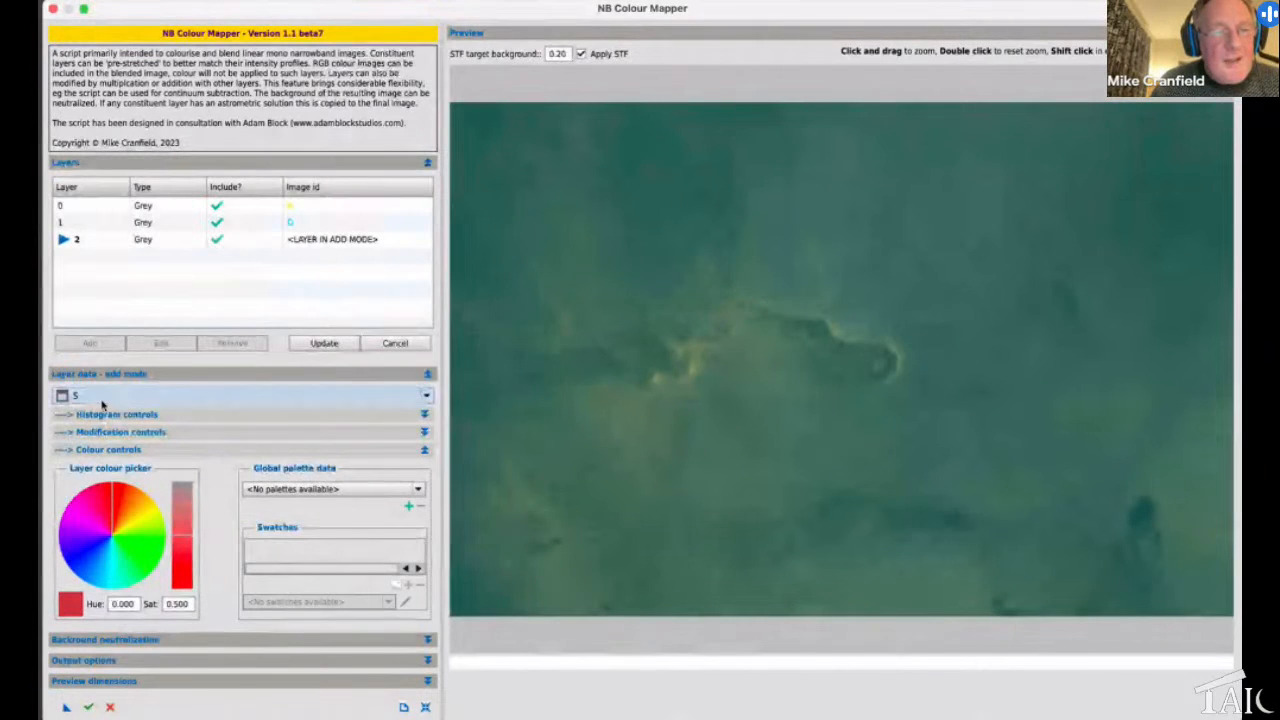
click(100, 397)
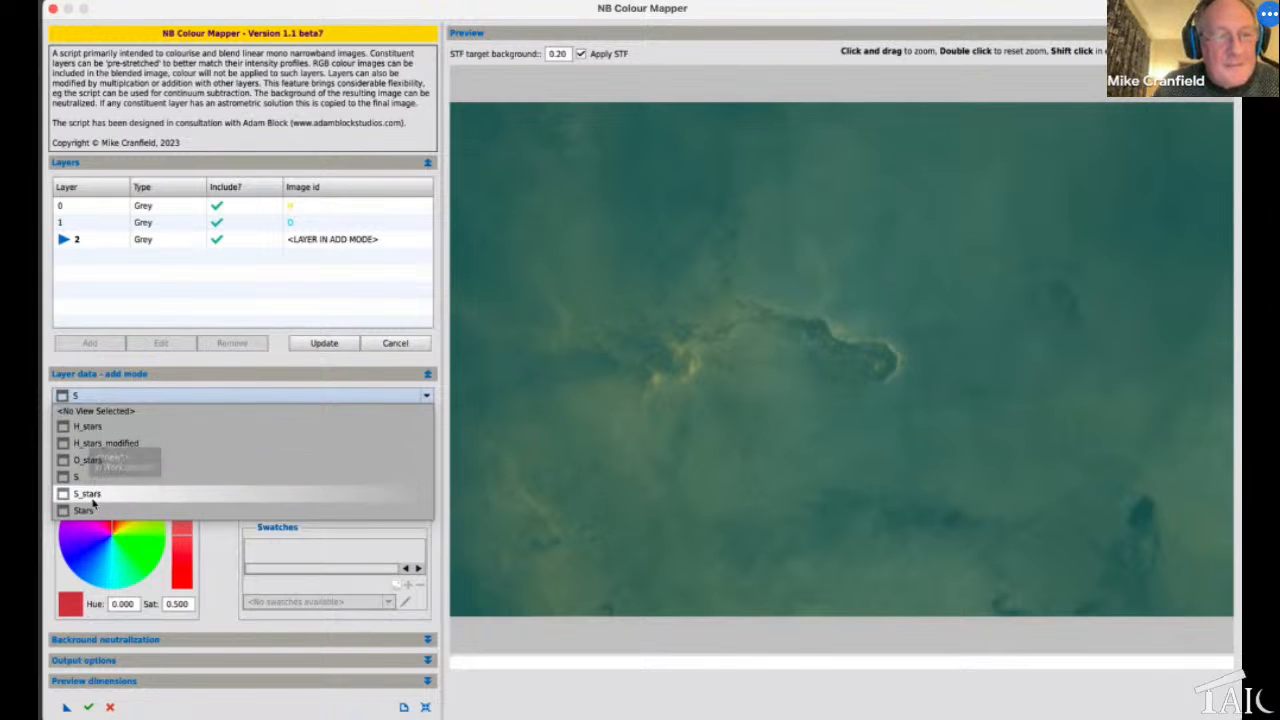
click(88, 398)
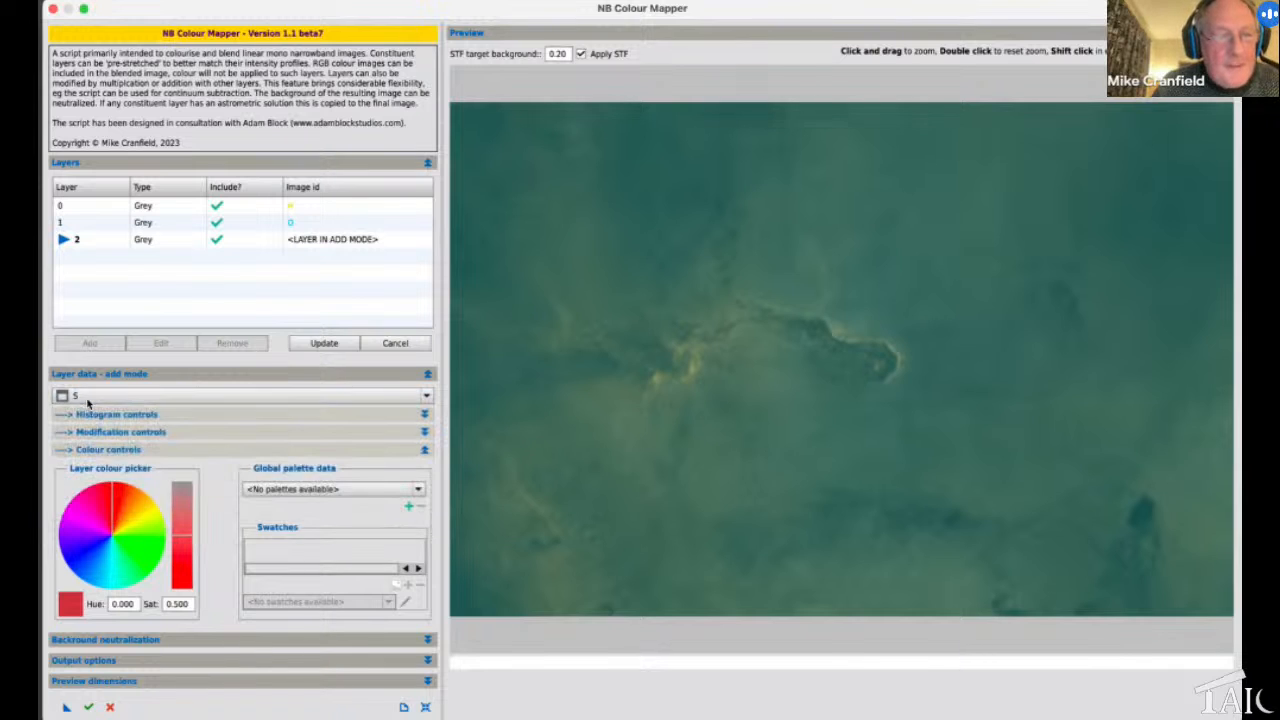
click(105, 495)
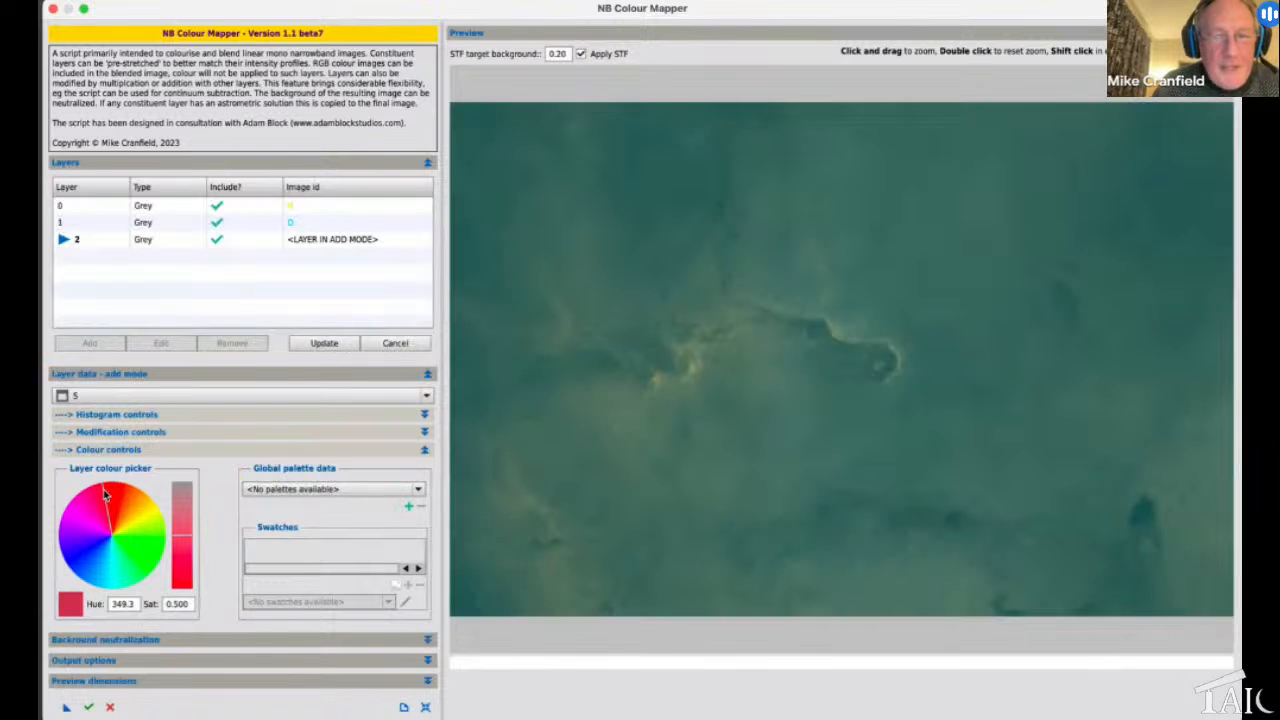
click(182, 578)
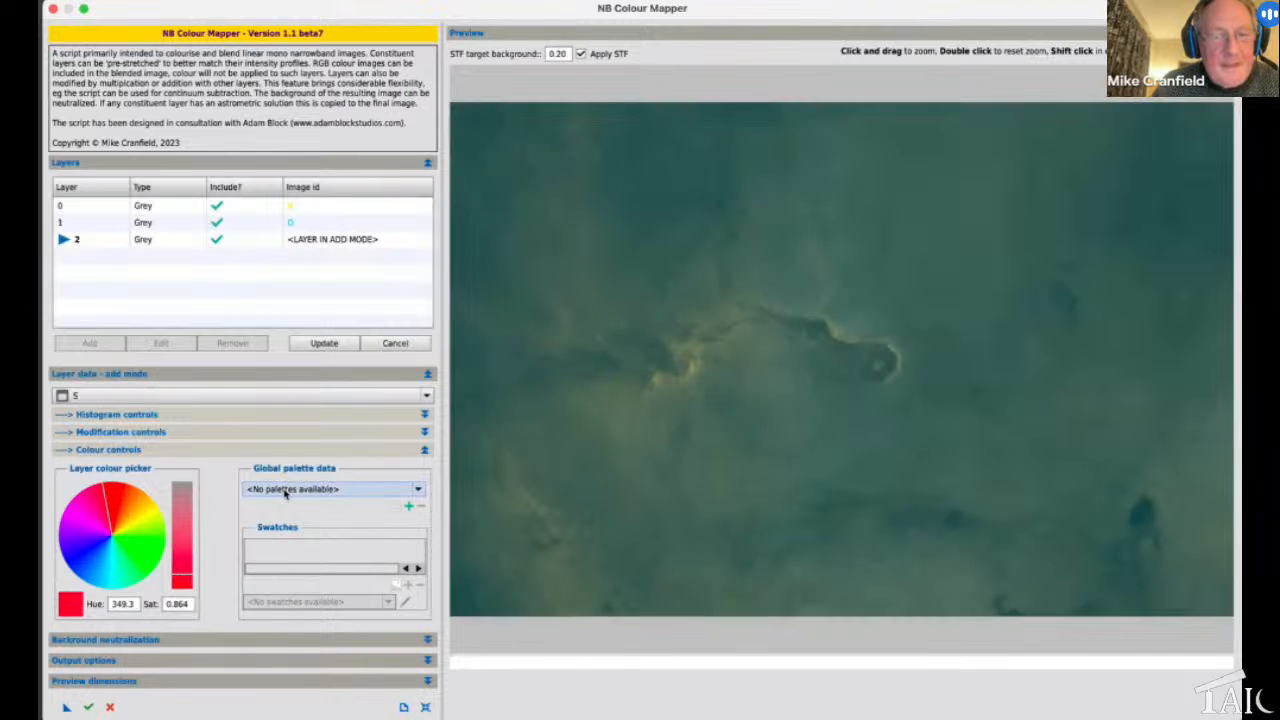
click(330, 345)
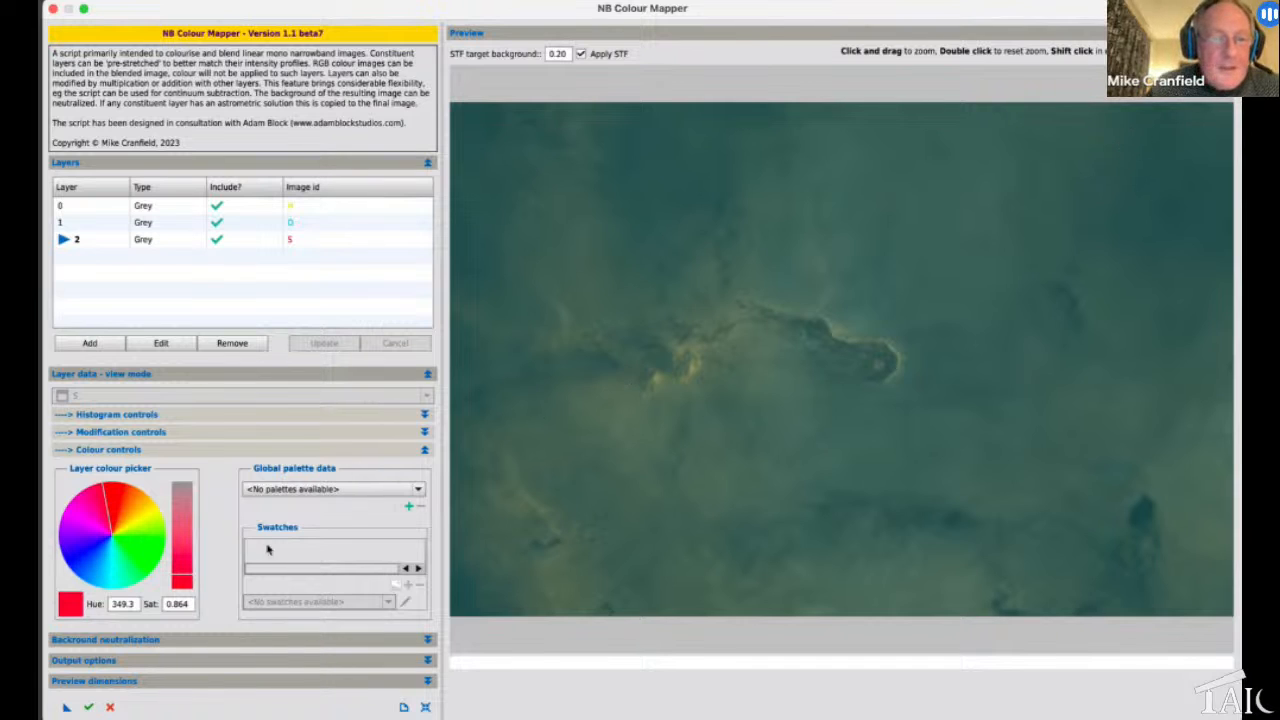
Enable background neutralization based on a small dark area near the image's upper-right corner, and return the preview to the full image
click(155, 642)
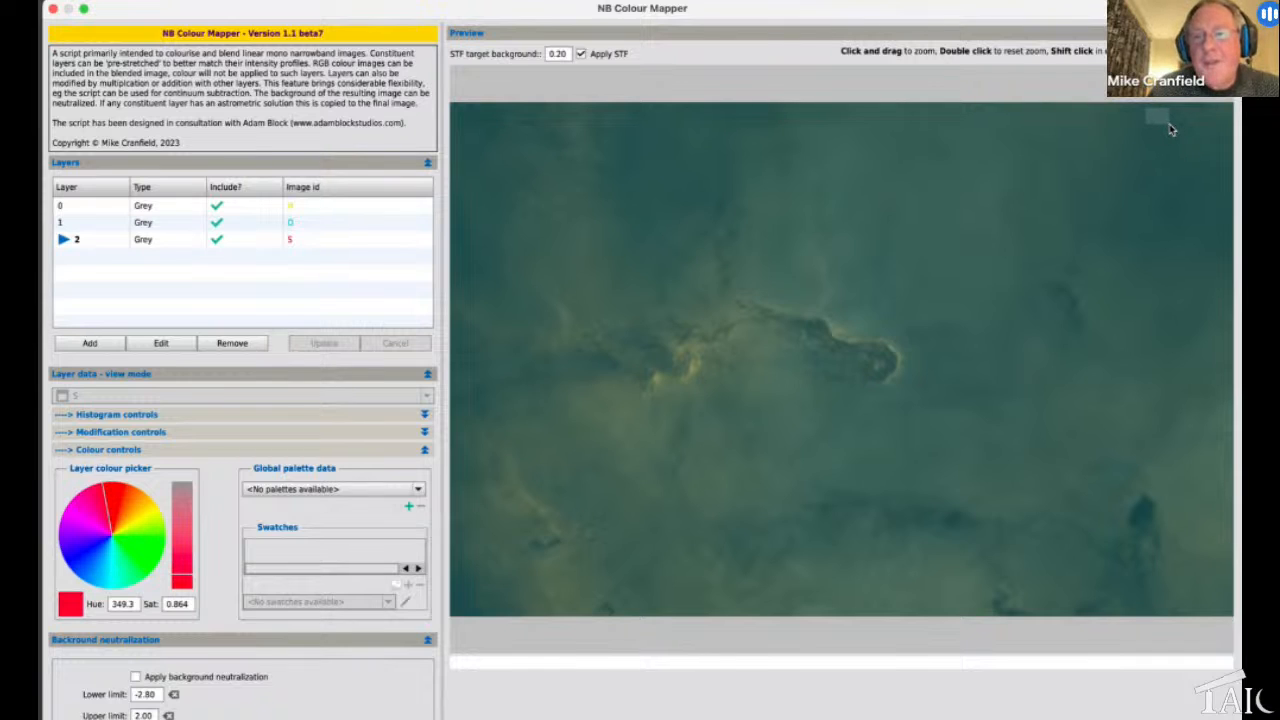
drag(1146, 108, 1170, 126)
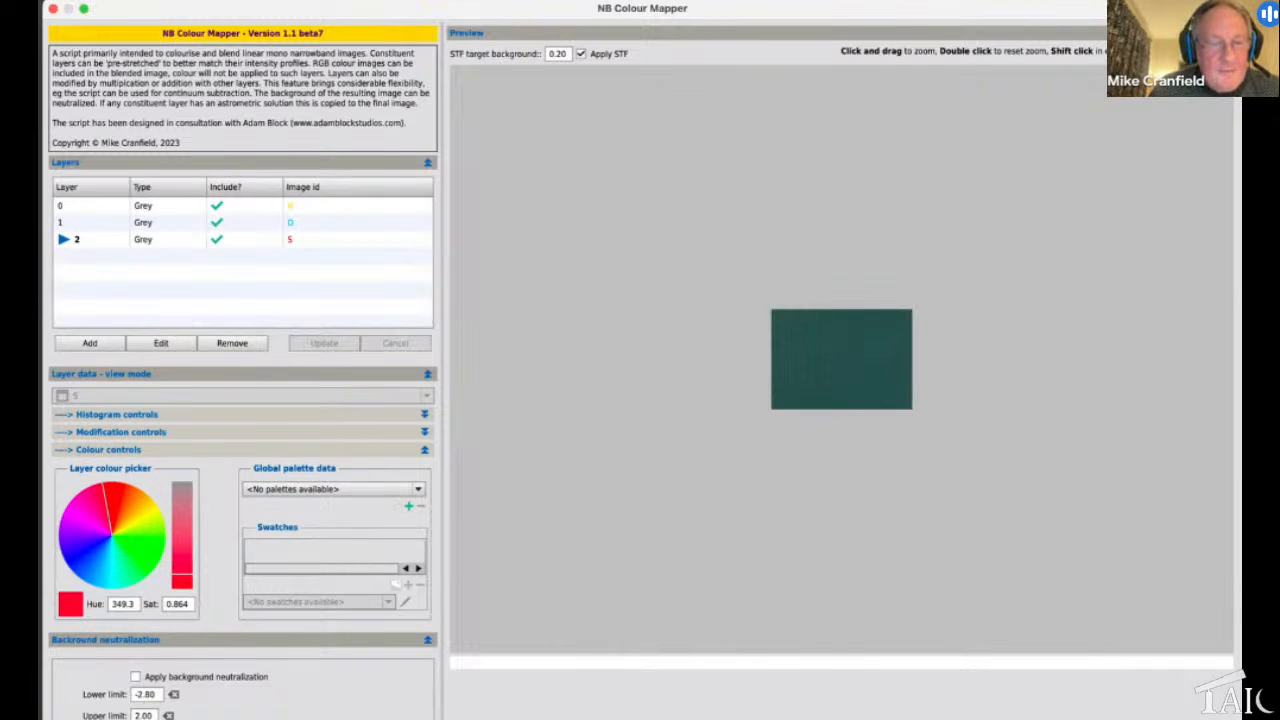
click(136, 677)
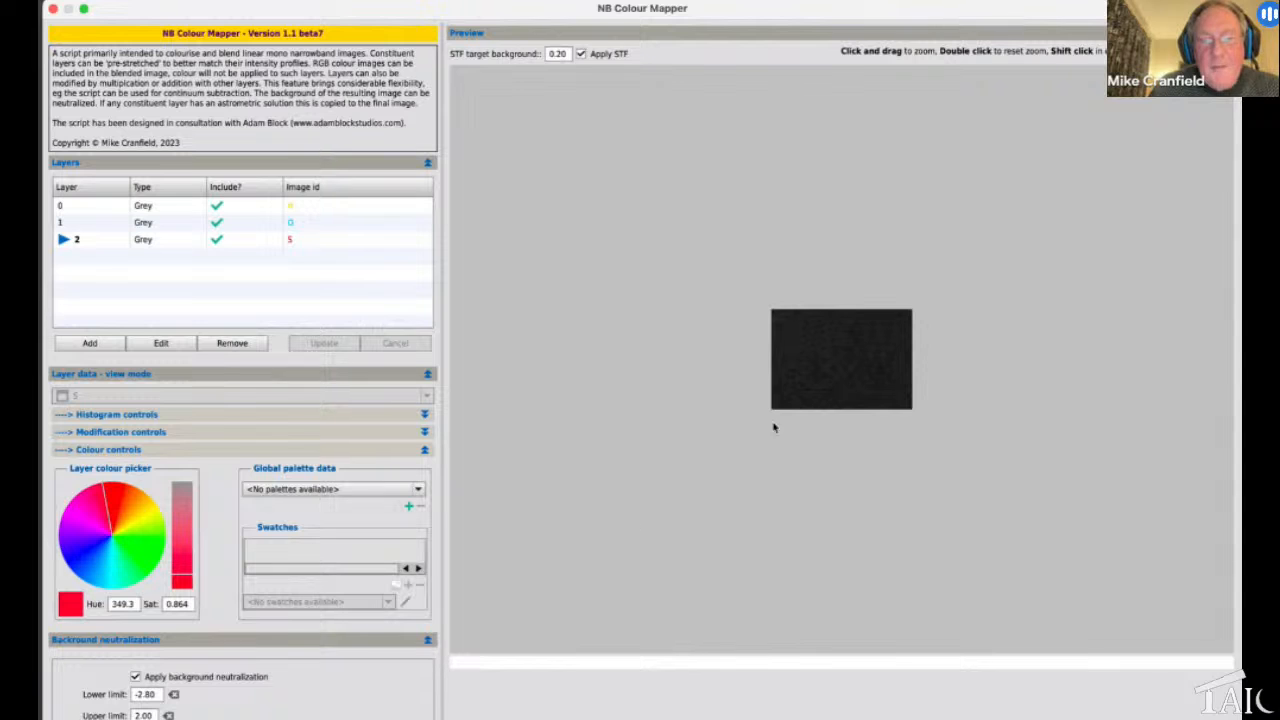
double_click(855, 361)
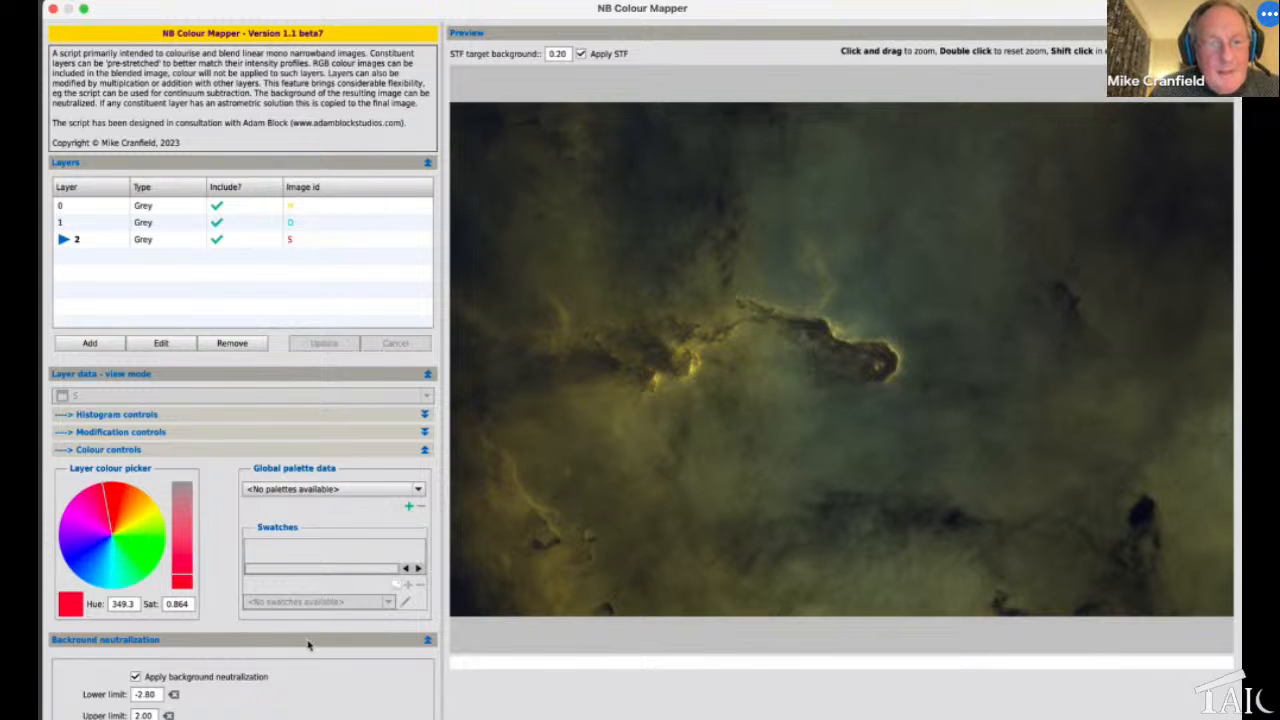
click(198, 640)
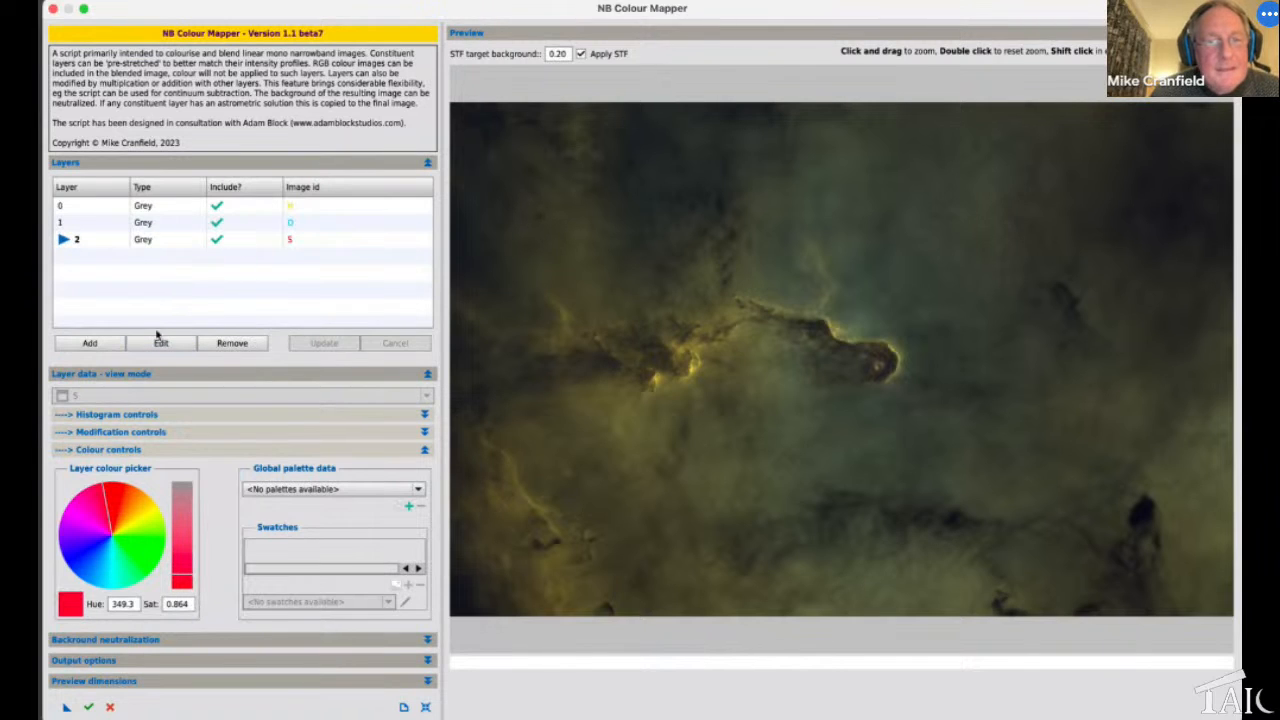
Put the S layer into edit mode and set its histogram's graph maximum to 0.000500
click(82, 247)
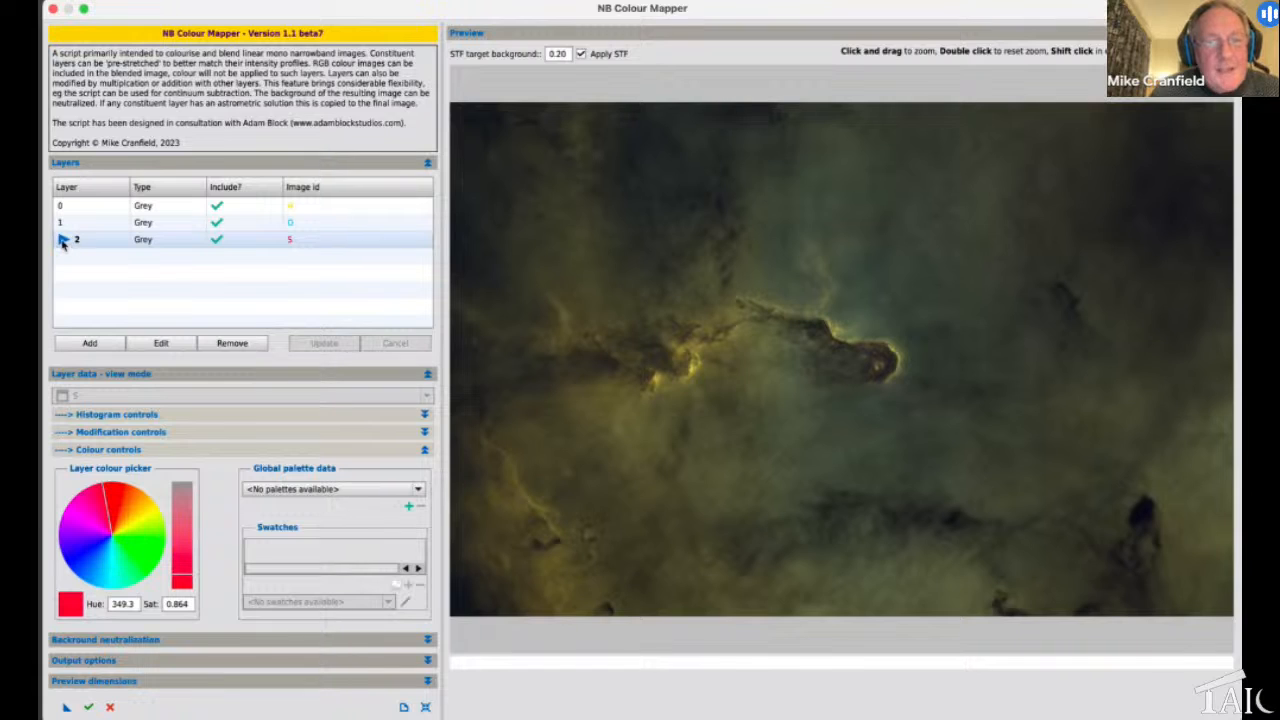
click(162, 343)
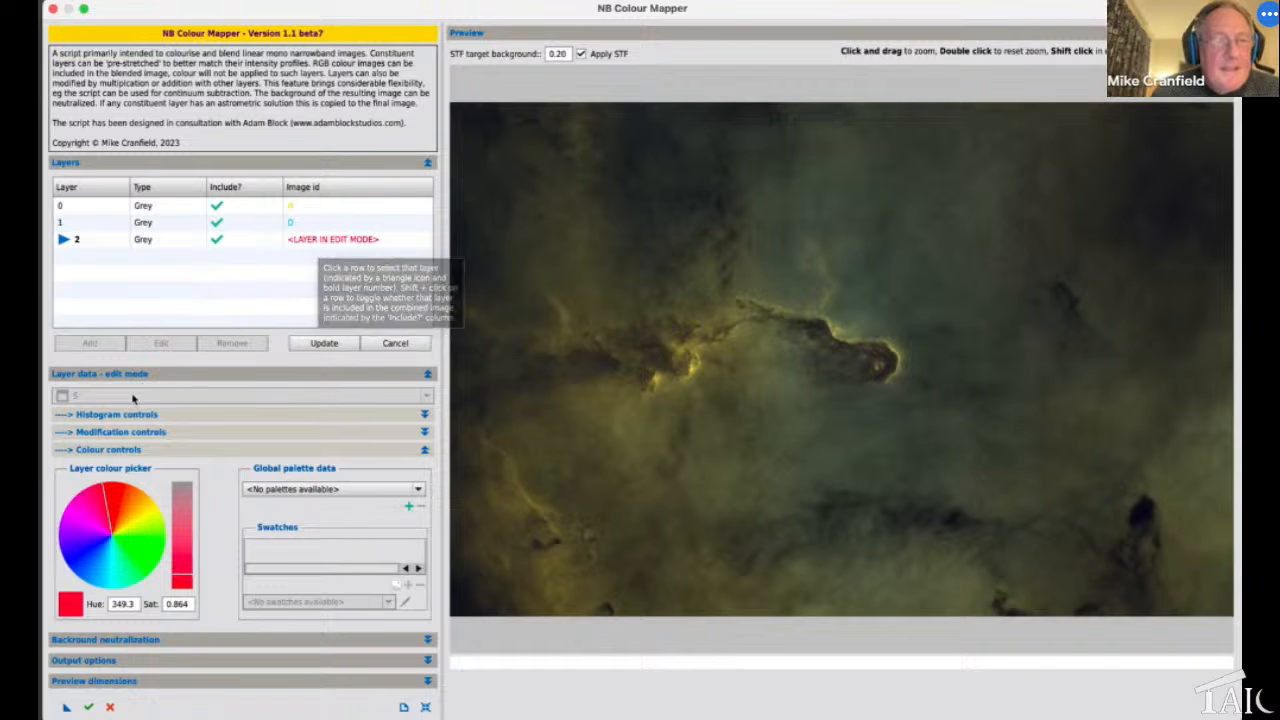
click(138, 453)
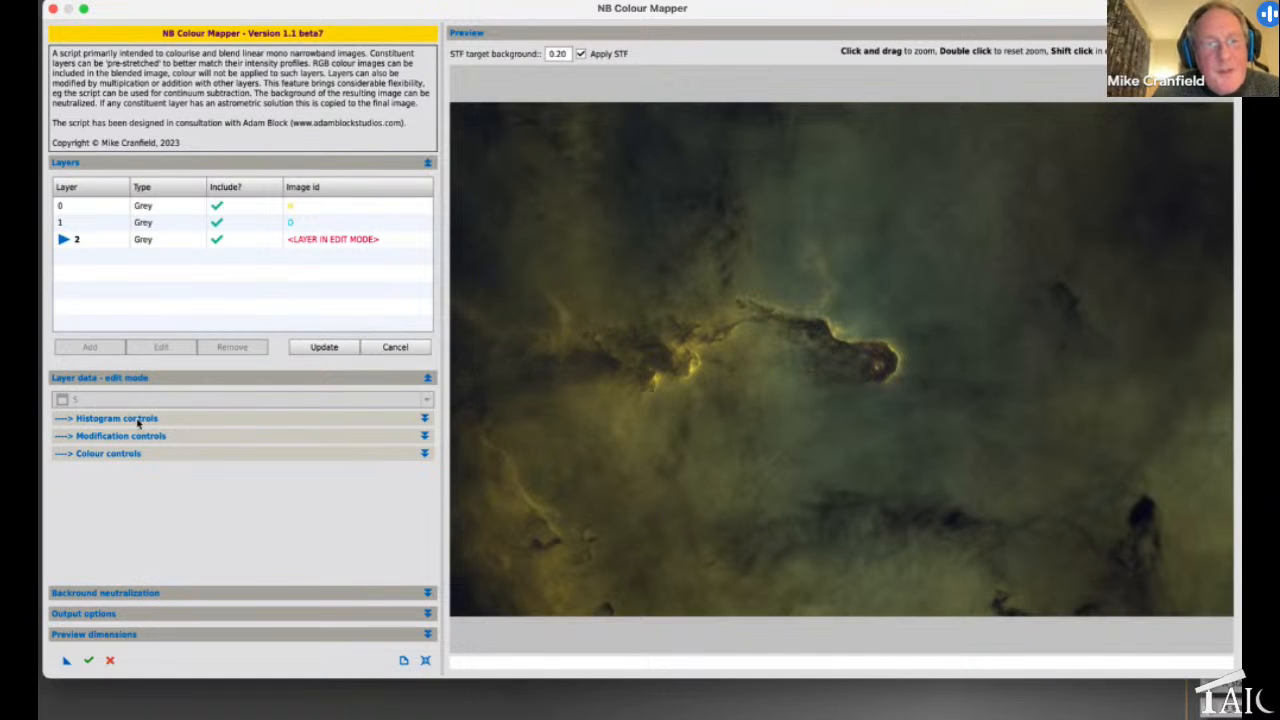
click(139, 421)
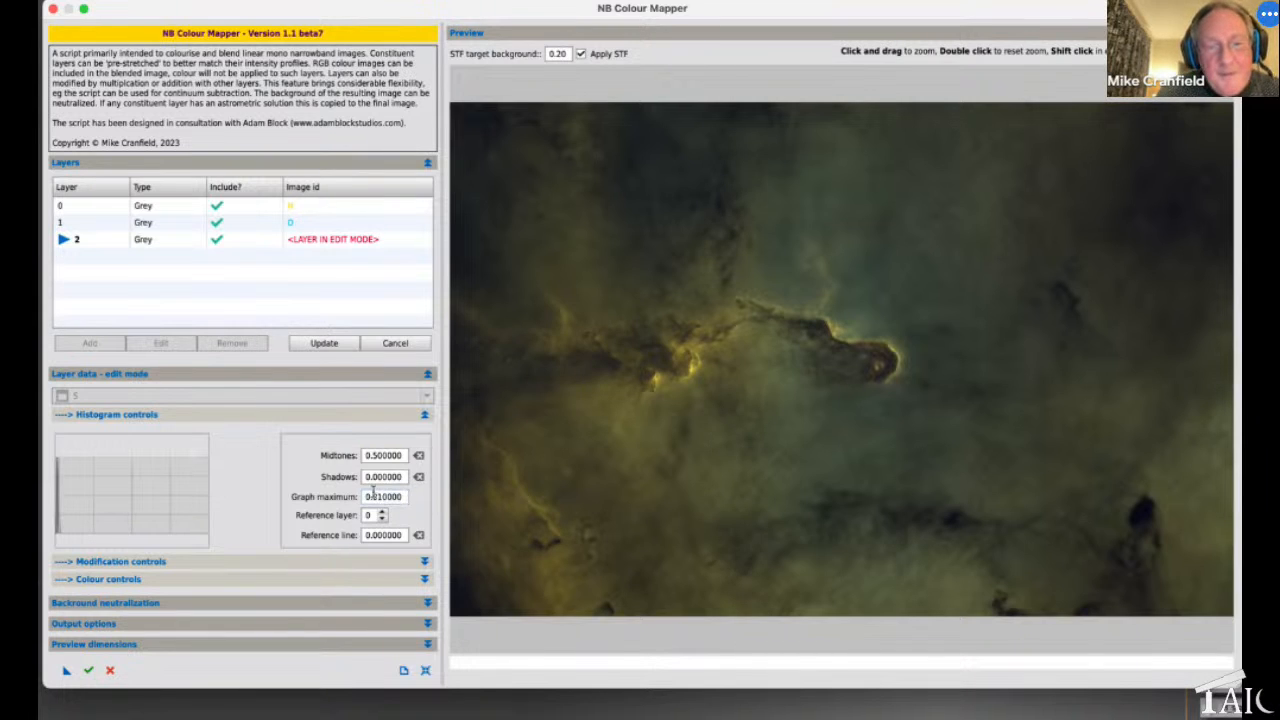
drag(378, 496, 418, 510)
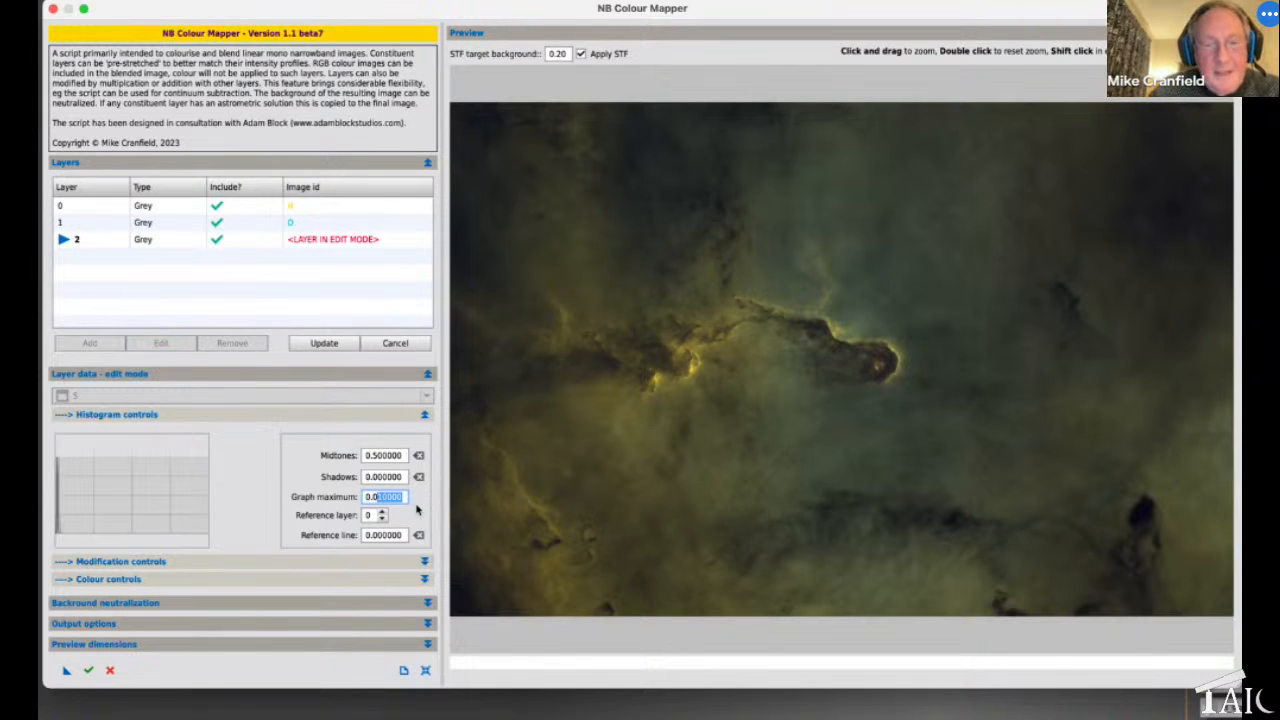
text(00)
key(Return)
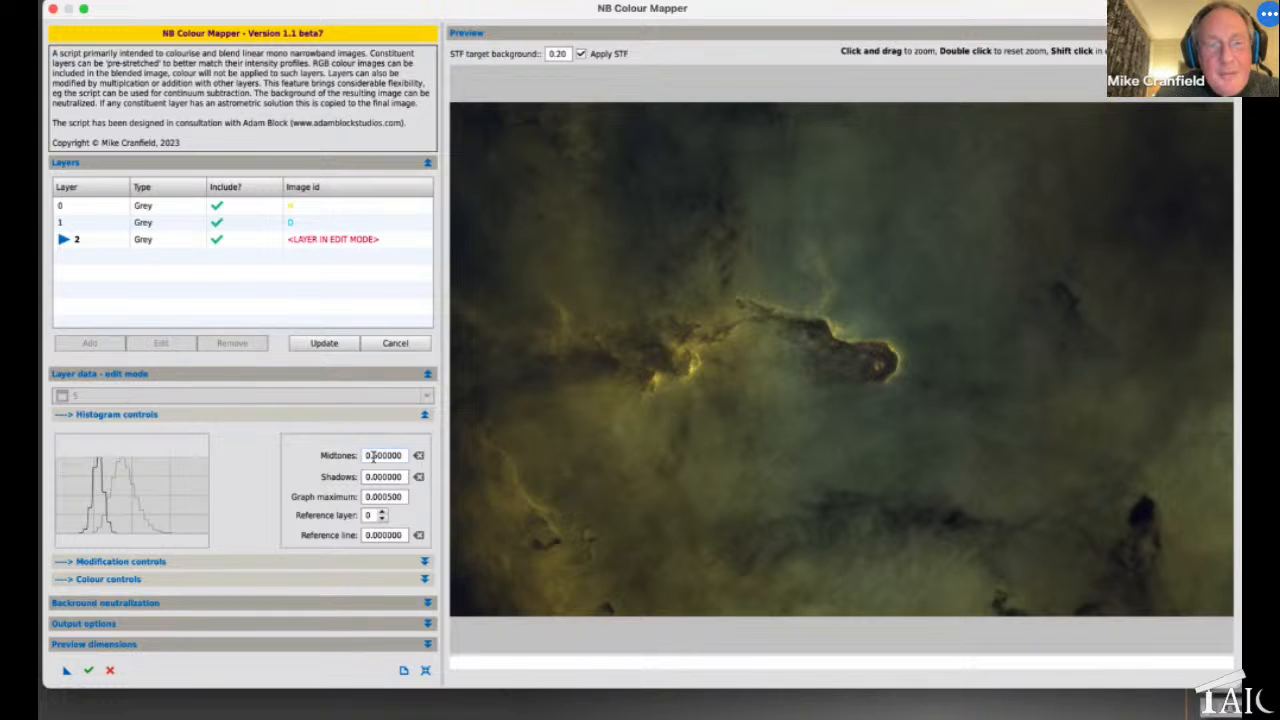
Set the S layer's histogram midtones to 0.25
mouse_move(372, 457)
drag(372, 456, 404, 456)
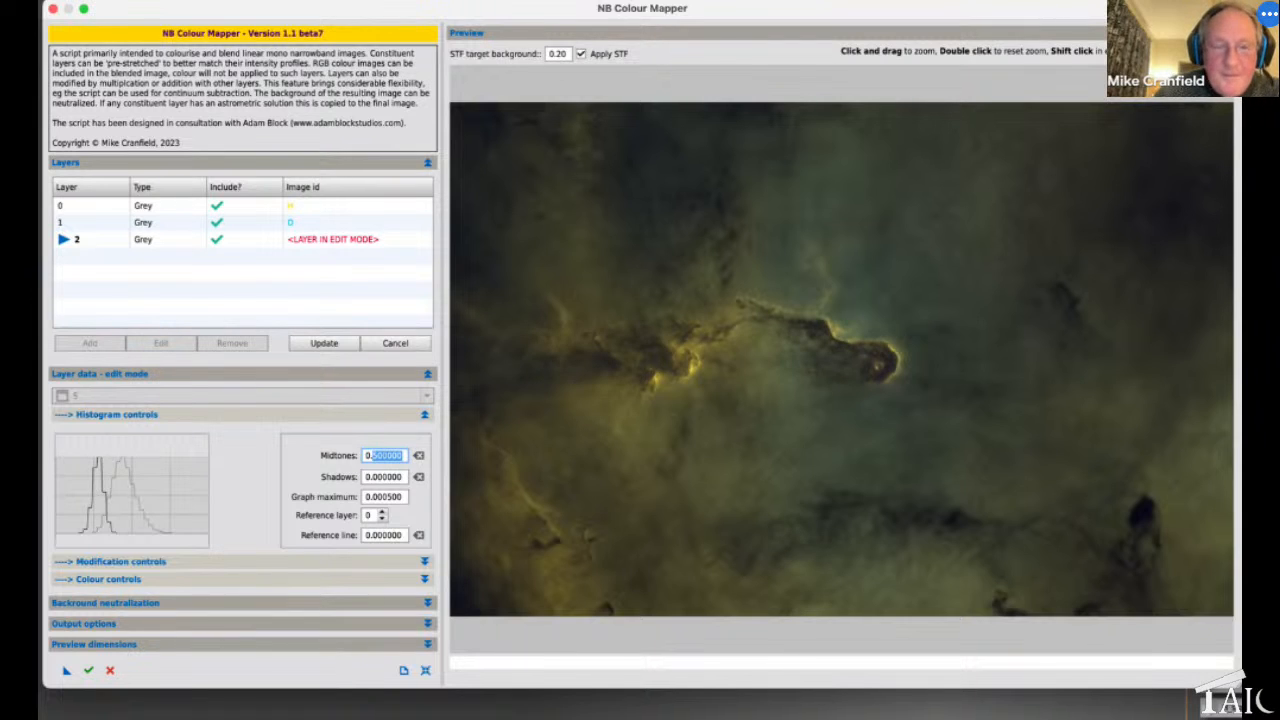
text(25)
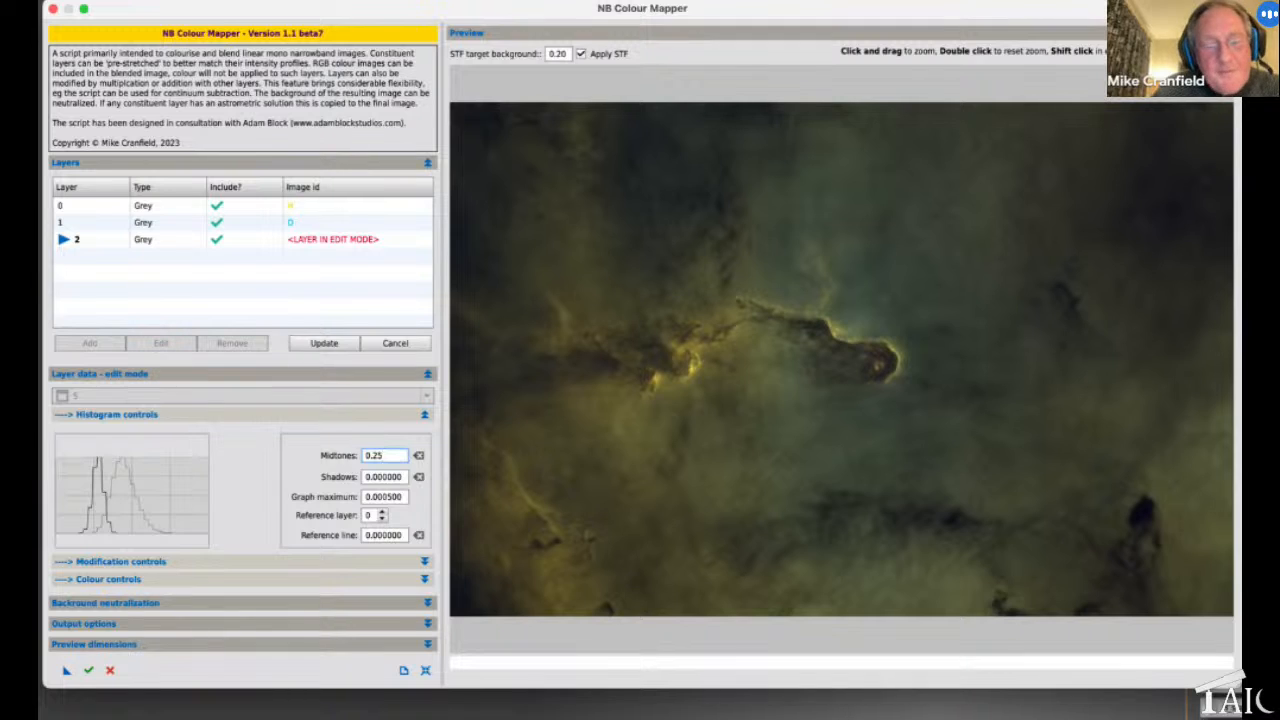
key(Return)
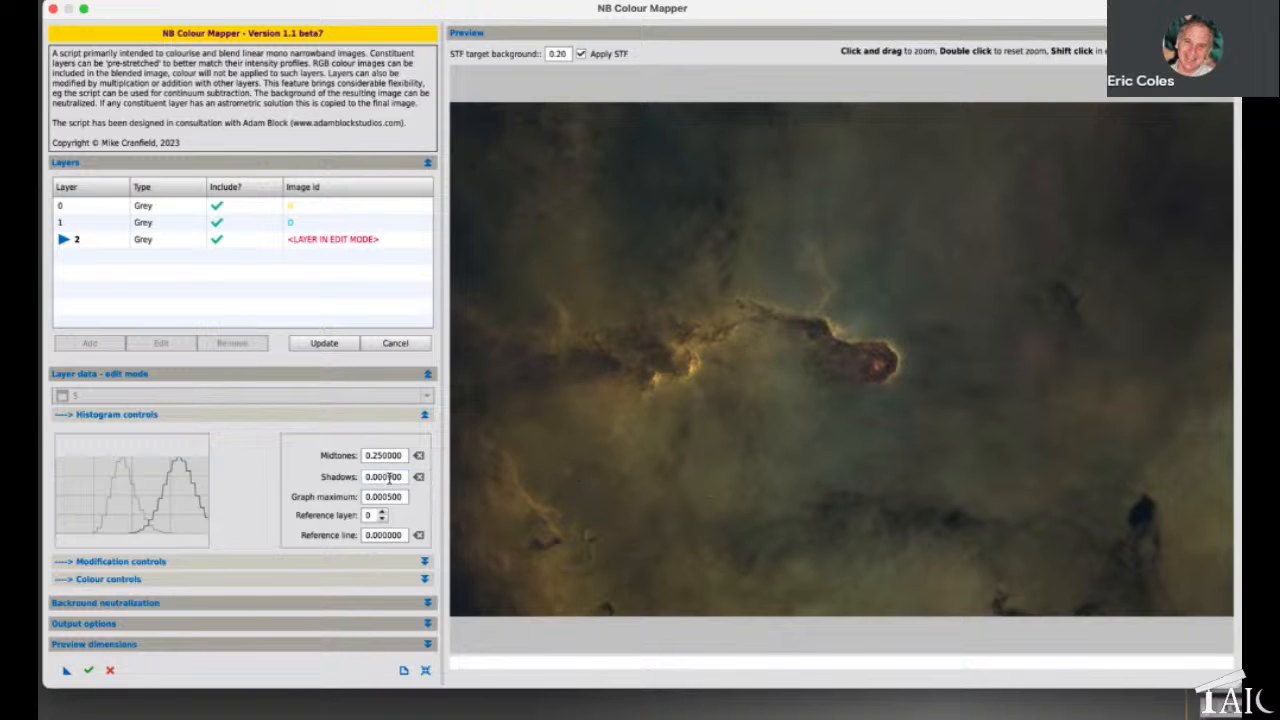
Set the S layer's shadows to 0.000060, compare the preview with the unedited image, and store the layer changes
drag(391, 477, 425, 479)
text(6)
key(Return)
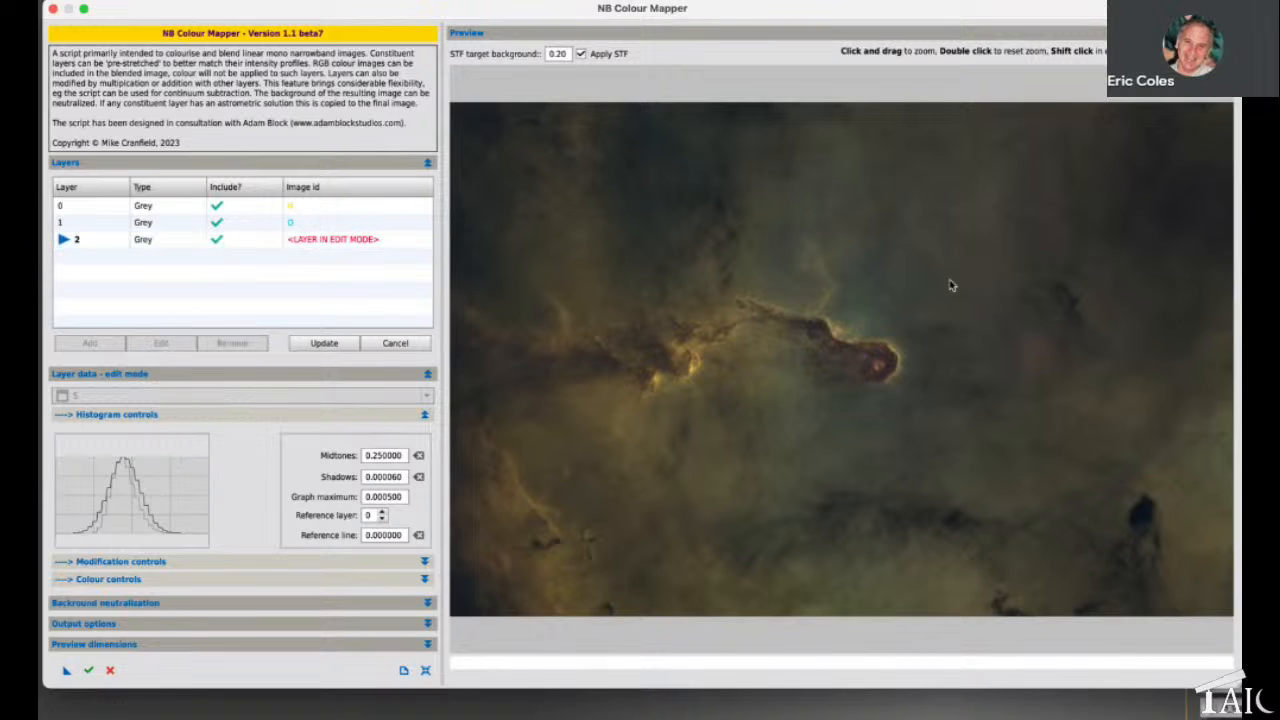
shift+click(888, 322)
click(325, 343)
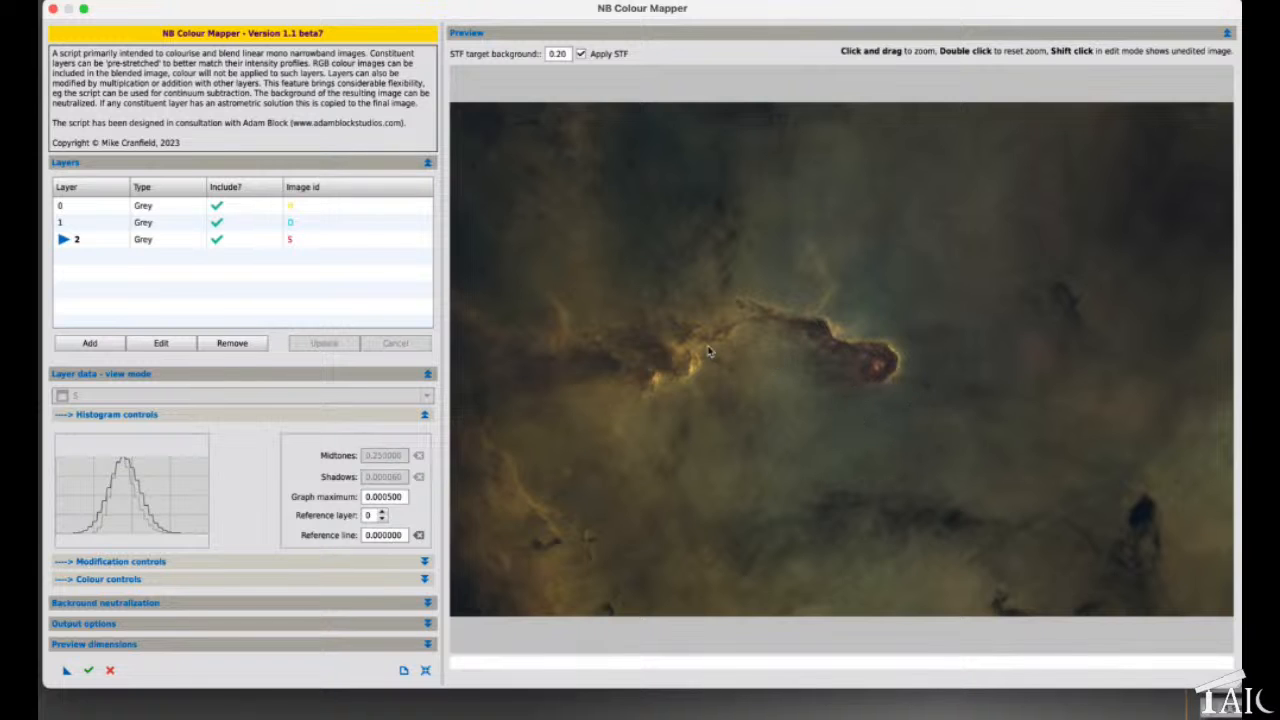
click(150, 648)
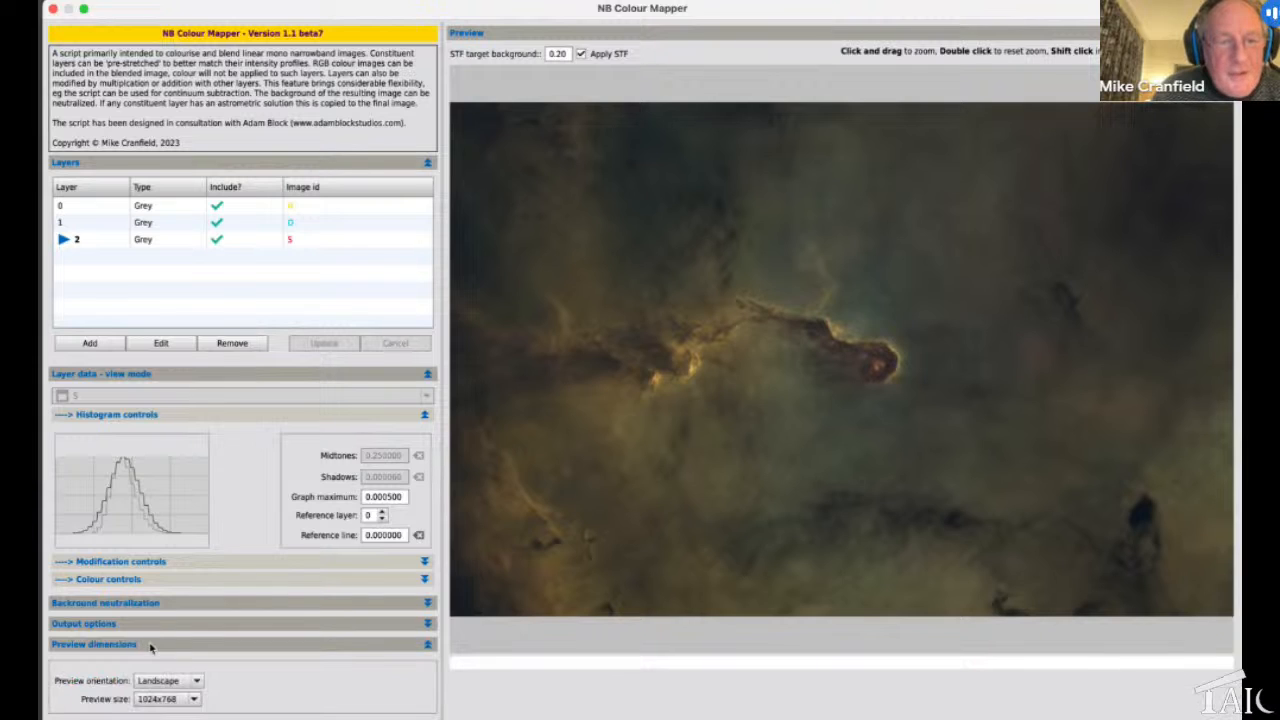
click(160, 699)
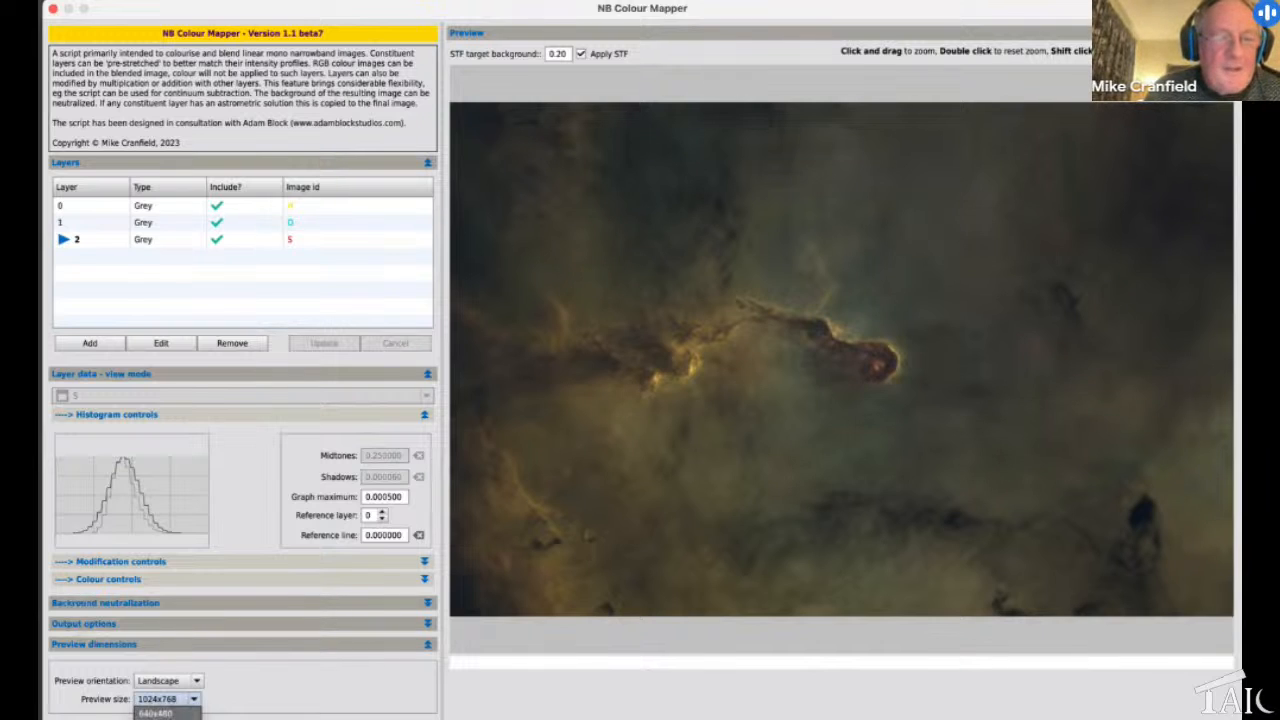
click(195, 699)
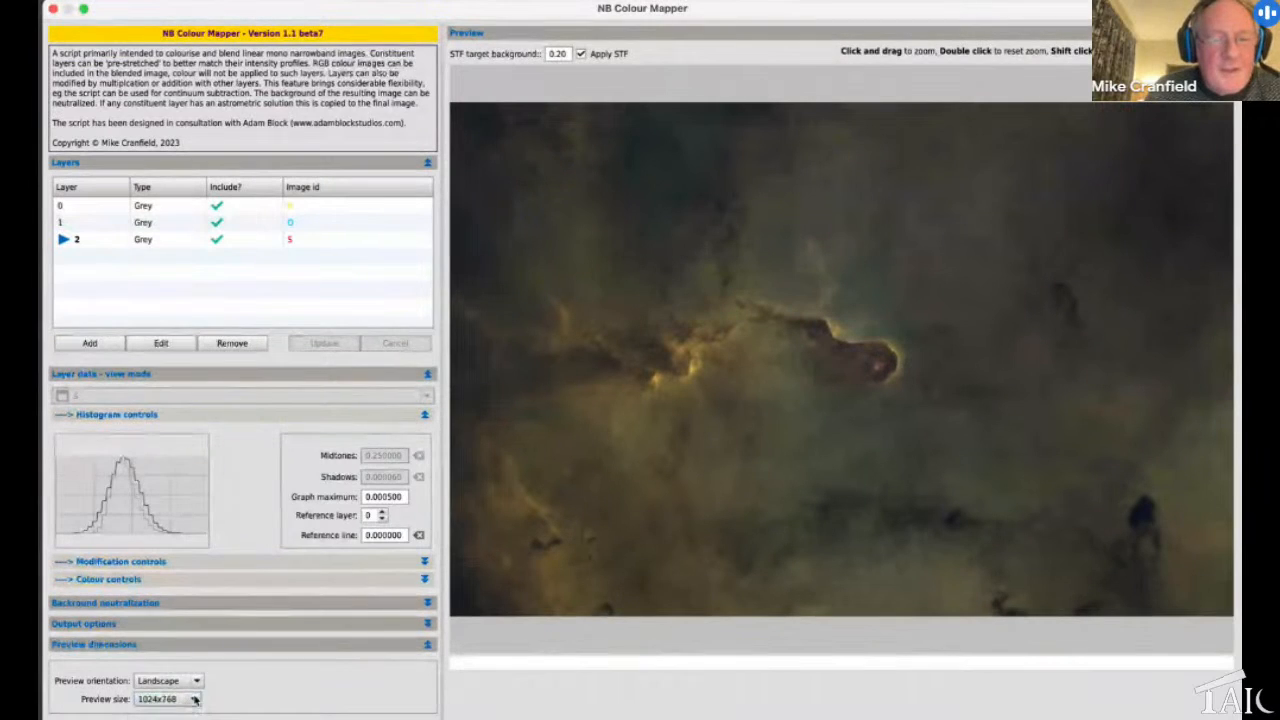
click(210, 646)
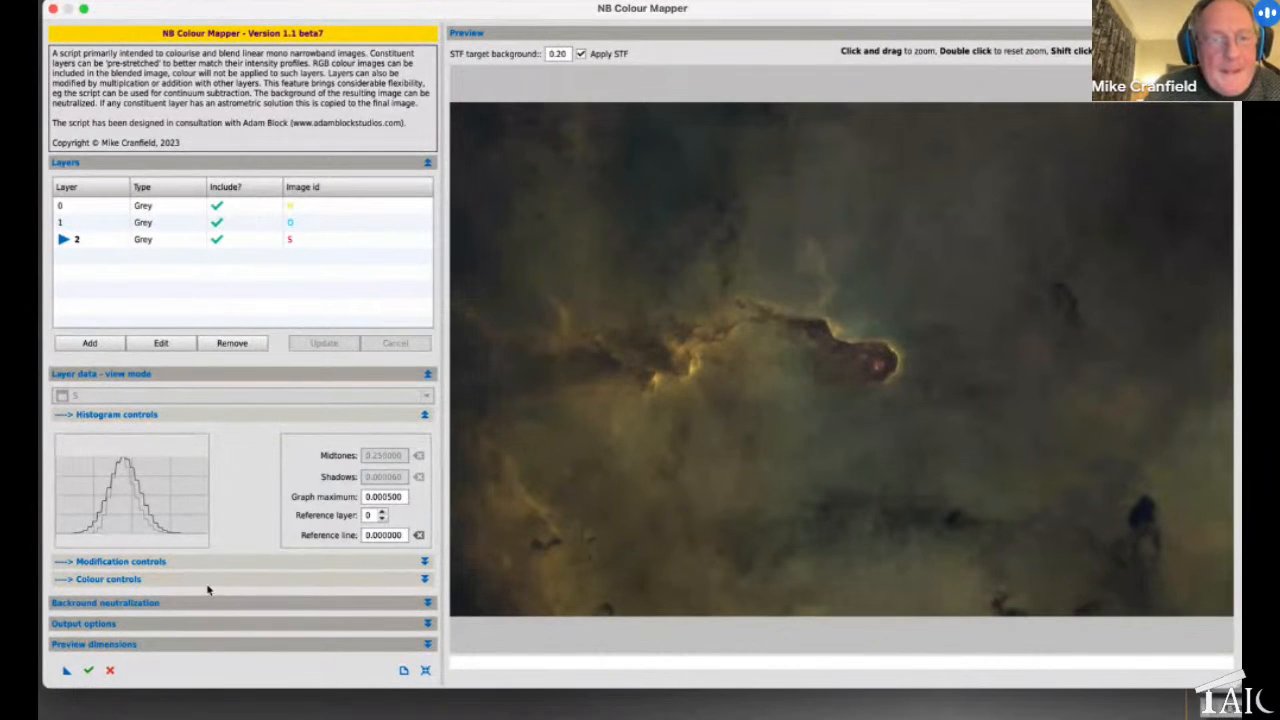
Create a new global colour palette named "My palette"
click(224, 416)
click(200, 456)
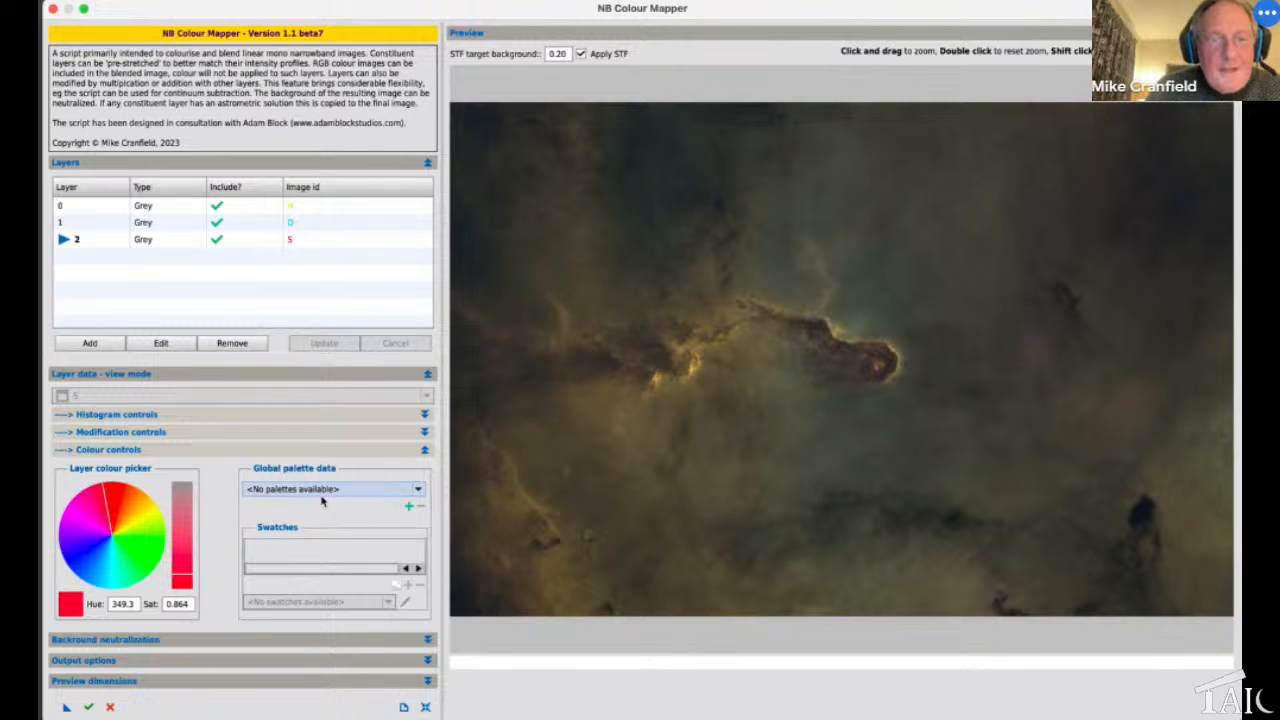
click(408, 508)
text(M)
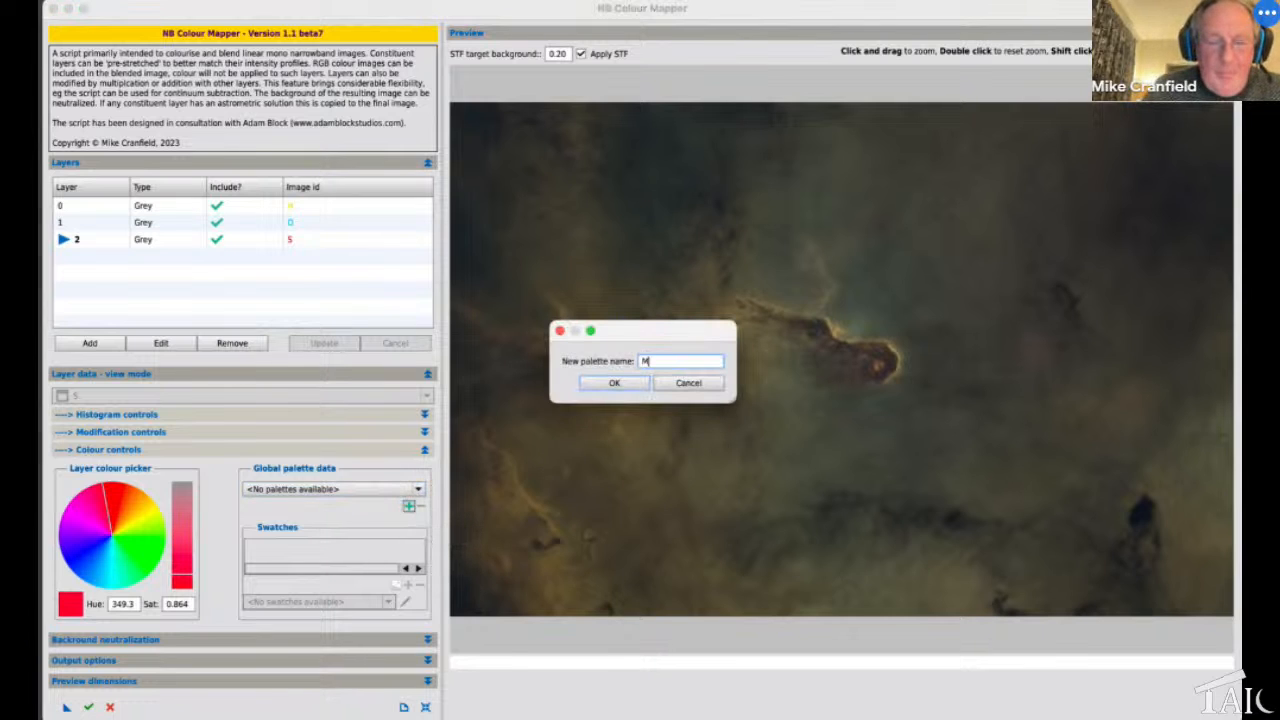
text(y palette)
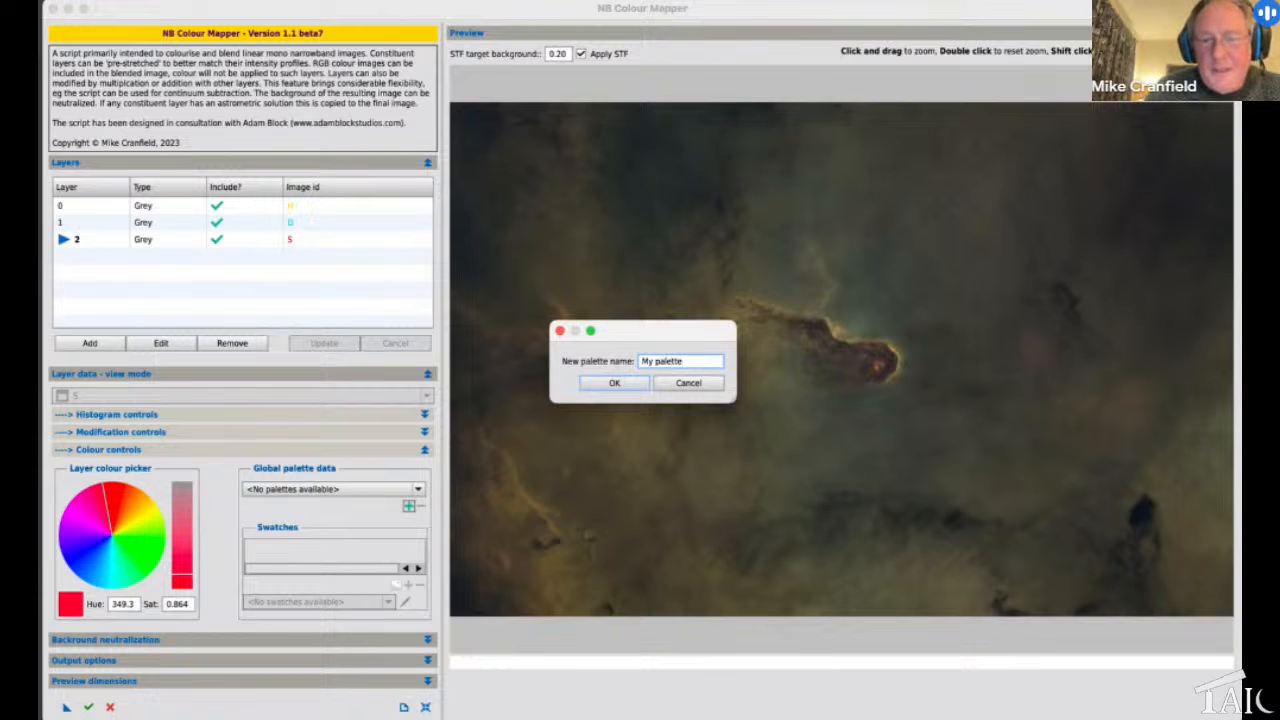
key(Return)
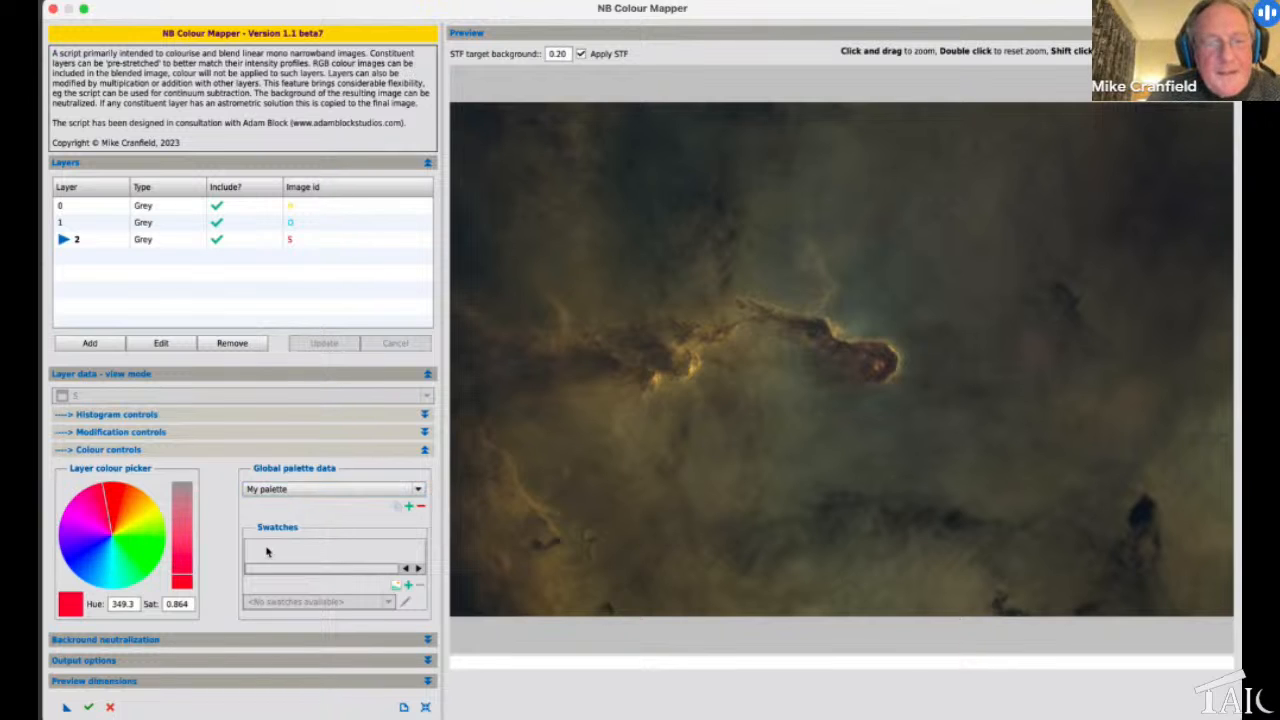
Add a magenta swatch with hue 300.3 and a blue swatch with hue 228.3 to the palette, both at saturation 0.864
click(82, 521)
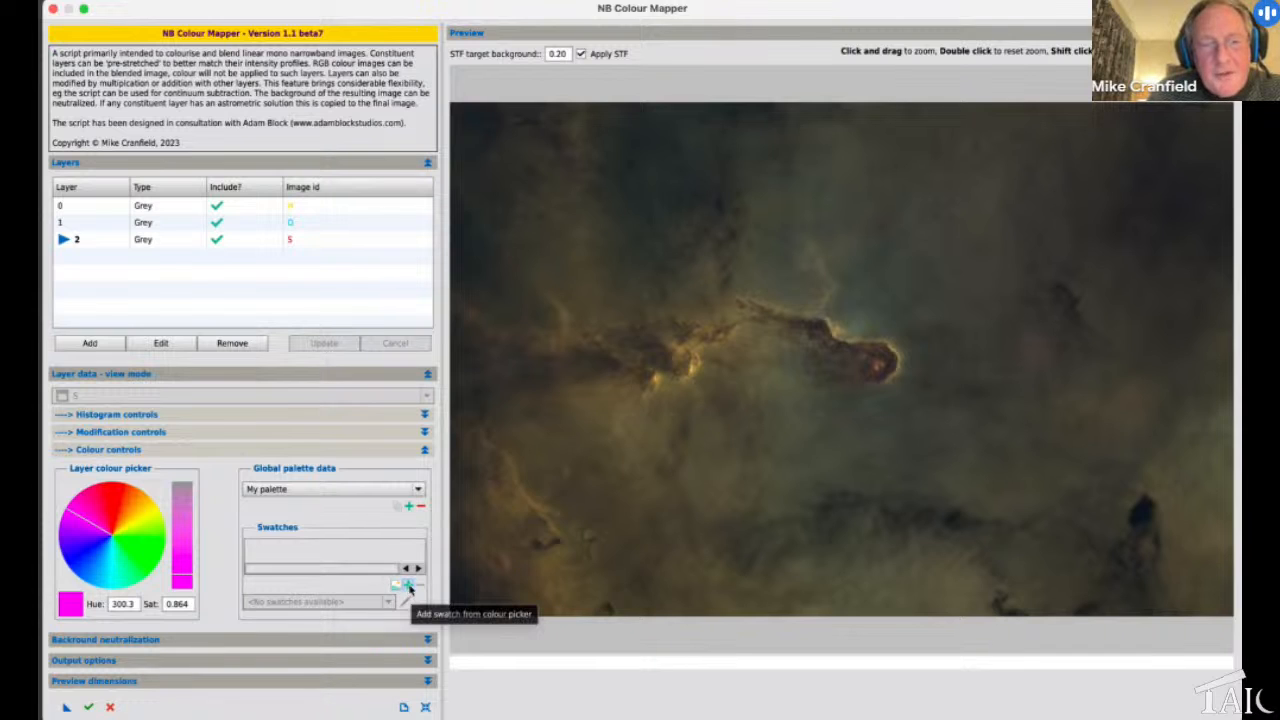
click(409, 587)
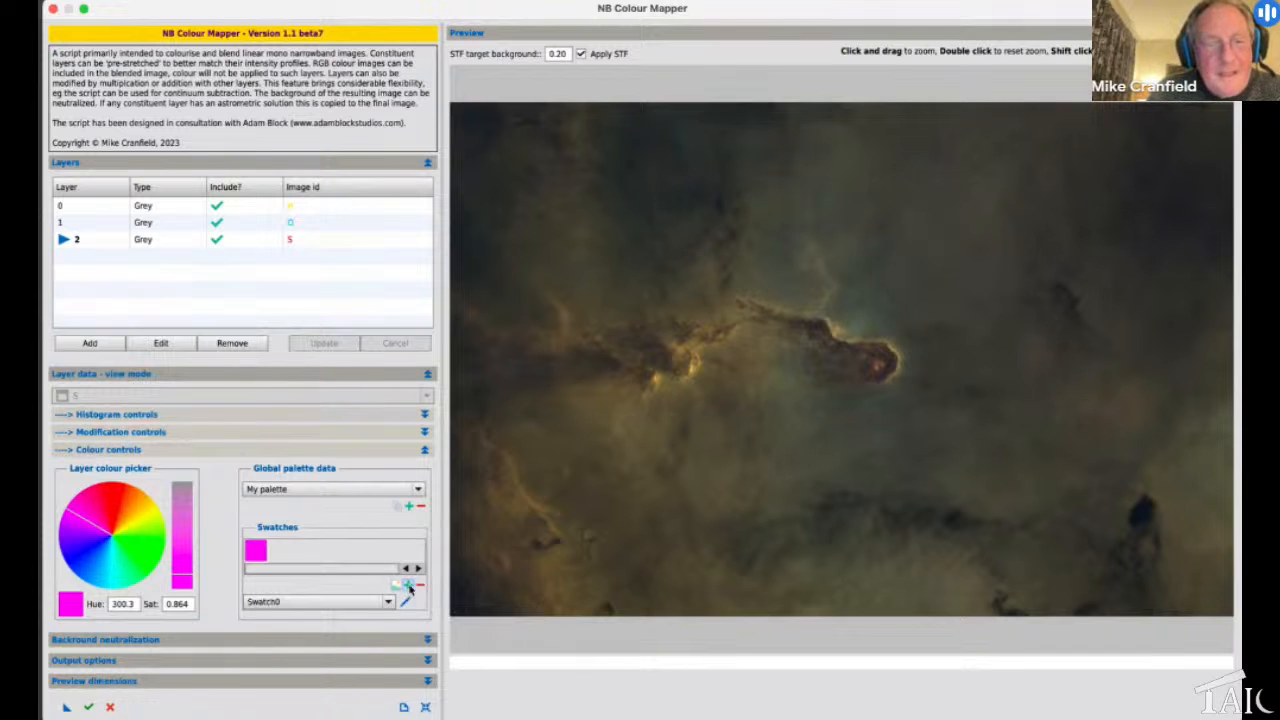
click(84, 565)
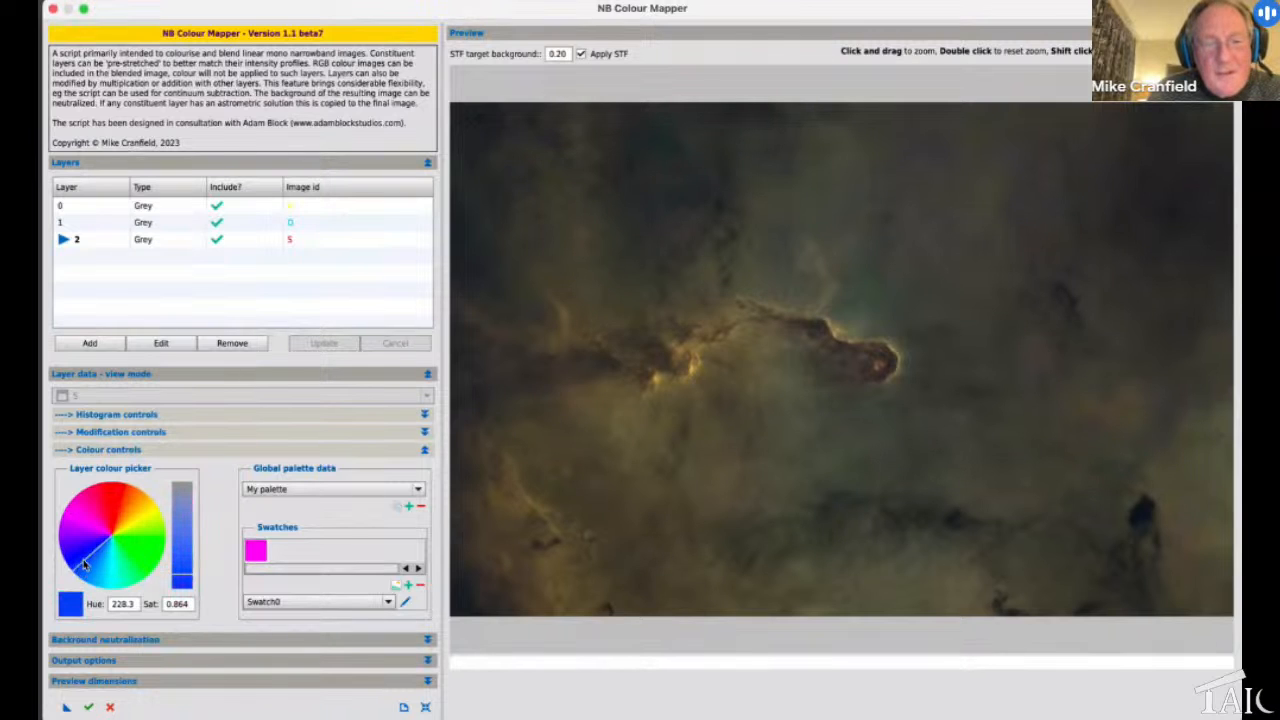
click(409, 586)
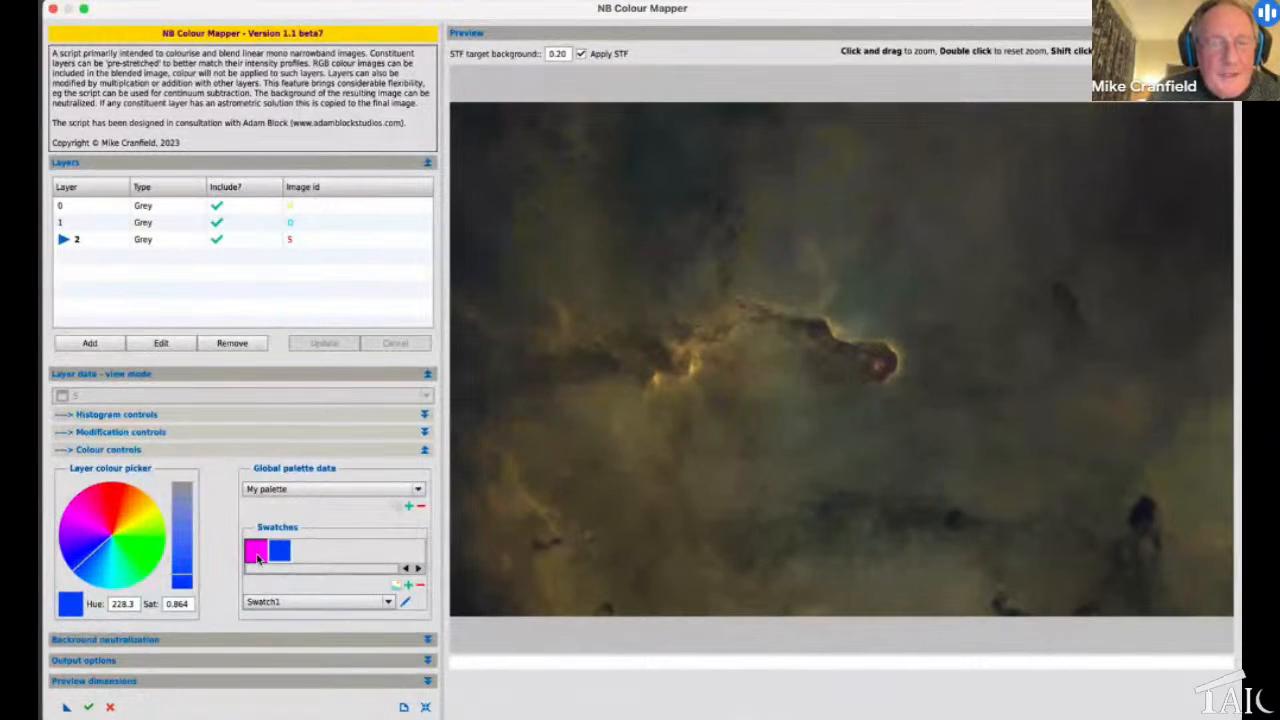
Recall the two swatches in turn, and rename the magenta one as "Magenta"
click(262, 556)
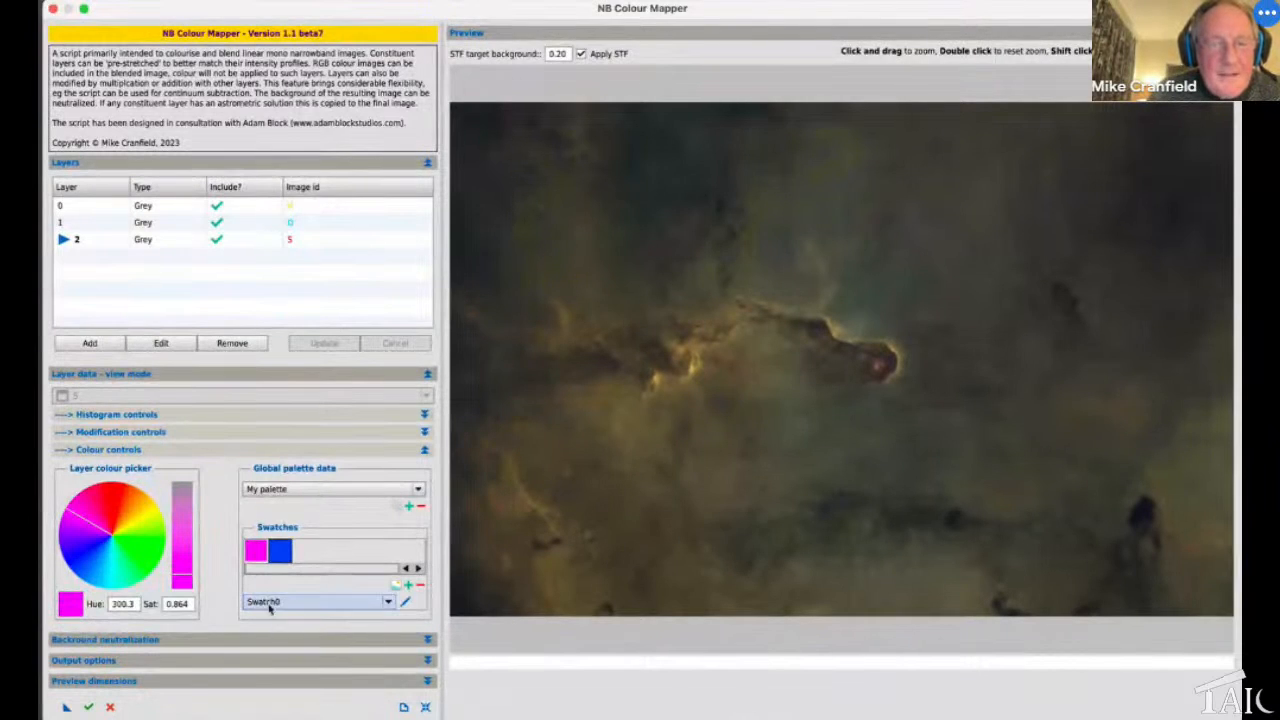
click(282, 557)
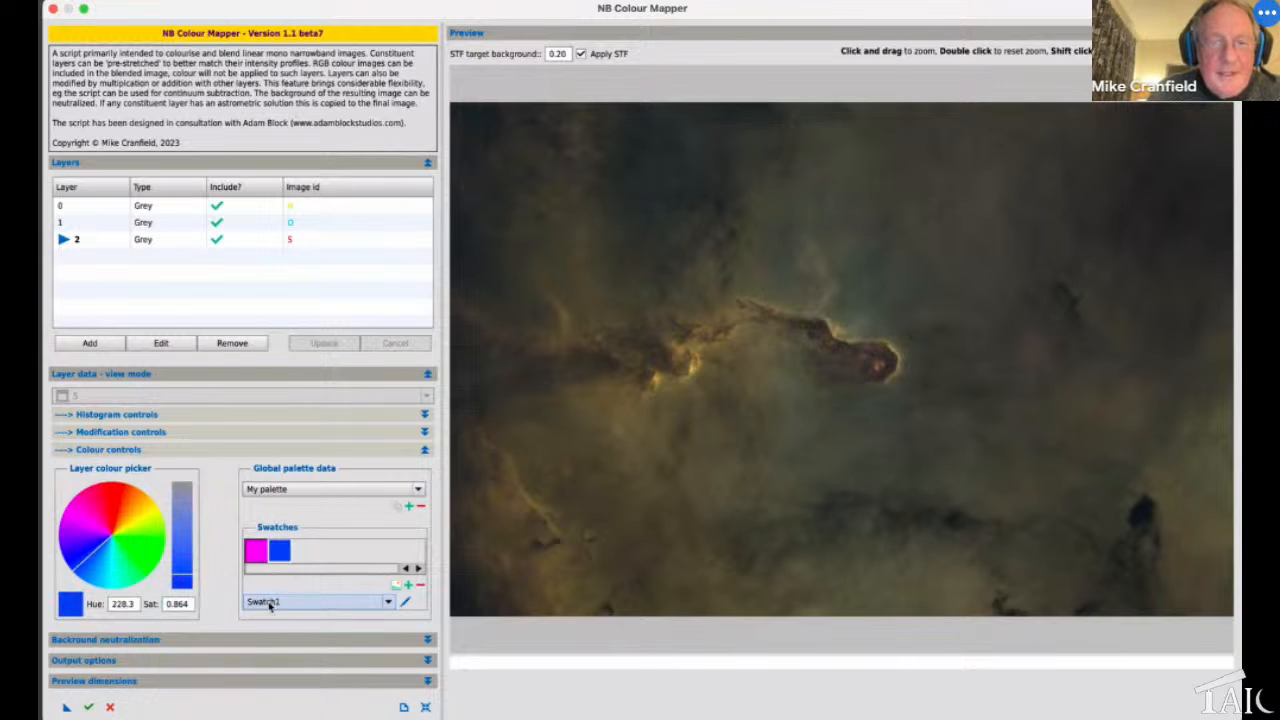
click(262, 556)
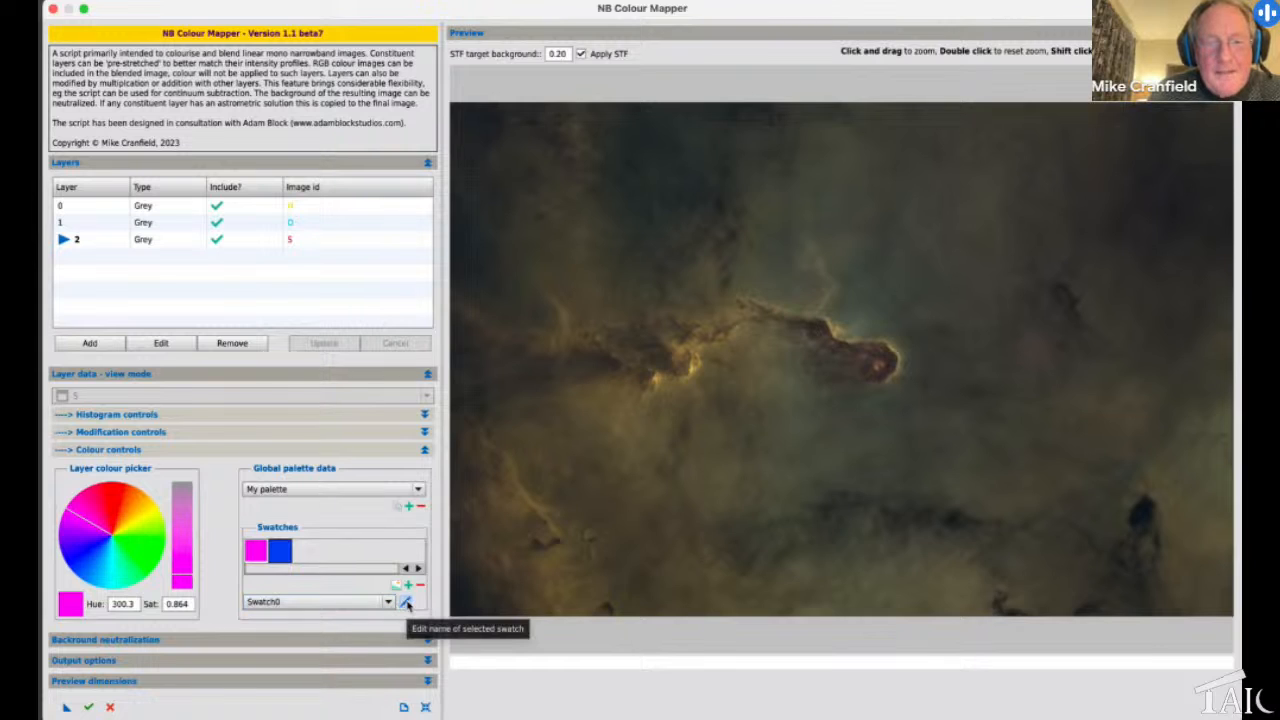
click(406, 602)
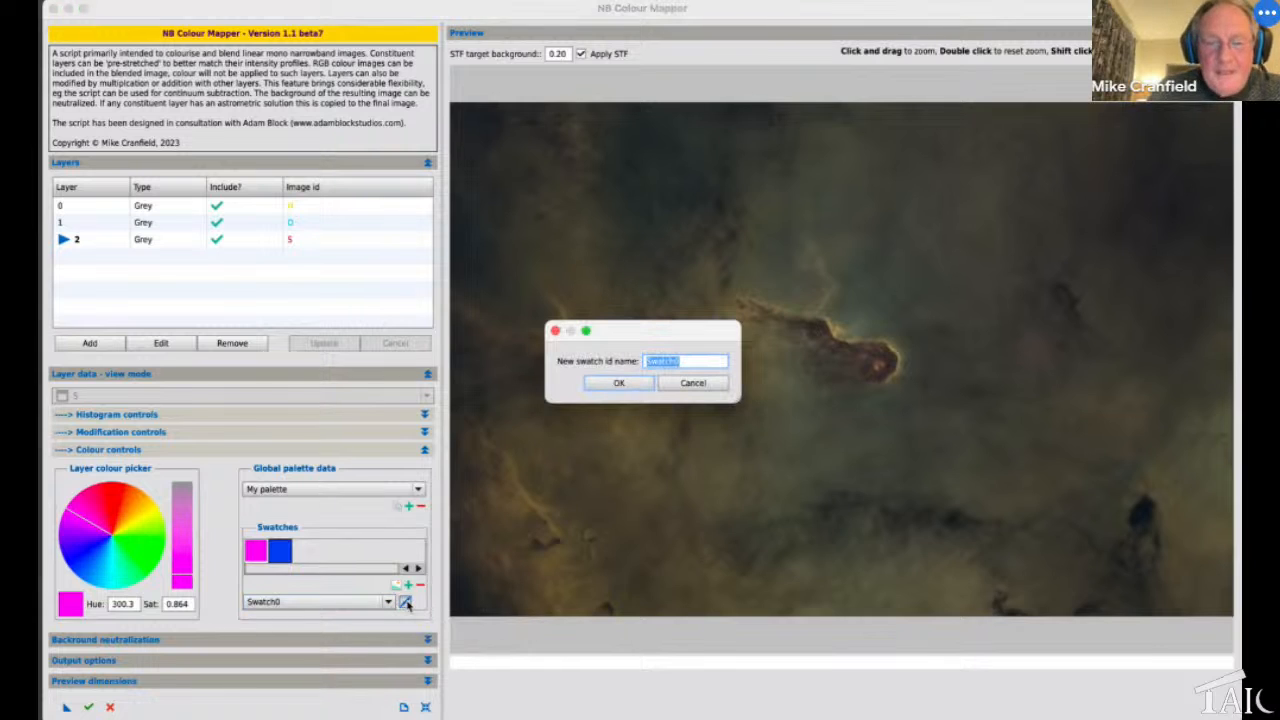
text(Mag)
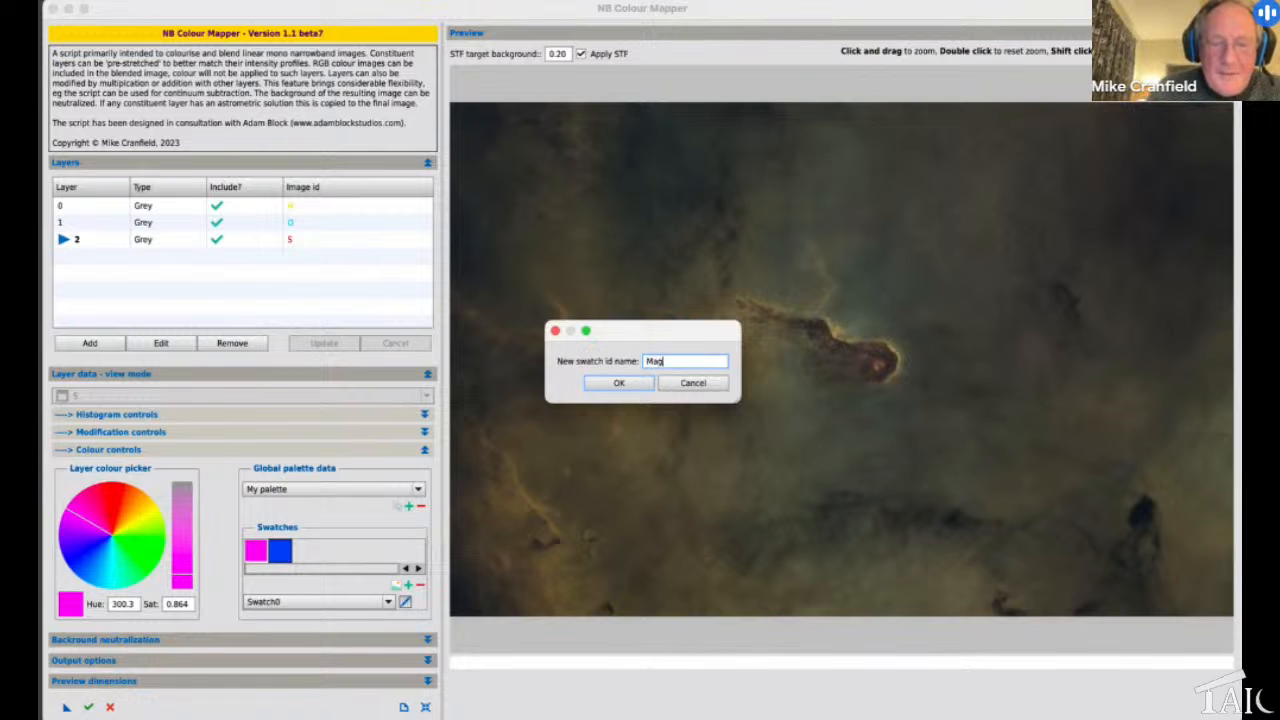
text(enta)
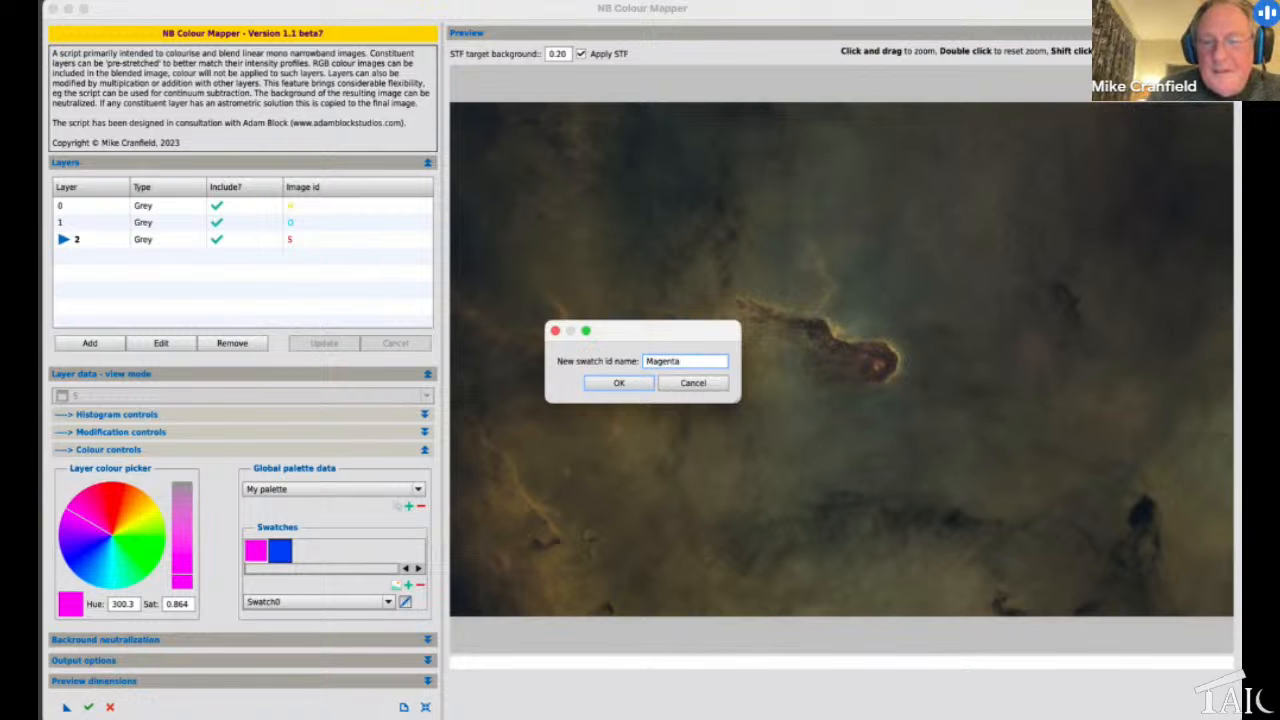
key(Return)
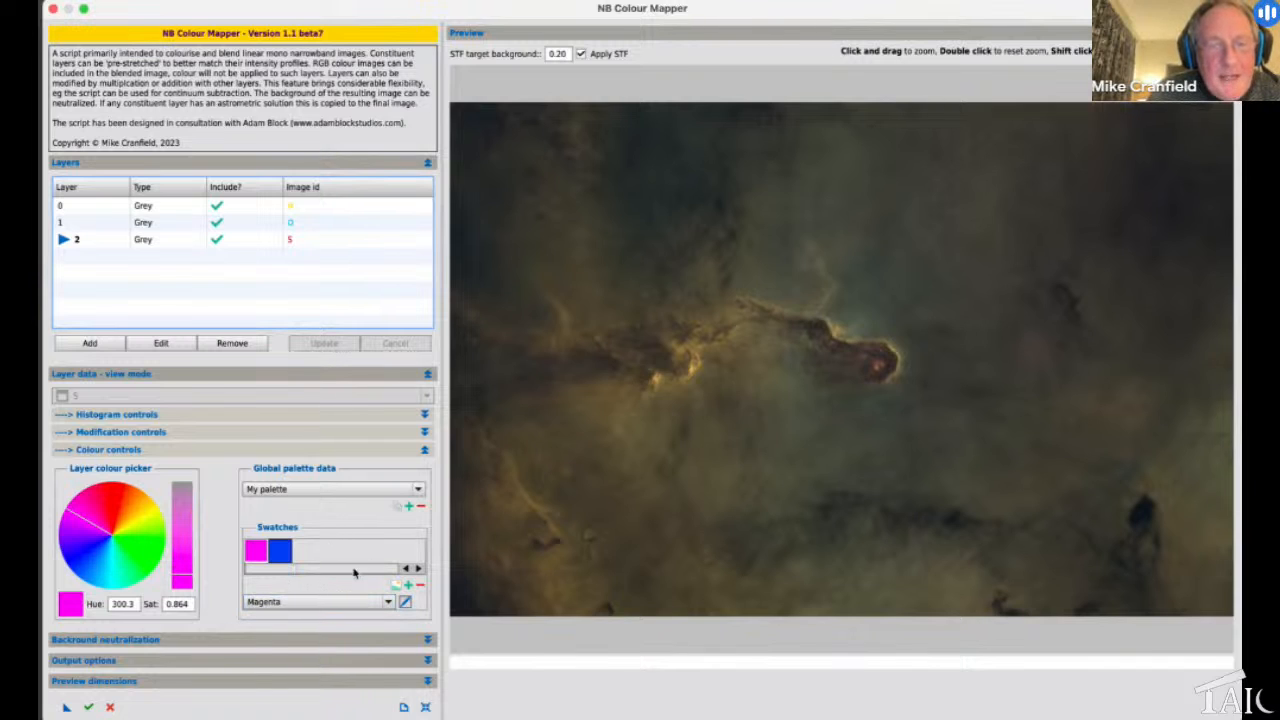
Create a global palette named "Image" and fill it with swatches of the current layer colours
click(409, 507)
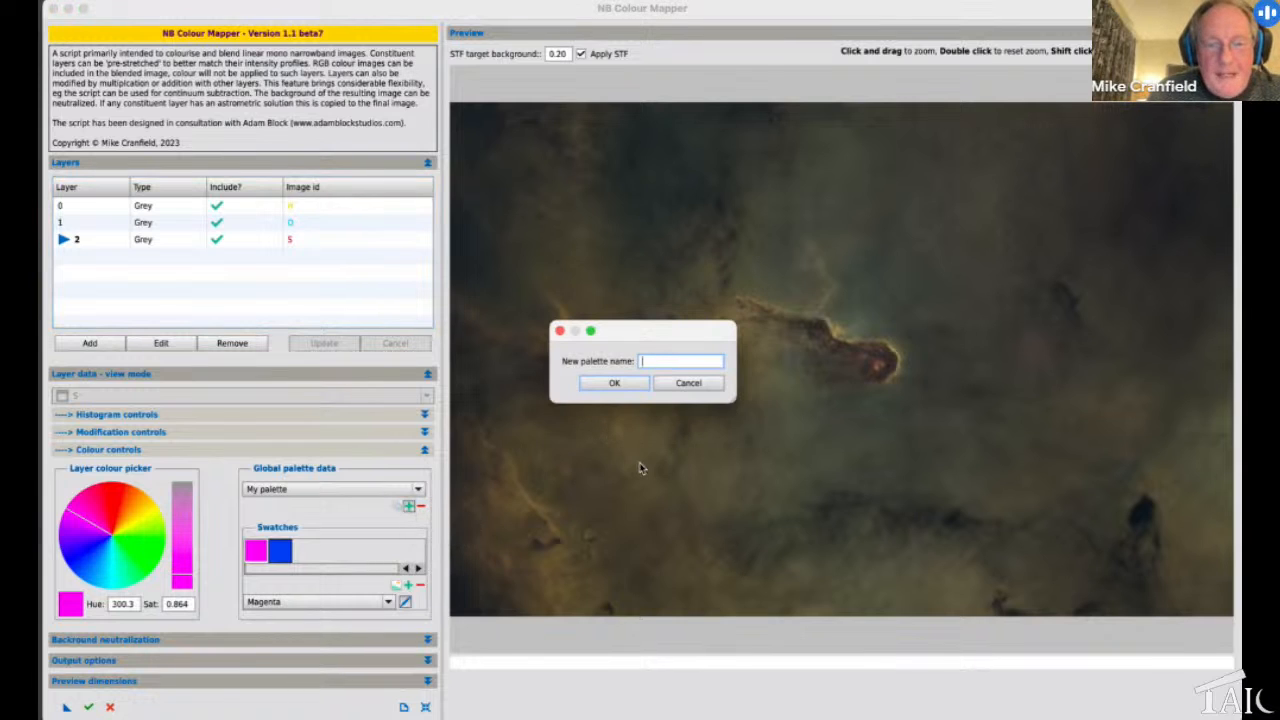
text(Image)
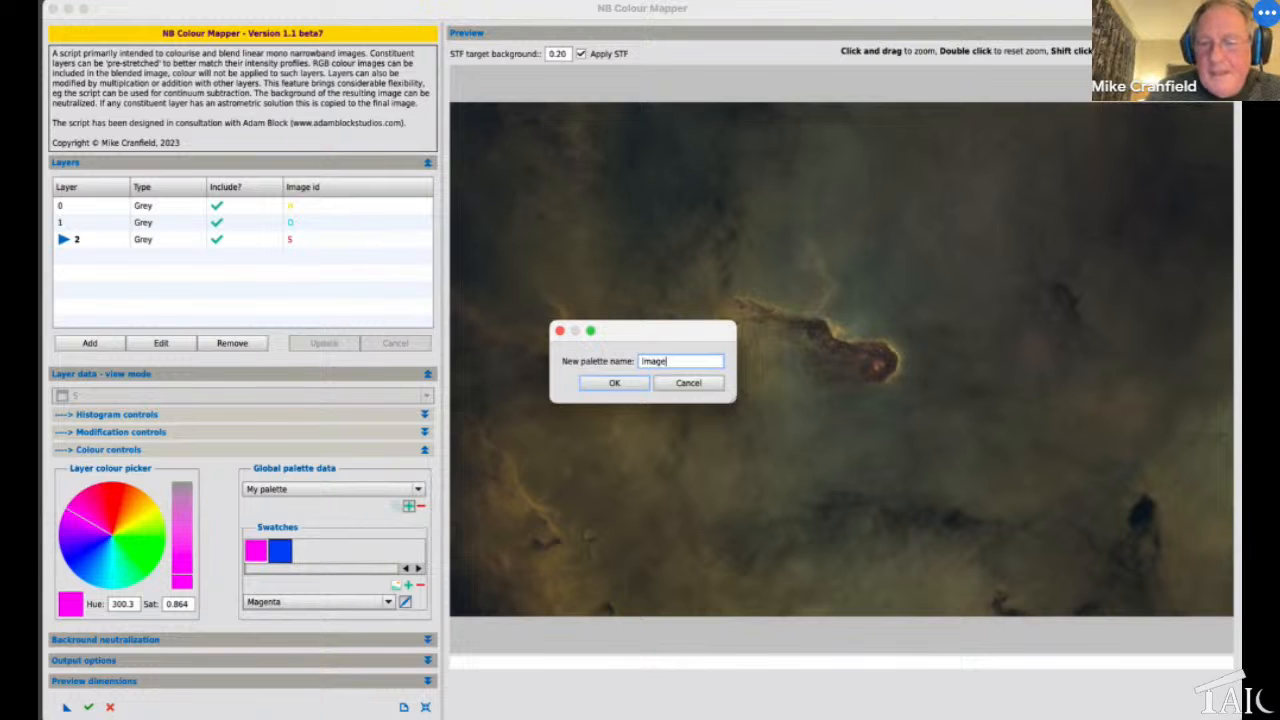
key(Return)
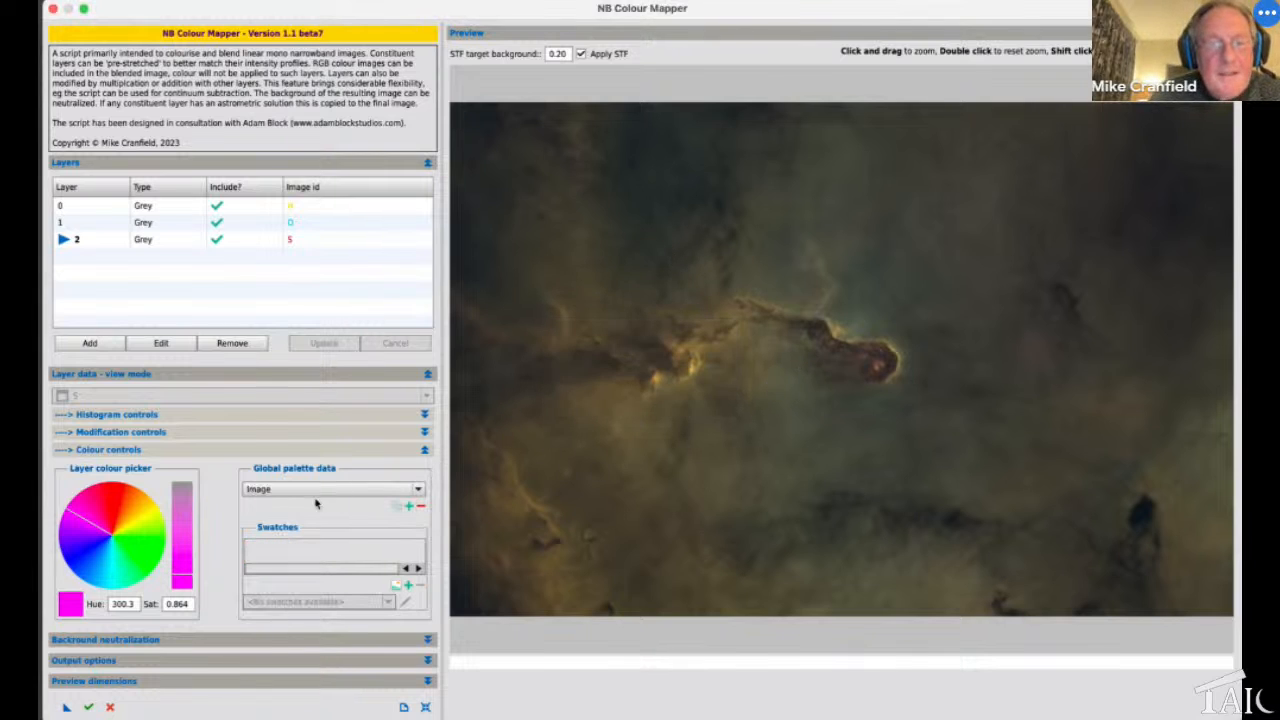
click(396, 586)
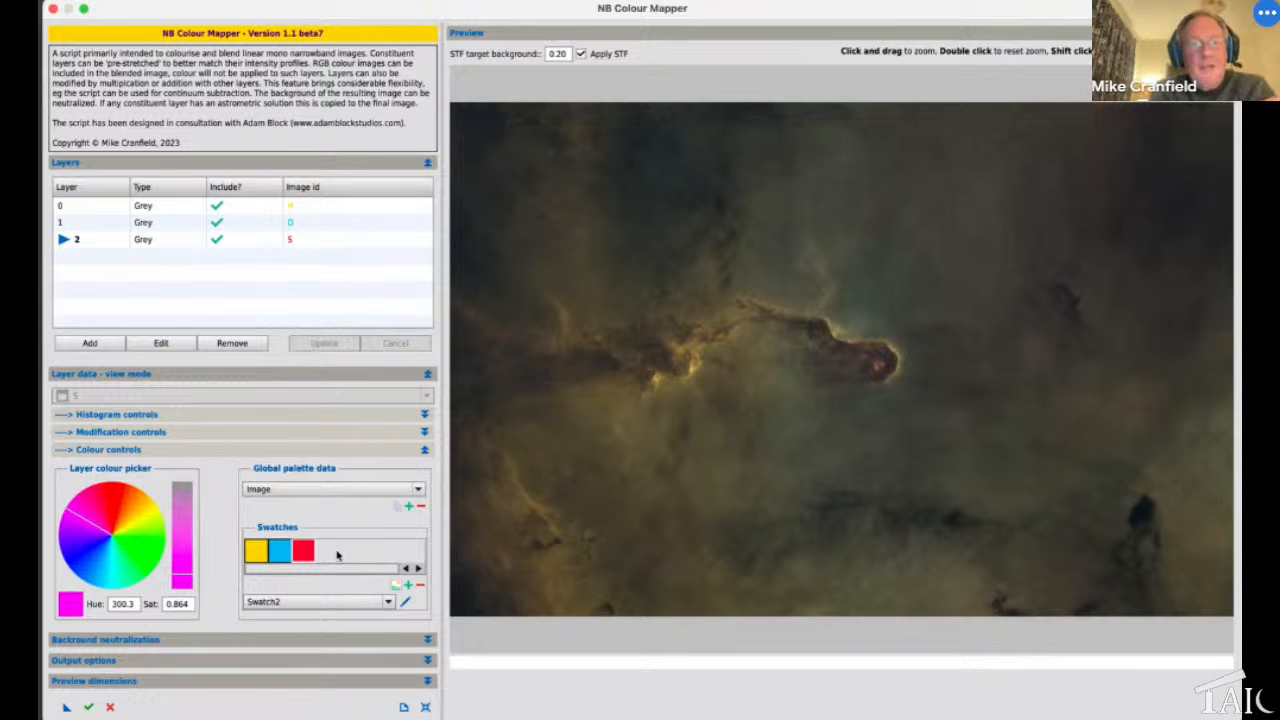
Switch the global palette back to "My palette" and recall its blue swatch
click(316, 489)
click(277, 504)
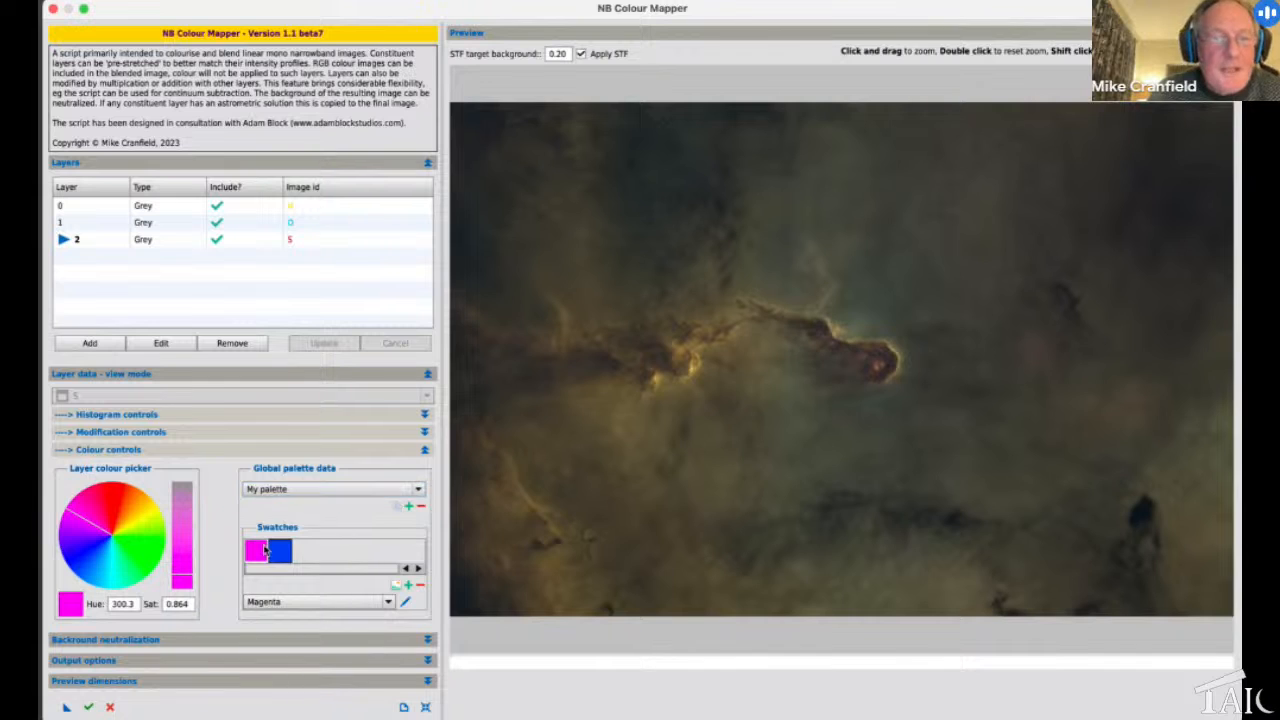
click(279, 553)
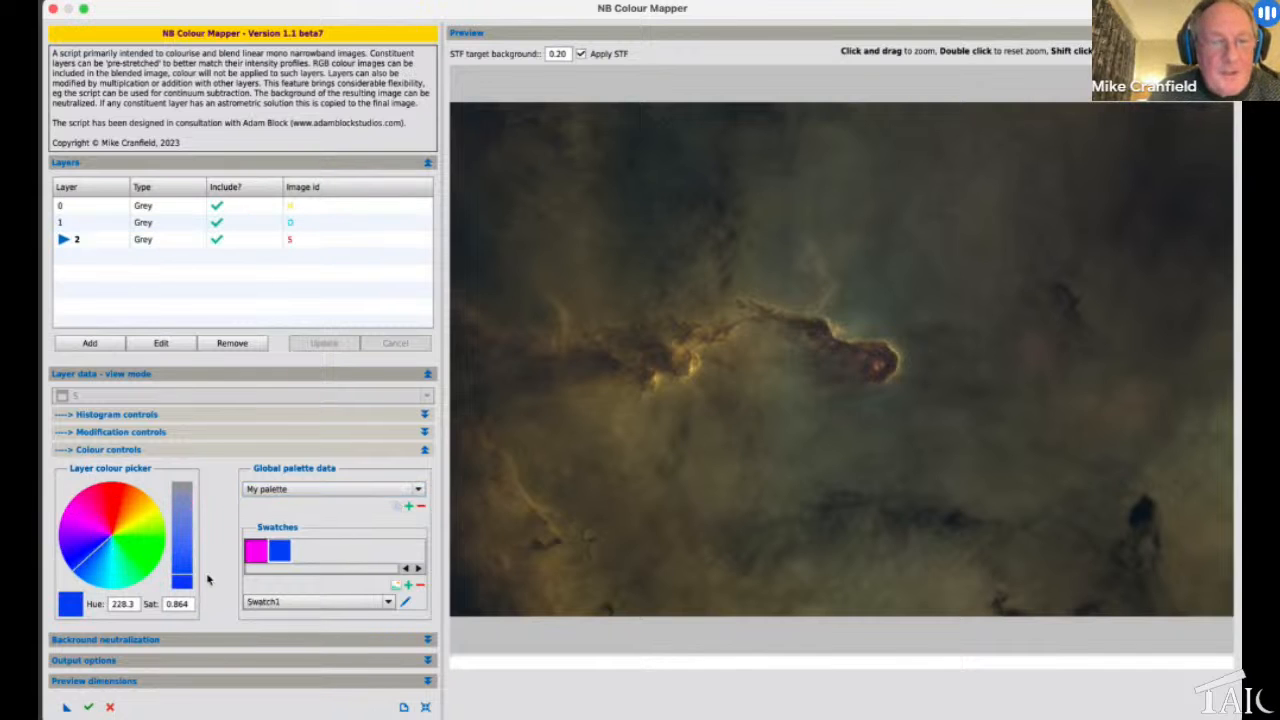
Generate the blended image with colourised layers output and STF applied to the output images, and close the script
click(148, 661)
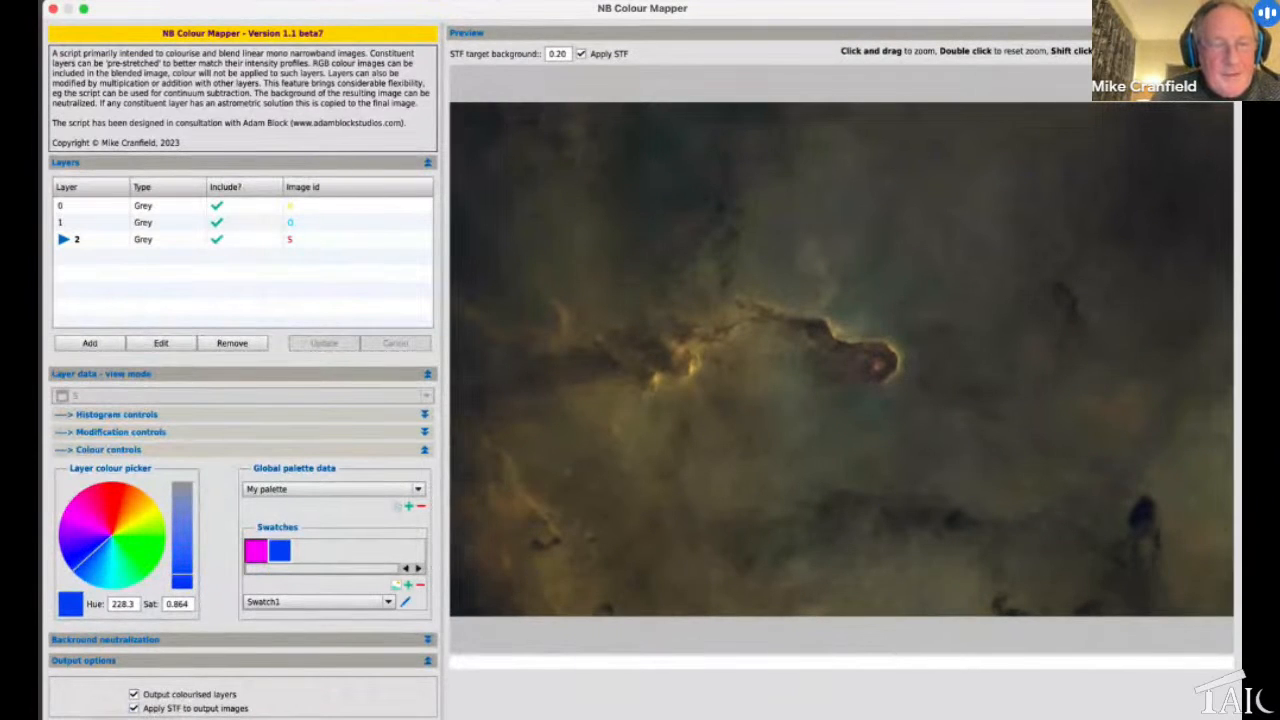
click(412, 718)
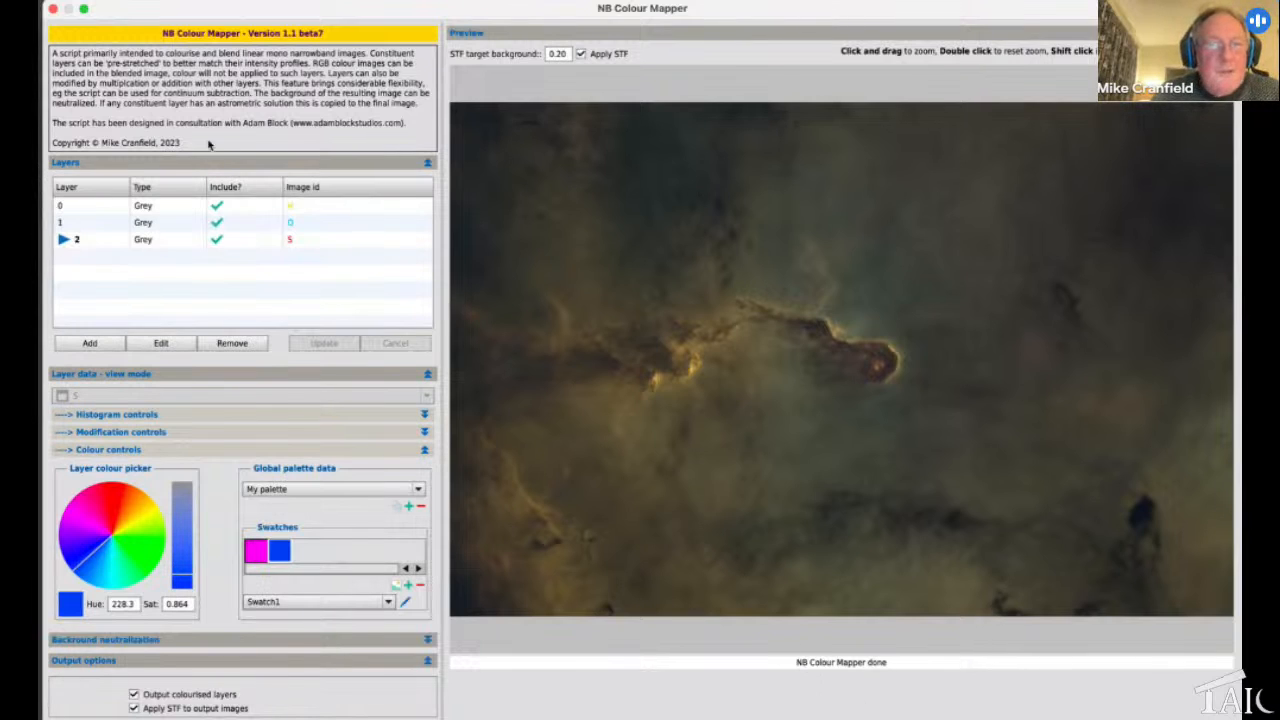
click(53, 10)
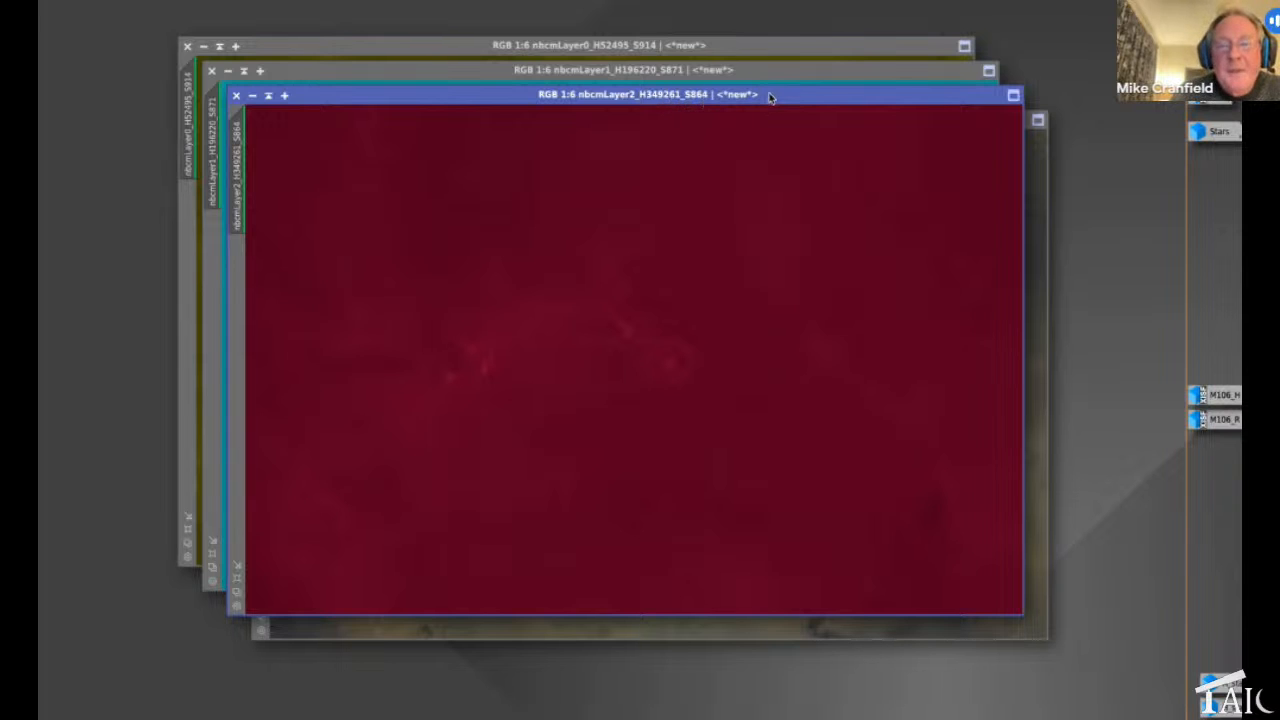
View the S layer output and bring the blended nbcmImage in front of the colourised layer images
mouse_move(770, 97)
mouse_down()
mouse_move(755, 161)
mouse_move(772, 107)
mouse_up()
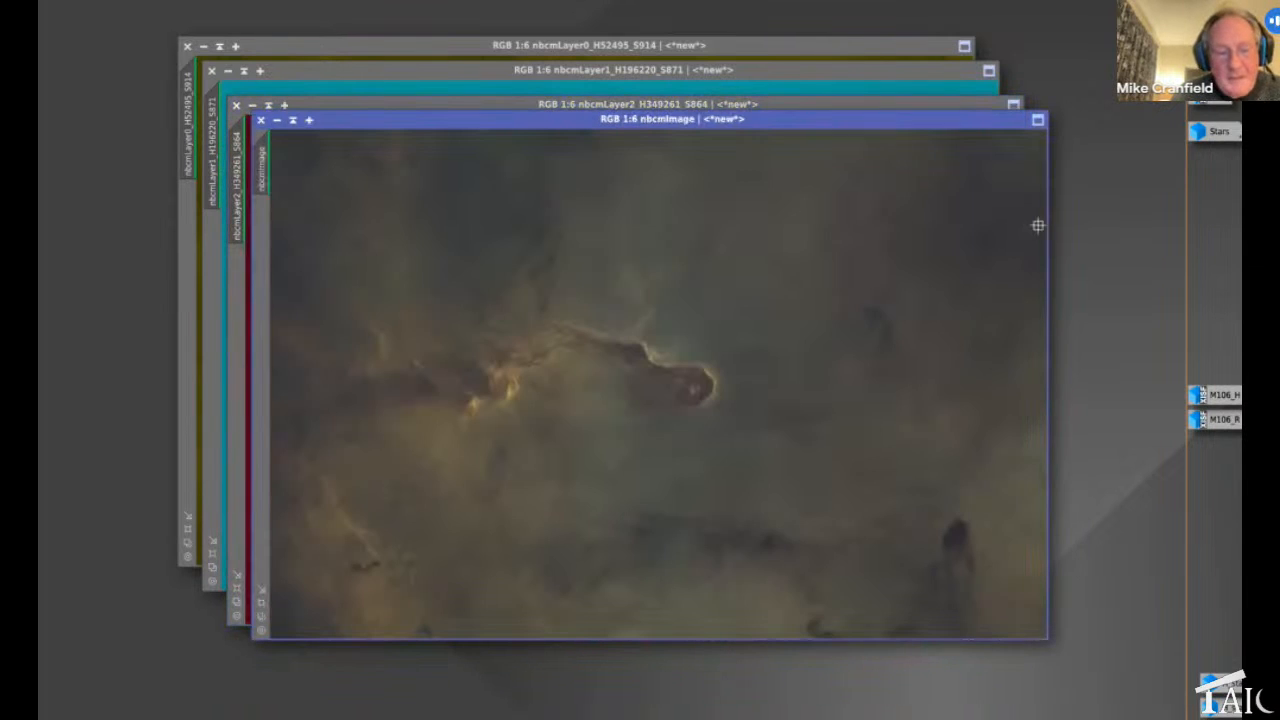
click(1037, 225)
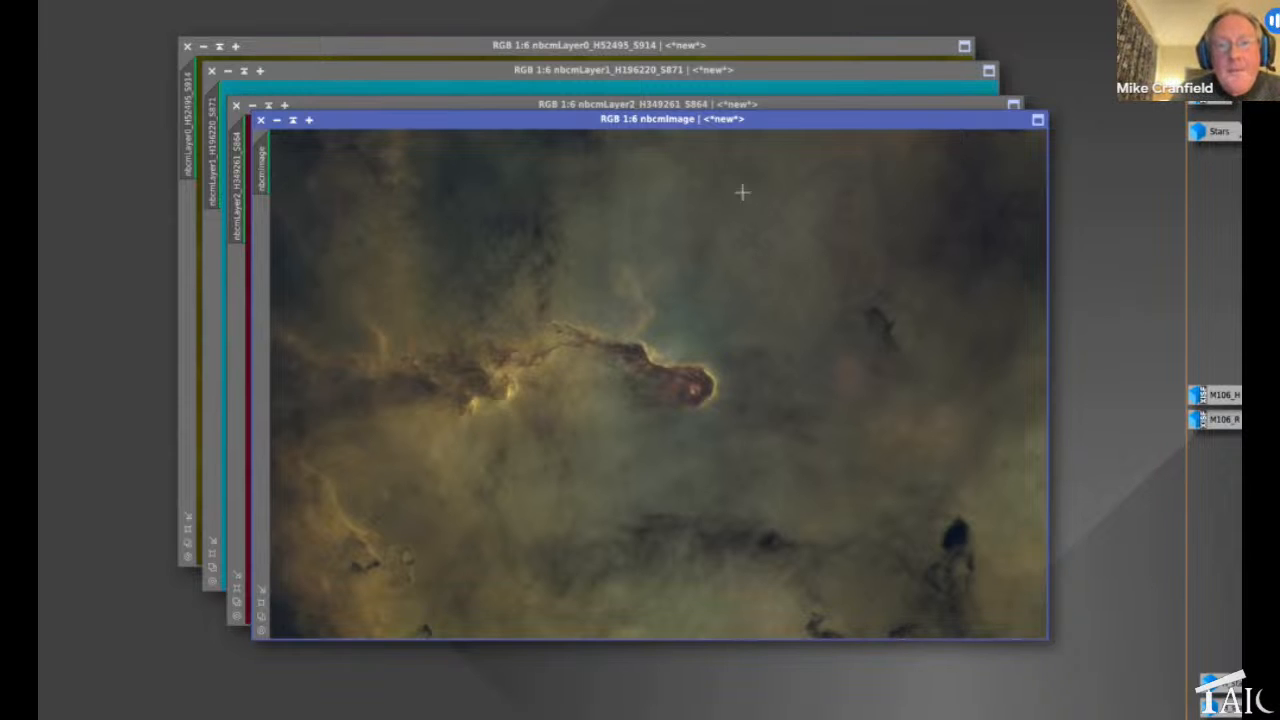
drag(777, 129, 785, 141)
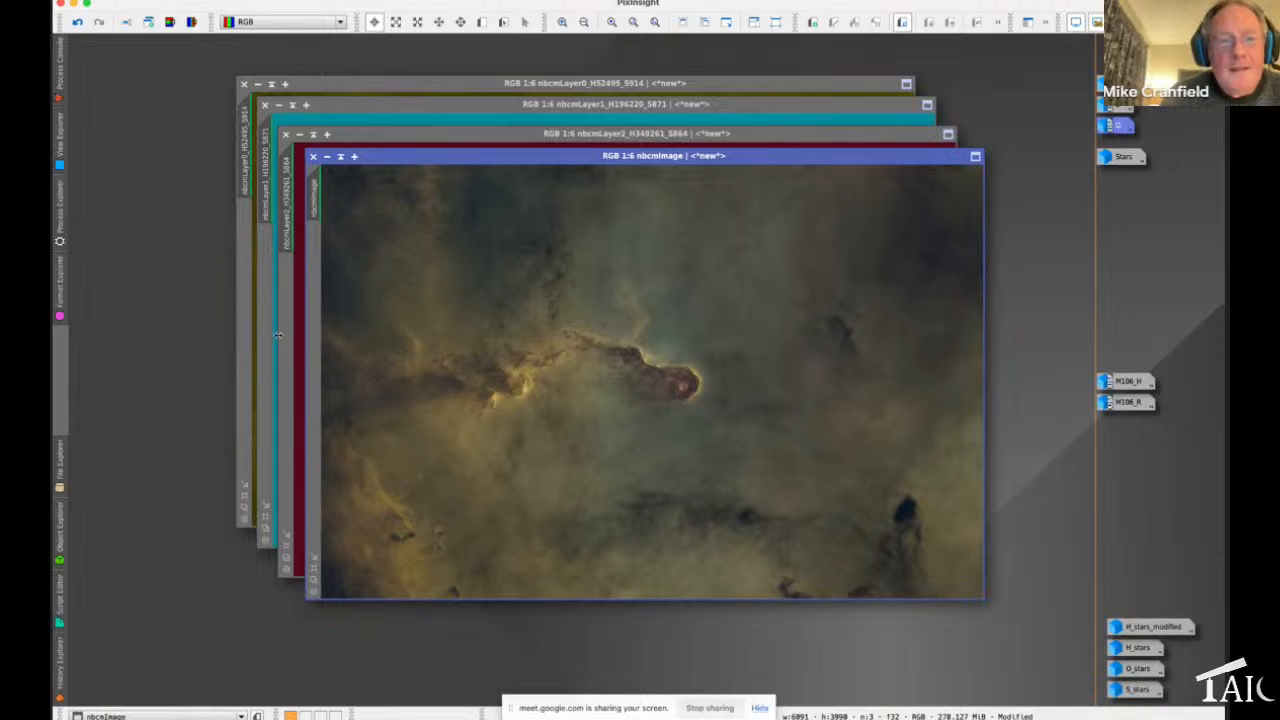
Open the processing history and choose another image there to examine its processing steps
click(60, 675)
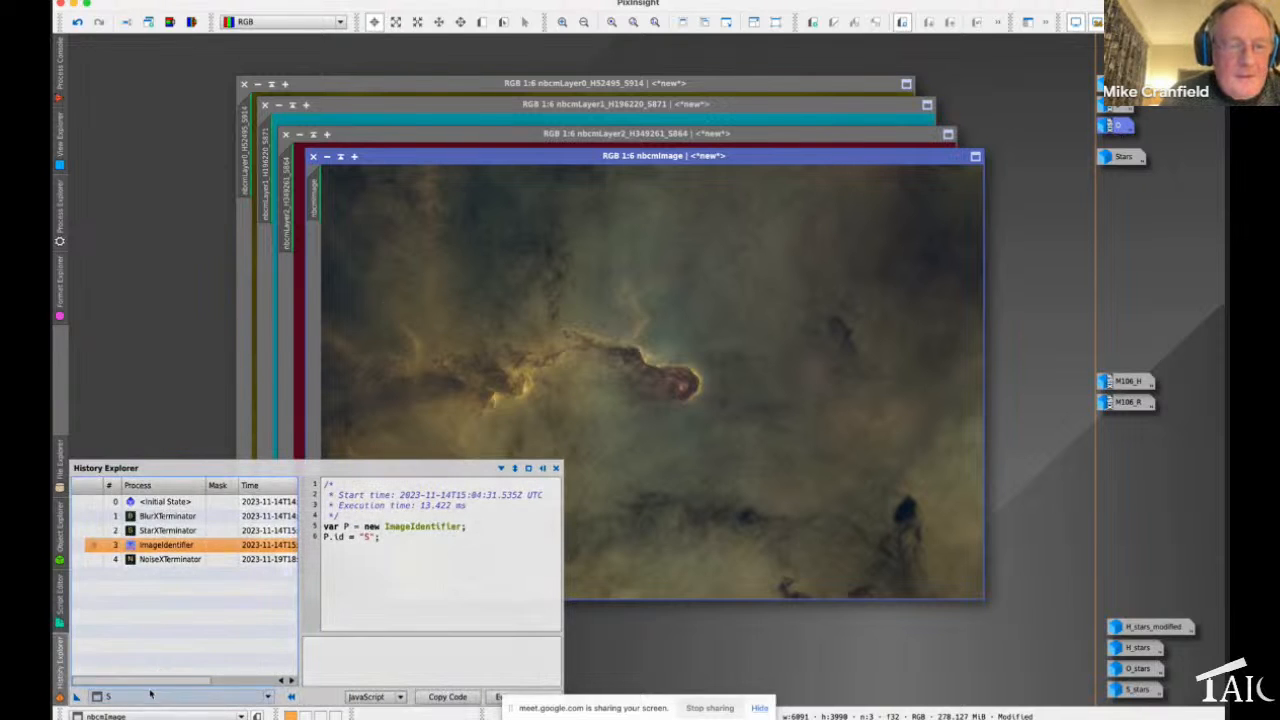
click(151, 693)
click(190, 578)
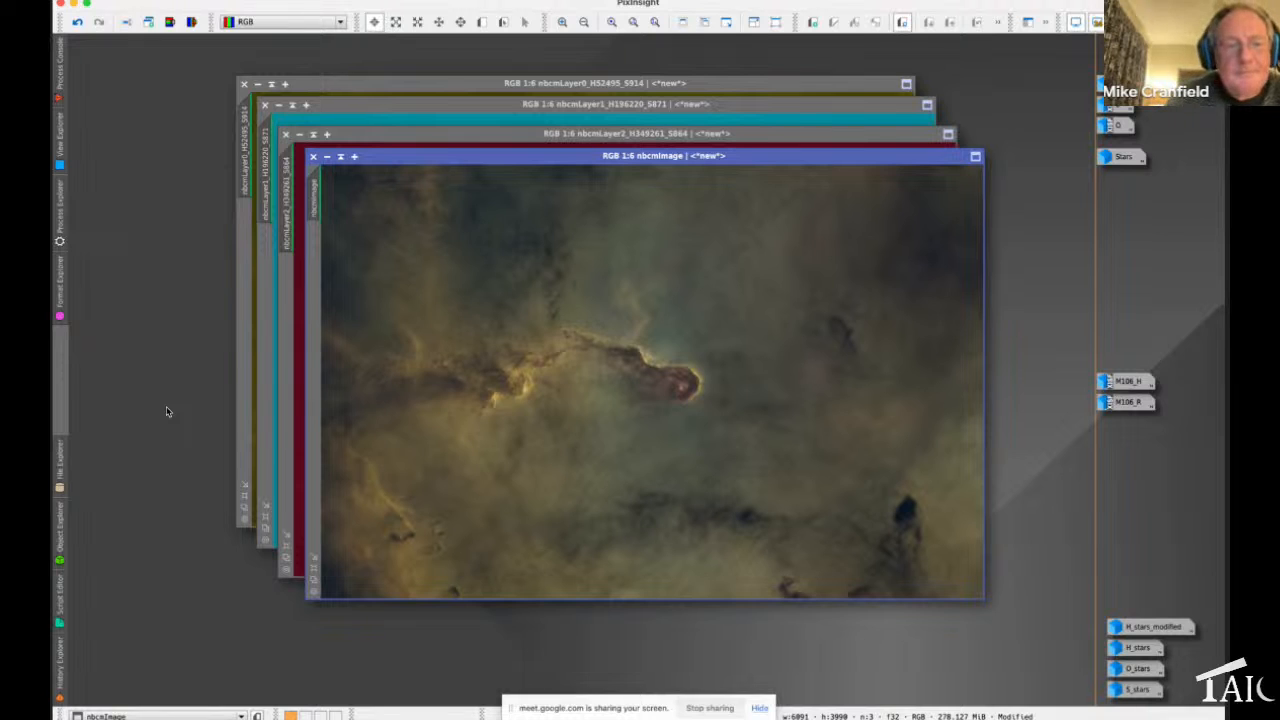
mouse_move(62, 604)
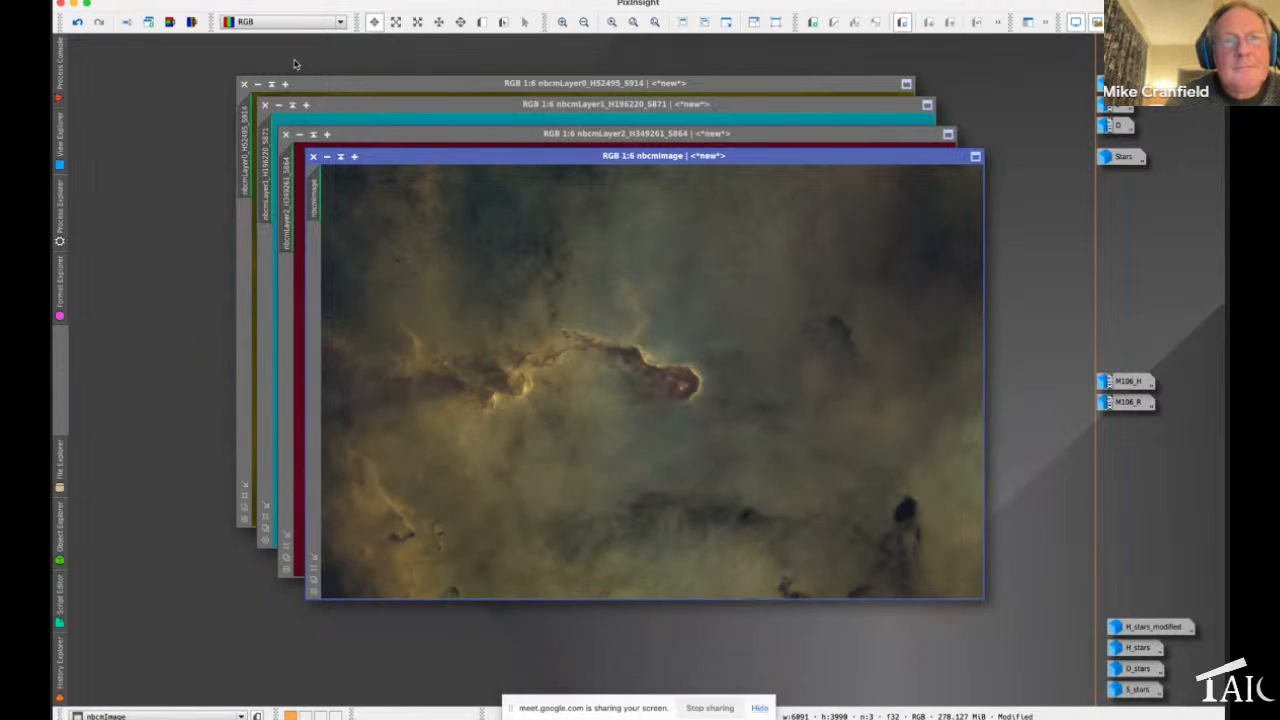
Run the NBColourMapper script again to reopen the blend of the H, O and S layers
click(350, 3)
mouse_move(347, 8)
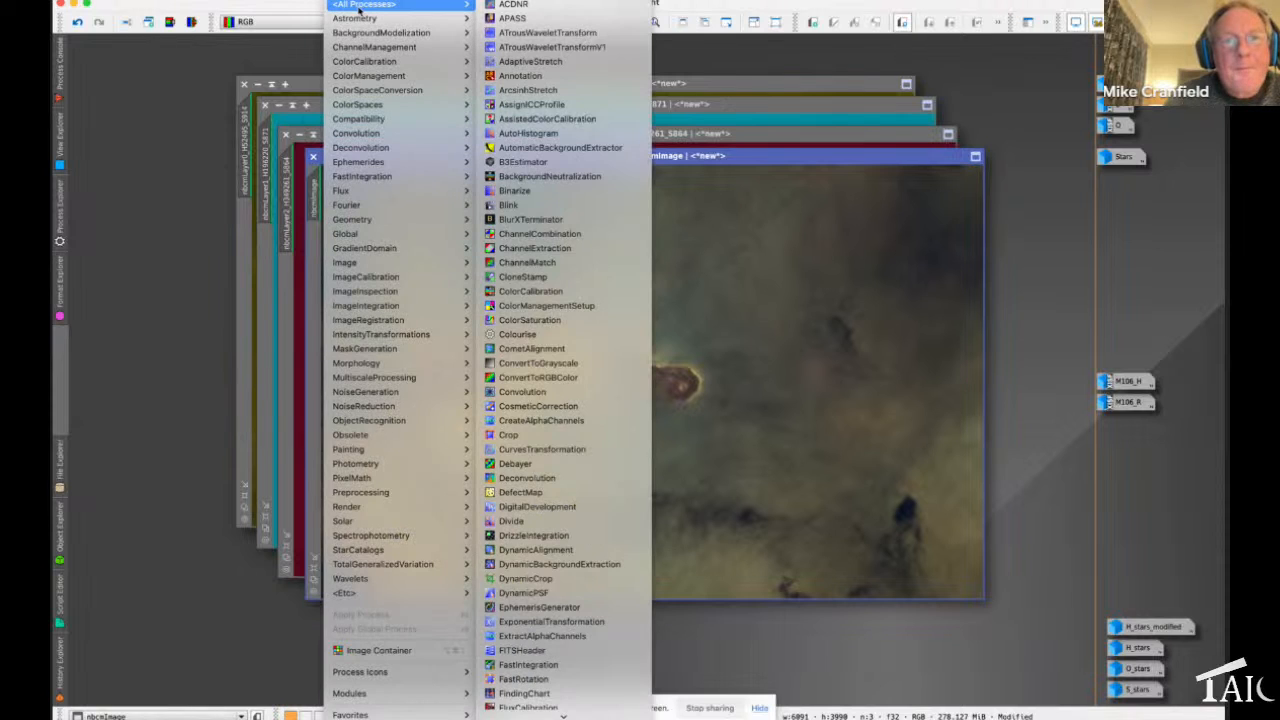
mouse_move(384, 2)
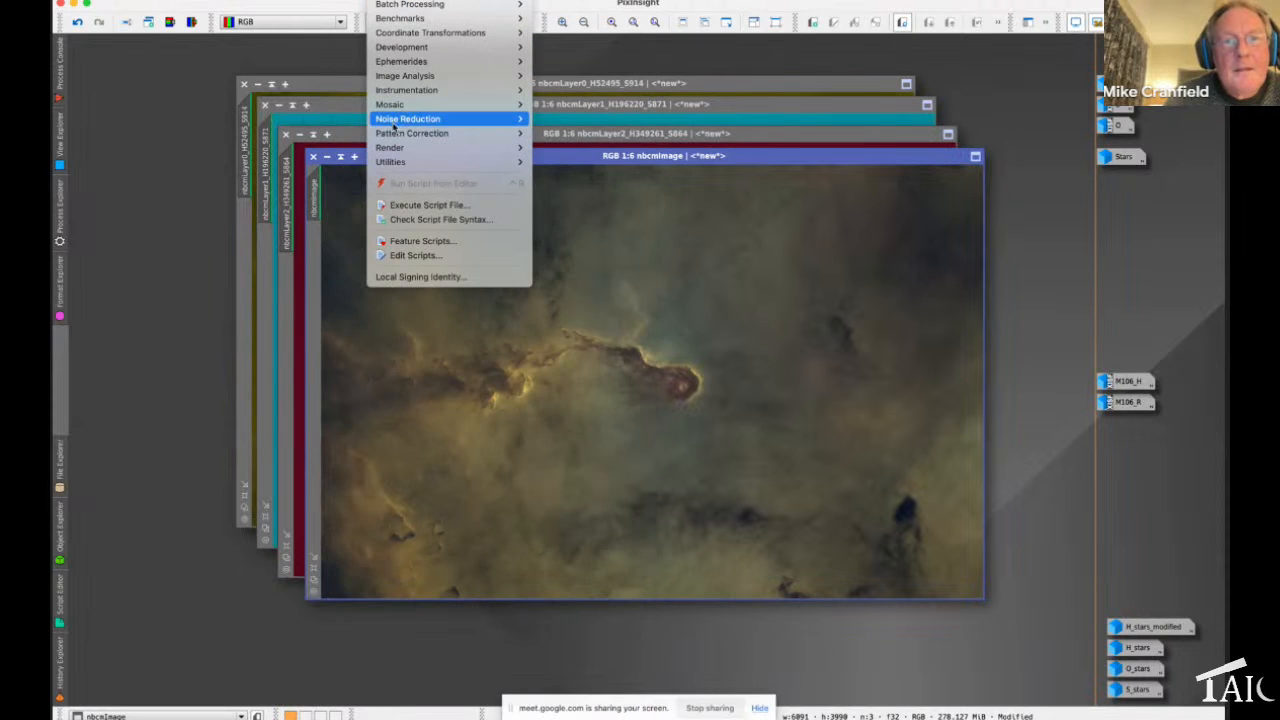
mouse_move(397, 161)
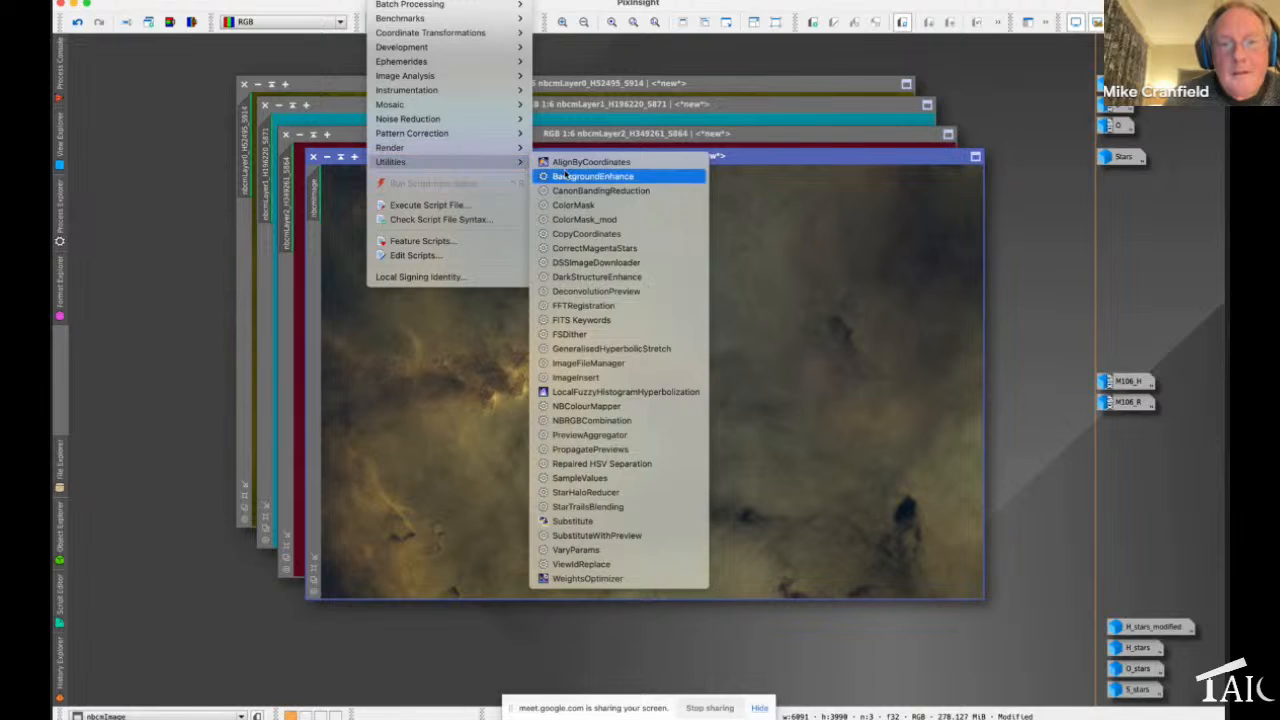
click(590, 407)
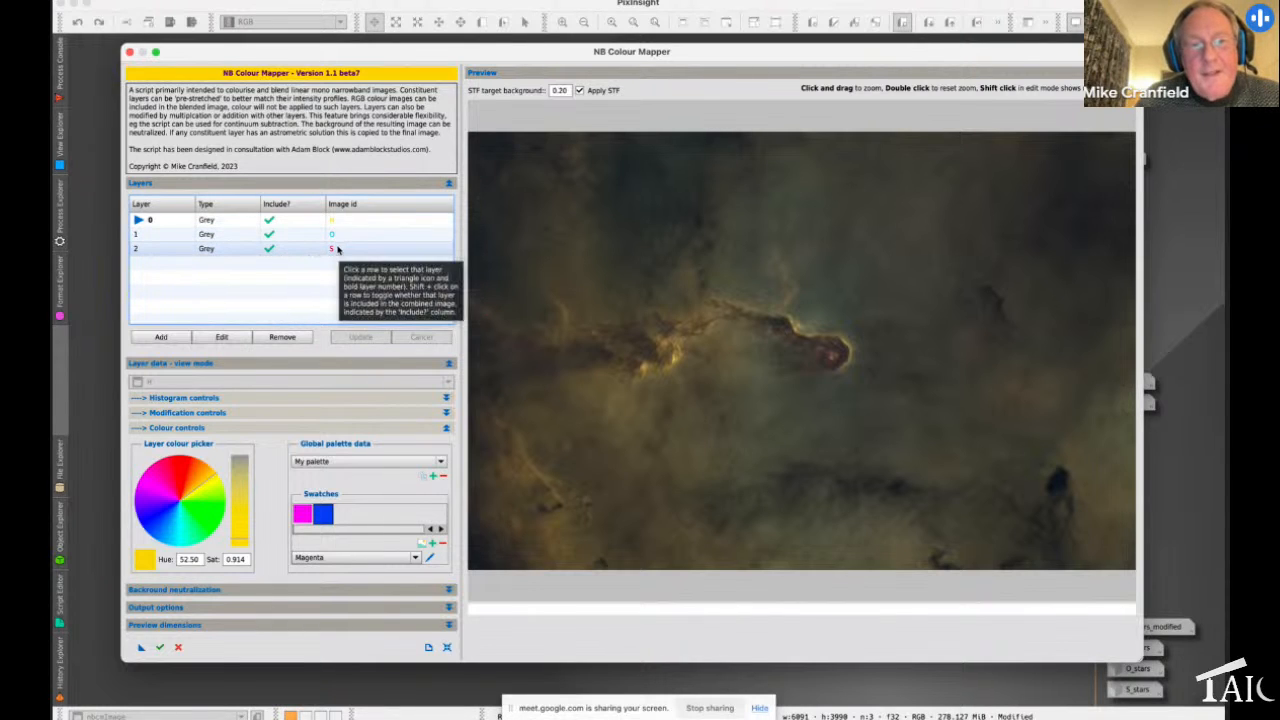
Exclude the H layer from the blended preview and include it again
click(270, 222)
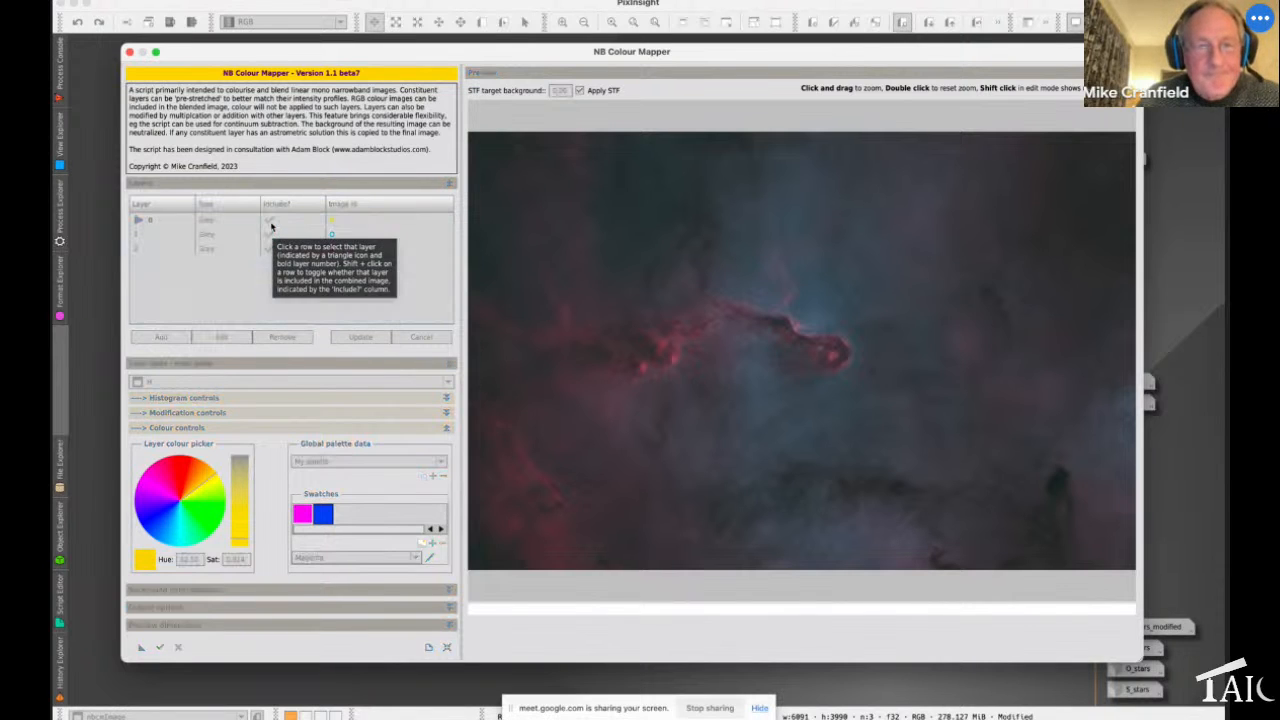
shift+click(269, 221)
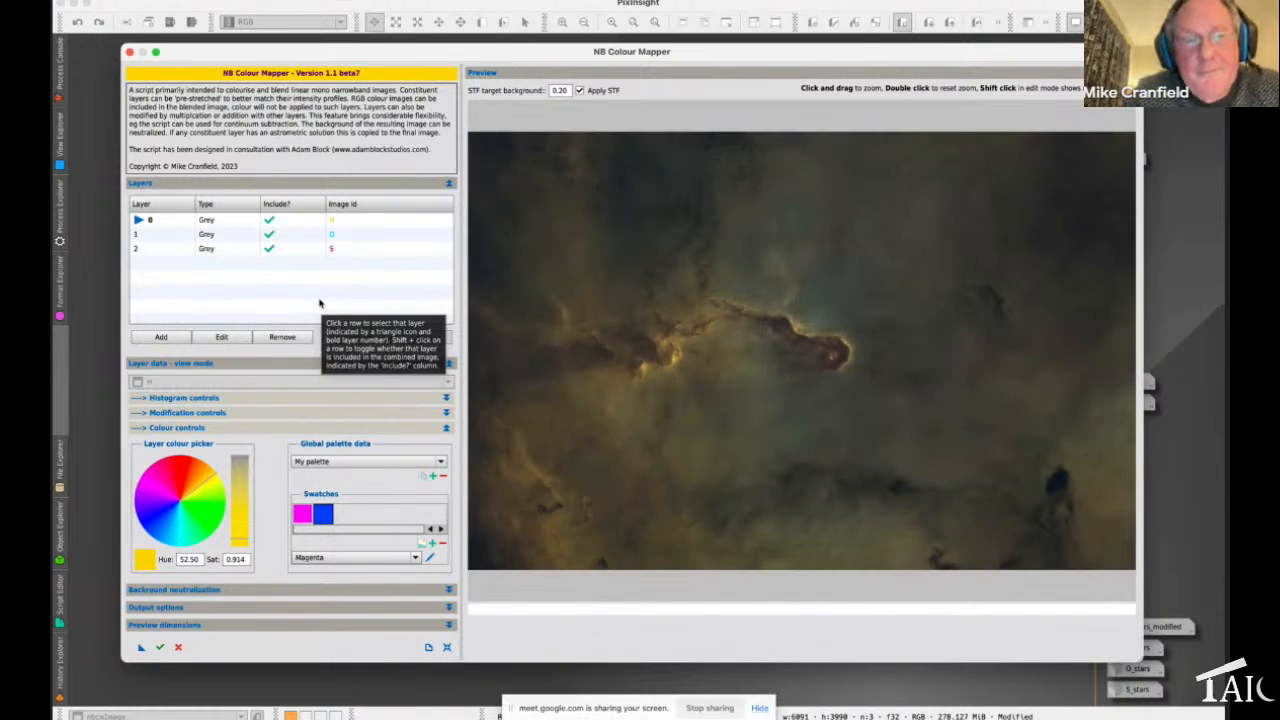
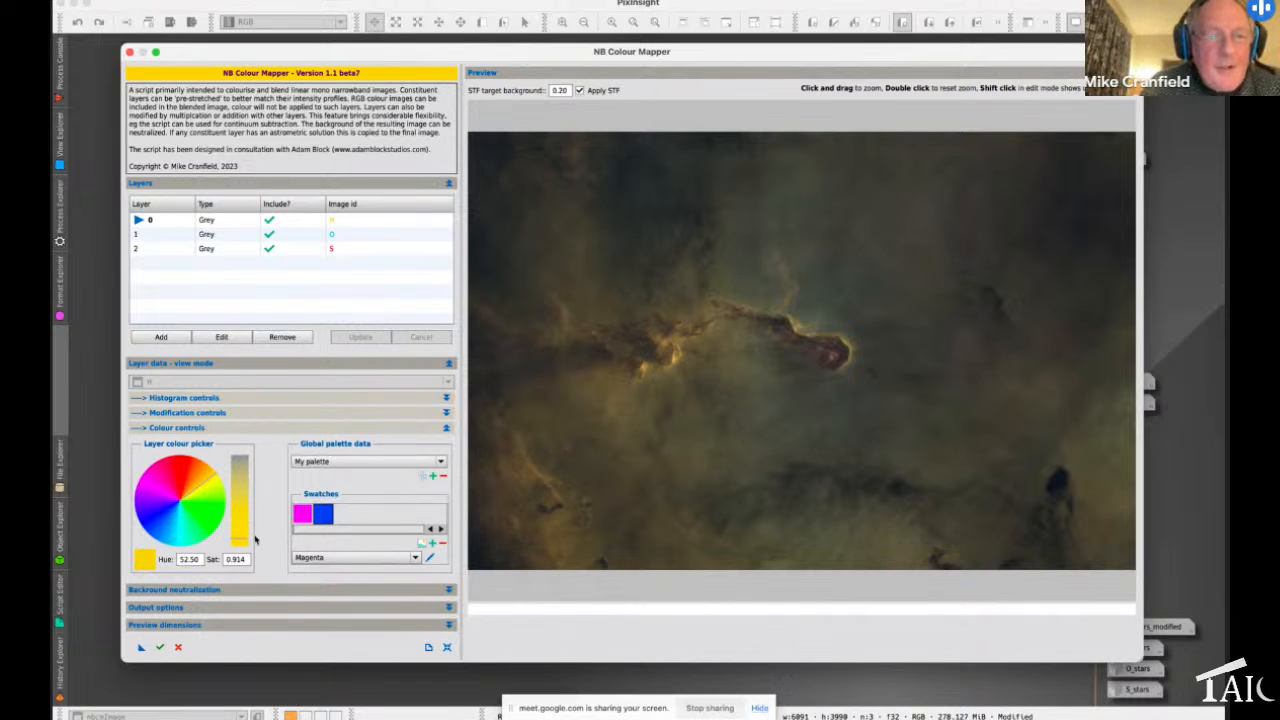
Look at the H layer's histogram controls, and select the O and S layers in the layer list
click(205, 398)
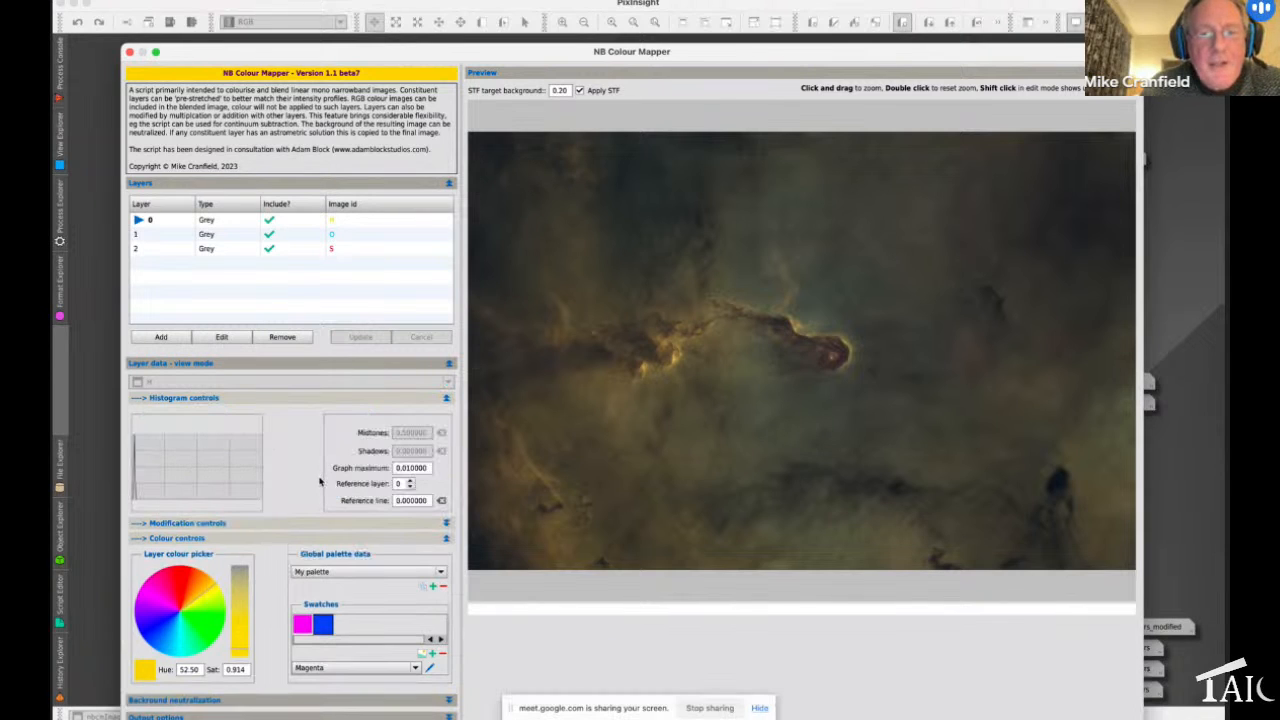
click(267, 399)
click(295, 250)
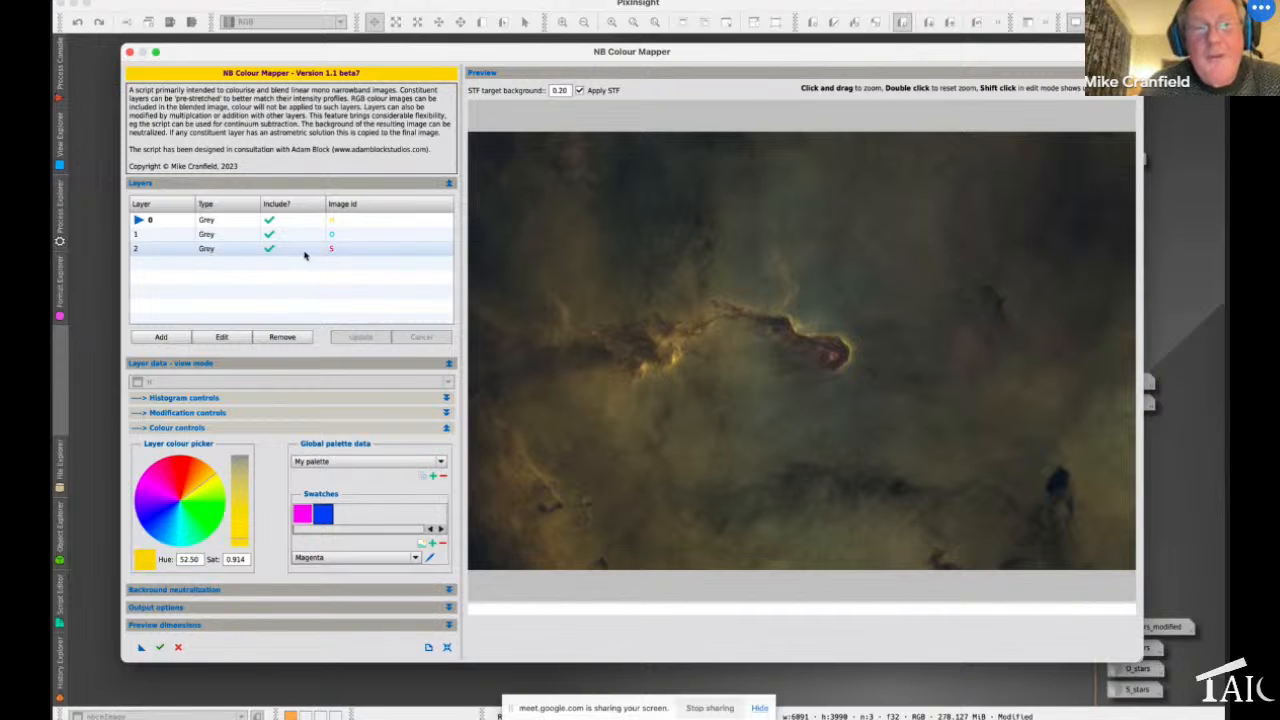
click(337, 235)
click(340, 249)
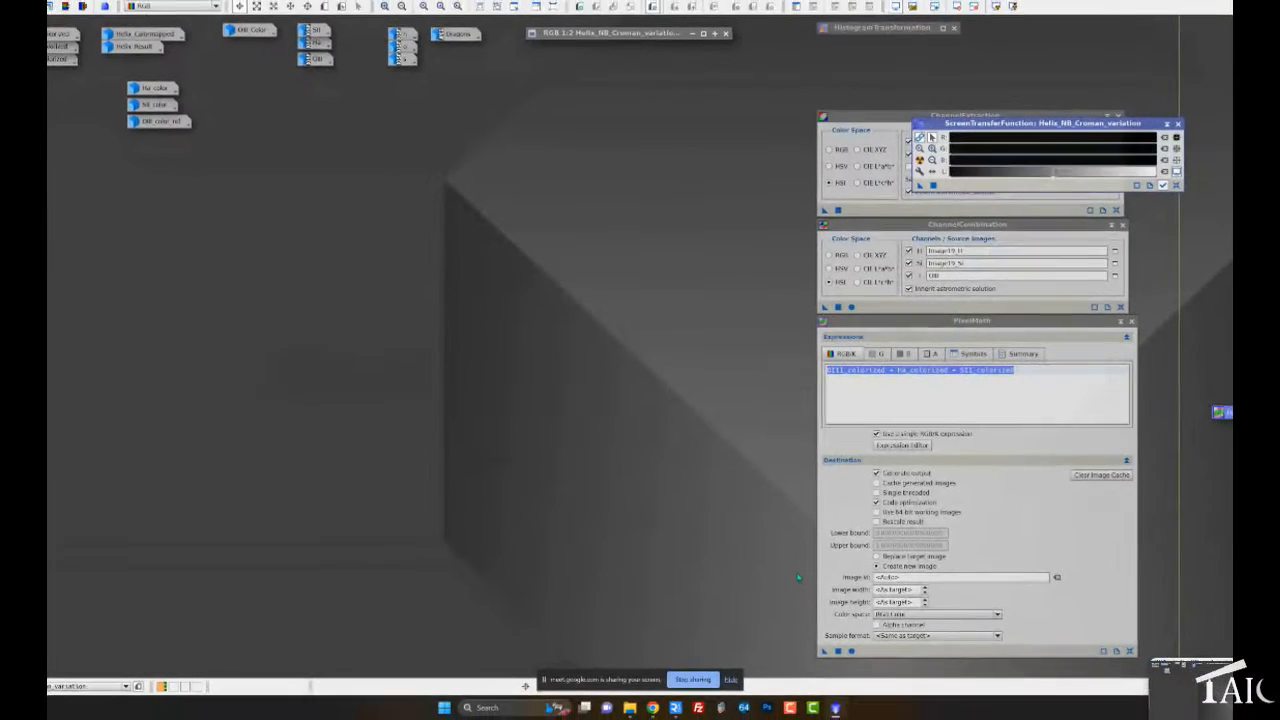
Move the ScreenTransferFunction window aside, restore the iconised h, o and s images and start the NBColourMapper script
drag(996, 130, 1017, 60)
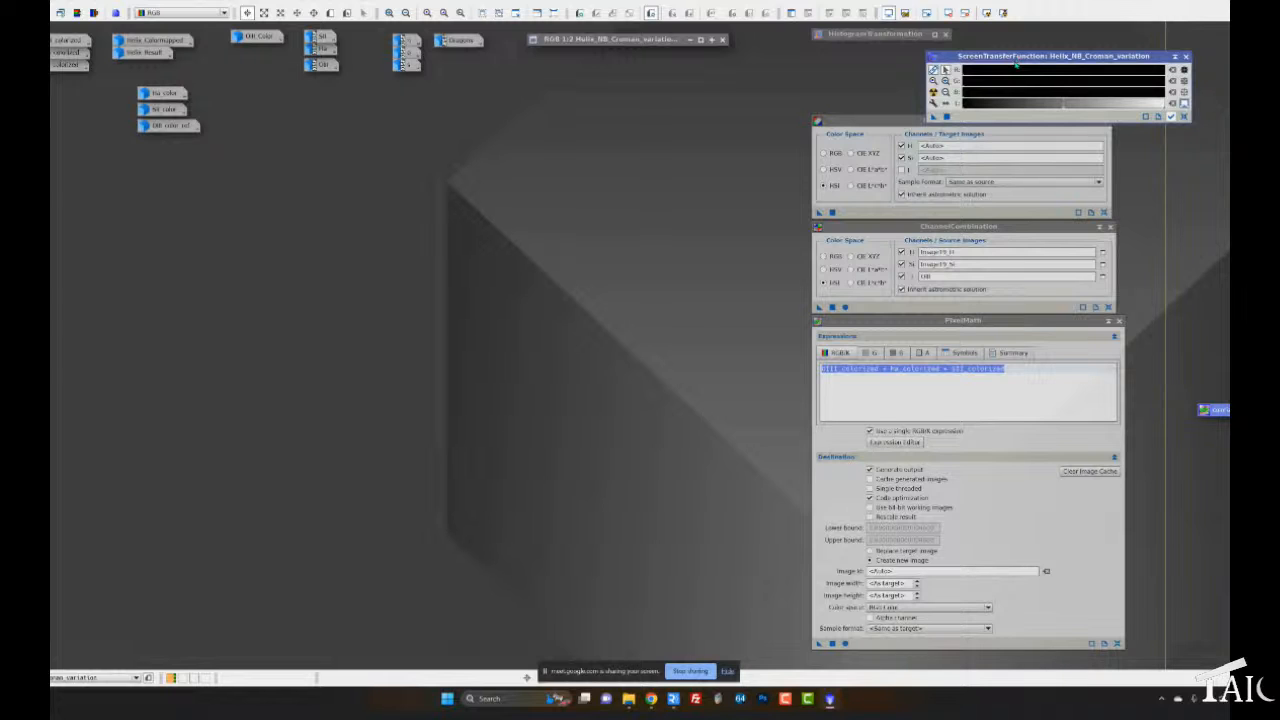
double_click(404, 52)
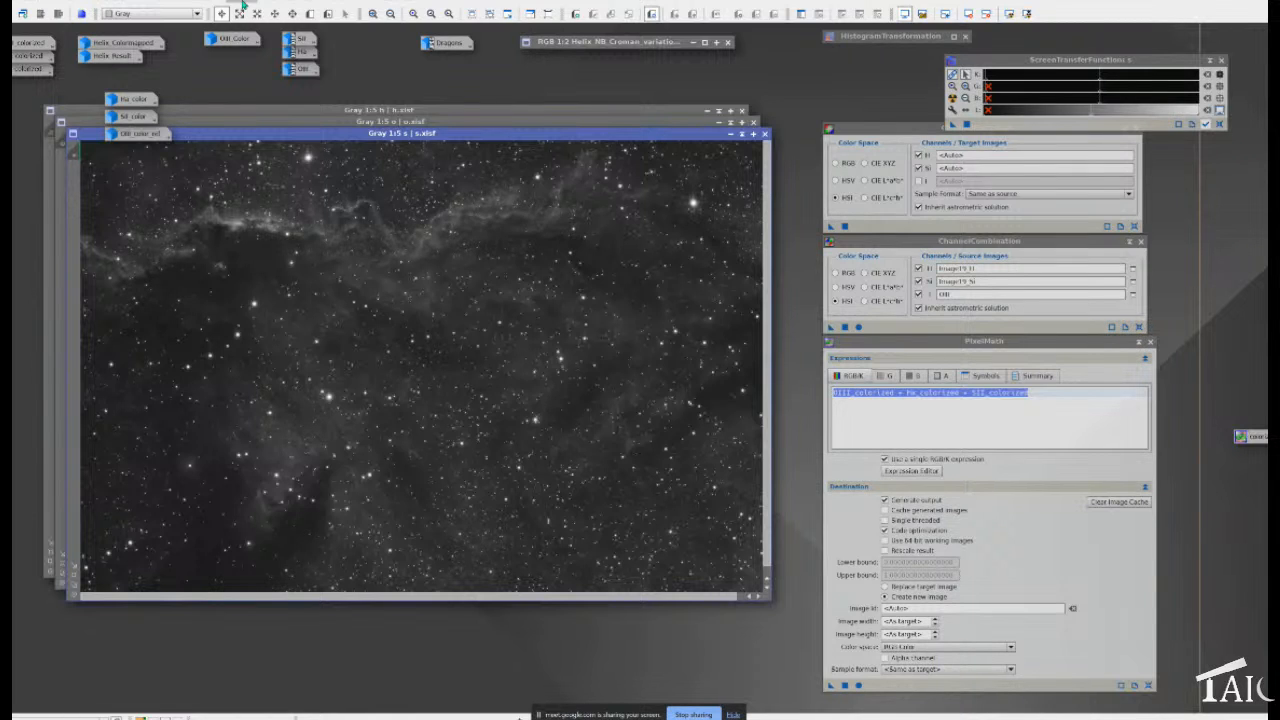
click(197, 4)
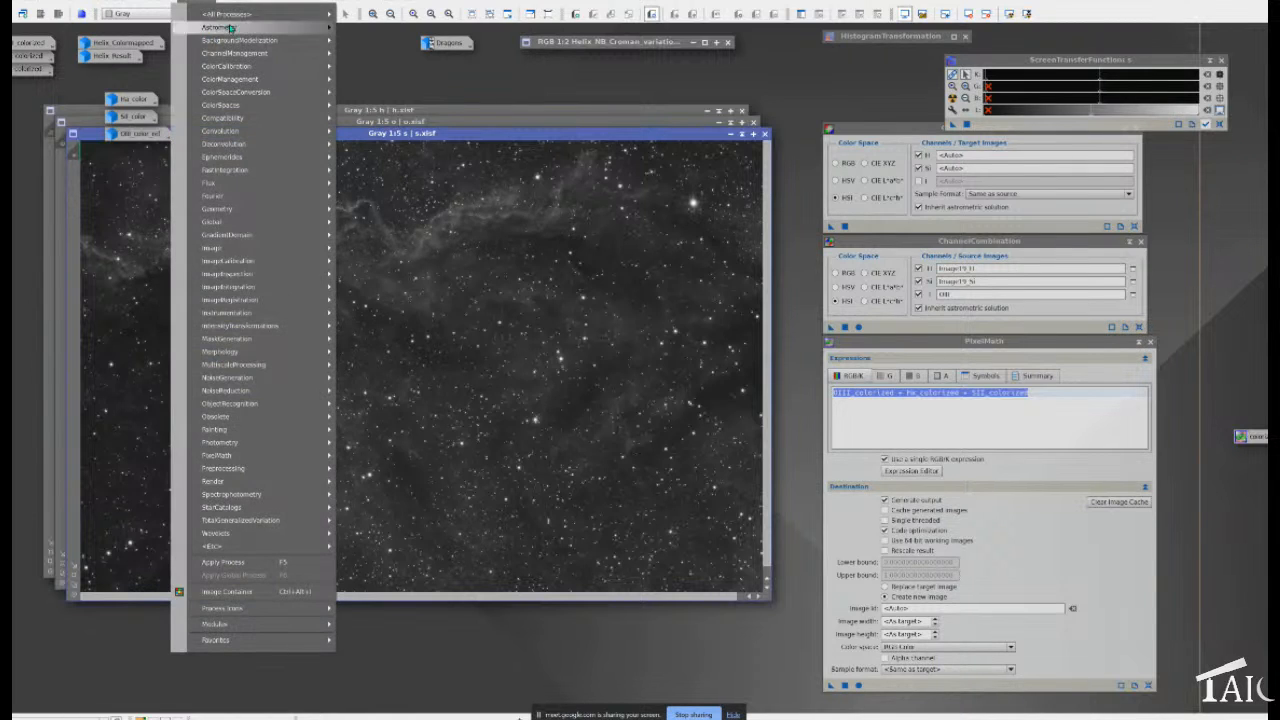
mouse_move(228, 15)
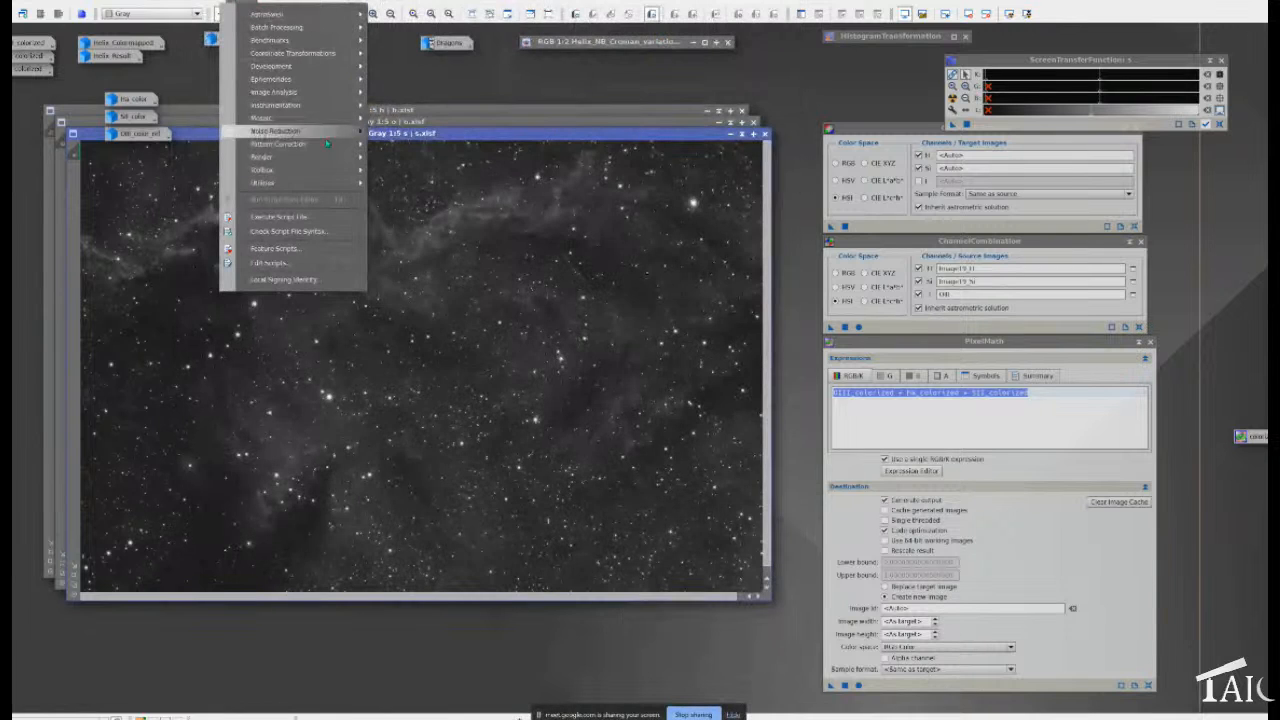
mouse_move(335, 185)
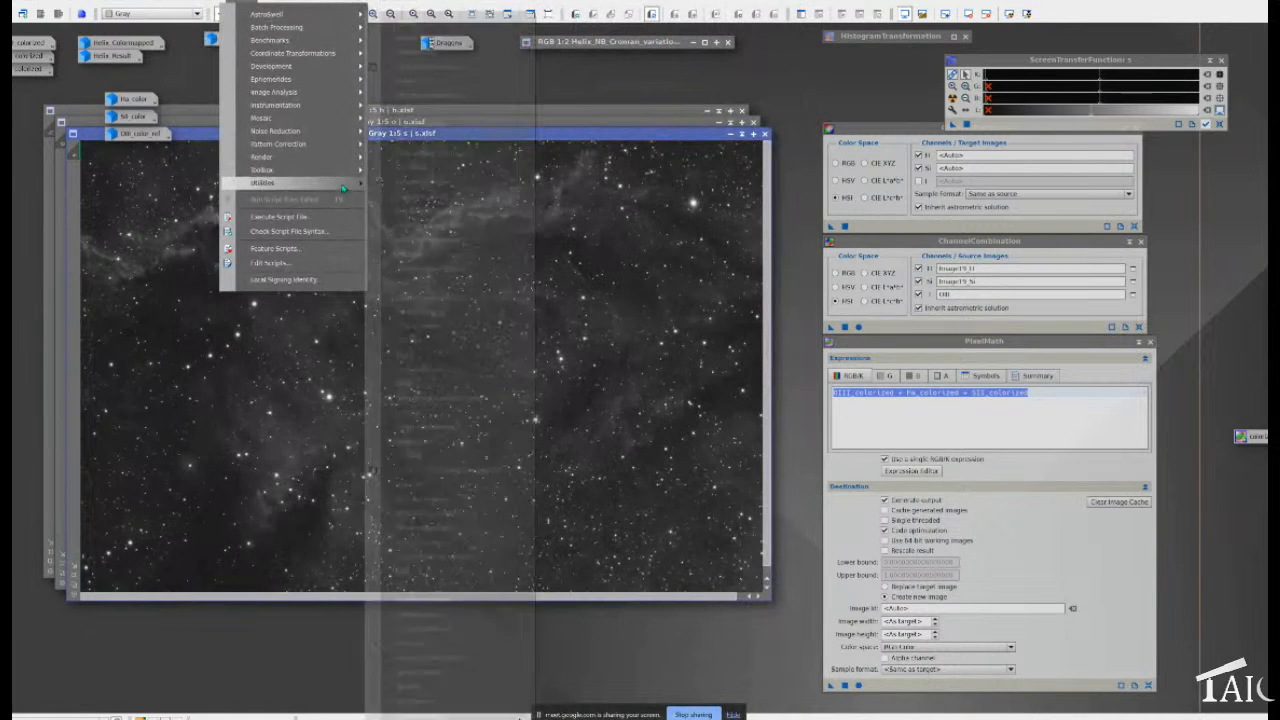
click(470, 499)
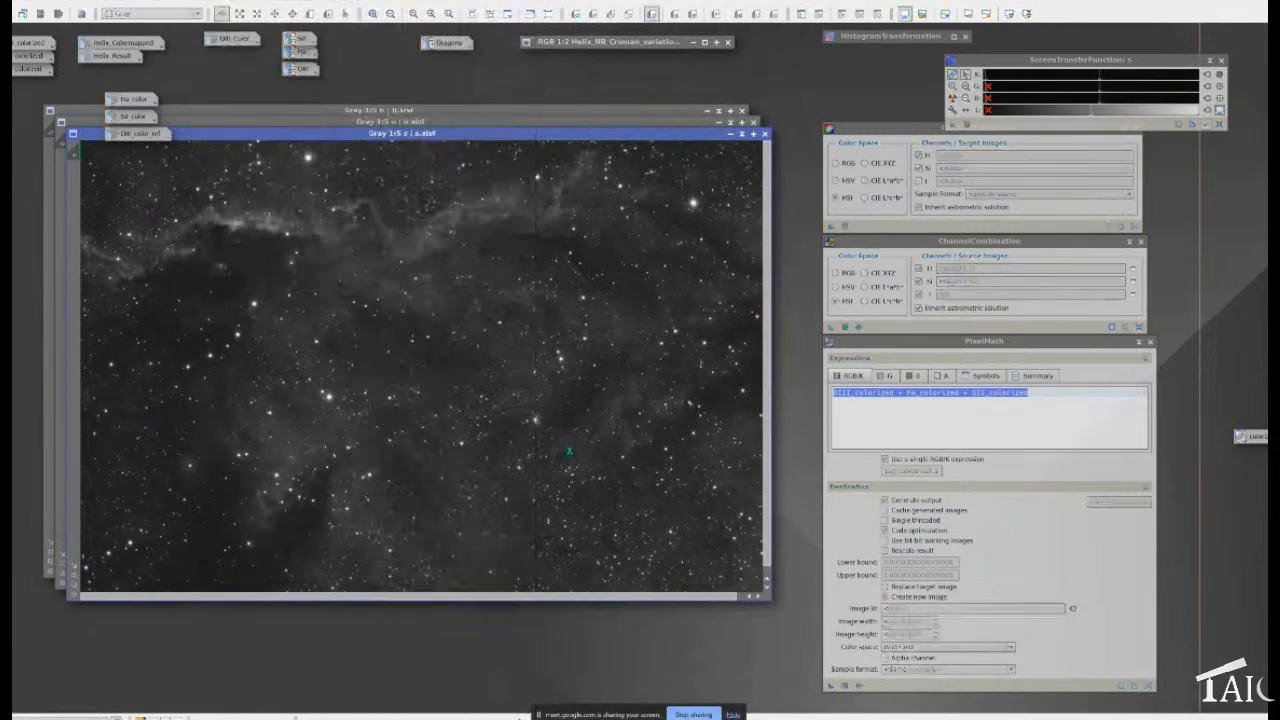
drag(592, 98, 538, 95)
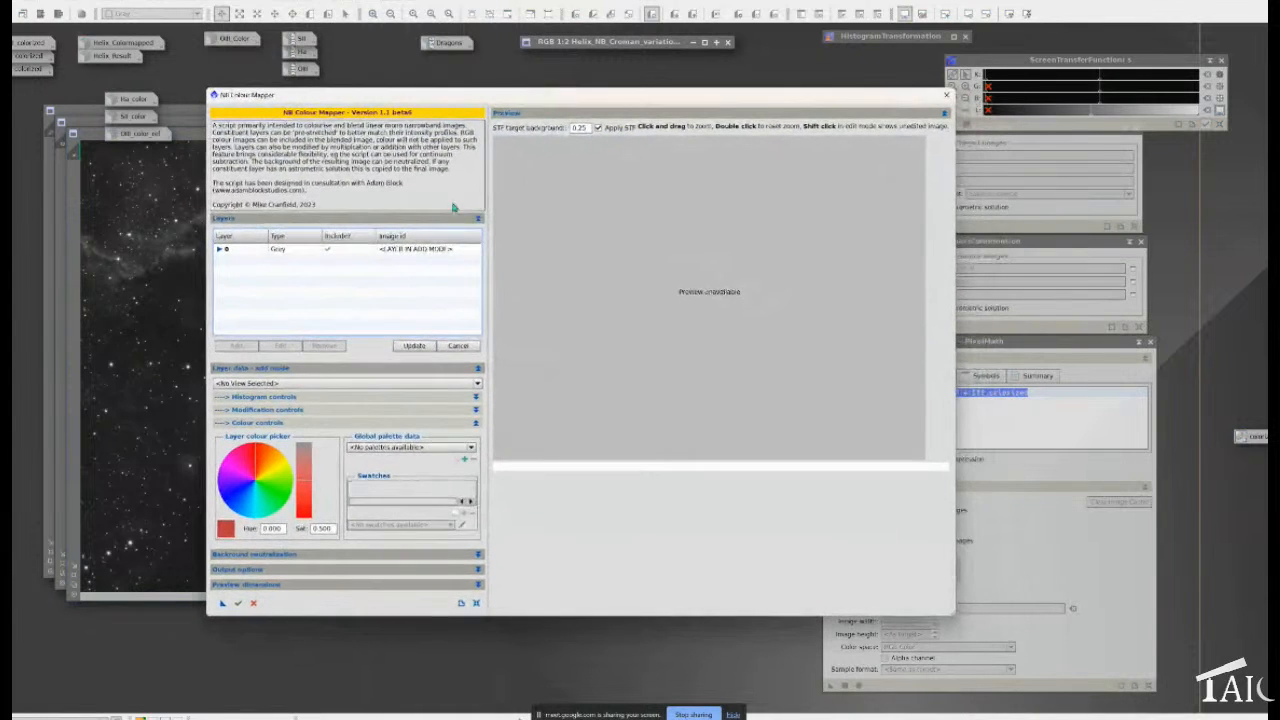
Choose the h image as the source view for the new layer 0
click(247, 385)
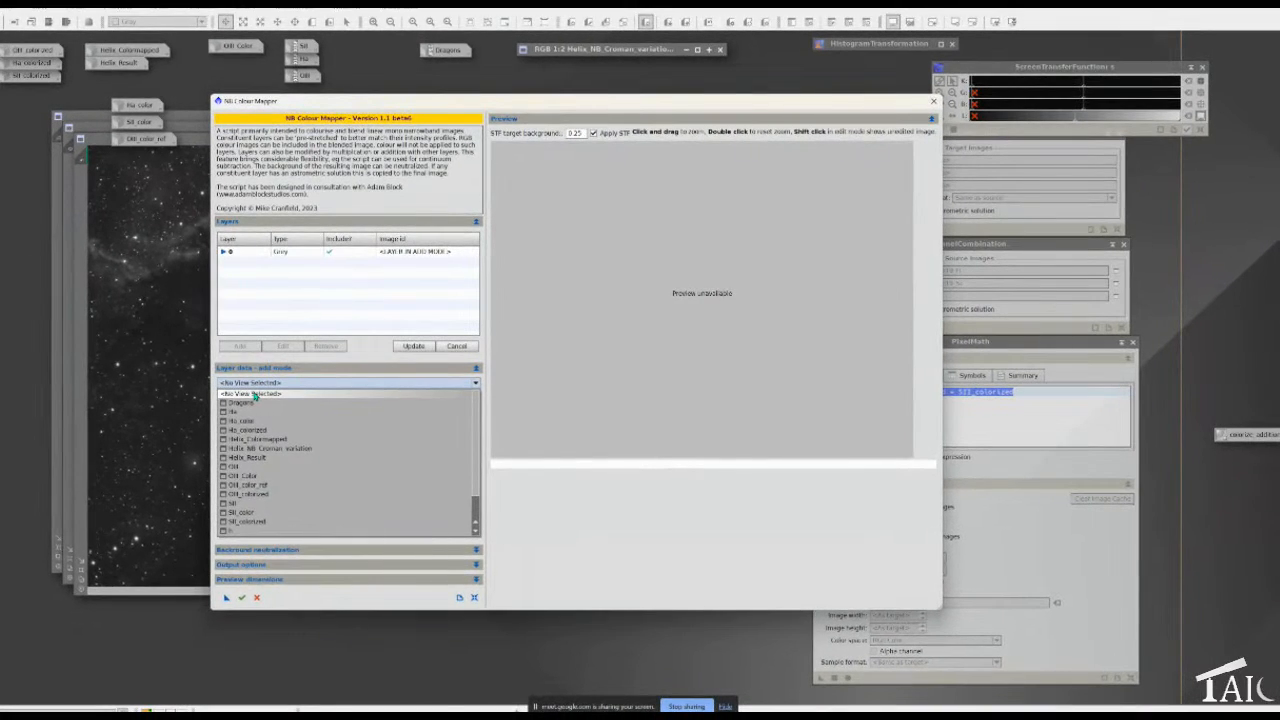
scroll(252, 512, down, 1)
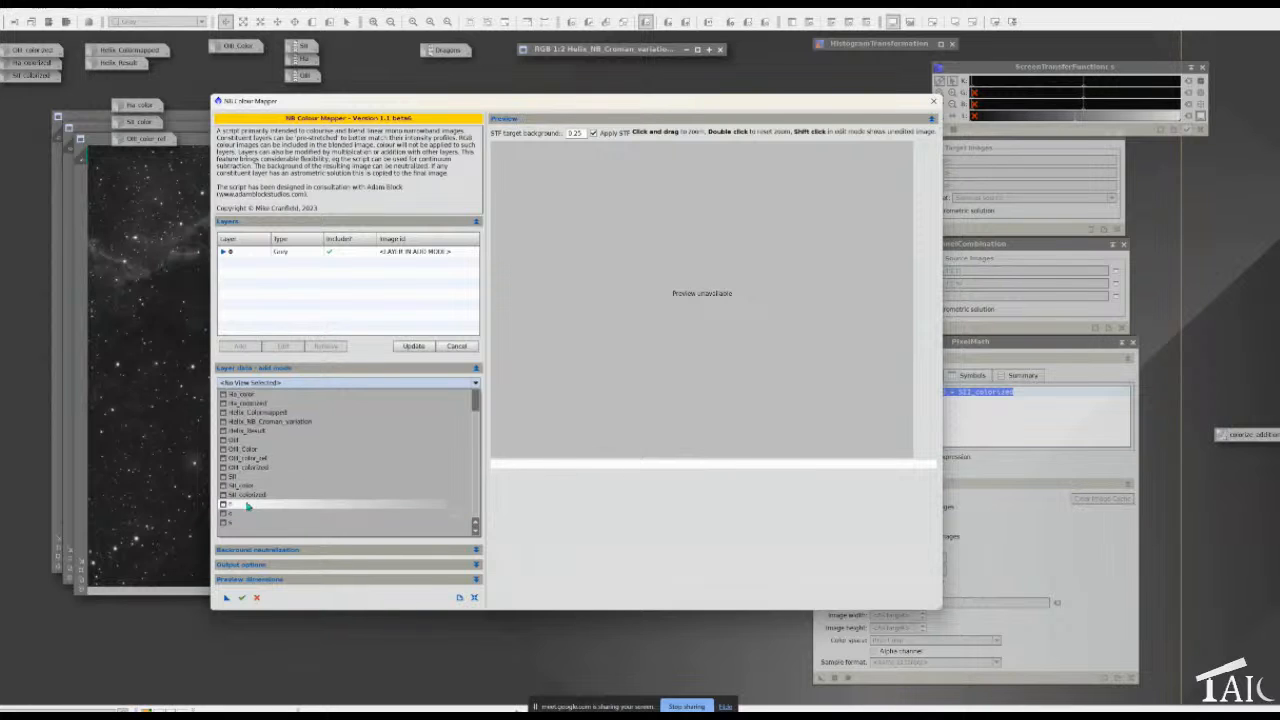
click(248, 506)
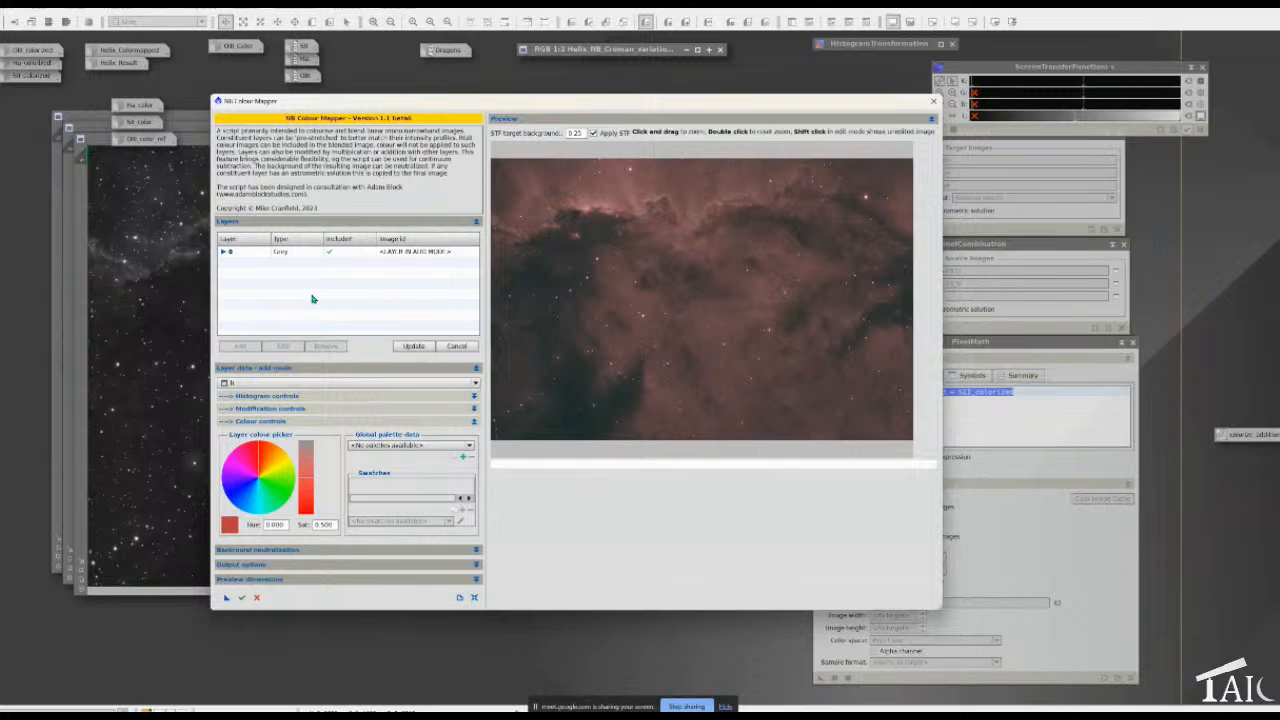
Set the h layer's saturation to 1 and its hue to about 33, an orange, and commit the layer
double_click(330, 524)
text(1)
click(269, 526)
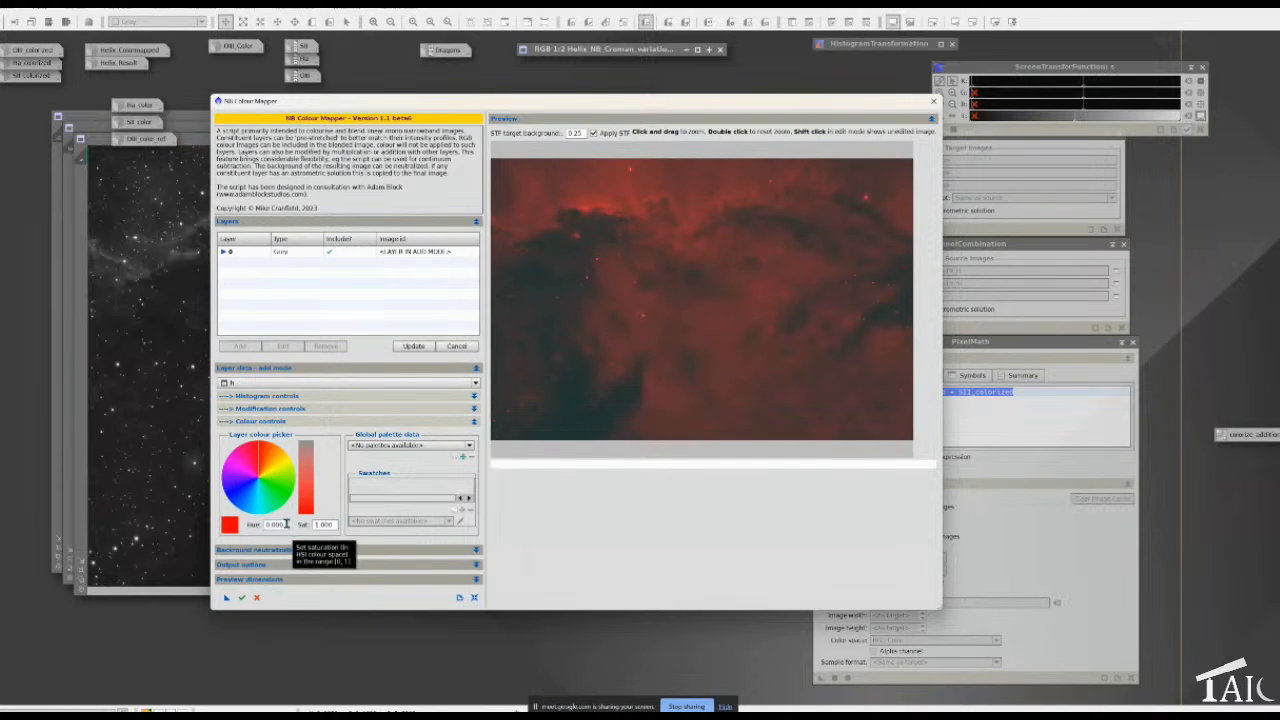
drag(286, 524, 267, 524)
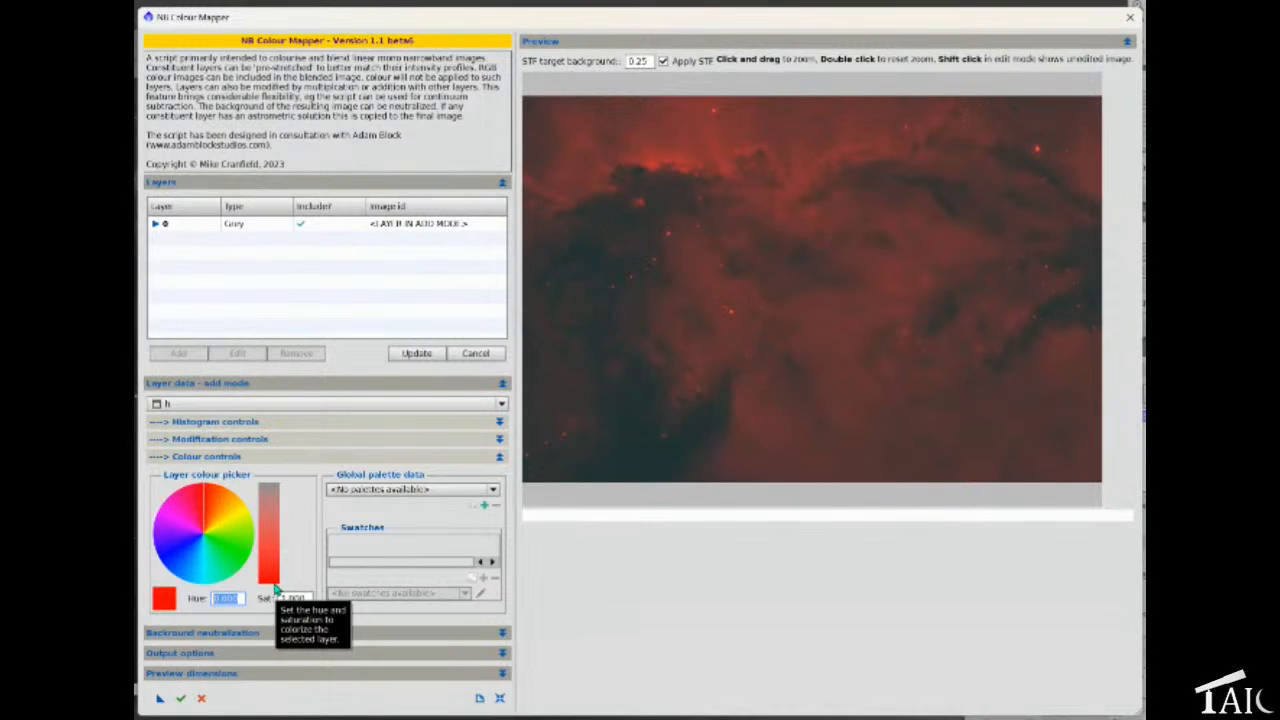
click(236, 508)
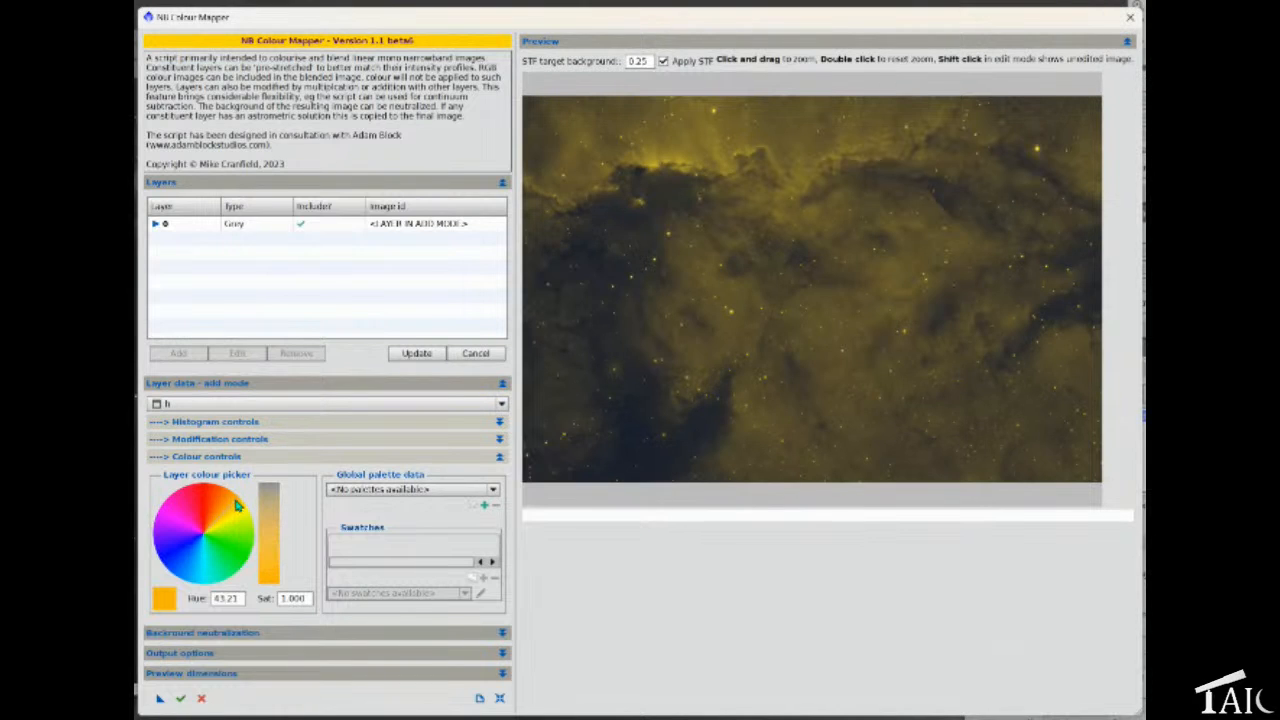
click(237, 506)
click(231, 499)
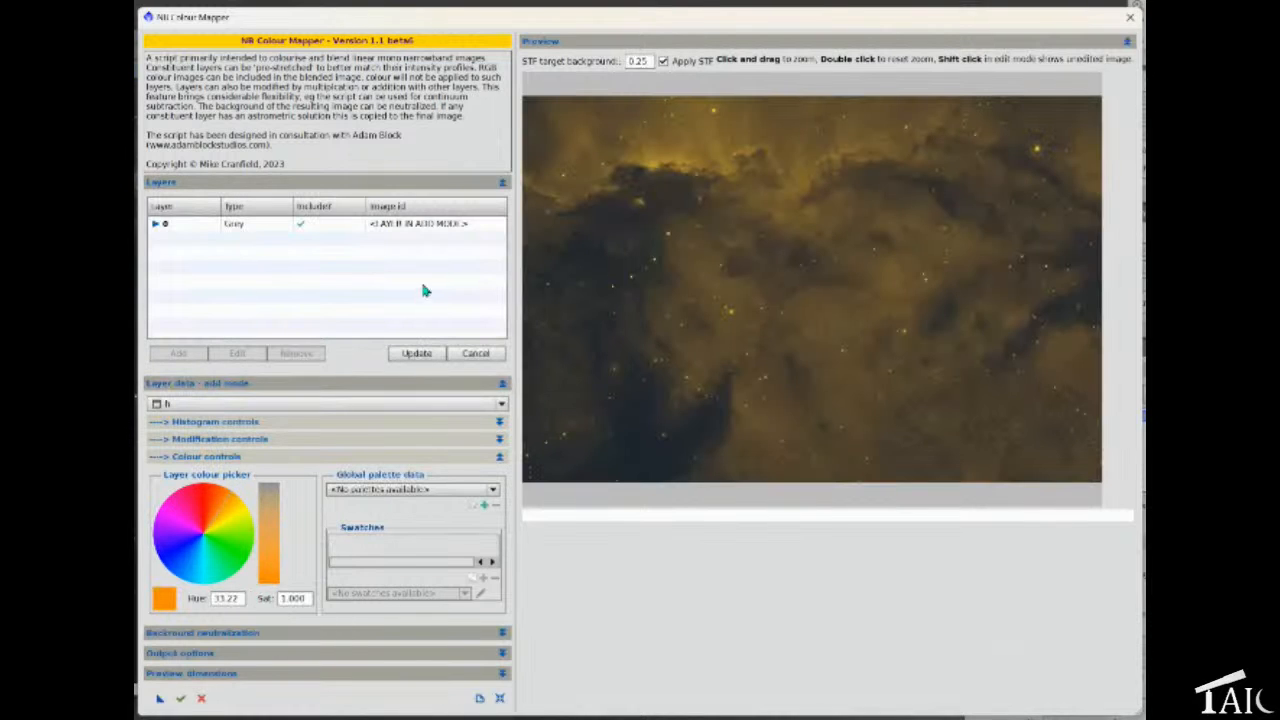
click(416, 353)
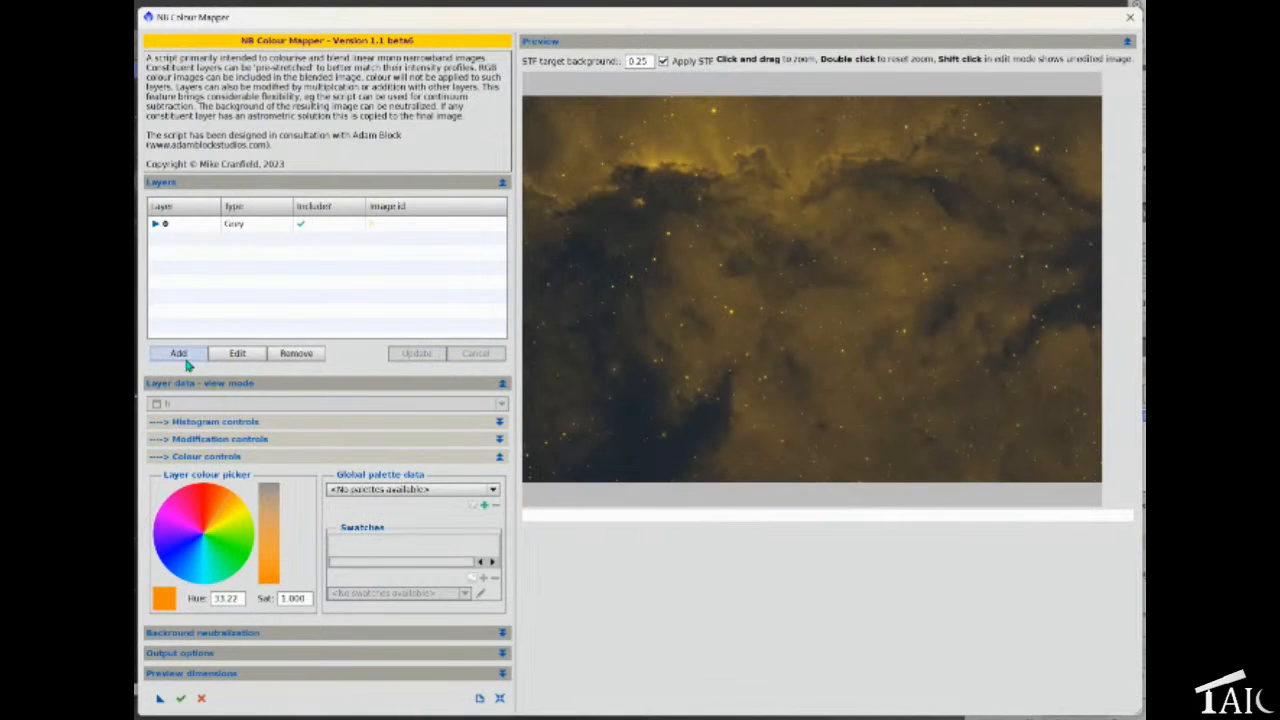
Add a second layer from the o image and set its saturation to 1
click(175, 353)
click(211, 404)
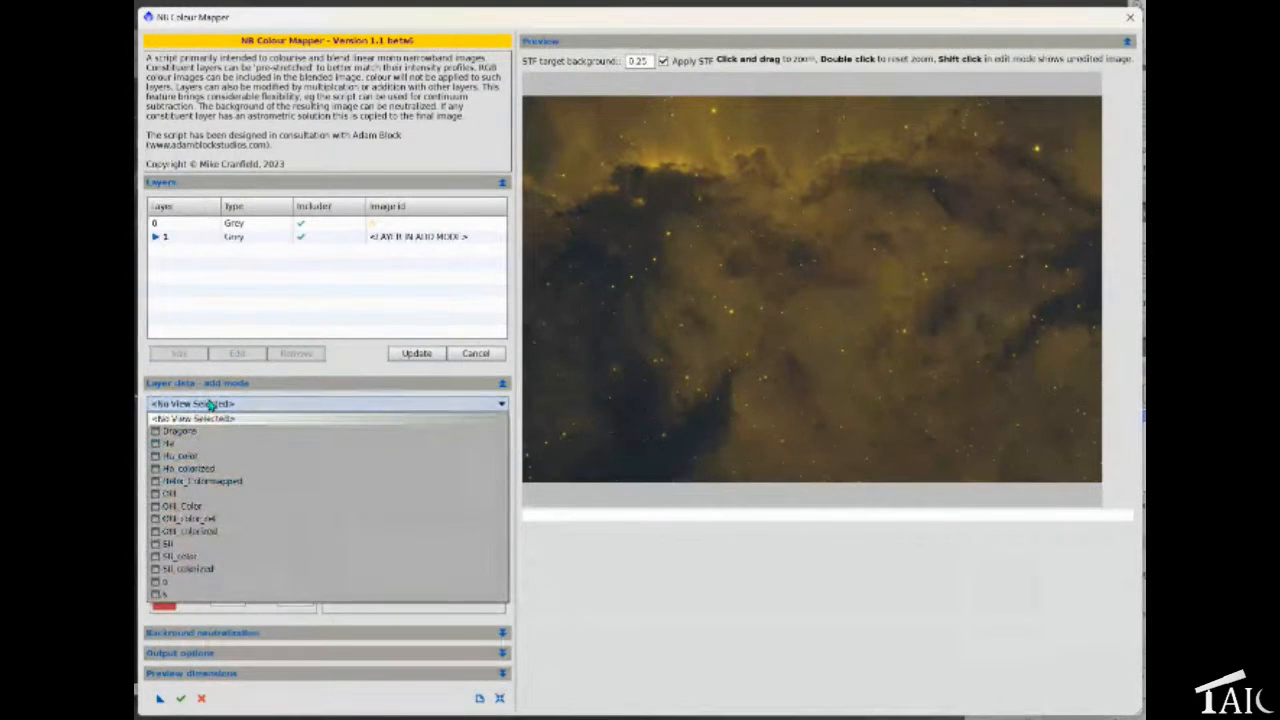
click(223, 587)
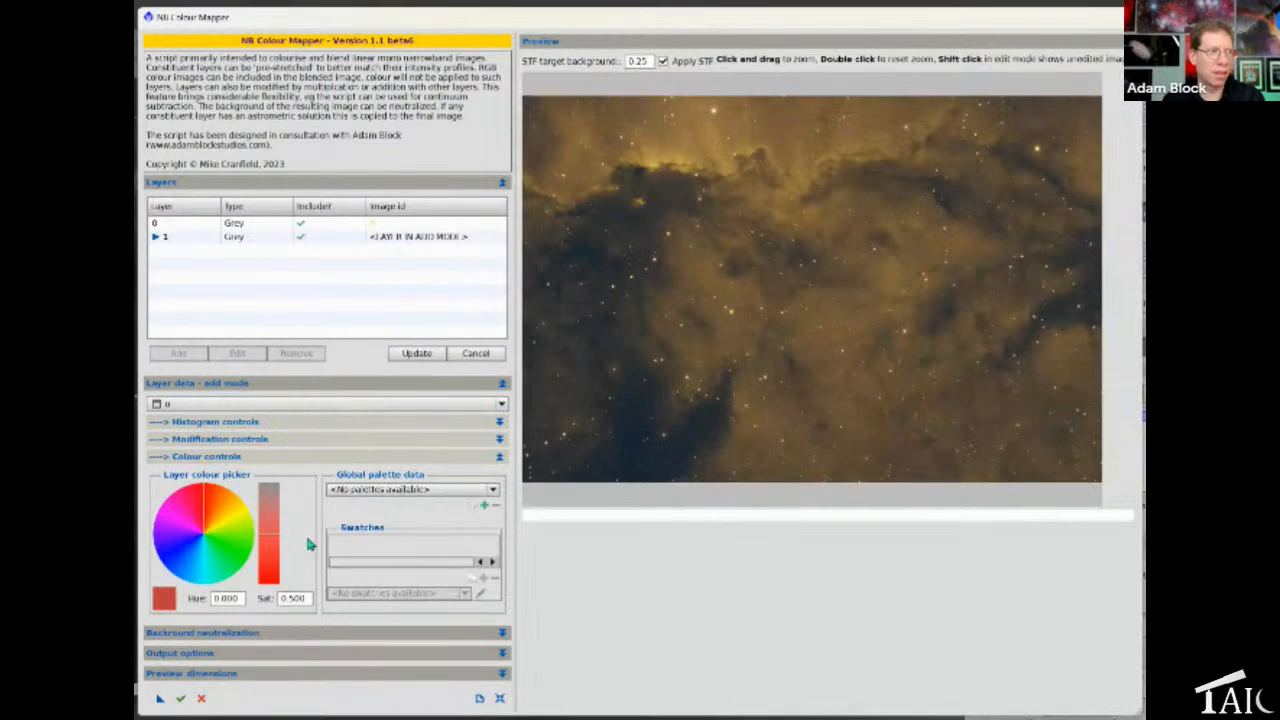
click(296, 598)
text(1)
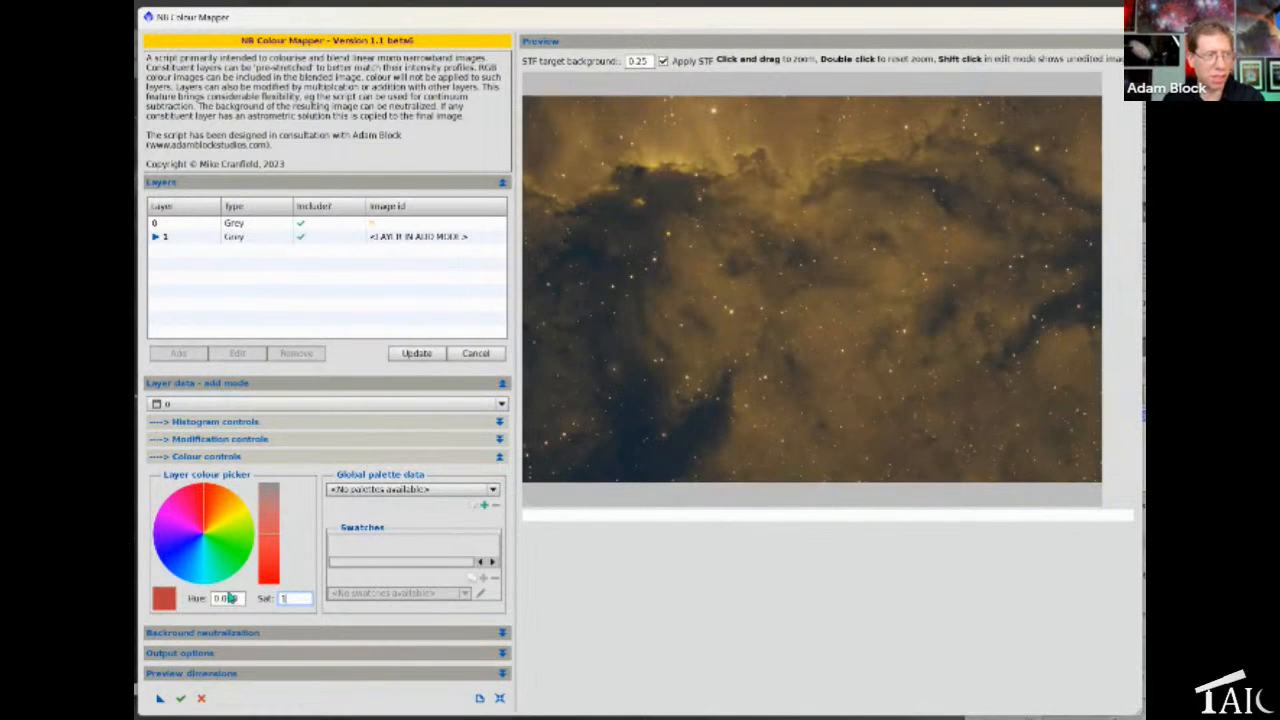
key(Return)
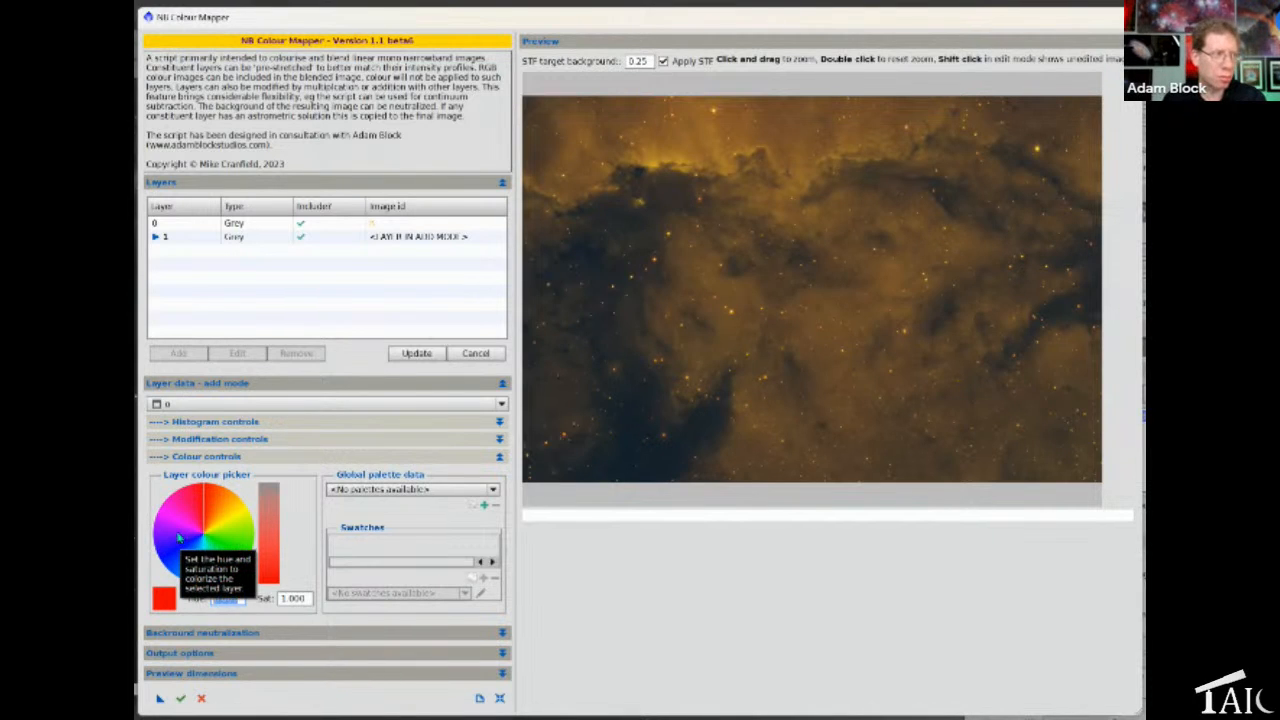
Choose a blue for the o layer by setting its hue to 217
click(180, 538)
click(187, 559)
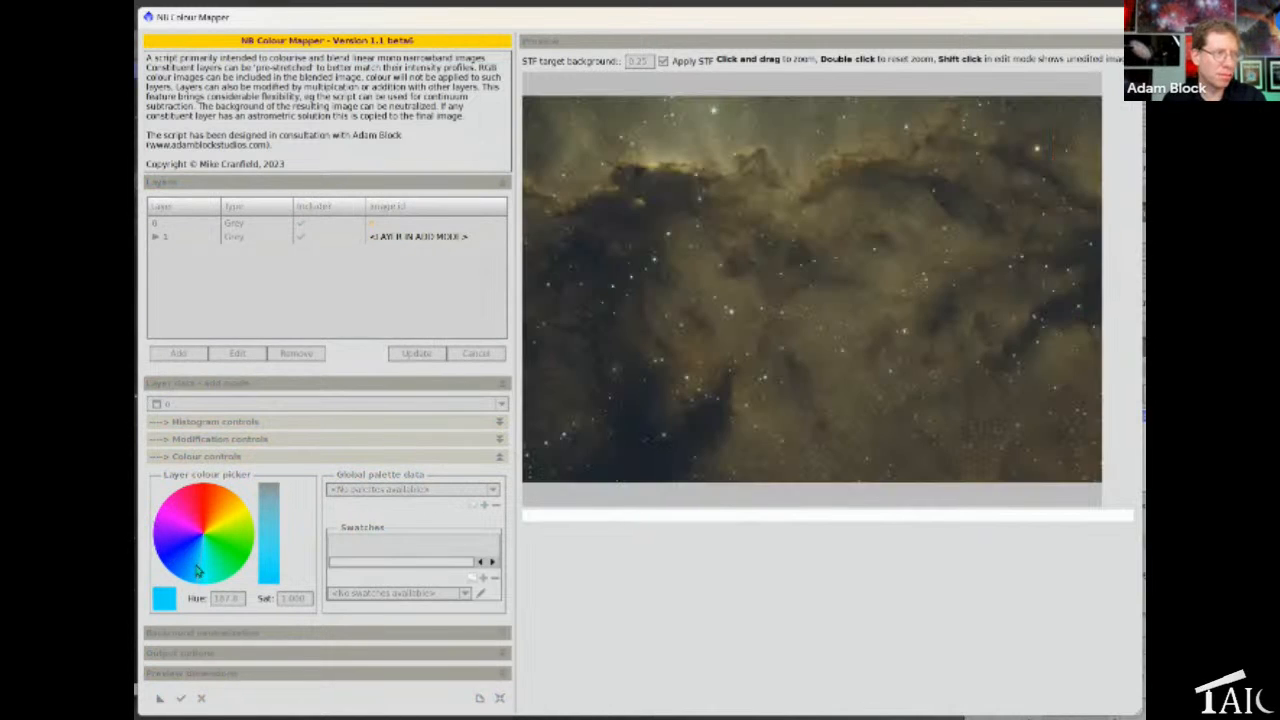
click(197, 572)
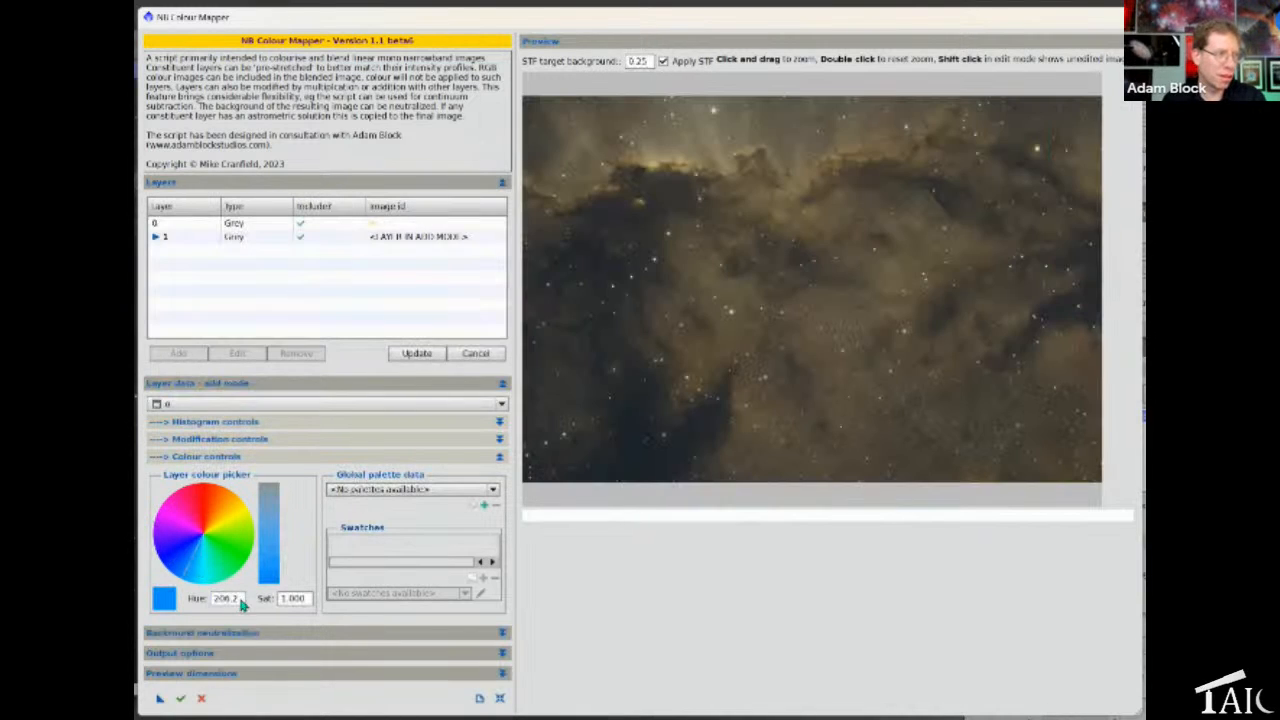
double_click(216, 598)
text(217)
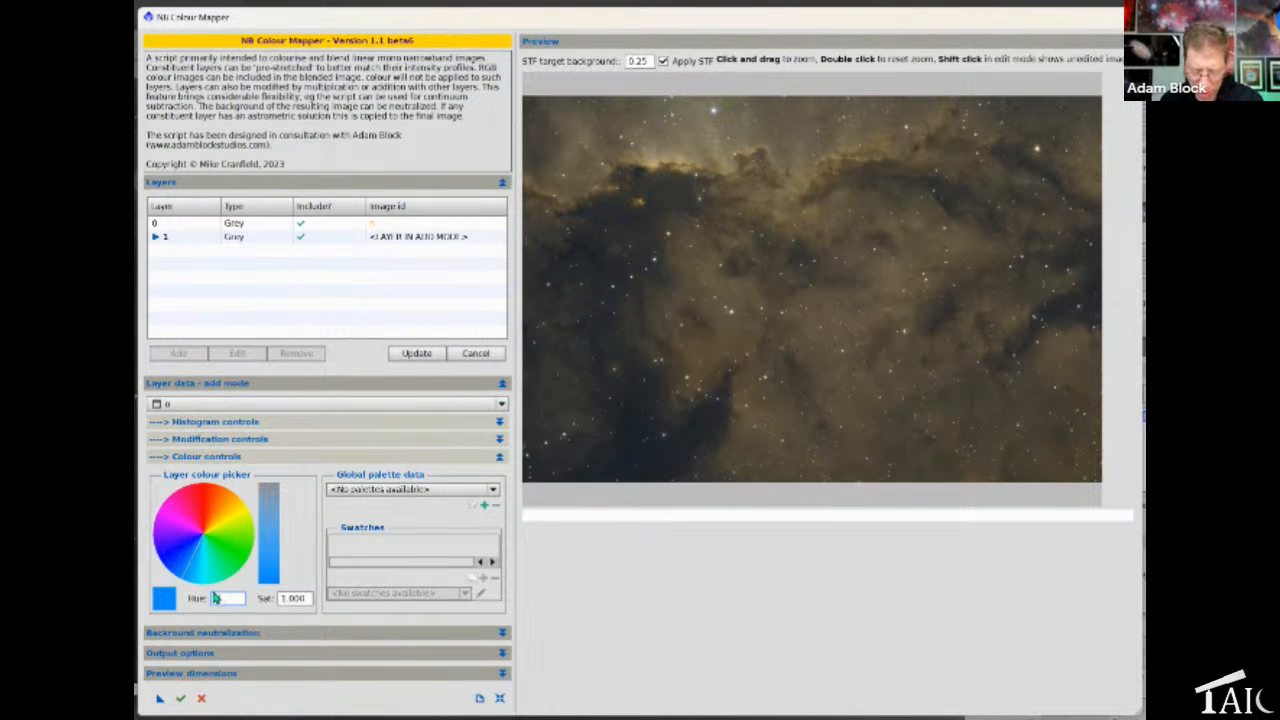
key(Return)
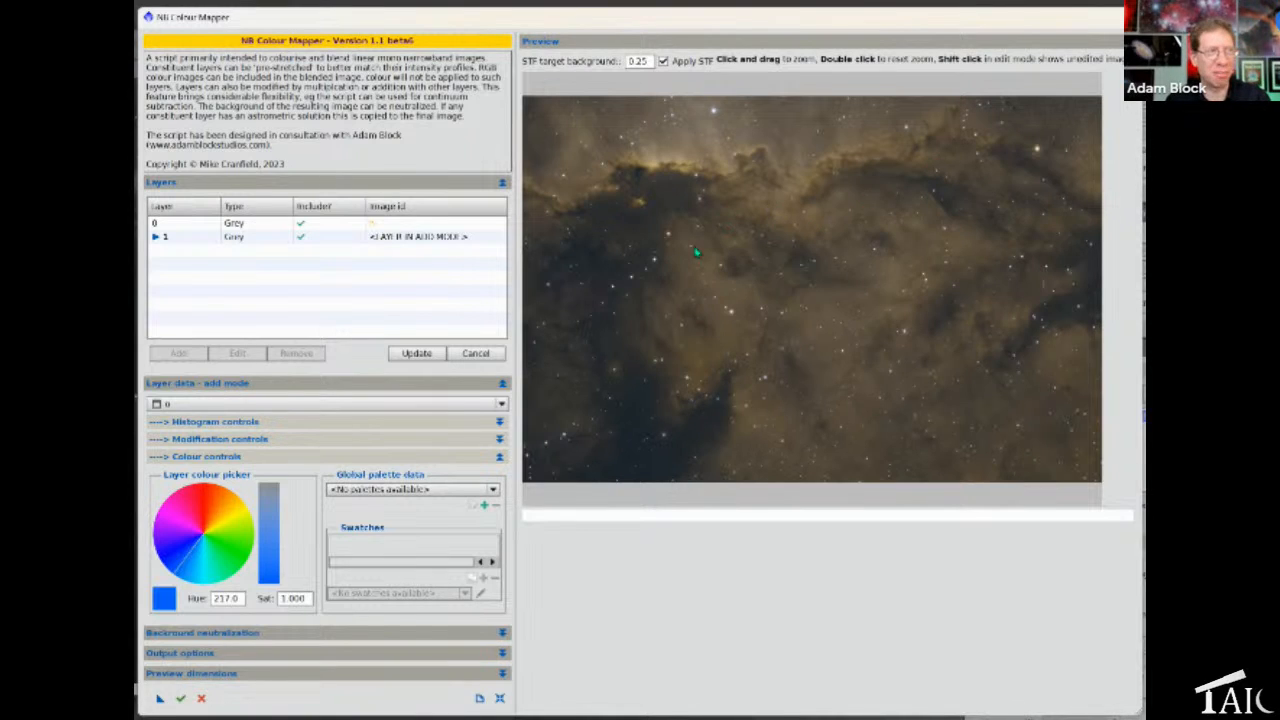
Commit the o layer, exclude the h layer from the blended preview and include it again
click(266, 224)
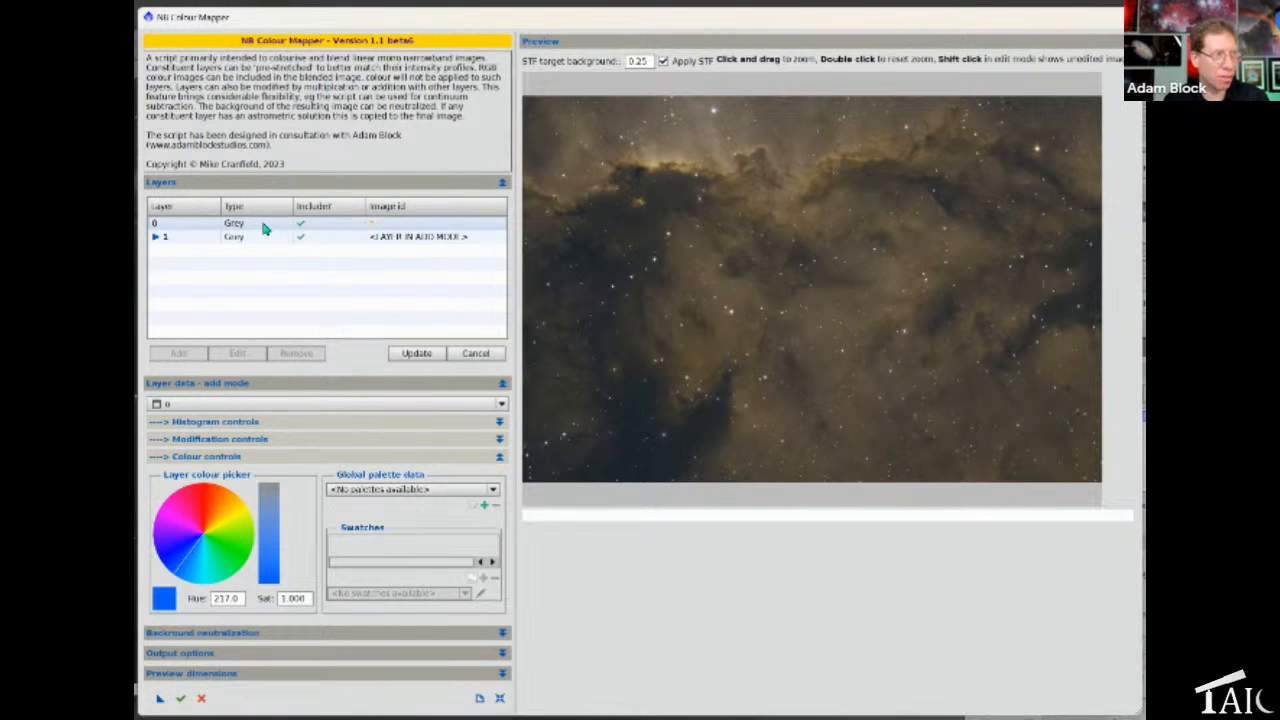
click(313, 228)
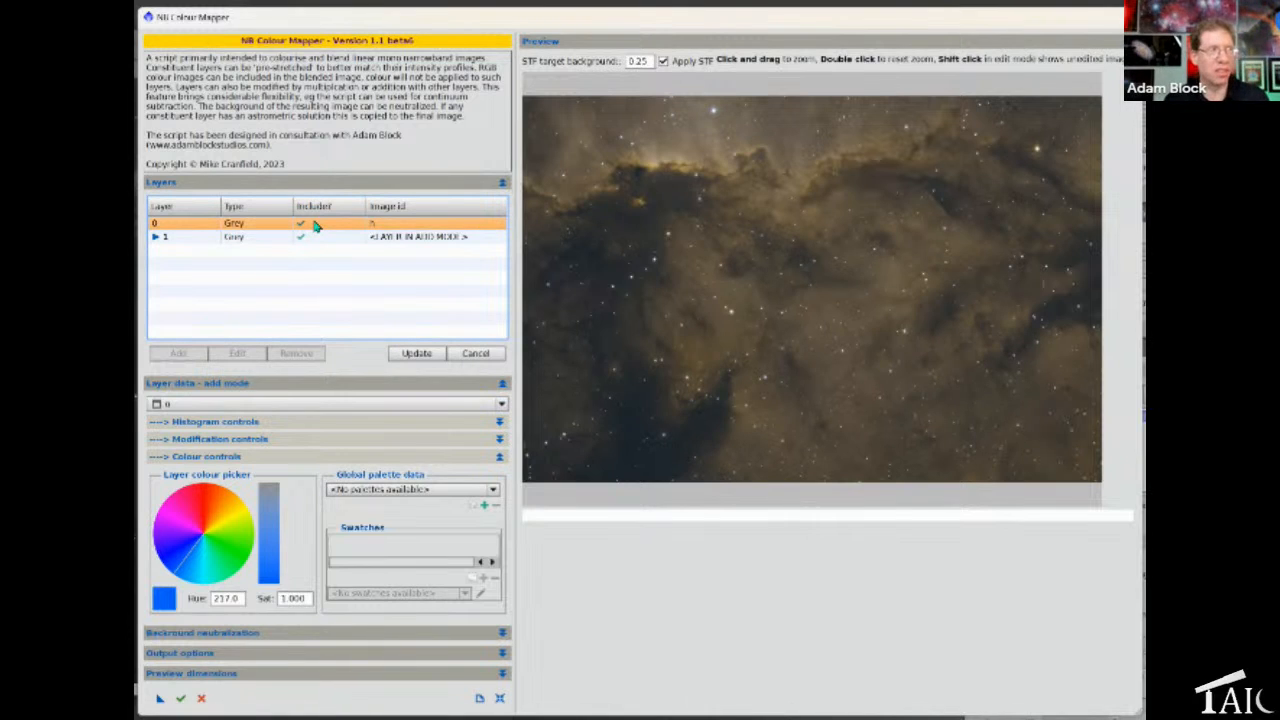
click(416, 353)
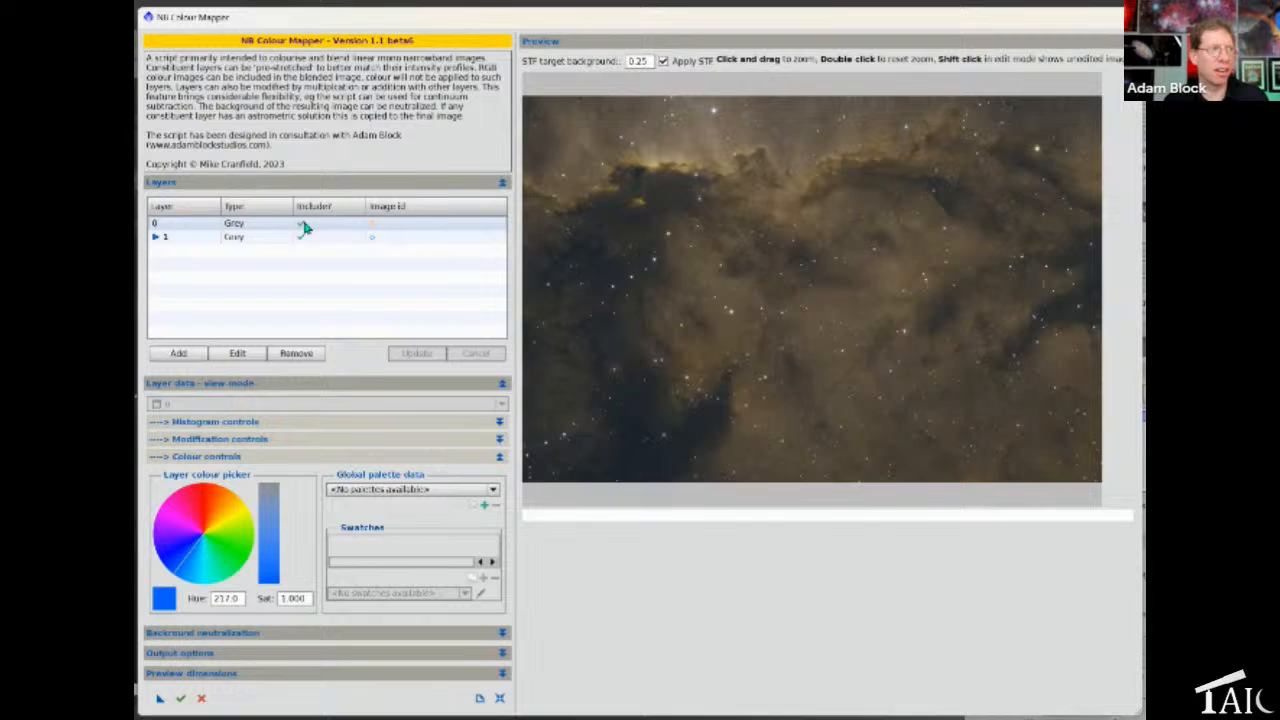
click(301, 224)
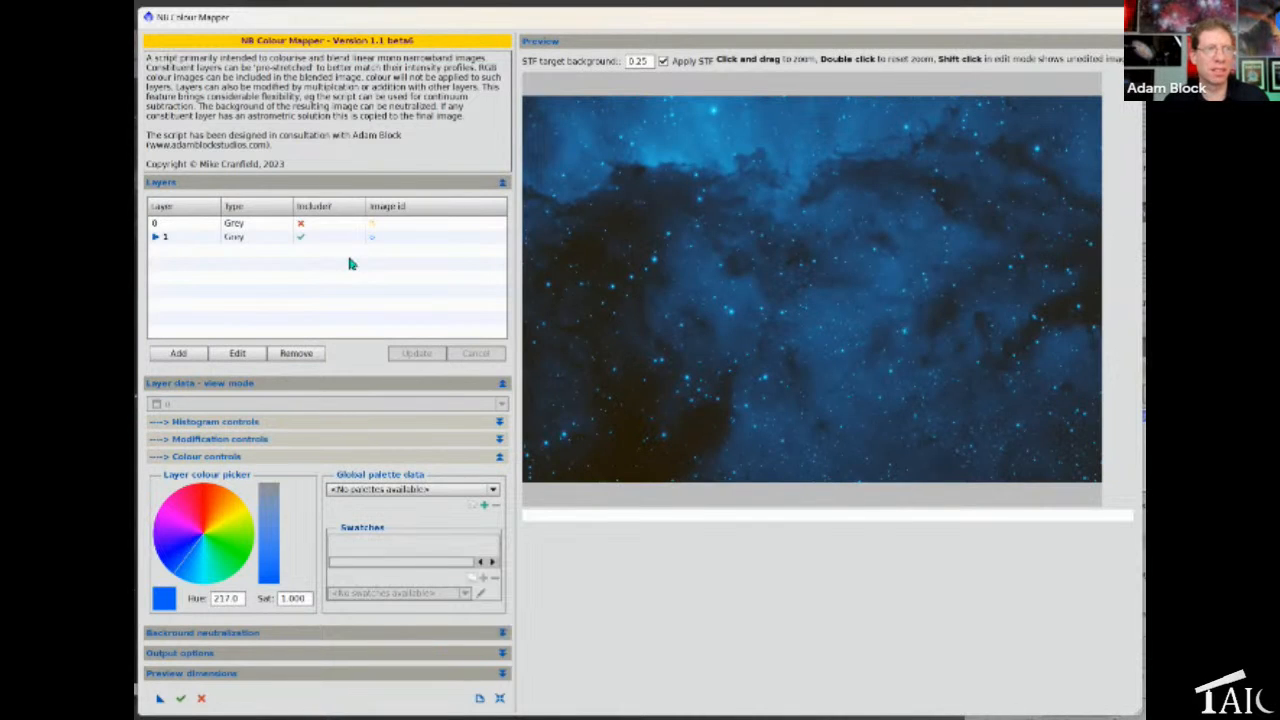
click(301, 223)
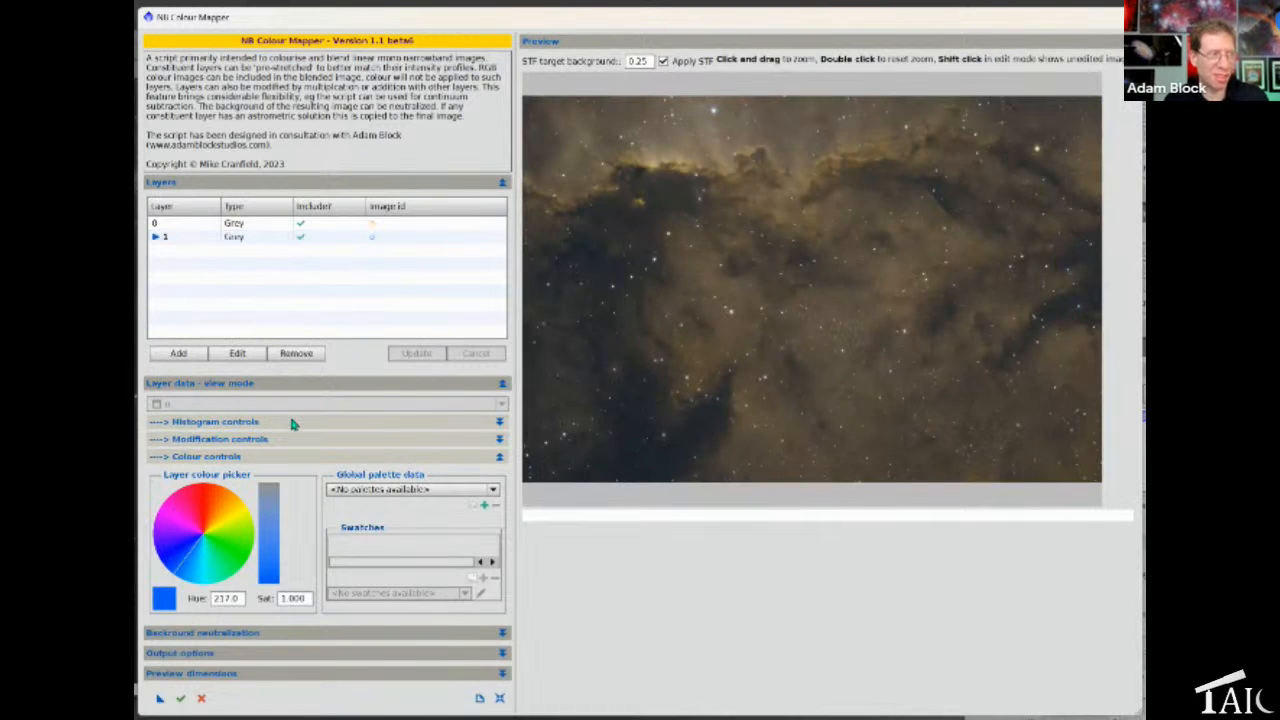
Add a third layer from the s image and enter a saturation of 1
click(181, 356)
click(205, 404)
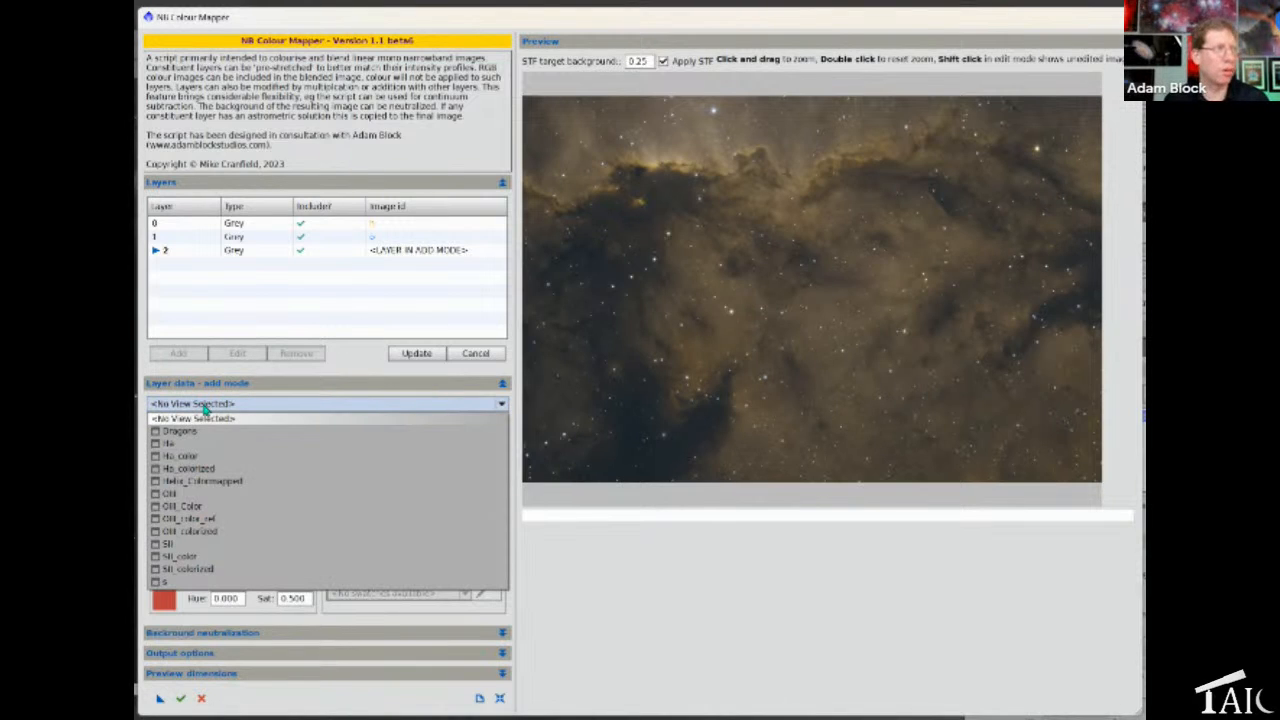
click(175, 580)
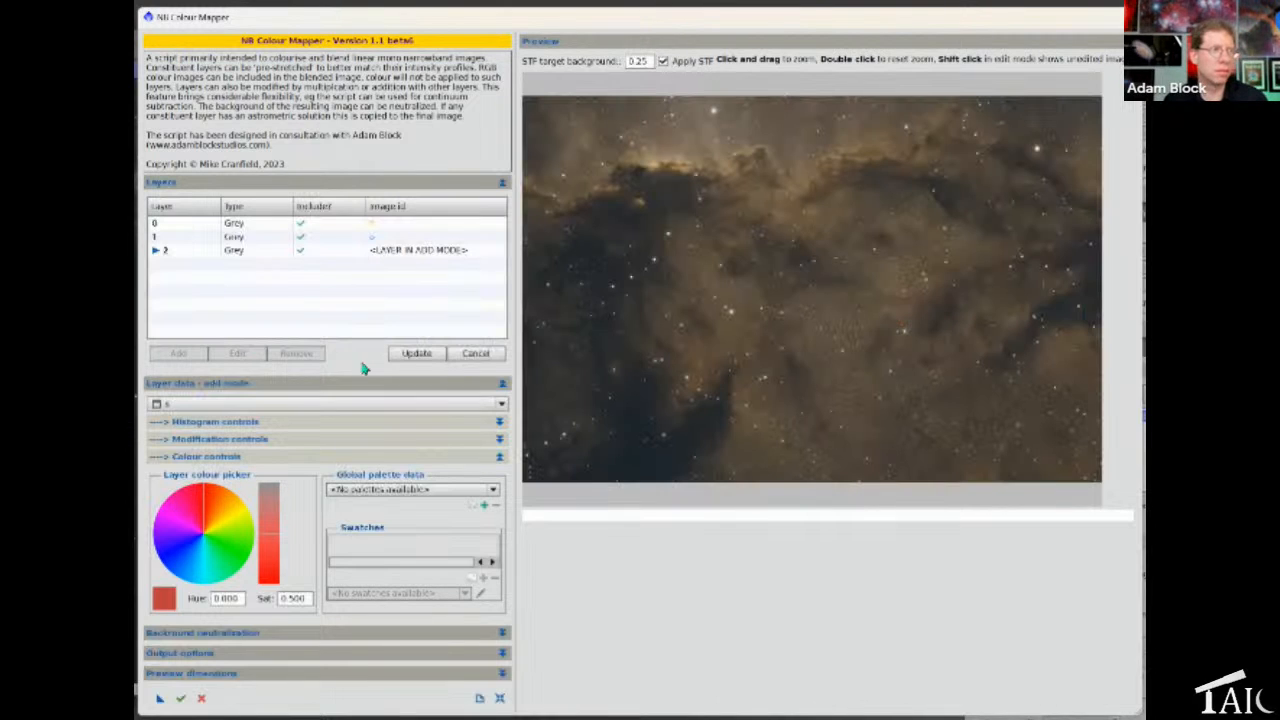
drag(312, 598, 278, 598)
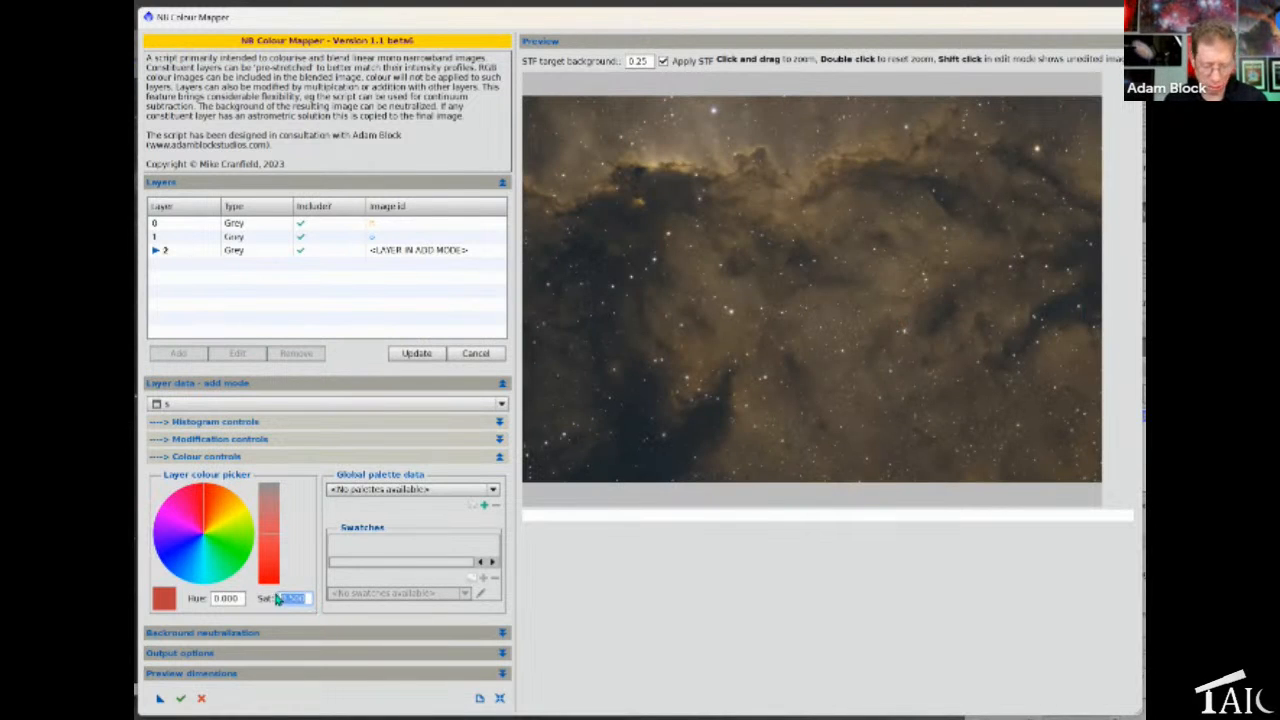
text(1)
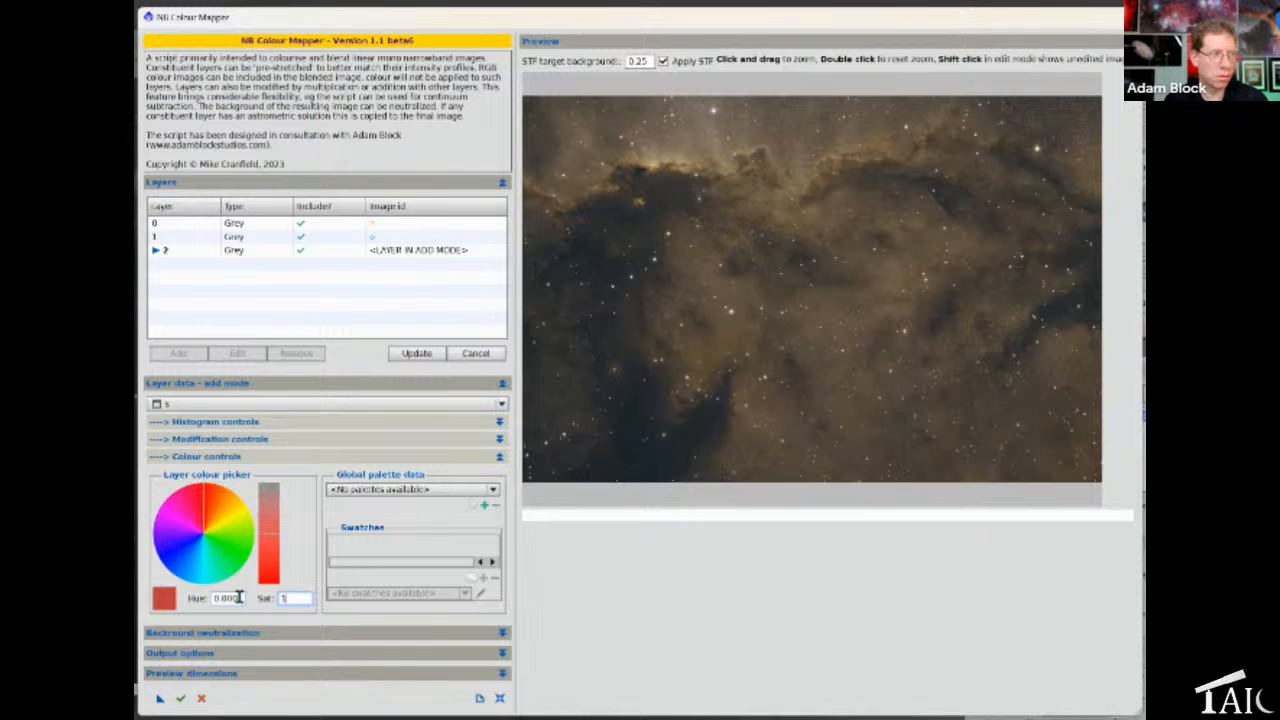
Set the s layer's hue to 353
click(239, 597)
drag(240, 600, 200, 599)
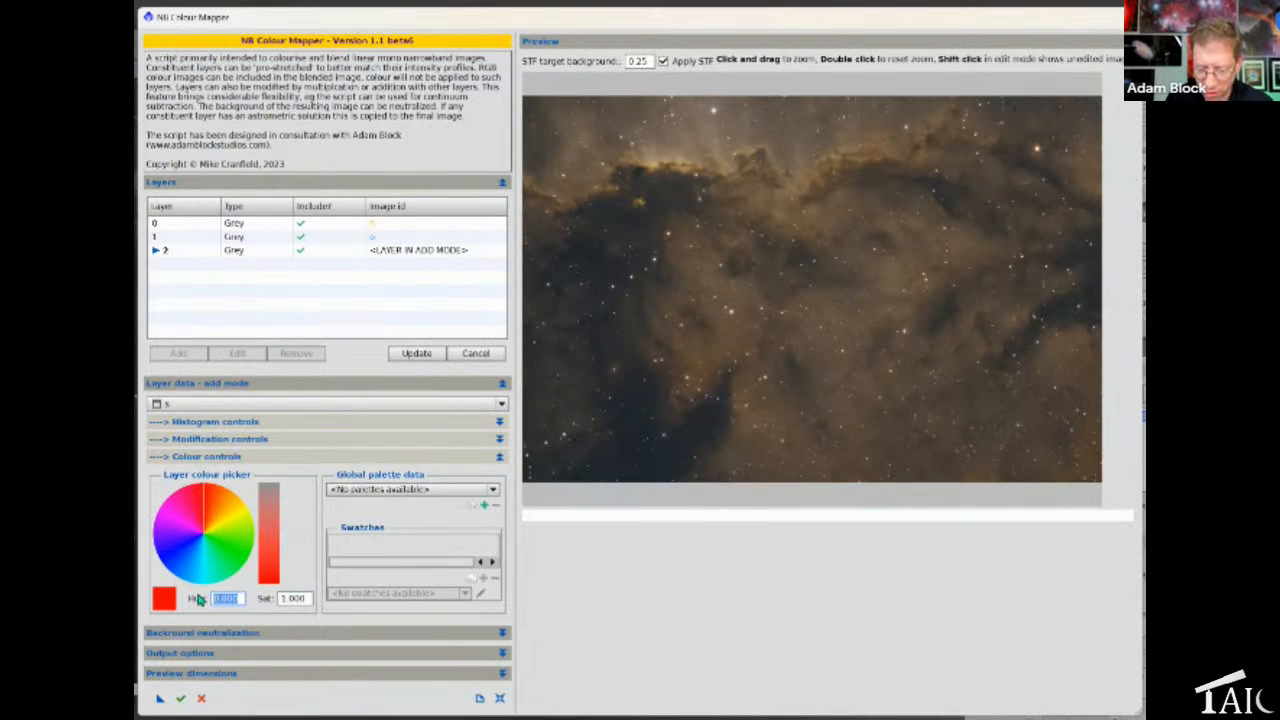
text(353)
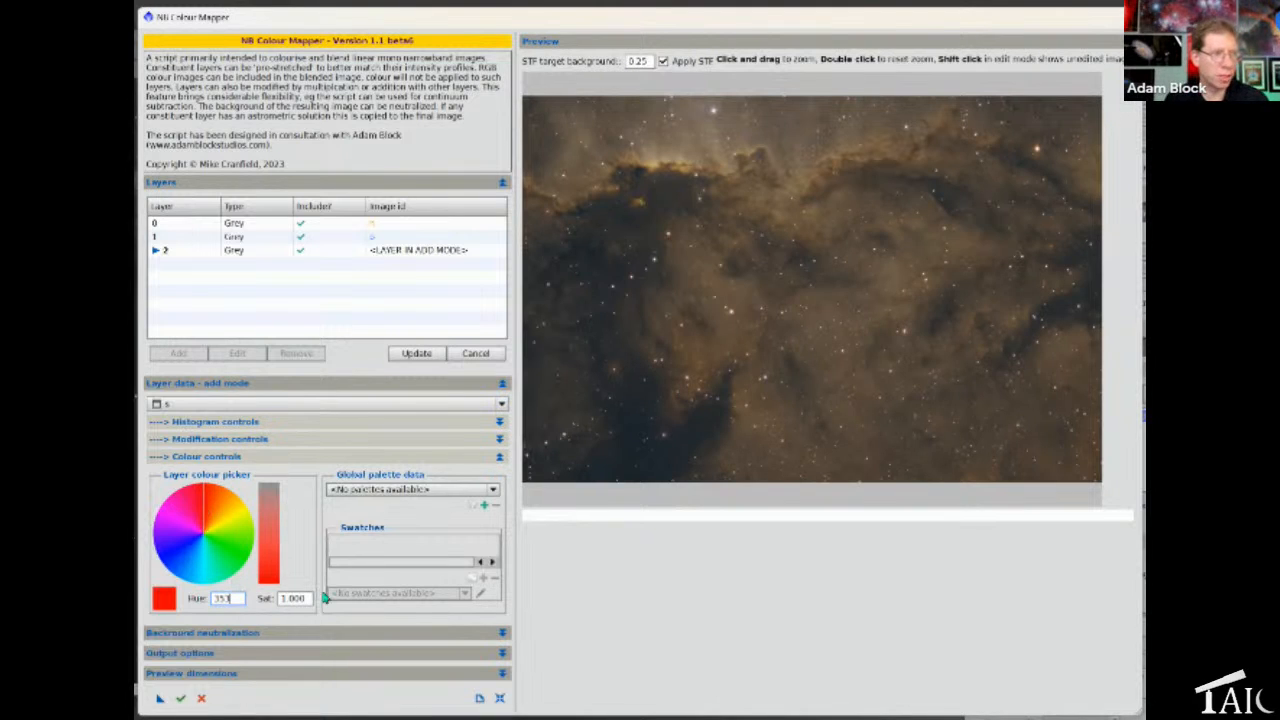
key(Tab)
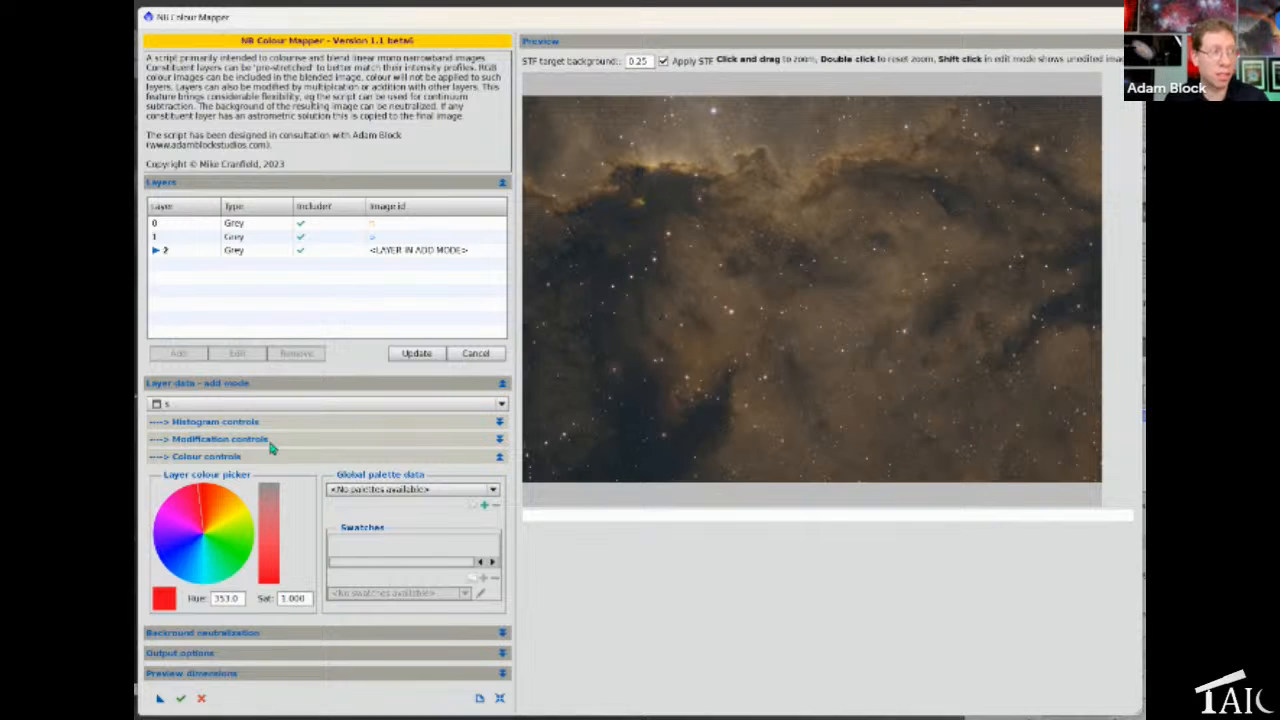
Set the background neutralization region to a zoomed dark area near the image's lower-left edge, reapply neutralization, and commit the s layer at full view
click(222, 459)
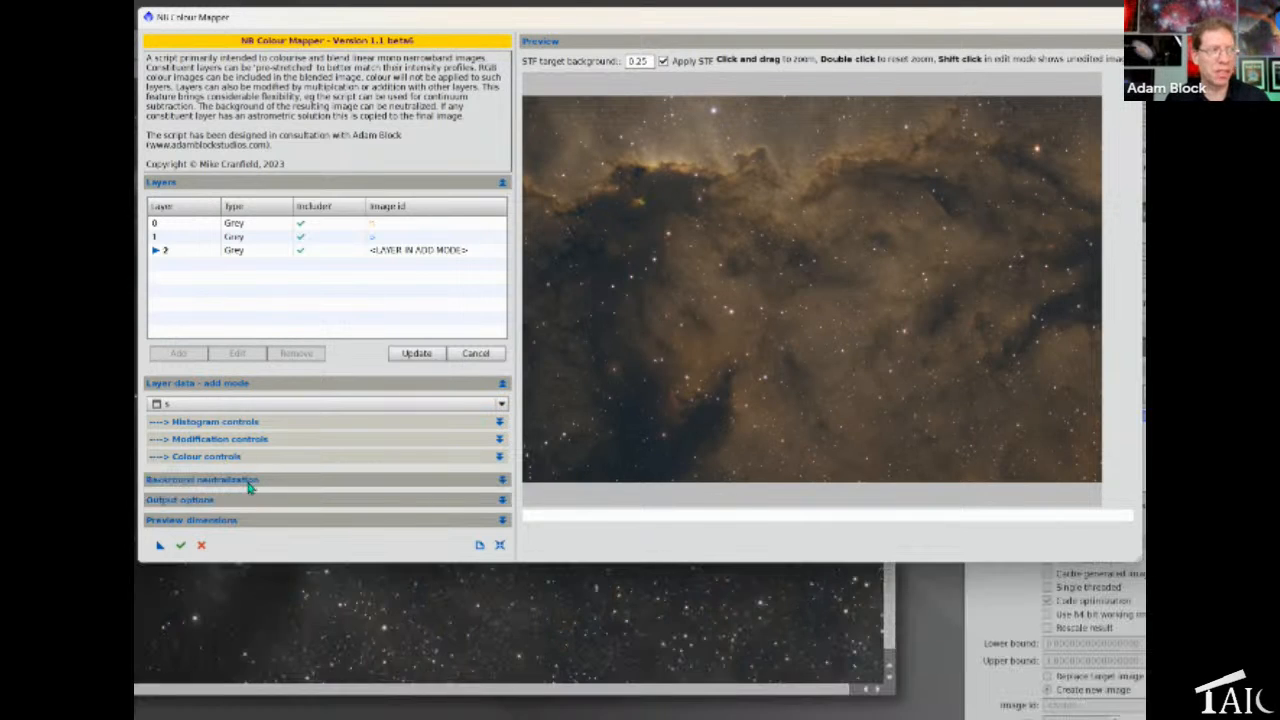
click(249, 481)
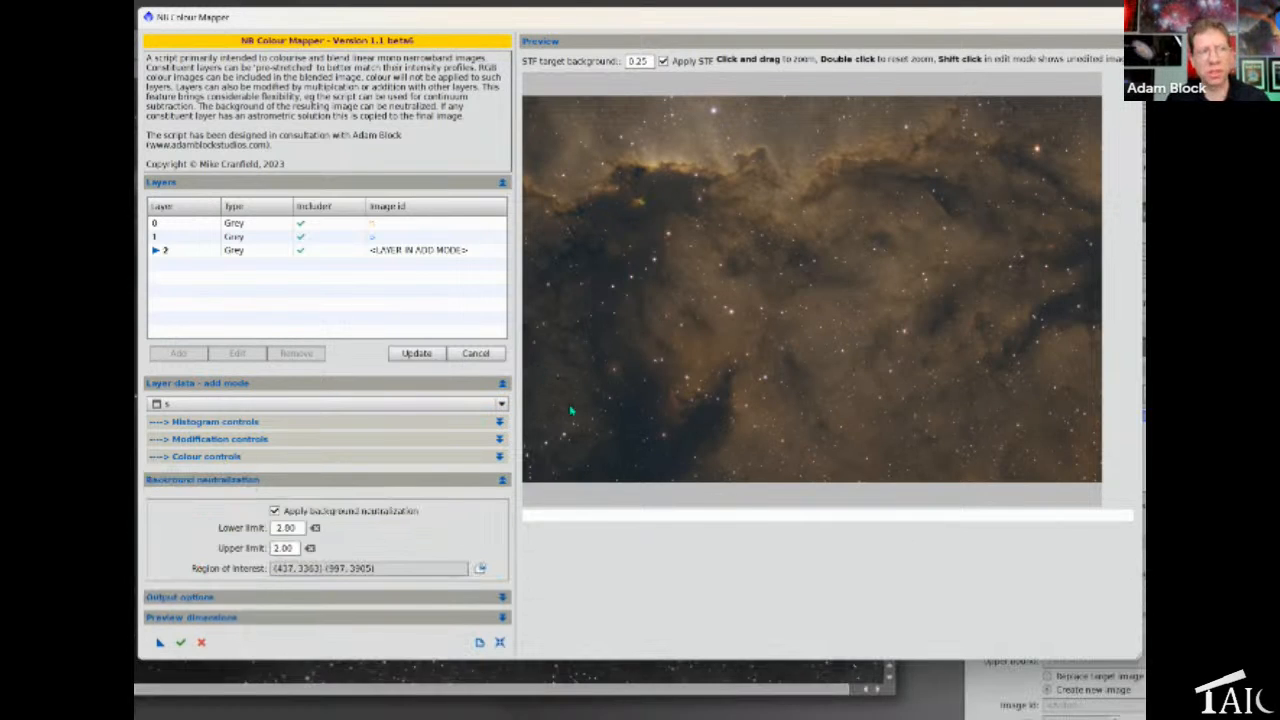
click(275, 511)
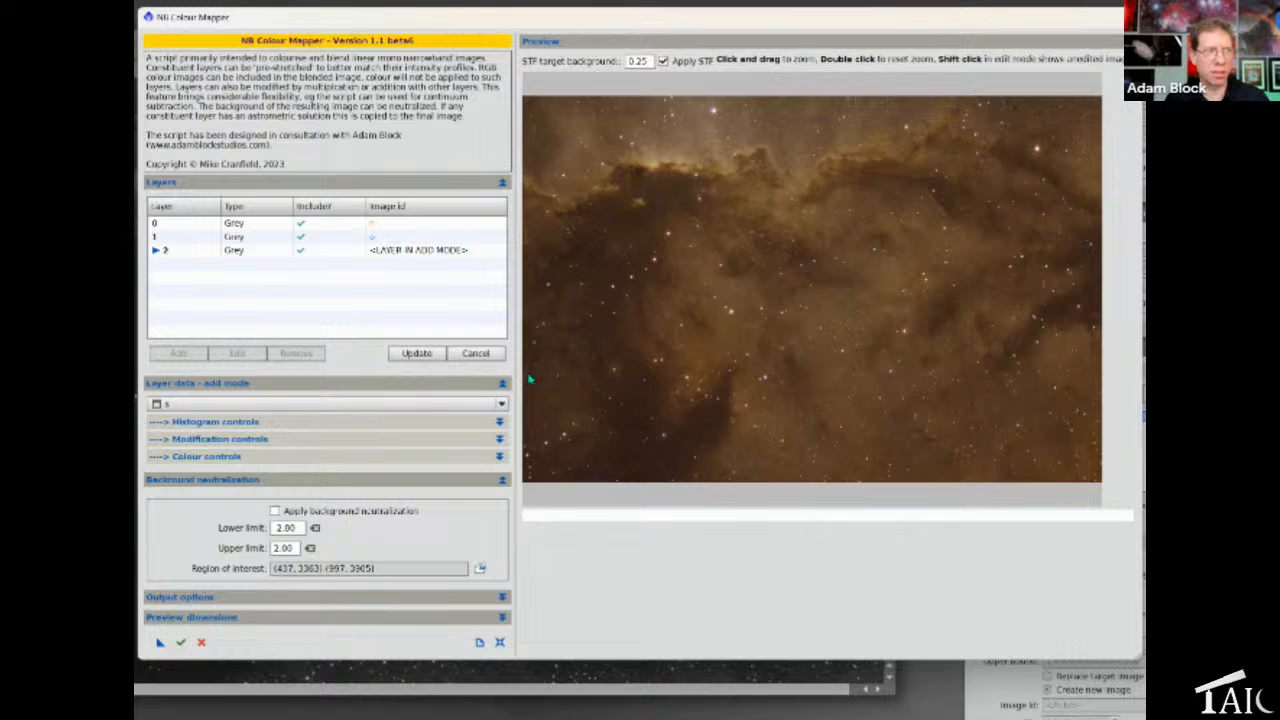
drag(529, 378, 573, 423)
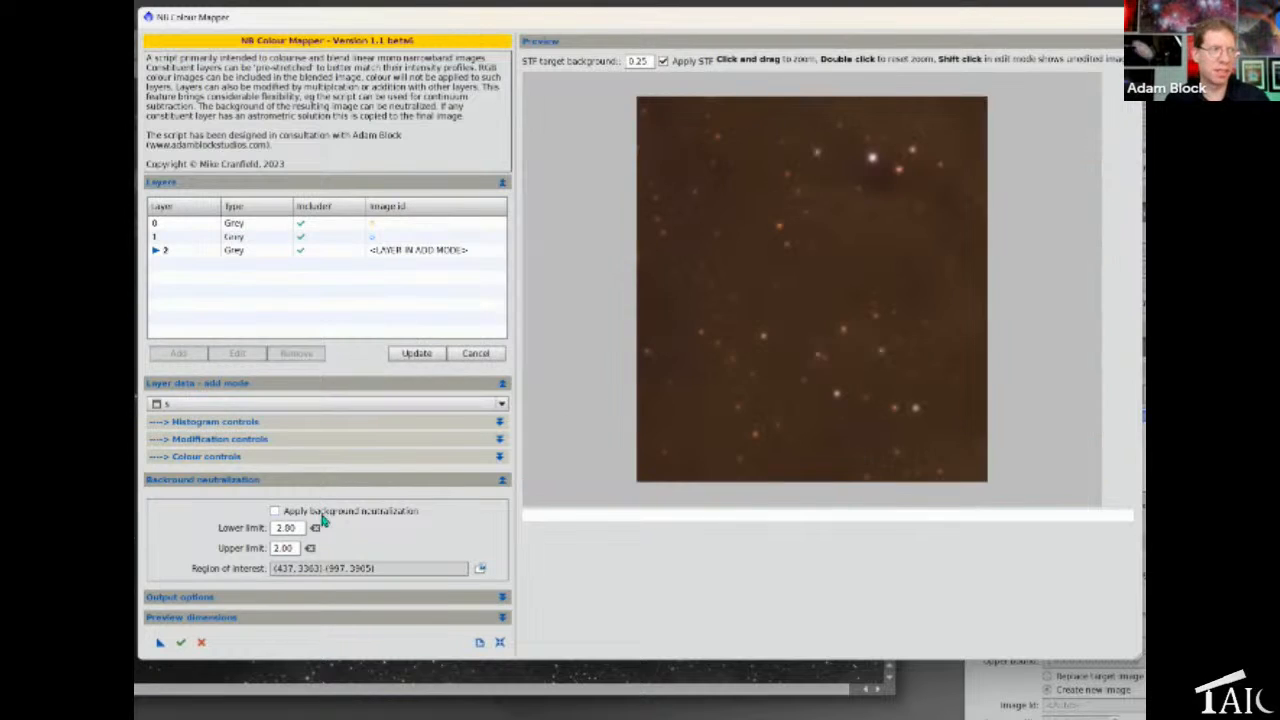
click(480, 568)
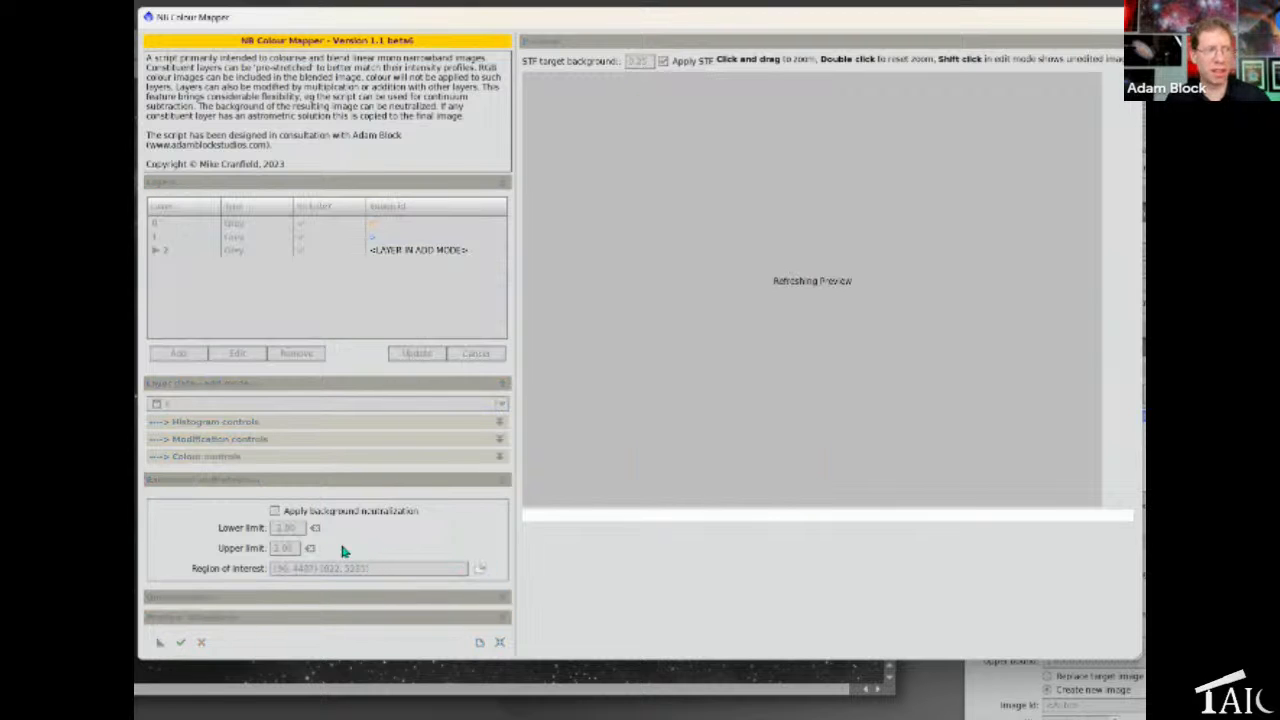
click(275, 511)
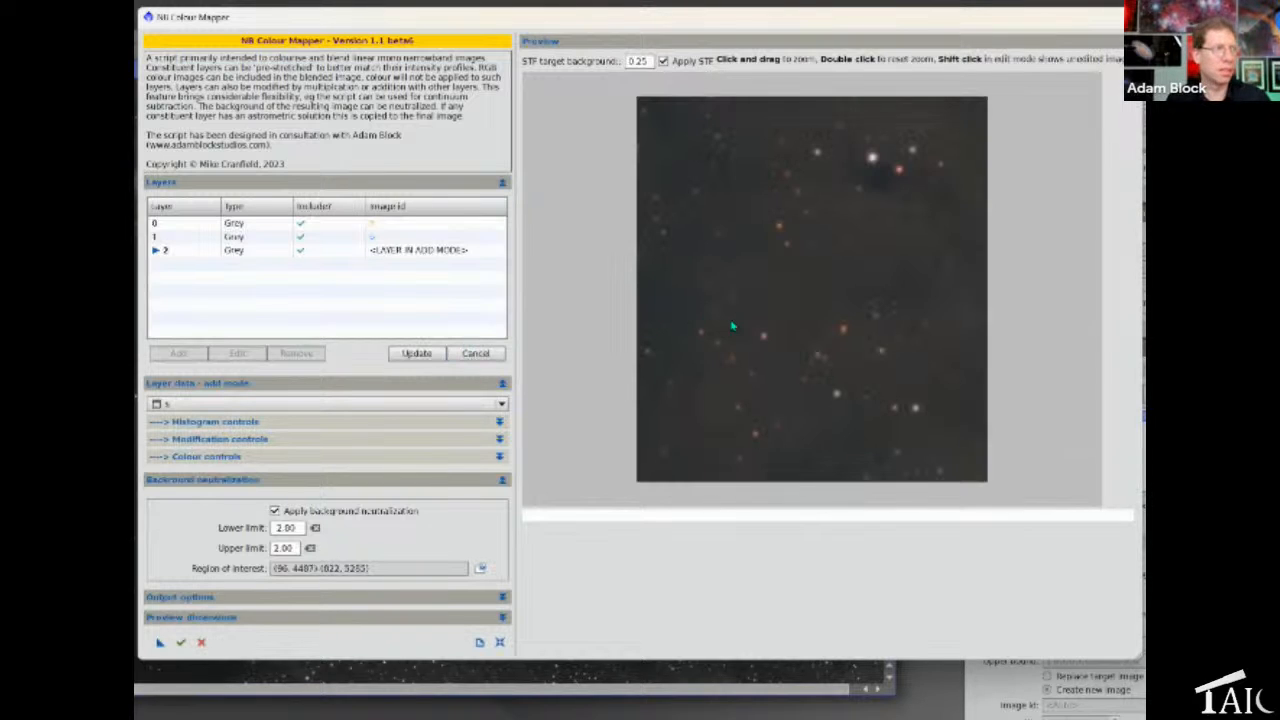
click(418, 354)
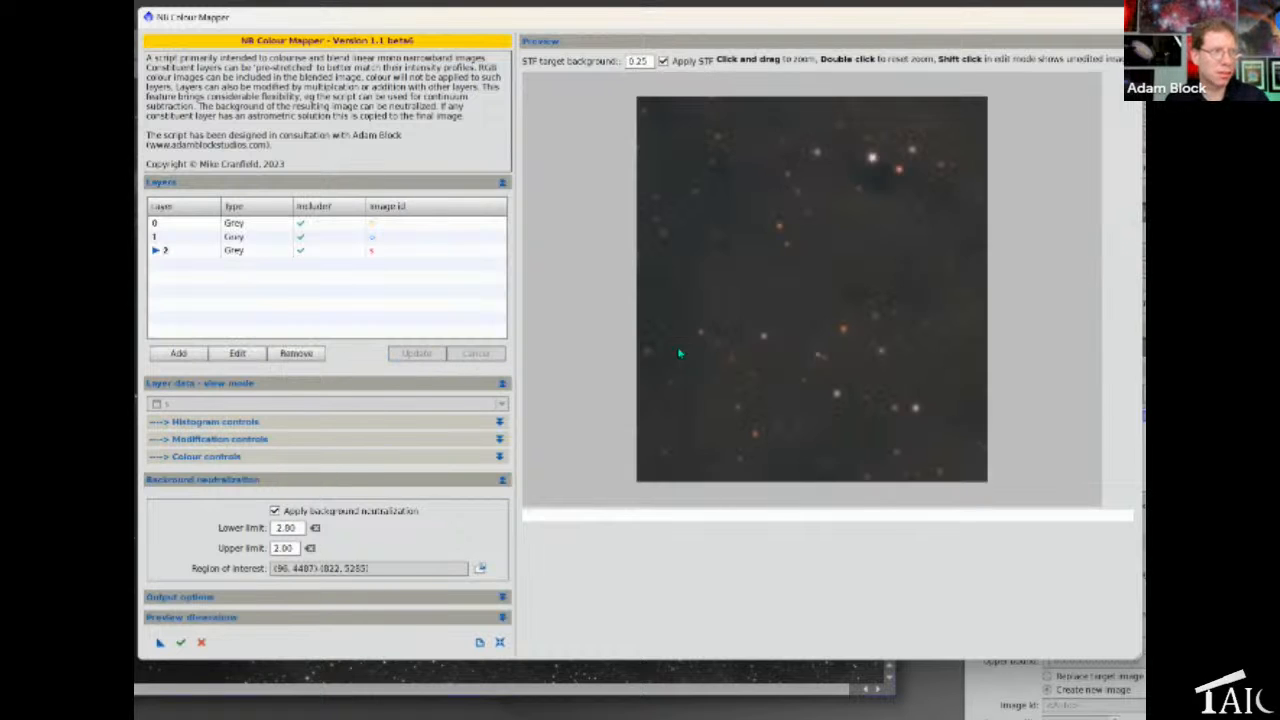
double_click(745, 324)
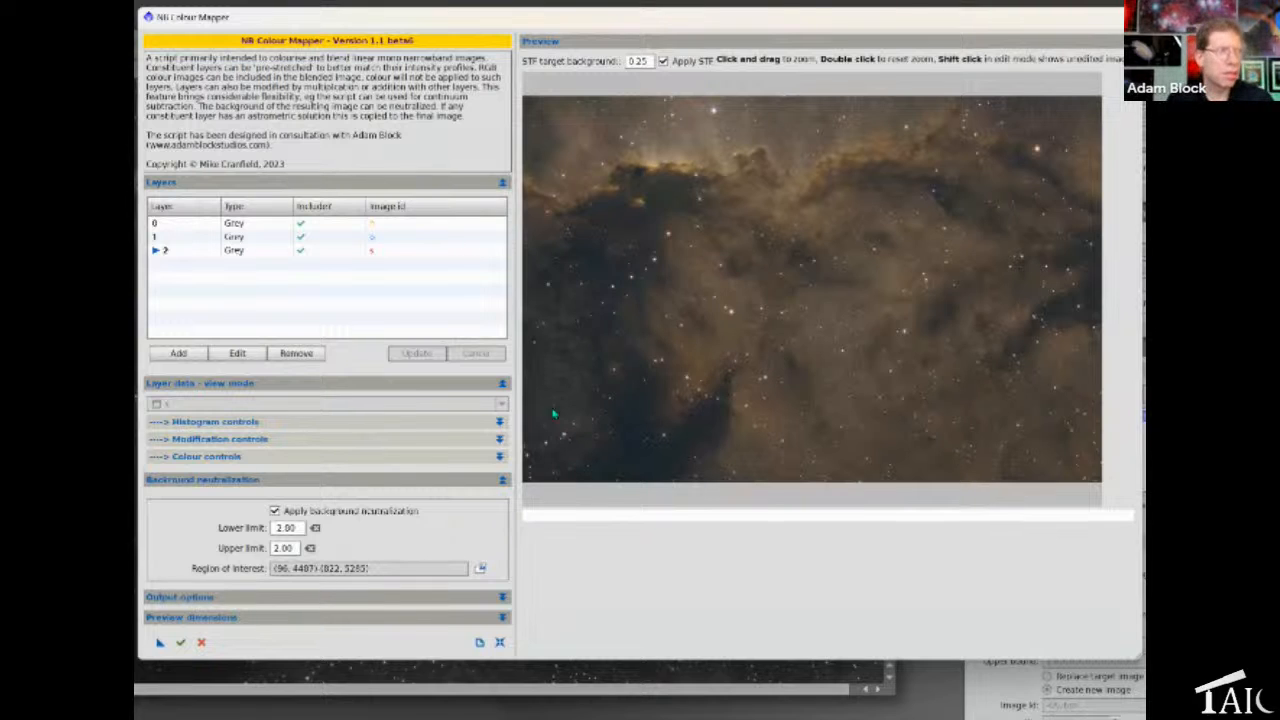
Review the colour settings of the h, o and s layers one after another
click(247, 228)
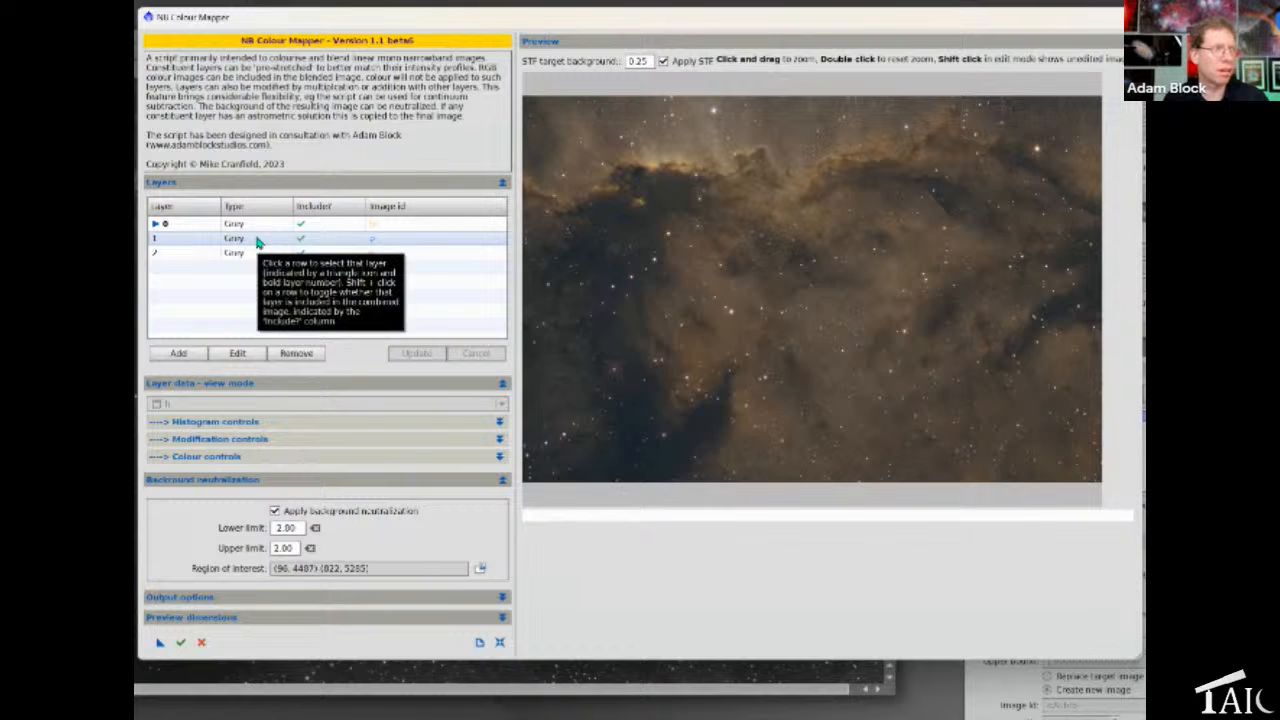
click(206, 456)
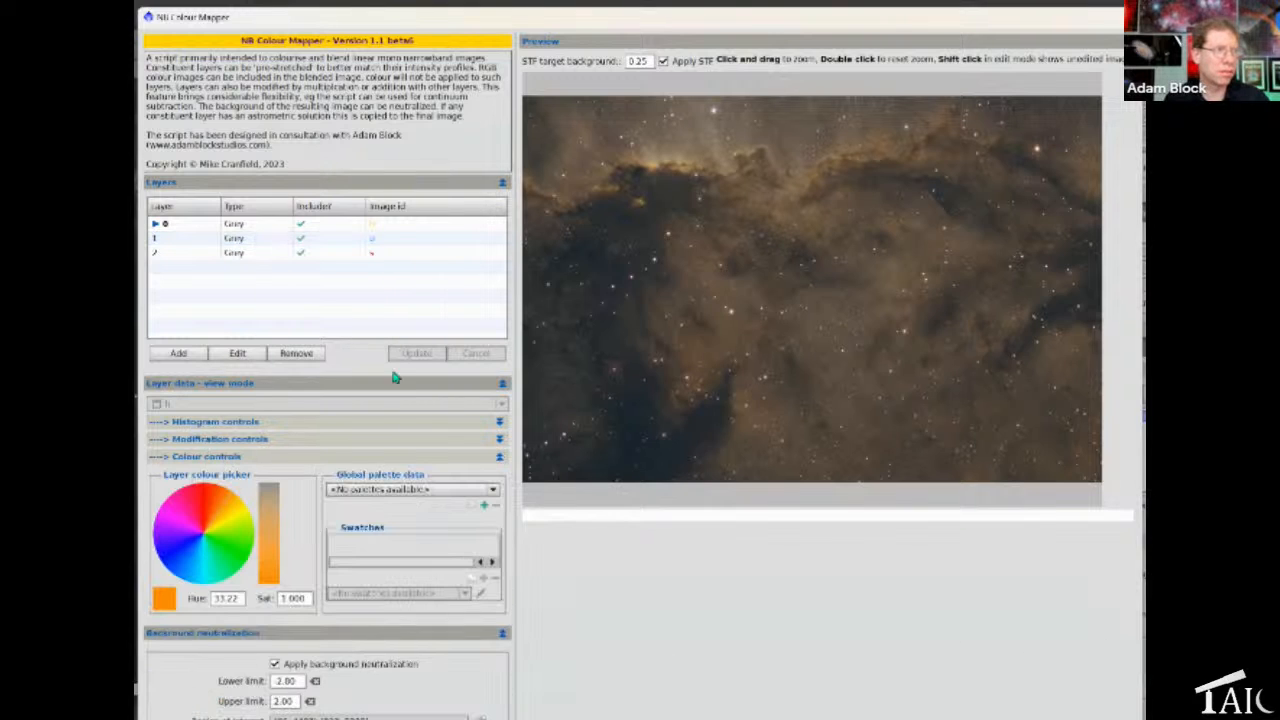
click(232, 246)
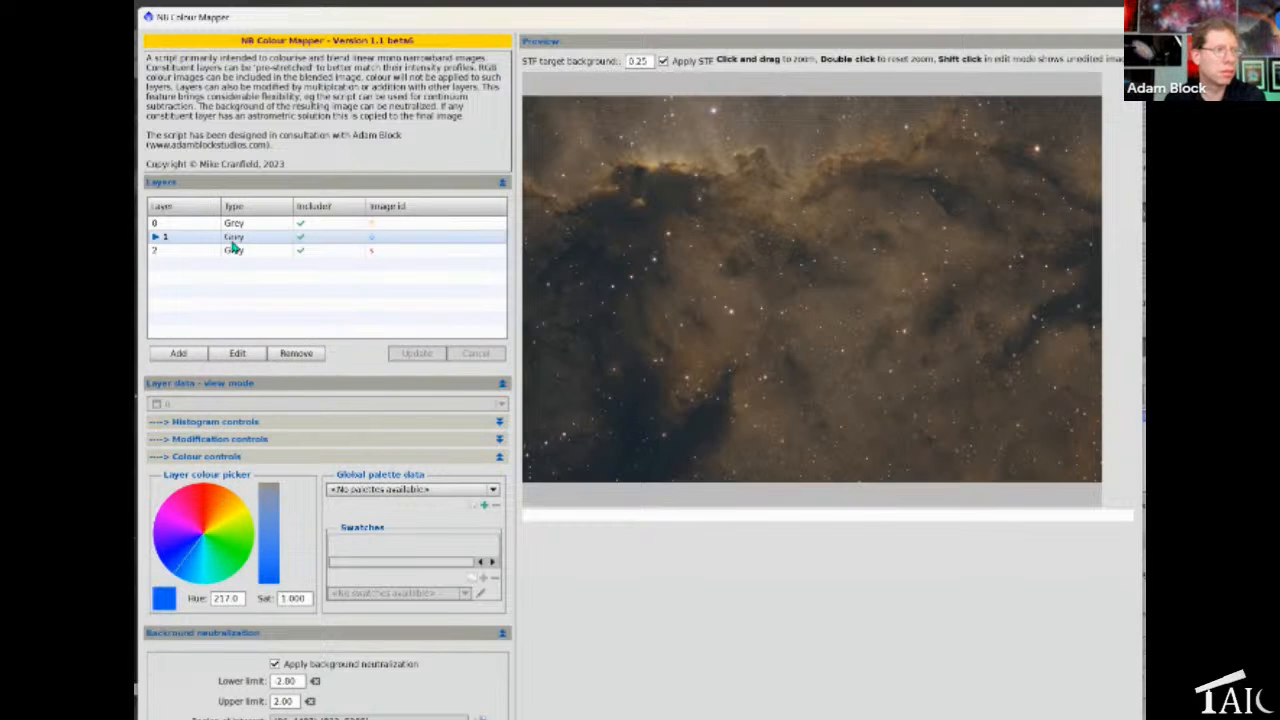
click(240, 252)
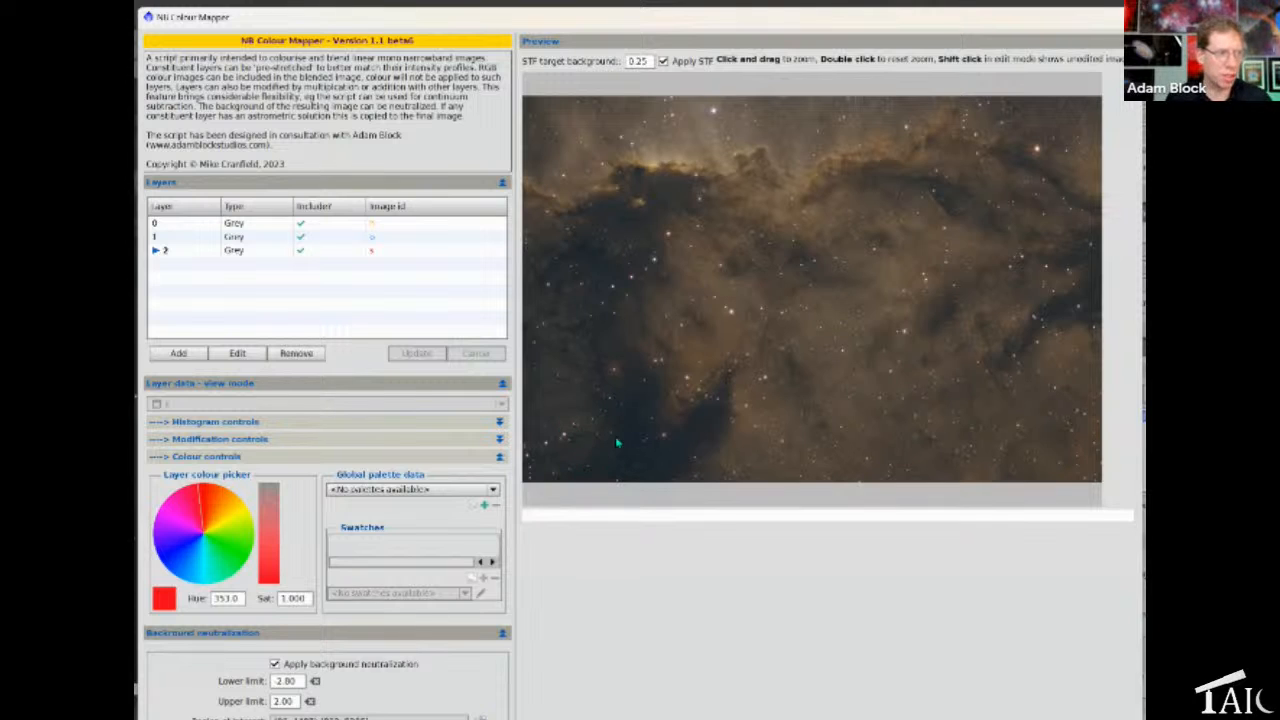
Compare the blend with and without background neutralization, both at full view and zoomed into a dark area near the image's lower edge
click(274, 664)
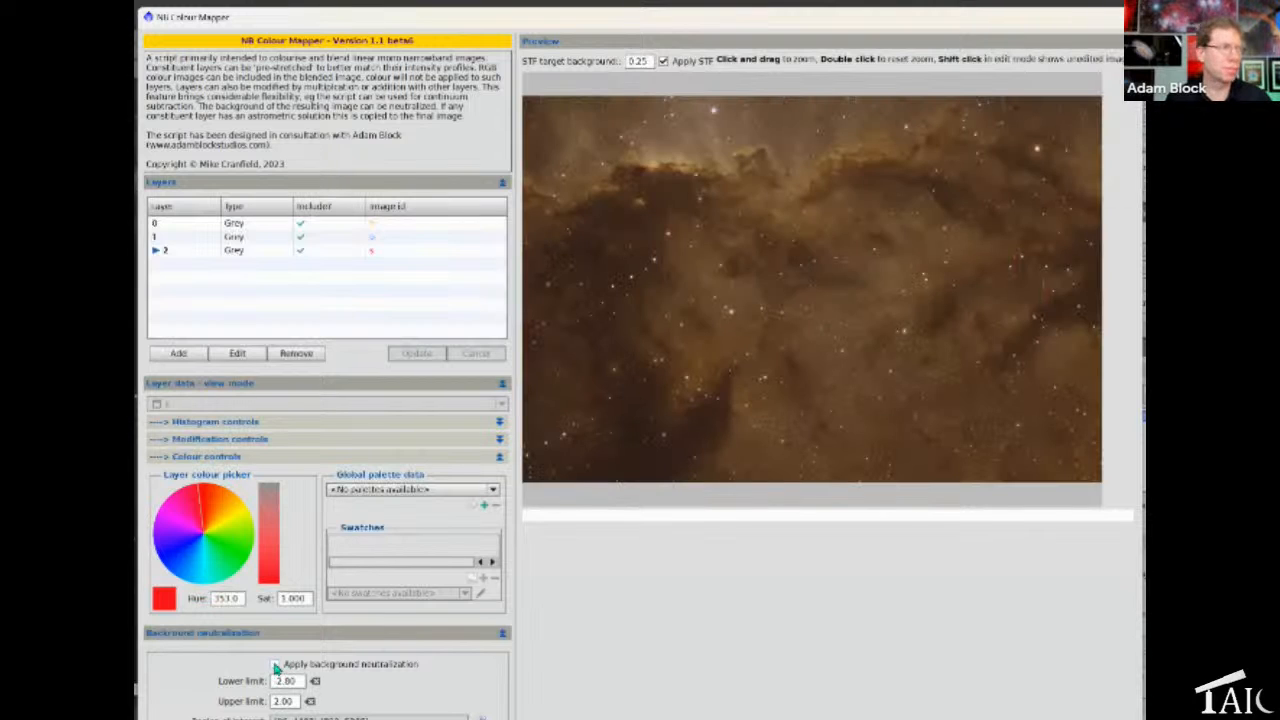
click(275, 665)
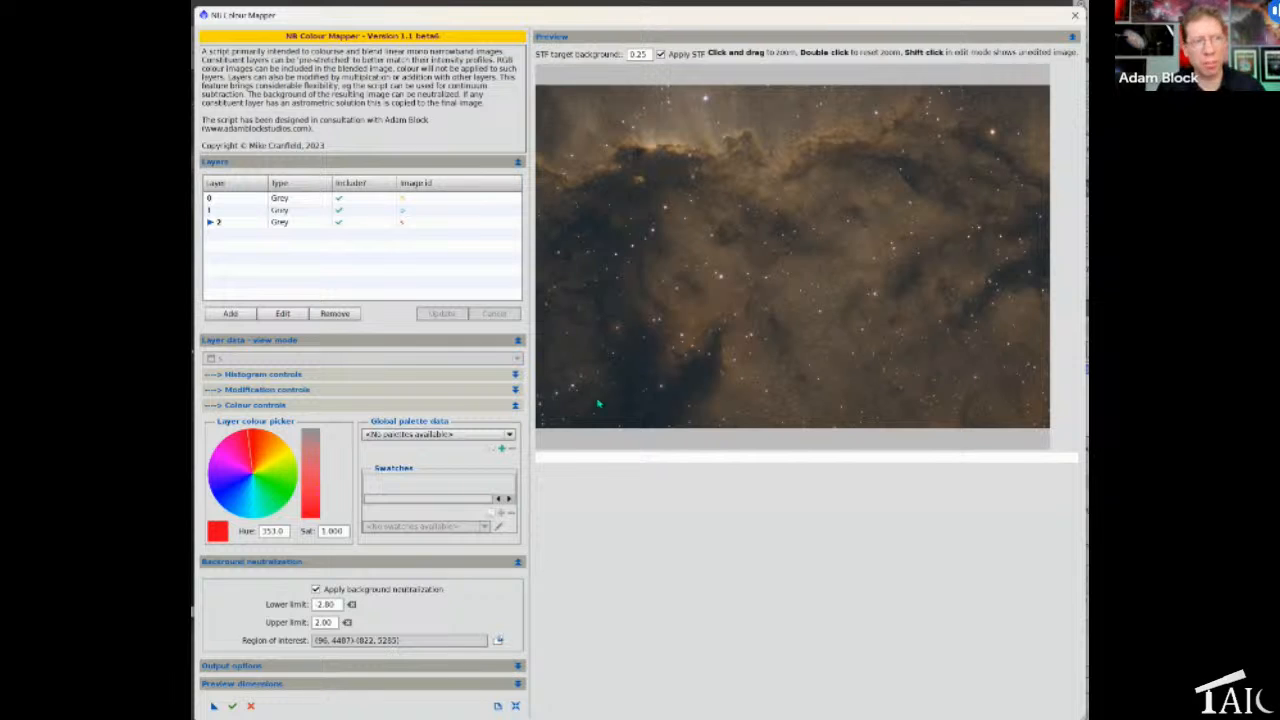
drag(598, 403, 622, 426)
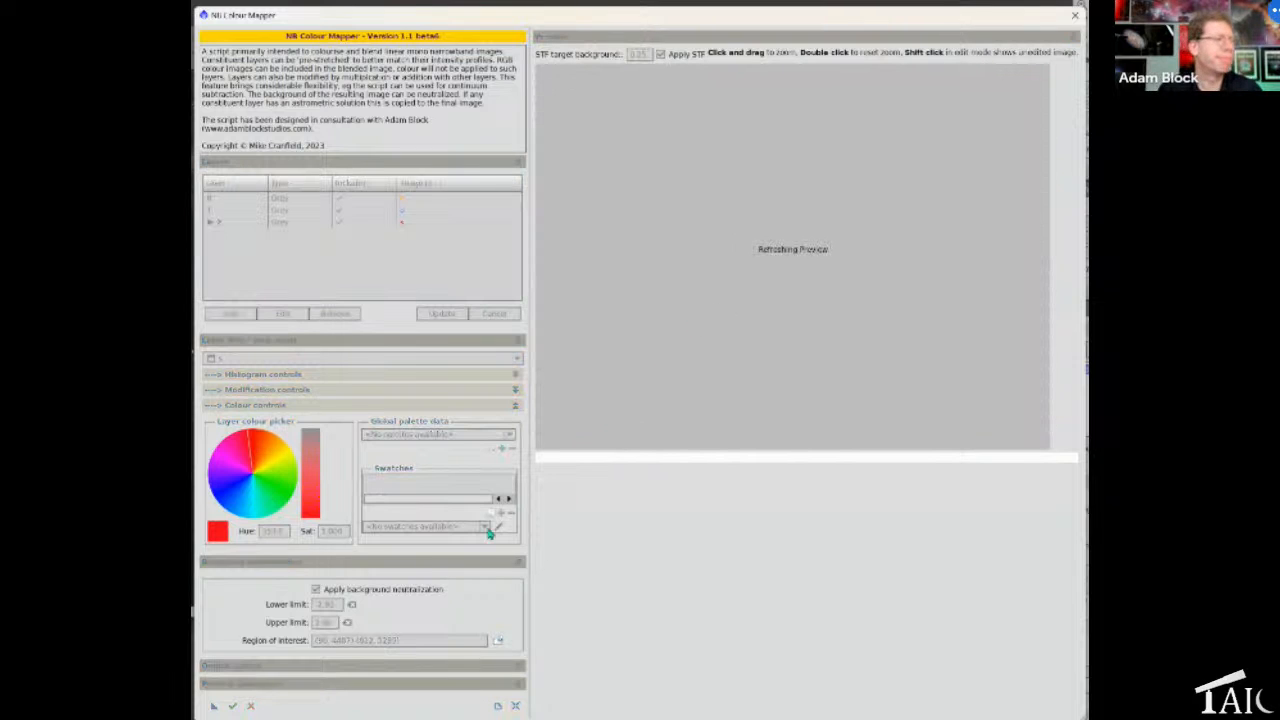
click(316, 590)
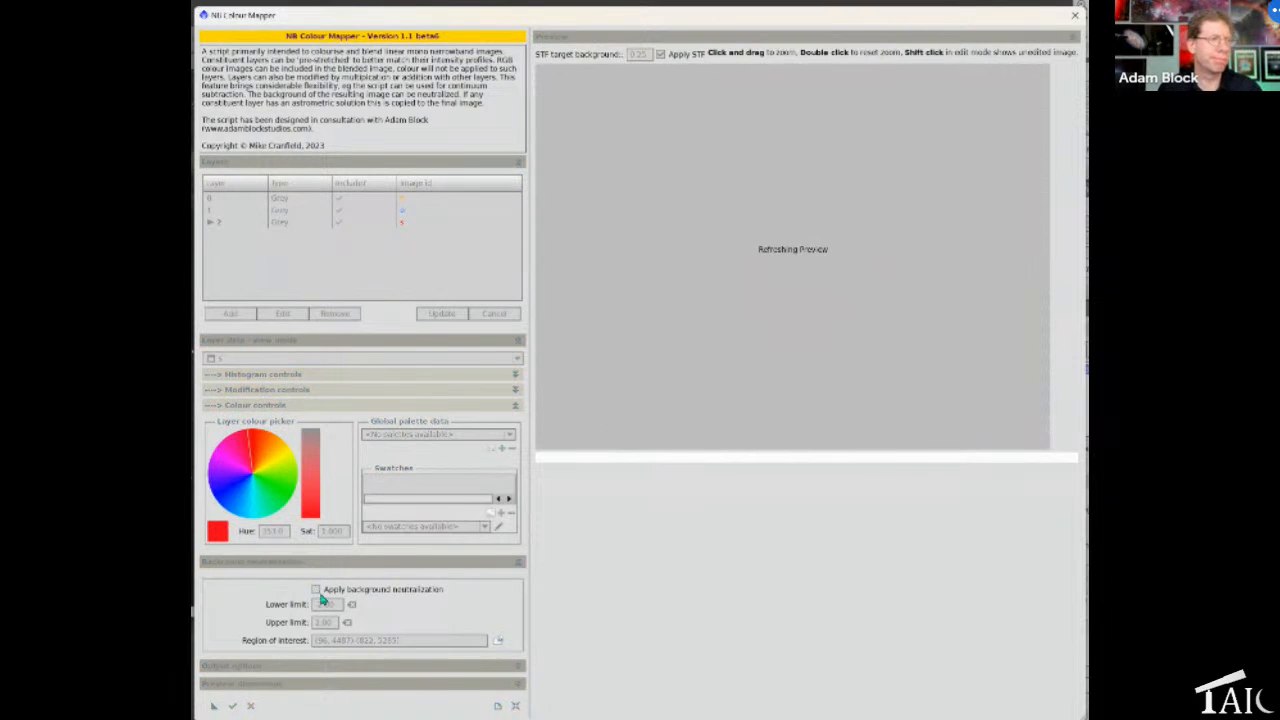
click(316, 590)
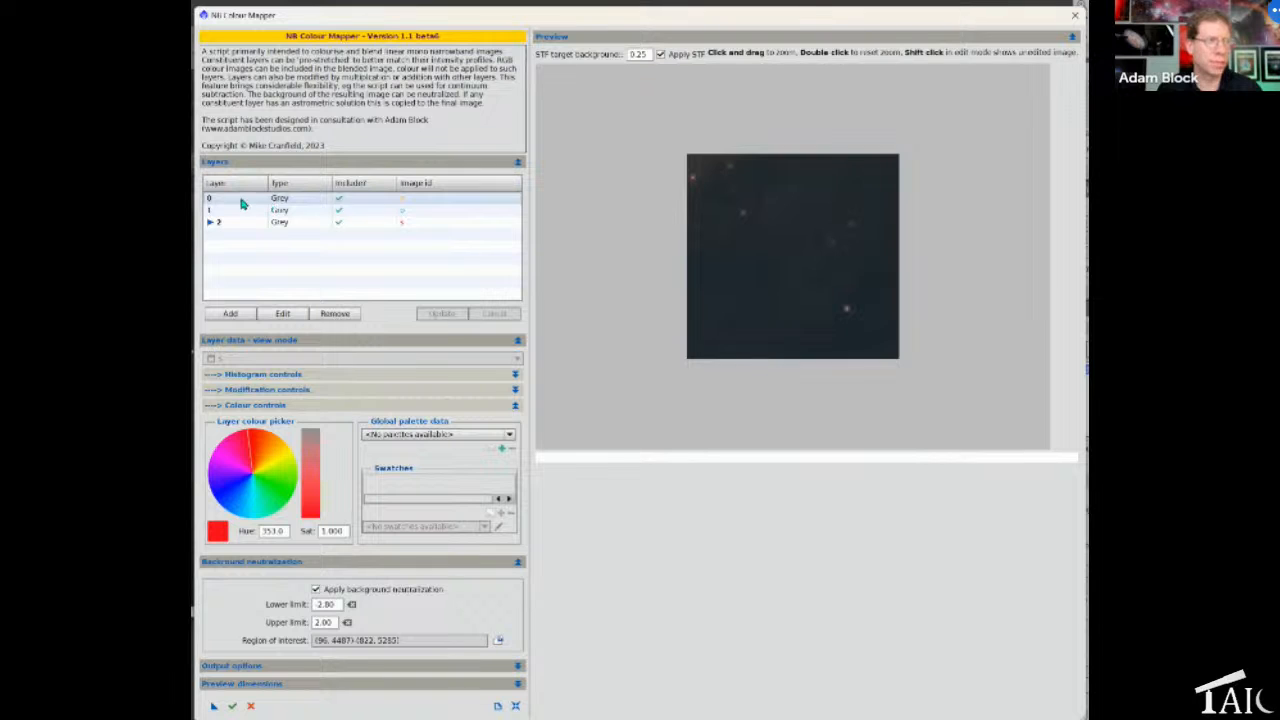
click(279, 226)
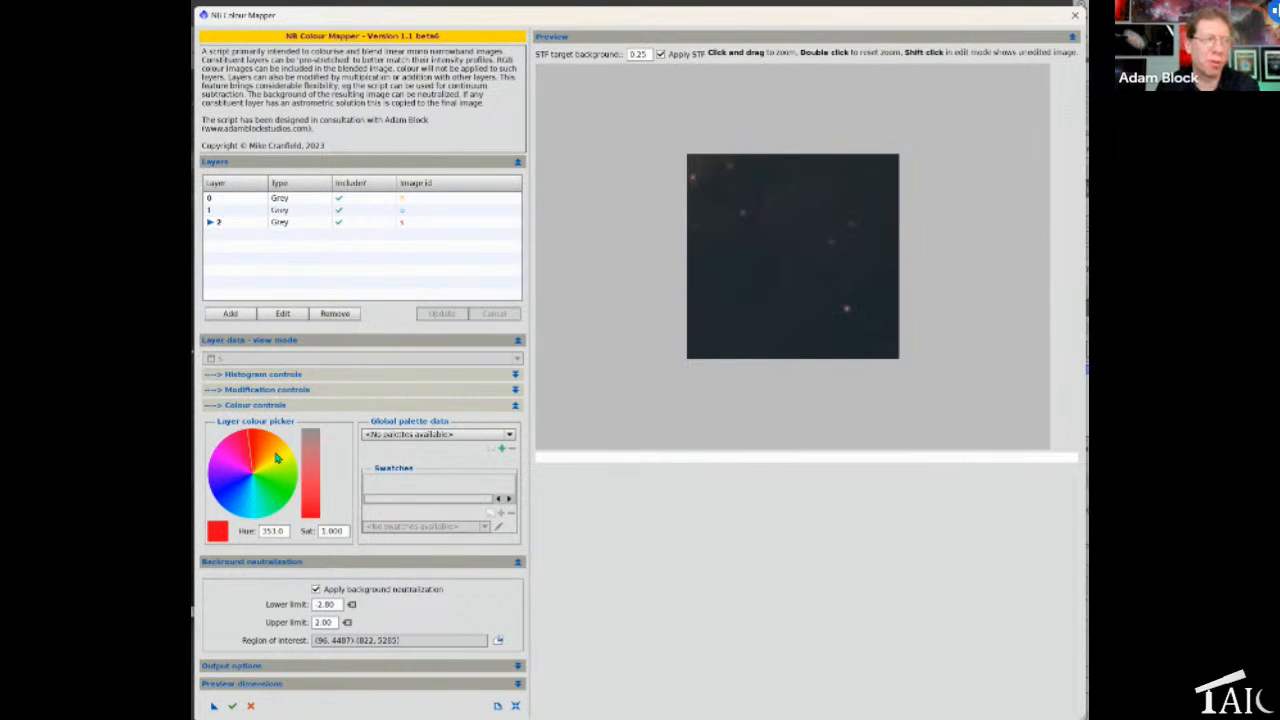
double_click(770, 285)
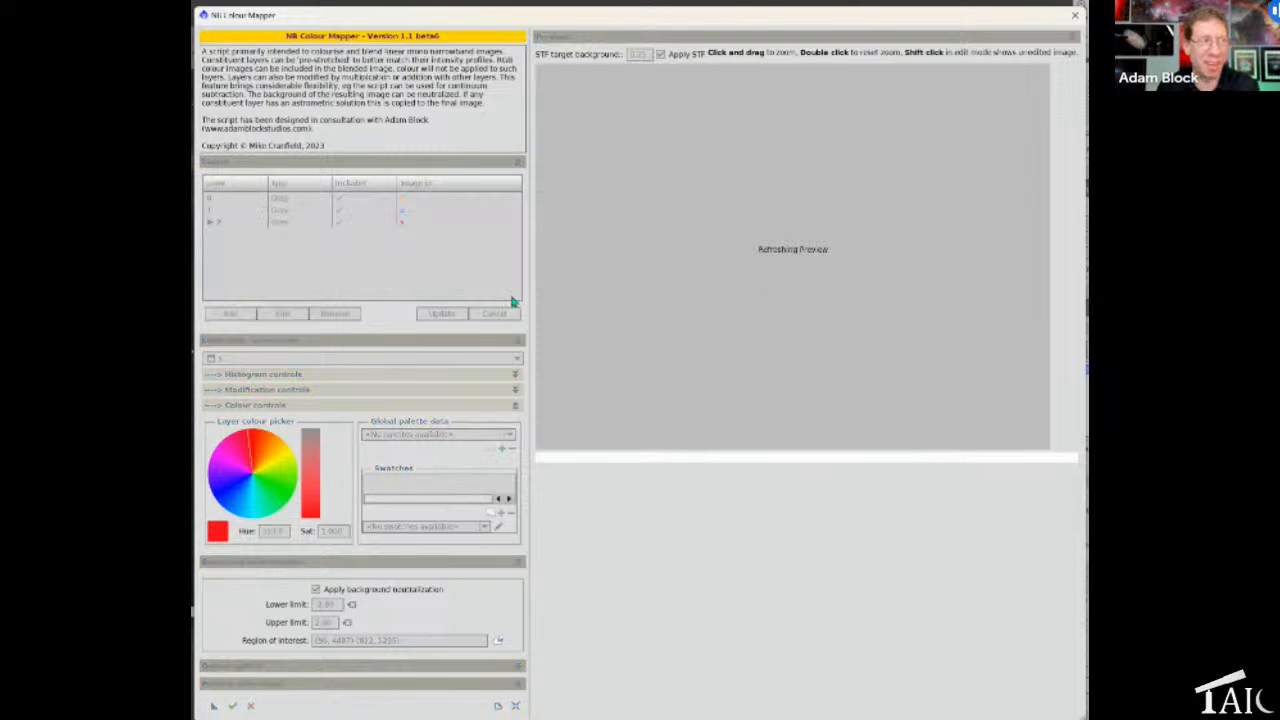
Edit the h layer to set its hue to 32 and commit the layer
click(291, 199)
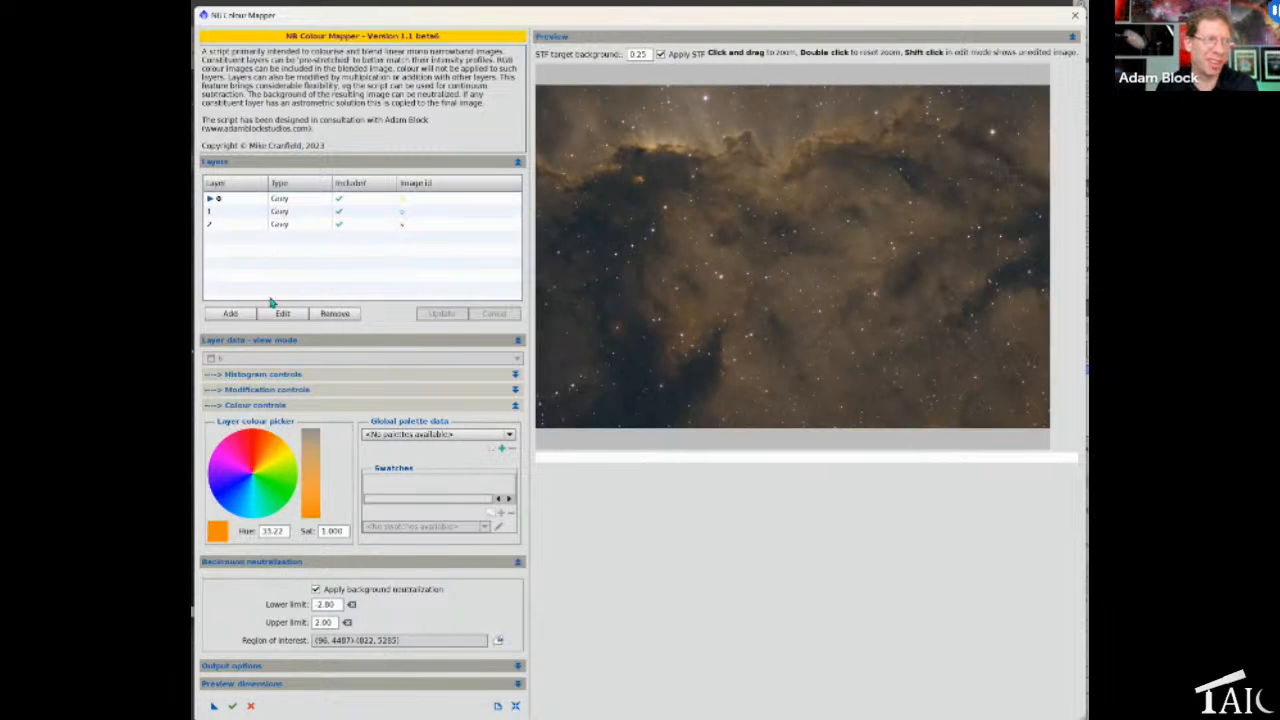
drag(286, 534, 244, 533)
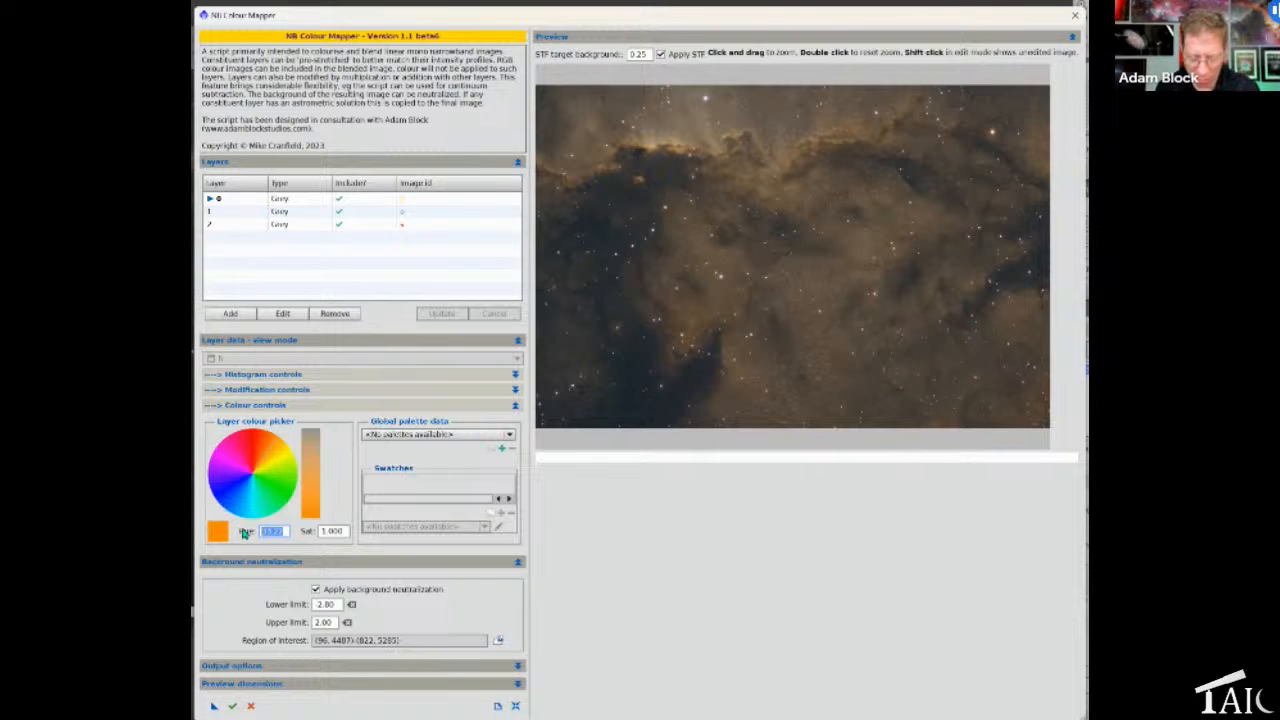
text(37)
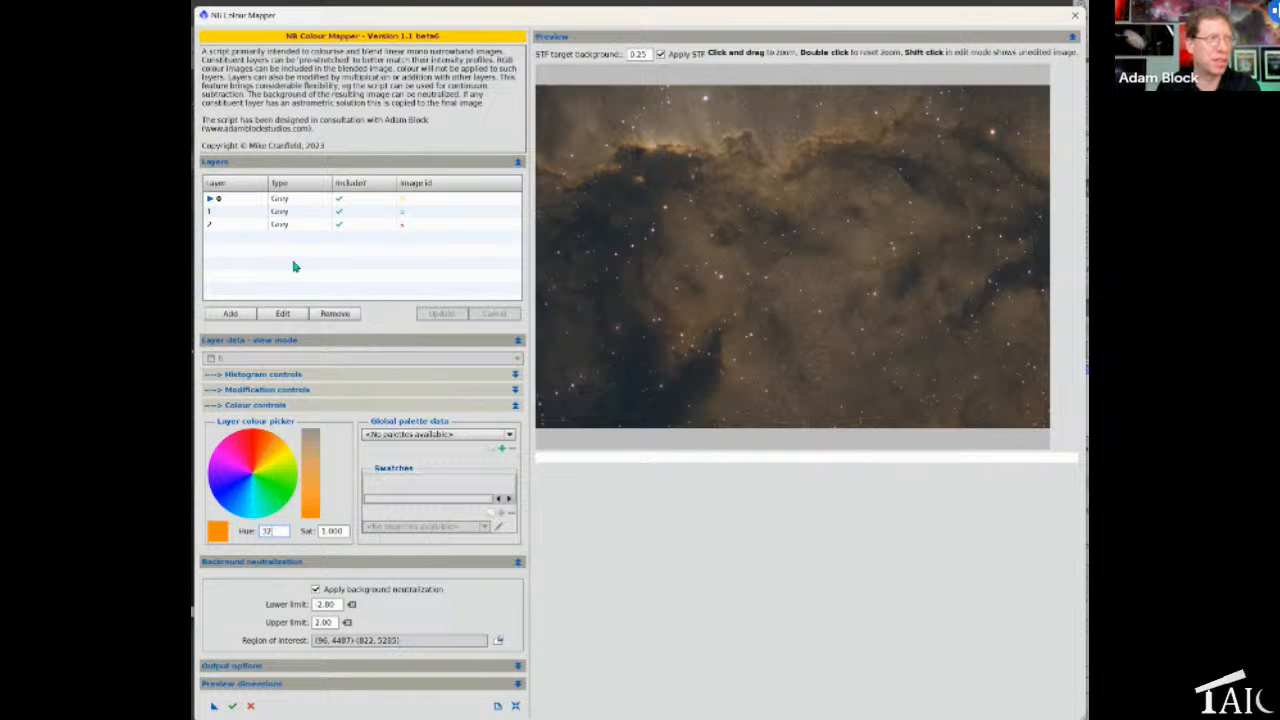
click(281, 212)
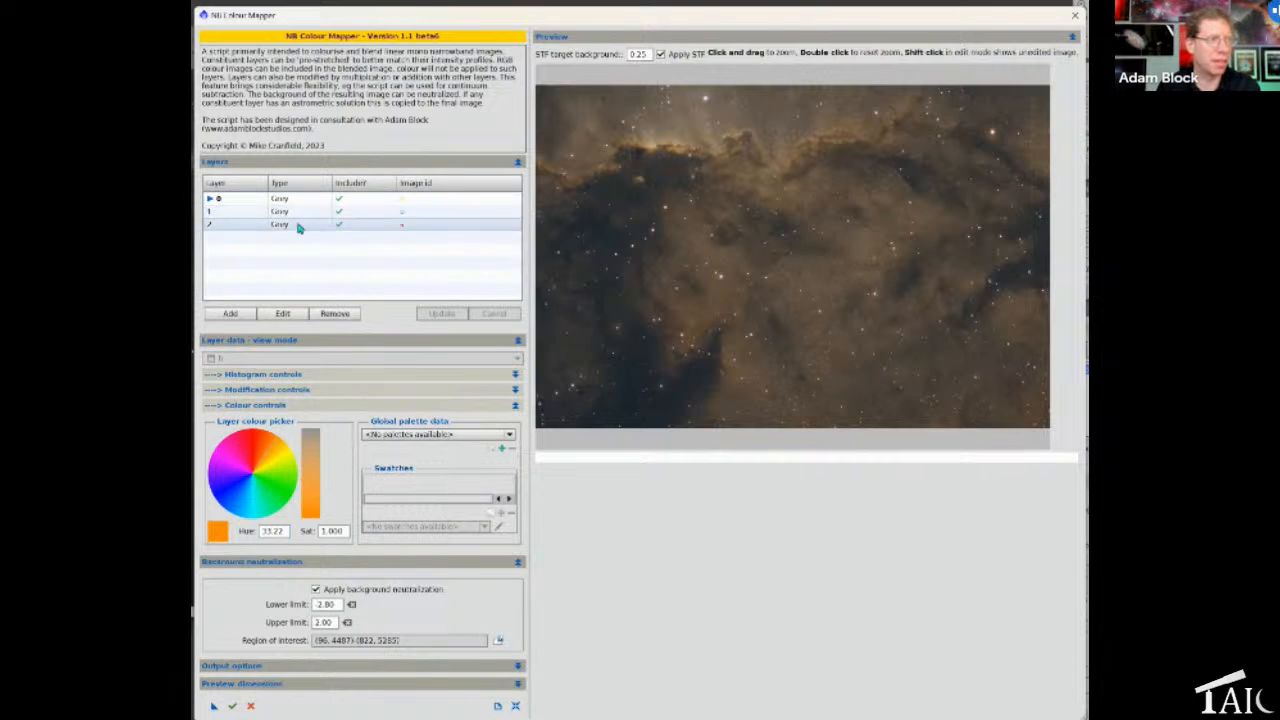
click(288, 316)
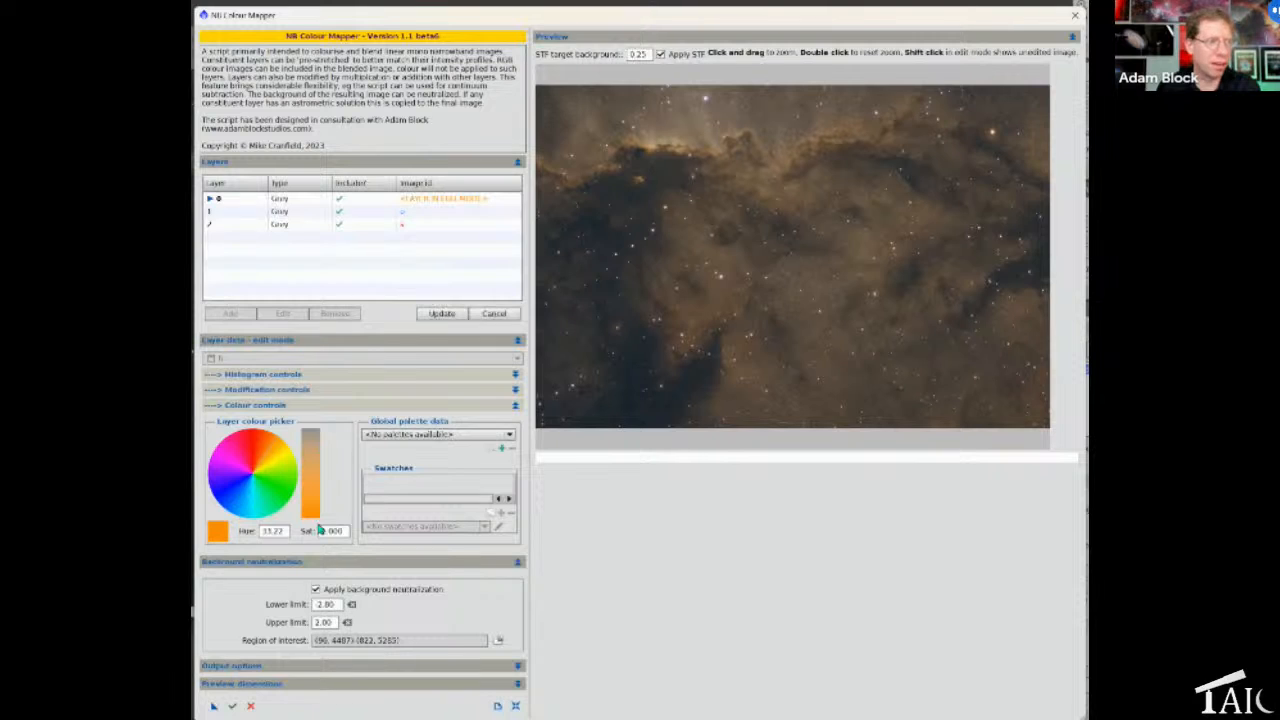
double_click(270, 531)
text(37)
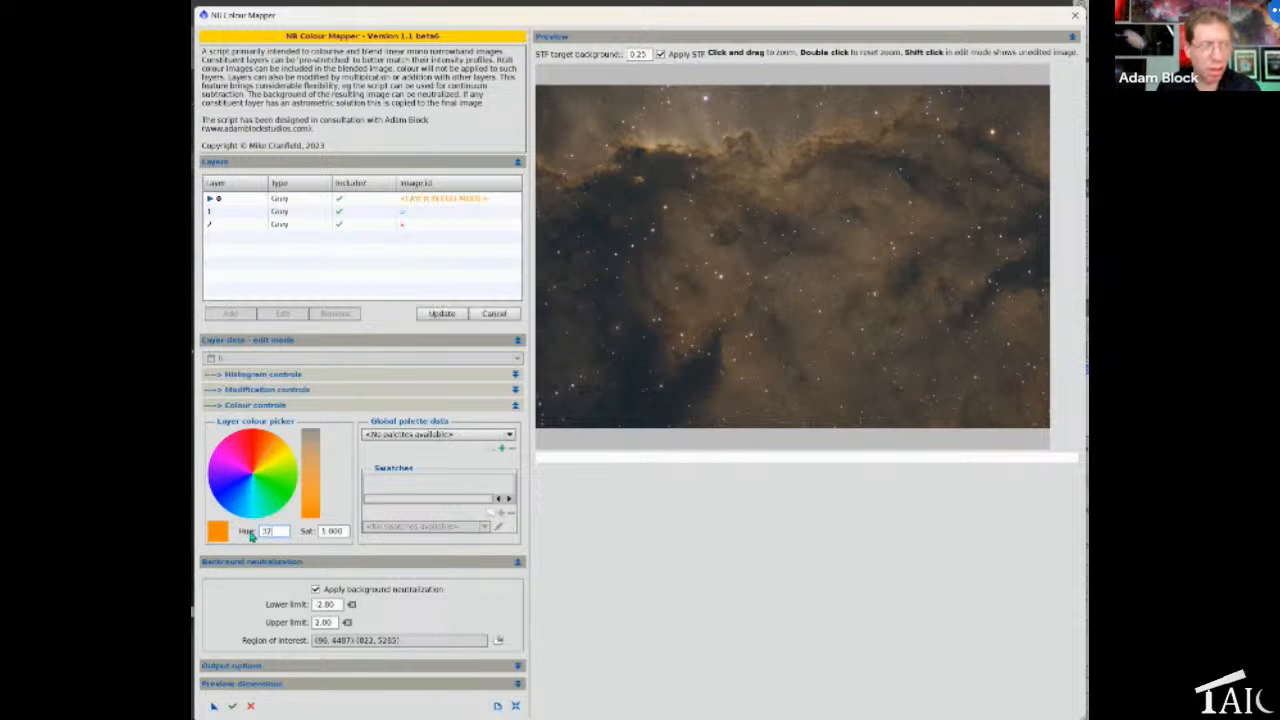
click(437, 316)
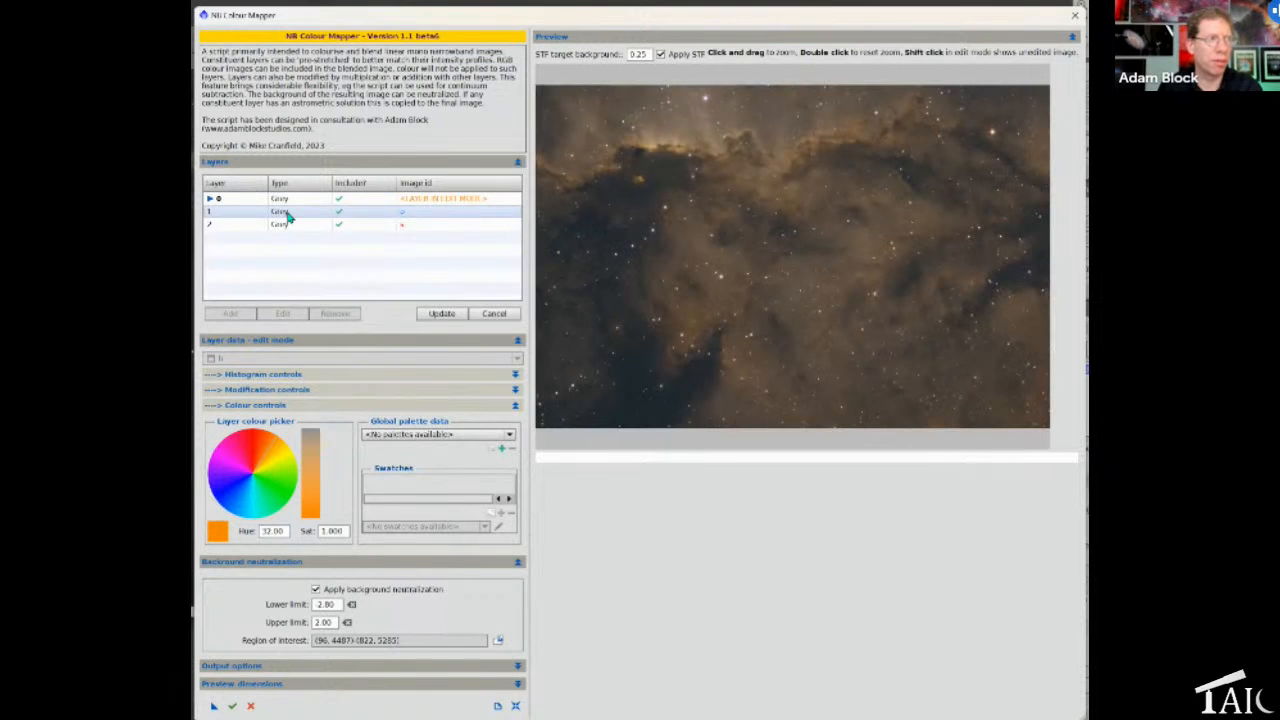
click(308, 197)
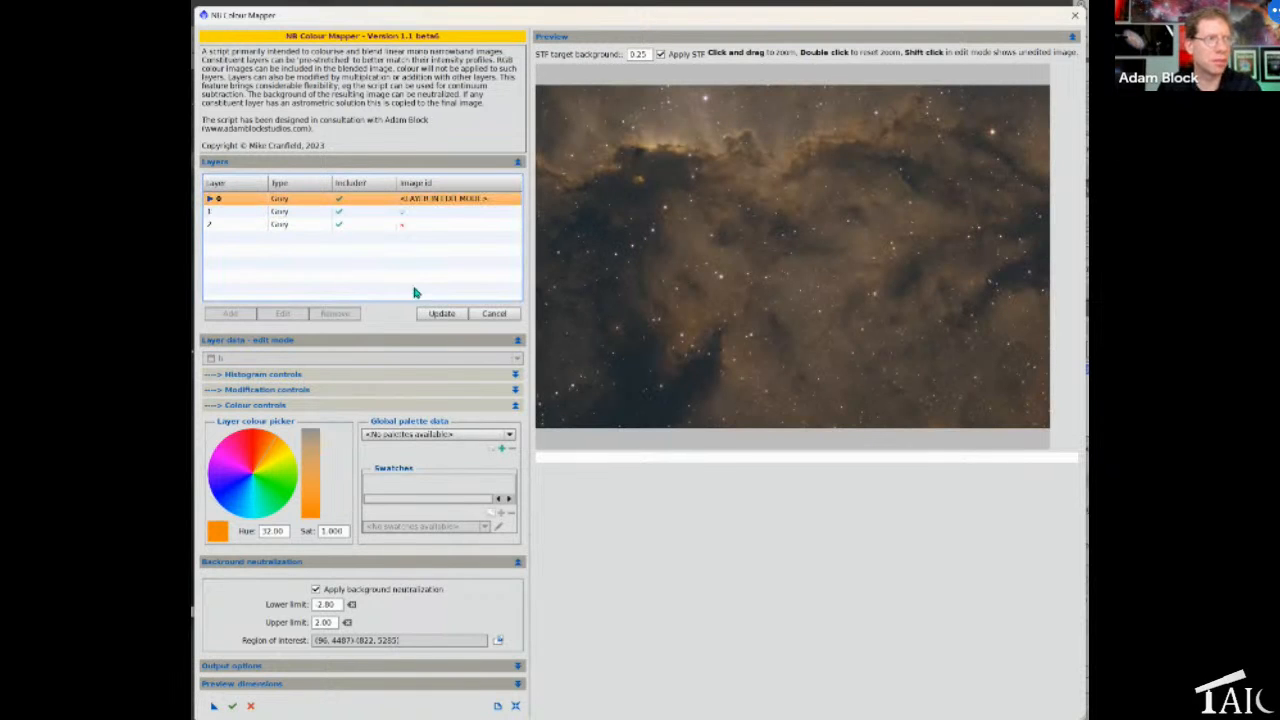
click(443, 313)
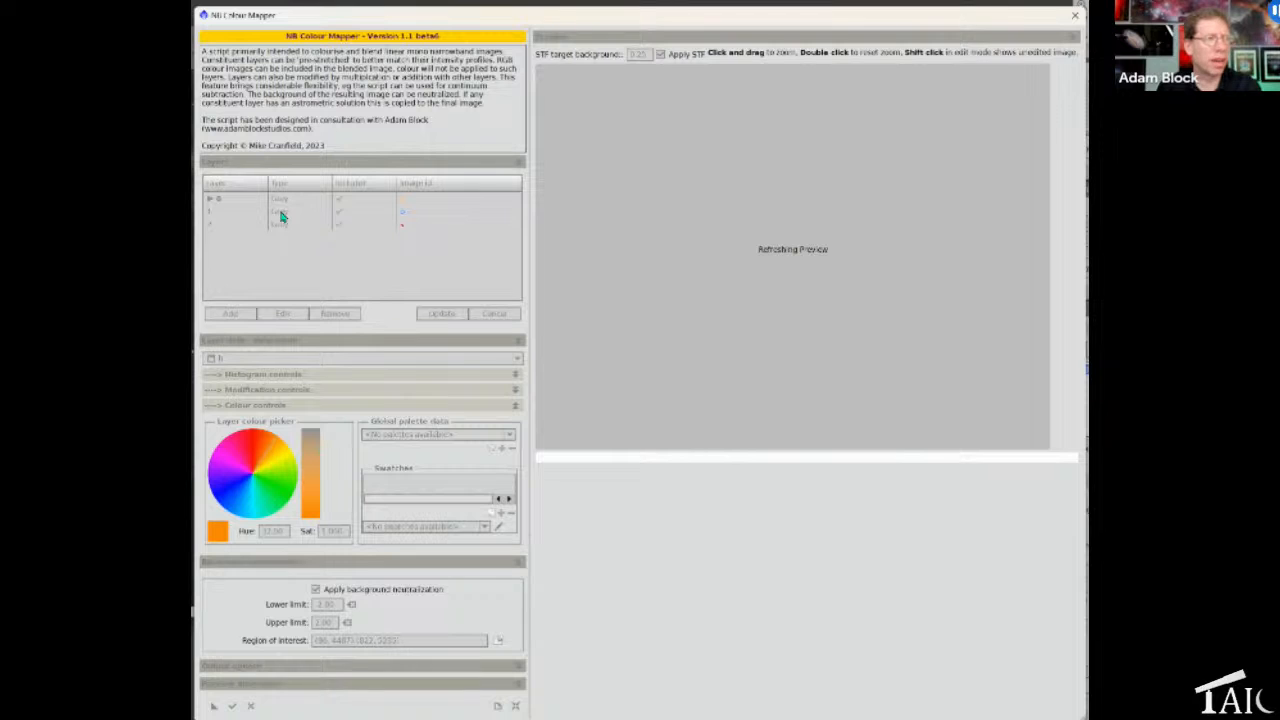
click(281, 213)
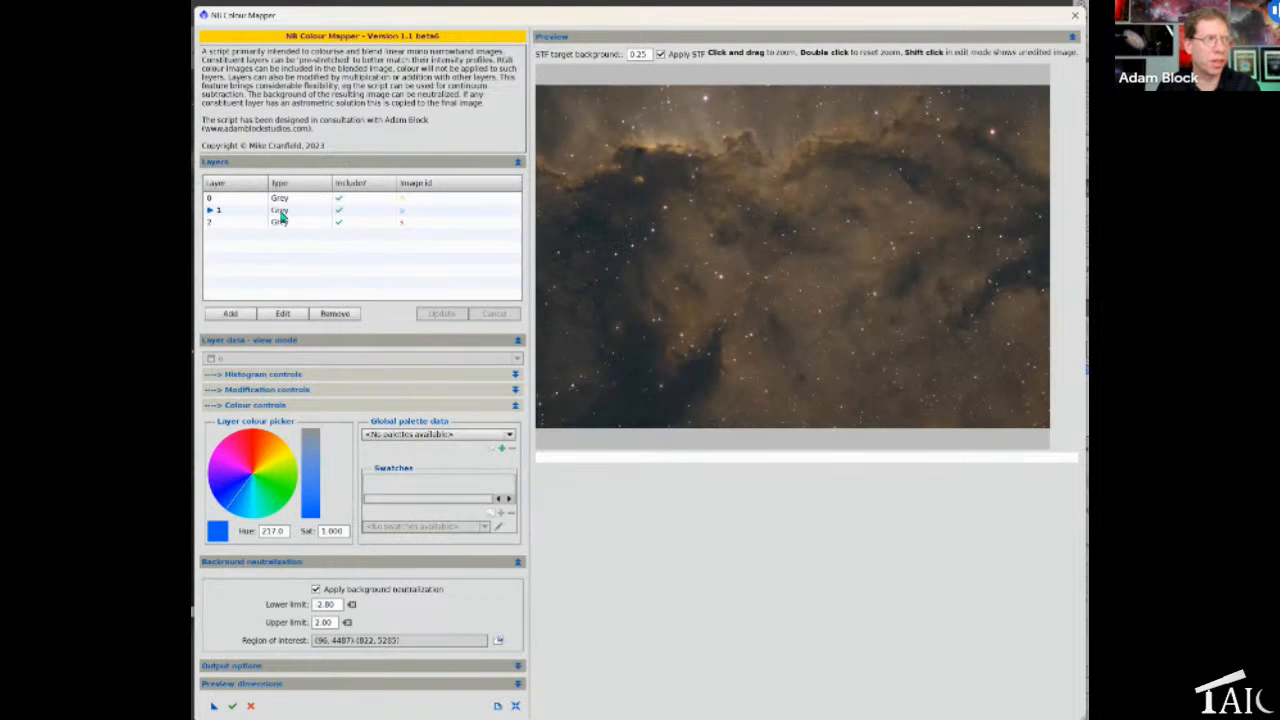
click(282, 314)
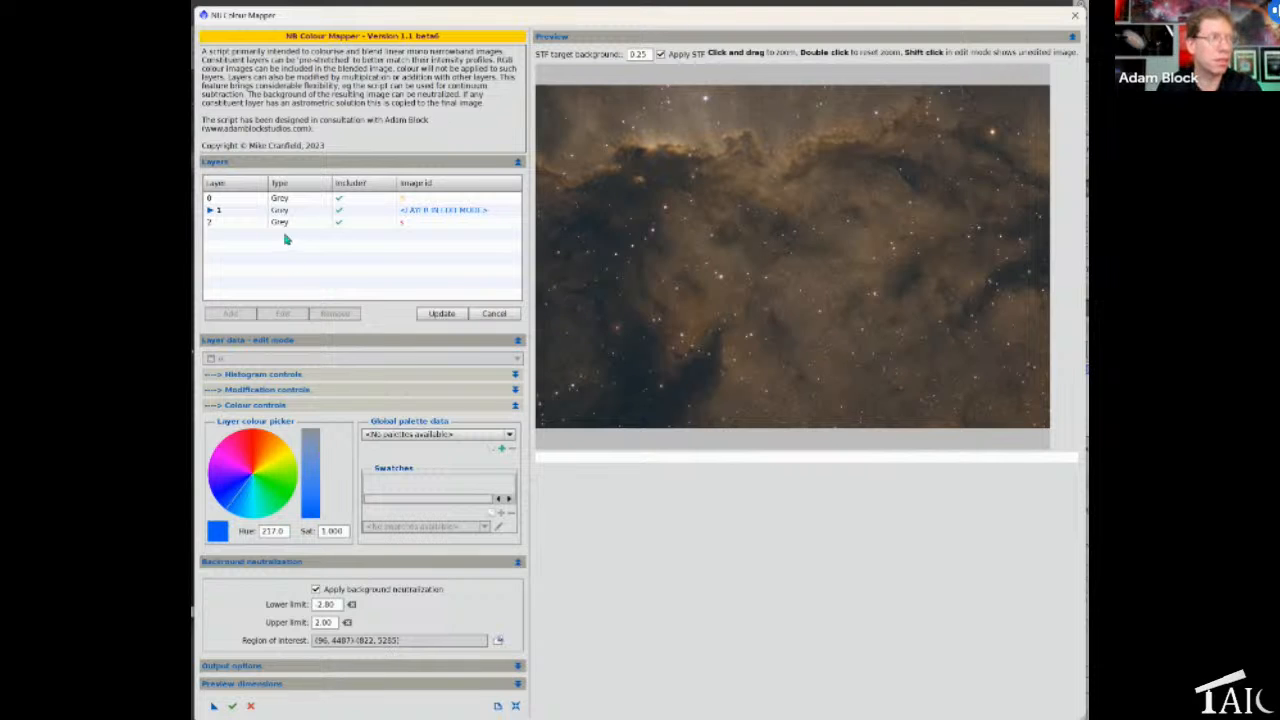
click(442, 314)
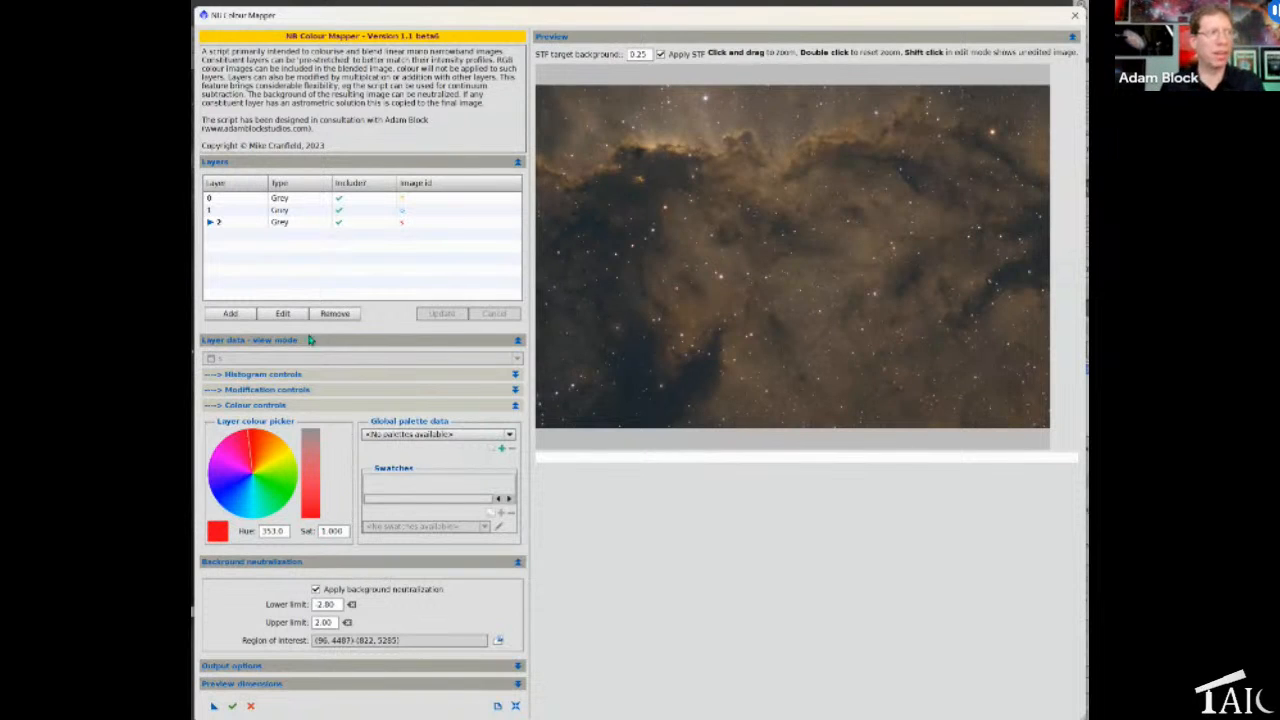
Select the o layer and turn off background neutralization for the blend
click(279, 212)
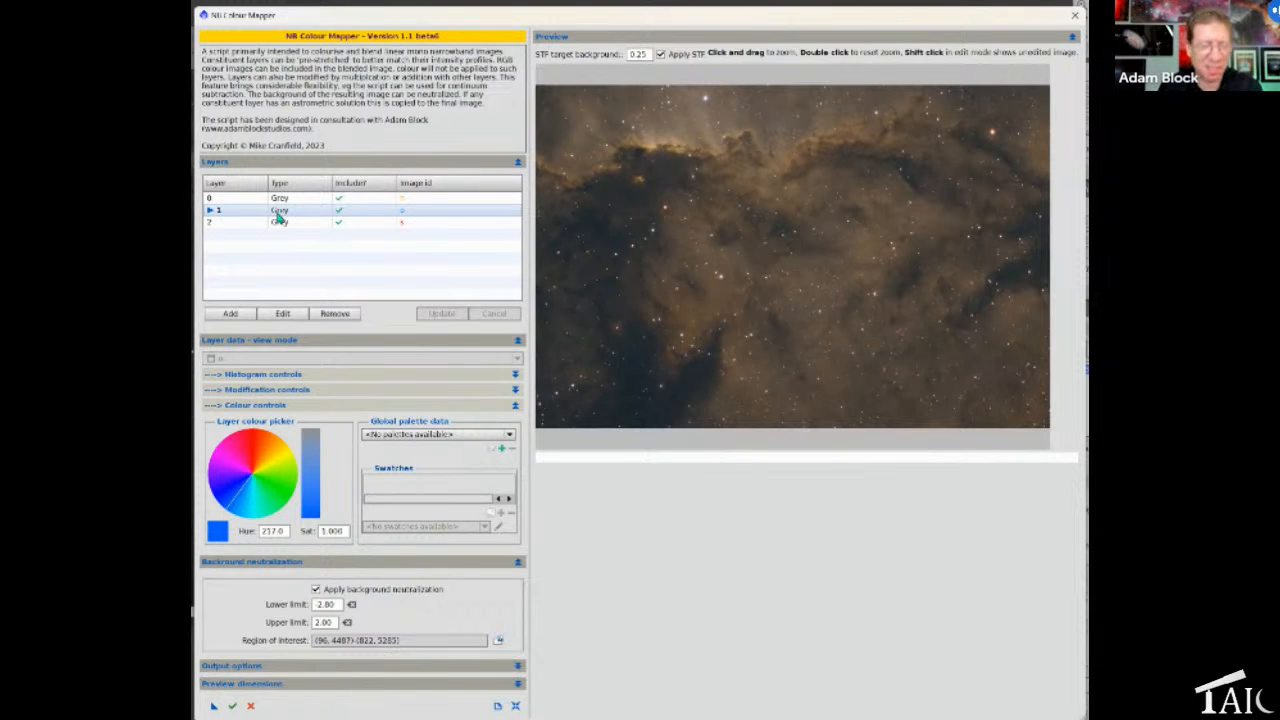
click(268, 407)
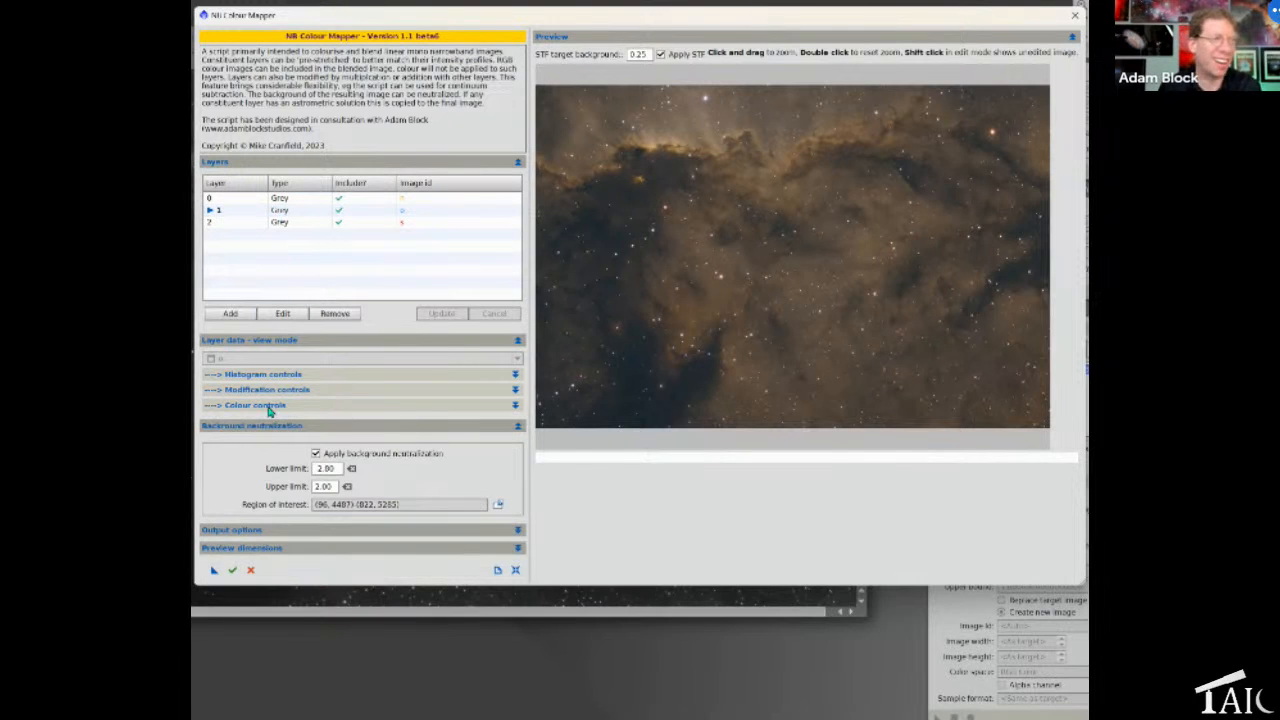
click(316, 454)
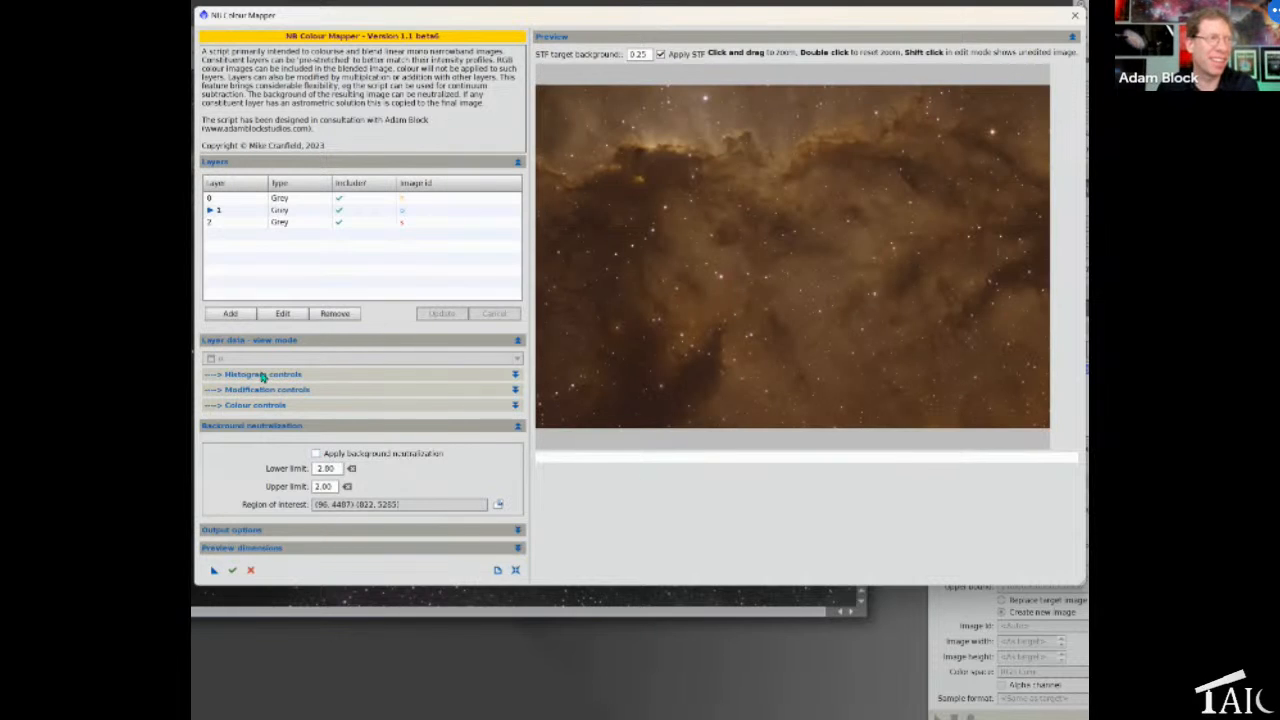
Edit the o layer's histogram to set its midtones to 0.25 and commit the layer
click(262, 375)
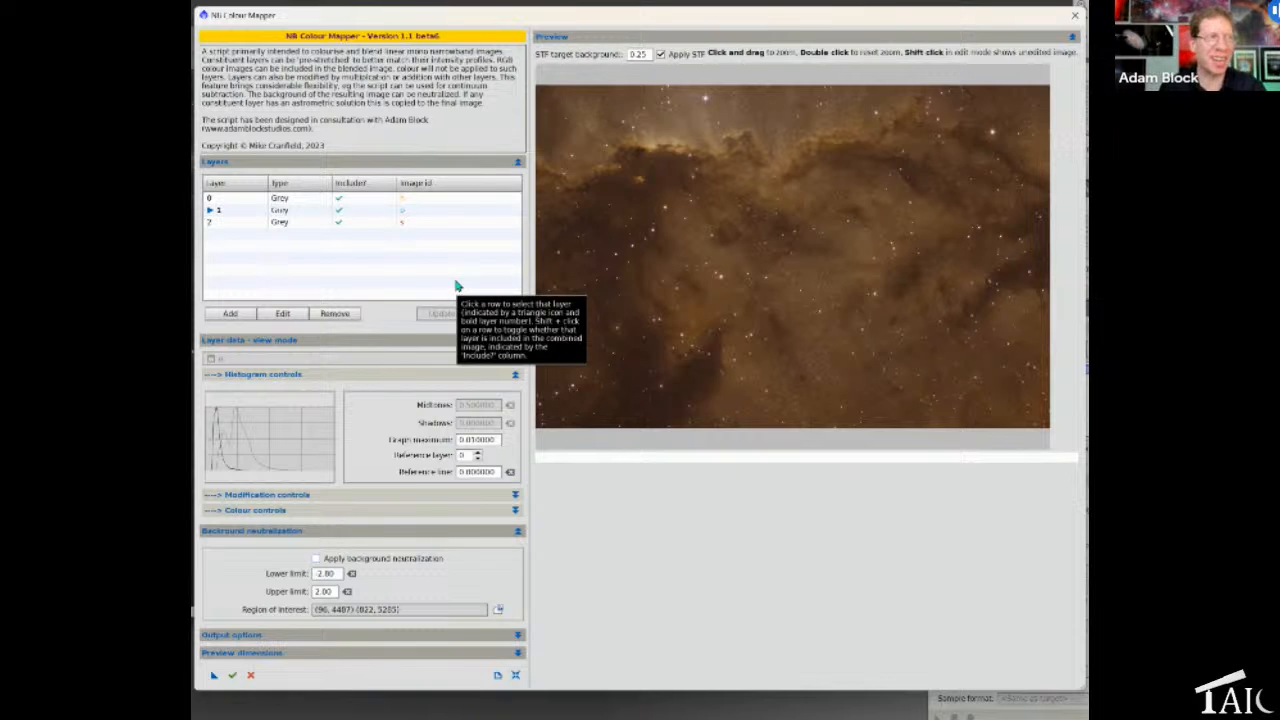
click(283, 314)
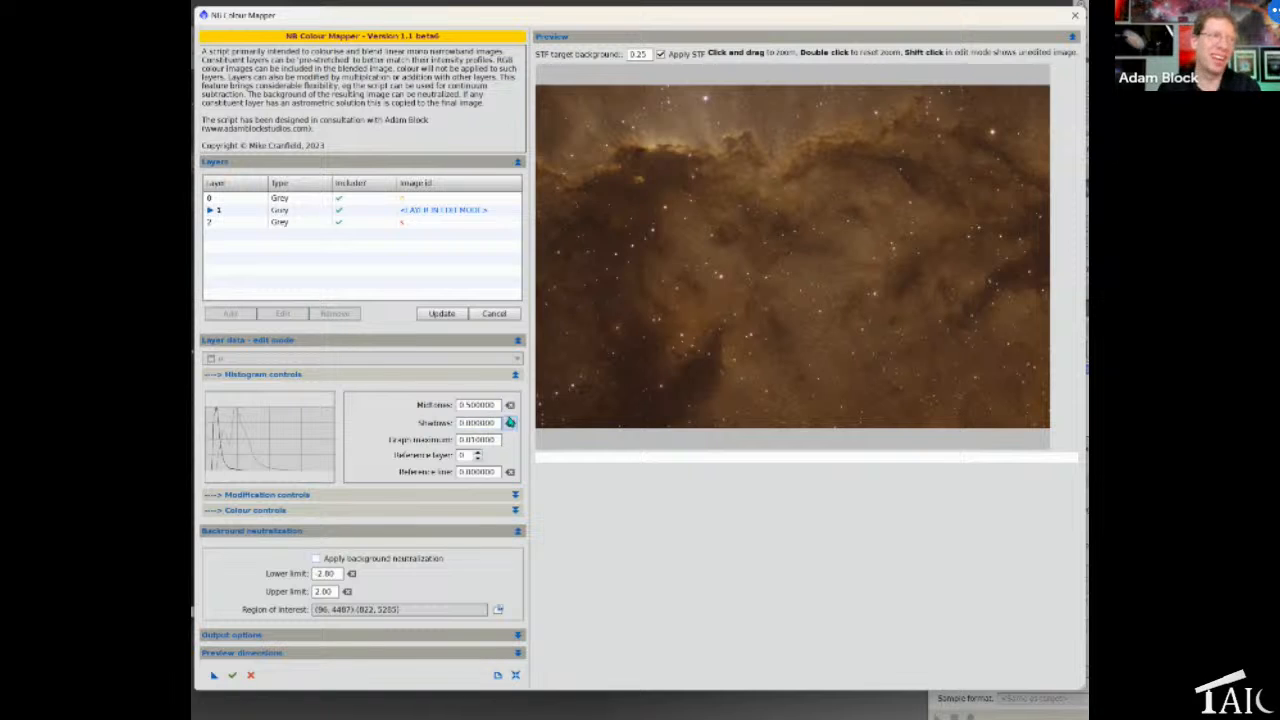
drag(498, 404, 458, 405)
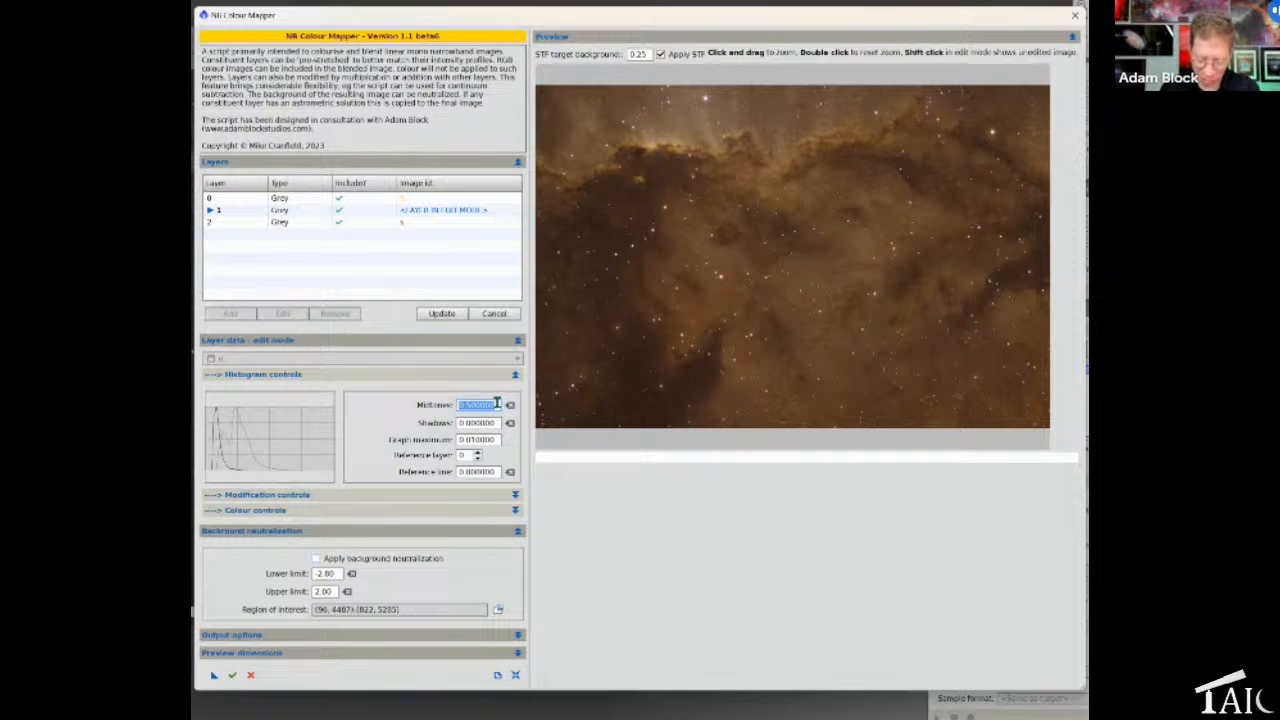
text(.25)
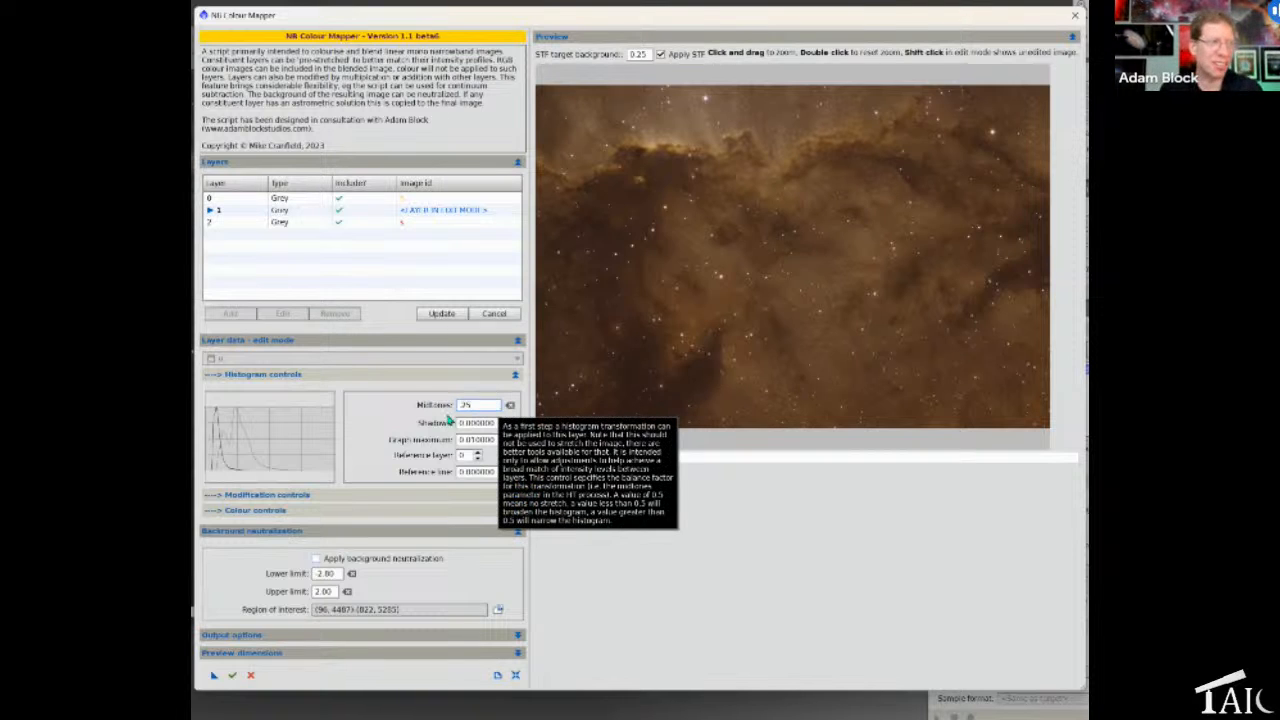
key(Return)
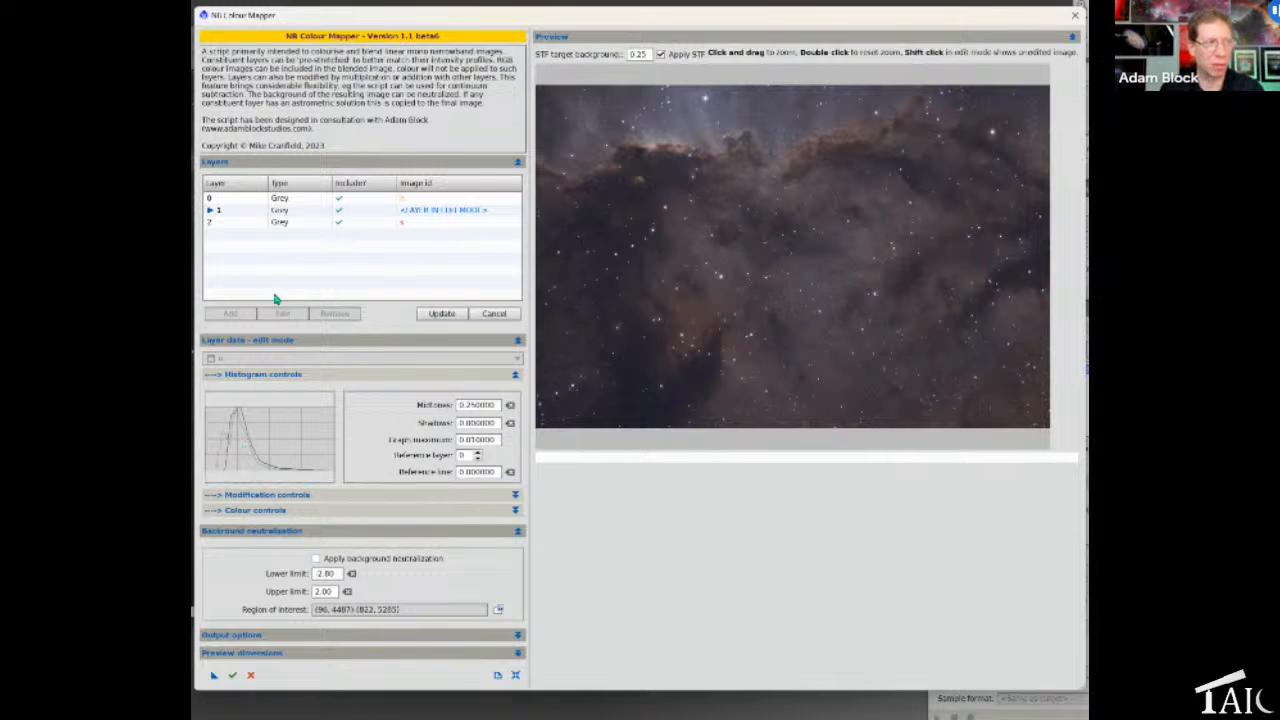
click(443, 314)
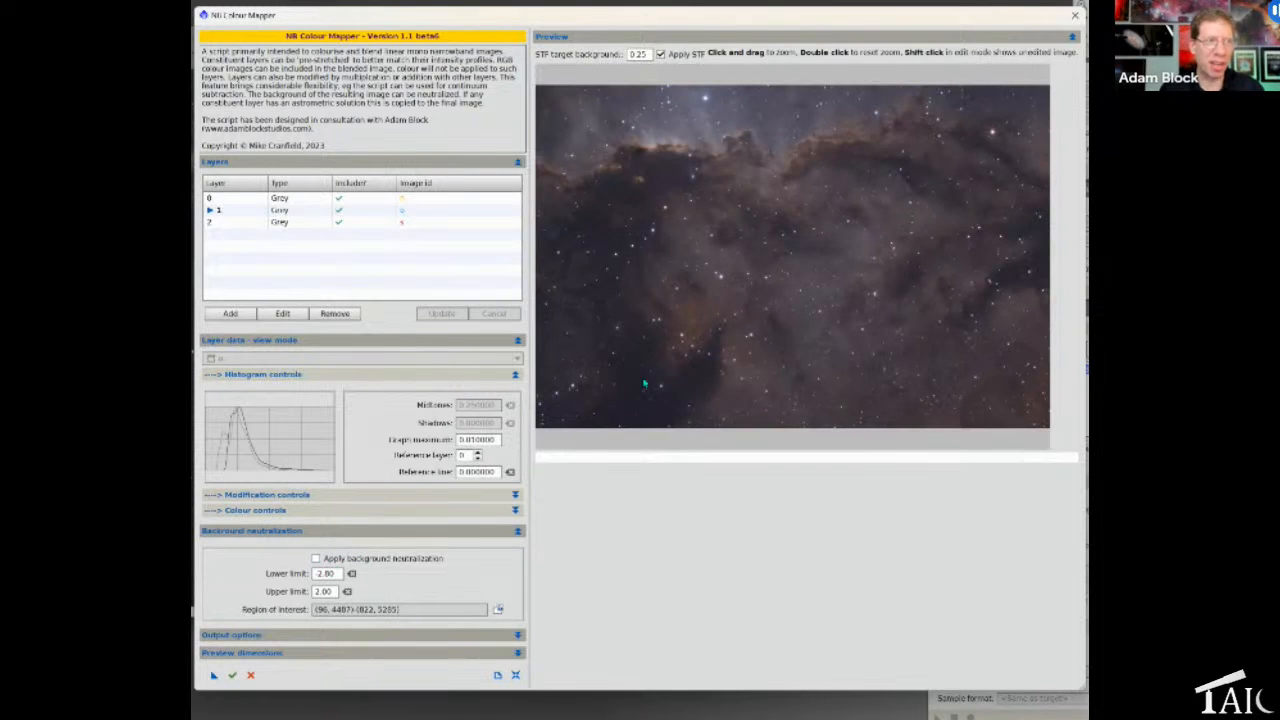
Apply background neutralization again, using a zoomed dark area near the image's lower-left edge as the region of interest
drag(547, 358, 570, 378)
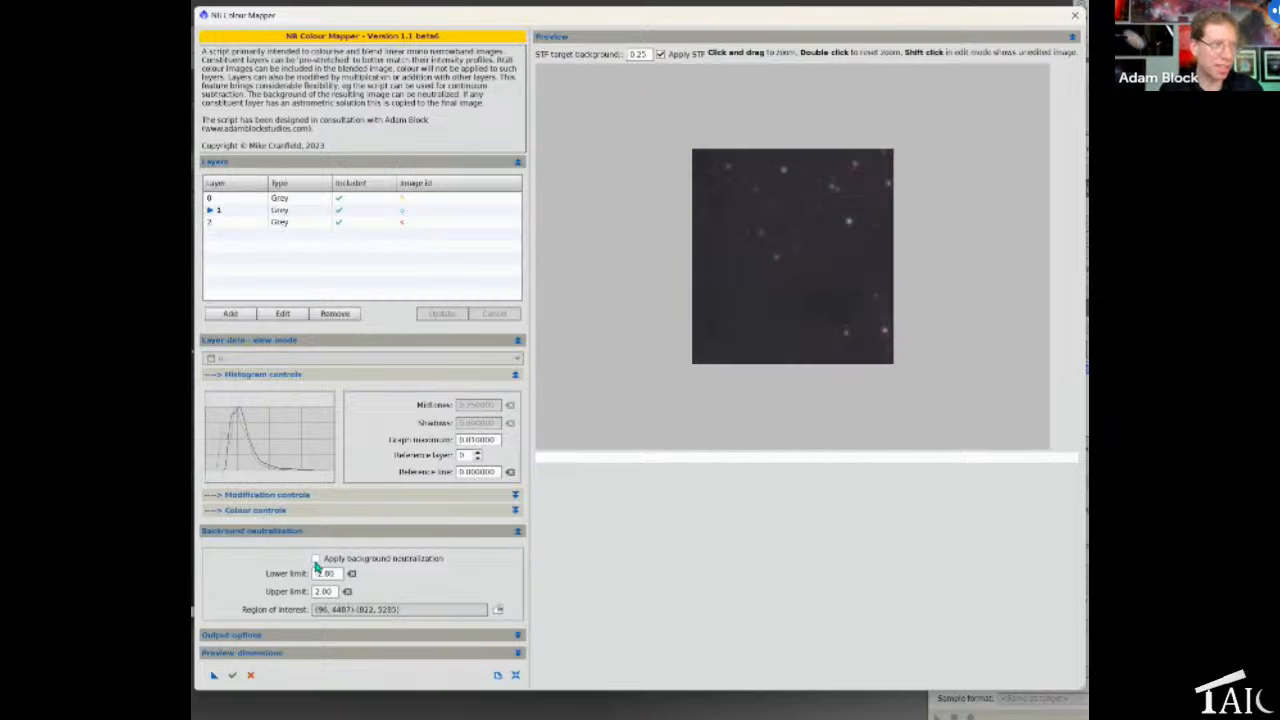
click(316, 560)
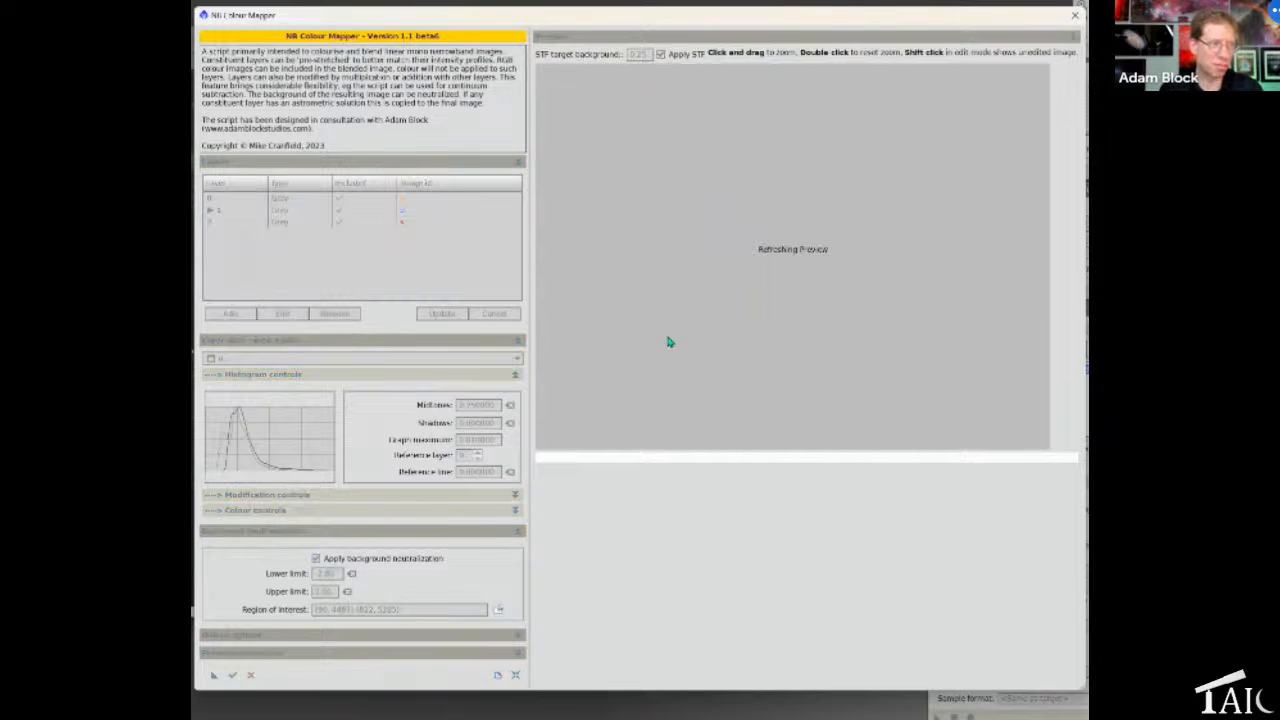
click(497, 609)
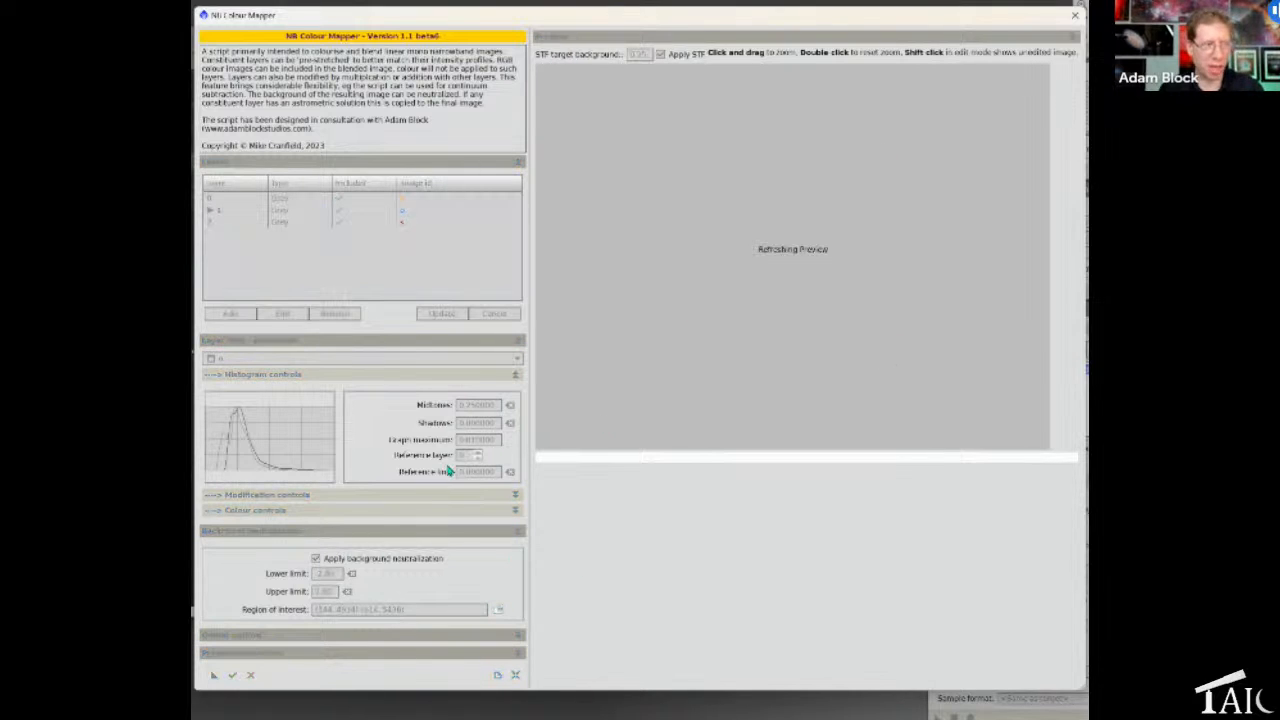
Reset the preview zoom and execute the script to generate the blended full-size colour image
double_click(796, 245)
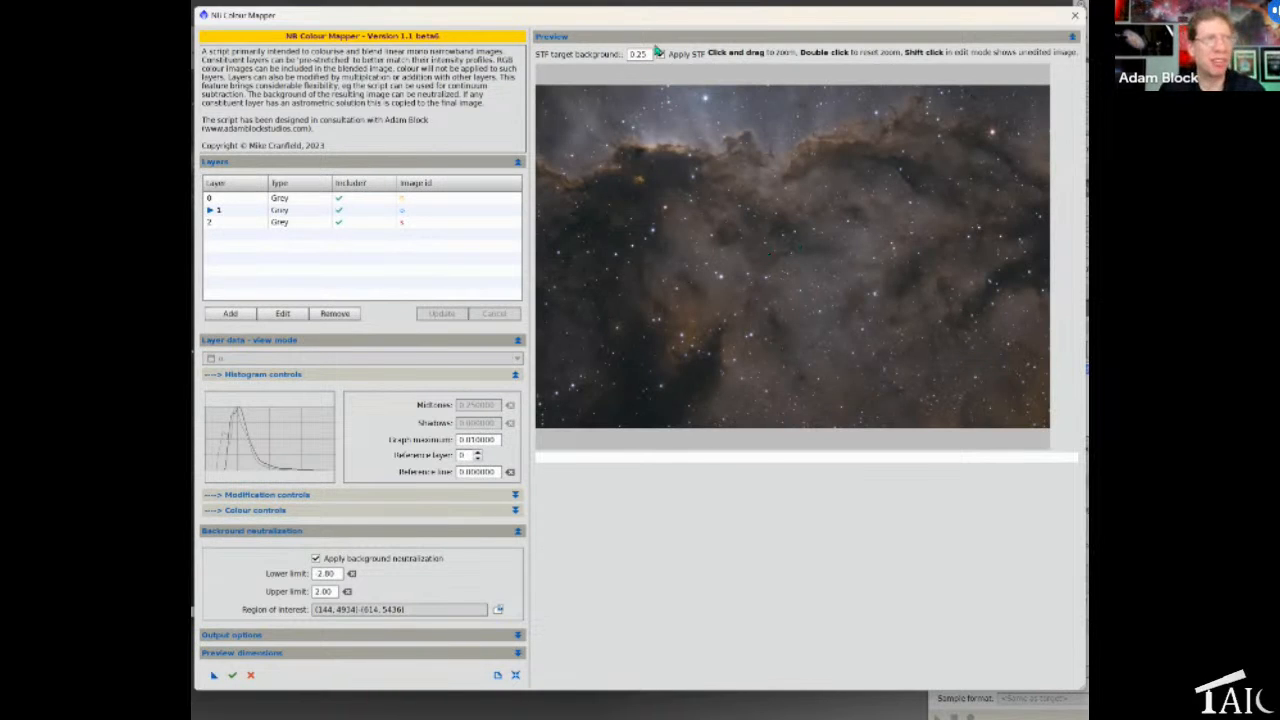
drag(640, 20, 630, 0)
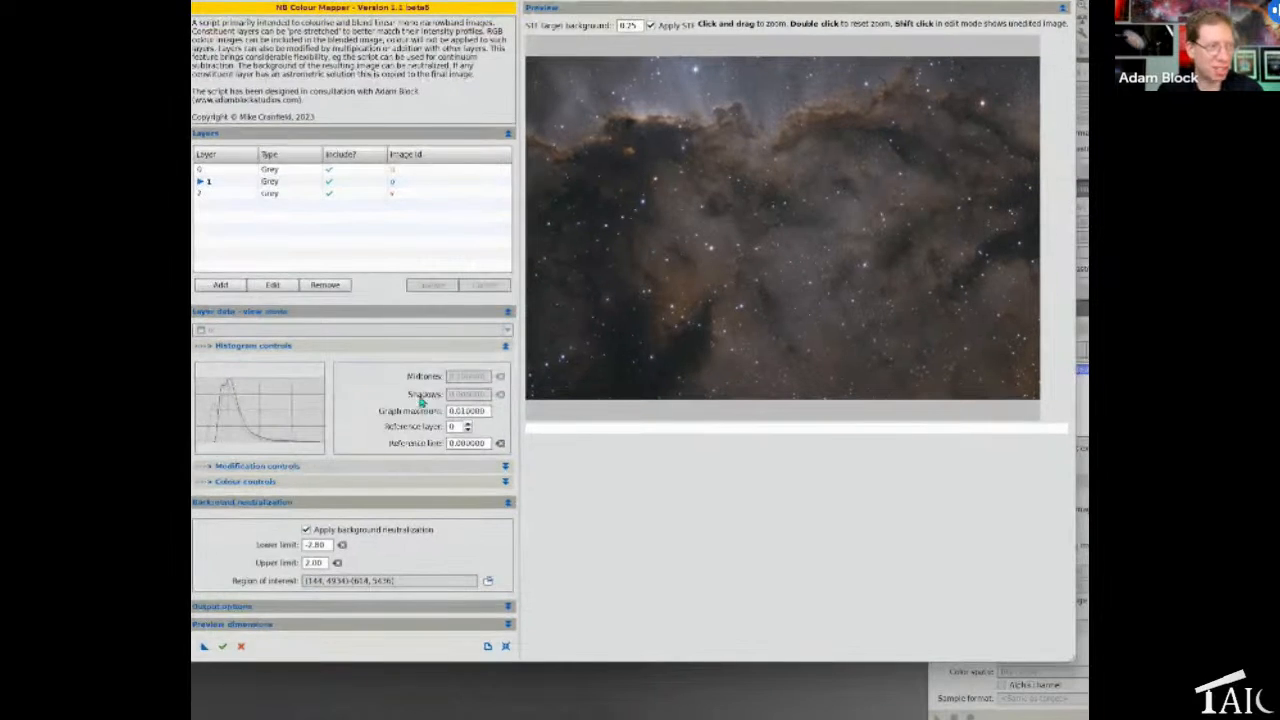
click(222, 647)
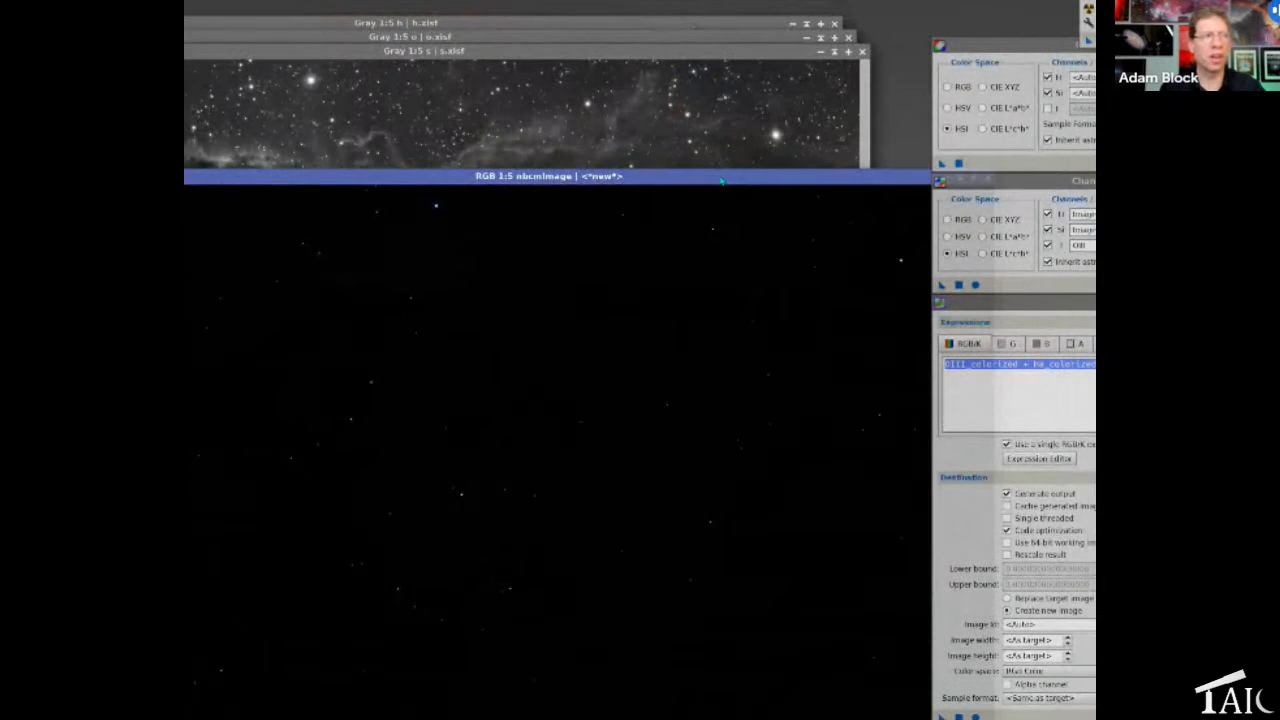
Place the nbcmImage window over the h, o and s image windows and auto-stretch its screen display
drag(730, 186, 671, 103)
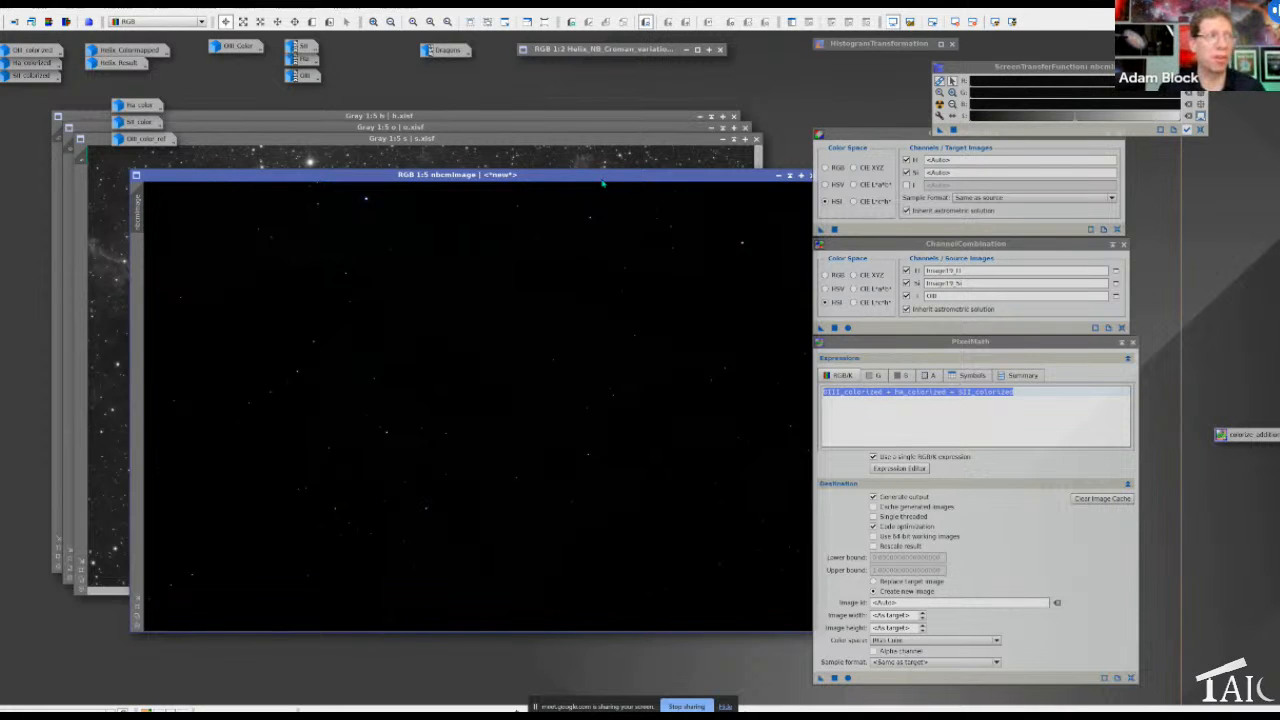
drag(603, 183, 549, 173)
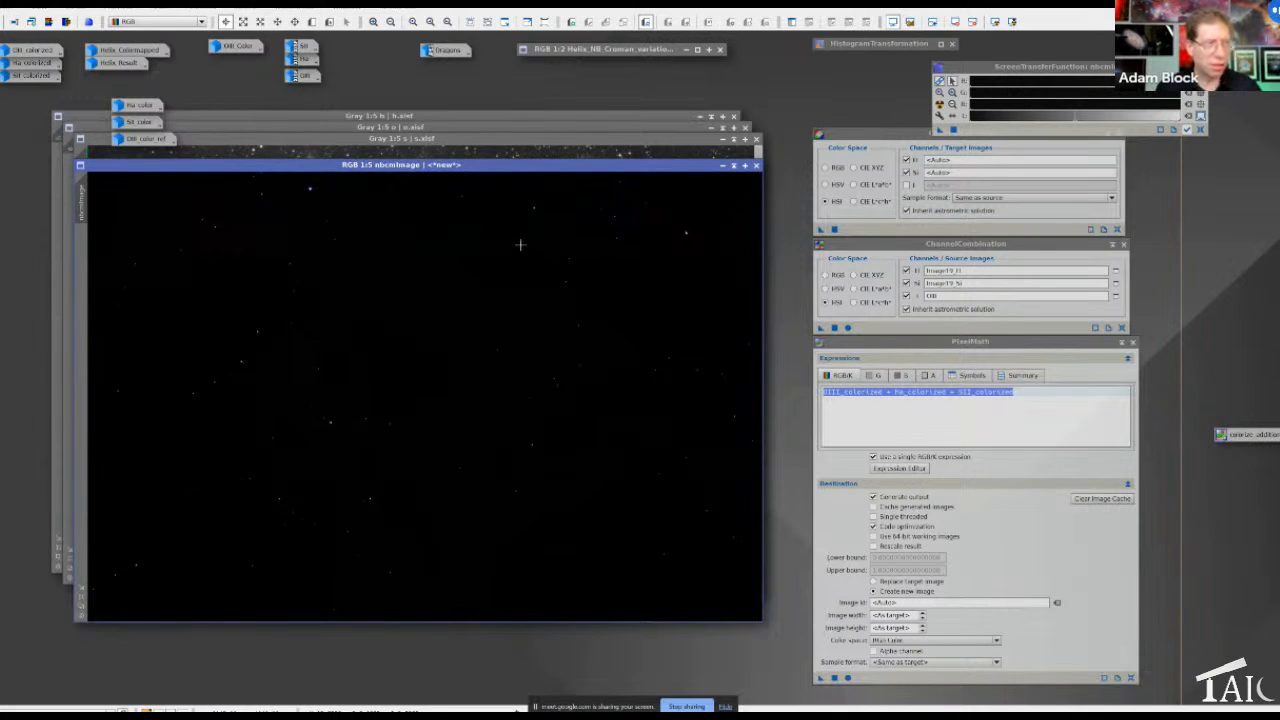
key(ctrl+a)
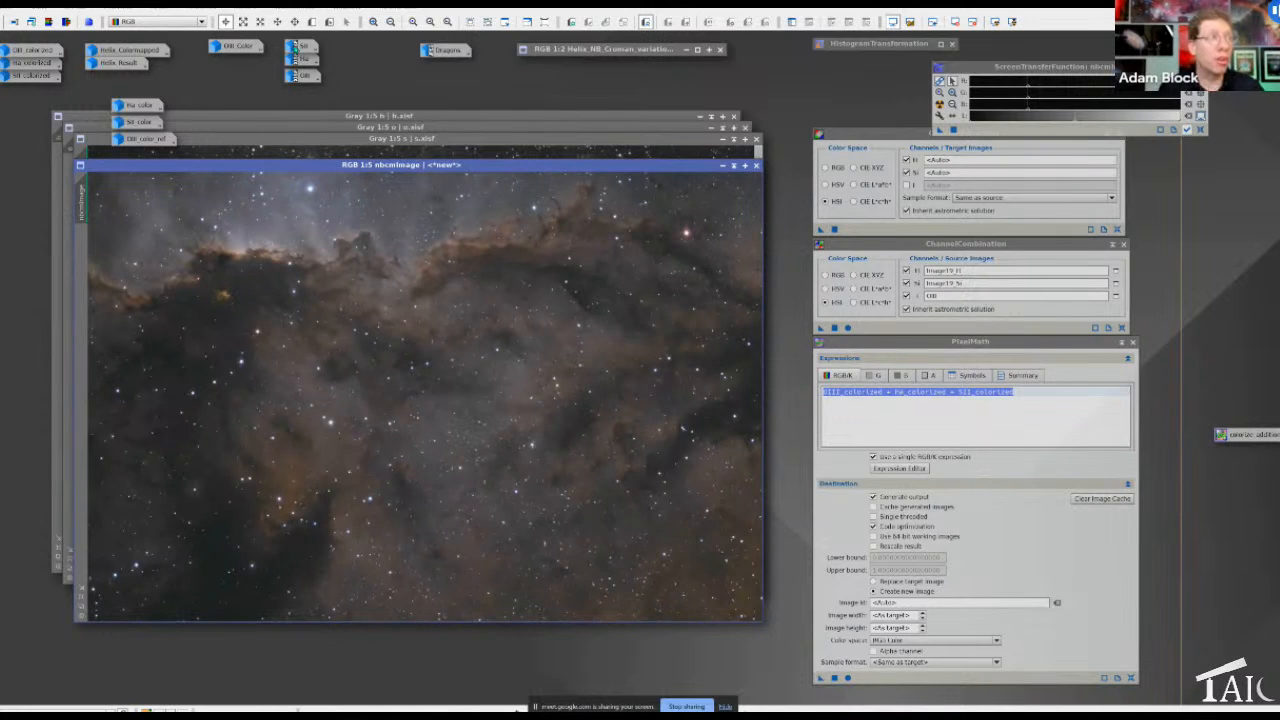
Apply ColorSaturation with its existing hue-dependent curve to nbcmImage and close the tool
click(203, 4)
mouse_move(230, 22)
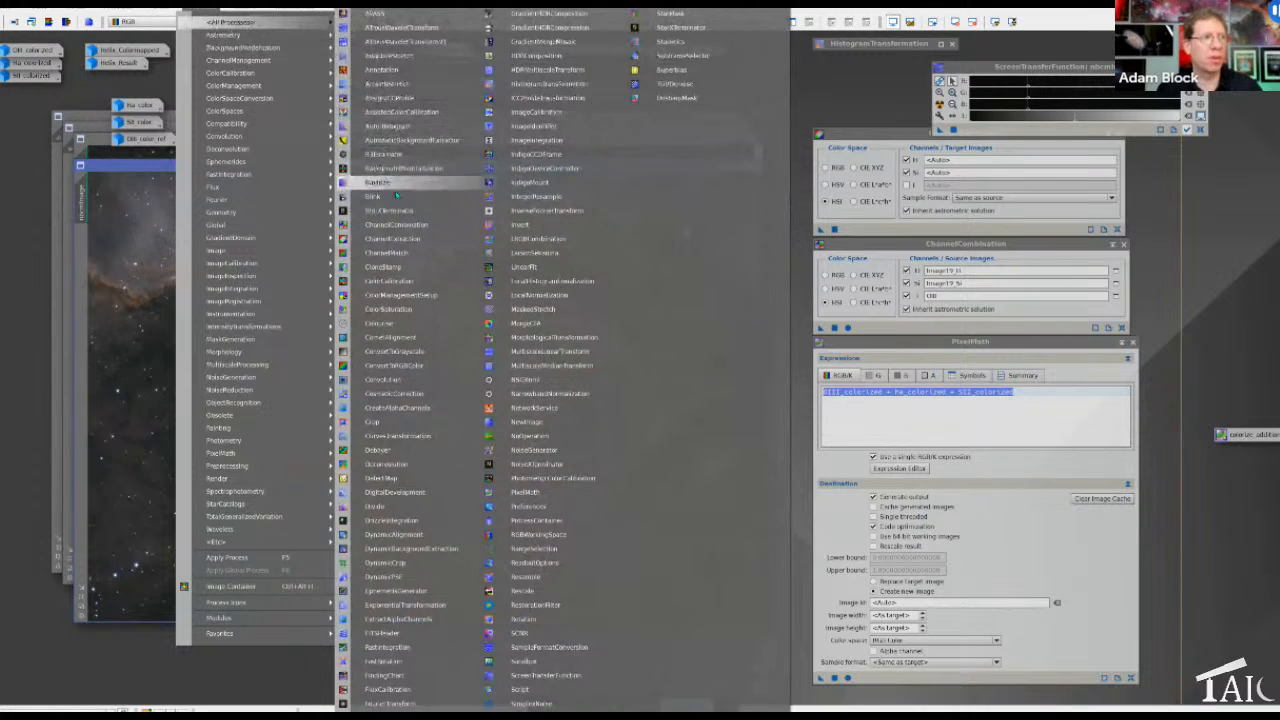
click(424, 309)
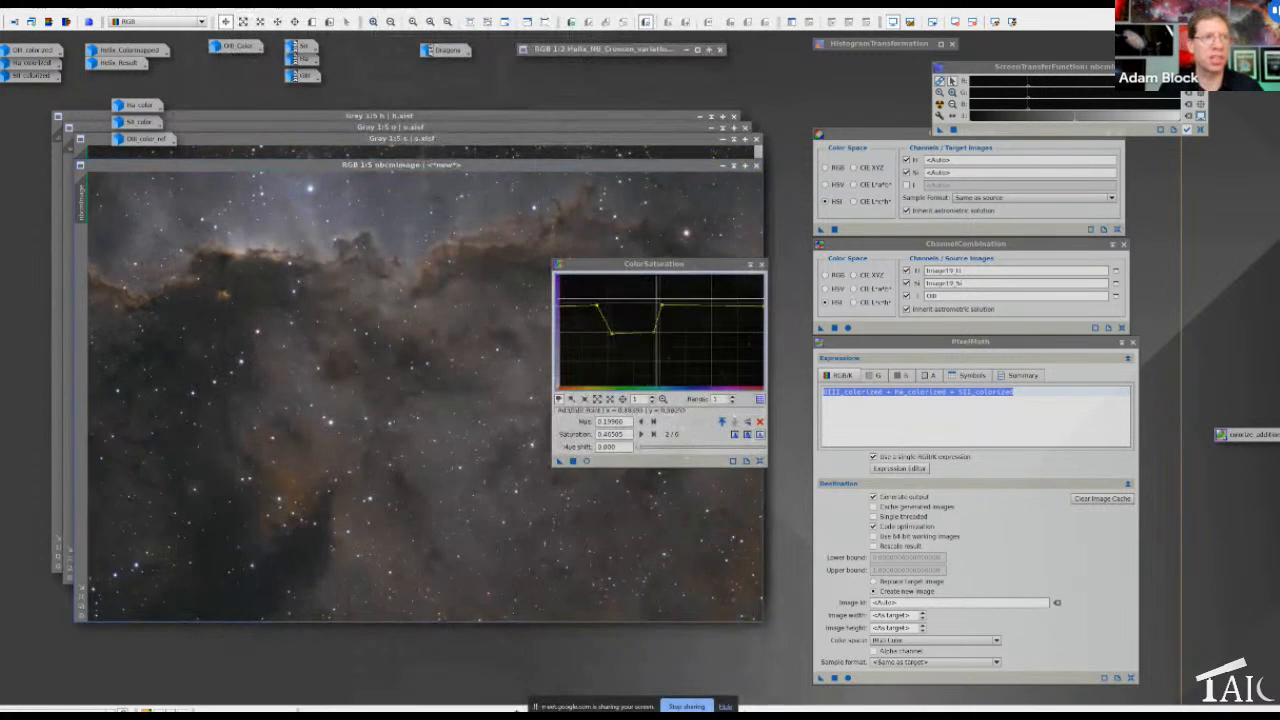
drag(657, 264, 708, 144)
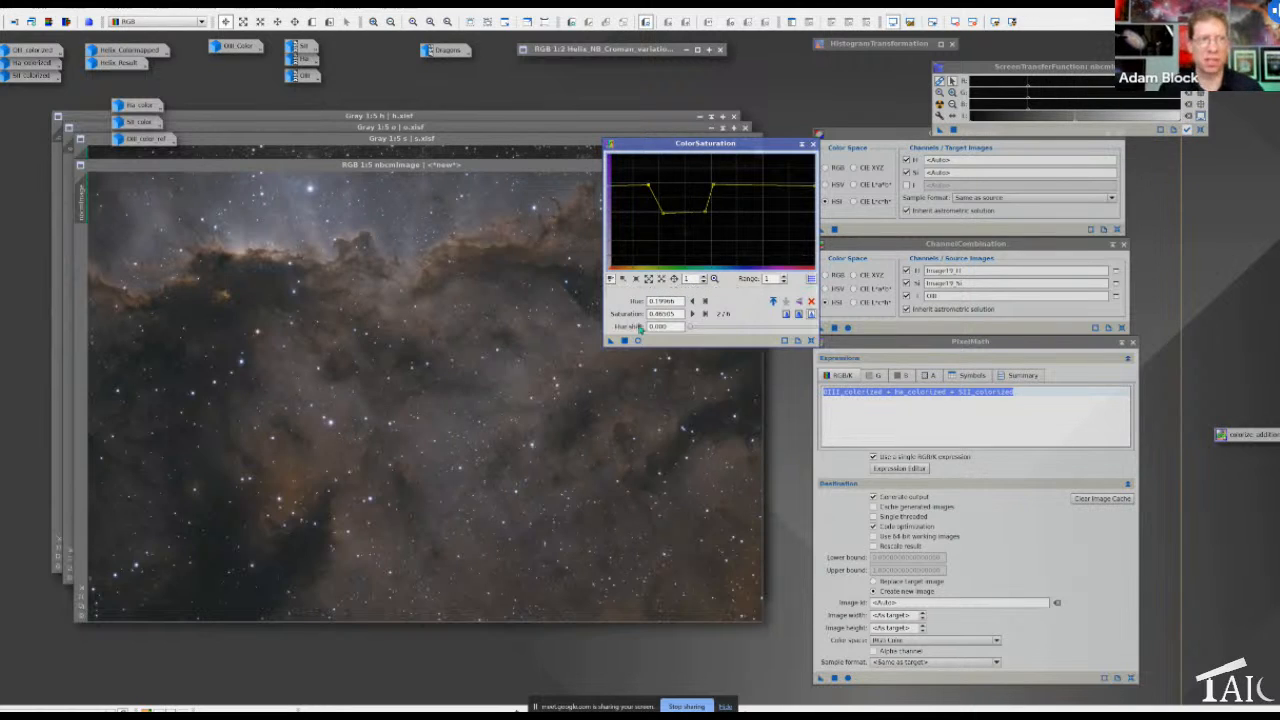
drag(611, 341, 543, 357)
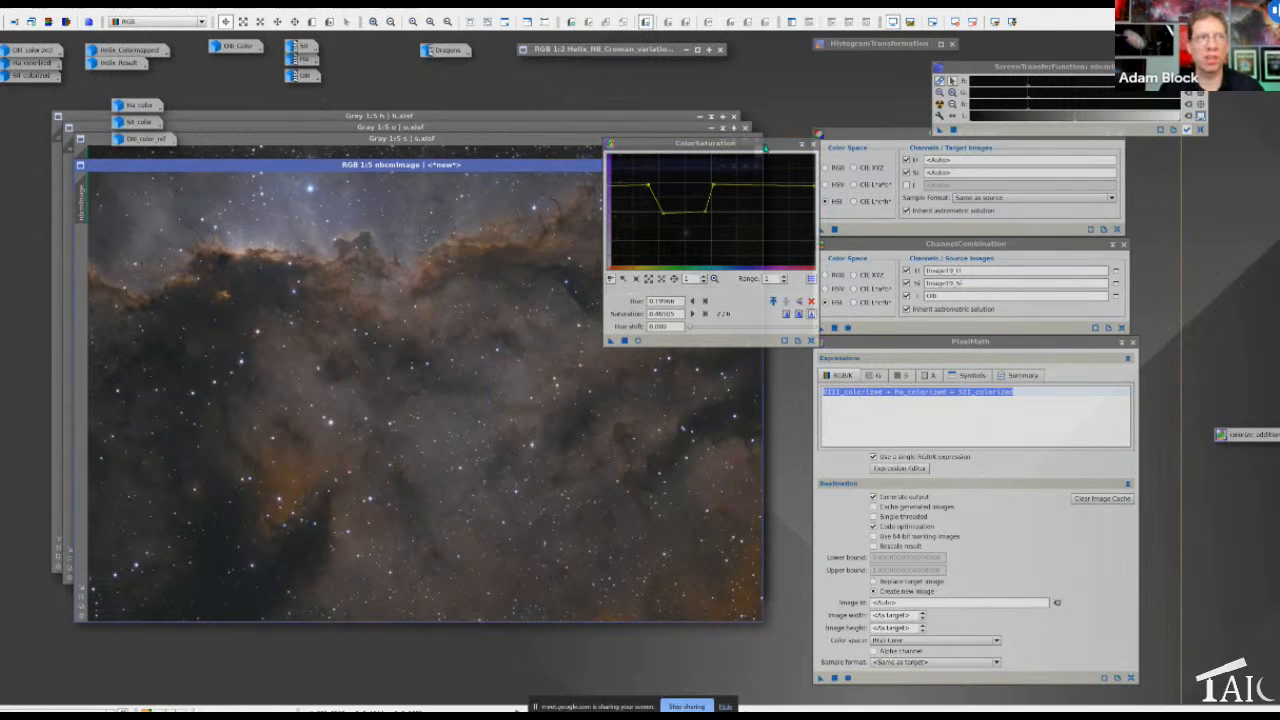
drag(760, 143, 691, 166)
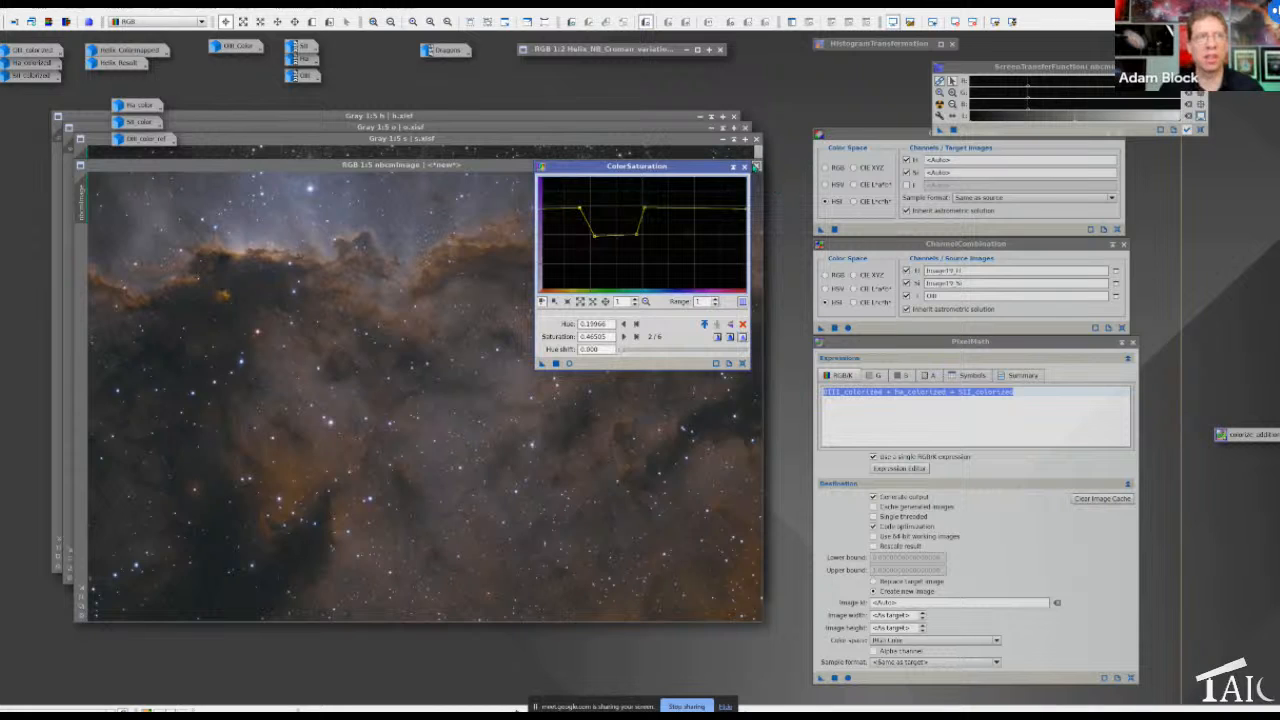
click(744, 166)
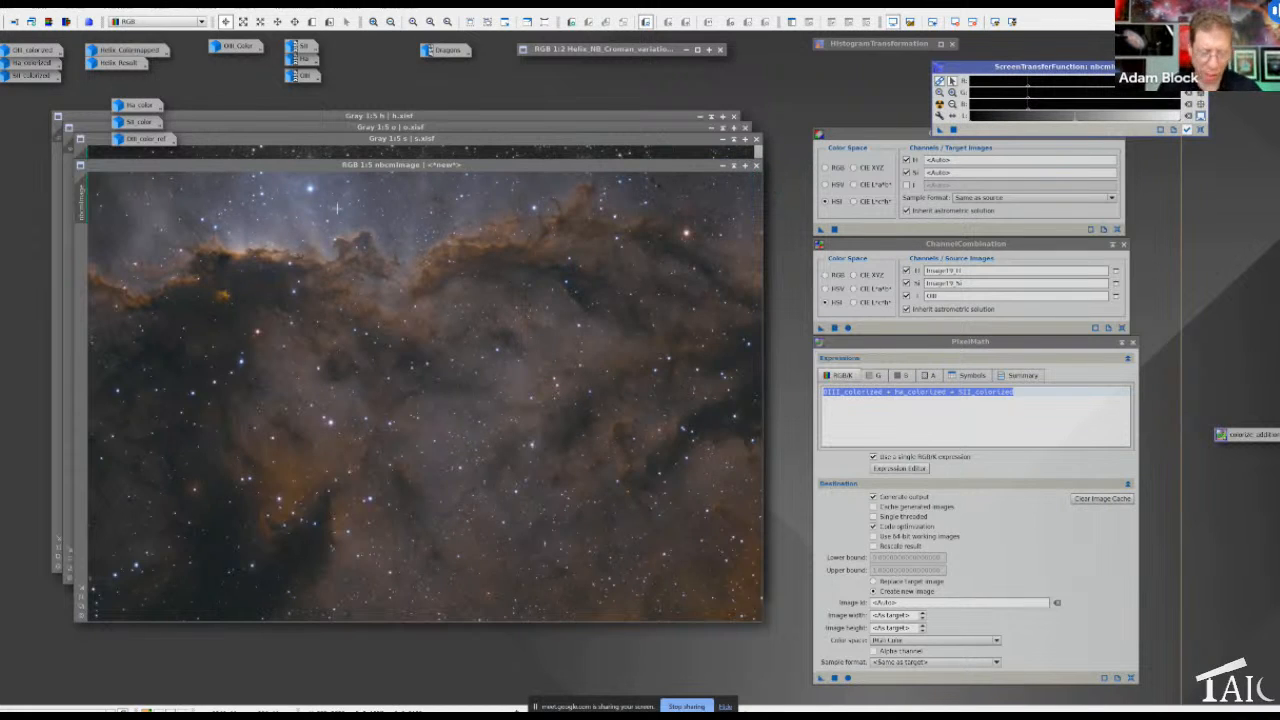
Boost nbcmImage's chroma using CurvesTransformation with real-time preview, raising the c curve at input about 0.44 to output about 0.57
click(200, 5)
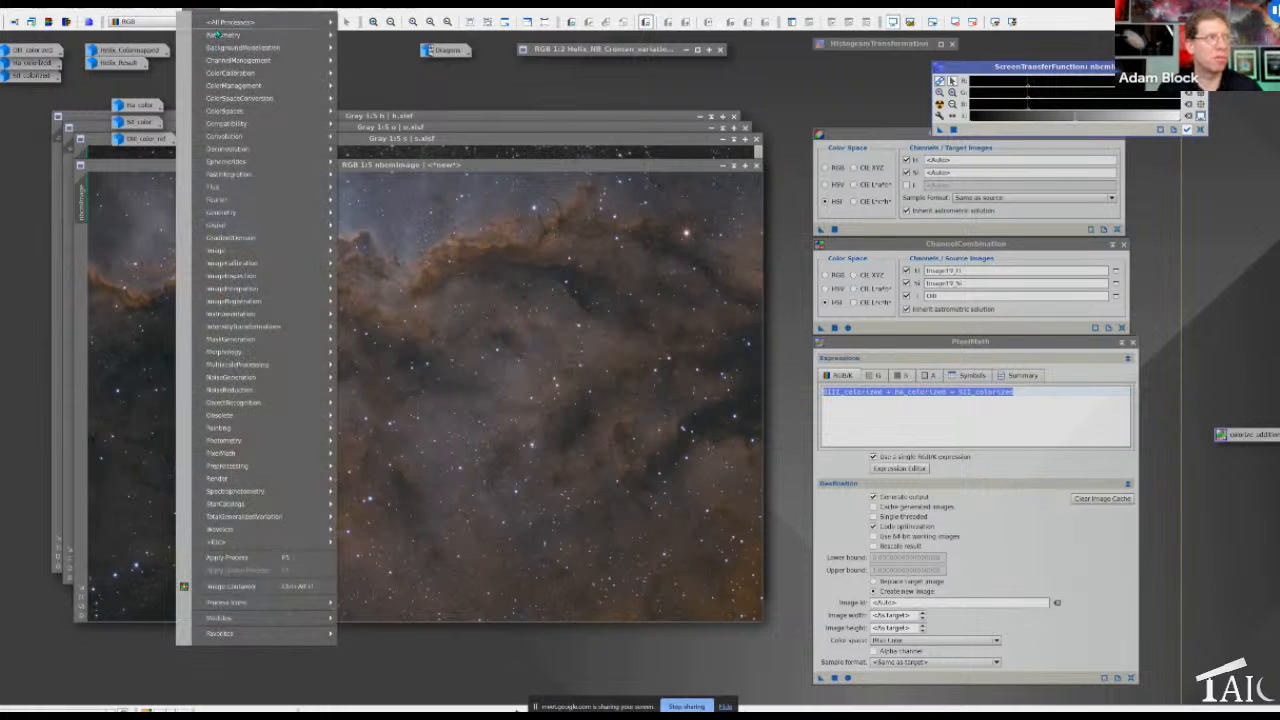
mouse_move(230, 22)
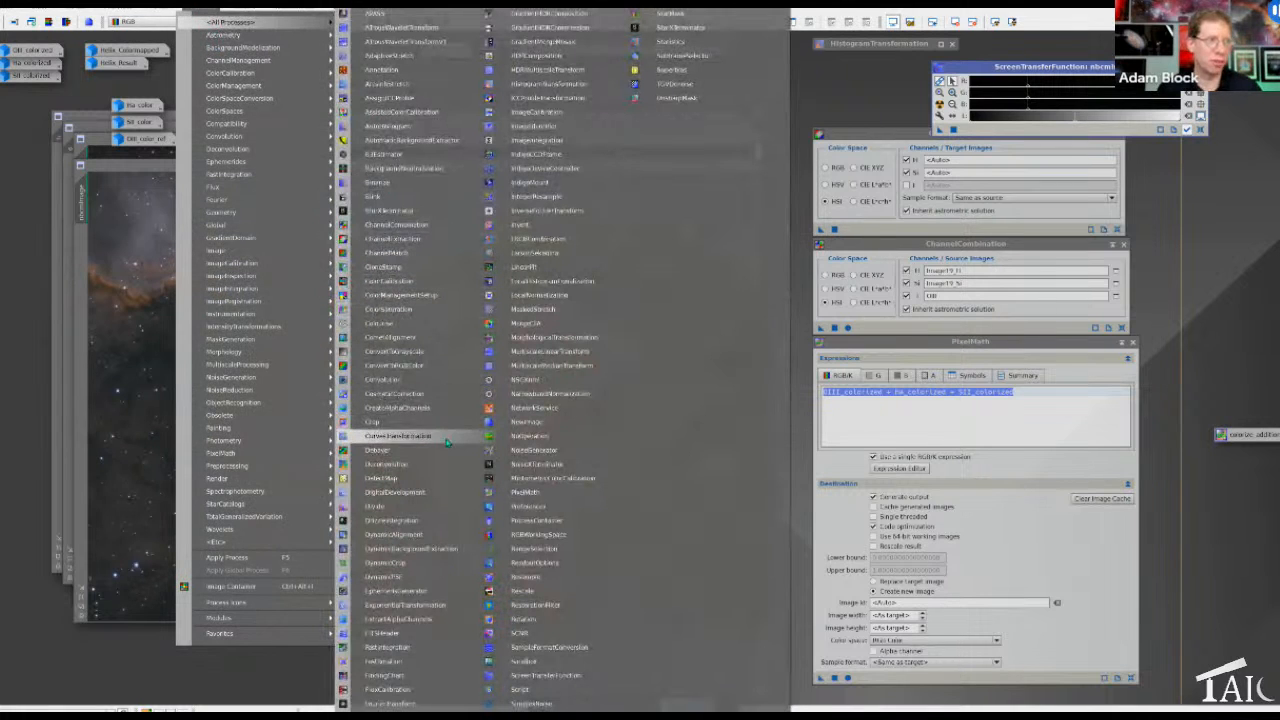
click(447, 441)
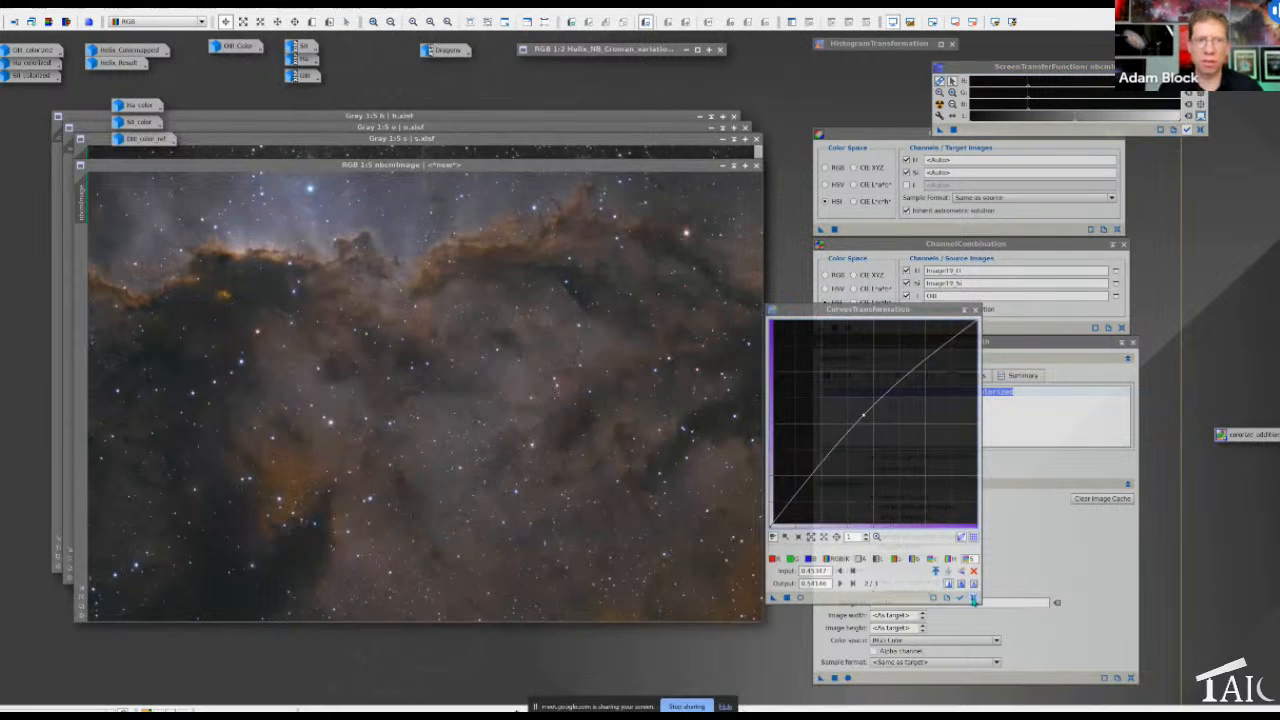
drag(862, 310, 782, 257)
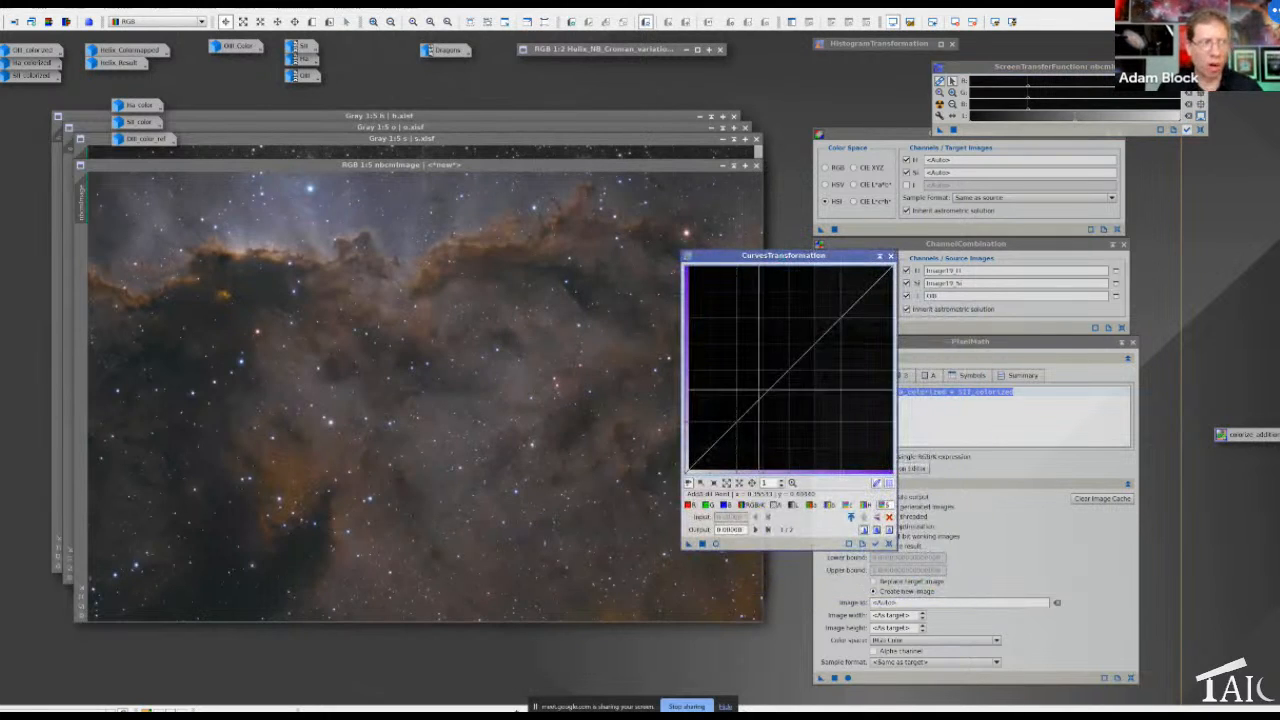
click(850, 505)
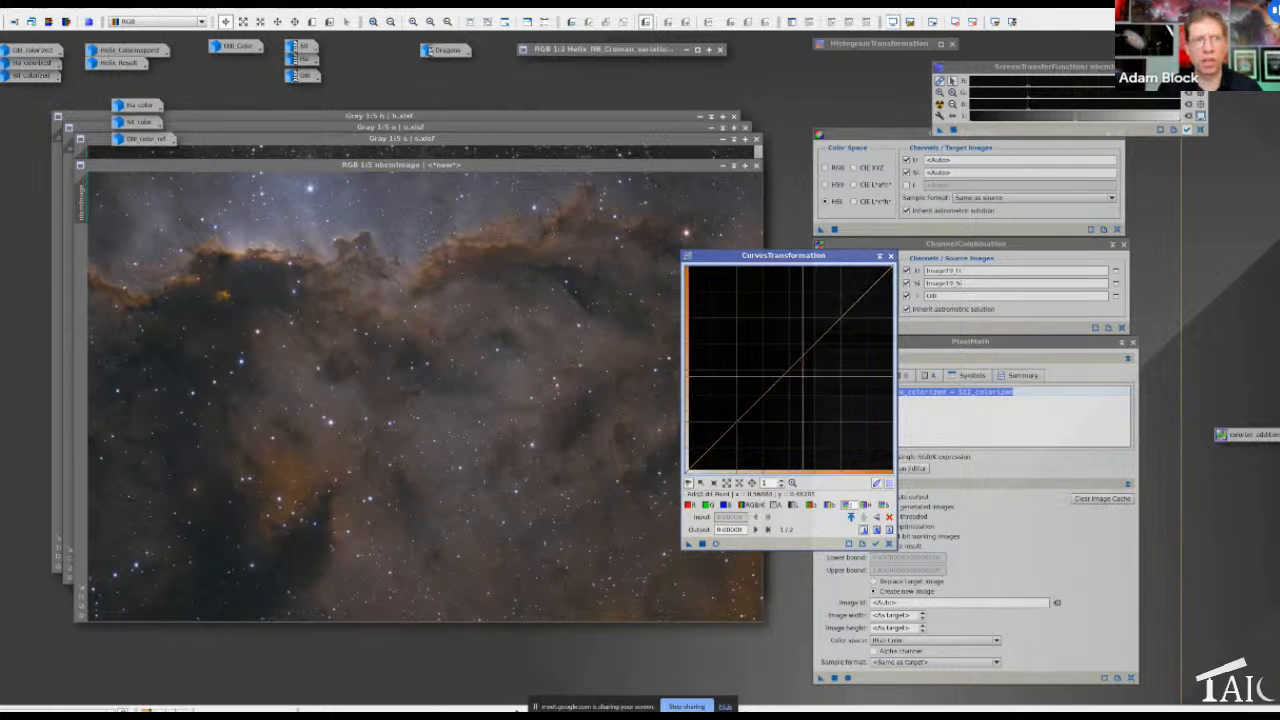
click(716, 544)
click(781, 401)
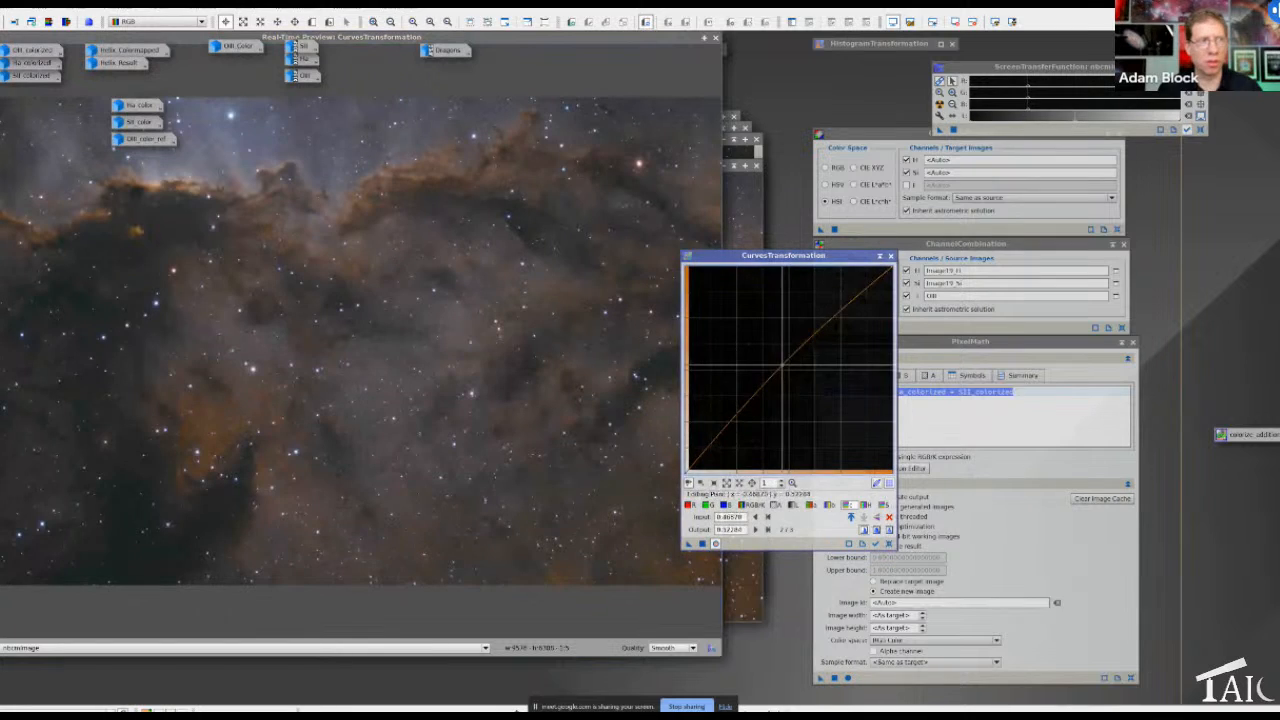
drag(784, 363, 778, 355)
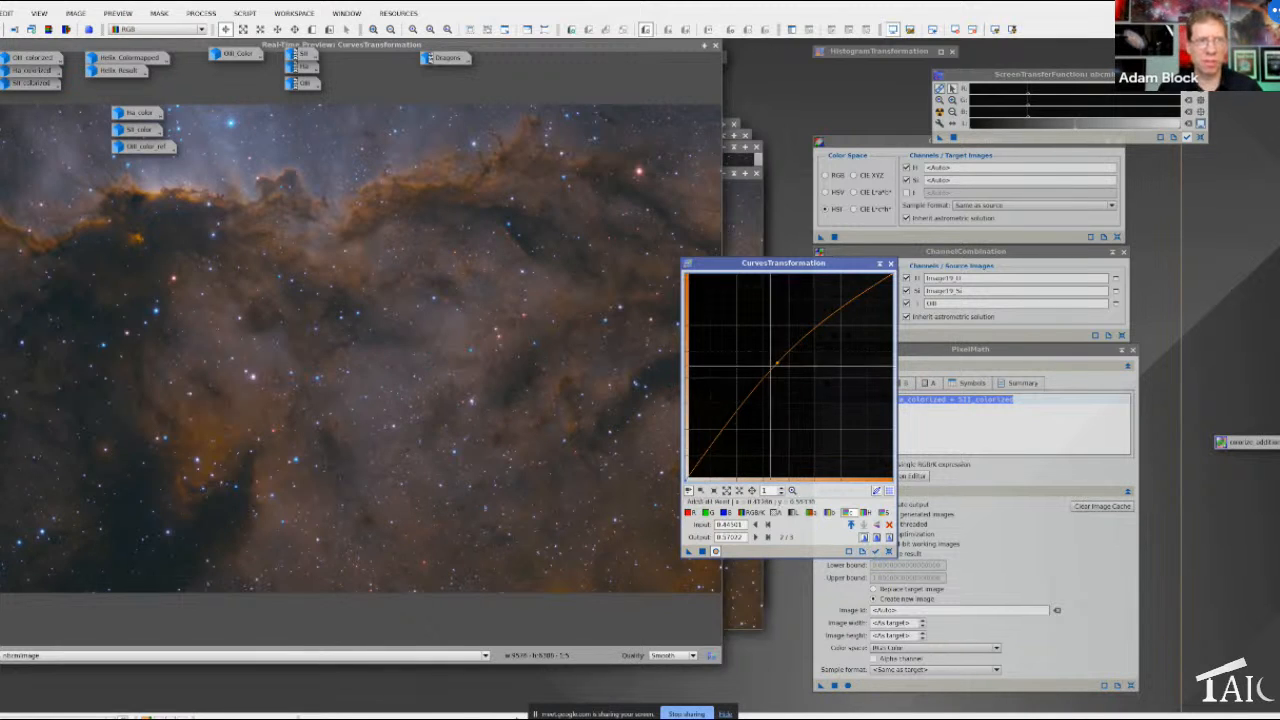
click(876, 538)
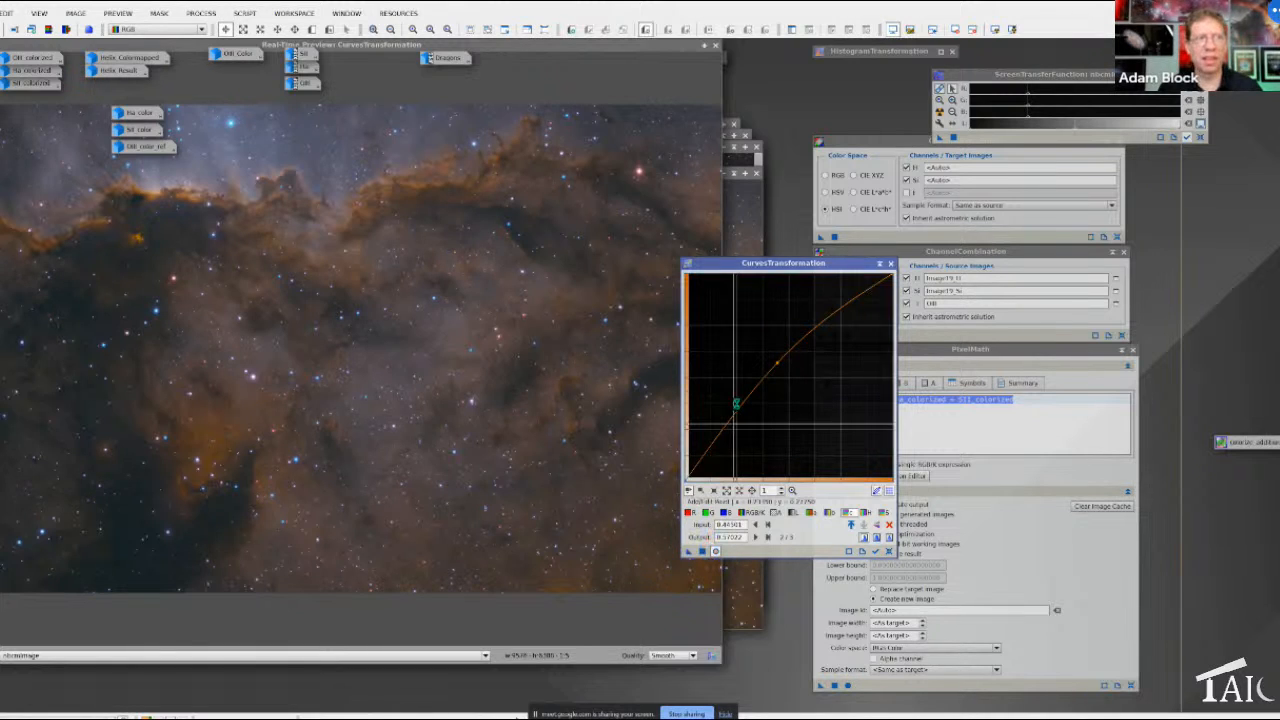
click(889, 266)
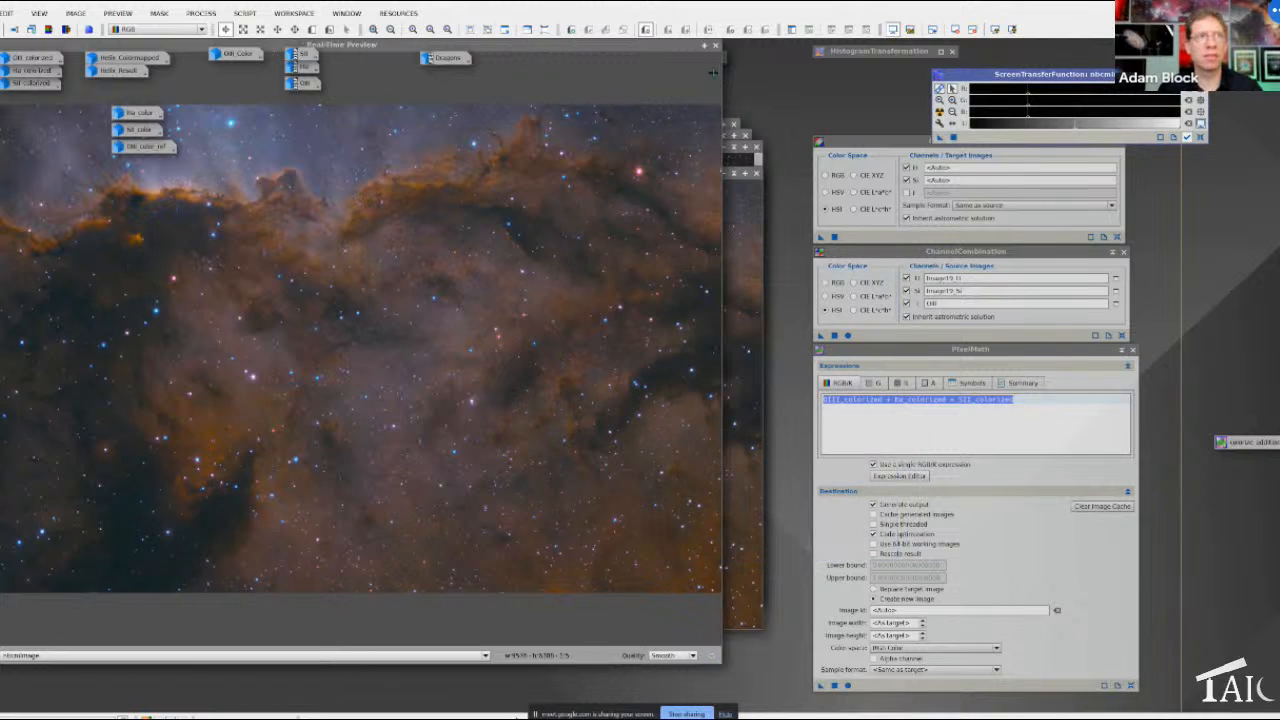
click(715, 46)
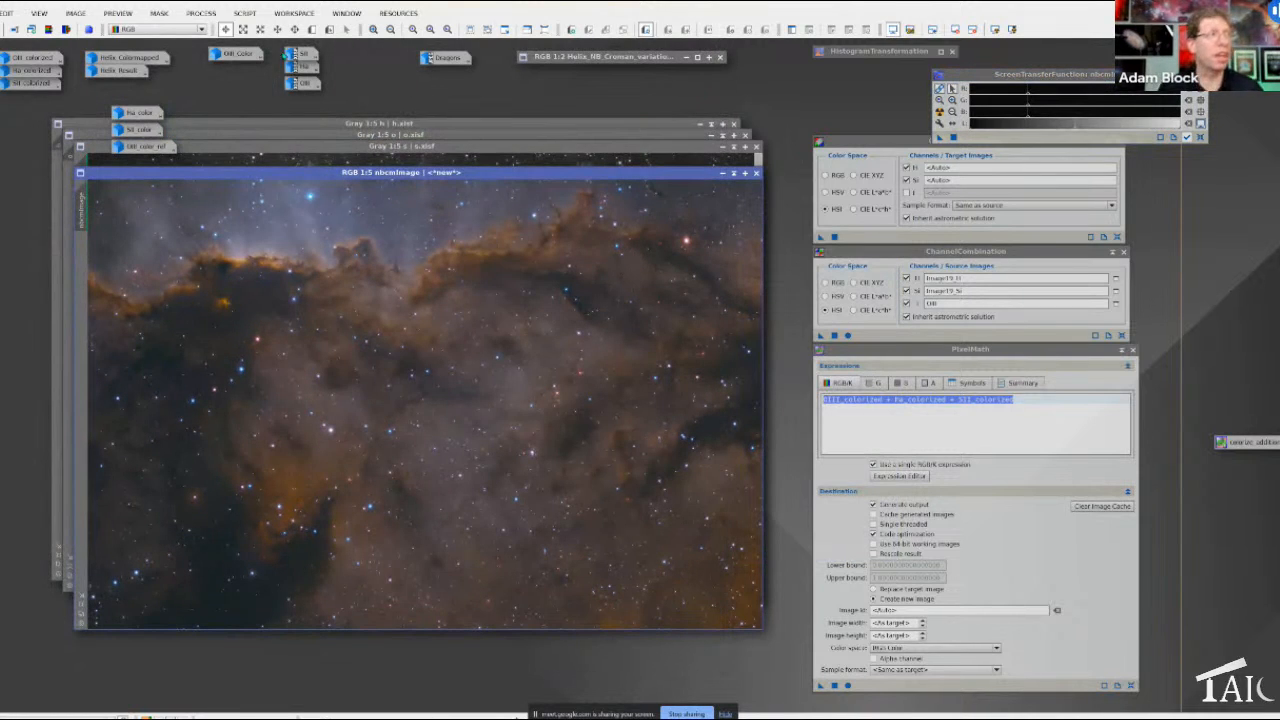
Apply UnsharpMask to nbcmImage with StdDev 200, amount 0.30 and the Lightness (CIE L*) target
click(201, 13)
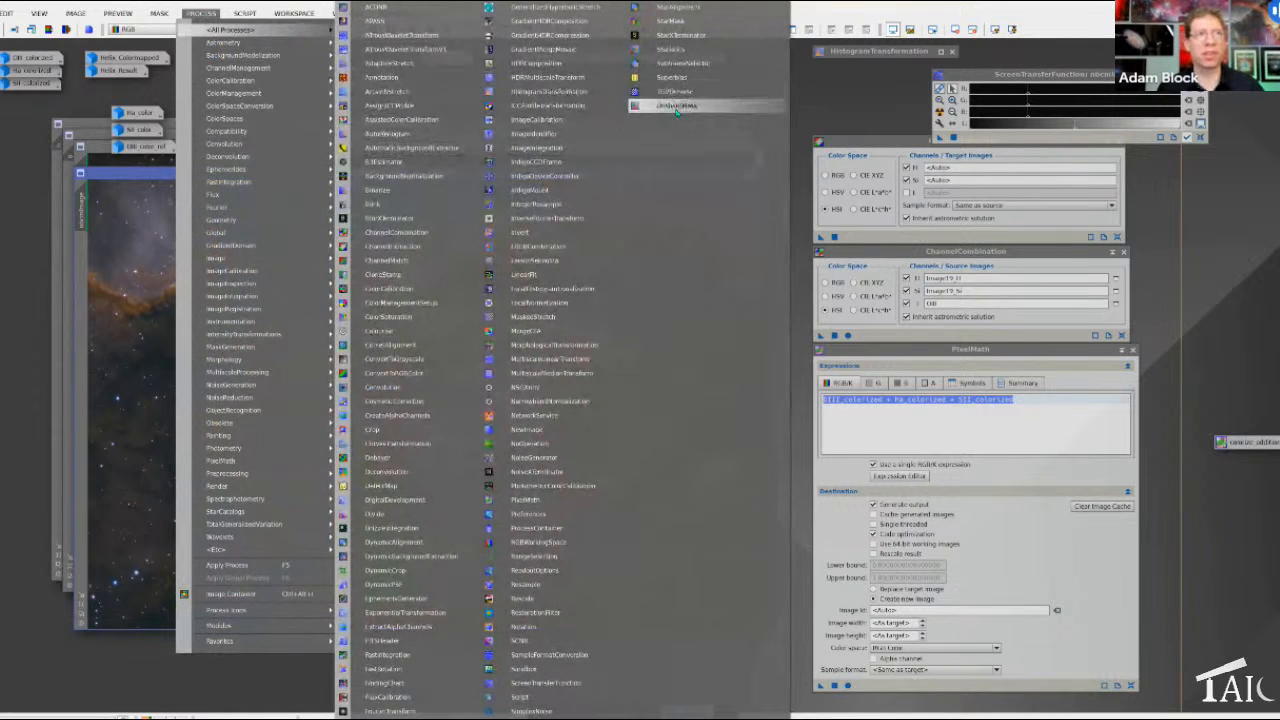
click(677, 107)
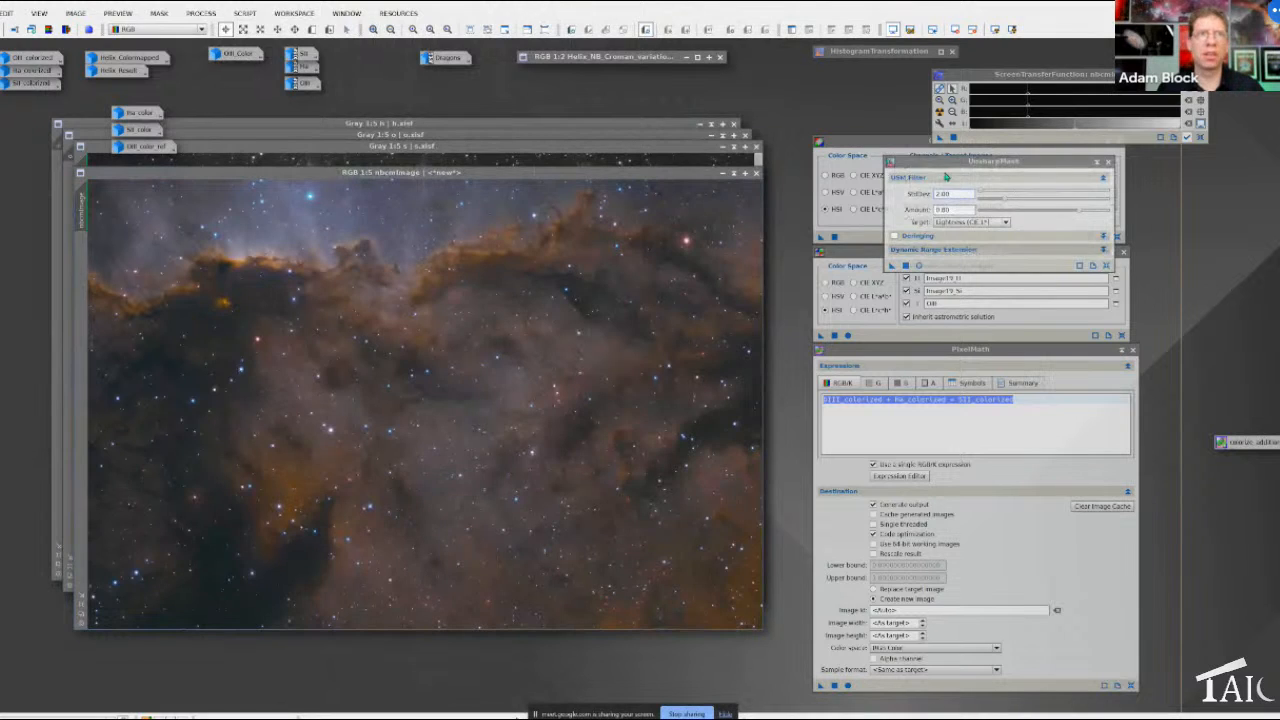
drag(950, 170, 991, 311)
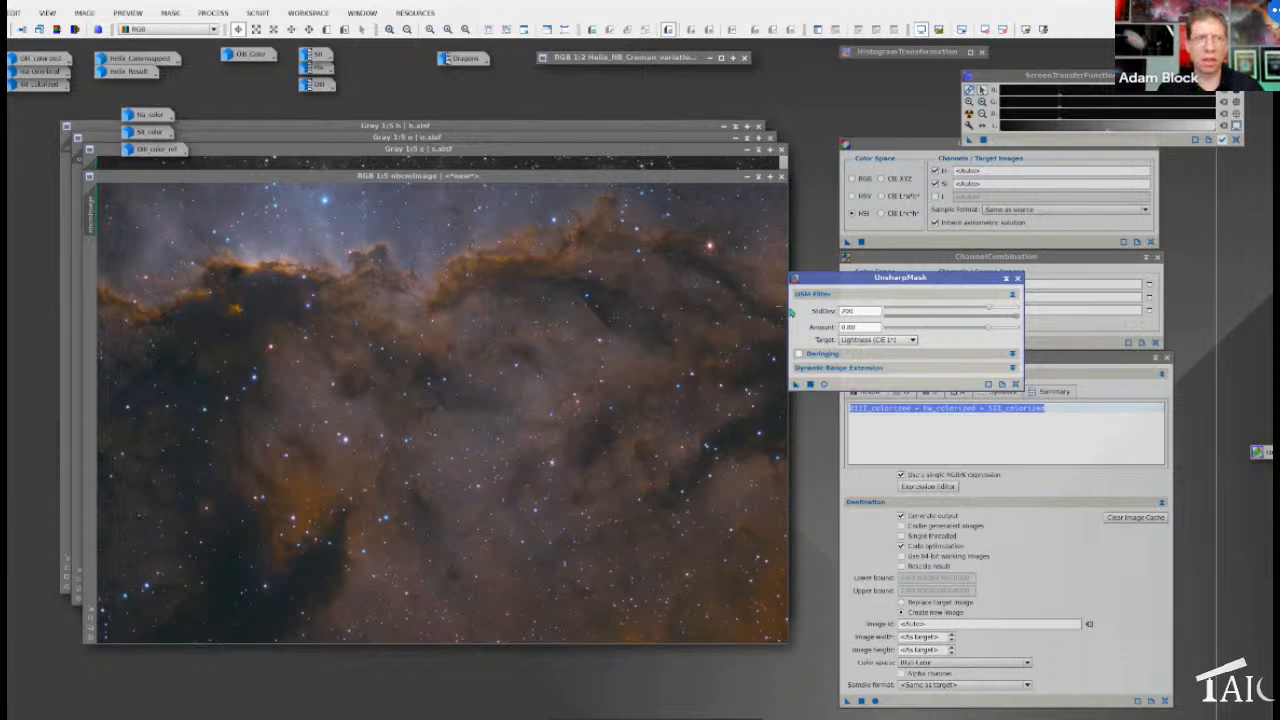
drag(987, 329, 915, 330)
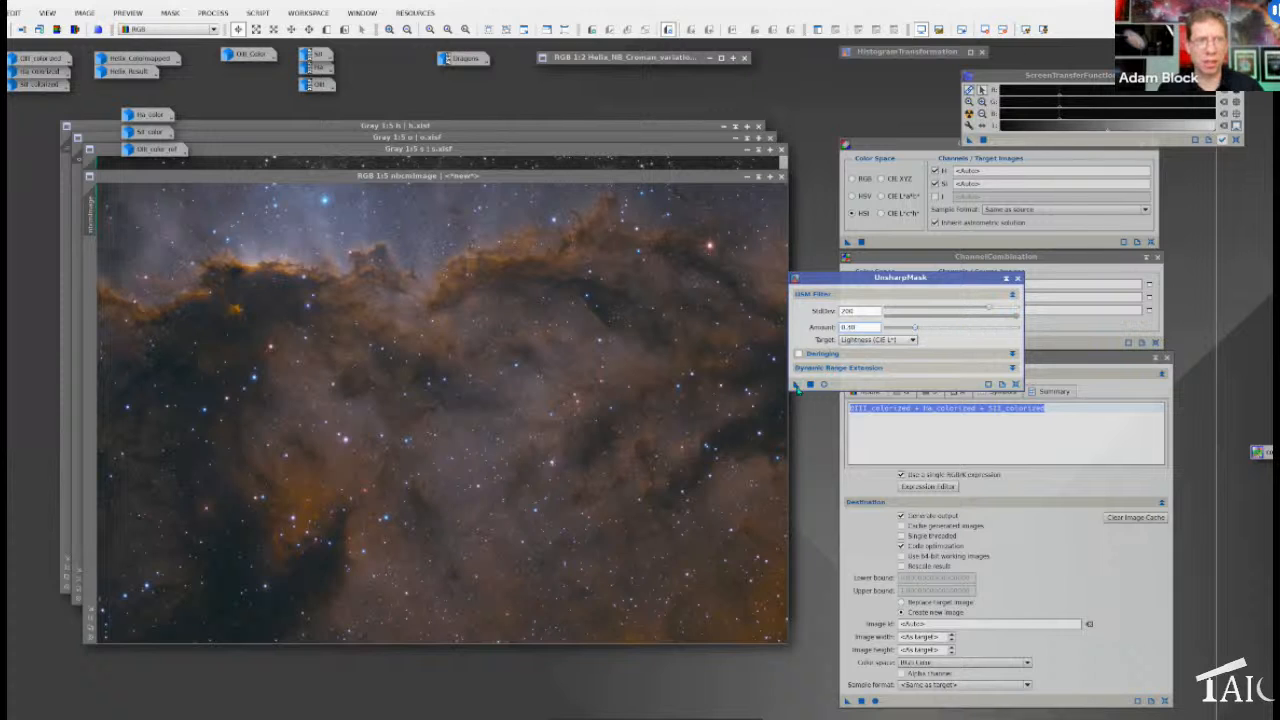
drag(797, 384, 678, 403)
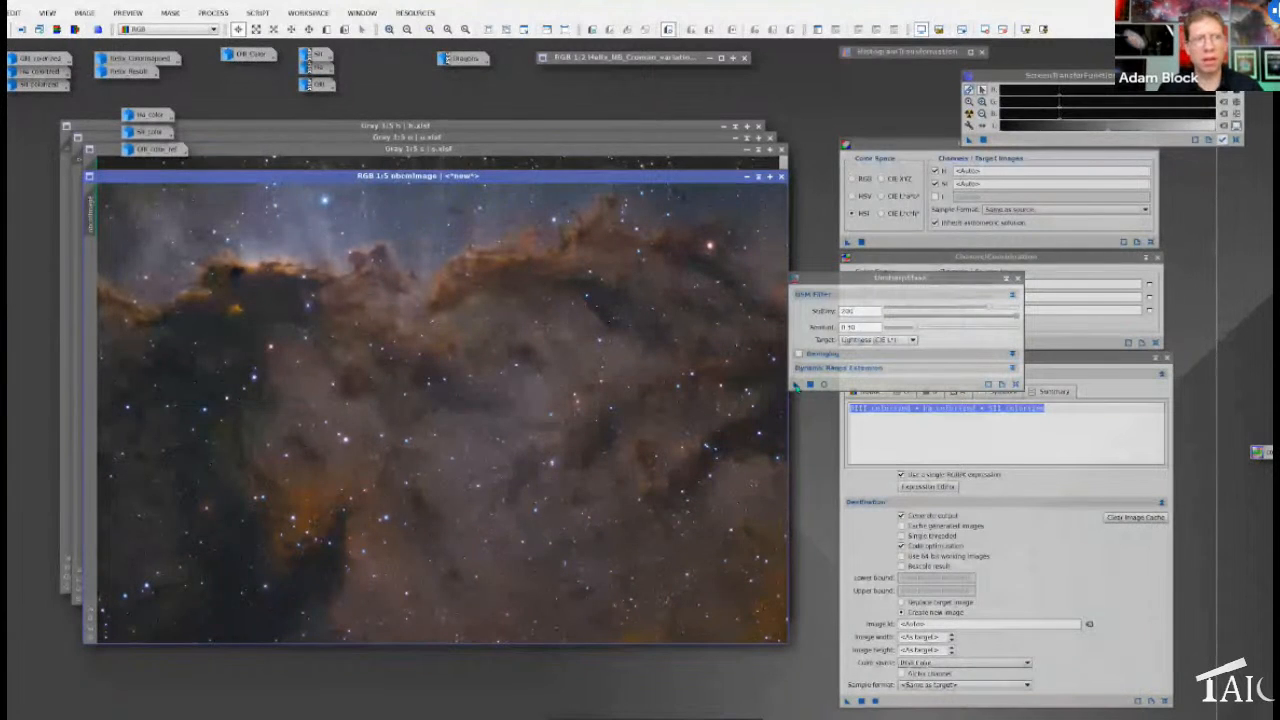
drag(797, 384, 690, 405)
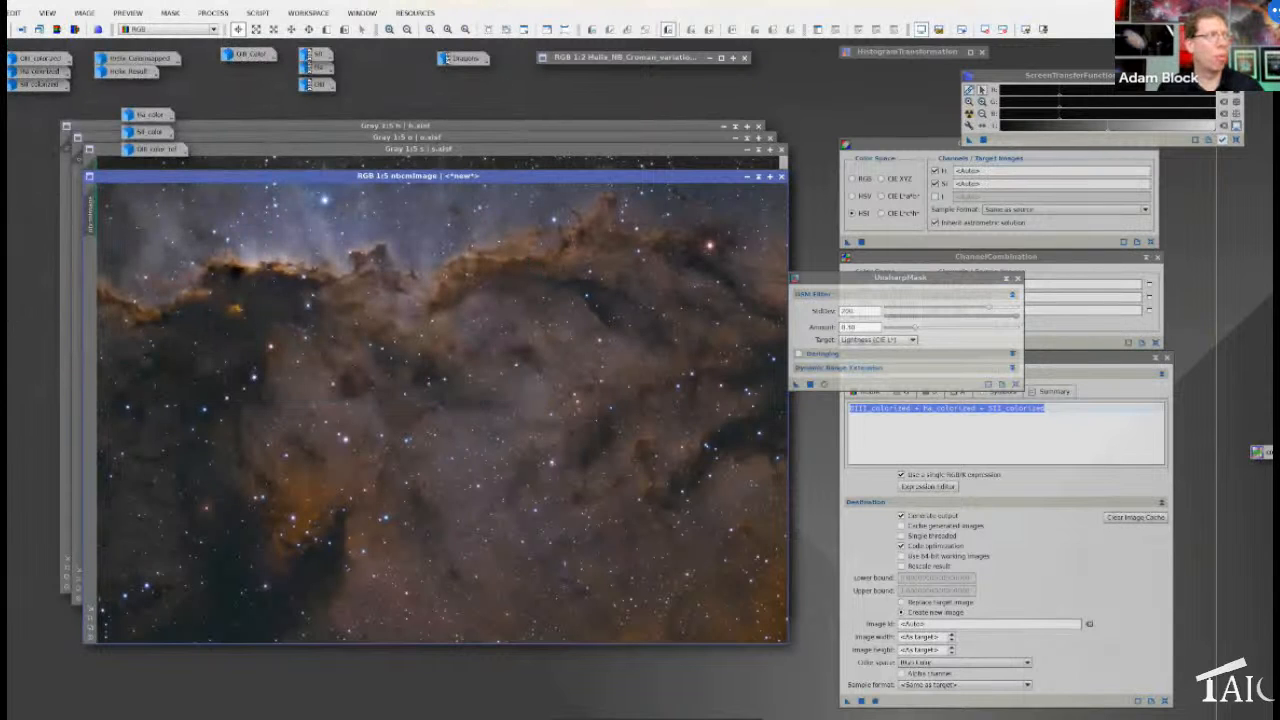
Switch the UnsharpMask target to RGB/K components and apply the filter to nbcmImage
click(890, 341)
click(870, 367)
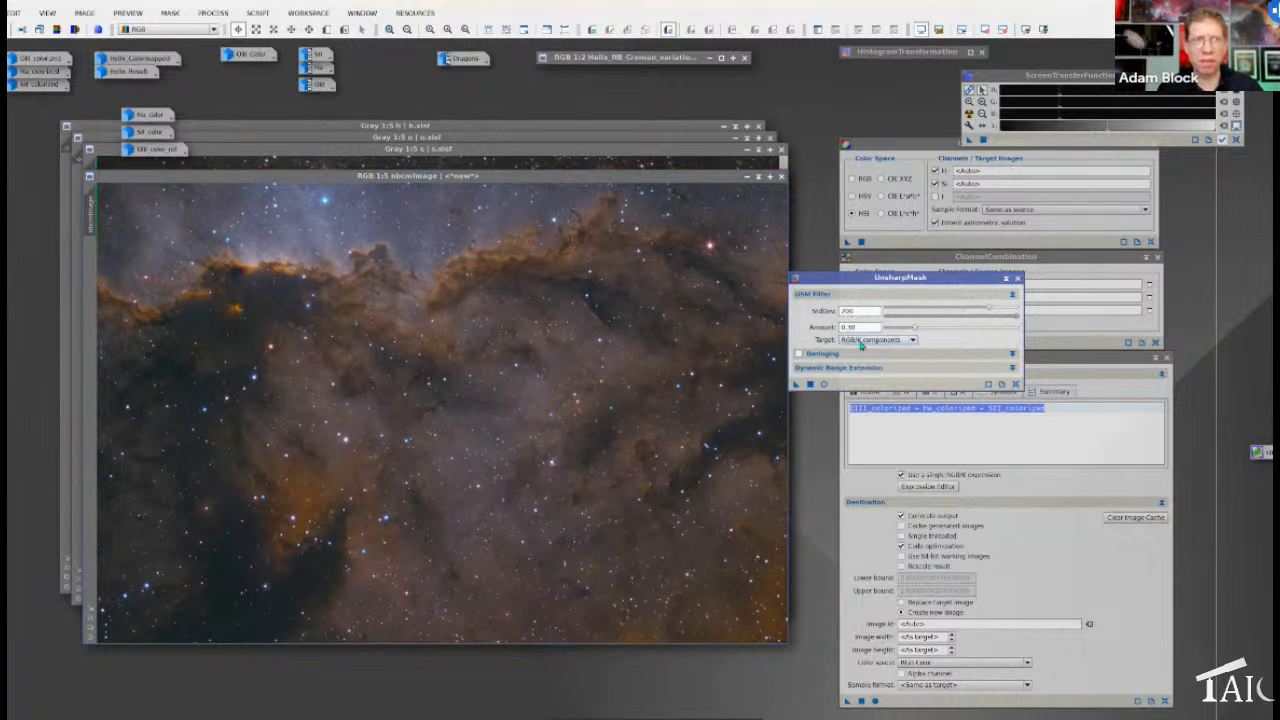
drag(797, 385, 593, 406)
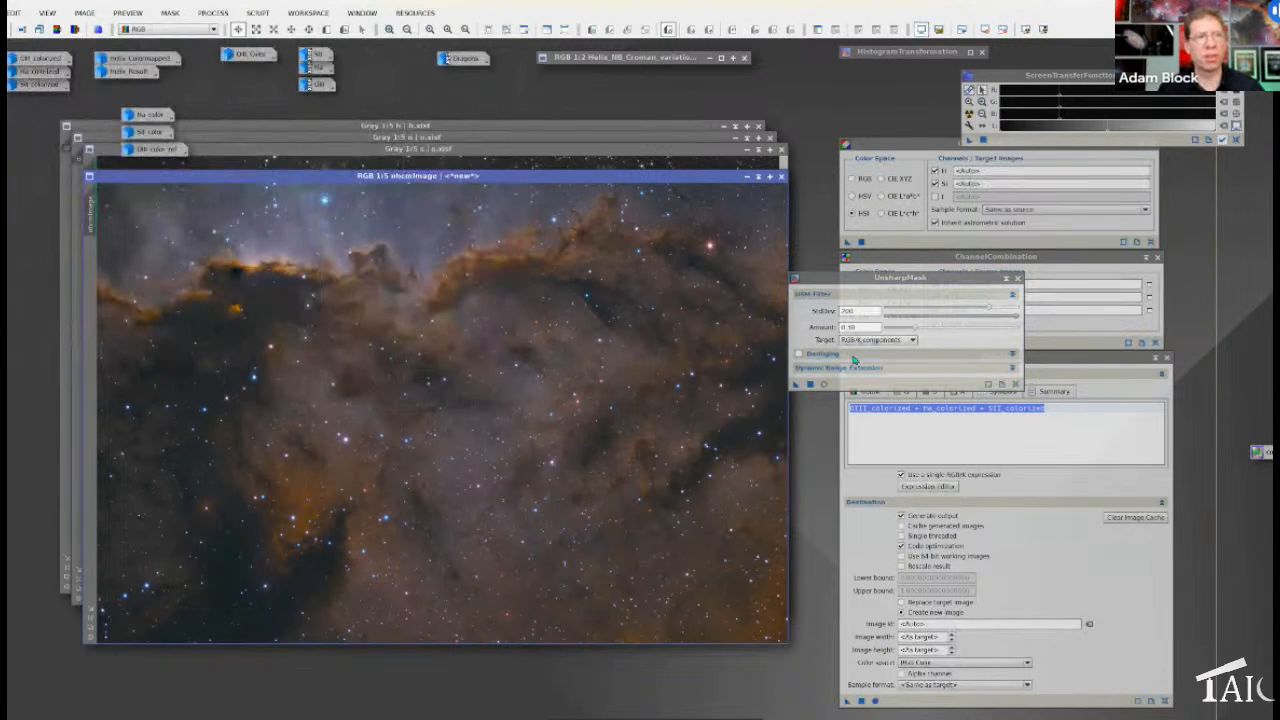
drag(797, 385, 608, 408)
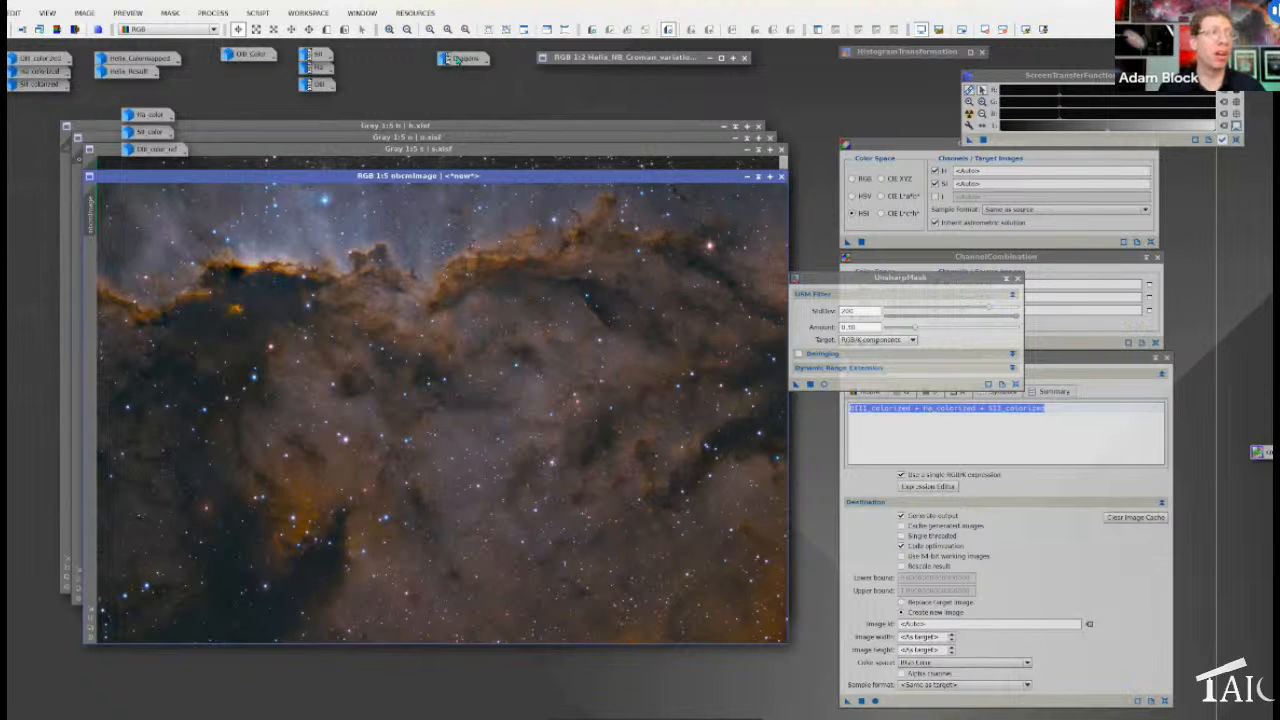
Restore the minimized Dragons reference image and position it below nbcmImage's upper part to compare their colours
double_click(460, 59)
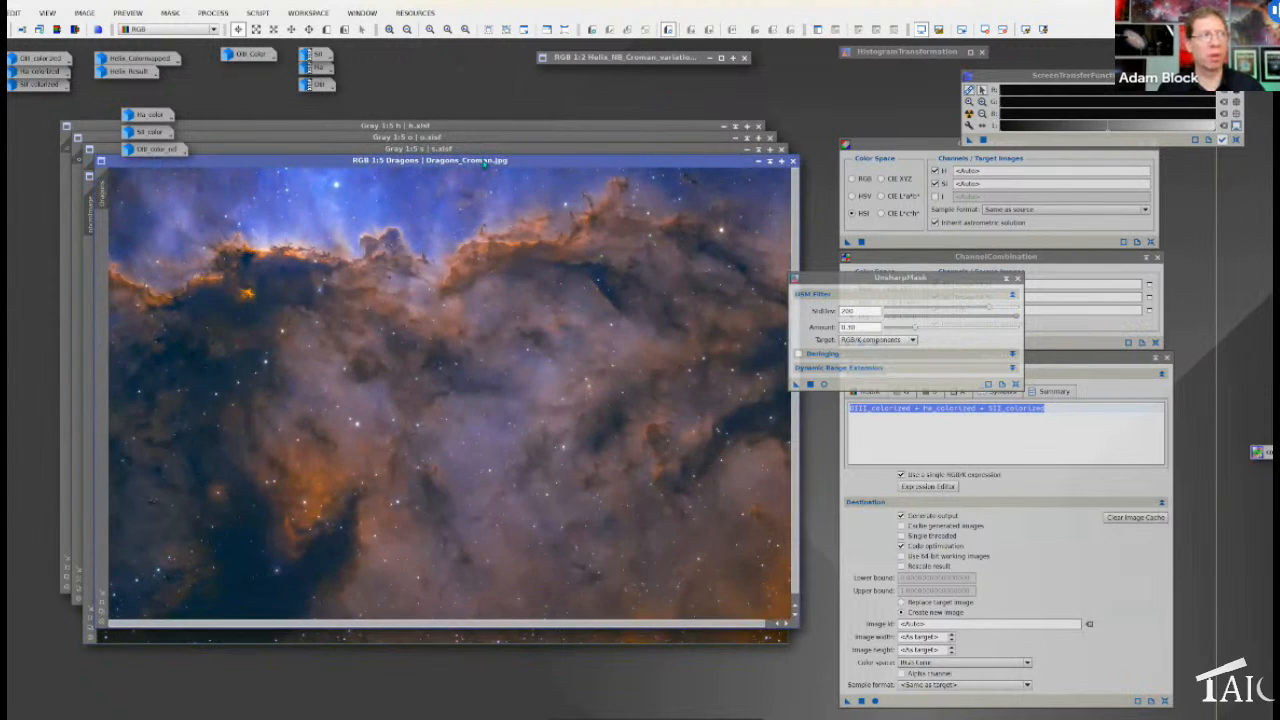
drag(484, 165, 424, 207)
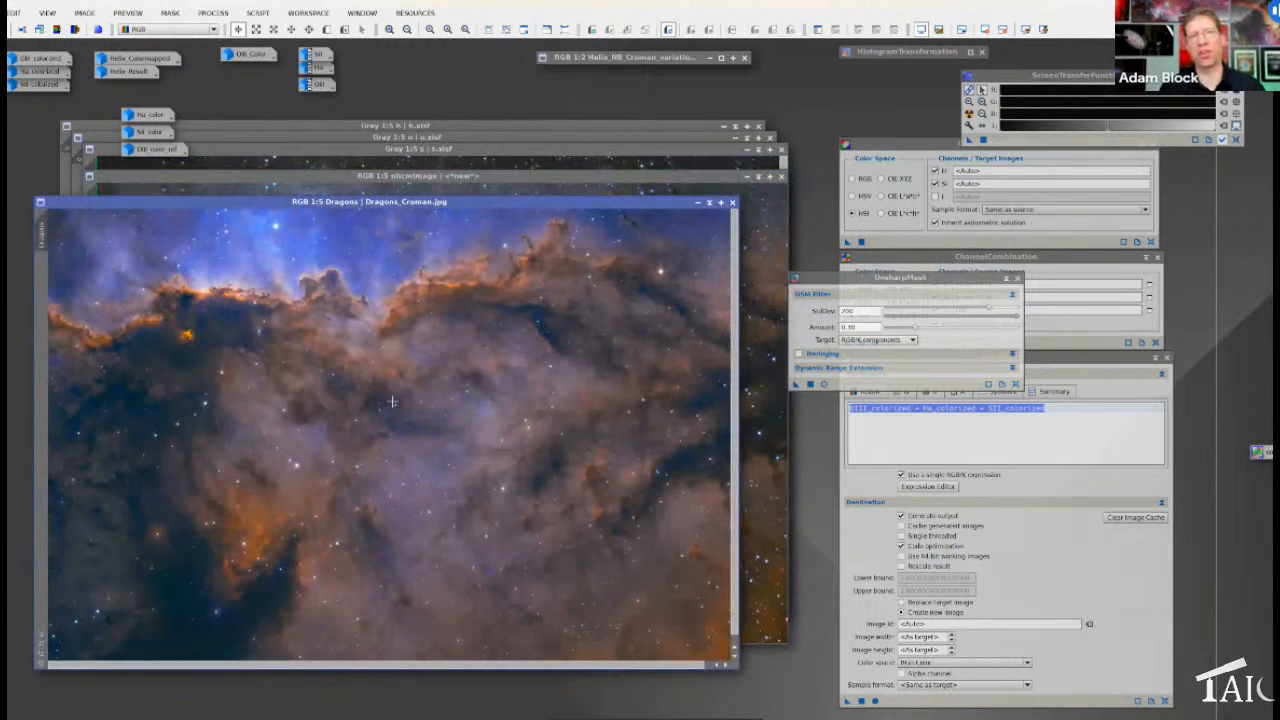
drag(642, 206, 677, 445)
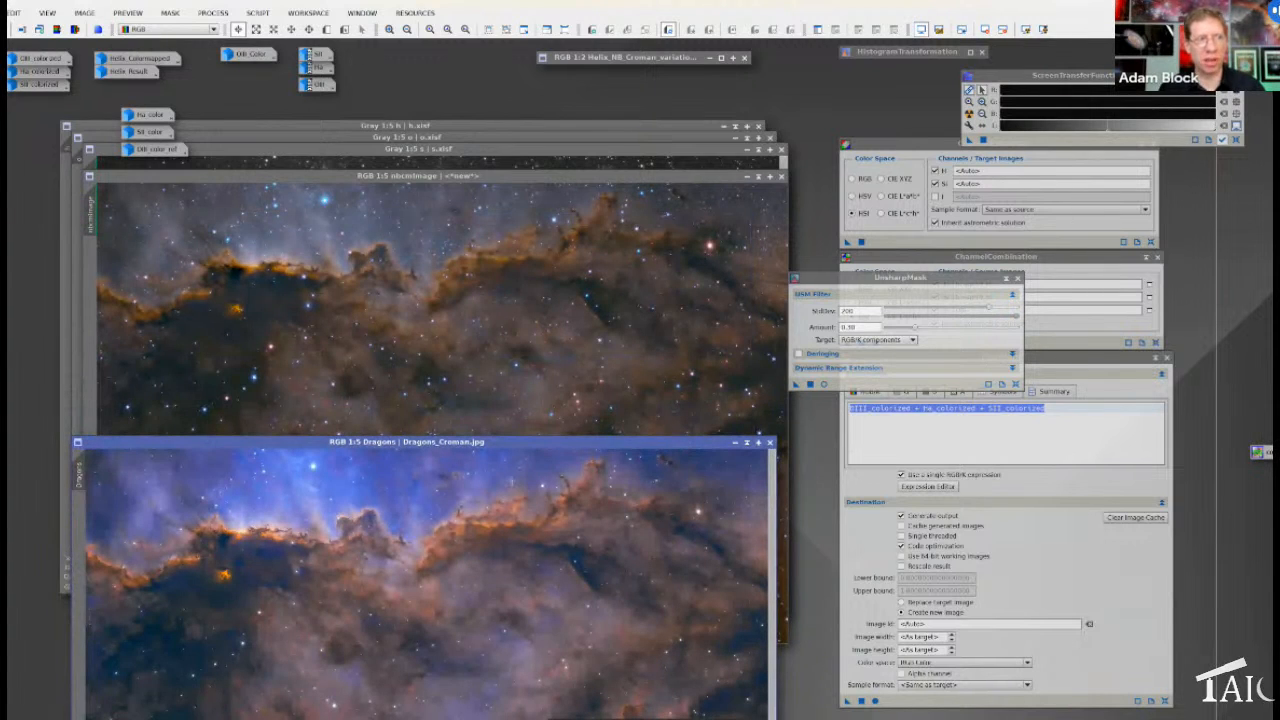
drag(502, 443, 462, 315)
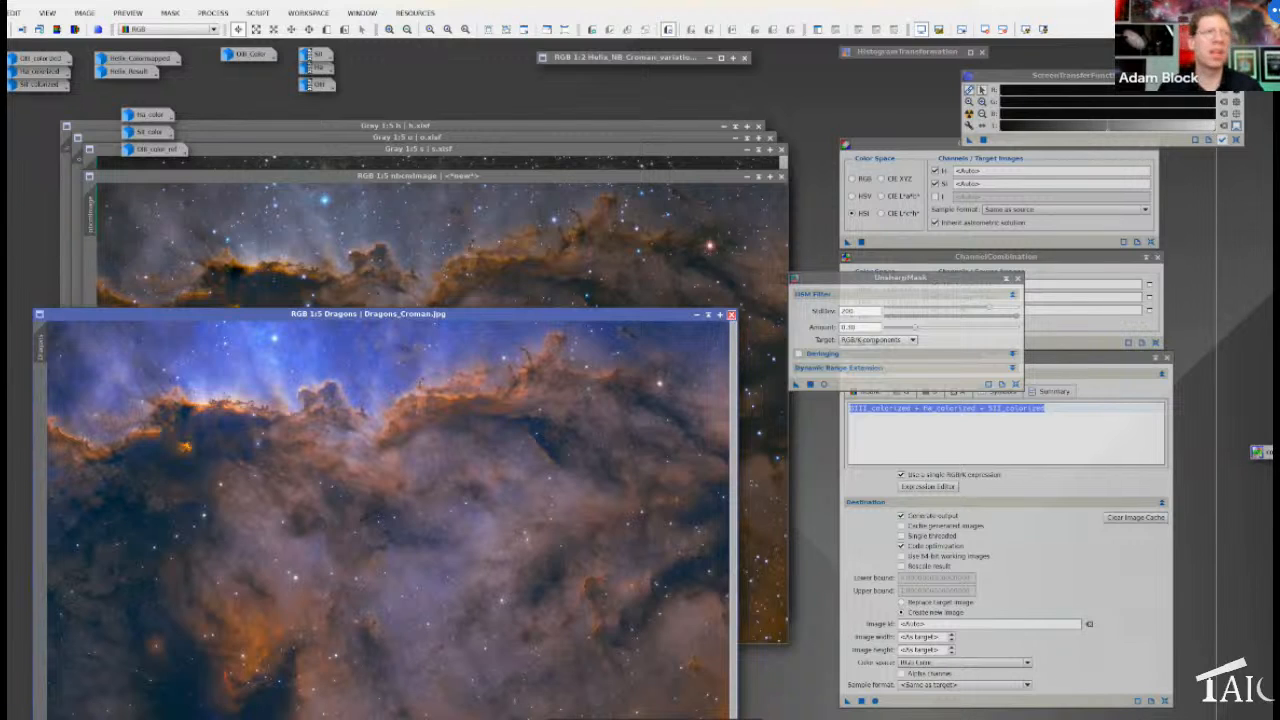
Close the Dragons reference image, discarding its unsaved process instances
click(731, 315)
click(777, 413)
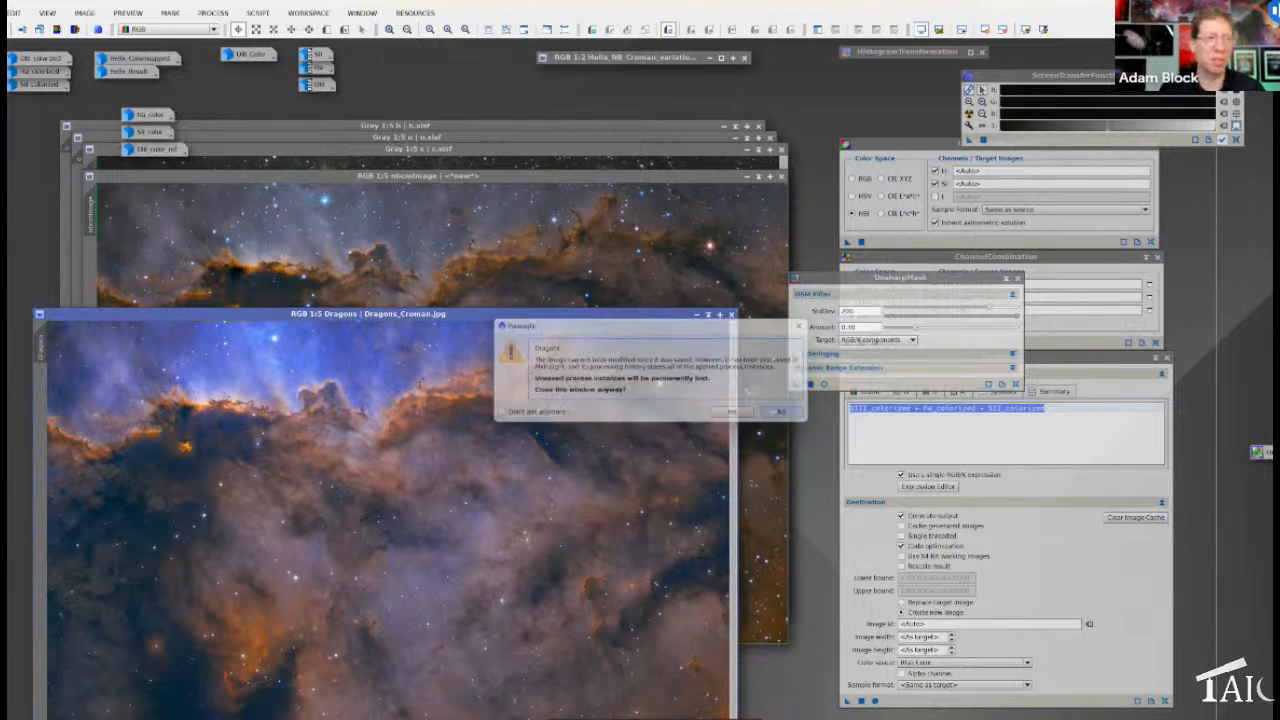
click(731, 315)
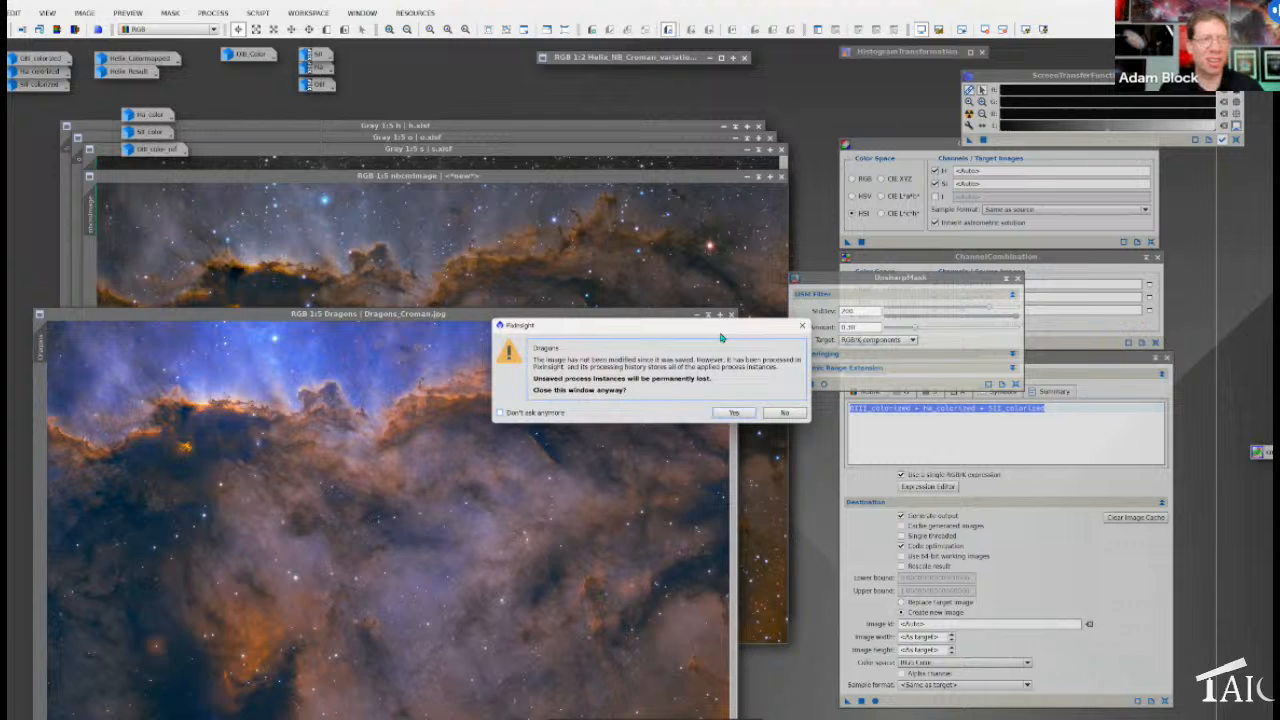
click(736, 413)
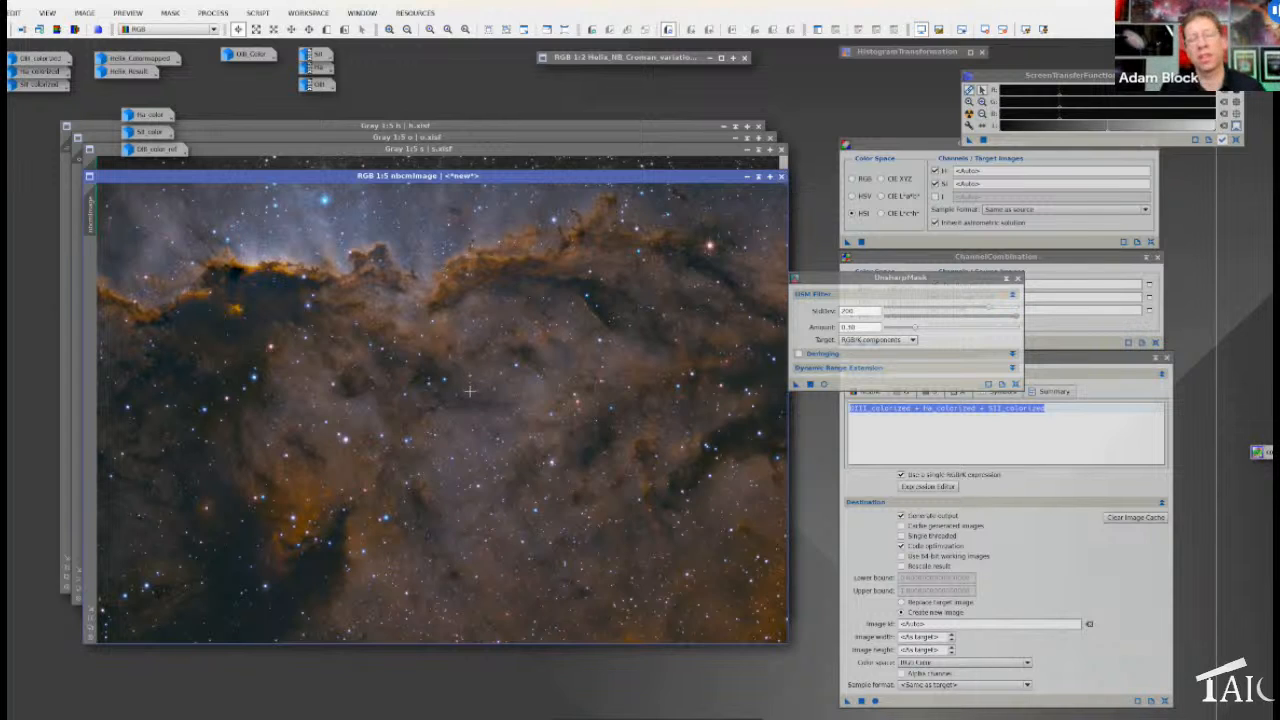
scroll(395, 411, up, 2)
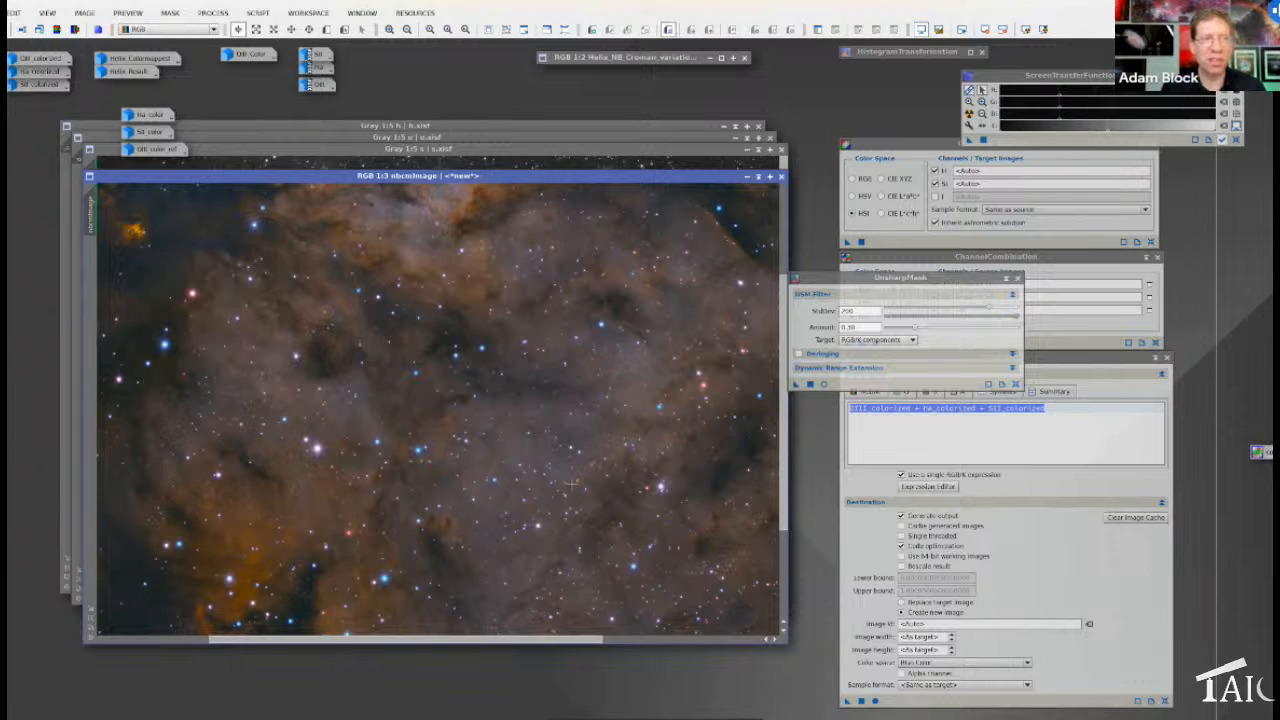
scroll(561, 489, down, 1)
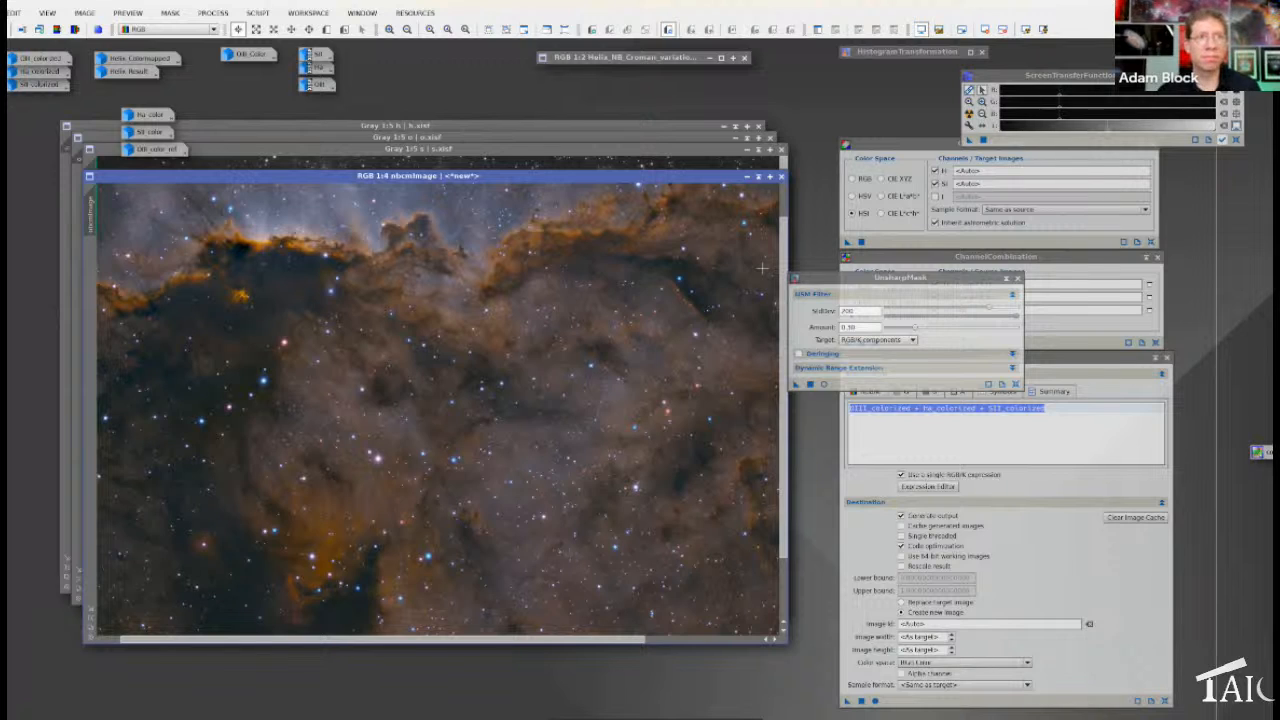
click(259, 14)
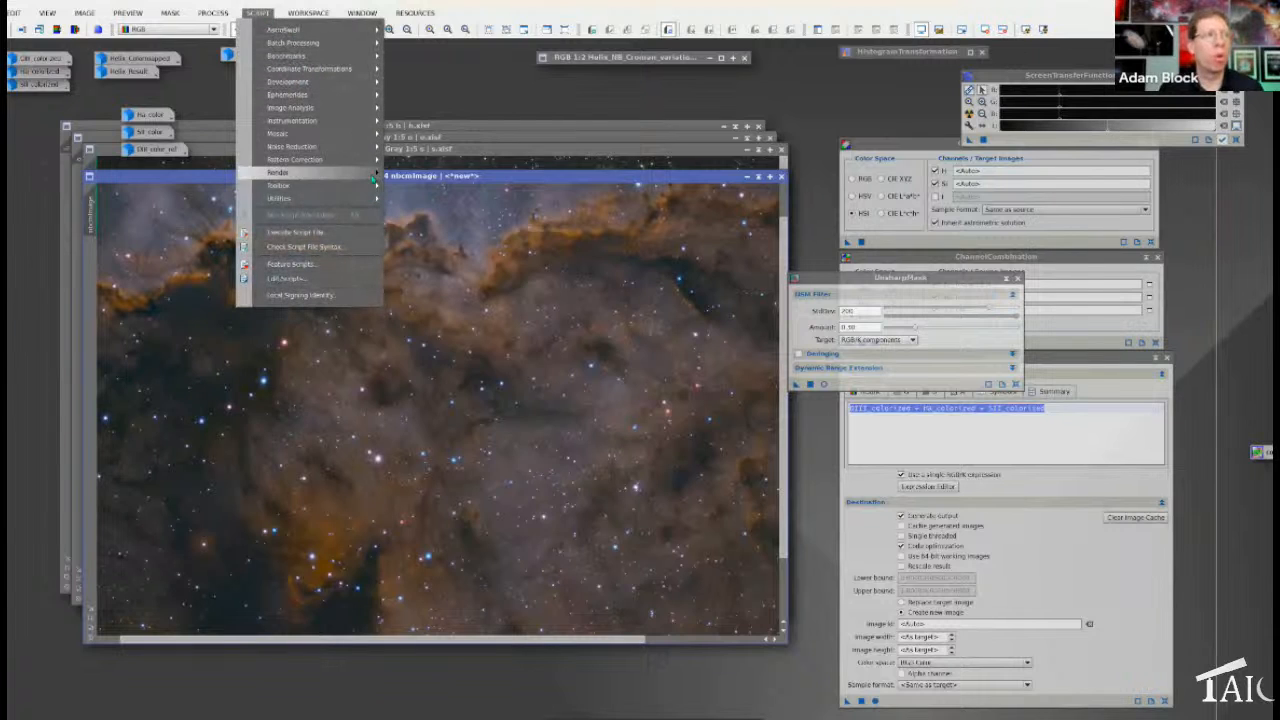
mouse_move(372, 150)
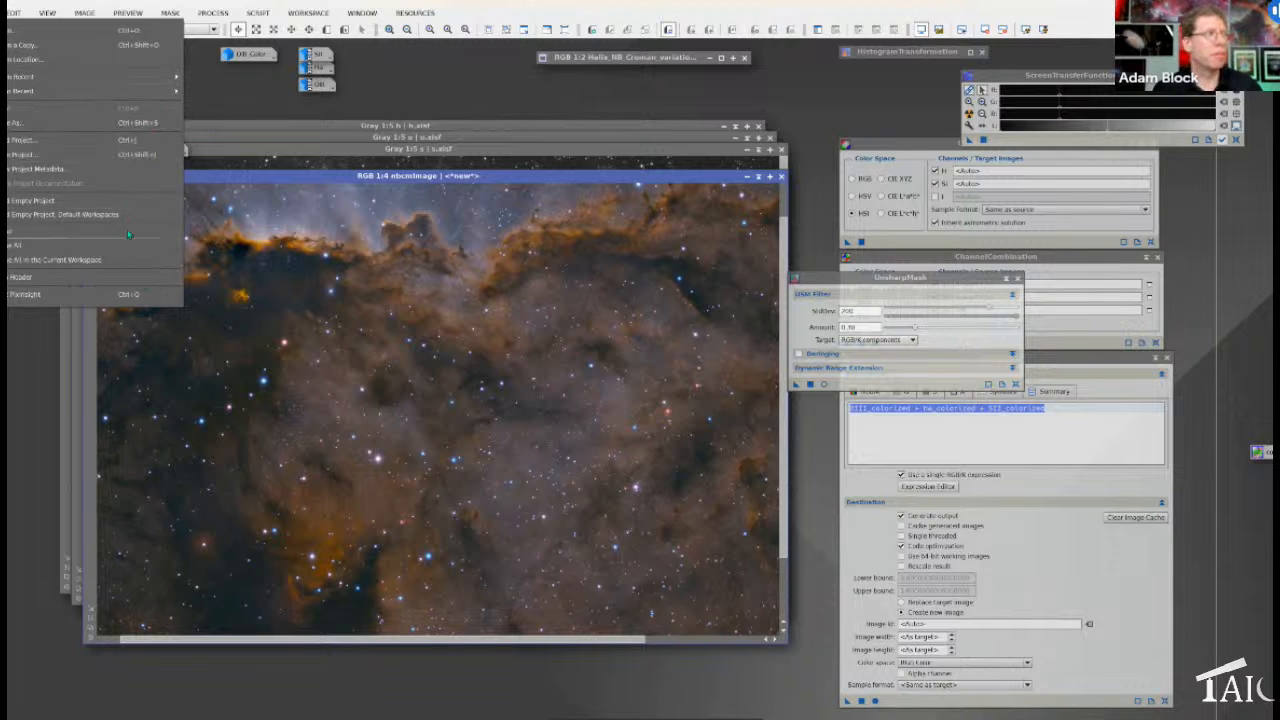
Open the recent M33_rework2 project, closing the current modified images without saving them
mouse_move(94, 78)
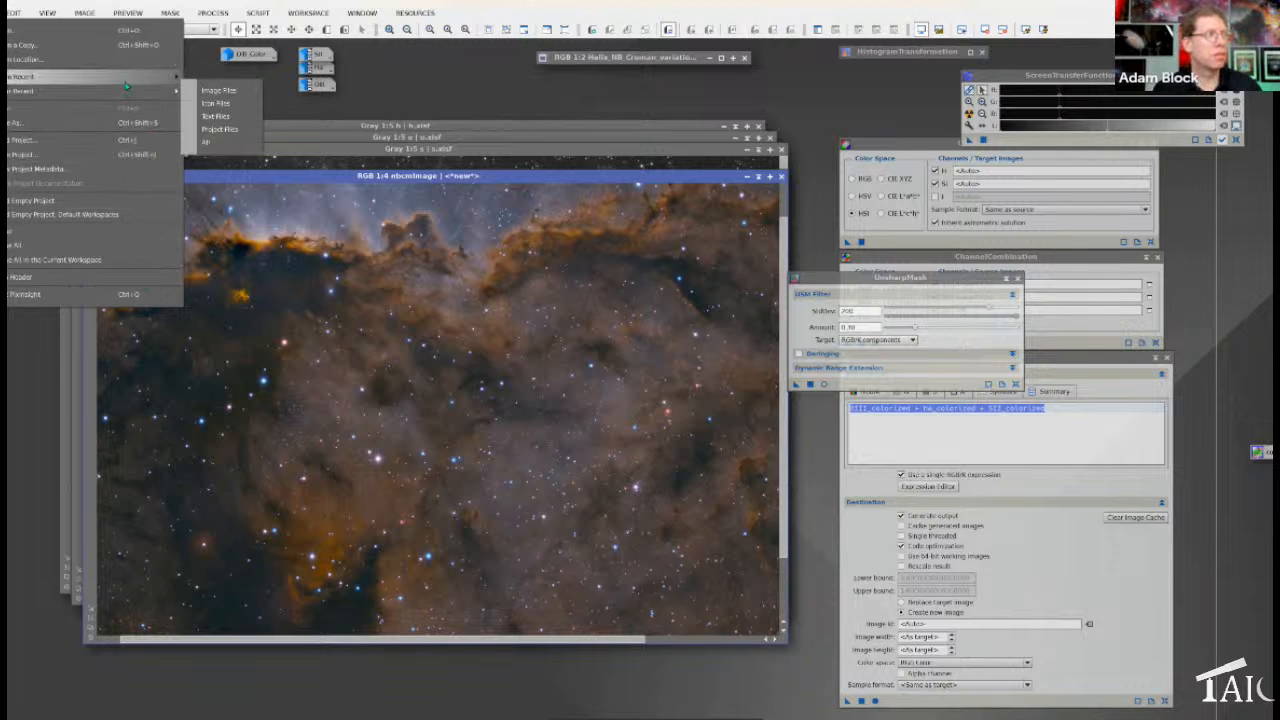
mouse_move(237, 118)
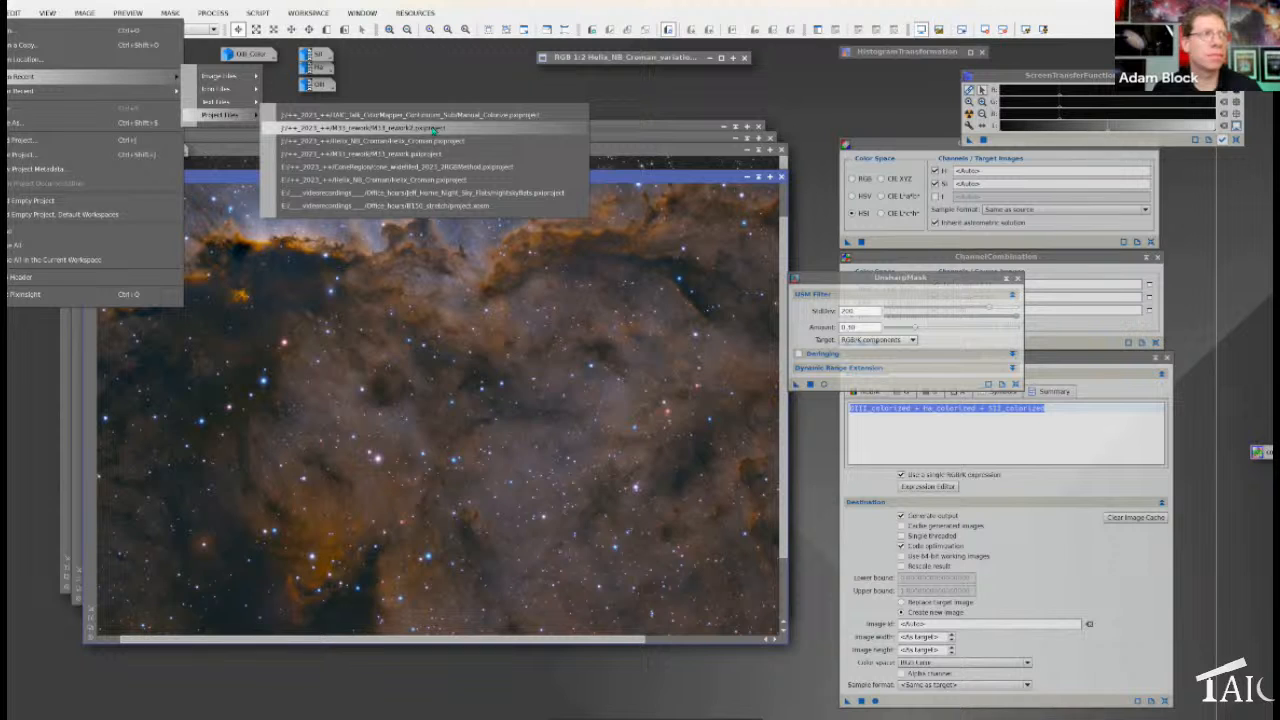
click(433, 129)
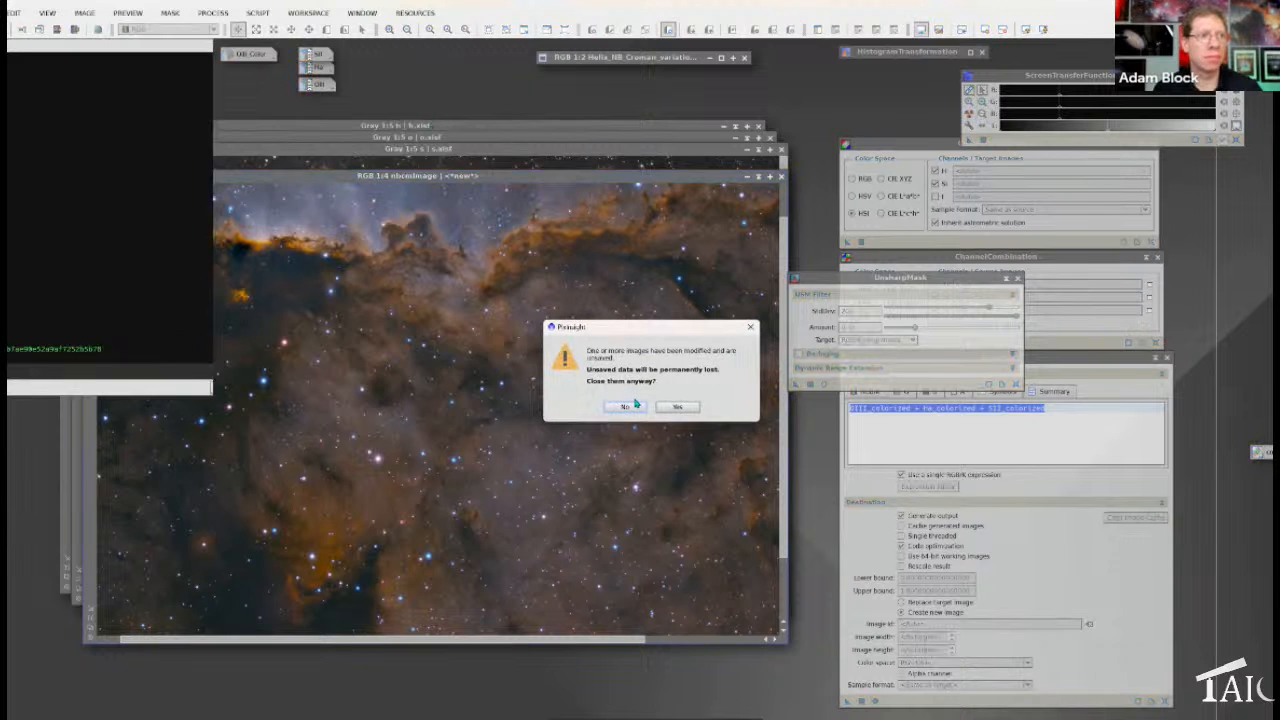
click(677, 407)
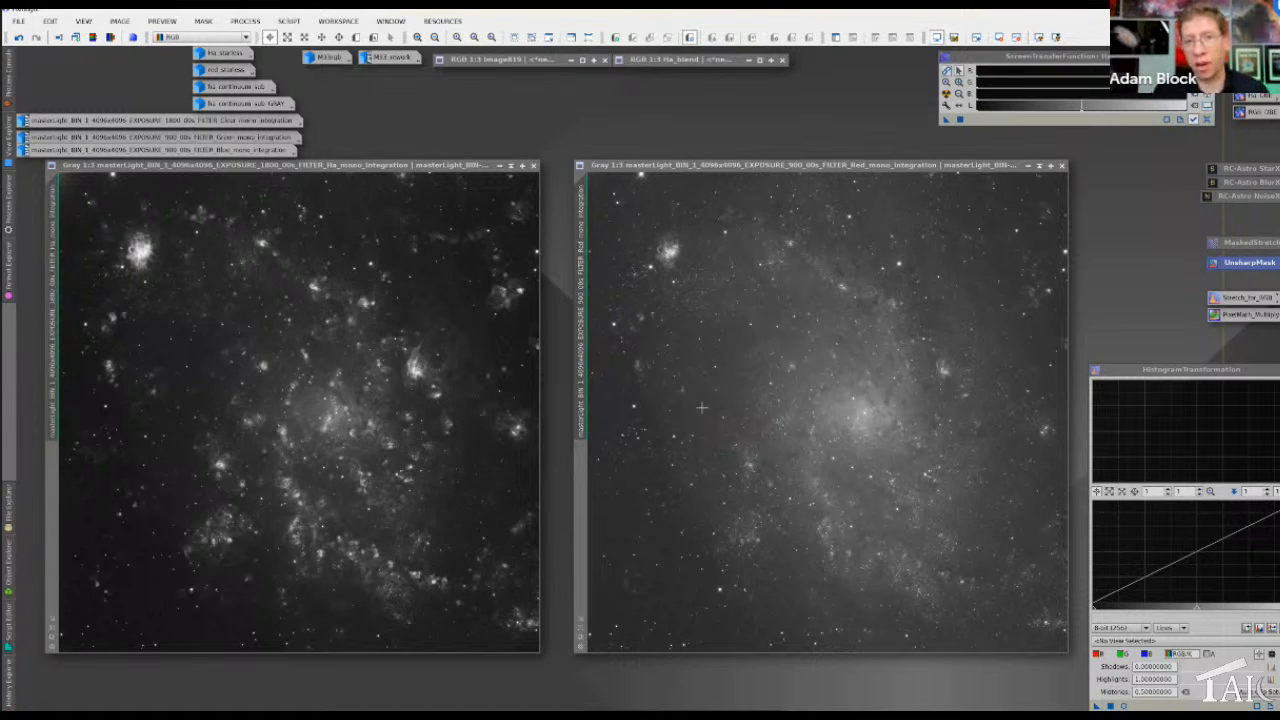
Examine the nebulae and shell structures across the core and lower spiral arms of the Ha master image, magnified to 2:1
click(248, 376)
scroll(252, 374, up, 1)
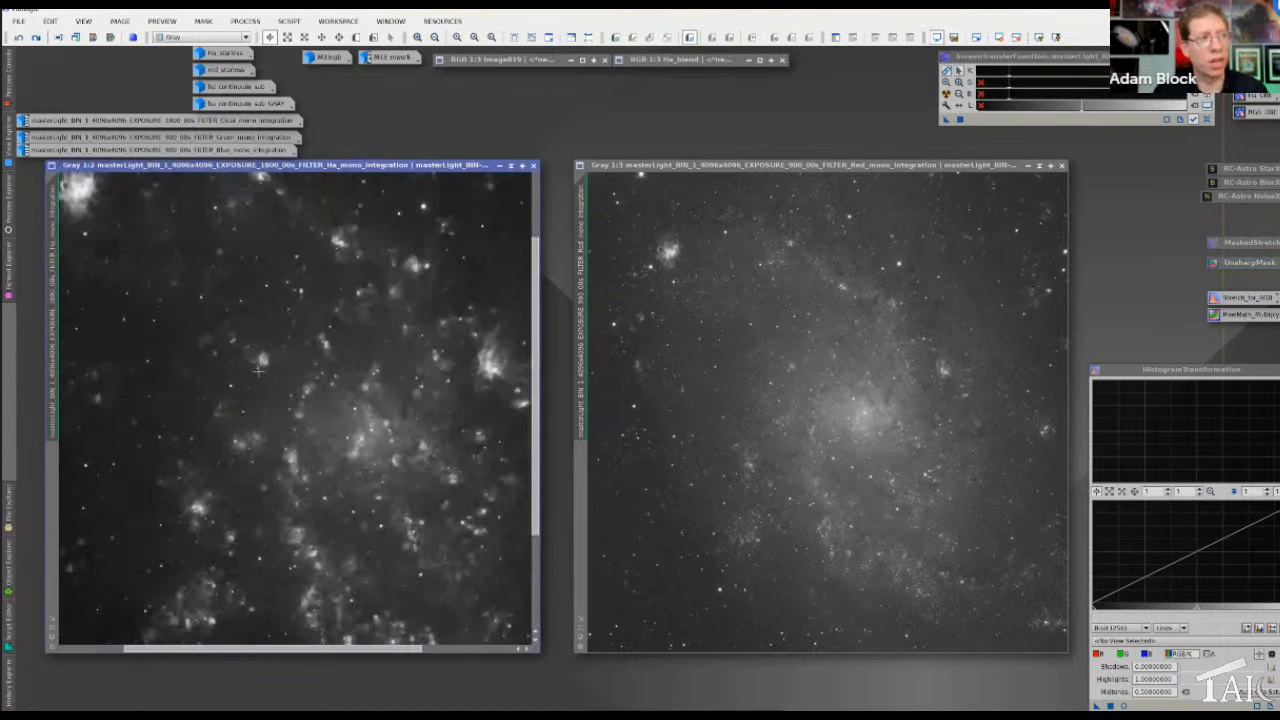
scroll(258, 371, down, 1)
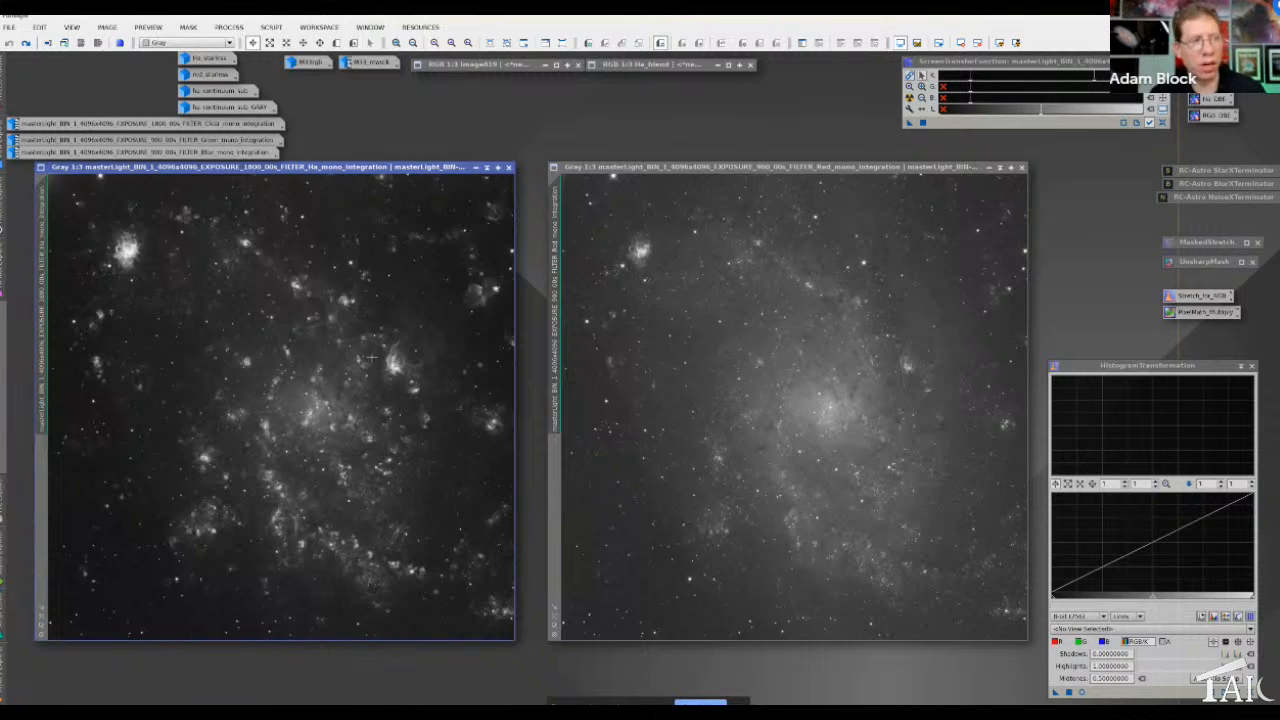
scroll(368, 470, up, 1)
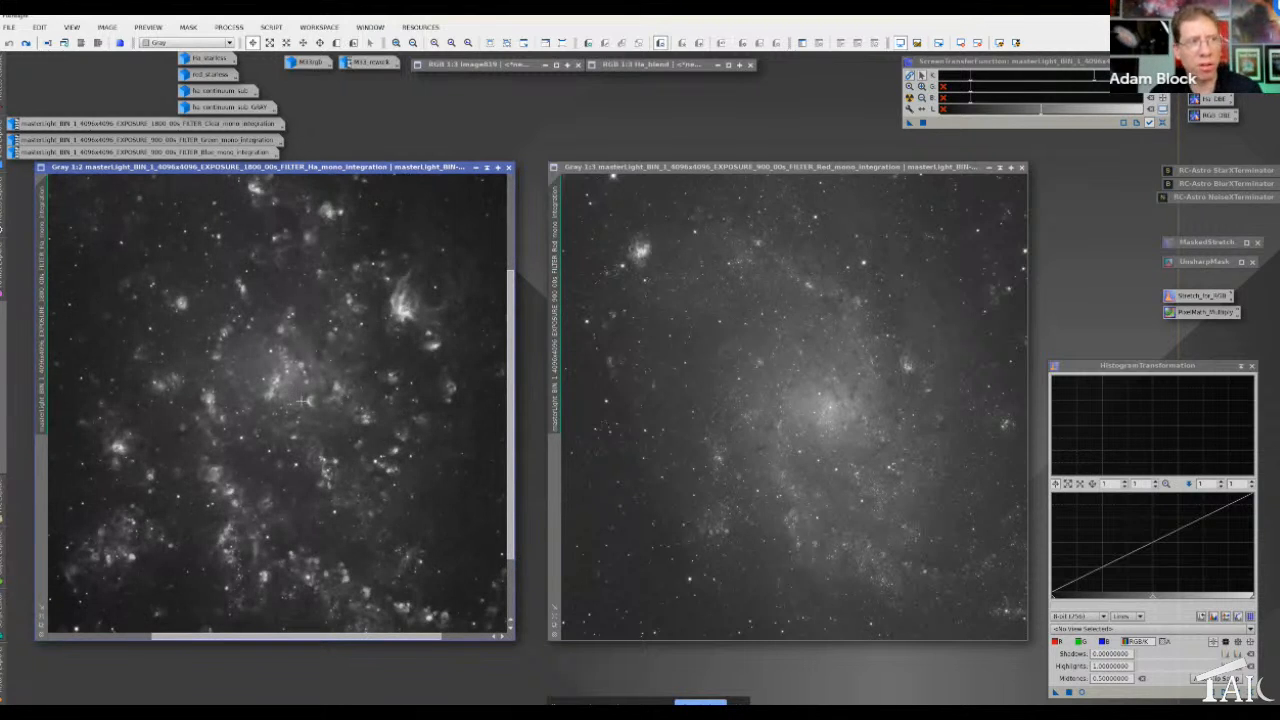
scroll(298, 398, up, 2)
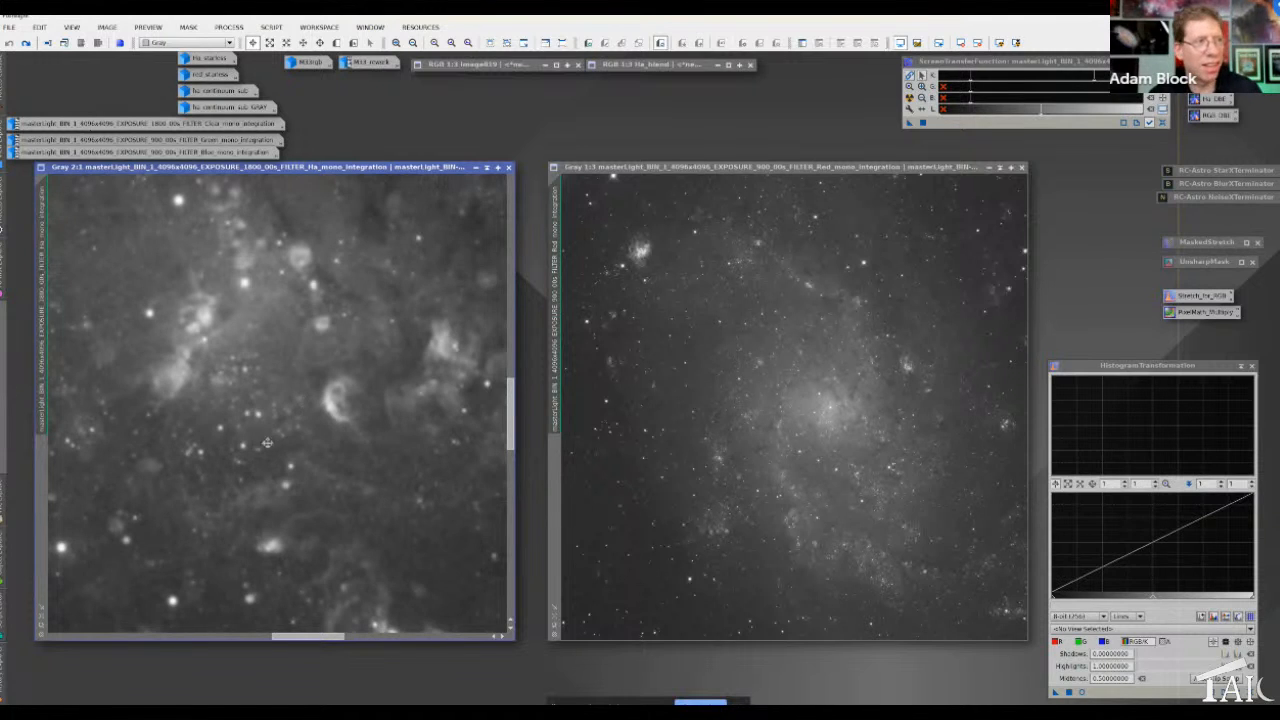
key(space)
drag(242, 467, 340, 374)
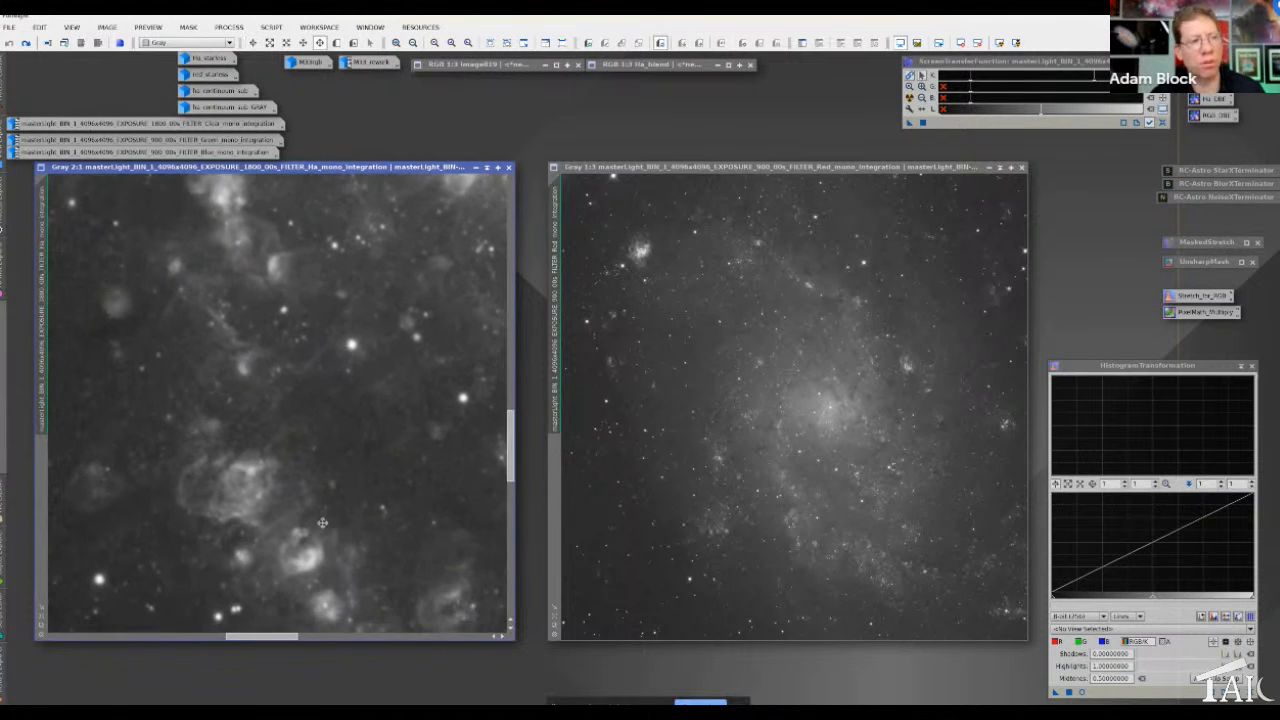
drag(322, 523, 352, 338)
drag(350, 520, 319, 373)
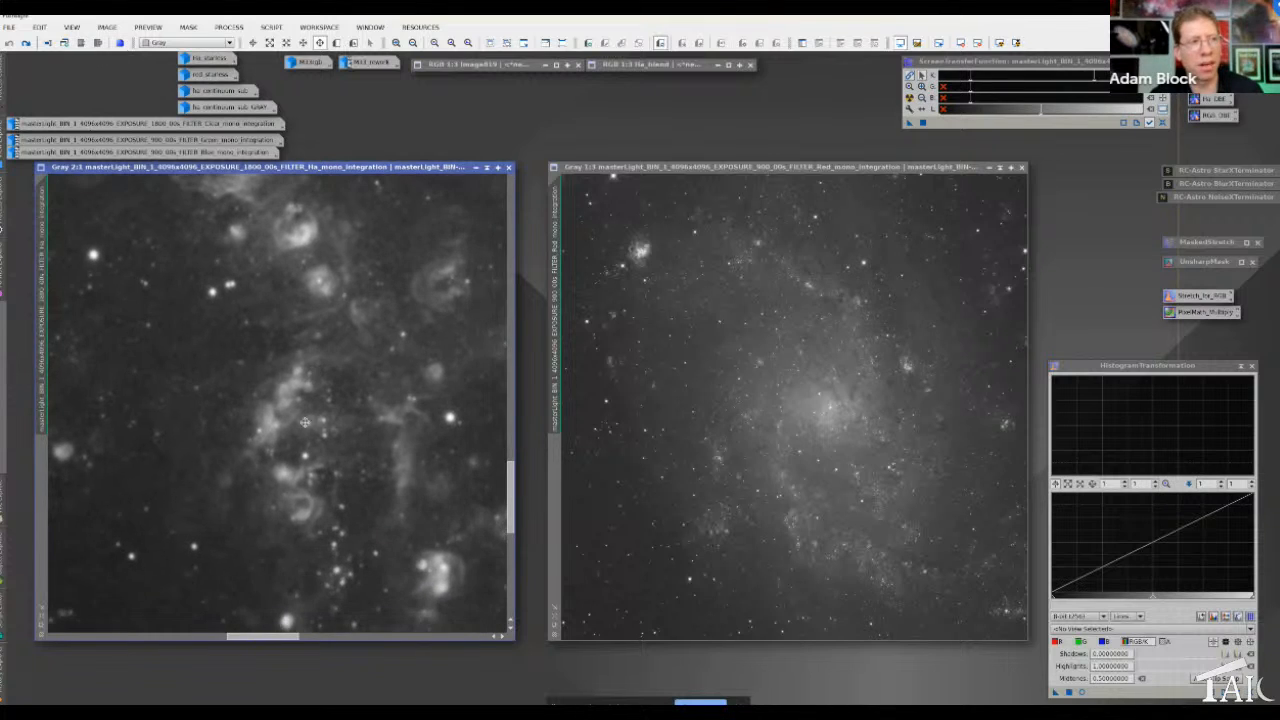
drag(277, 485, 300, 445)
drag(186, 362, 306, 457)
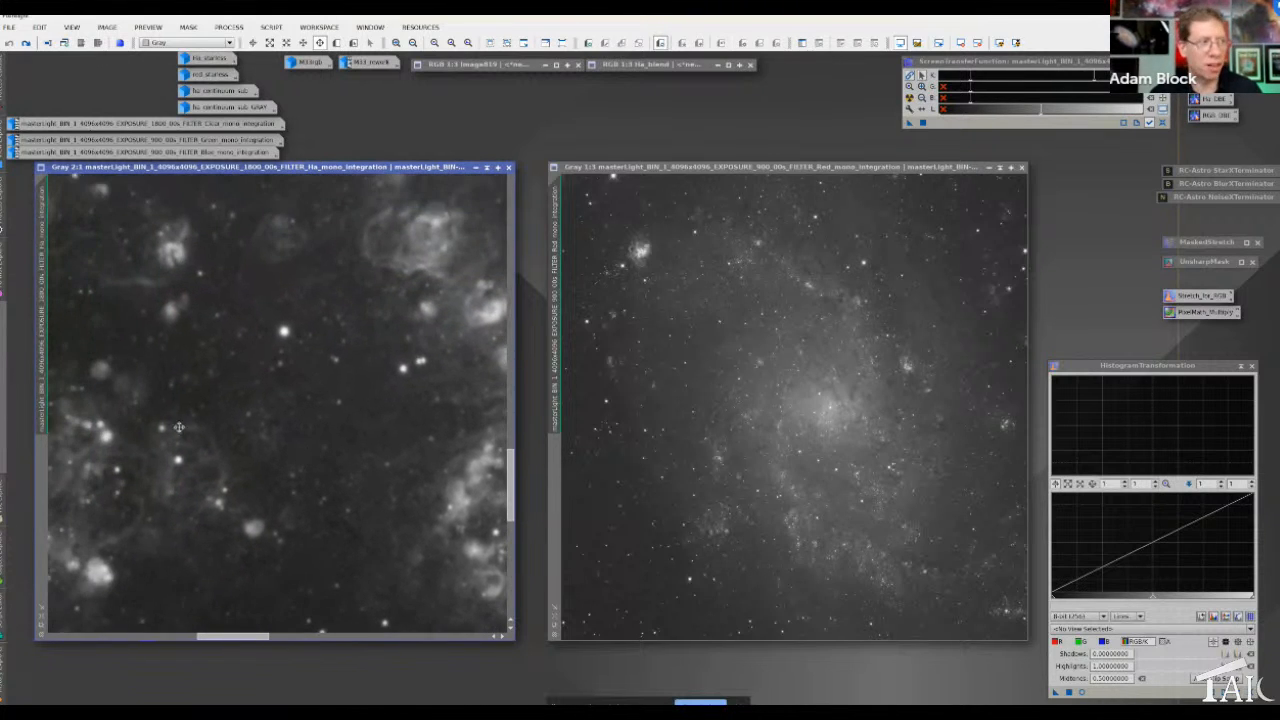
drag(179, 428, 348, 401)
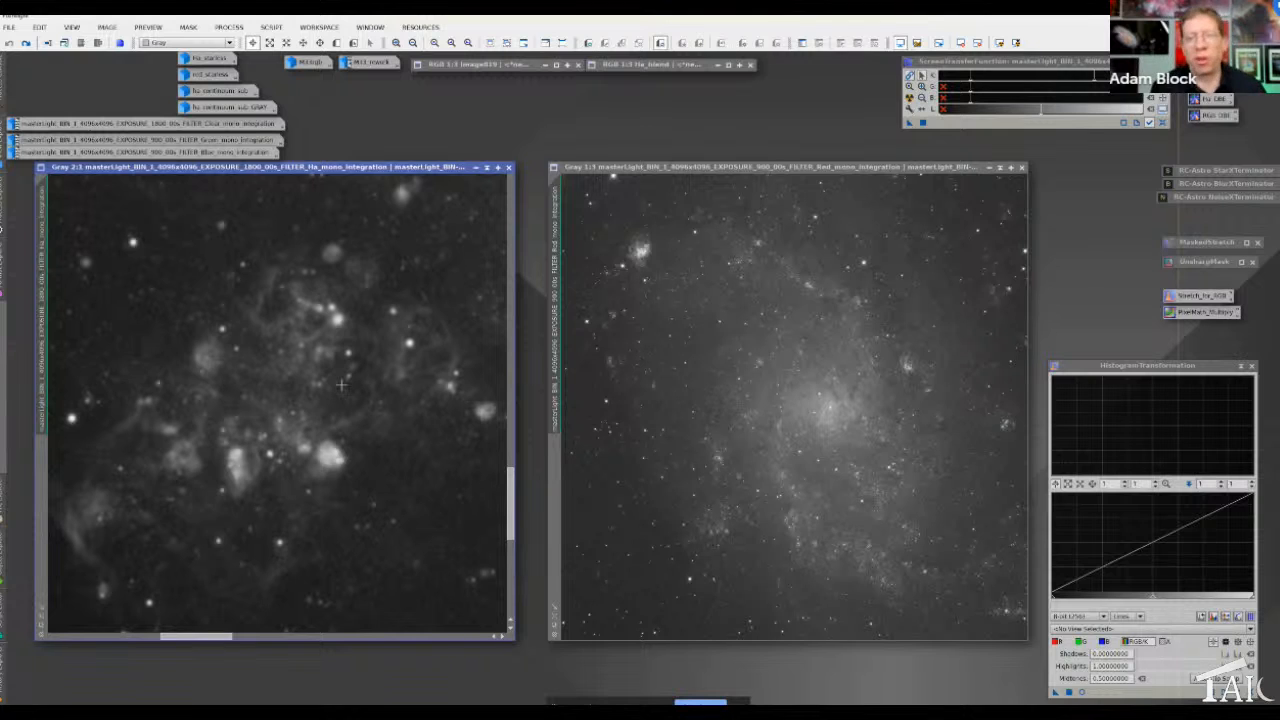
Inspect the large bright nebula near the upper-left corner of the Ha master image at 2:1 magnification
drag(310, 360, 296, 478)
drag(300, 352, 305, 443)
drag(233, 348, 274, 505)
drag(511, 426, 510, 226)
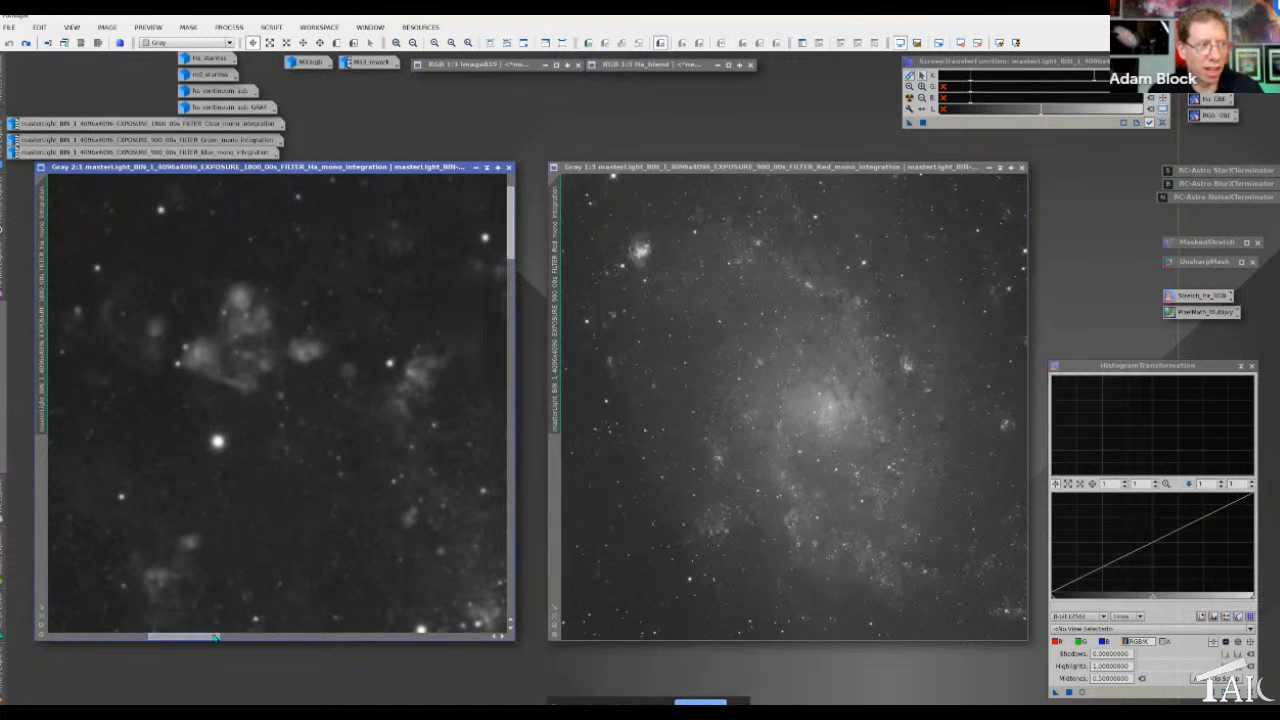
drag(204, 636, 150, 637)
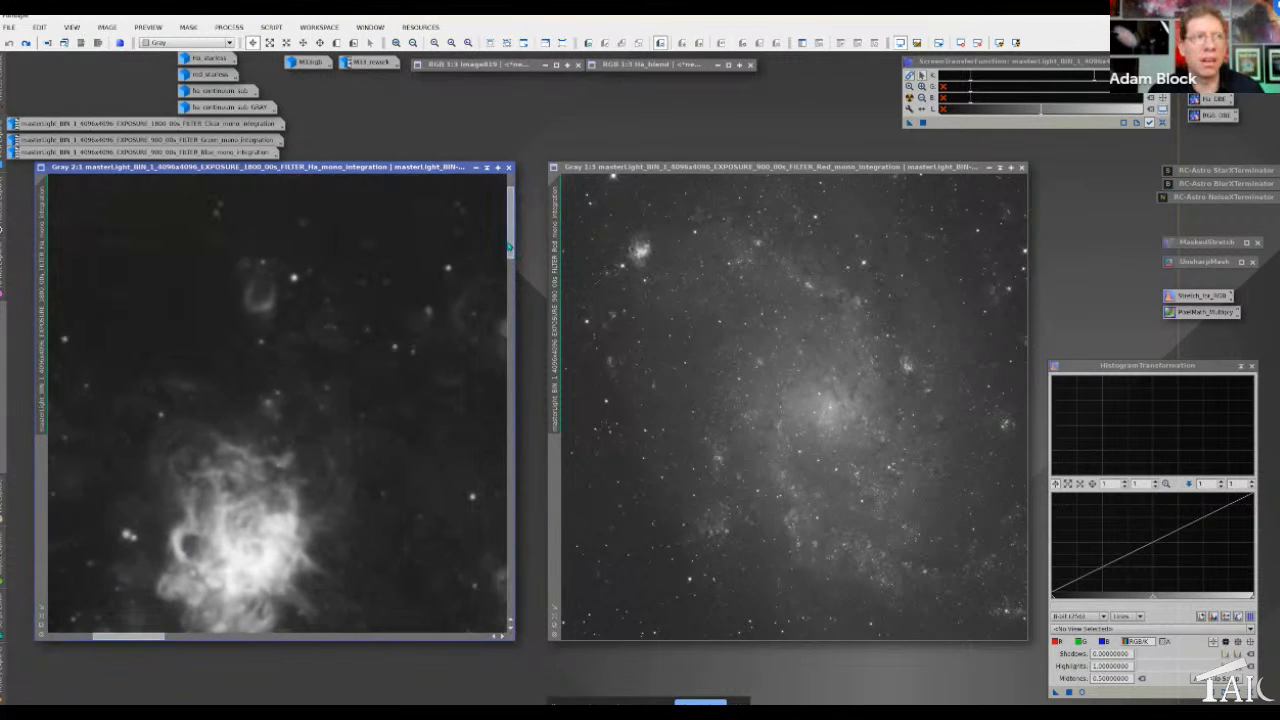
Examine the bright nebula and the whole galaxy in the Ha integration next to the Red integration
drag(512, 246, 518, 268)
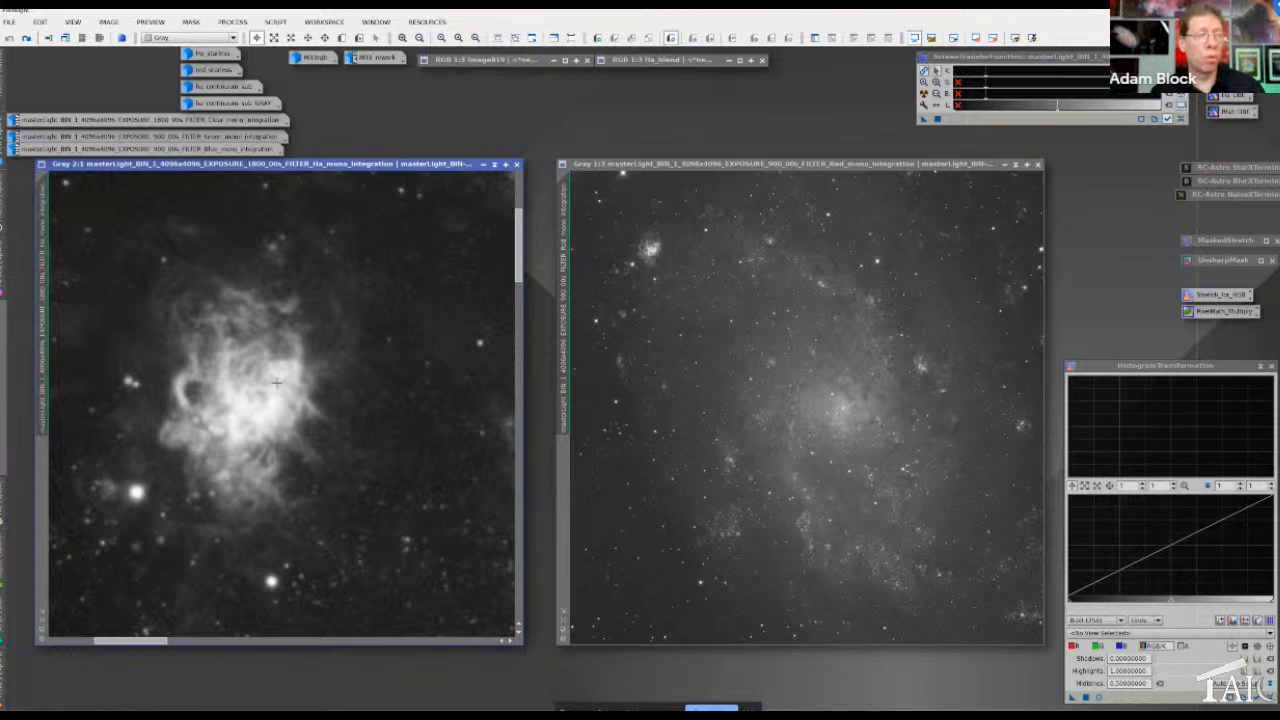
scroll(342, 410, down, 3)
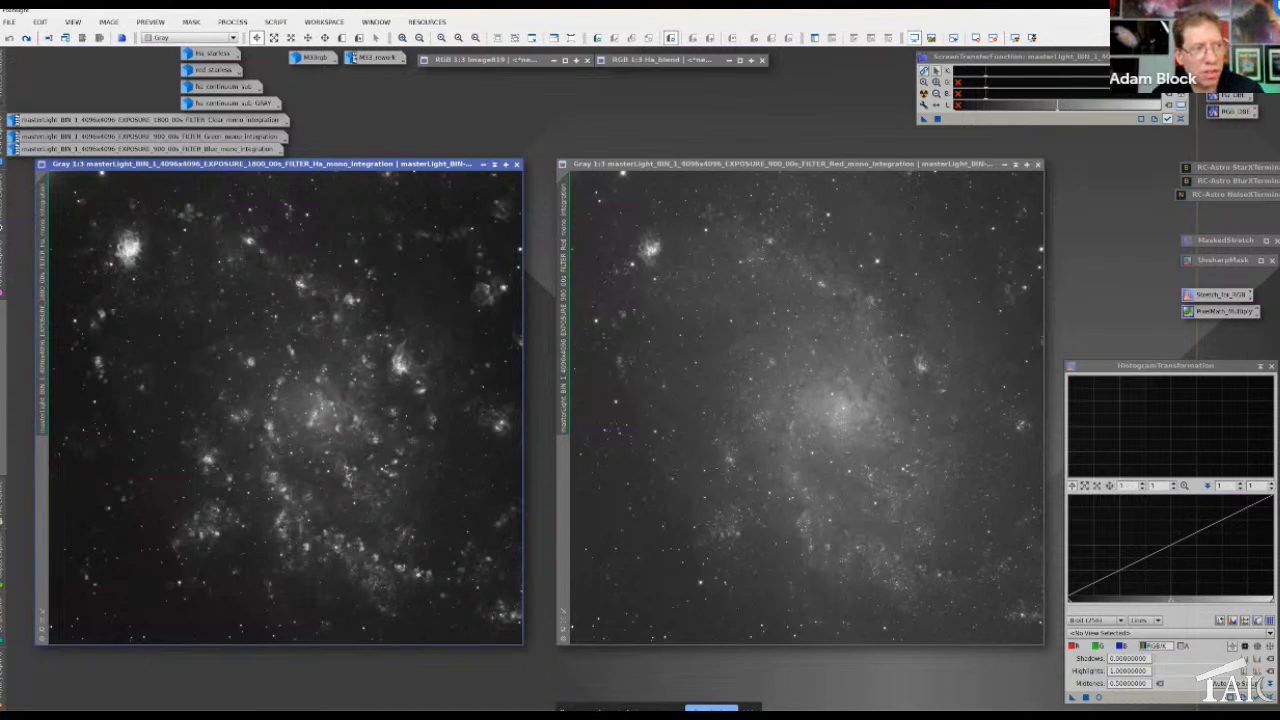
scroll(302, 406, up, 1)
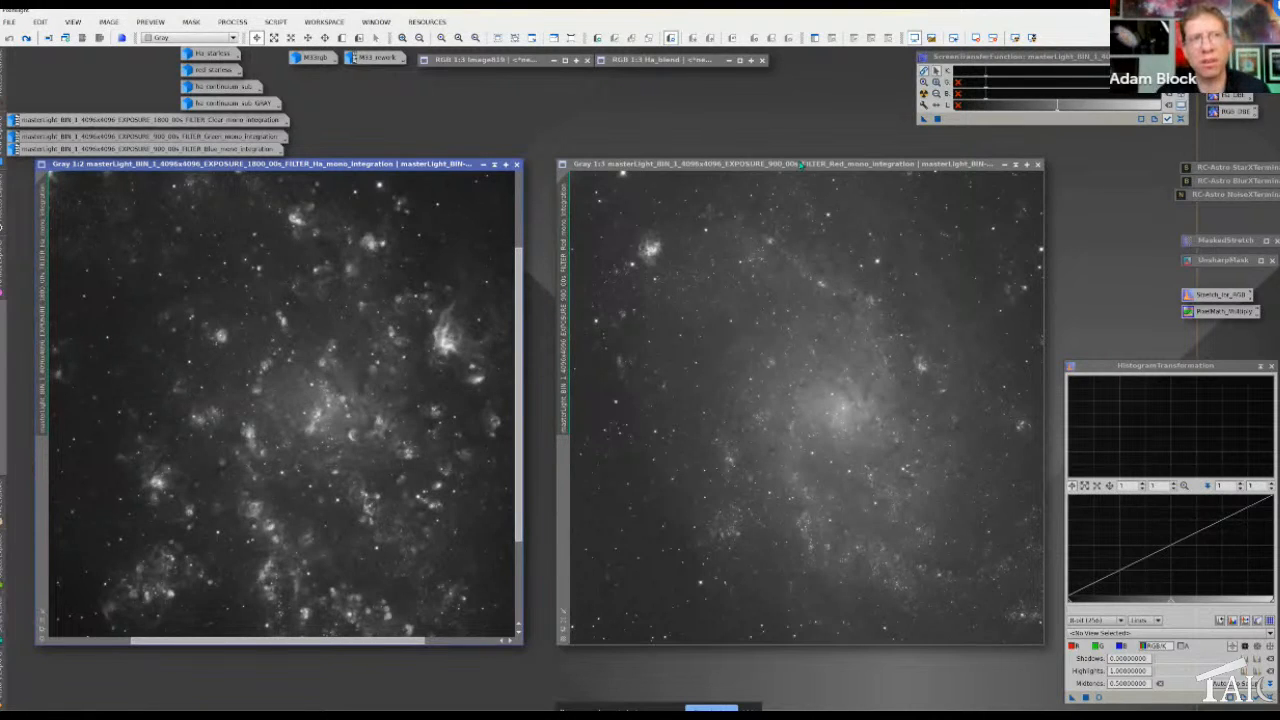
drag(801, 165, 791, 165)
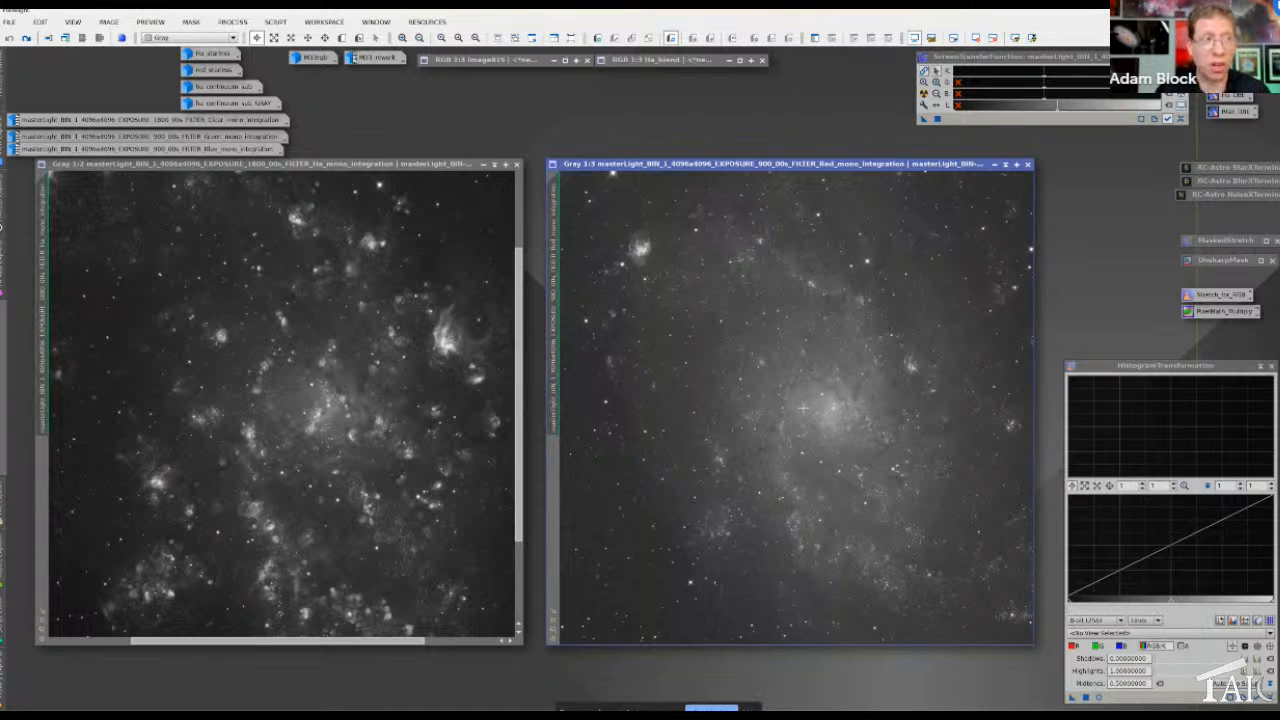
click(273, 22)
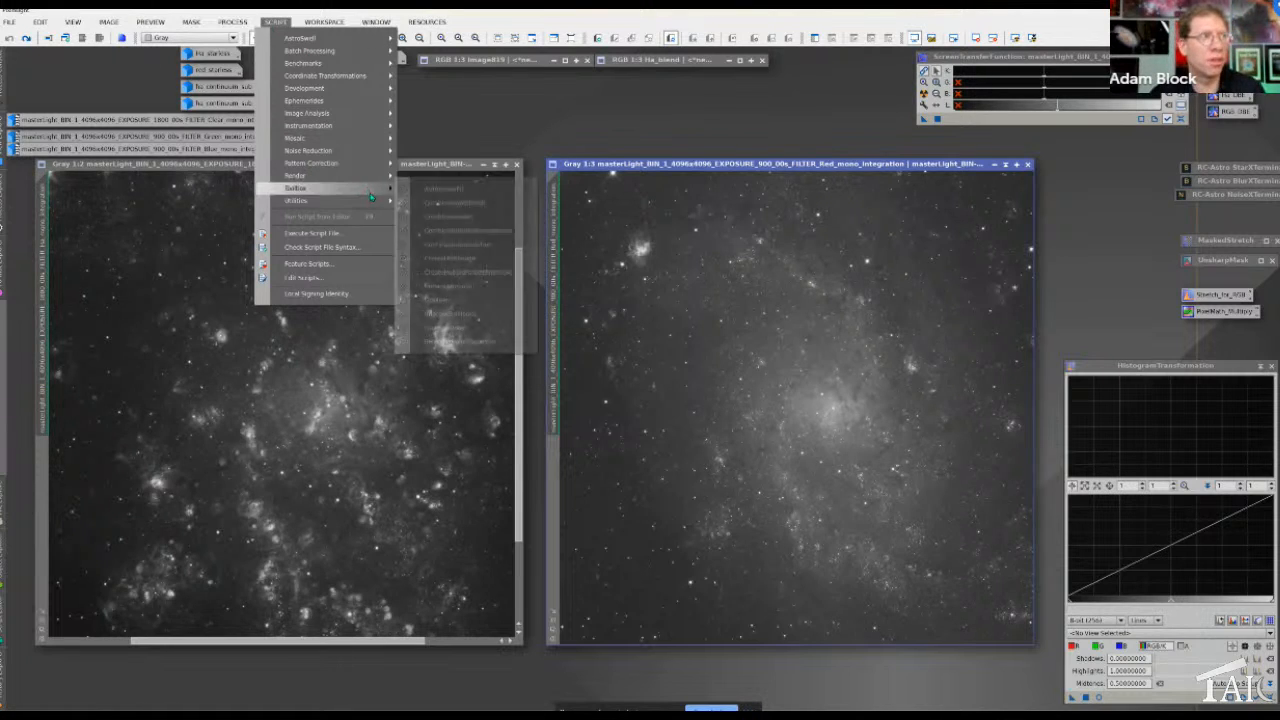
mouse_move(378, 202)
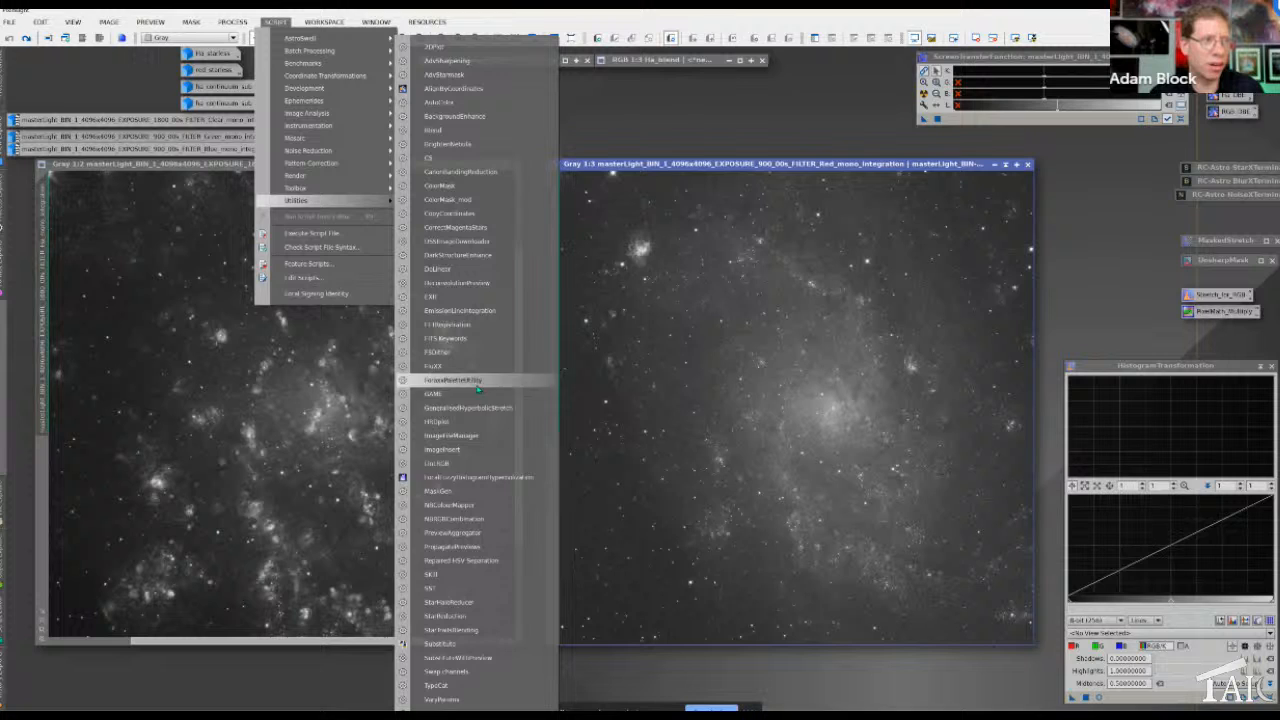
click(468, 505)
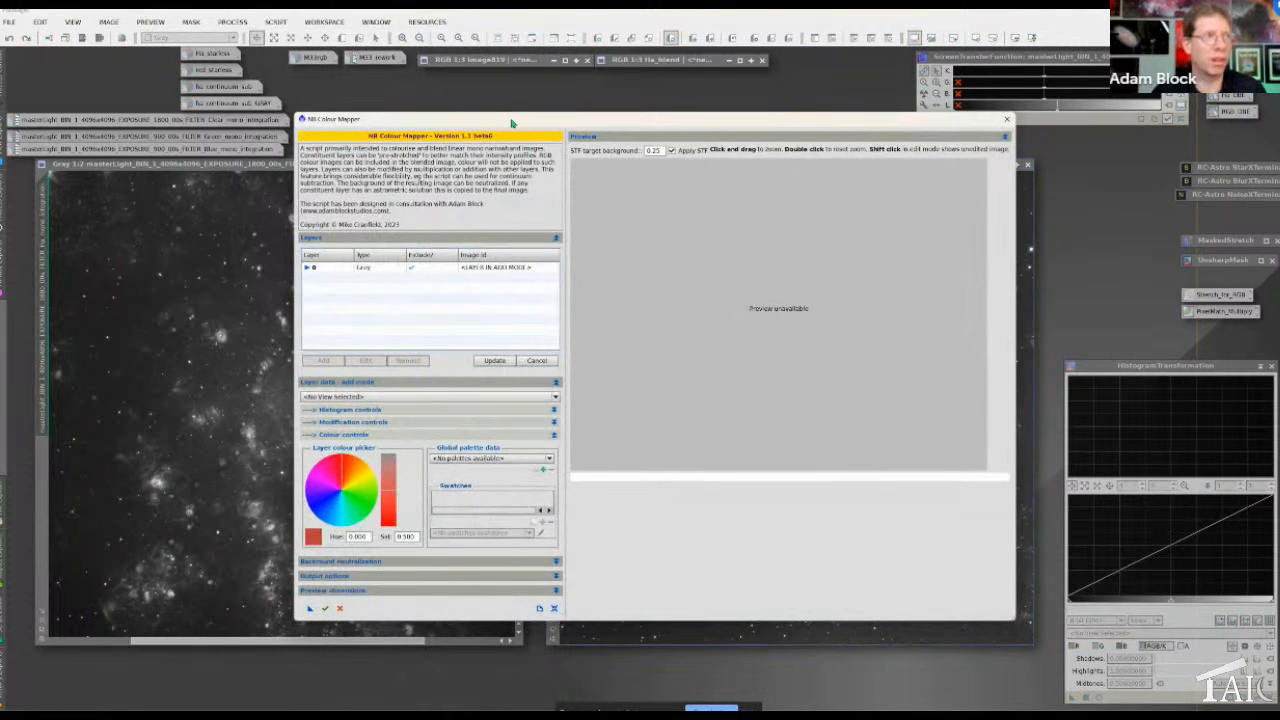
click(364, 397)
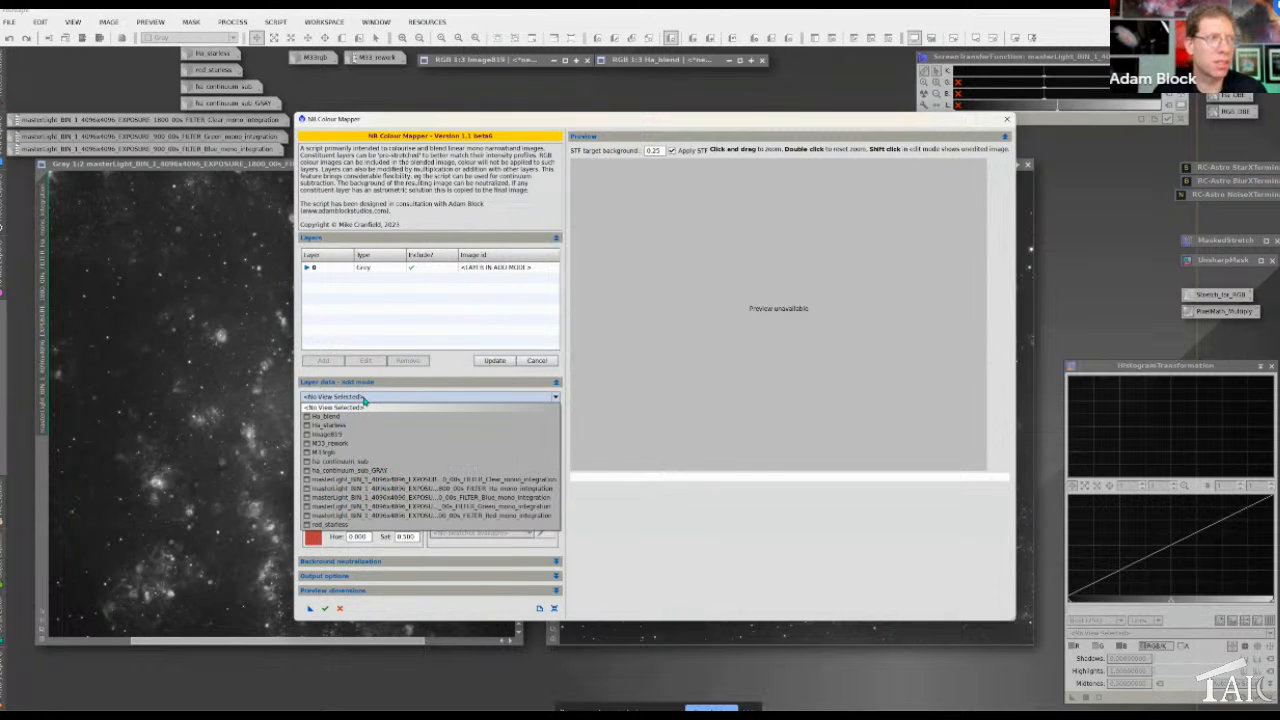
click(1007, 120)
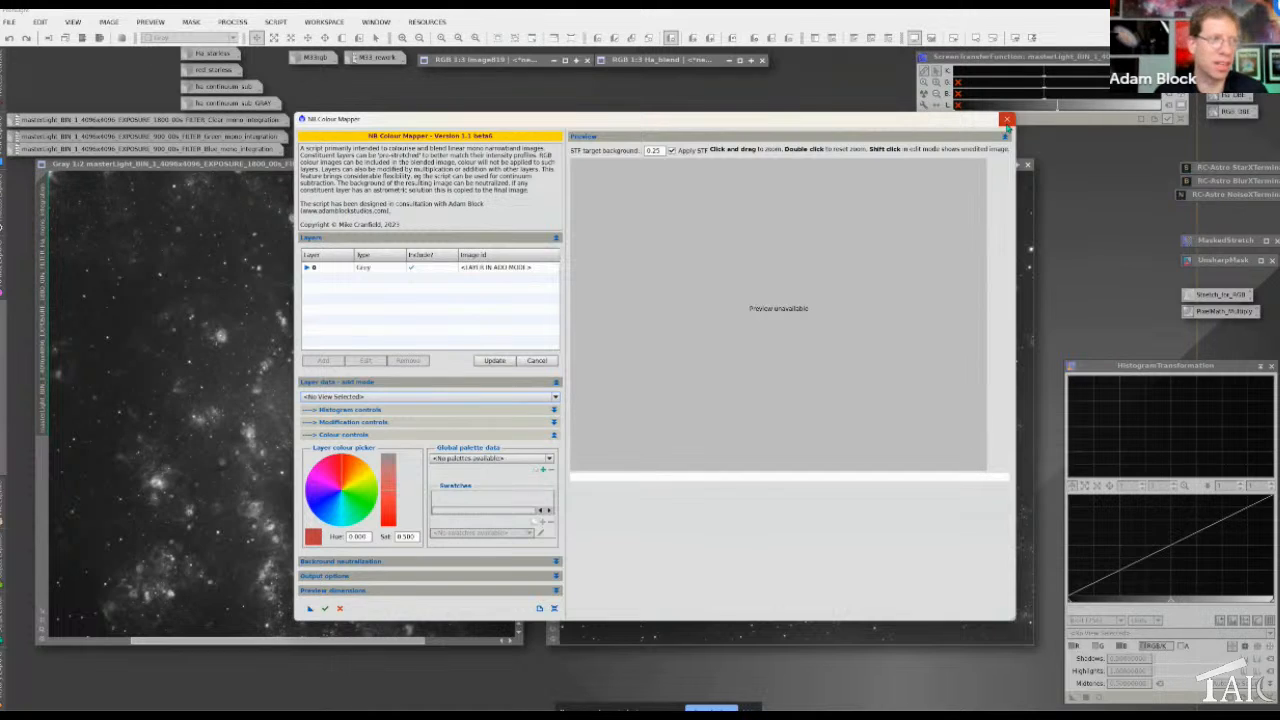
click(1007, 120)
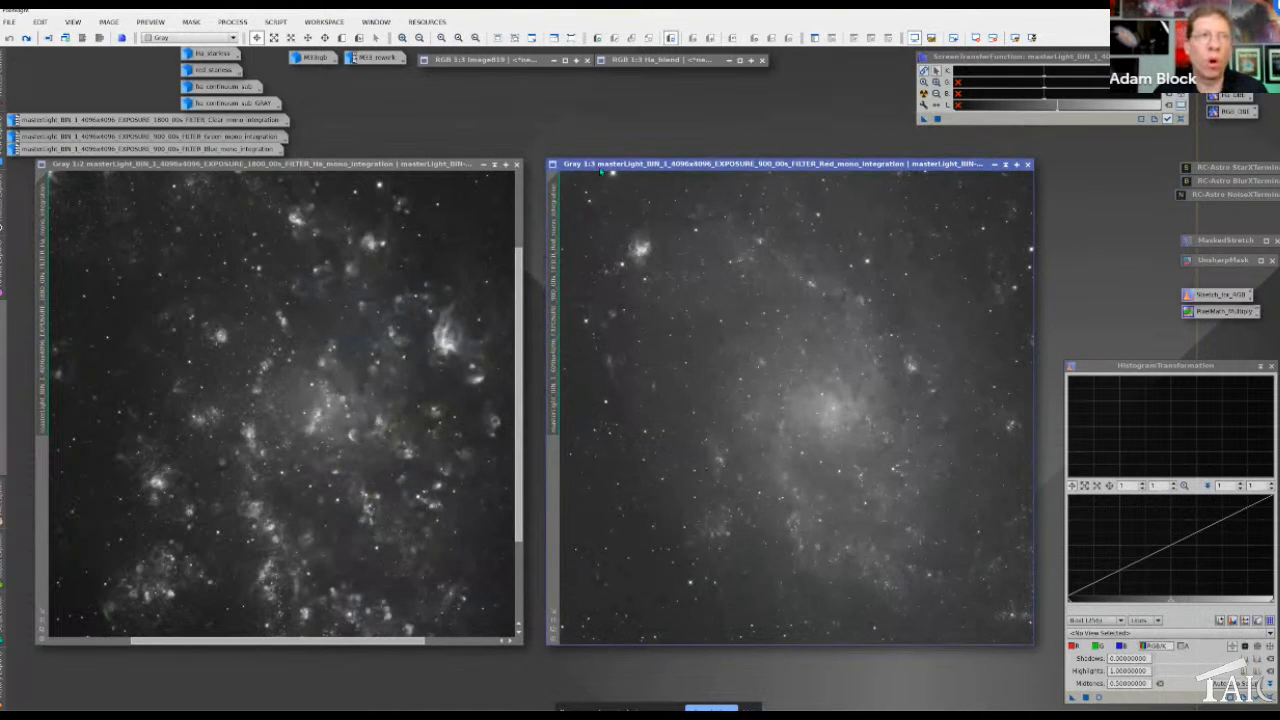
Run StarXTerminator on the Ha integration with Generate Star Image and Large Overlap enabled
drag(602, 170, 591, 170)
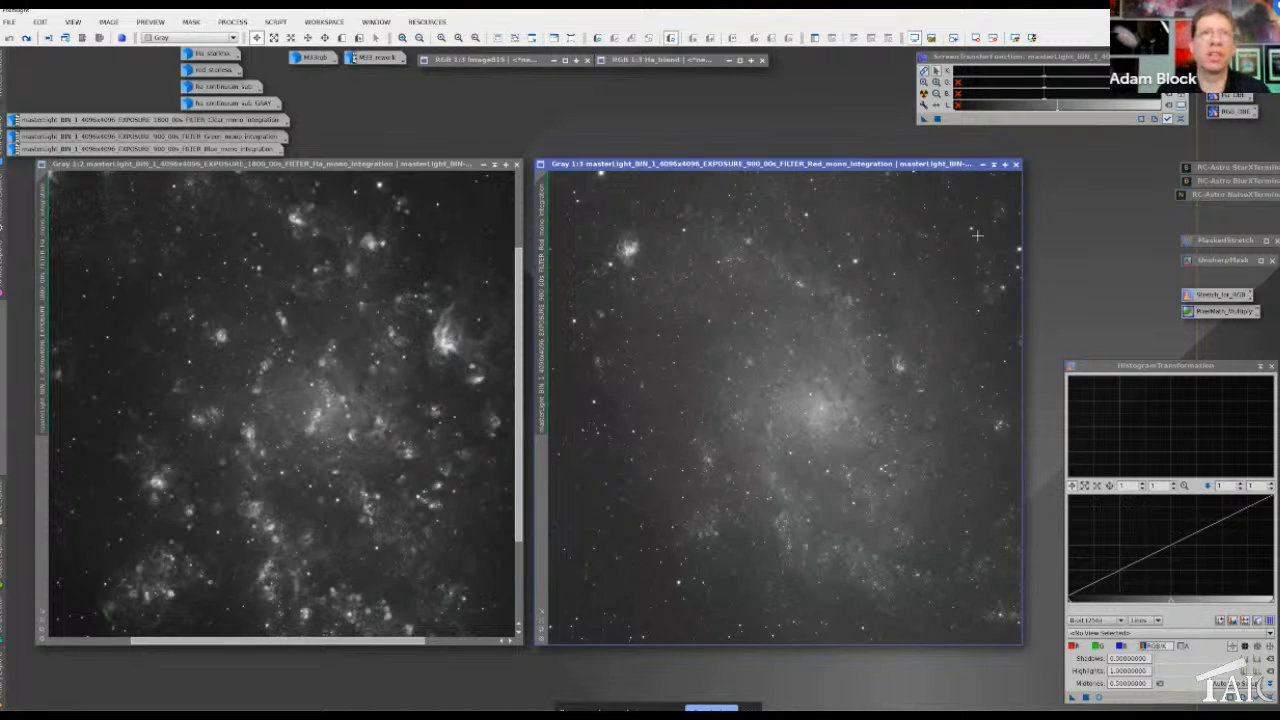
double_click(1222, 172)
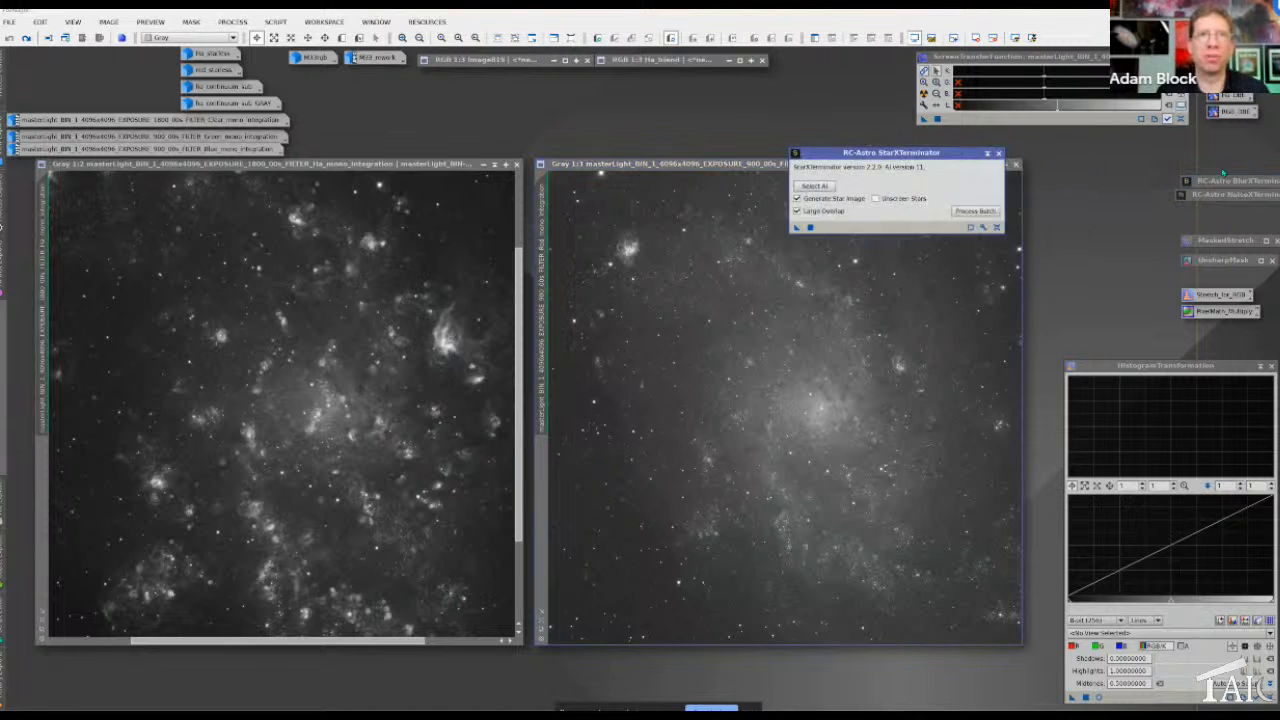
drag(786, 230, 340, 348)
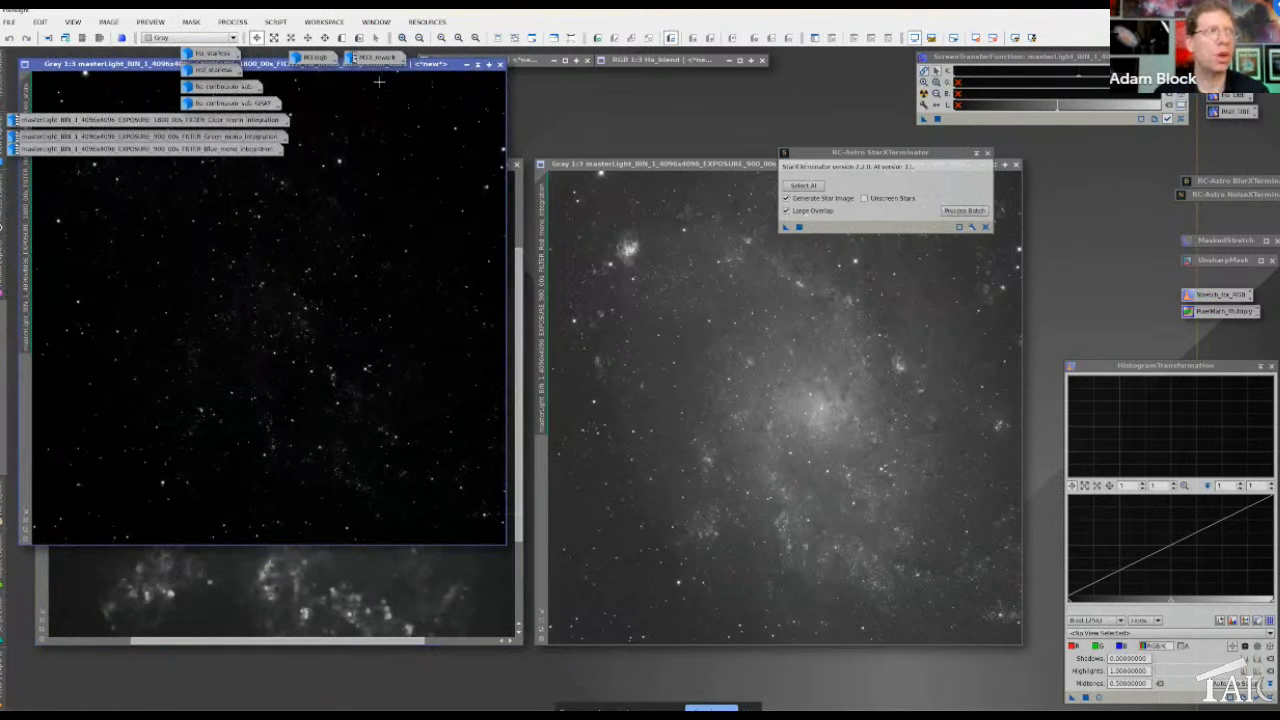
Place the generated Ha stars image beside the starless Ha image and inspect both at 2:1 zoom
drag(444, 64, 900, 183)
drag(464, 254, 395, 530)
scroll(243, 333, up, 2)
click(659, 397)
key(space)
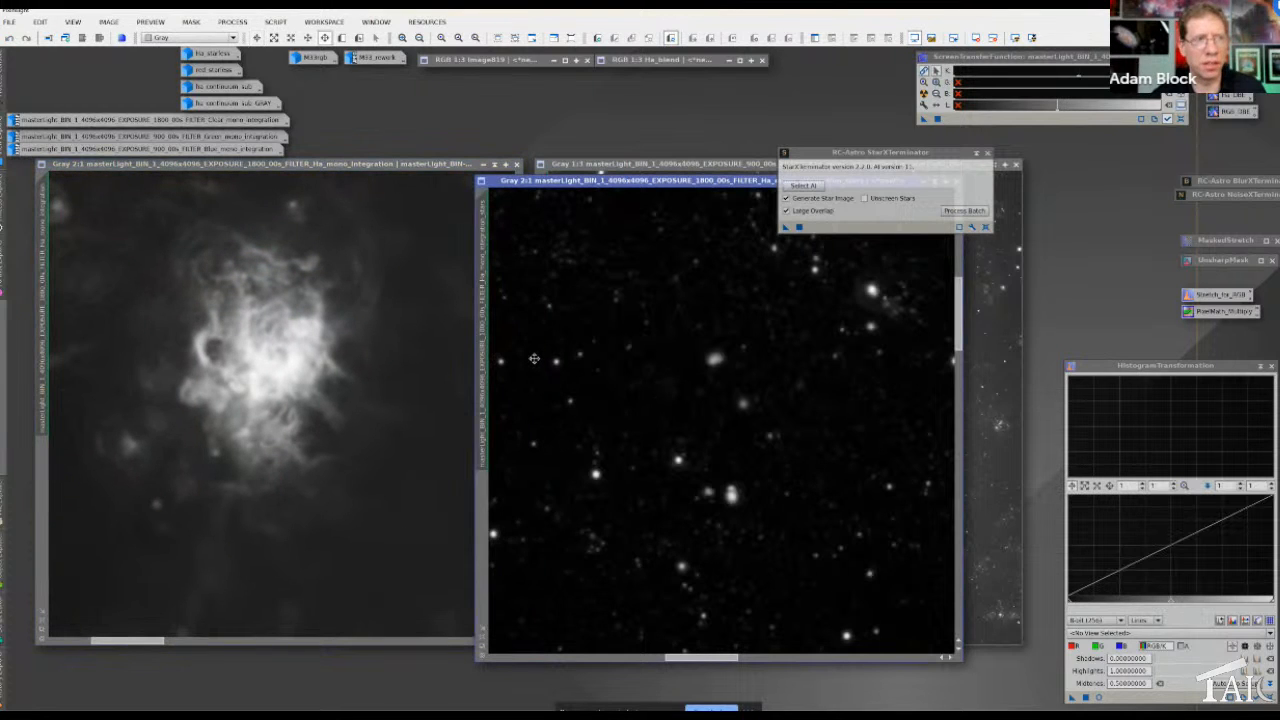
drag(535, 359, 843, 517)
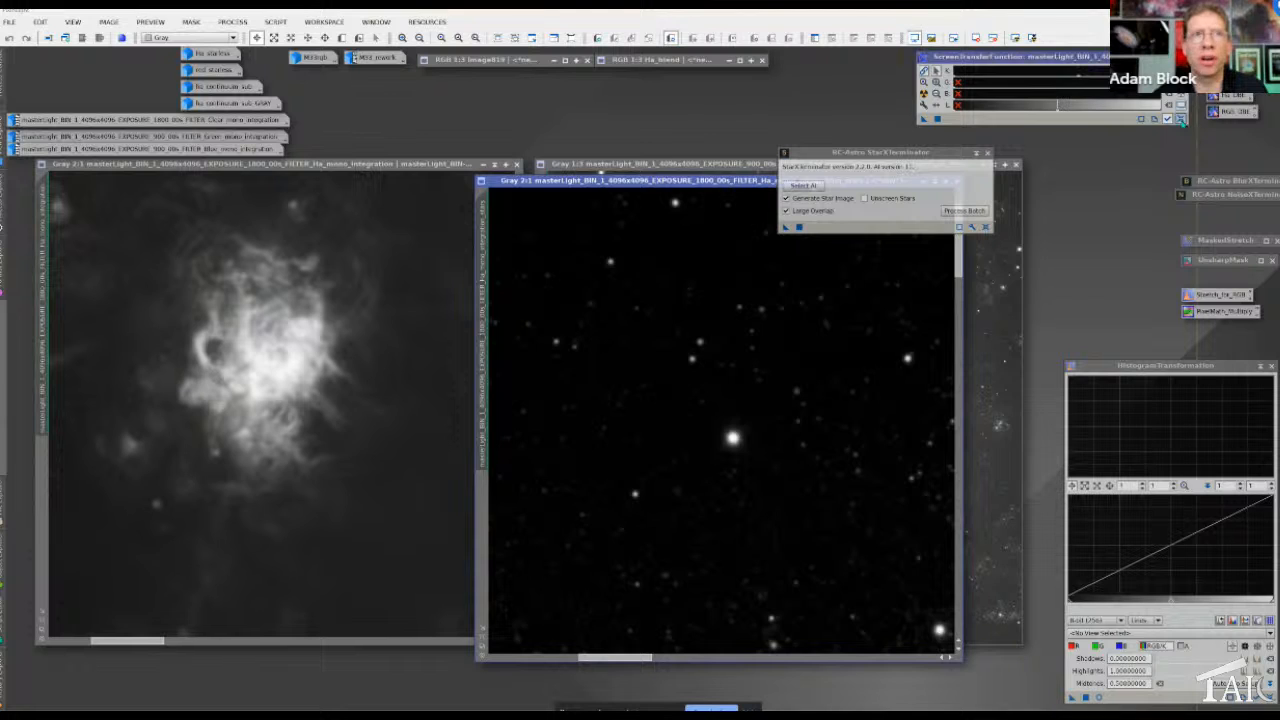
Restretch the Ha stars image on screen with an auto stretch softened by slightly raised midtones
click(1182, 120)
drag(1060, 77, 966, 77)
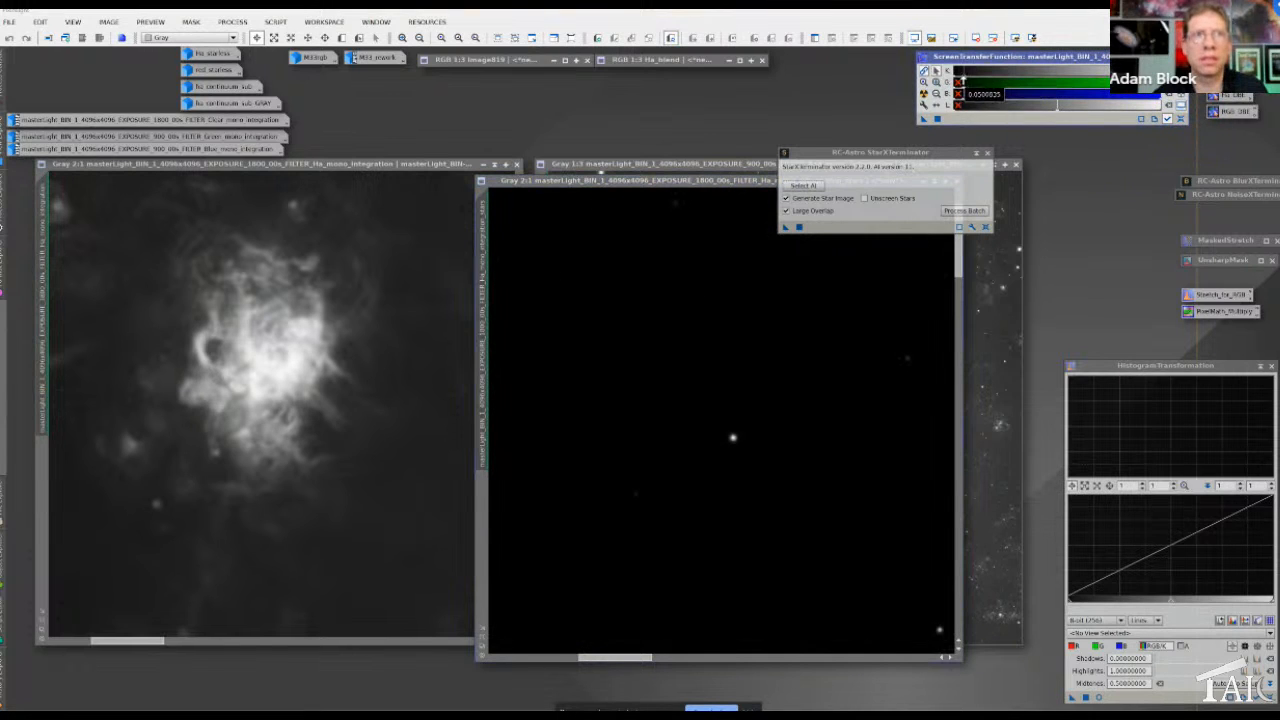
click(924, 94)
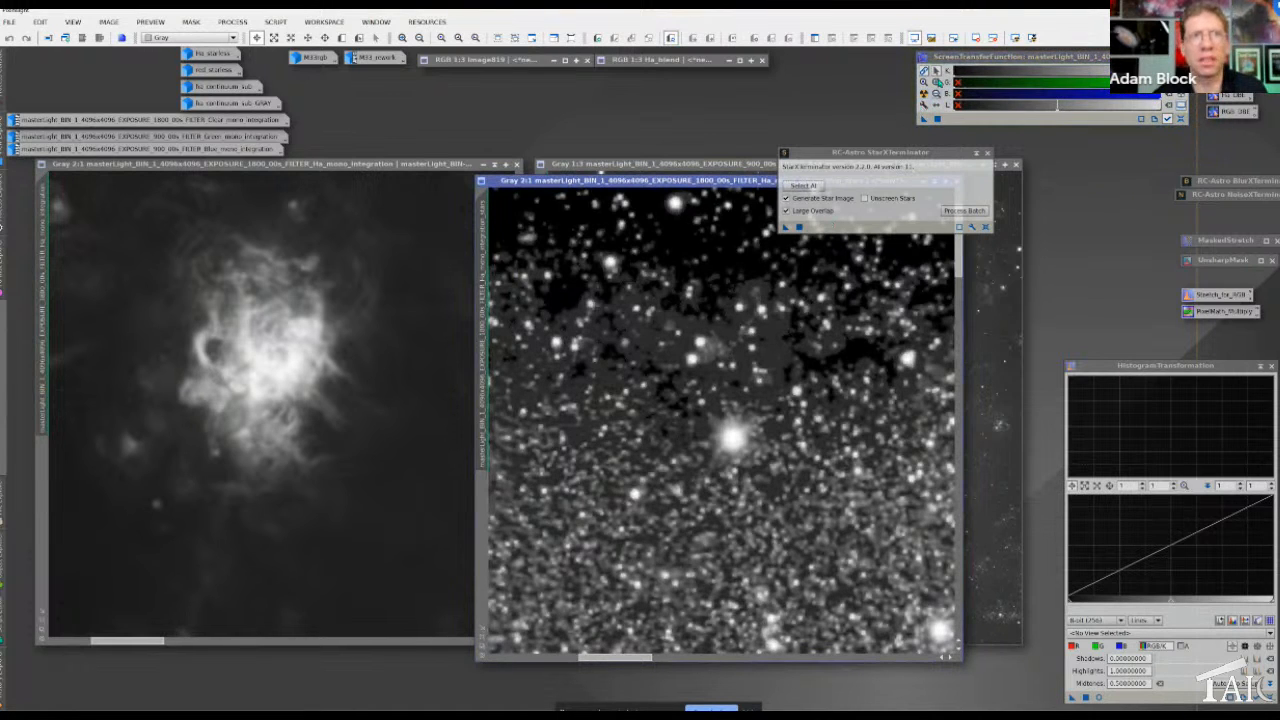
scroll(966, 75, down, 10)
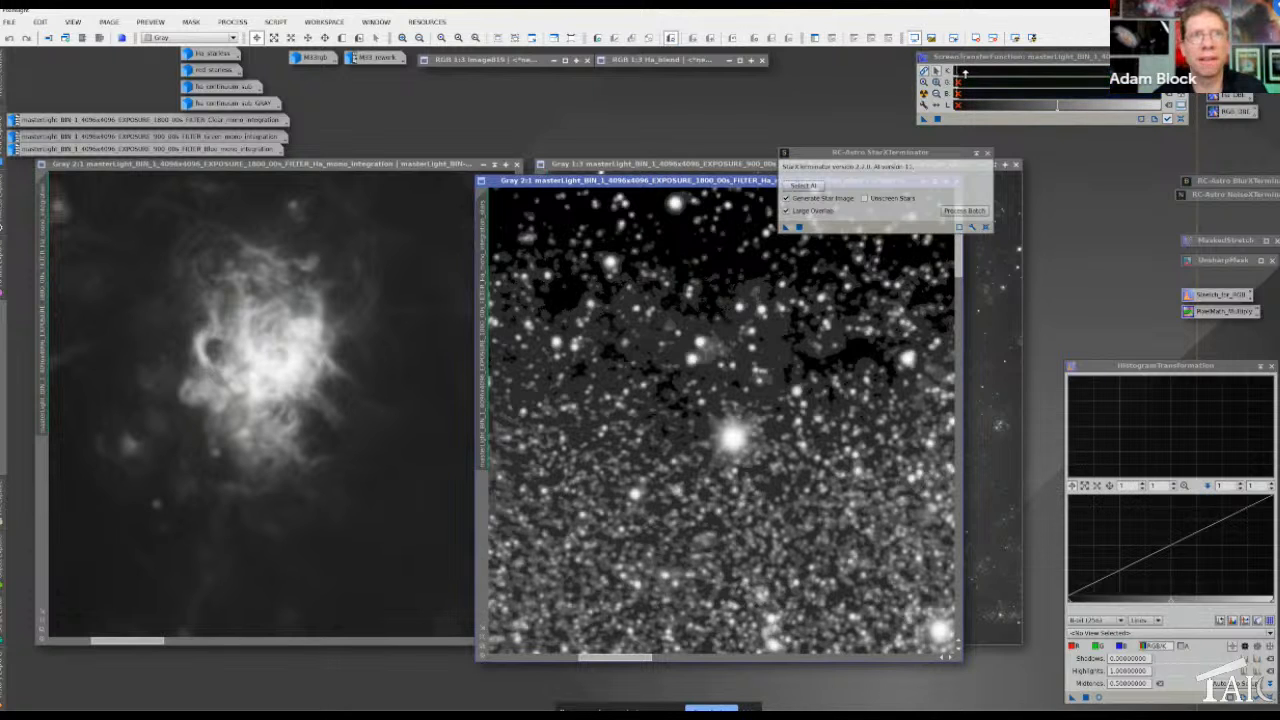
drag(963, 75, 973, 76)
click(846, 499)
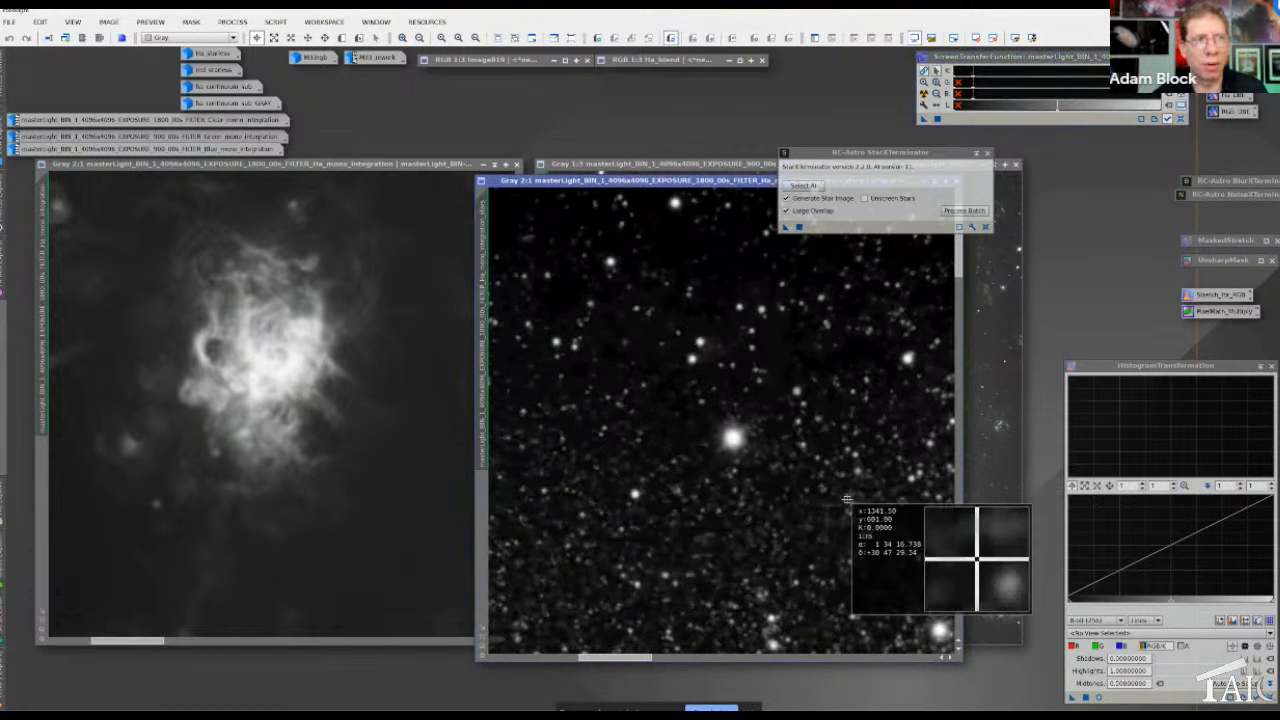
Inspect the nebula region in the Ha stars image with a slightly brighter midtones screen stretch
key(space)
drag(601, 419, 950, 515)
drag(693, 534, 661, 315)
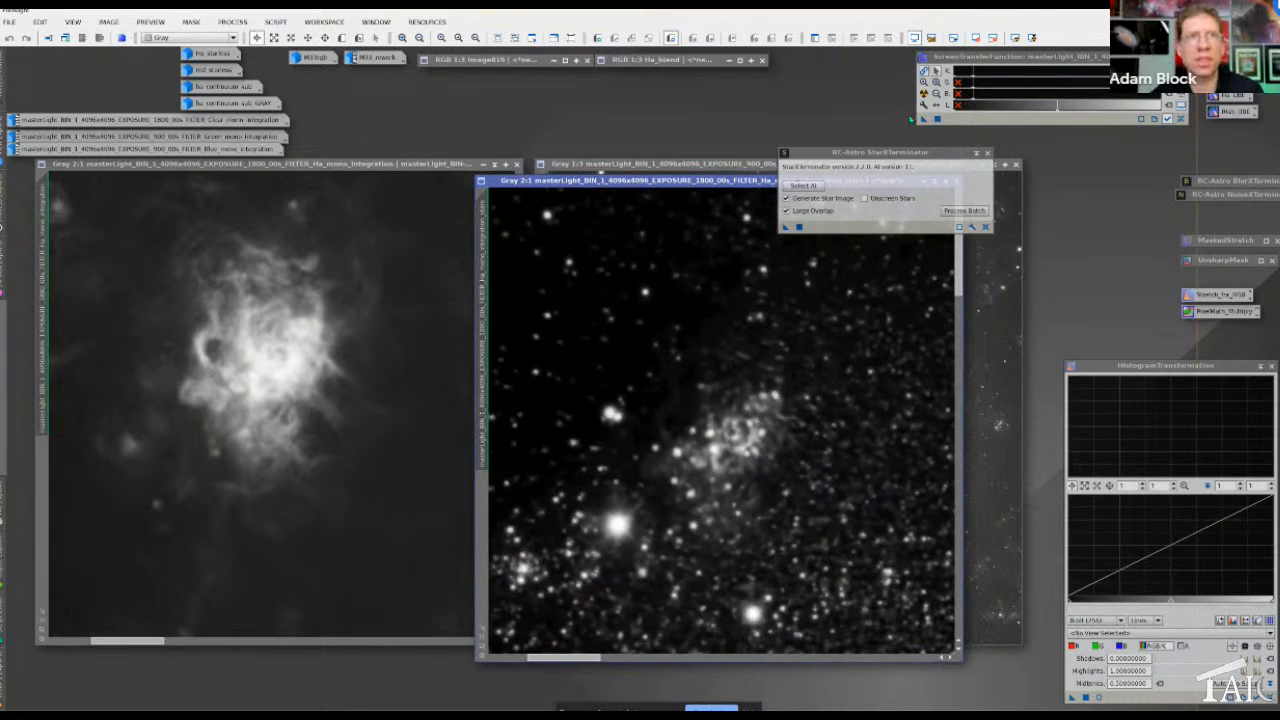
drag(973, 76, 966, 77)
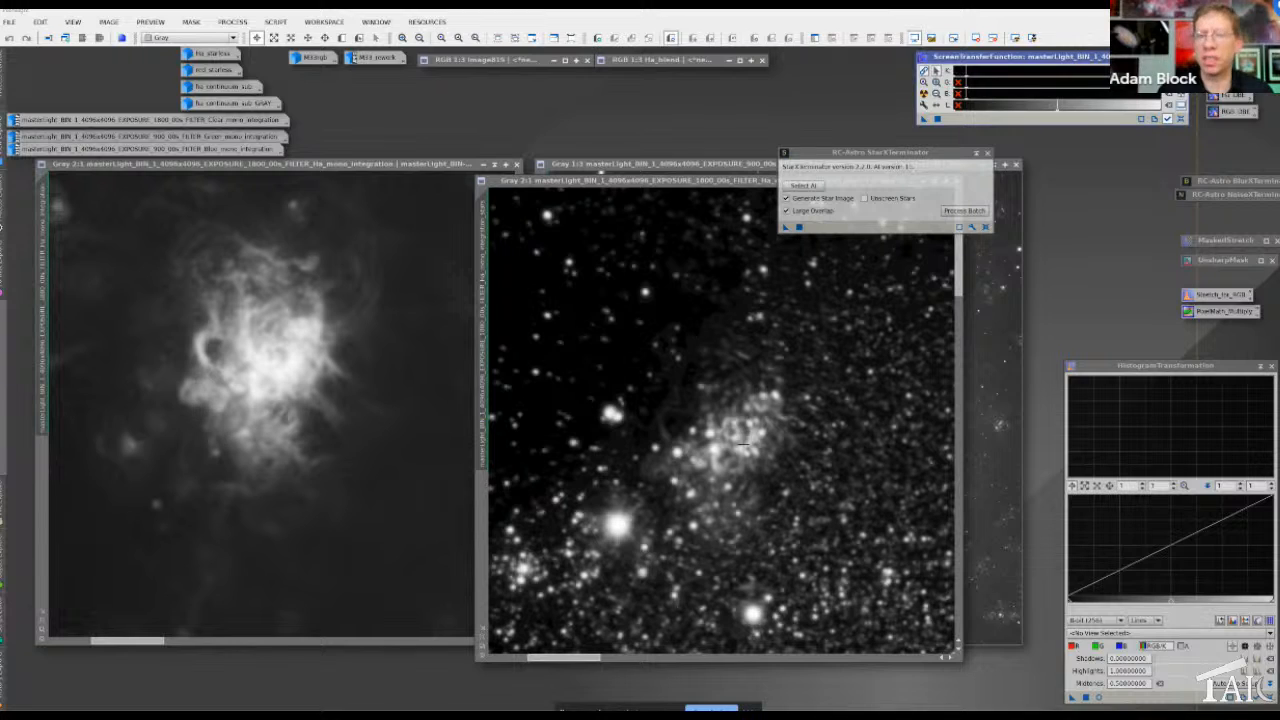
Compare the Ha stars image with the starless nebula and close the stars image
click(253, 389)
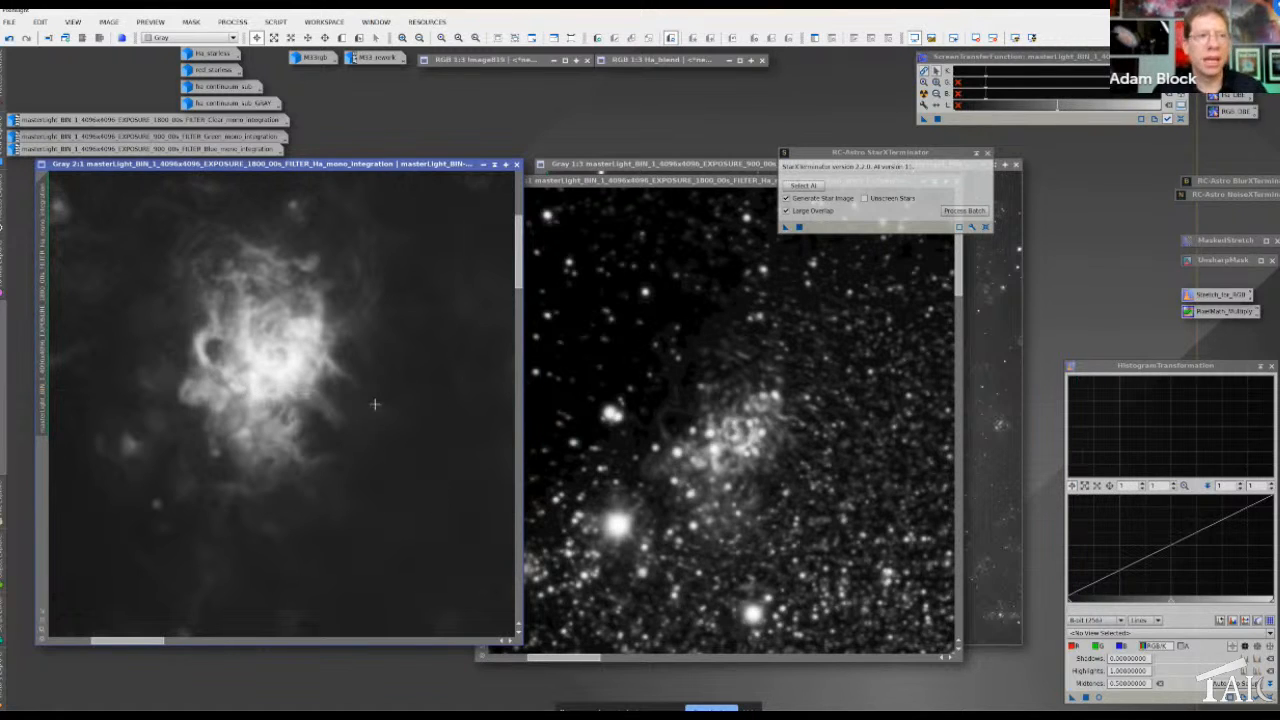
click(716, 466)
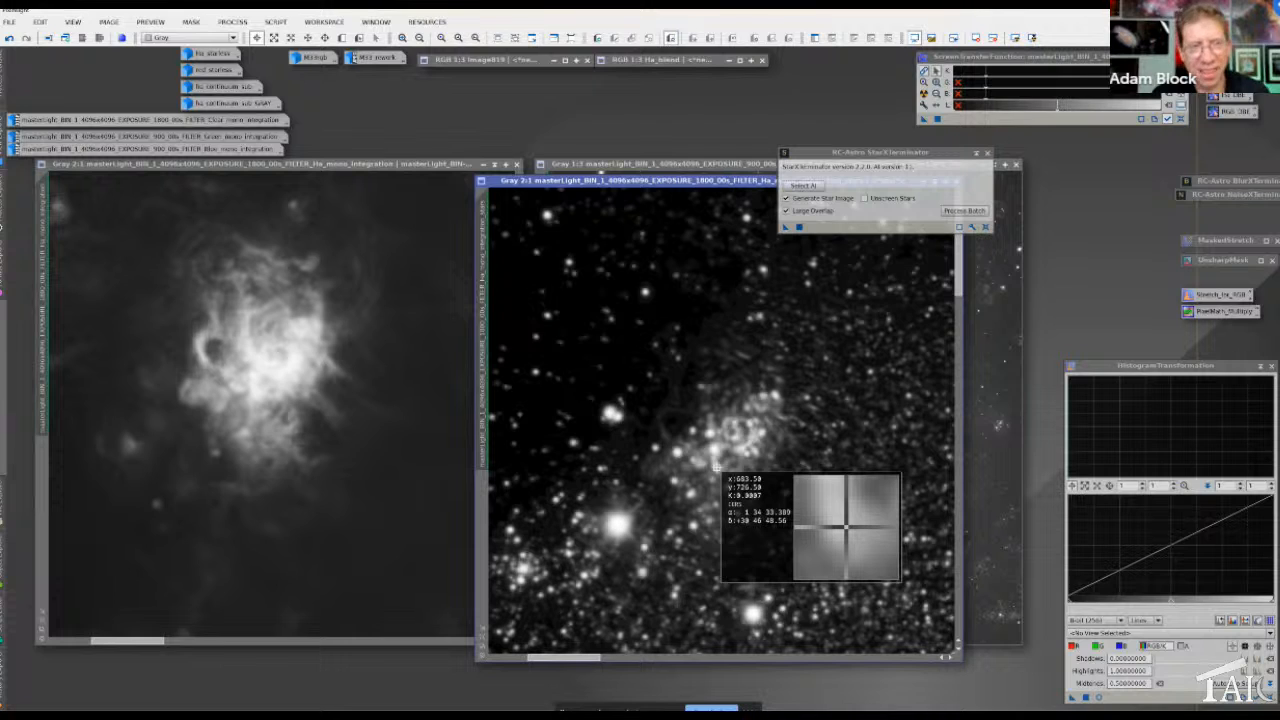
click(716, 466)
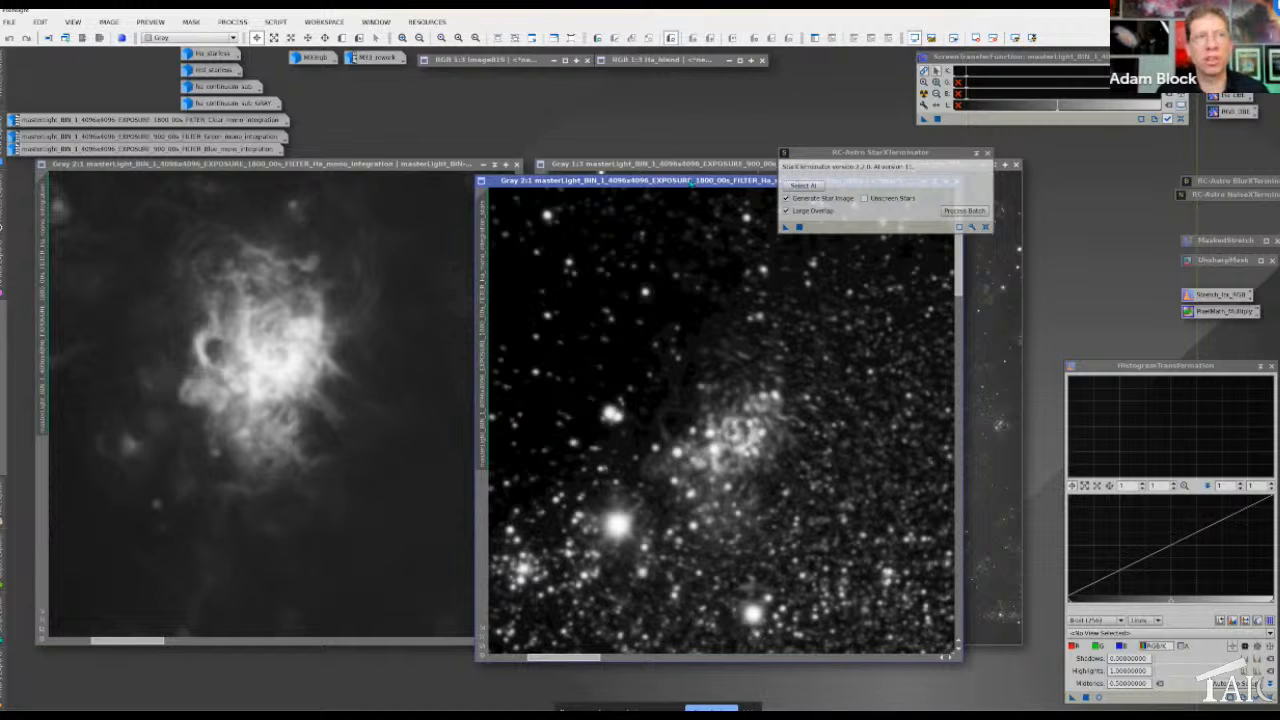
scroll(697, 482, down, 3)
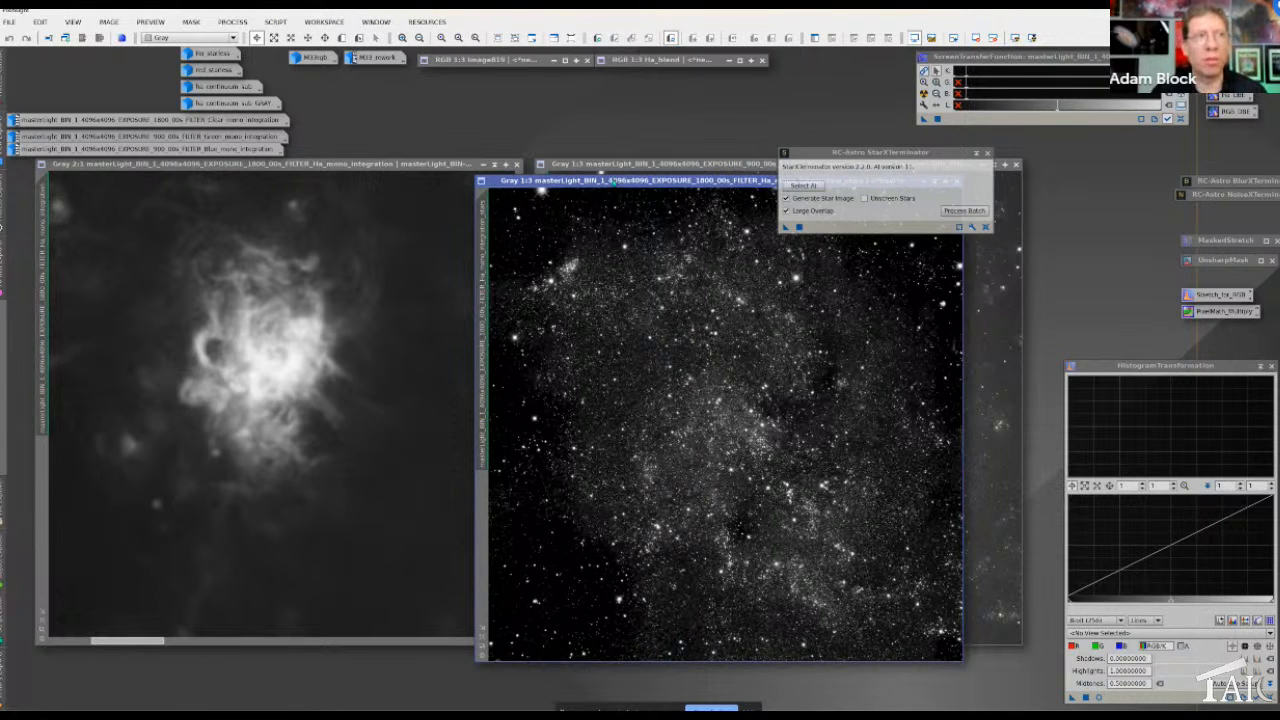
drag(612, 181, 277, 264)
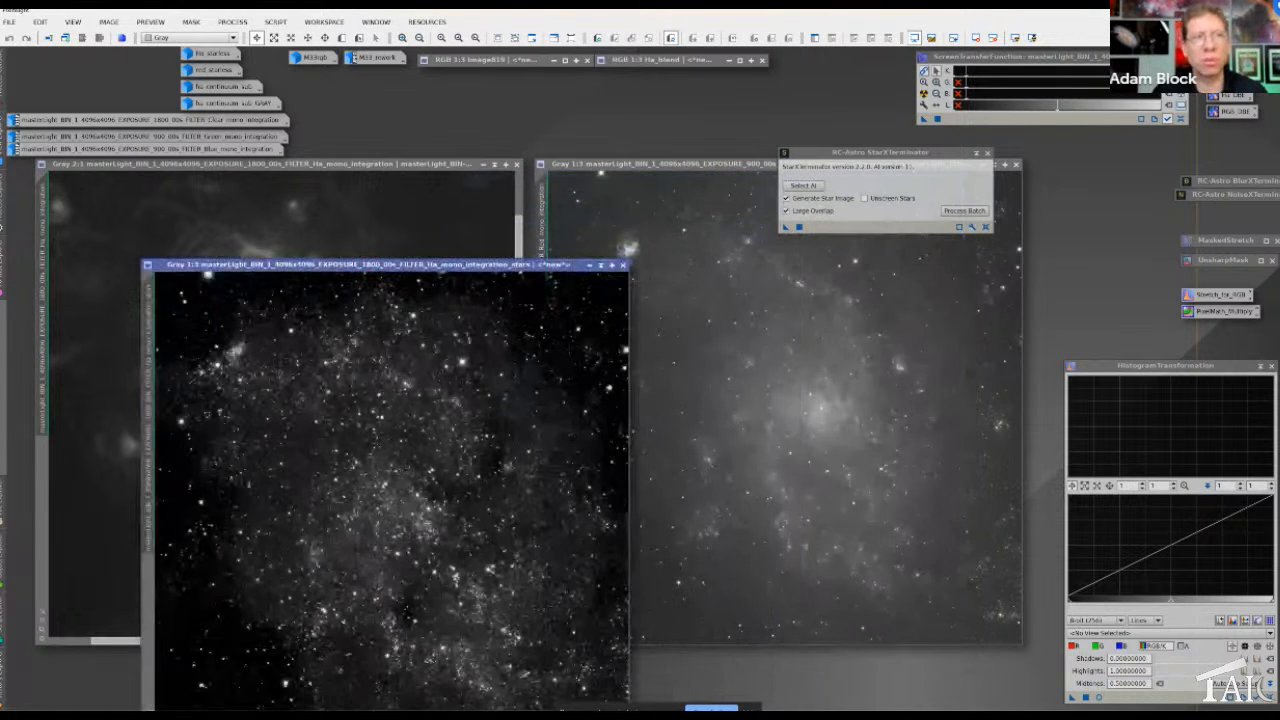
click(622, 264)
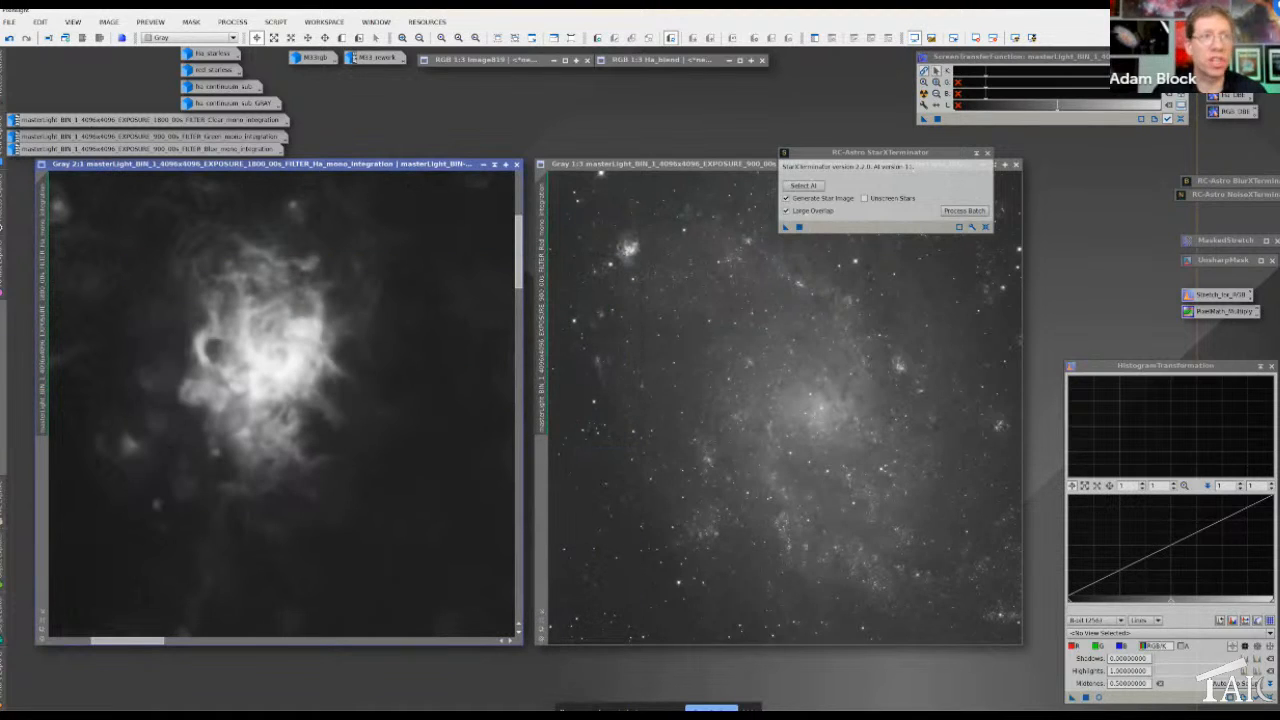
Run StarXTerminator on the Red integration with the same settings and close the generated stars image
drag(784, 228, 731, 313)
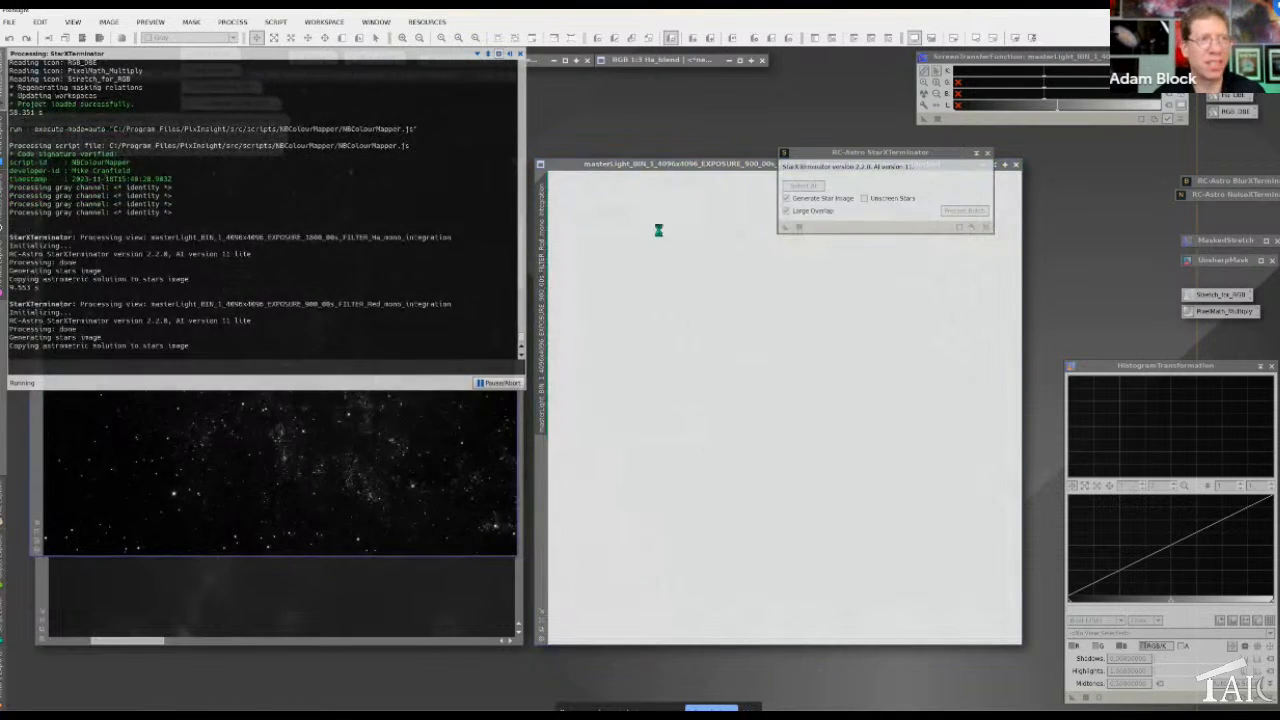
click(511, 75)
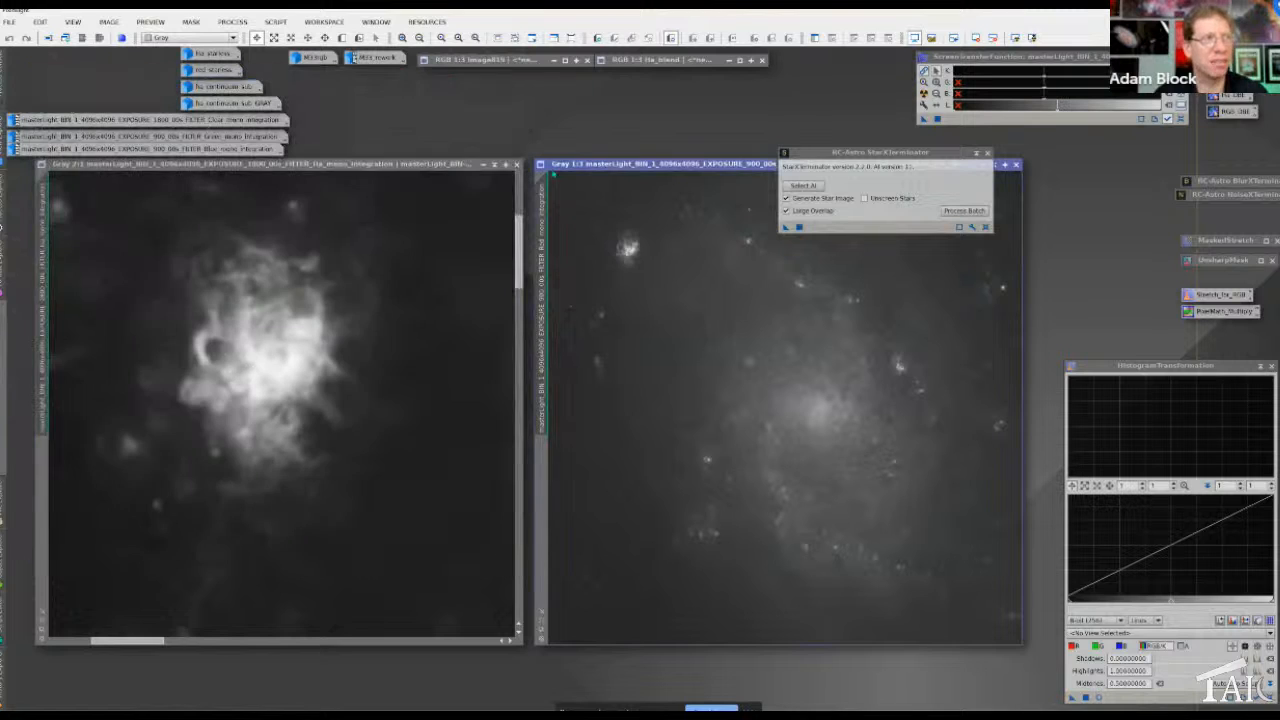
Open the NB Colour Mapper script and choose the 1800 s Ha mono integration as the new layer's image
click(276, 22)
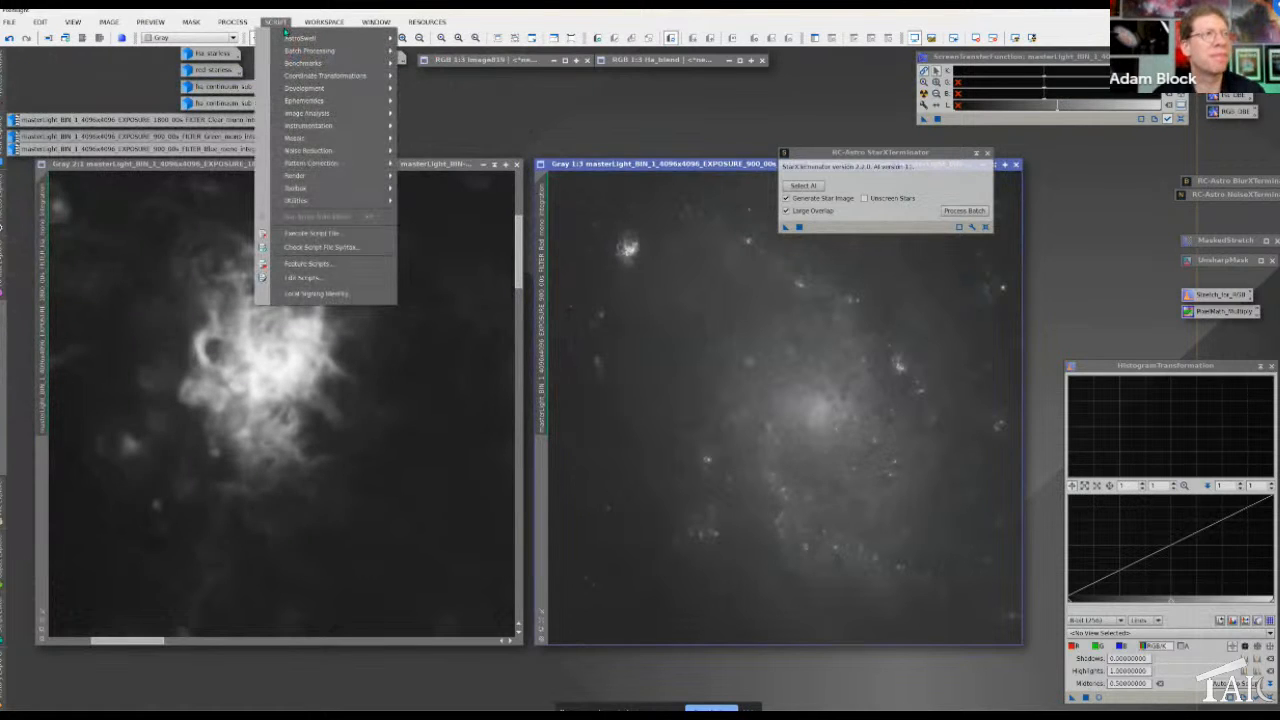
mouse_move(300, 200)
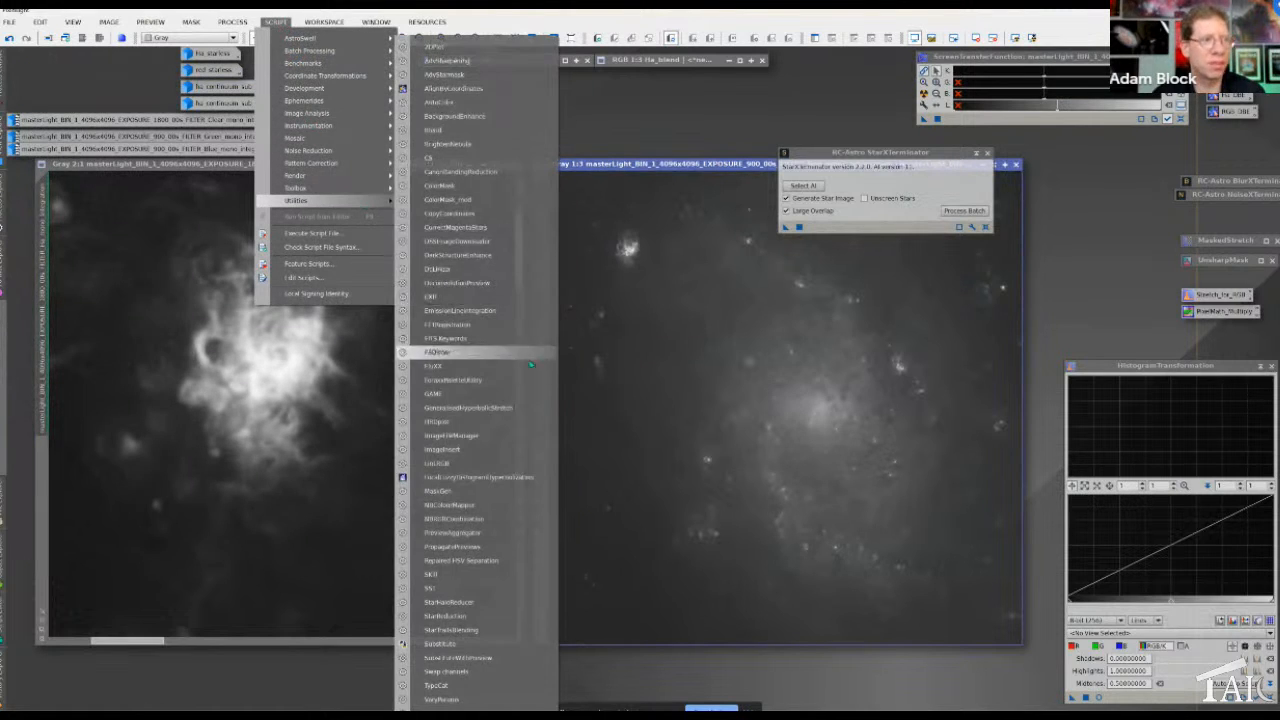
click(512, 505)
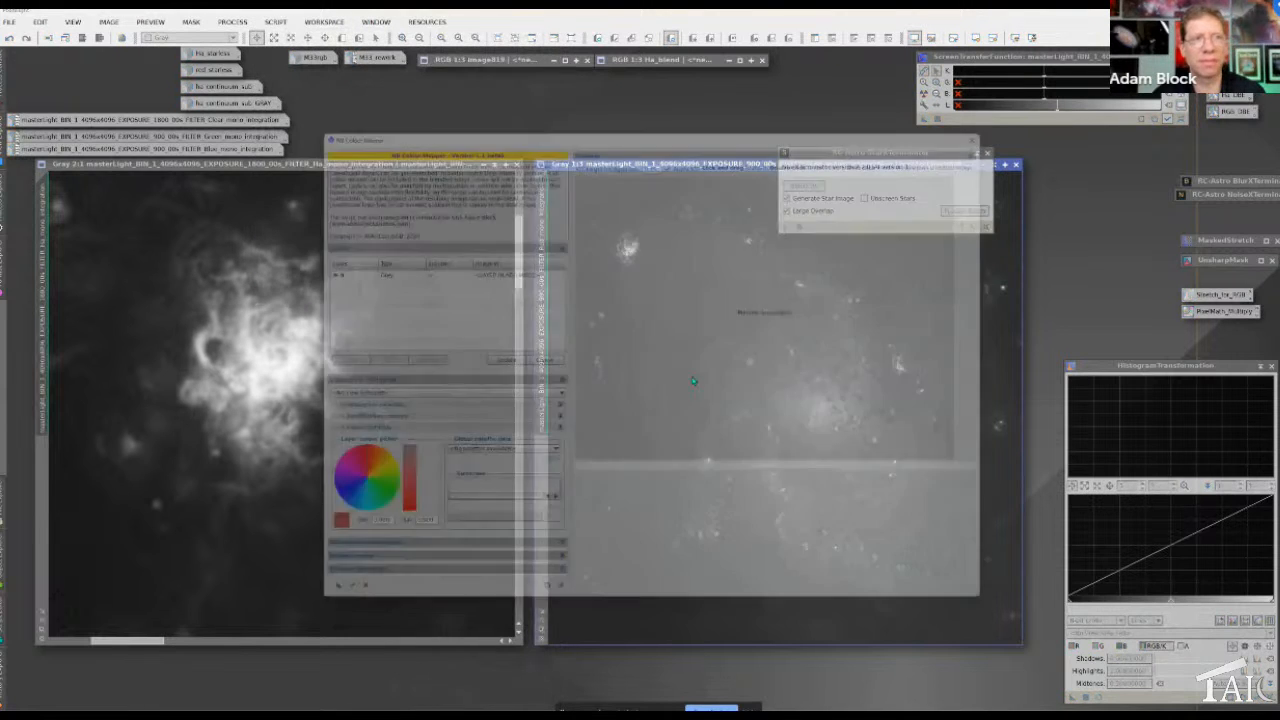
click(342, 273)
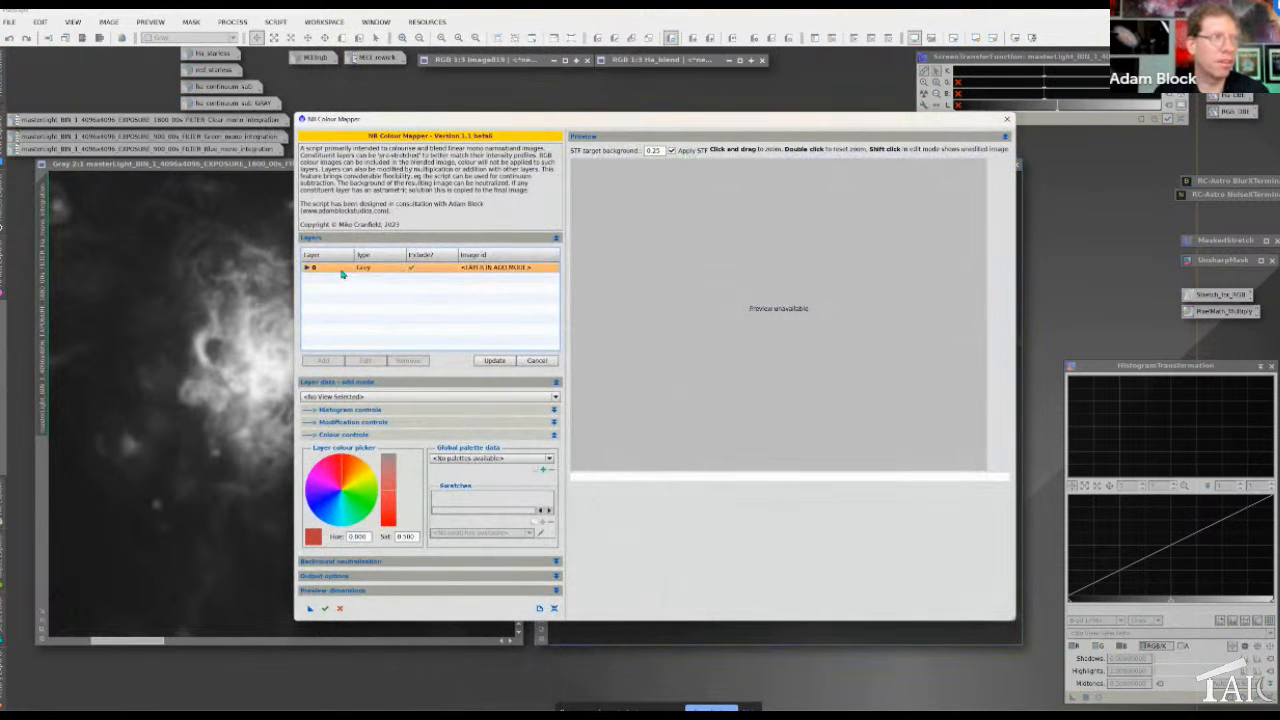
click(357, 398)
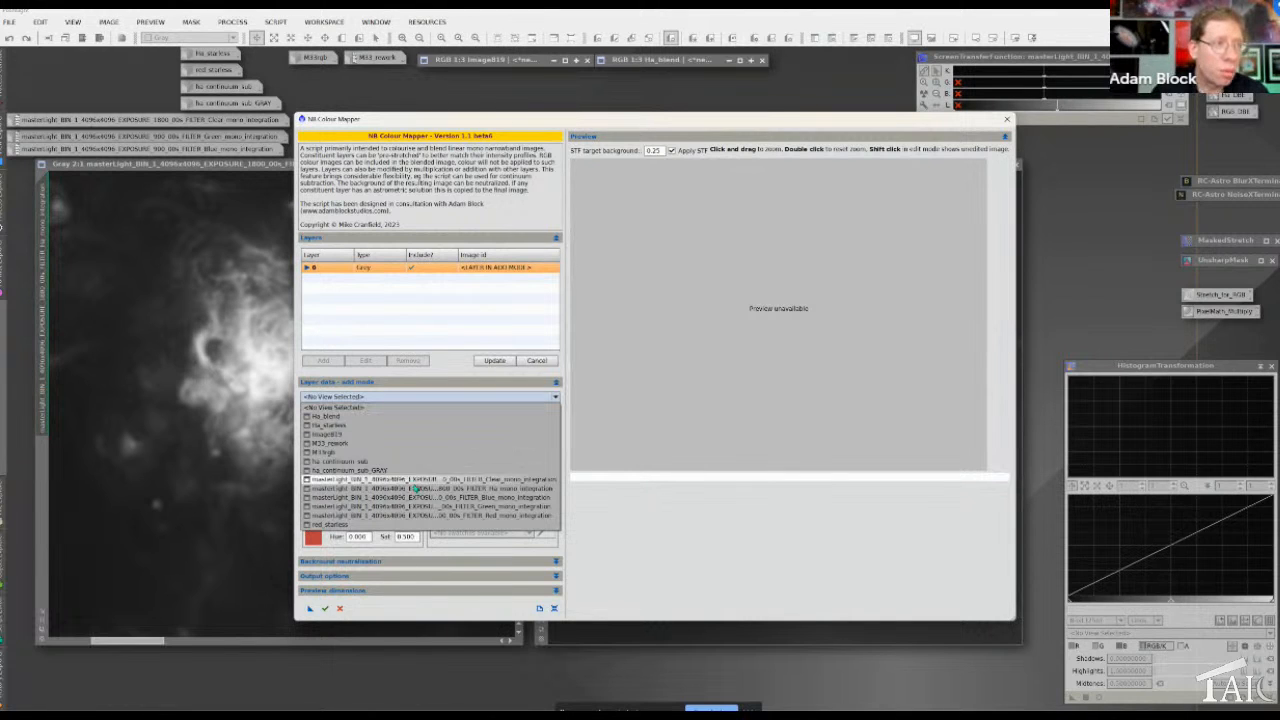
click(482, 515)
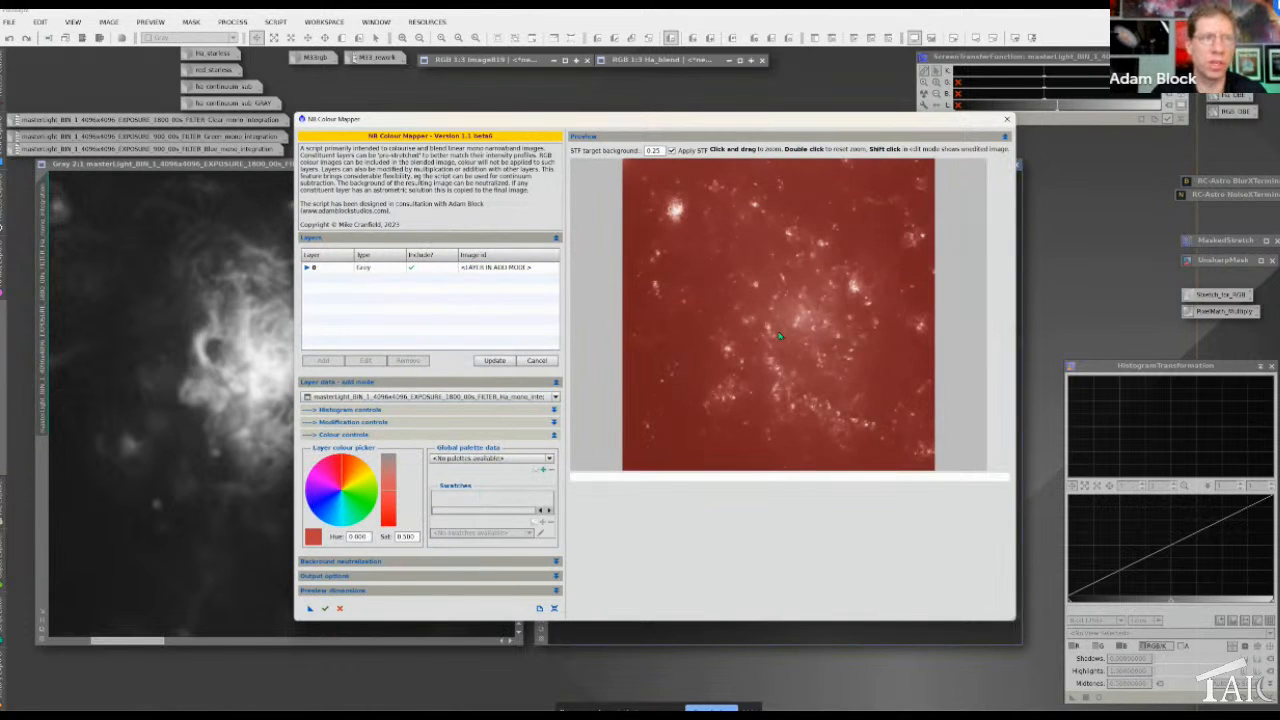
Set the Ha layer's colour saturation to 0 and save the layer
drag(418, 538, 369, 538)
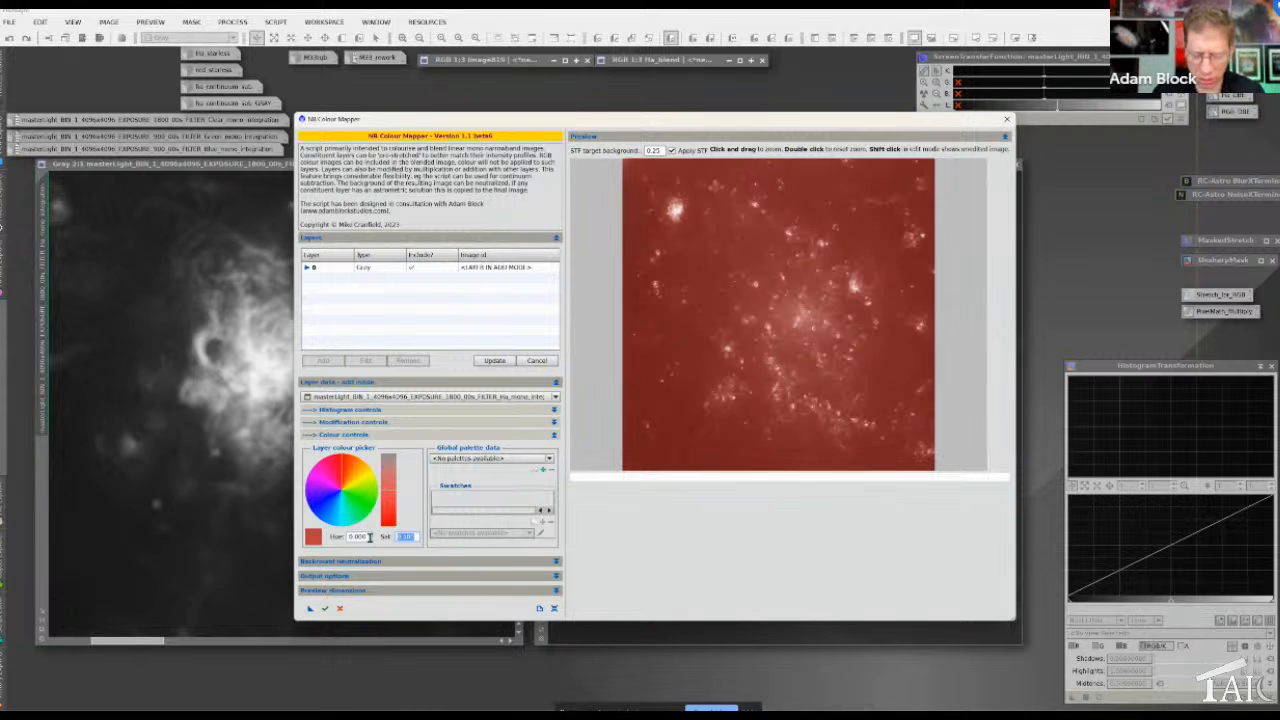
text(1)
key(Return)
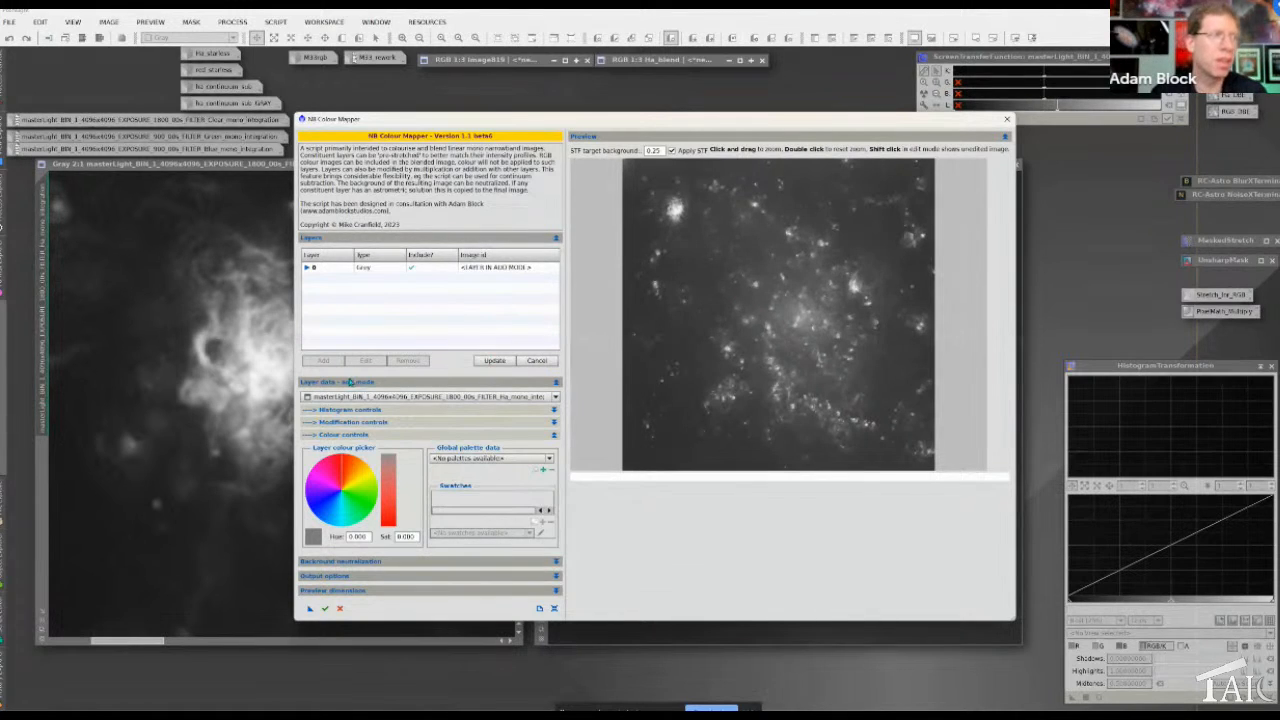
click(488, 361)
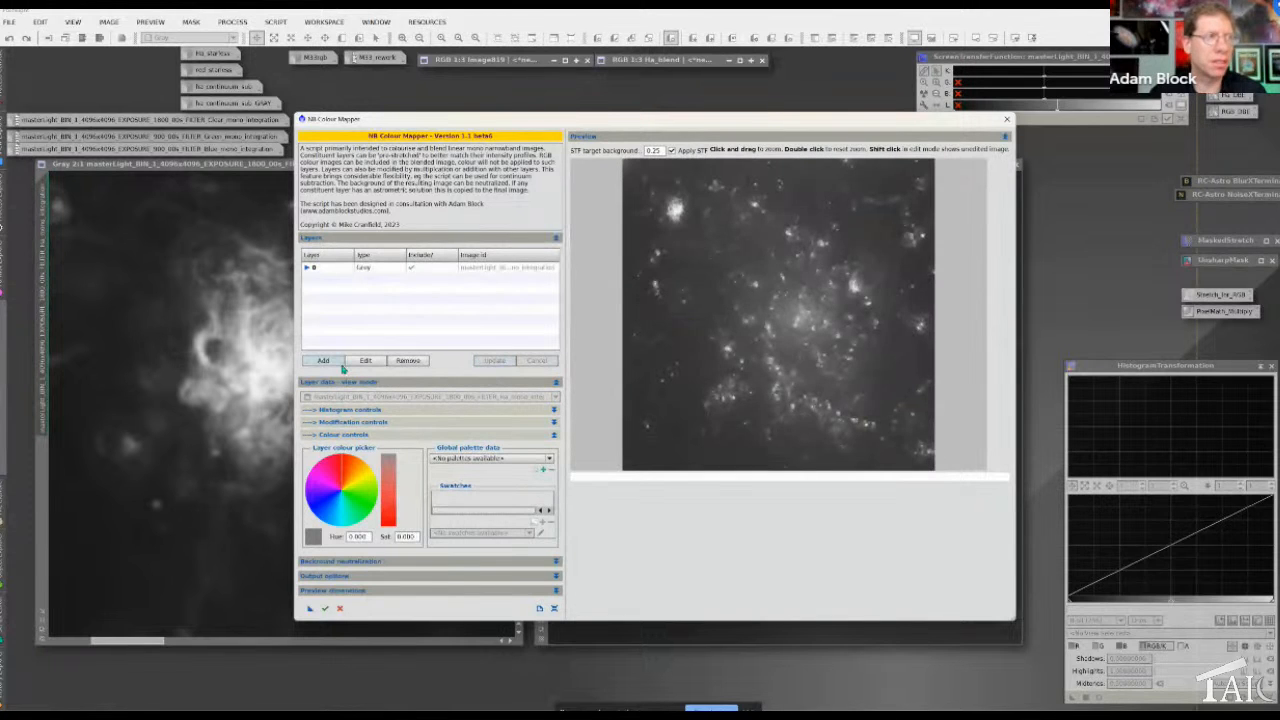
Add a second layer from the 900 s Red mono integration with its colour saturation set to 0
click(336, 364)
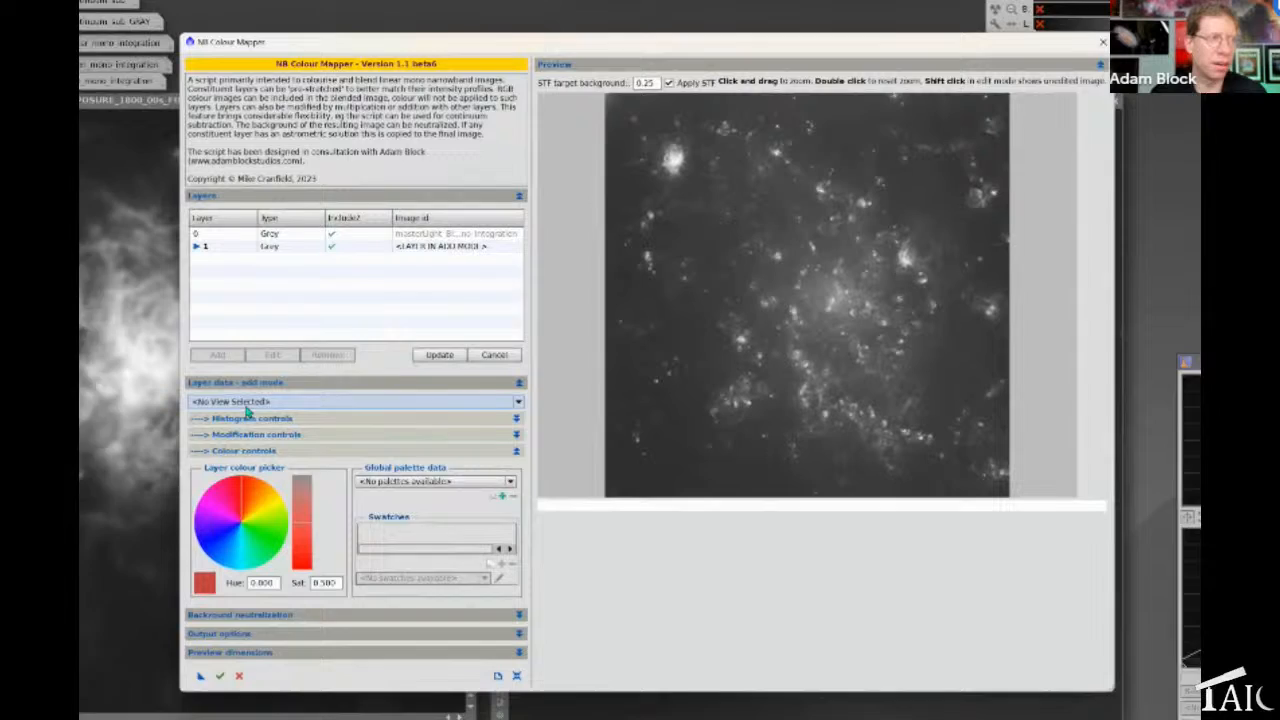
click(315, 399)
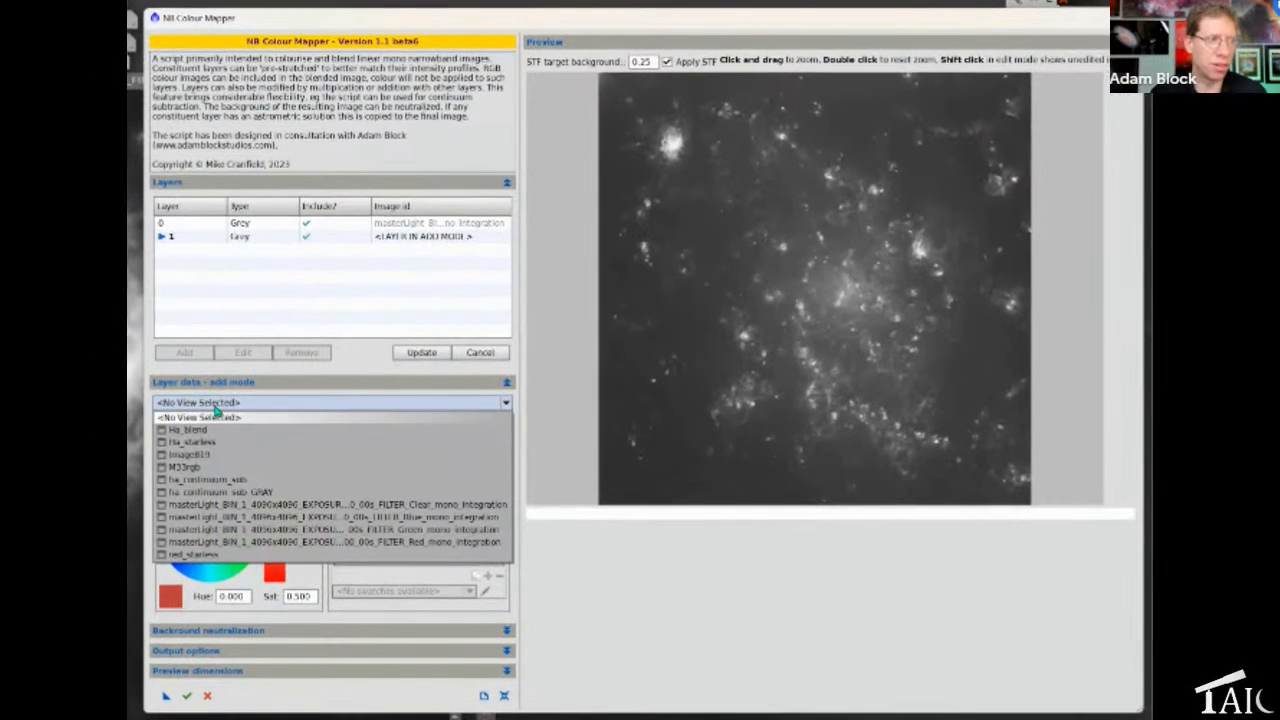
click(336, 543)
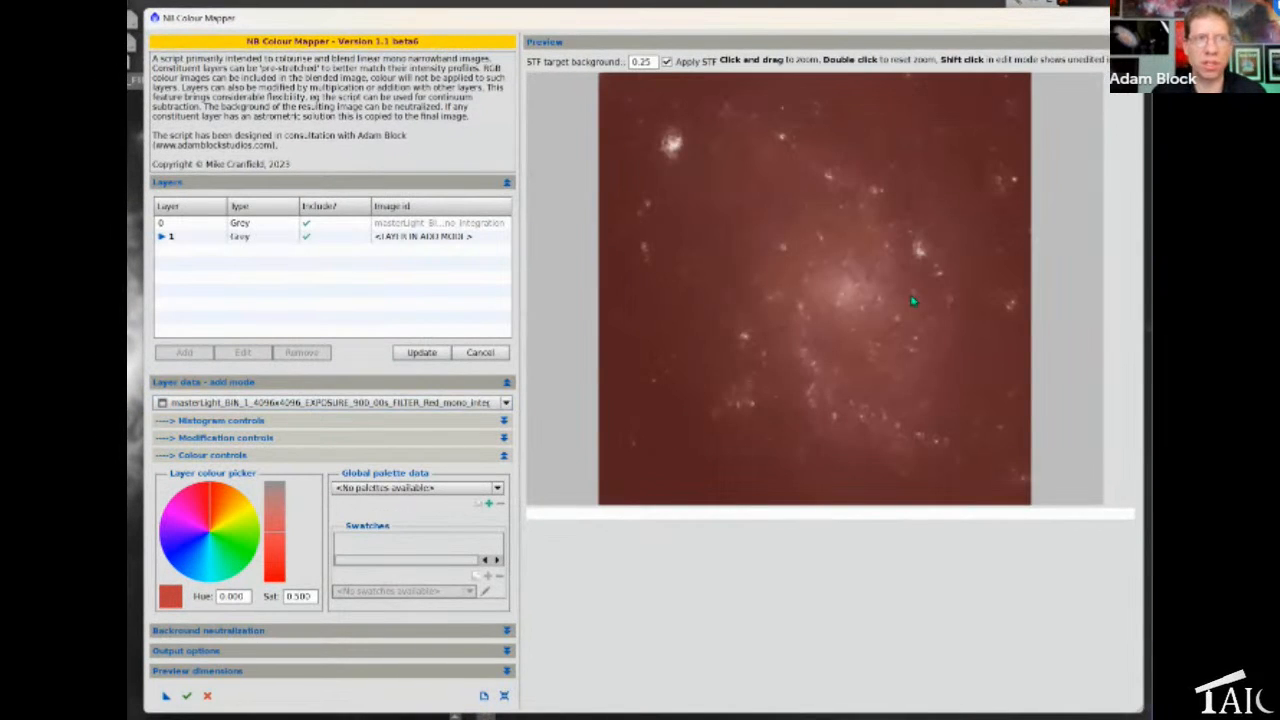
drag(322, 596, 269, 601)
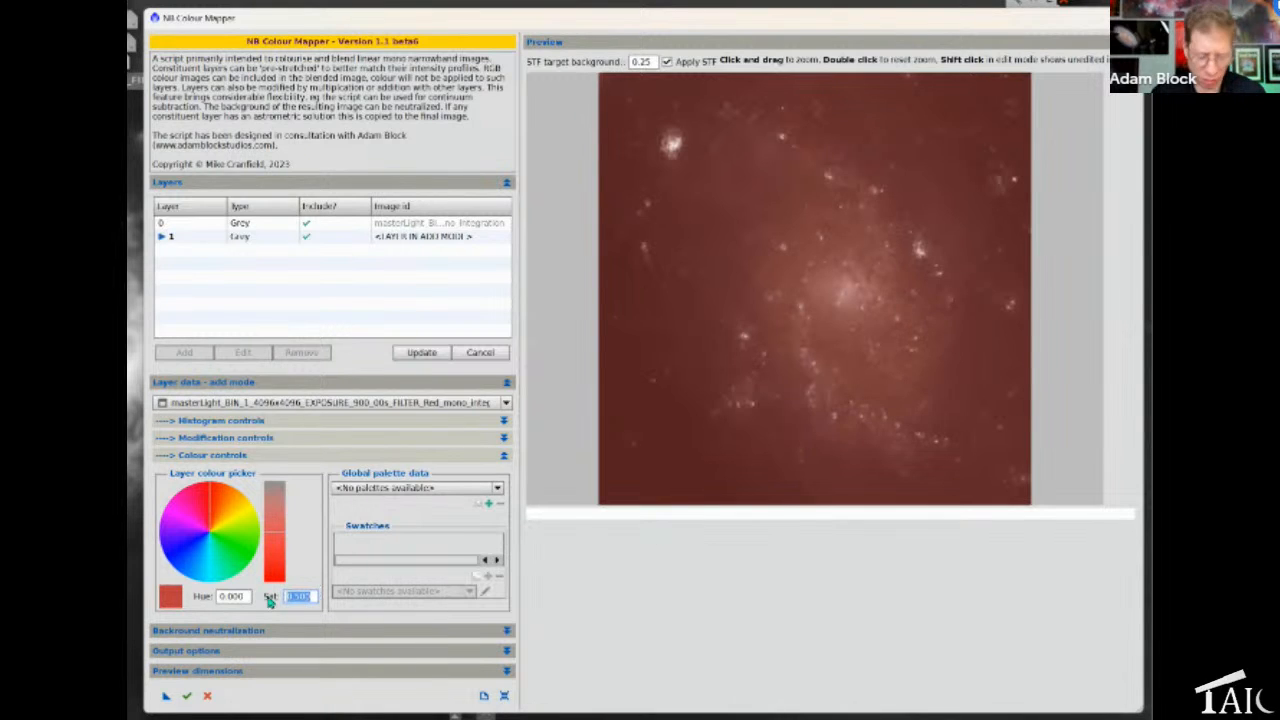
text(0)
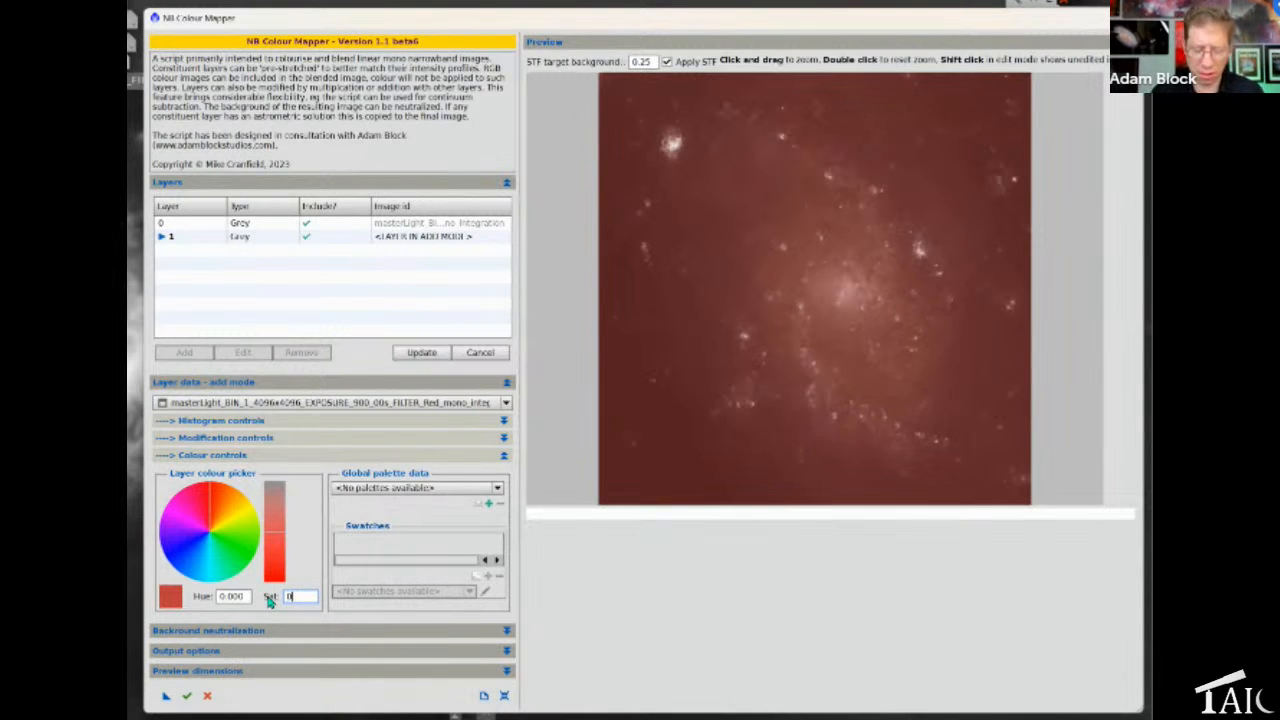
key(Return)
click(428, 355)
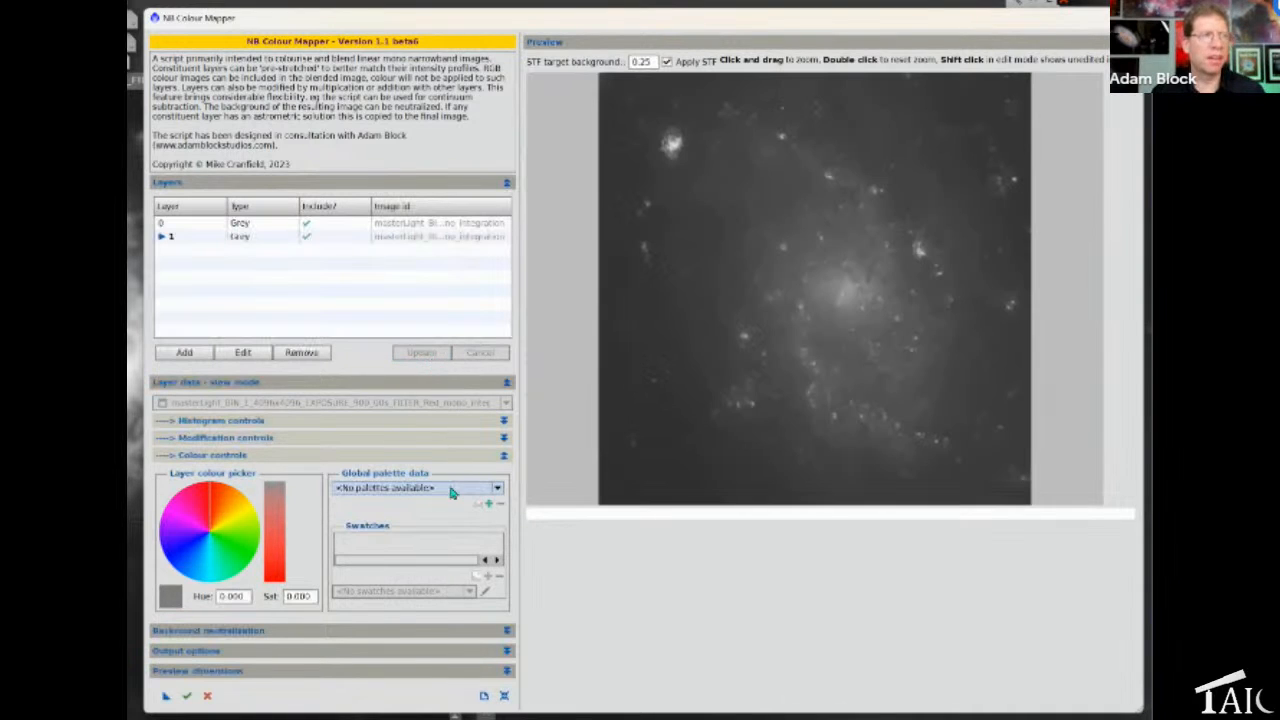
Modify Ha layer 0 with the Add operation using layer 1, and exclude layer 1 from the combined image
click(240, 456)
click(245, 440)
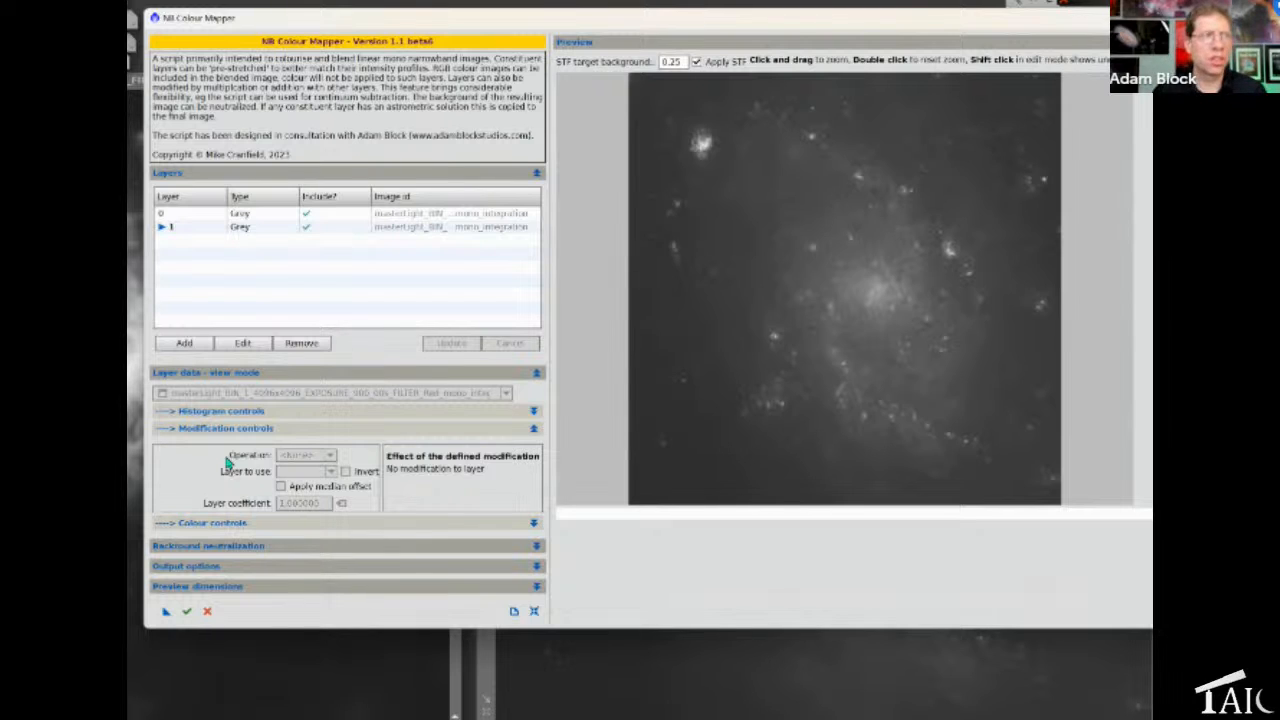
click(255, 214)
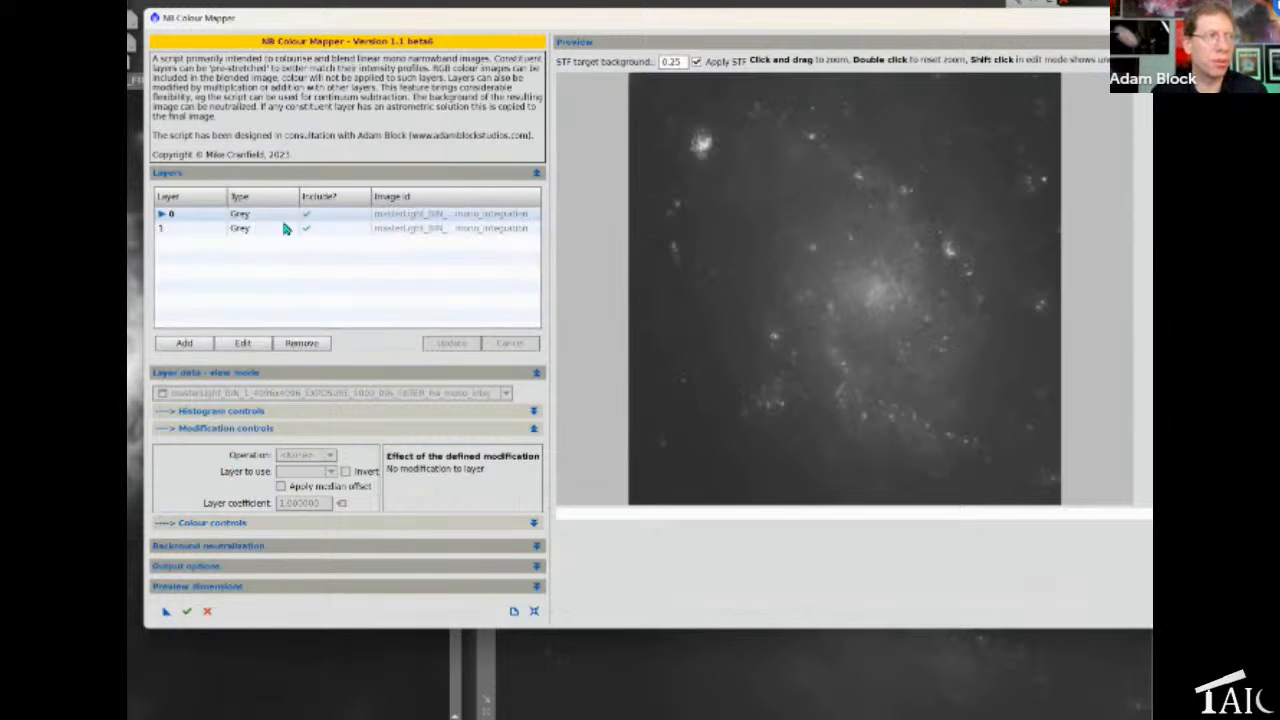
click(285, 229)
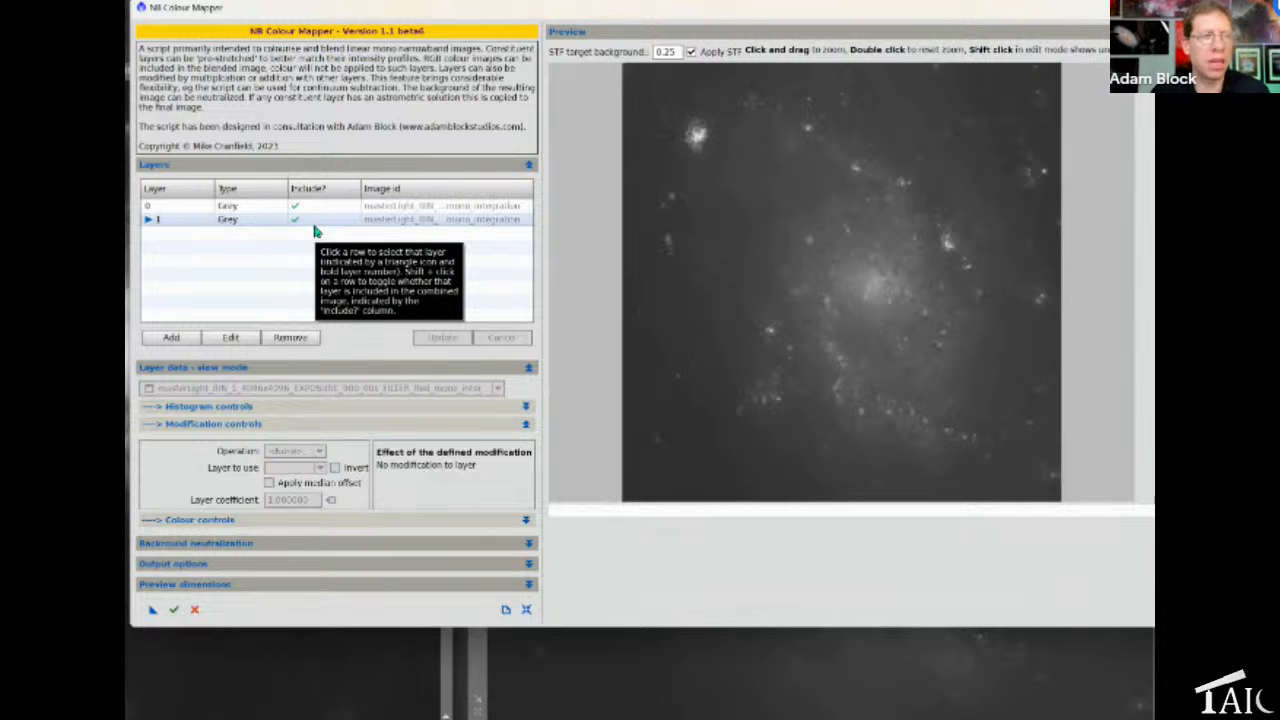
click(233, 207)
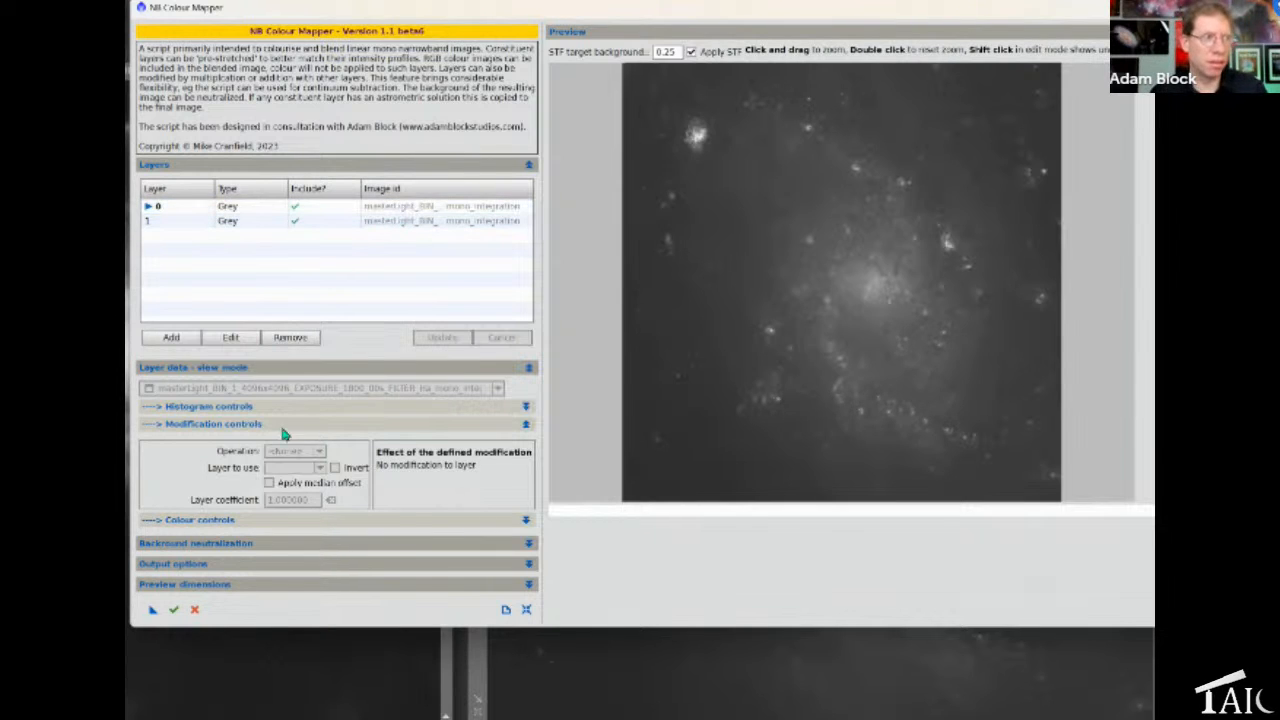
click(230, 338)
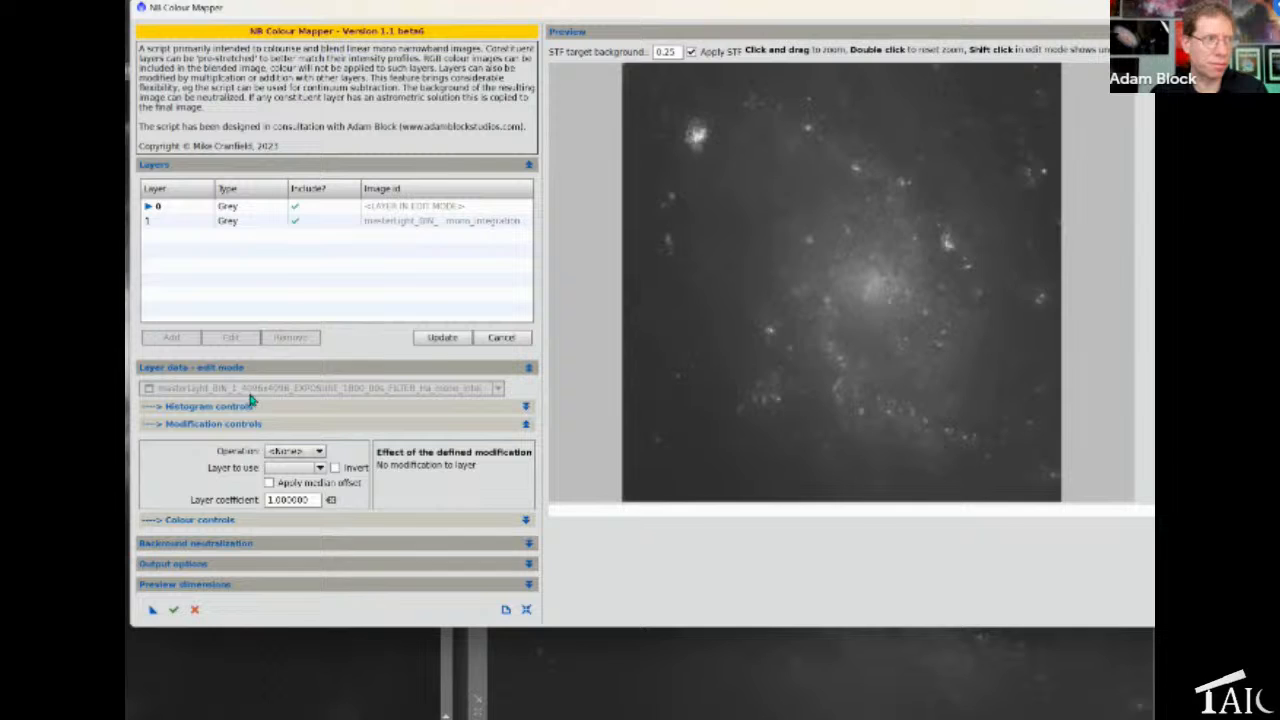
click(319, 453)
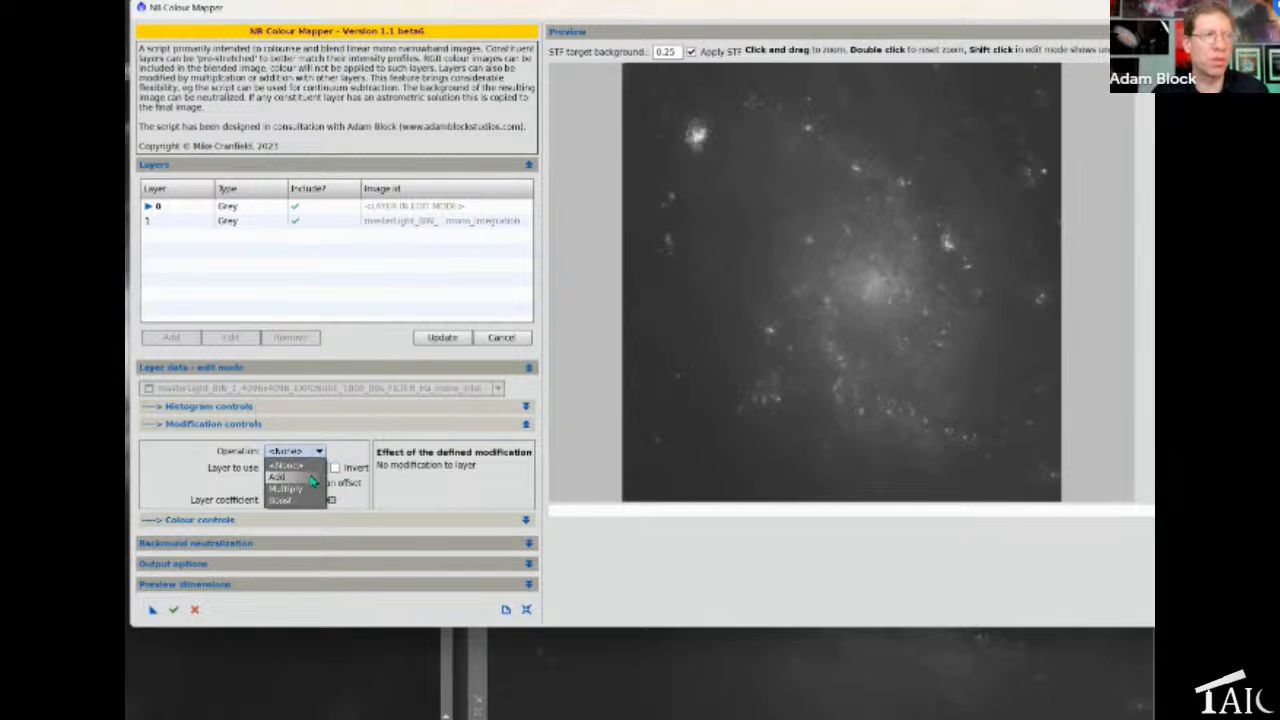
click(312, 478)
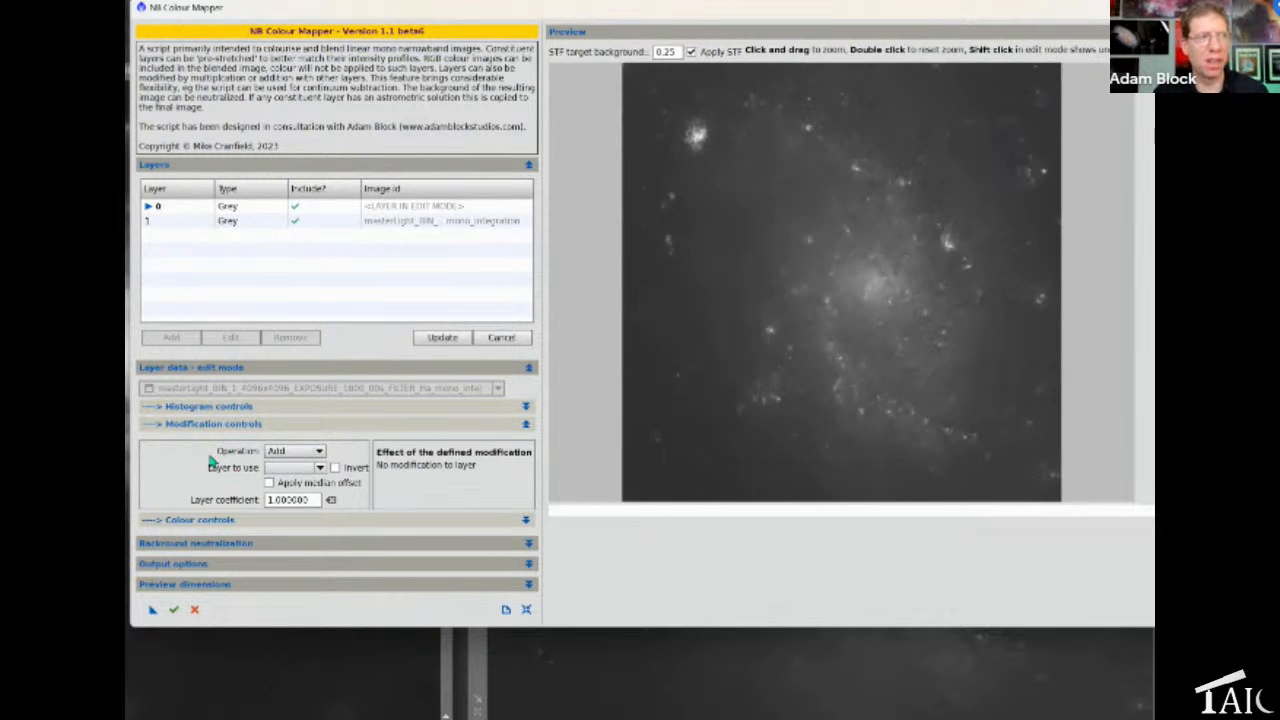
click(321, 469)
click(300, 483)
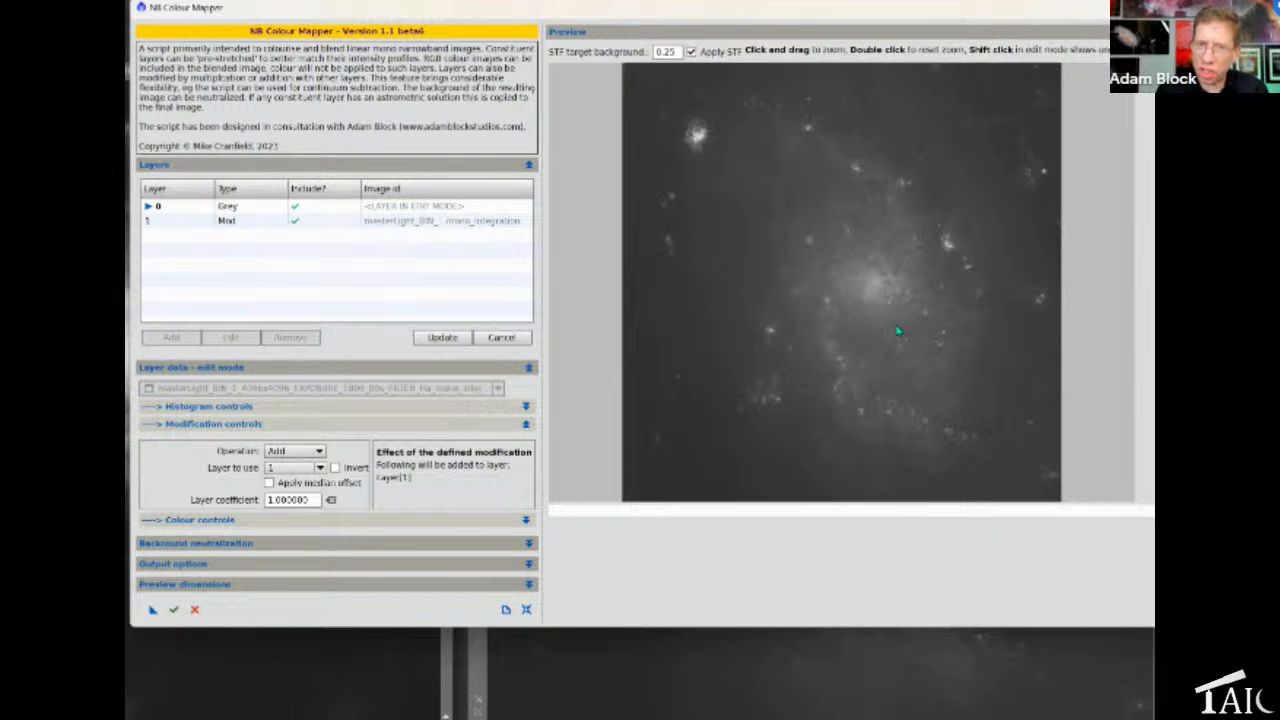
click(443, 338)
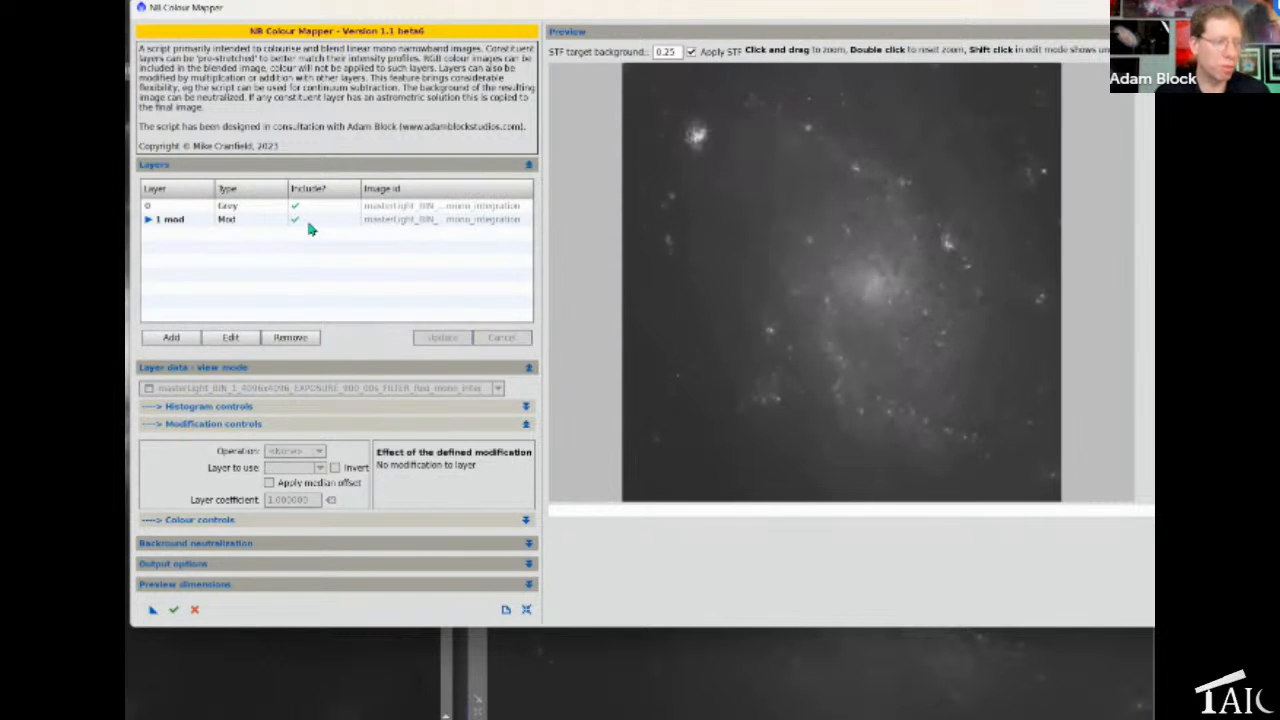
click(306, 220)
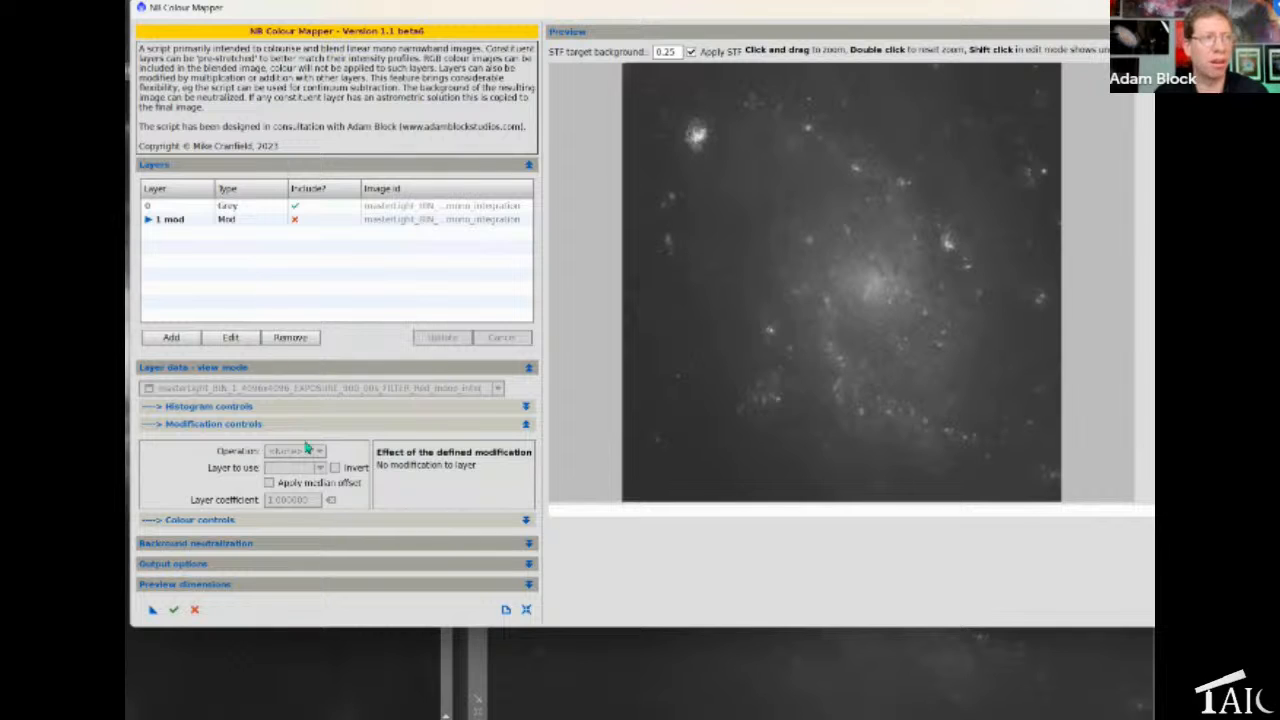
Edit Ha layer 0 and set its modification layer coefficient to -0.5 to subtract layer 1
click(222, 209)
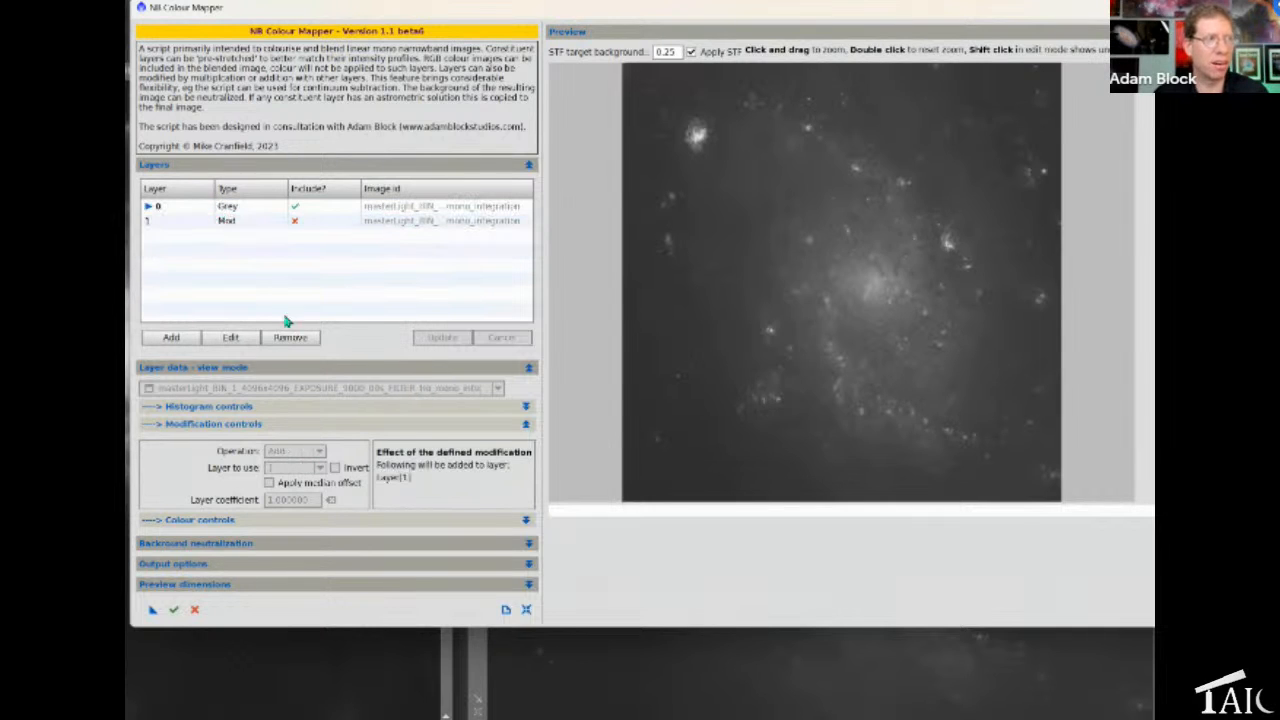
click(230, 337)
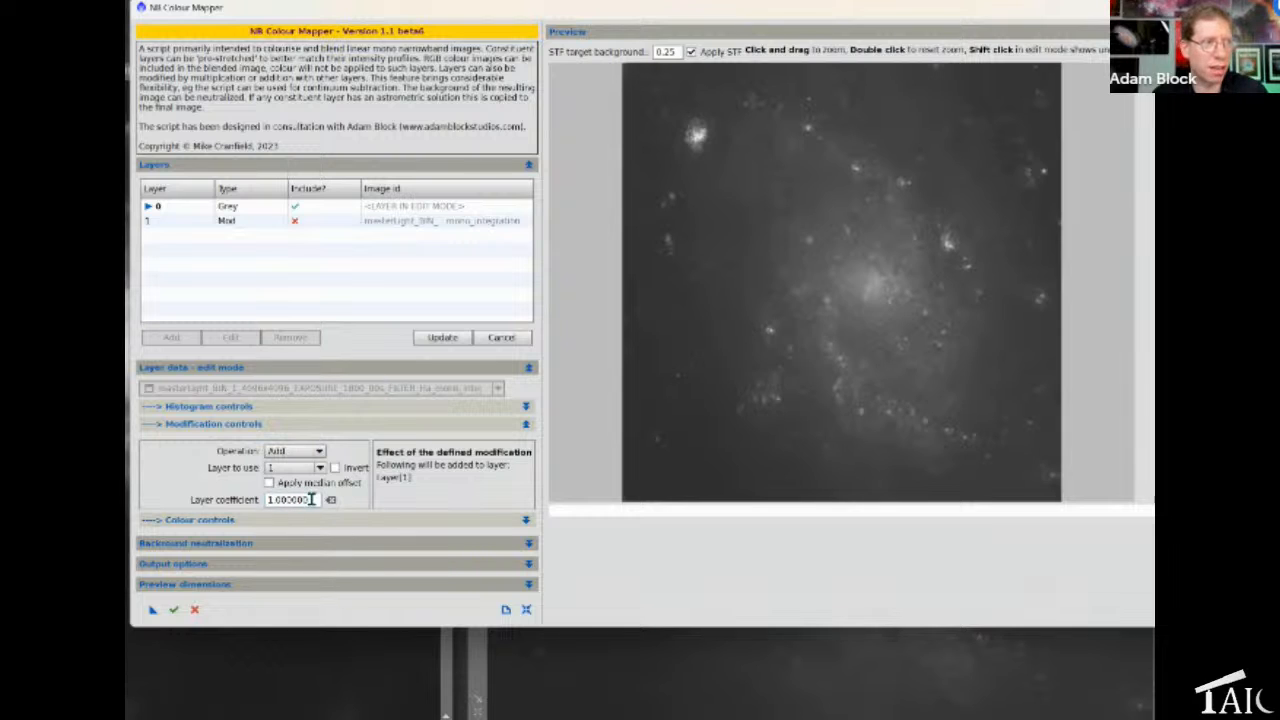
drag(312, 498, 264, 514)
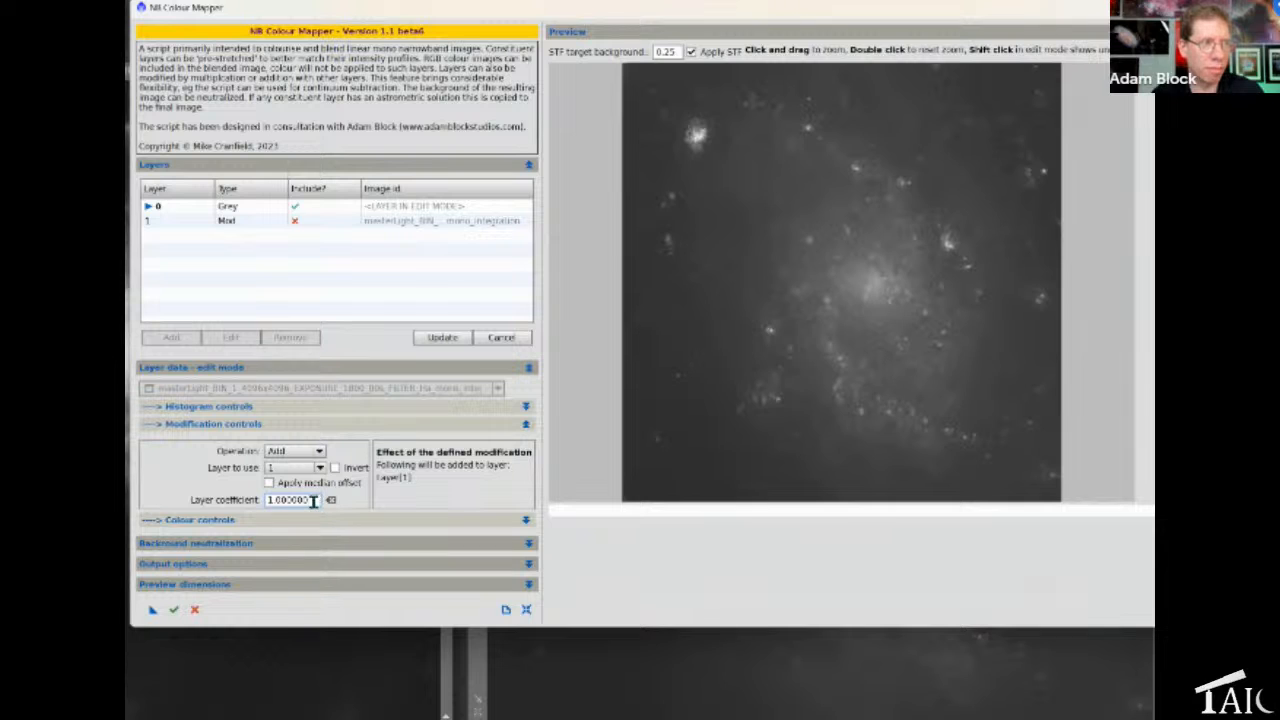
drag(314, 502, 248, 503)
text(.5)
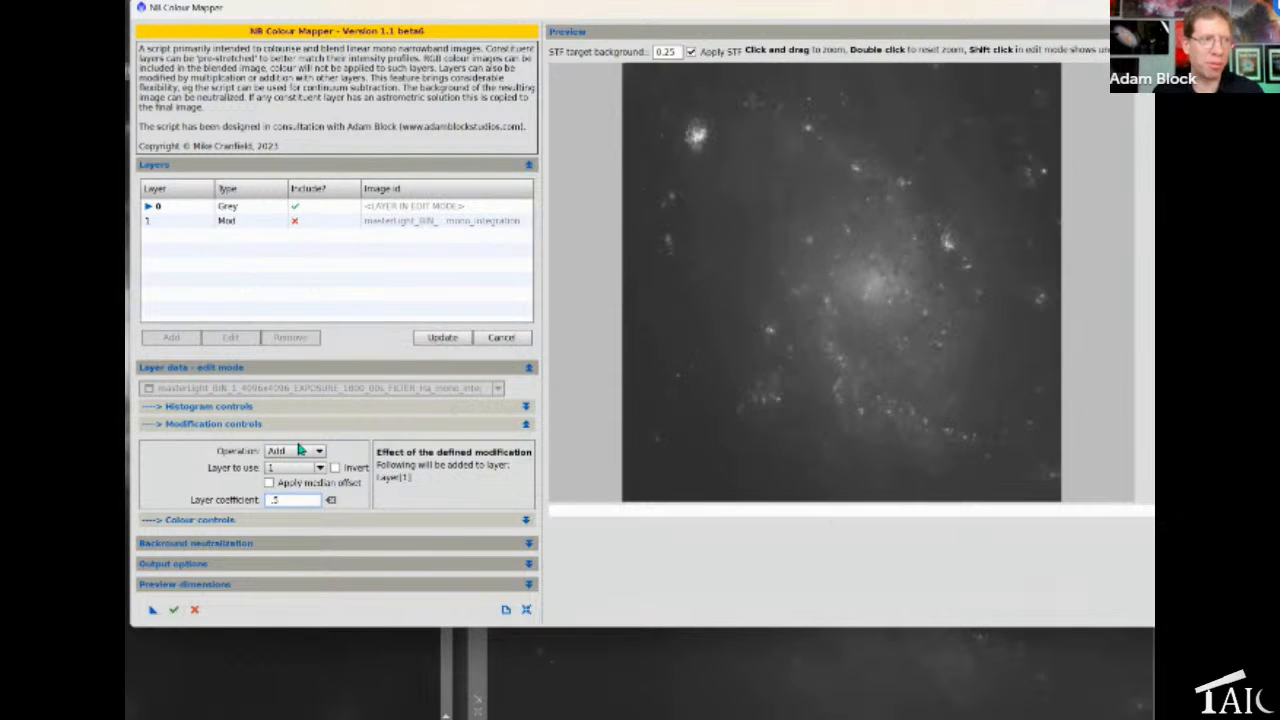
key(Tab)
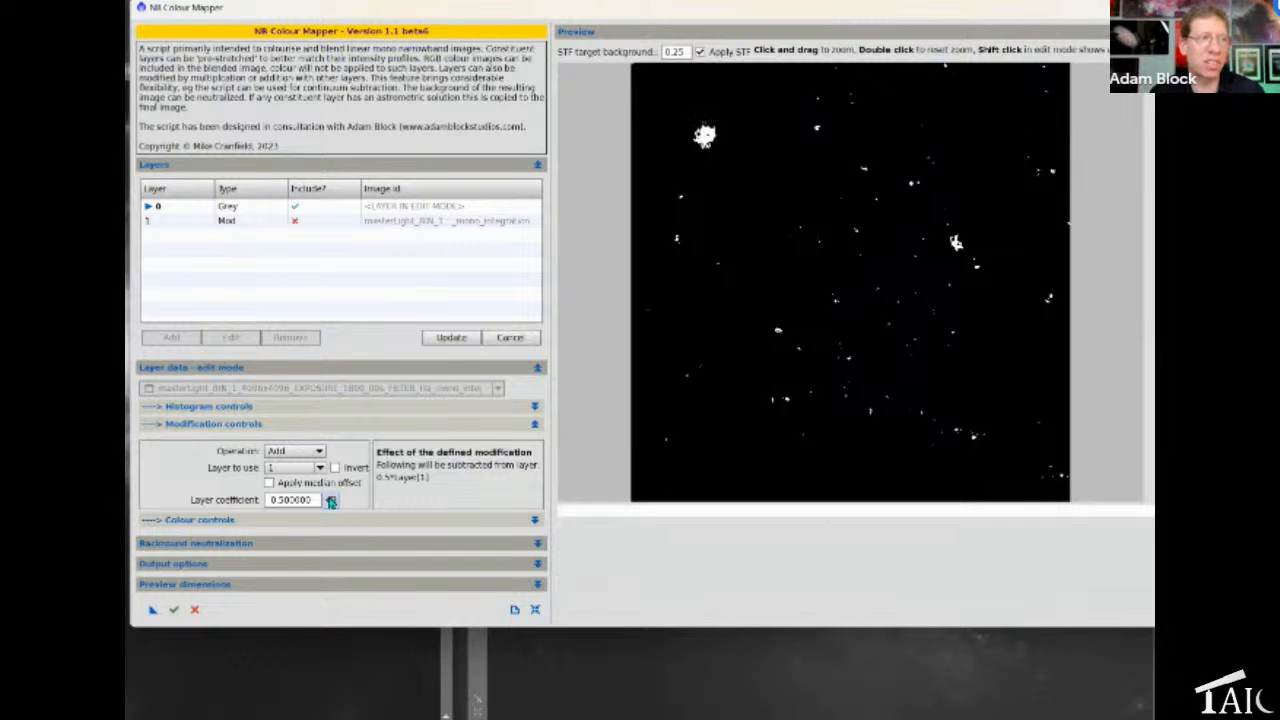
Try a weaker subtraction of the Red layer with a layer coefficient of -0.01
drag(311, 500, 278, 498)
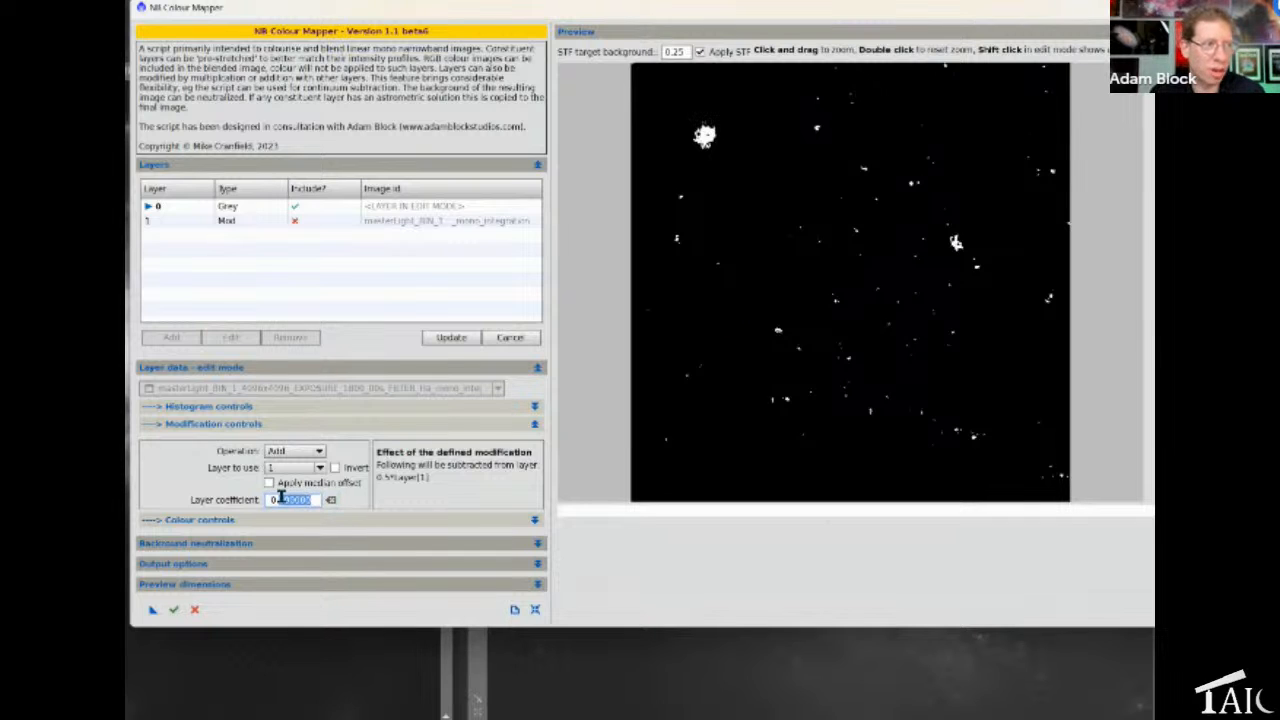
text(.01)
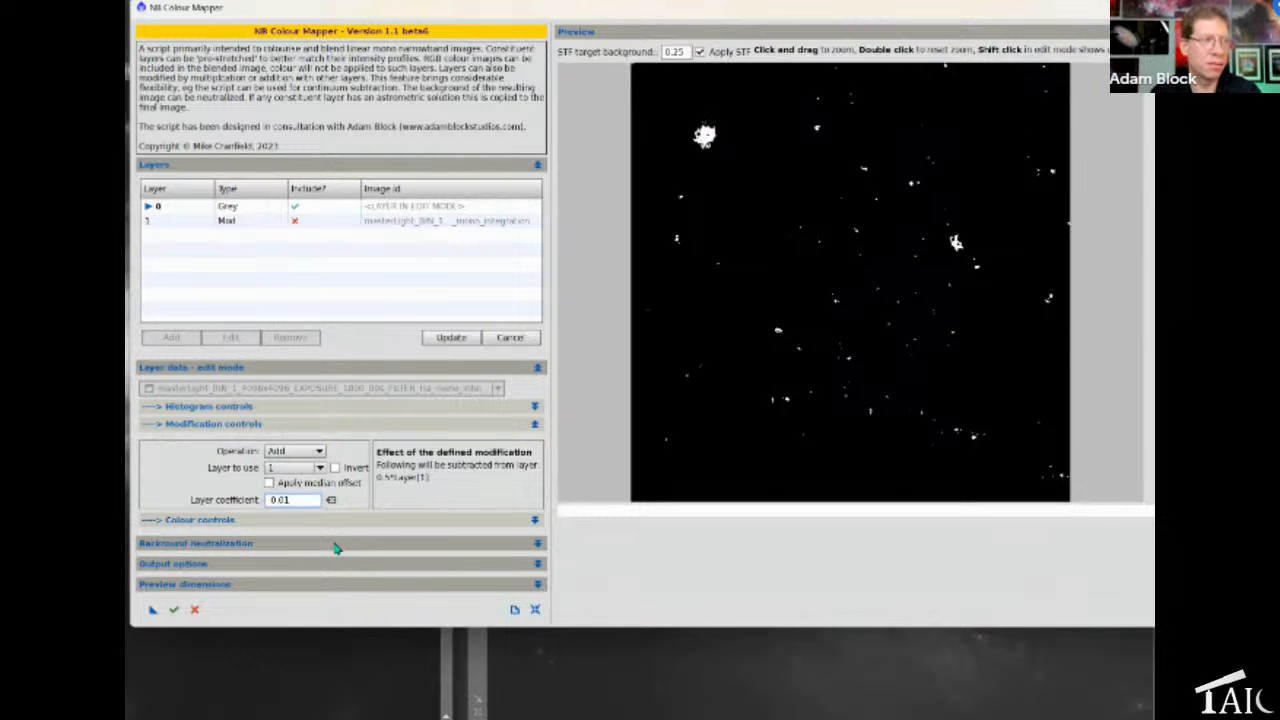
key(Return)
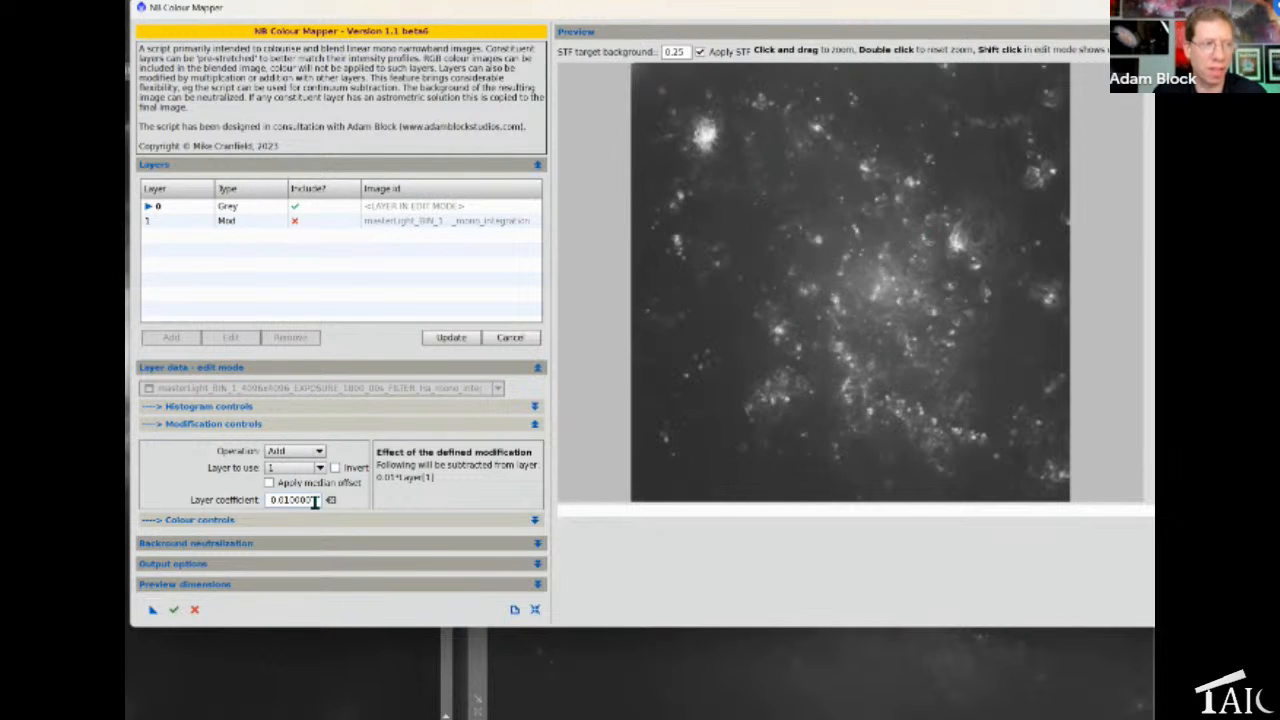
Try a layer coefficient of -0.05 for subtracting the Red layer from the Ha layer
drag(314, 503, 282, 503)
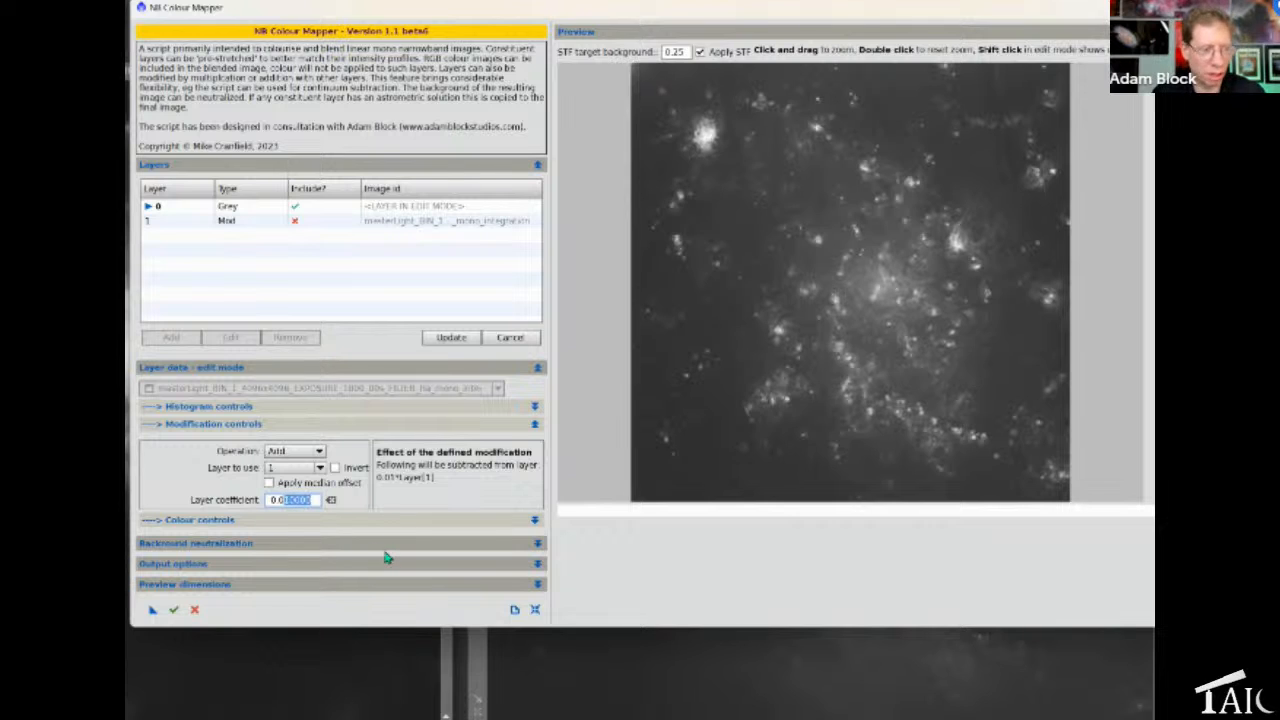
key(BackSpace)
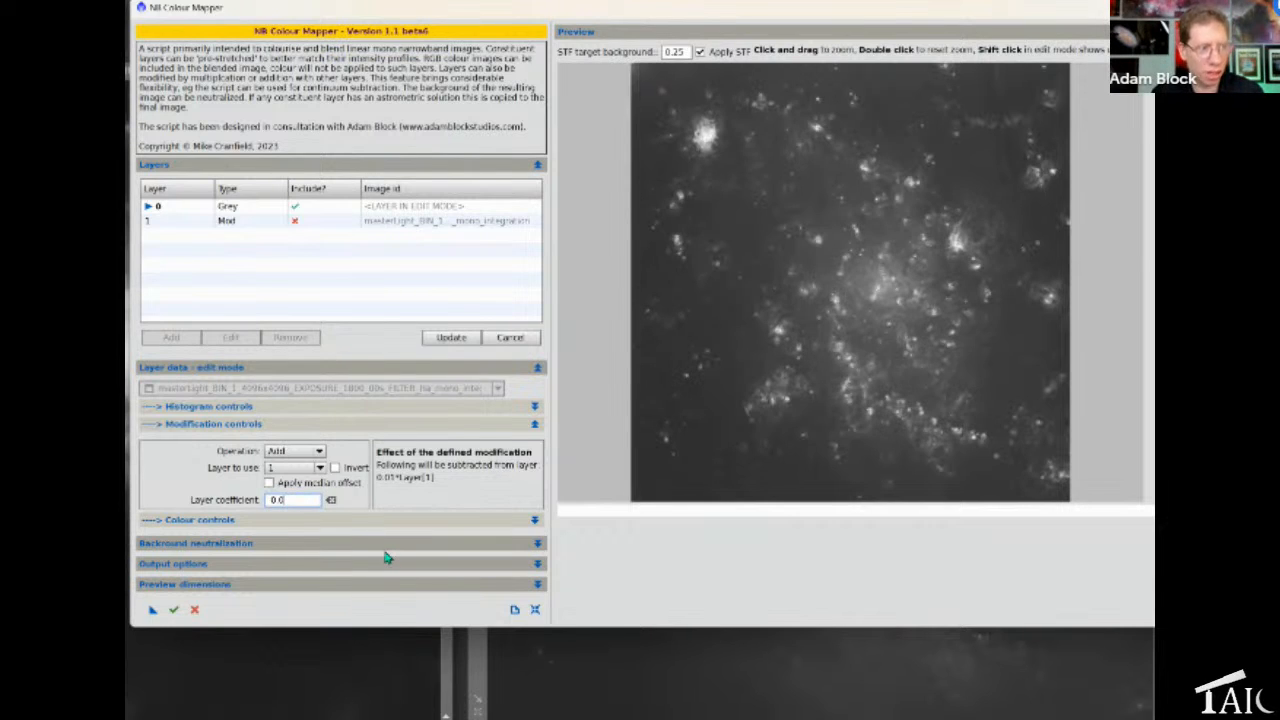
text(5)
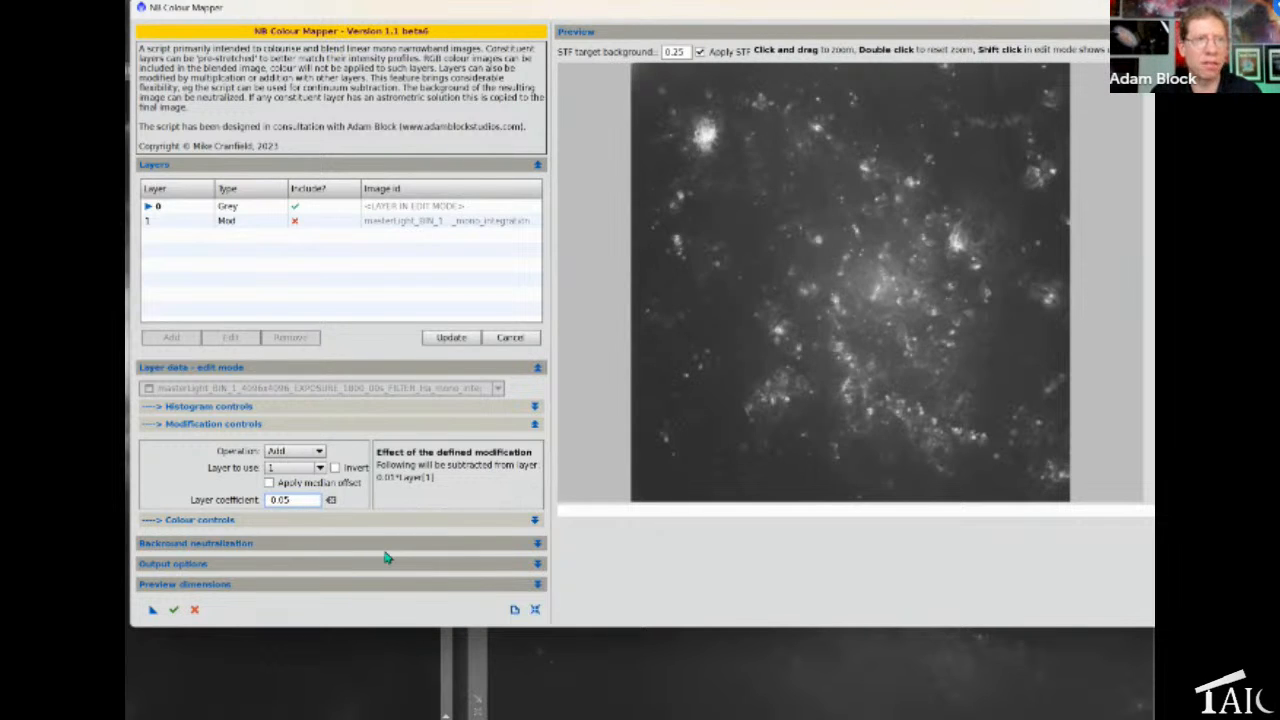
key(Return)
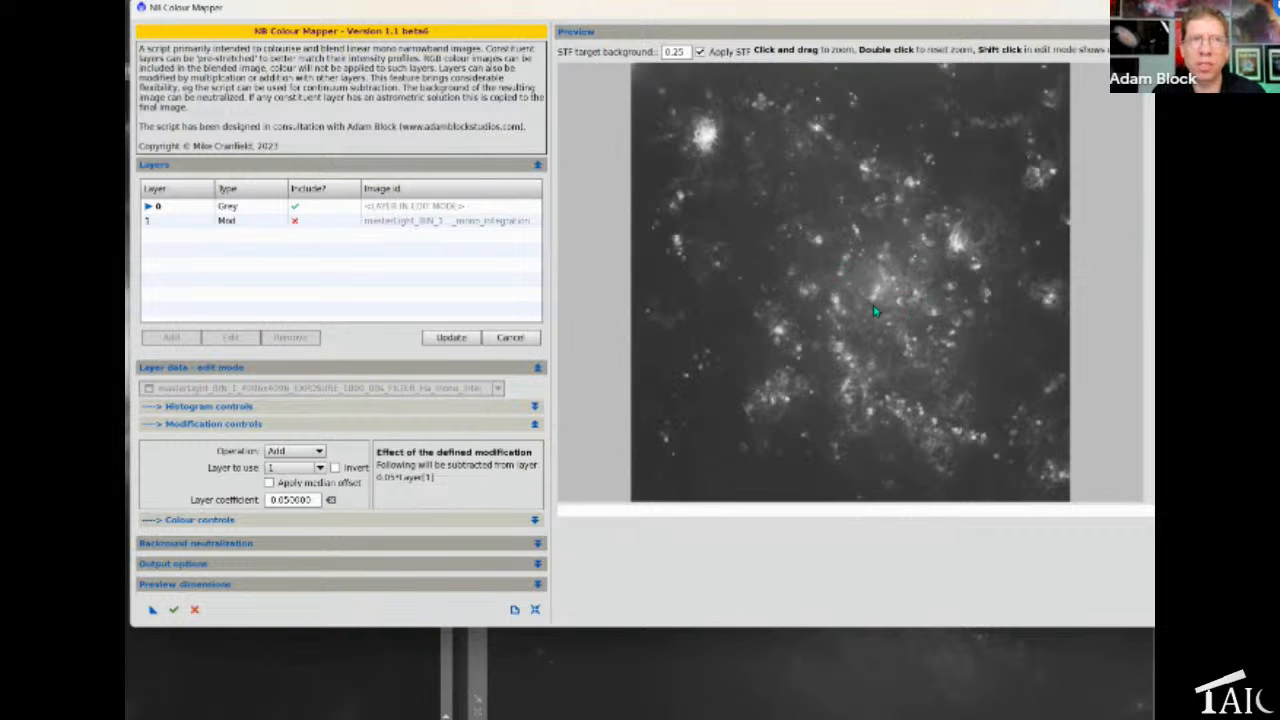
Set the Ha layer's modification coefficient to -0.1 and refresh the preview
drag(318, 499, 285, 498)
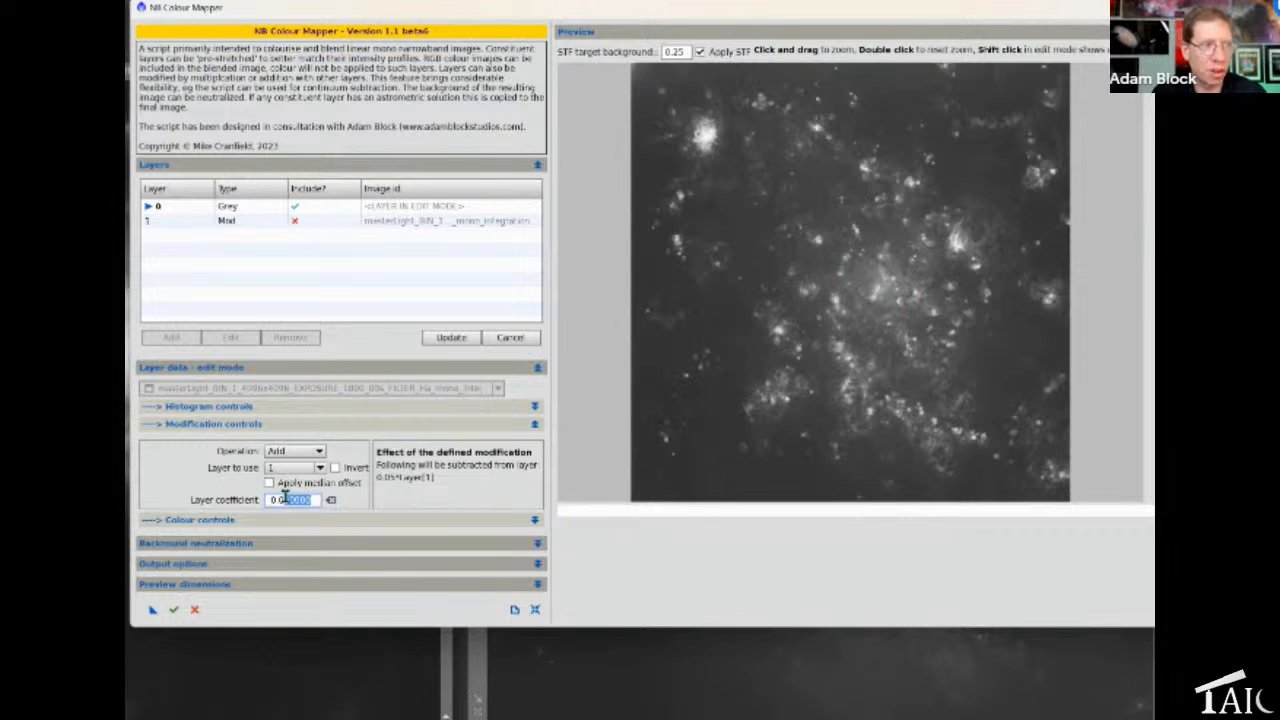
key(BackSpace)
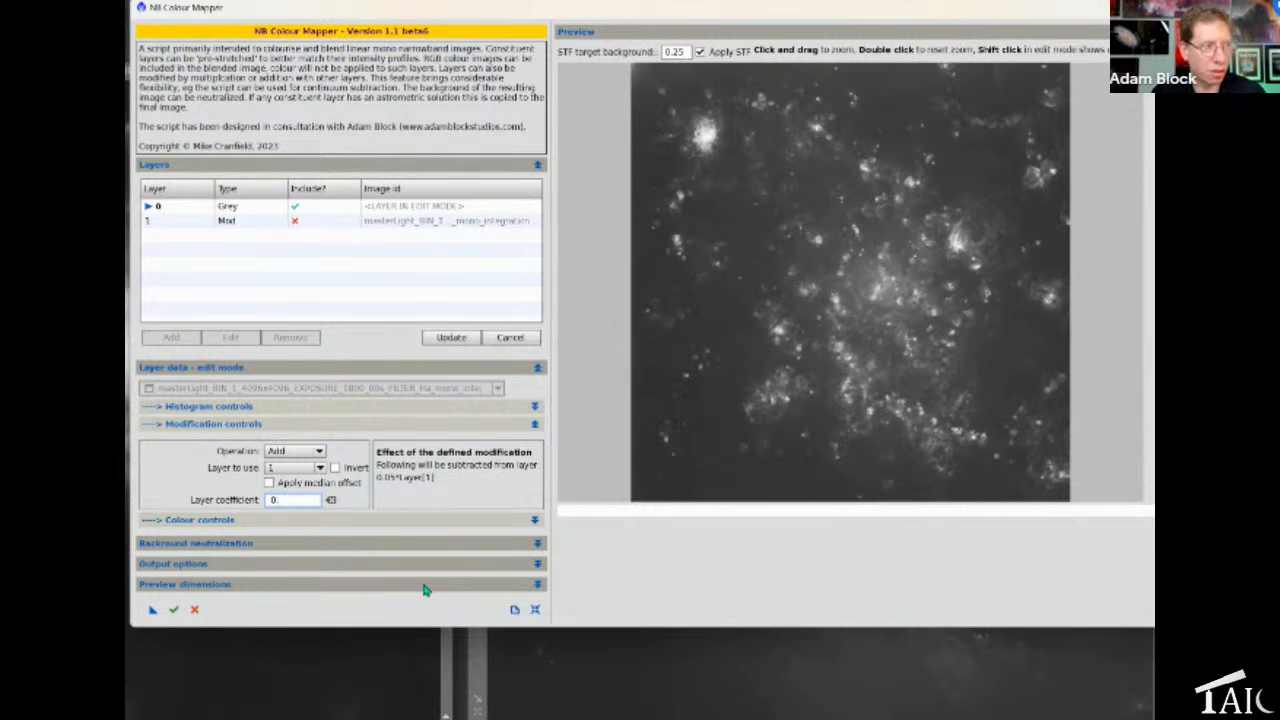
text(1)
key(Return)
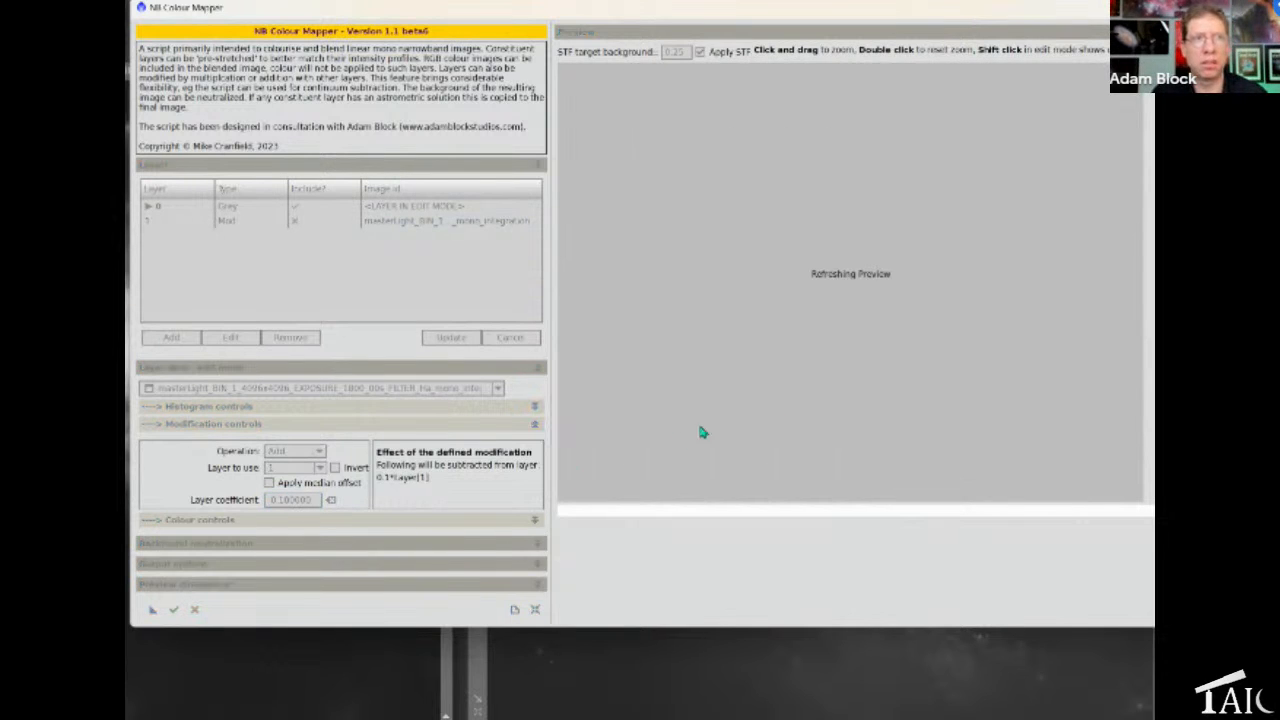
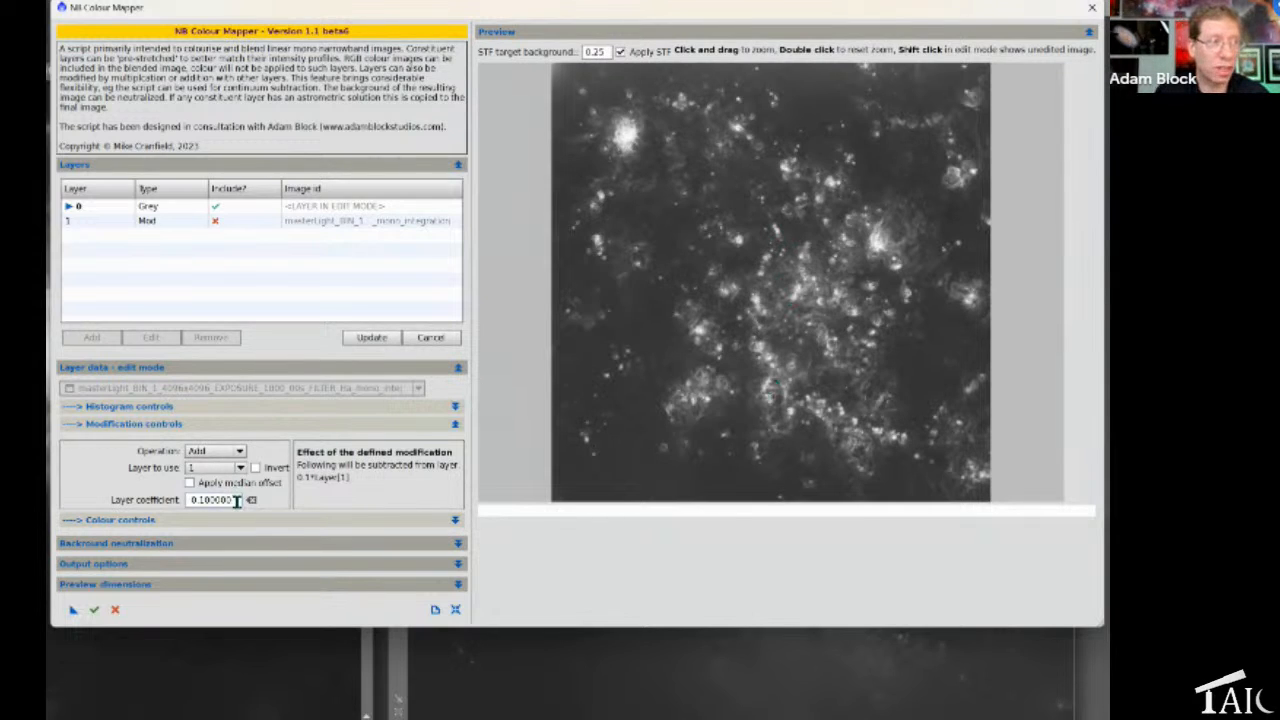
Set the Ha layer's modification coefficient to -0.12 and inspect the galaxy core in the preview
drag(234, 499, 204, 499)
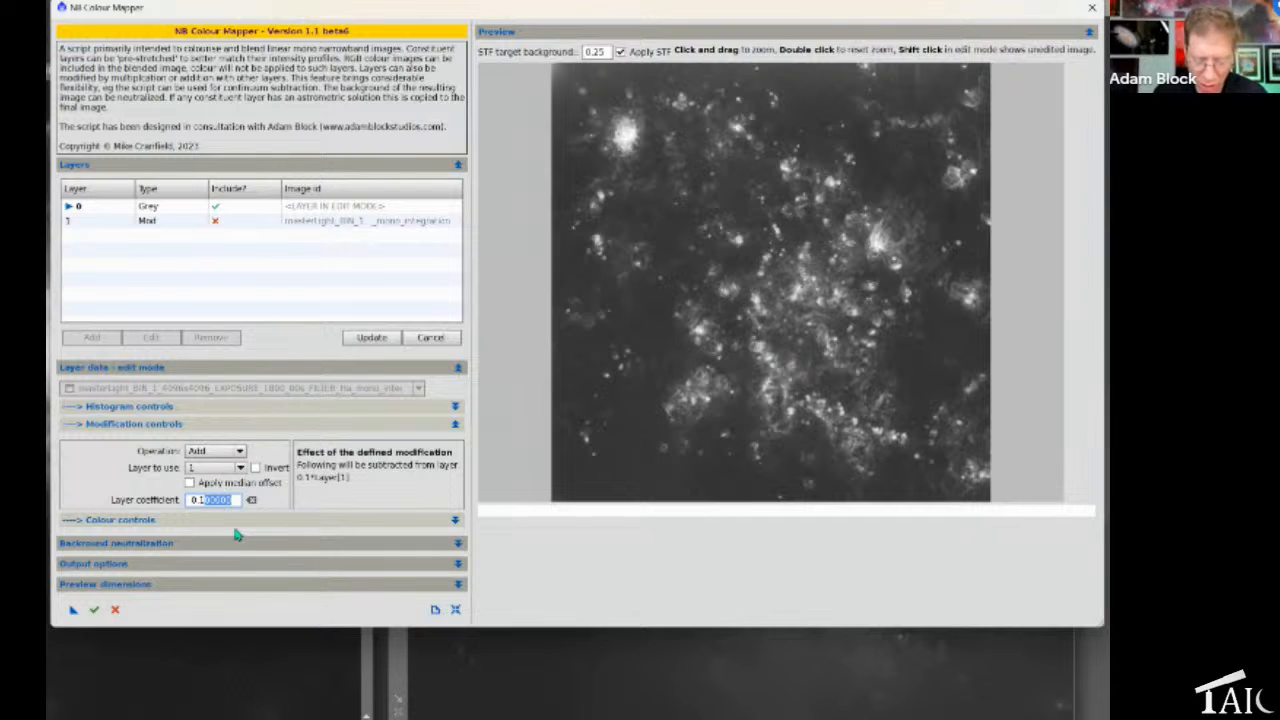
text(2)
key(Return)
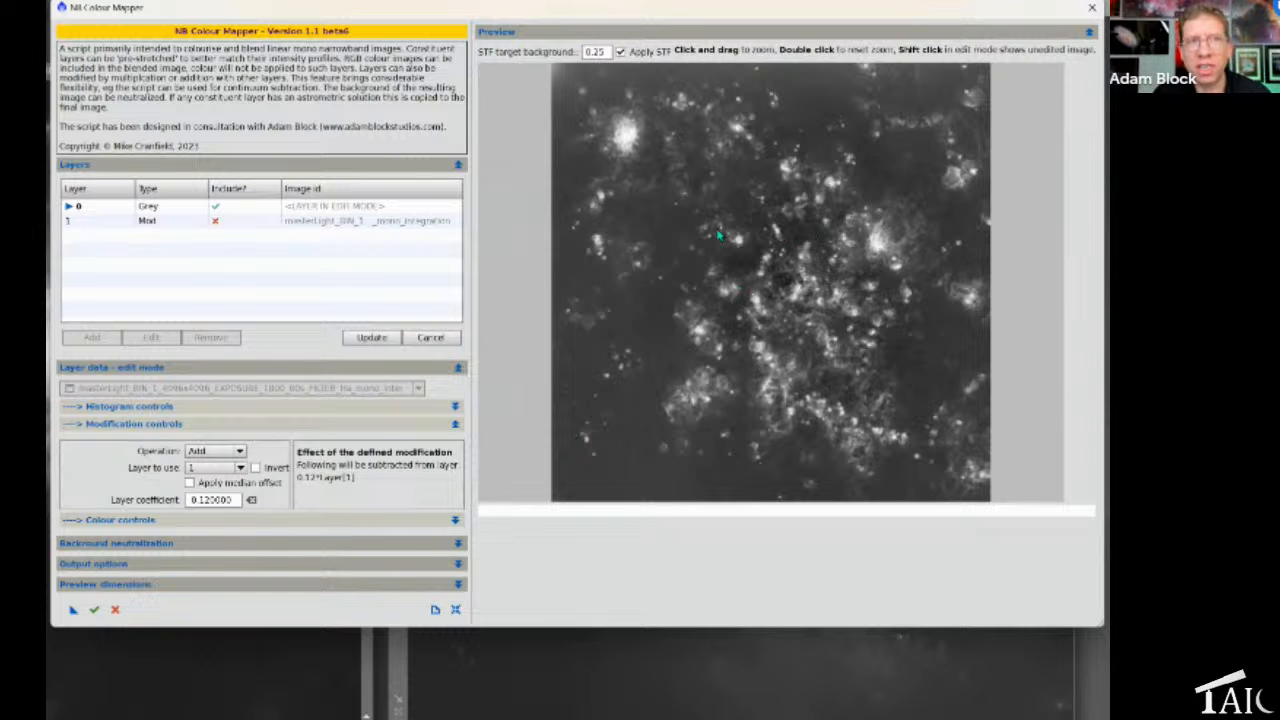
drag(707, 213, 849, 370)
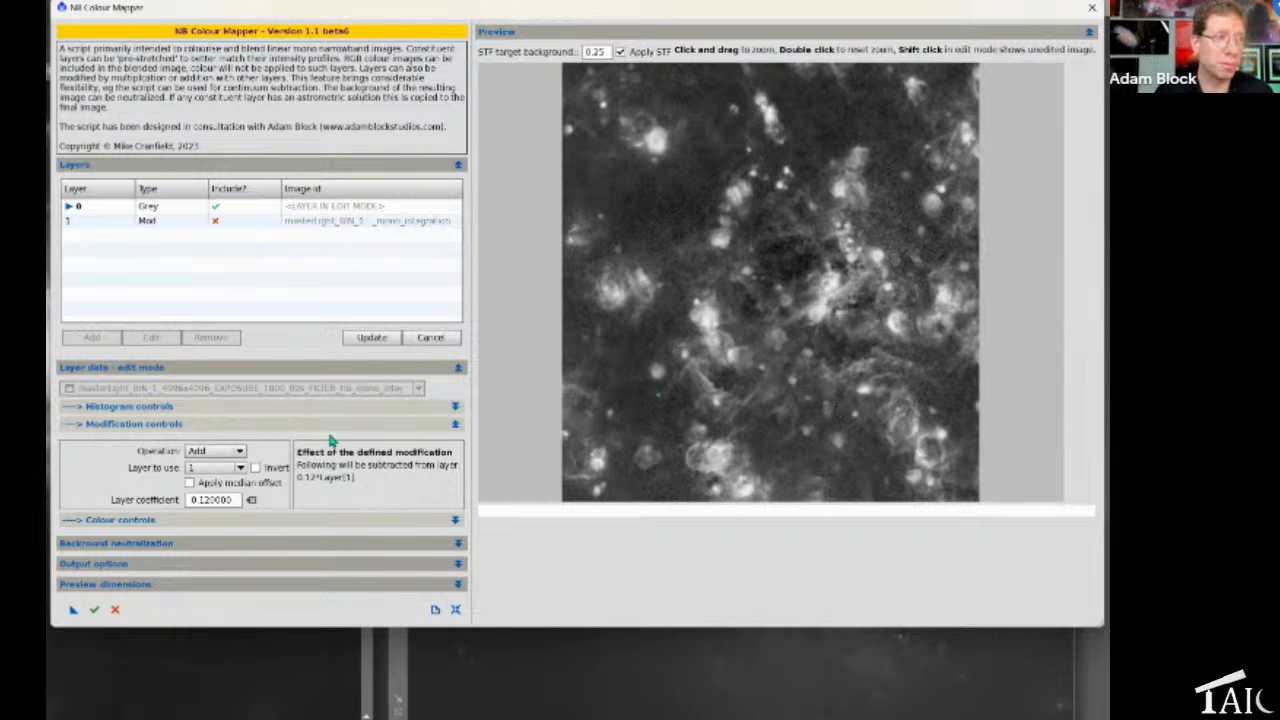
double_click(709, 377)
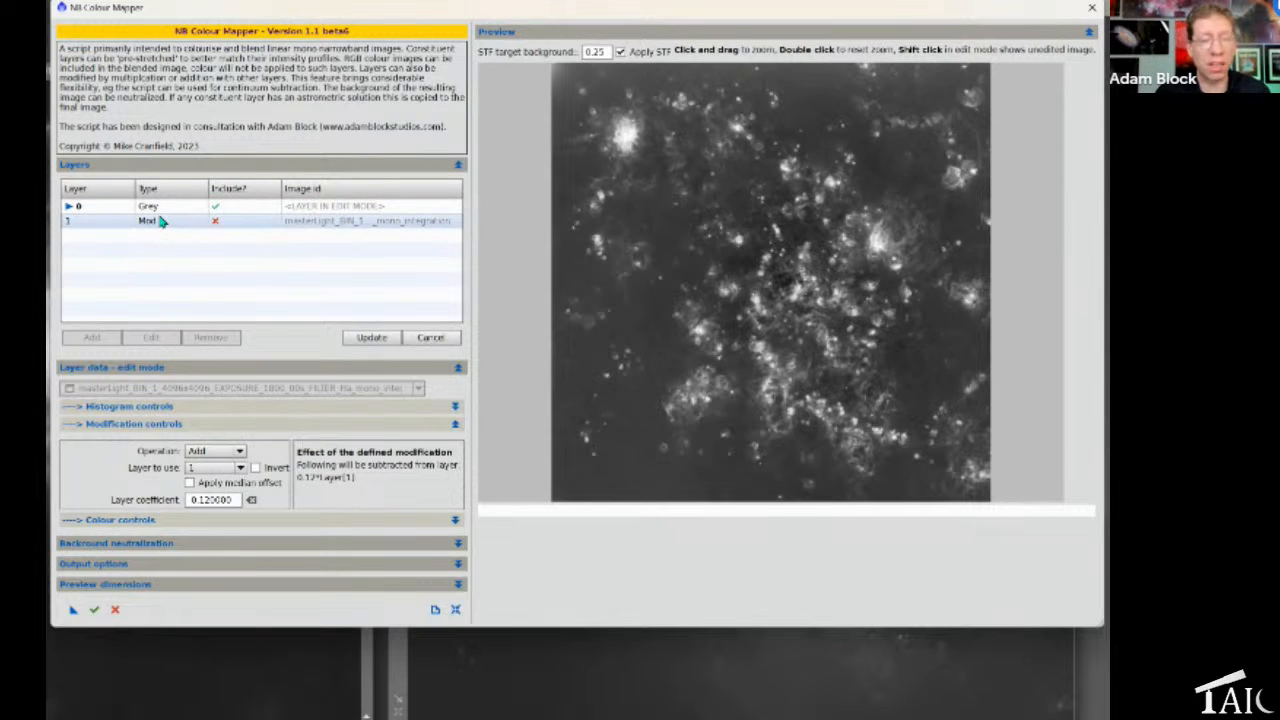
Commit the Ha layer's edits and generate the continuum-subtracted output image
click(94, 610)
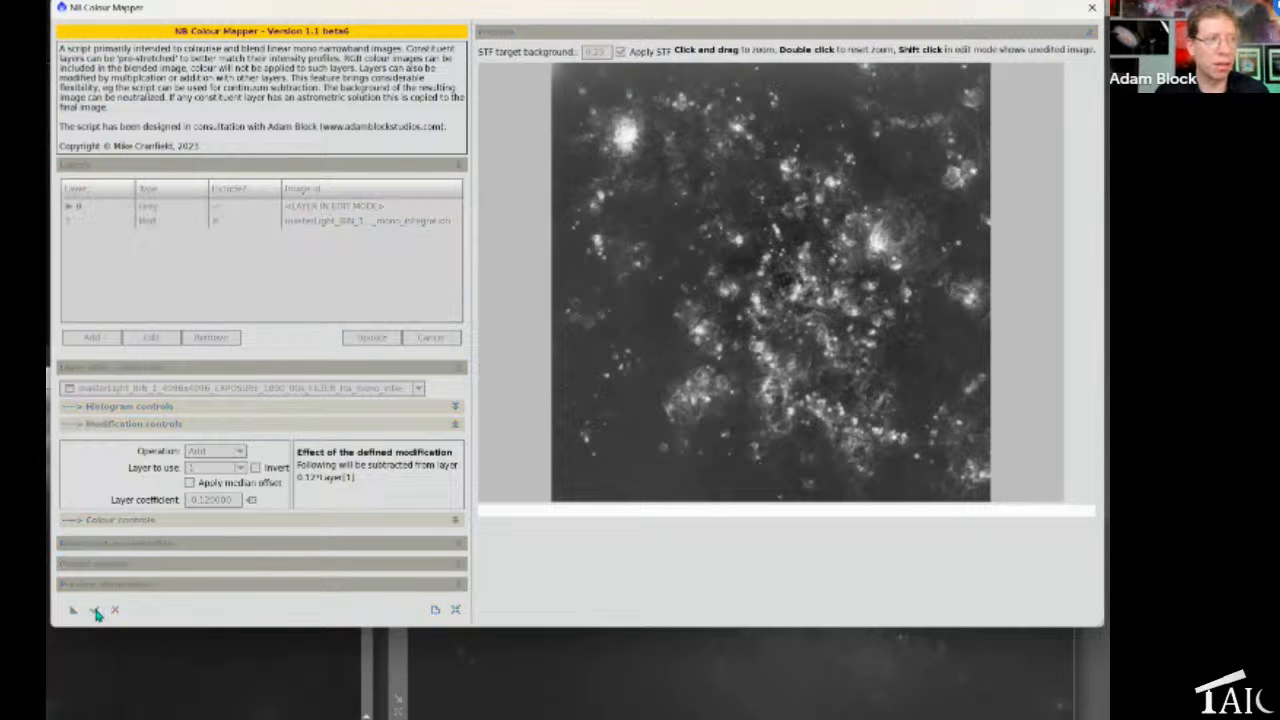
click(560, 398)
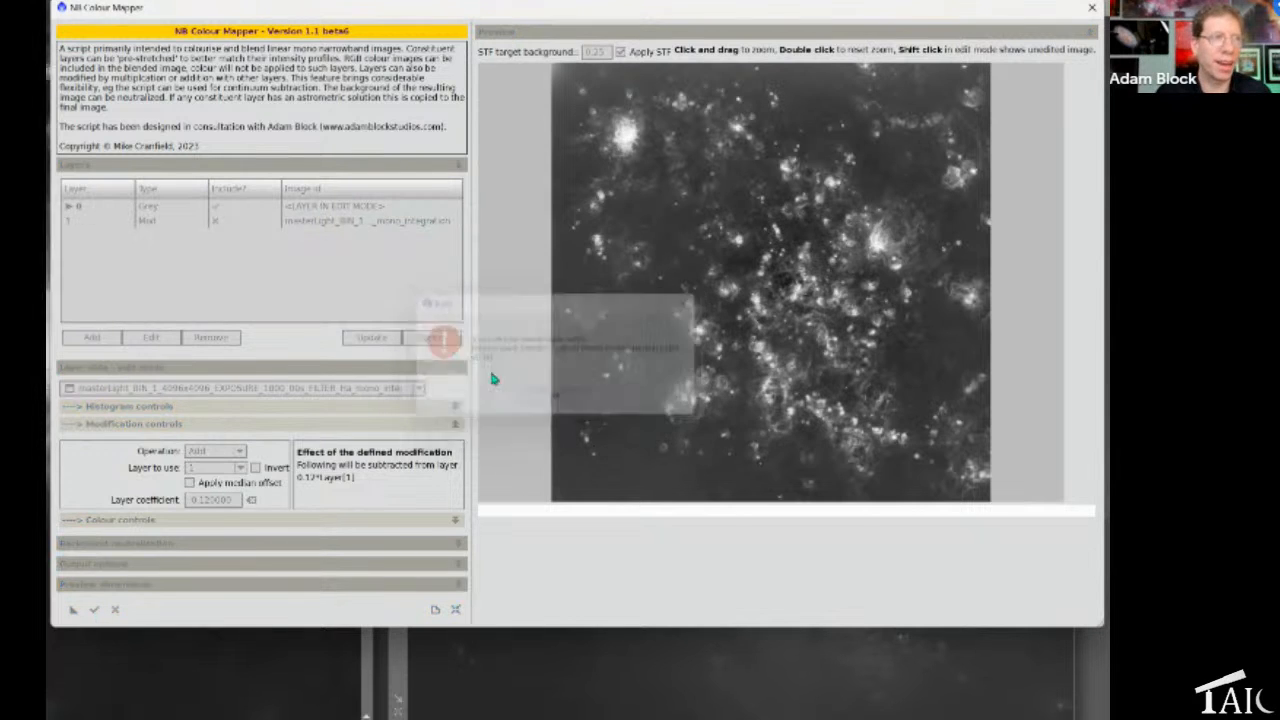
click(374, 340)
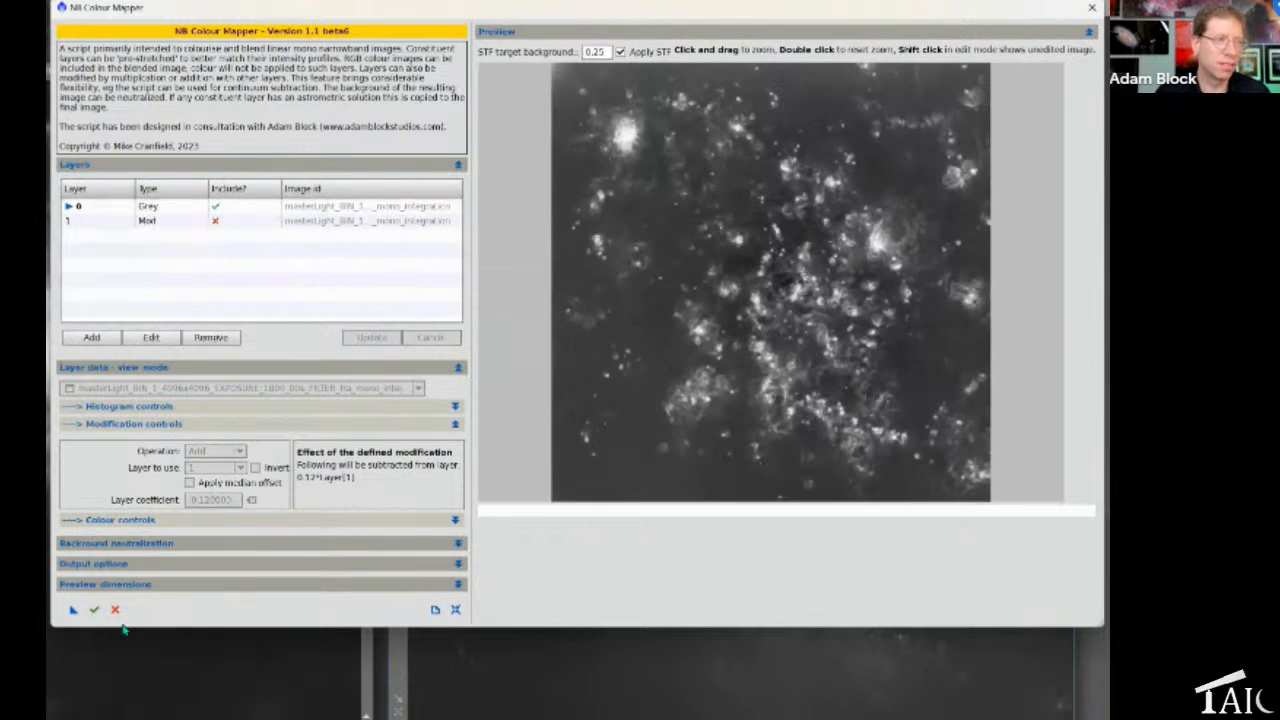
click(94, 611)
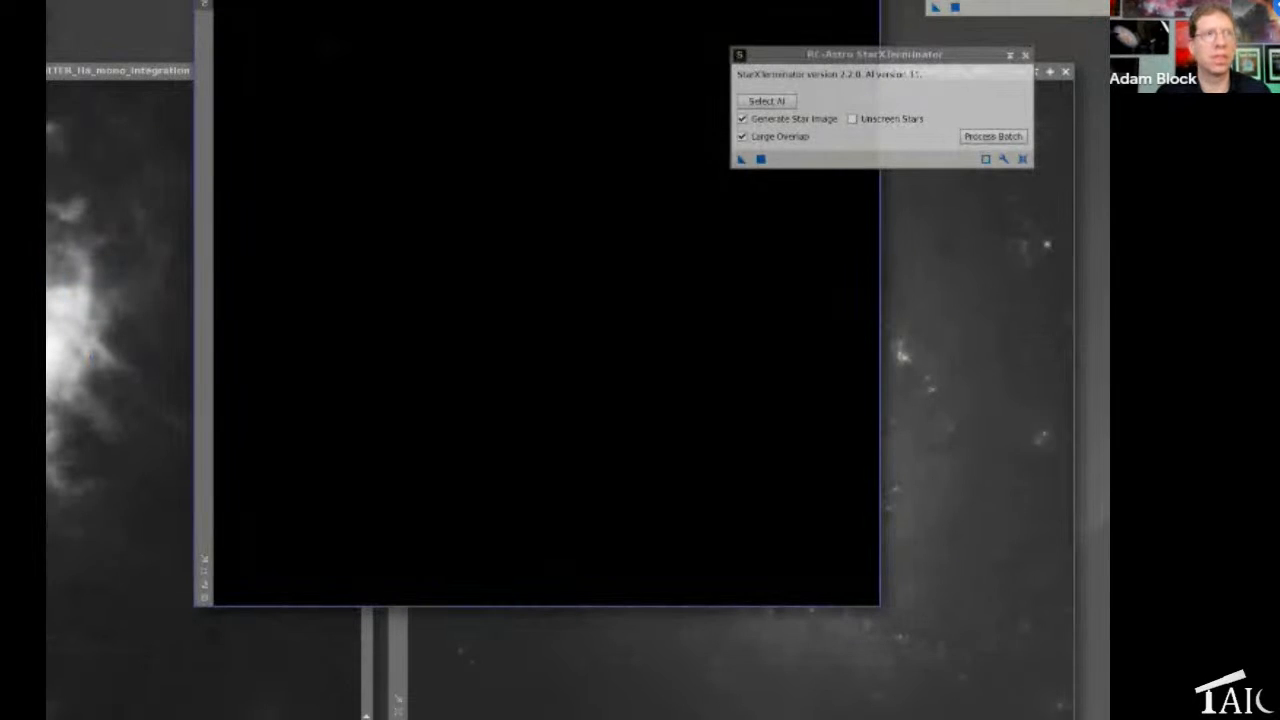
Rename the new nbcmImage output as ha_subbed and apply an automatic screen stretch to it
drag(692, 2, 463, 75)
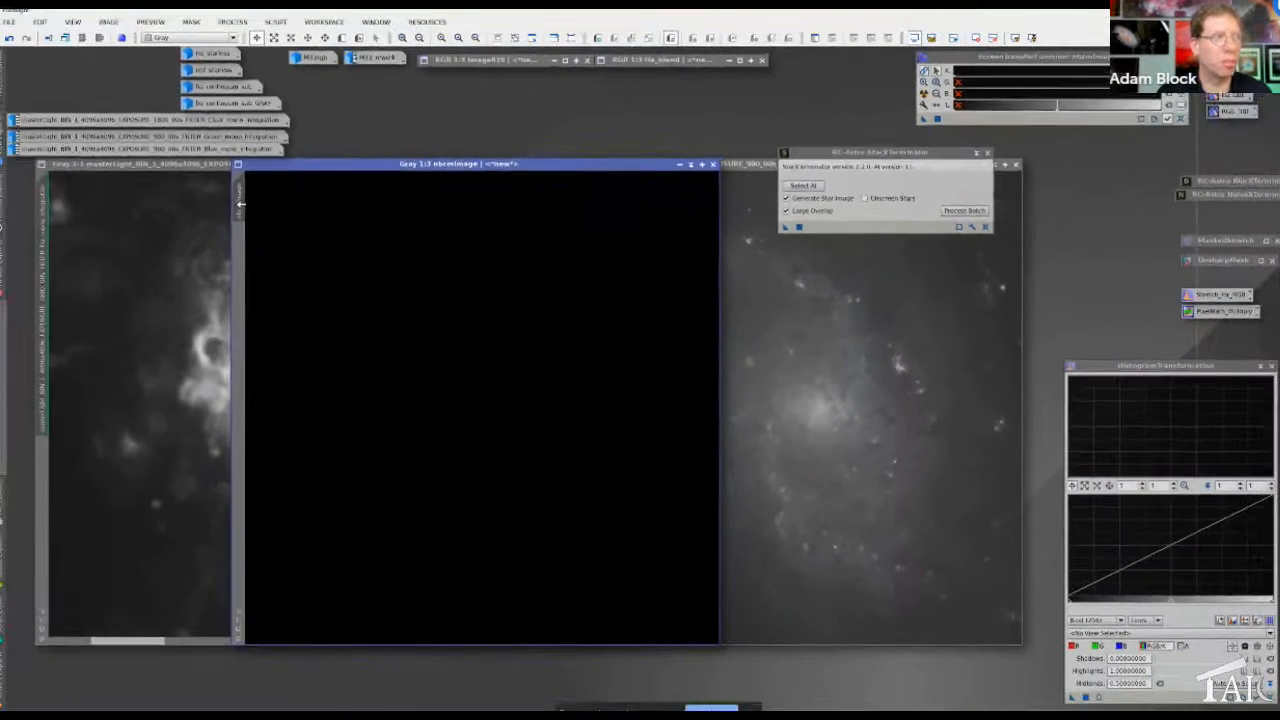
double_click(143, 168)
text(ha)
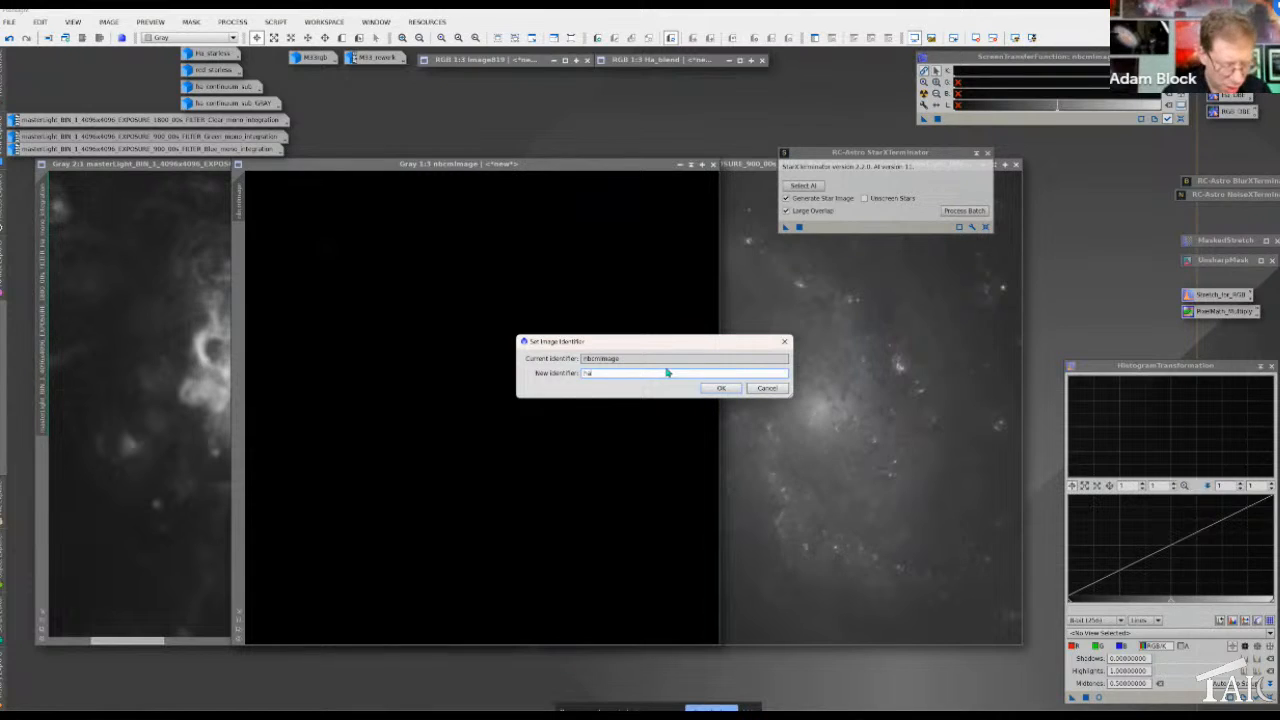
text(_subbed)
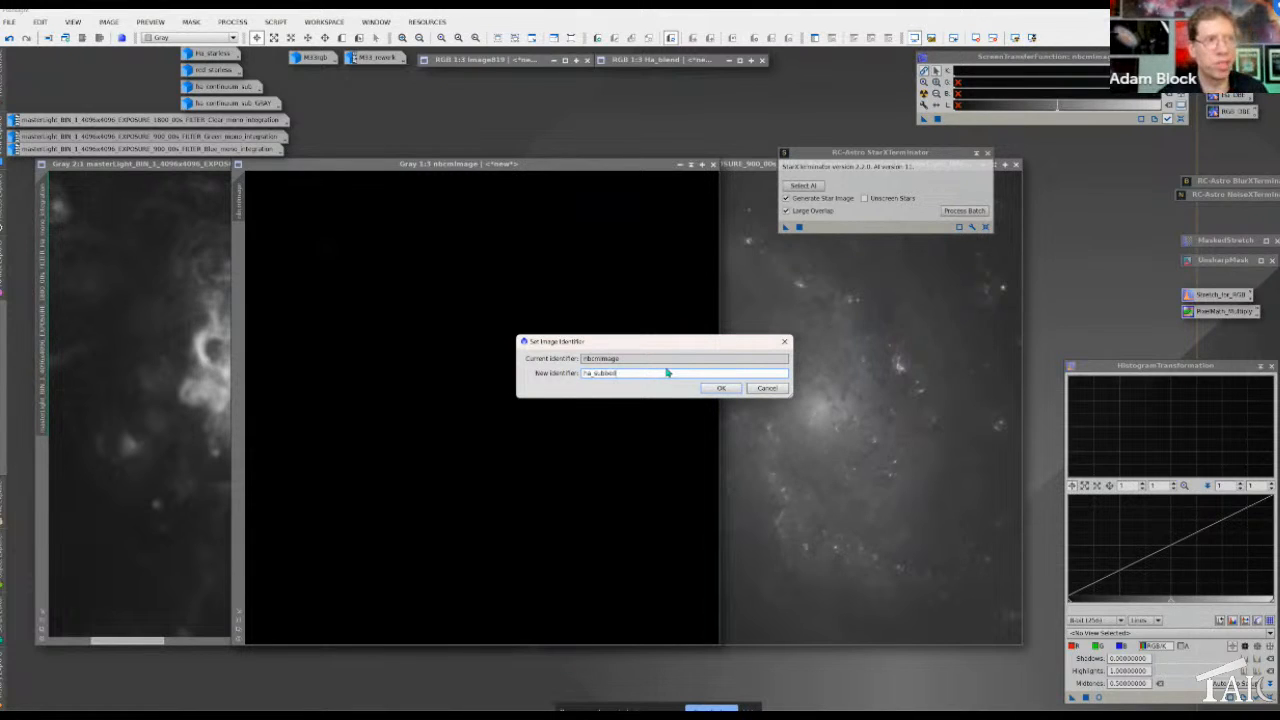
key(Return)
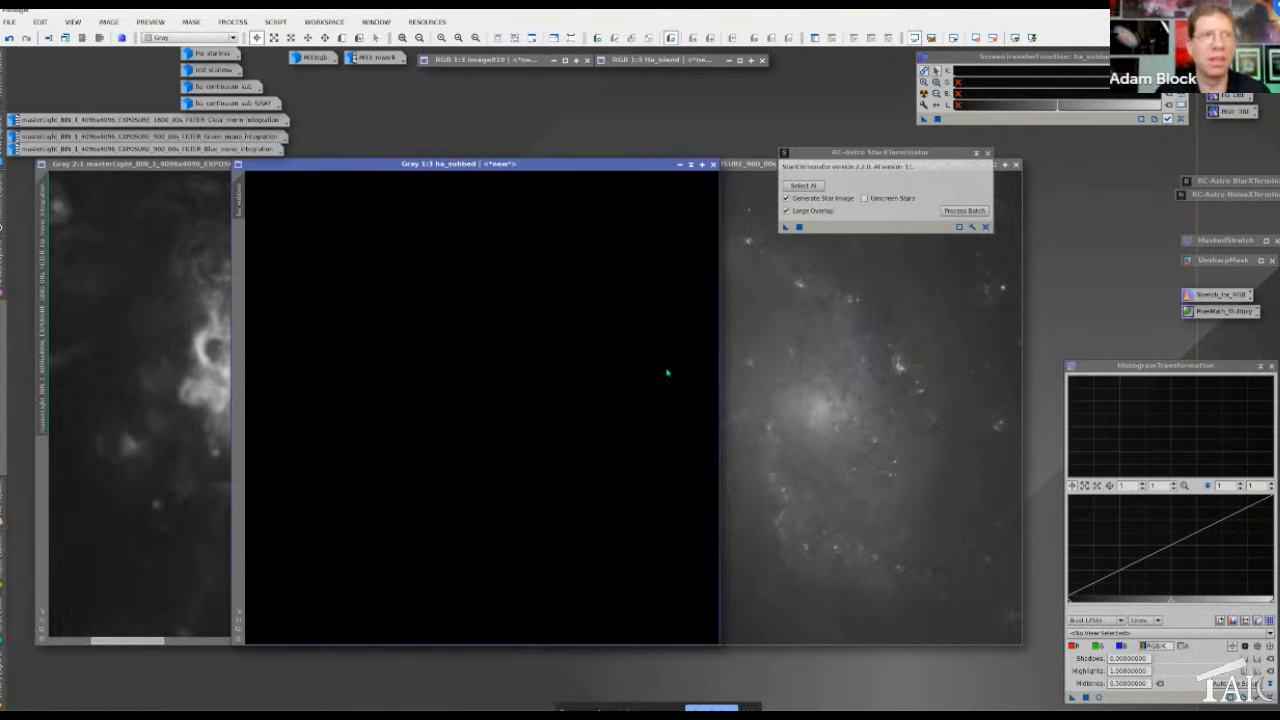
click(924, 94)
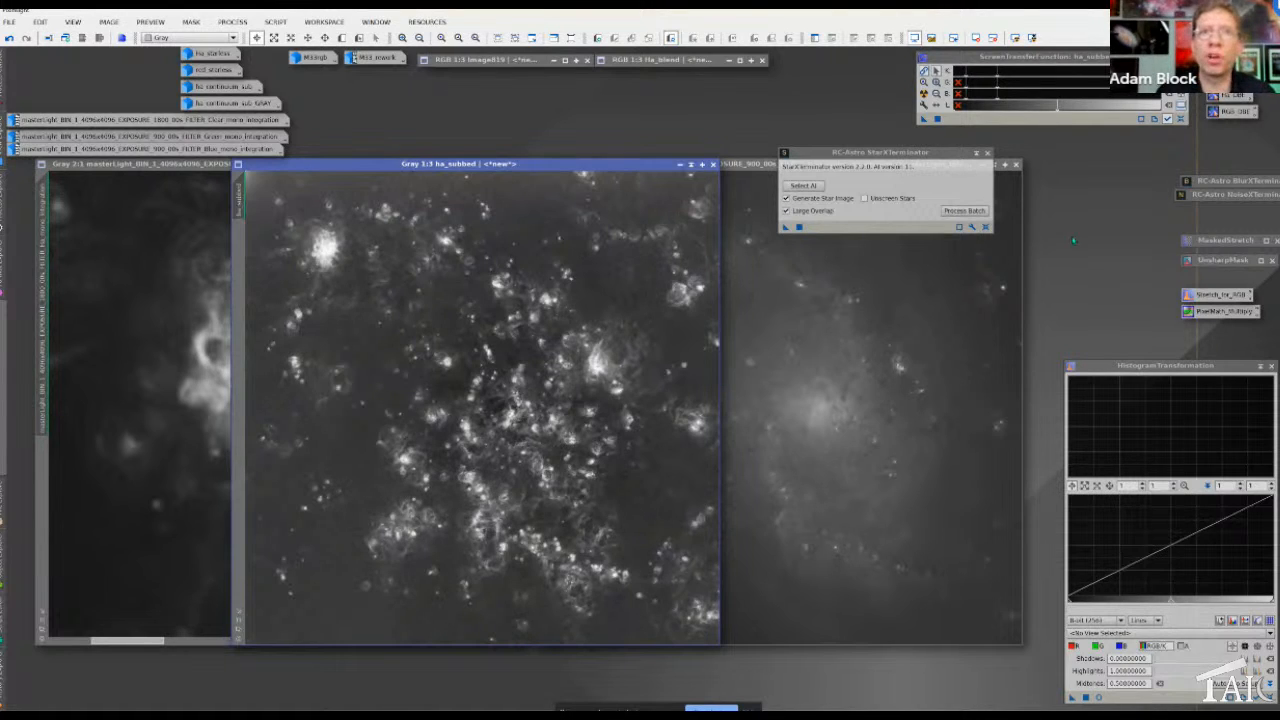
Correct ha_subbed's background using the saved Ha DBE samples, discard the background model and refresh the screen stretch
double_click(1233, 98)
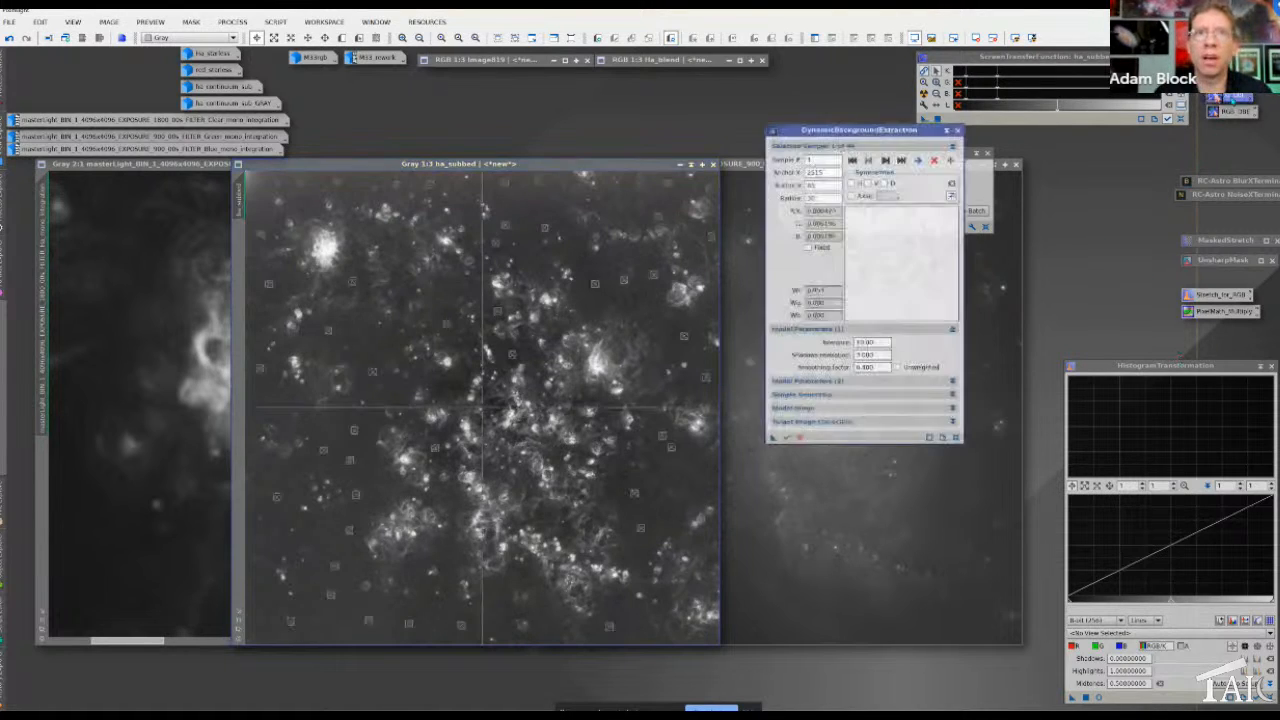
drag(886, 130, 862, 118)
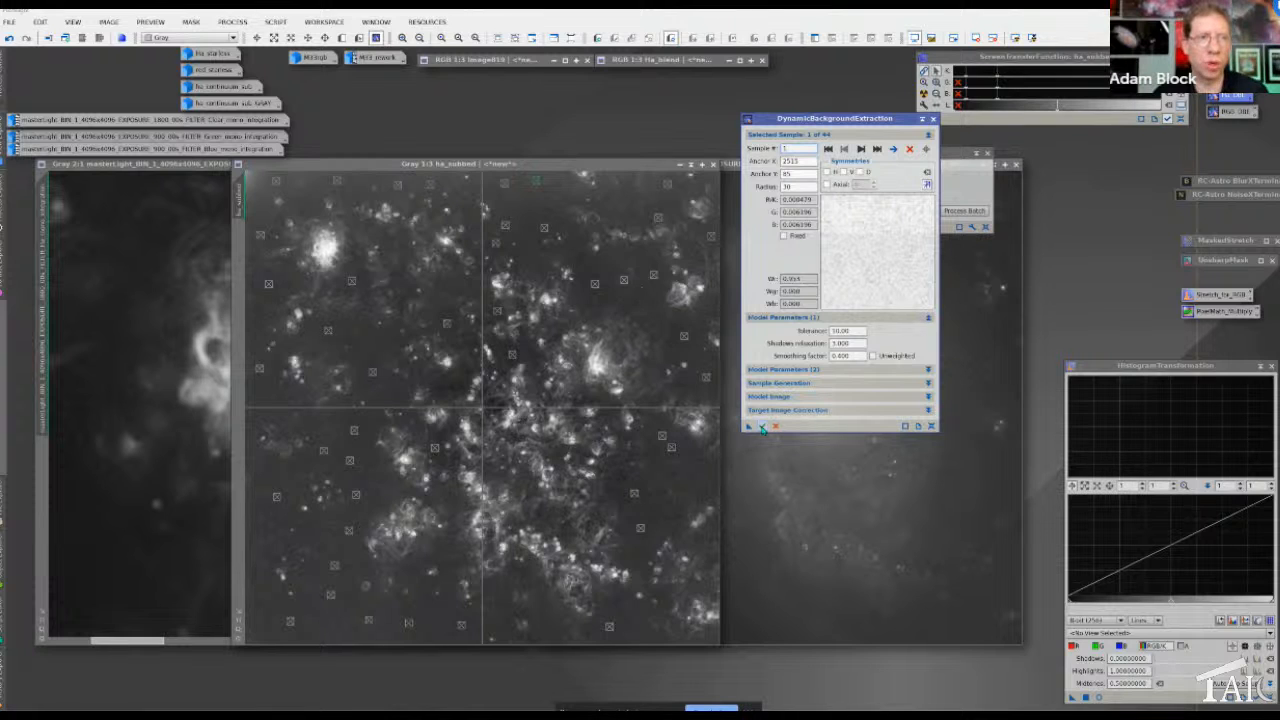
click(762, 426)
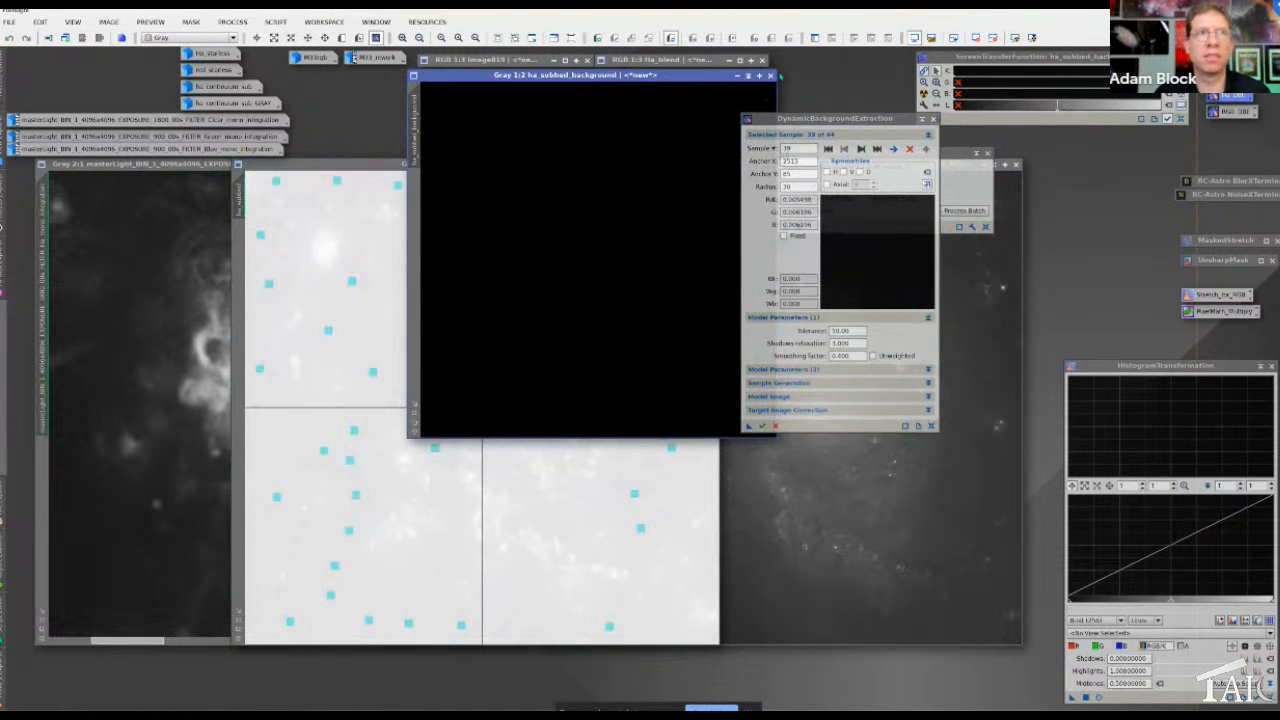
click(770, 75)
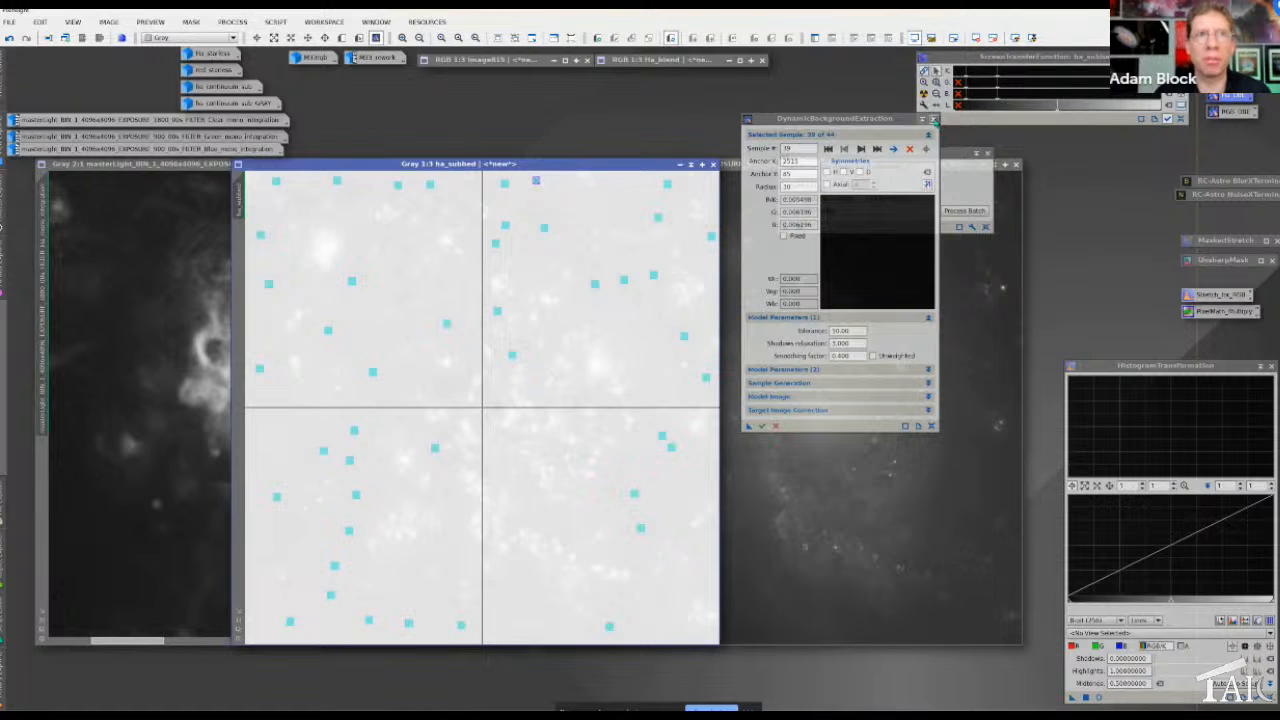
click(774, 425)
click(670, 393)
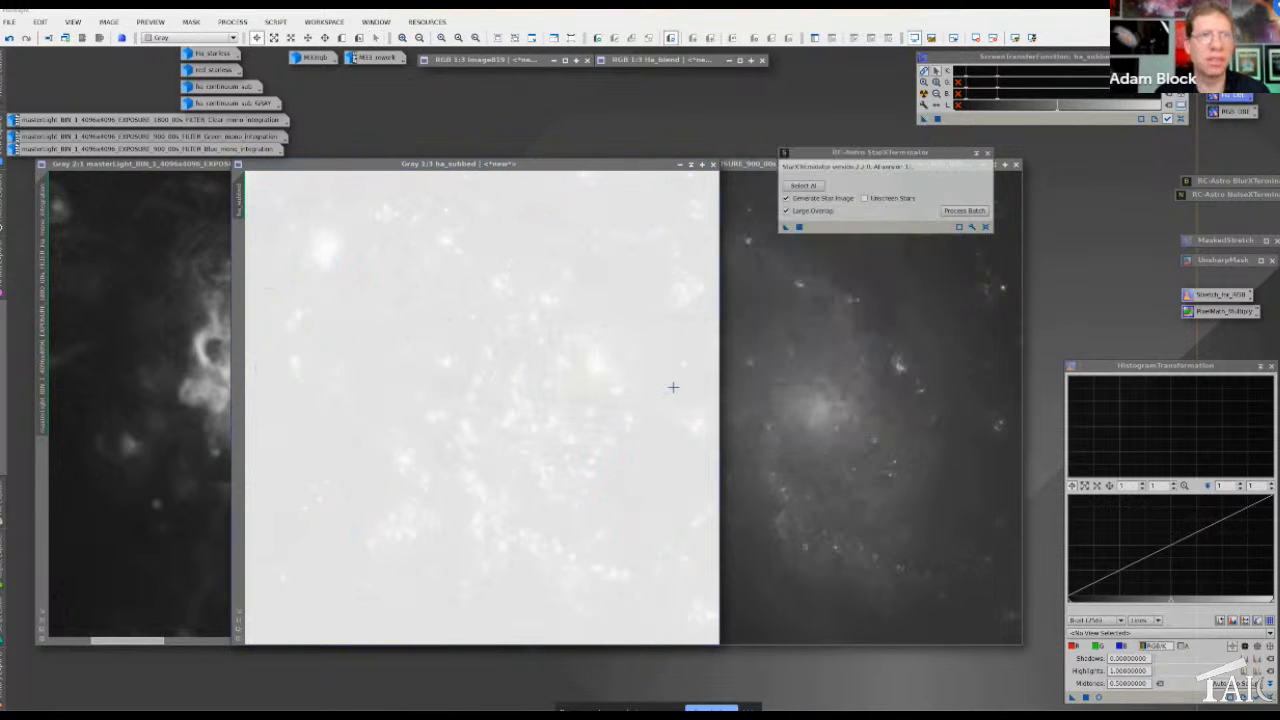
click(925, 94)
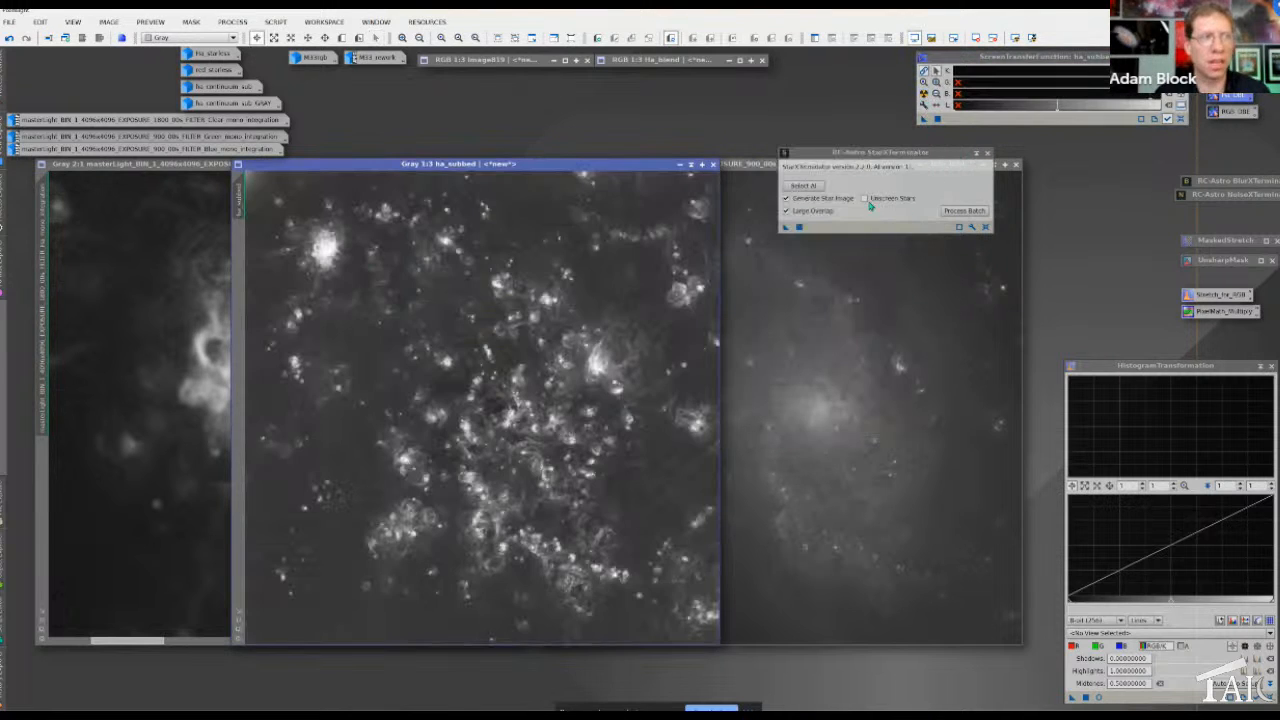
Correct the Red integration's background using the saved RGB DBE samples, discard the background model and refresh the screen stretch
click(752, 164)
drag(900, 152, 862, 92)
click(936, 93)
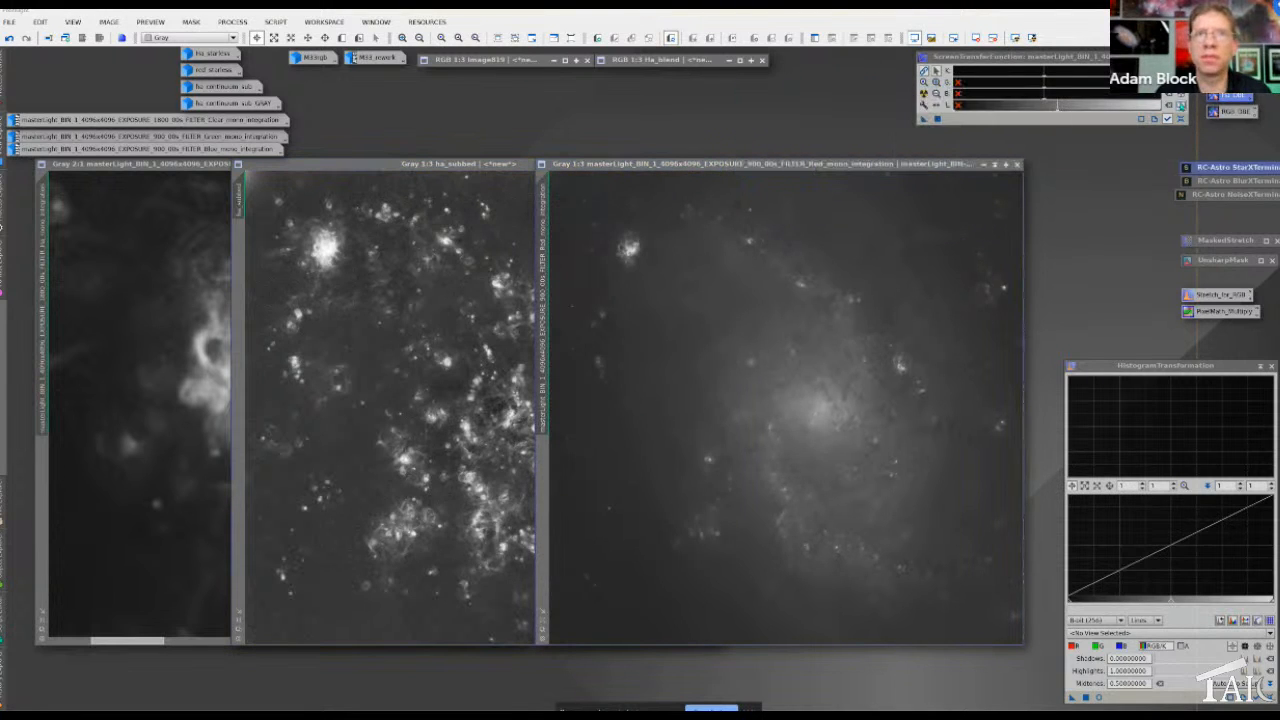
double_click(1232, 112)
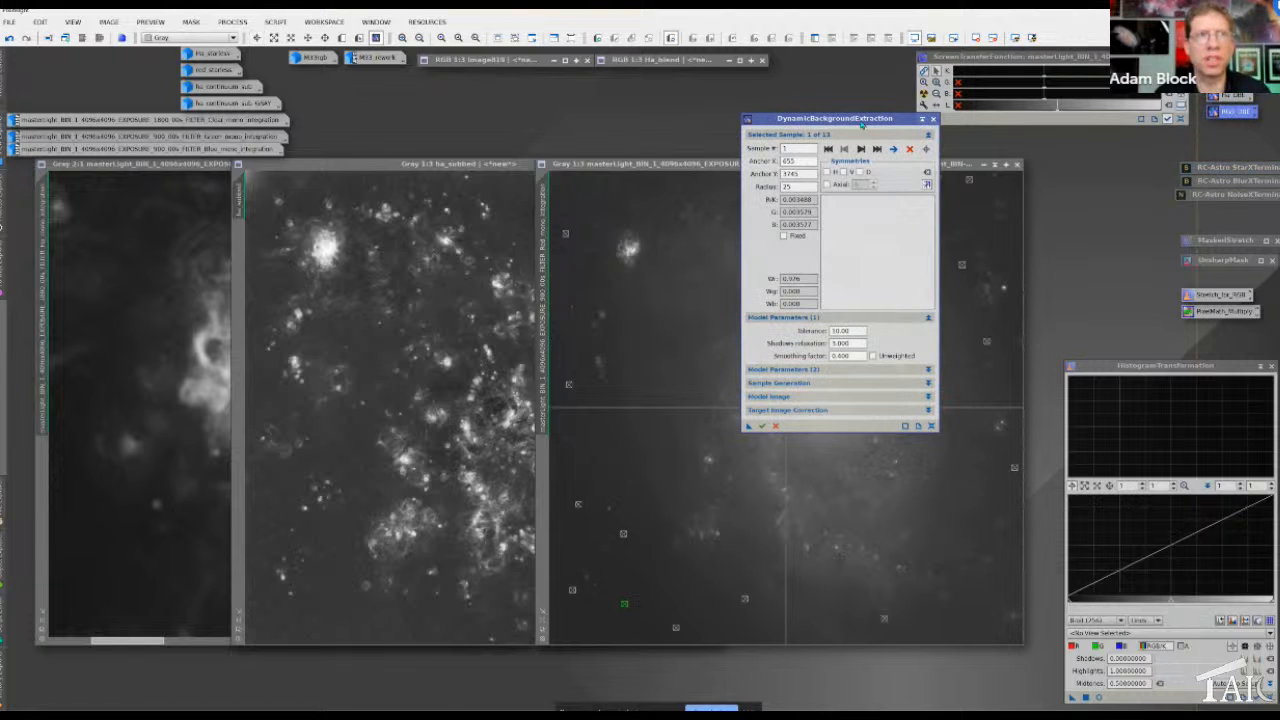
drag(841, 124, 461, 125)
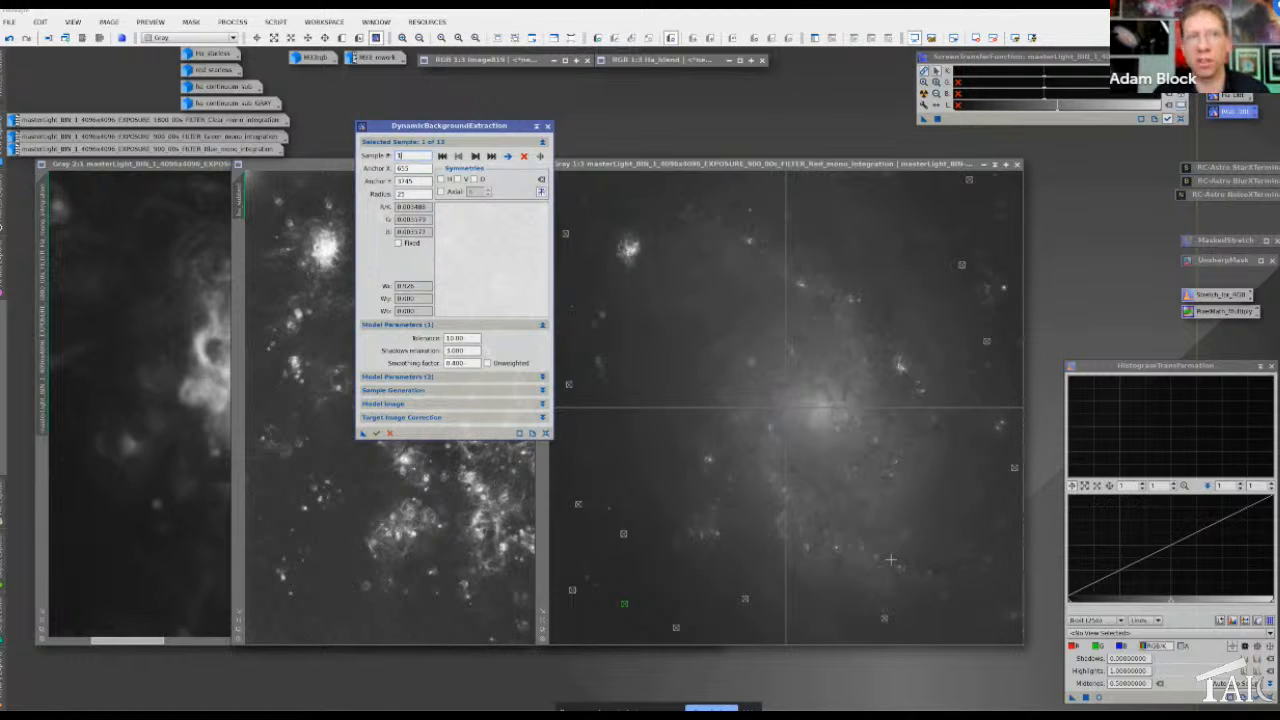
drag(364, 433, 555, 368)
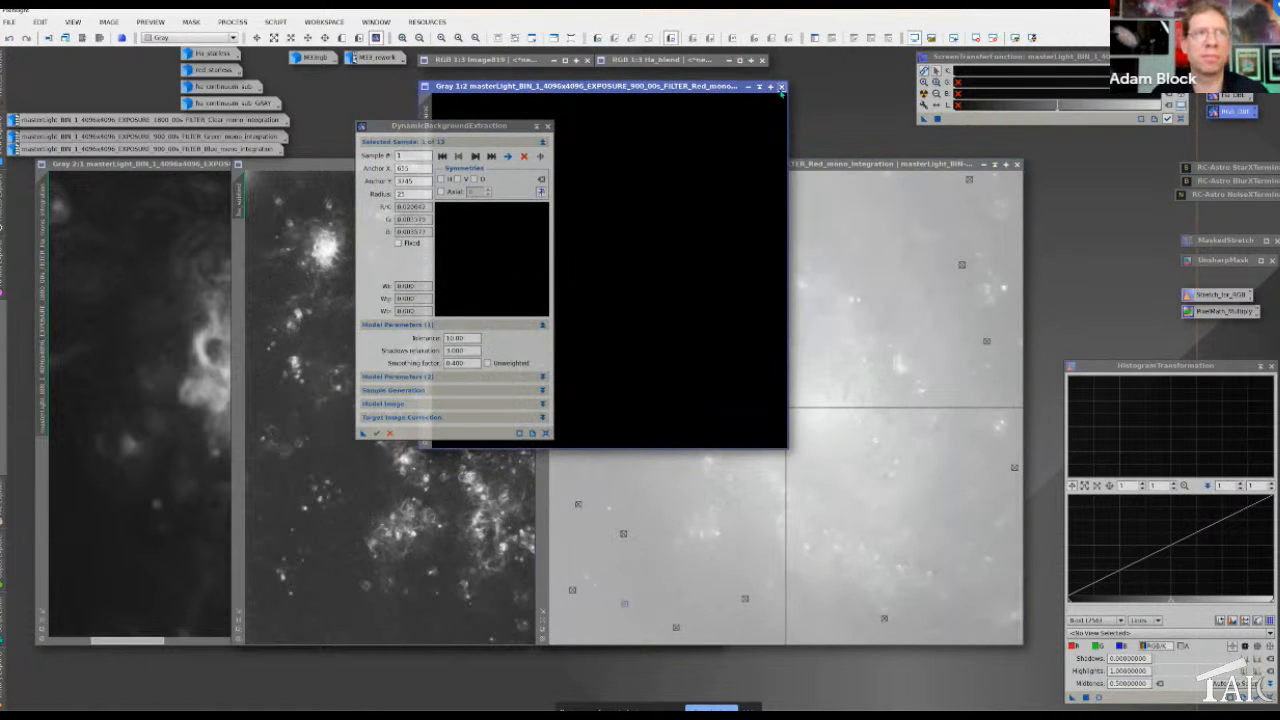
click(781, 87)
click(547, 126)
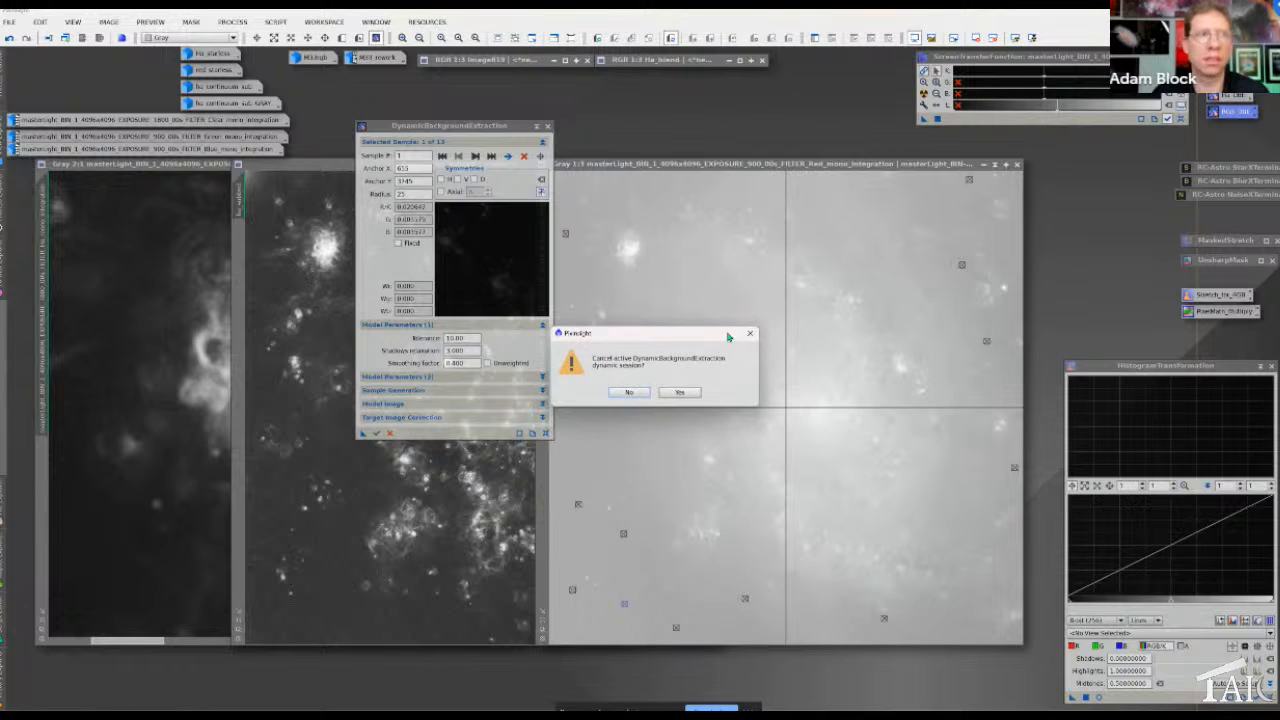
click(679, 392)
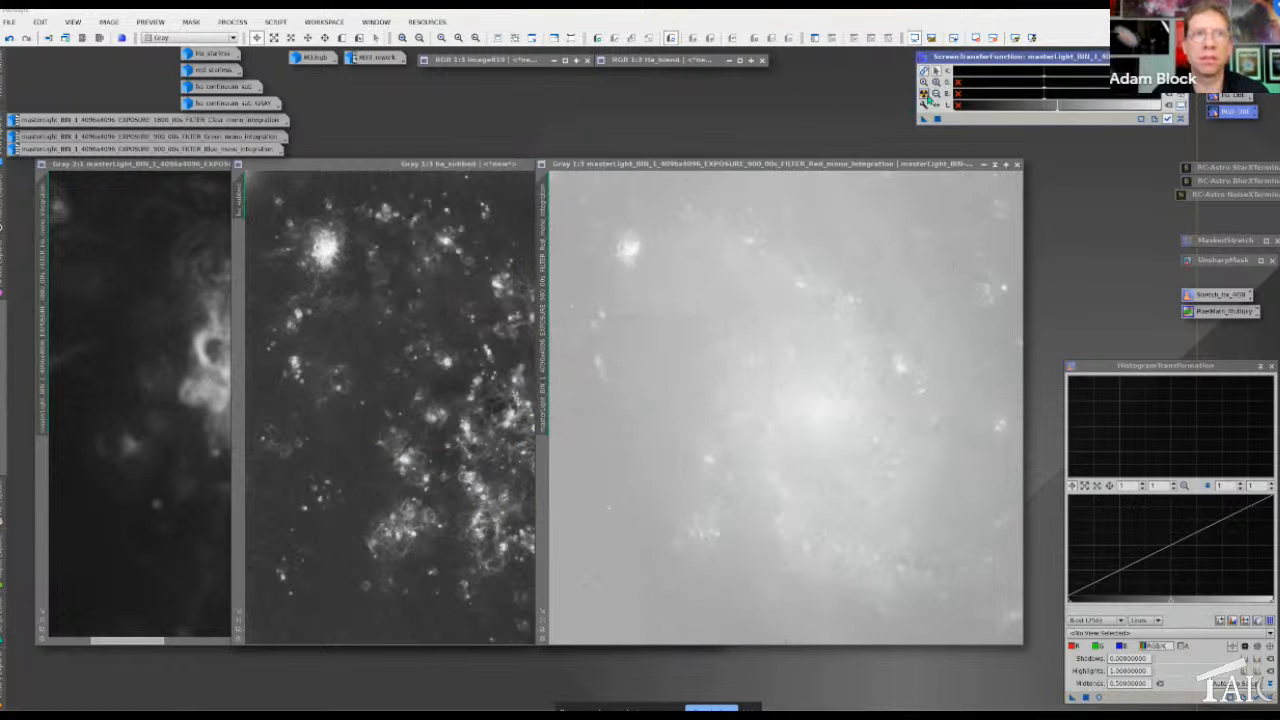
click(925, 94)
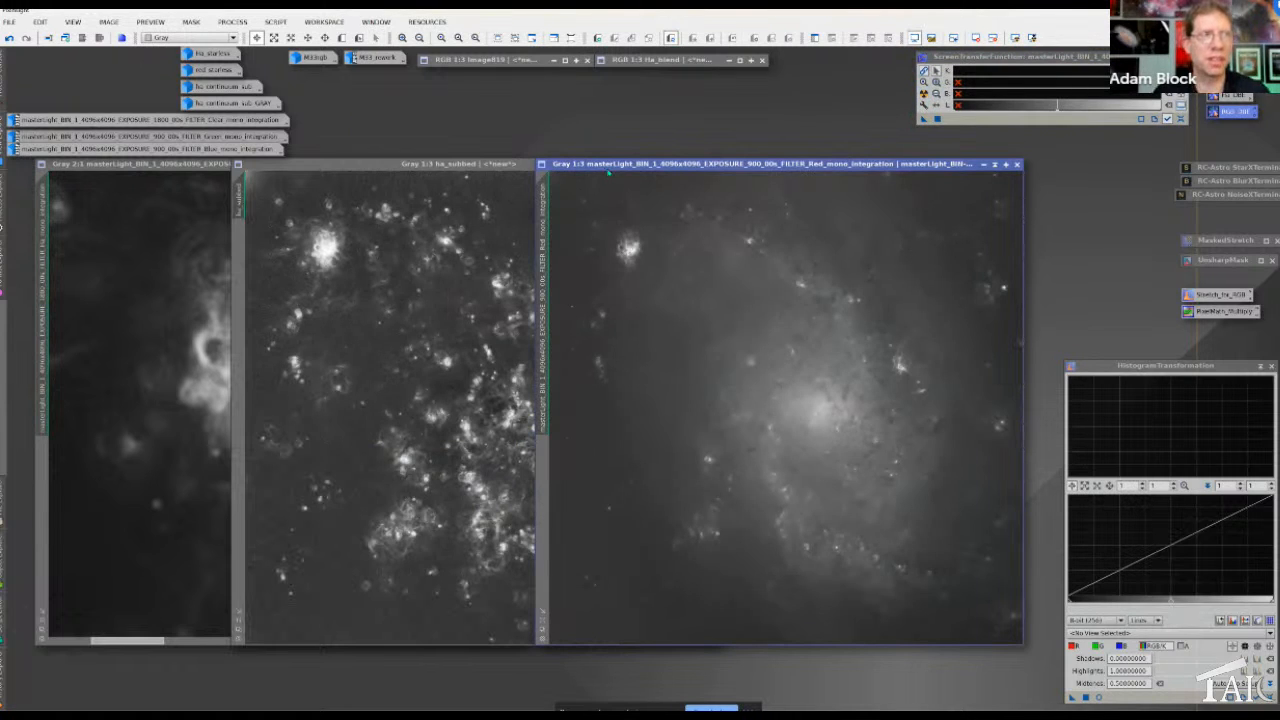
Collapse the Red integration window to its title bar and park it with the other collapsed images
drag(605, 170, 705, 170)
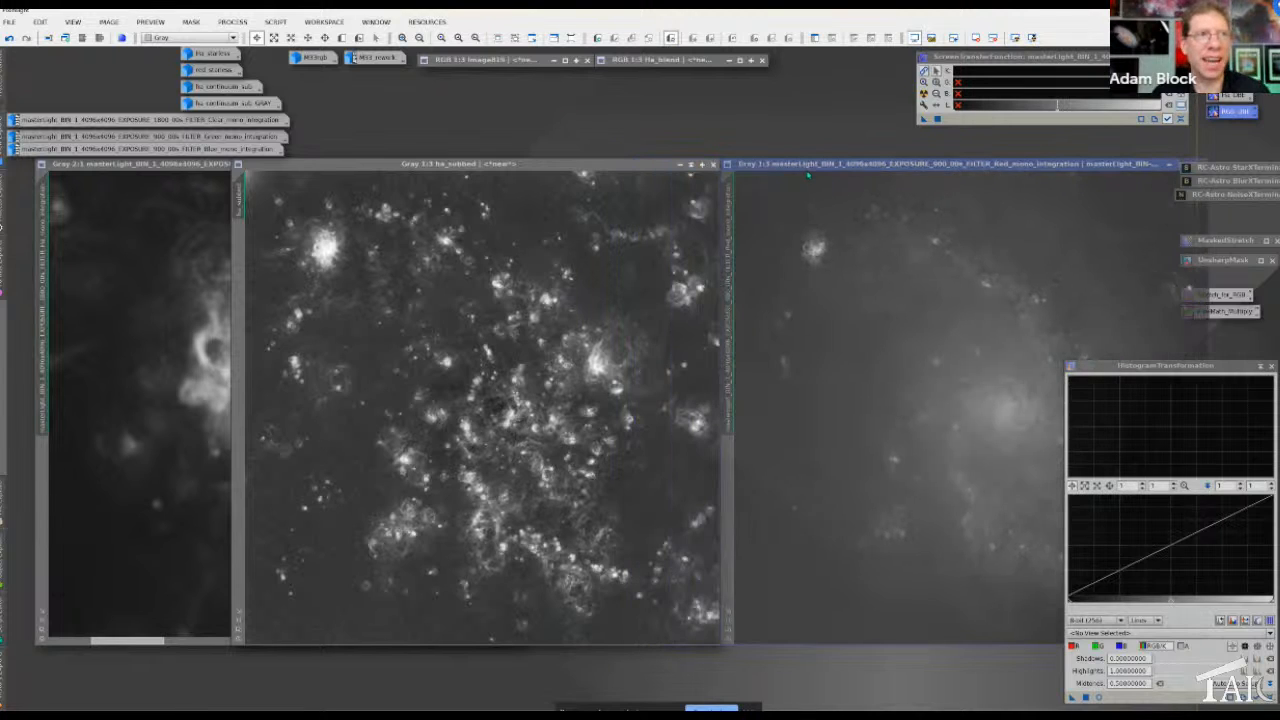
drag(717, 166, 700, 200)
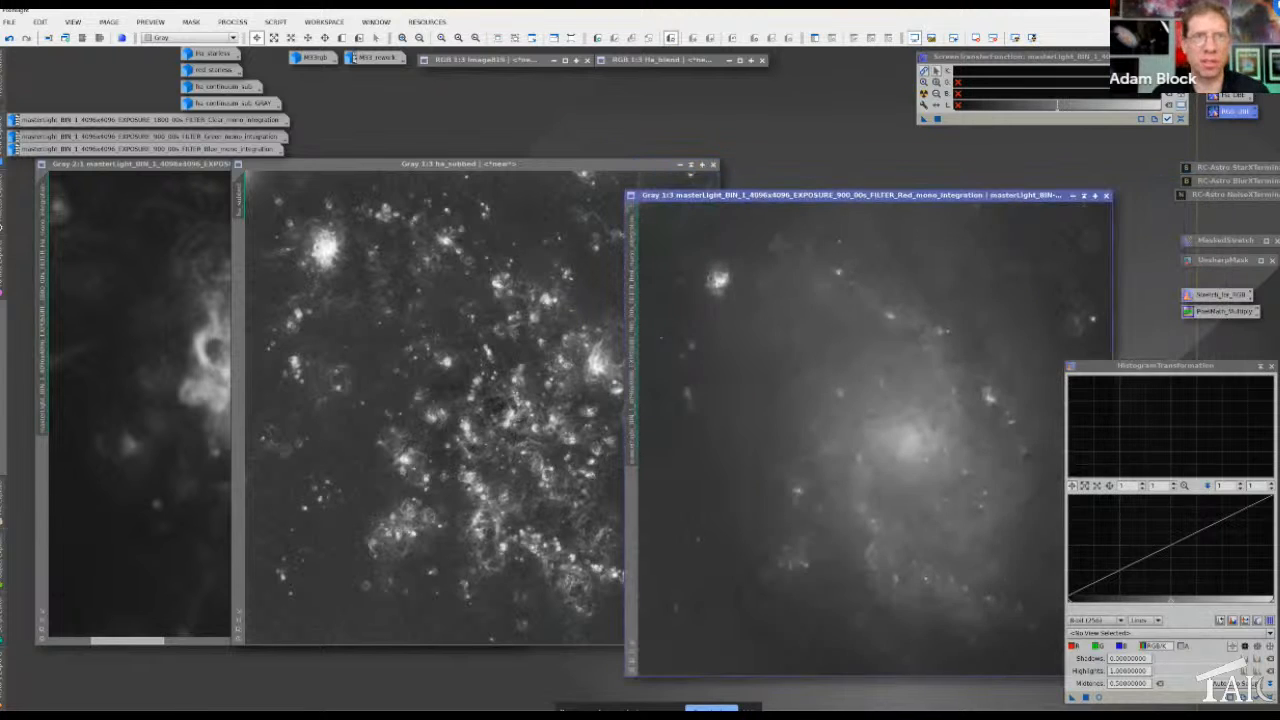
click(1084, 196)
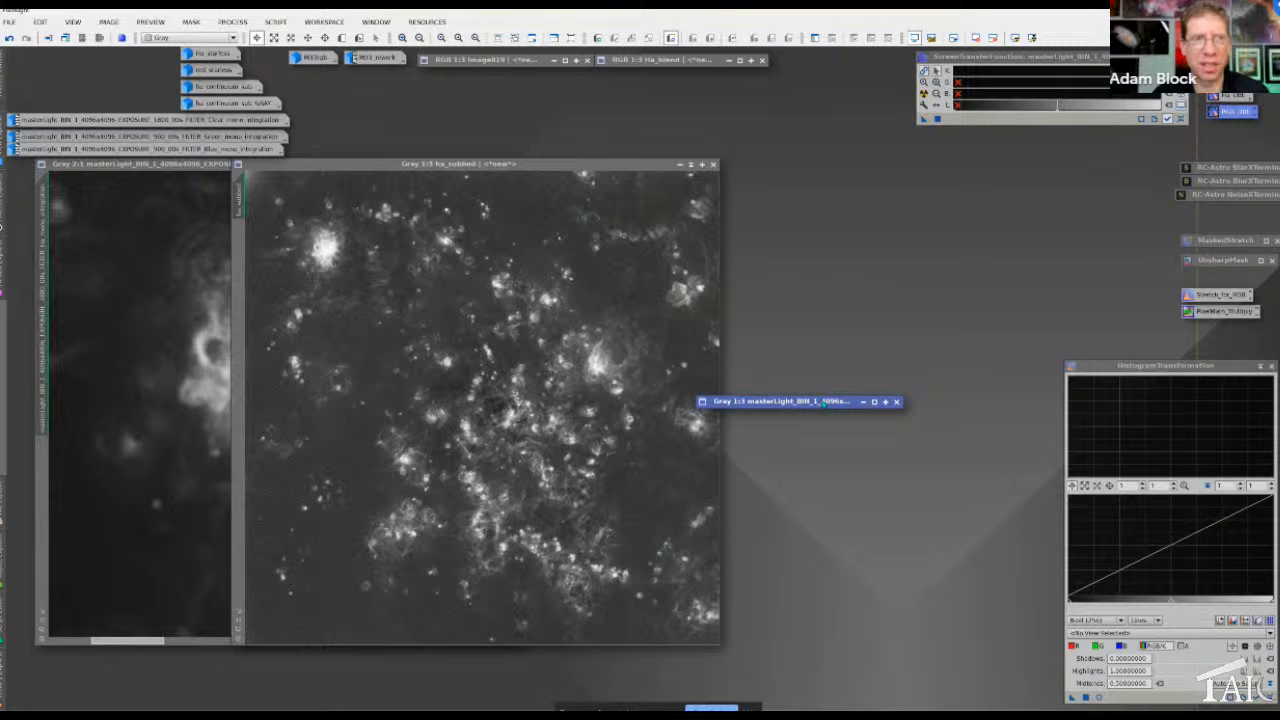
mouse_move(822, 401)
mouse_down()
mouse_move(826, 131)
mouse_move(810, 89)
mouse_up()
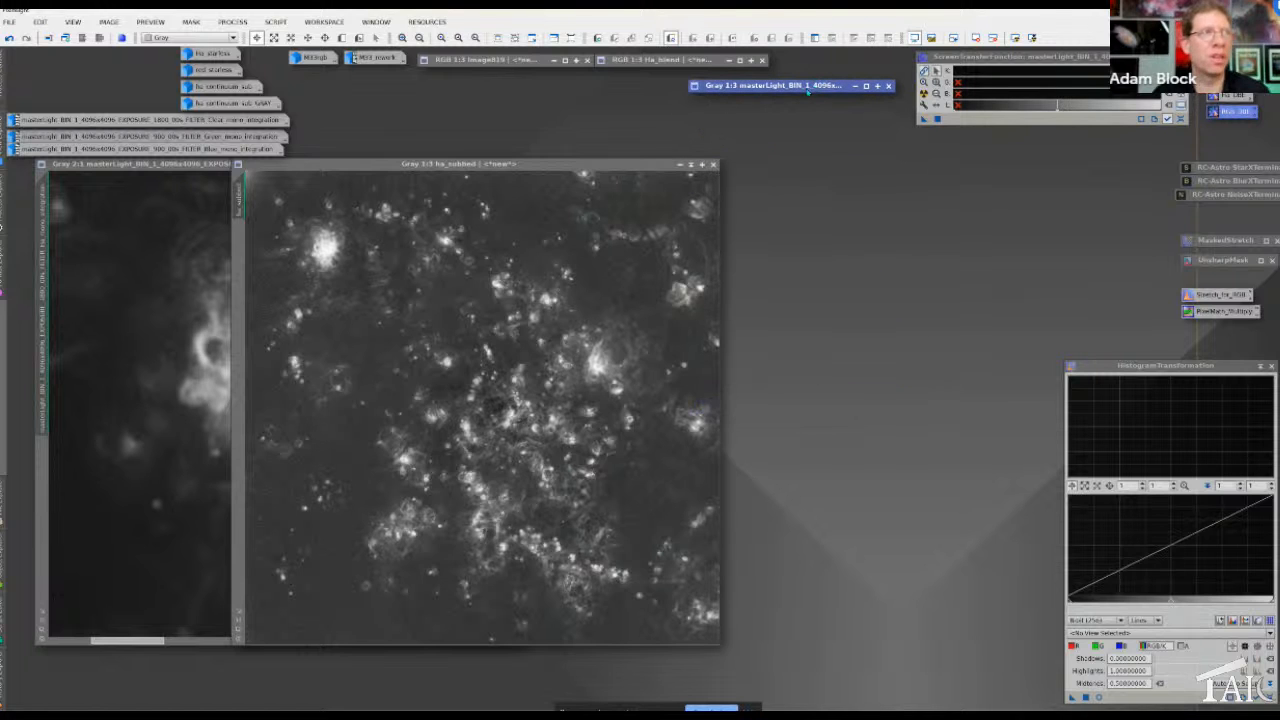
Restore the M33rgb image and arrange it beside ha_subbed
double_click(315, 58)
drag(381, 143, 799, 168)
drag(540, 165, 468, 173)
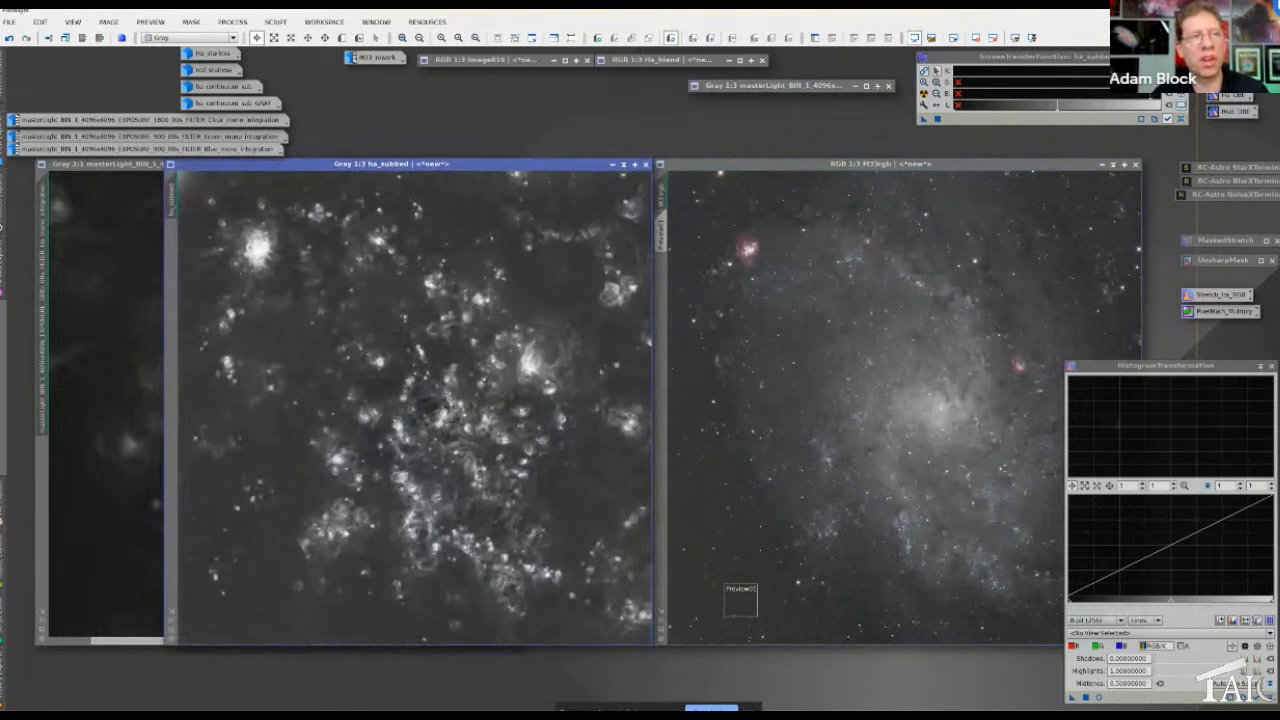
drag(766, 166, 649, 175)
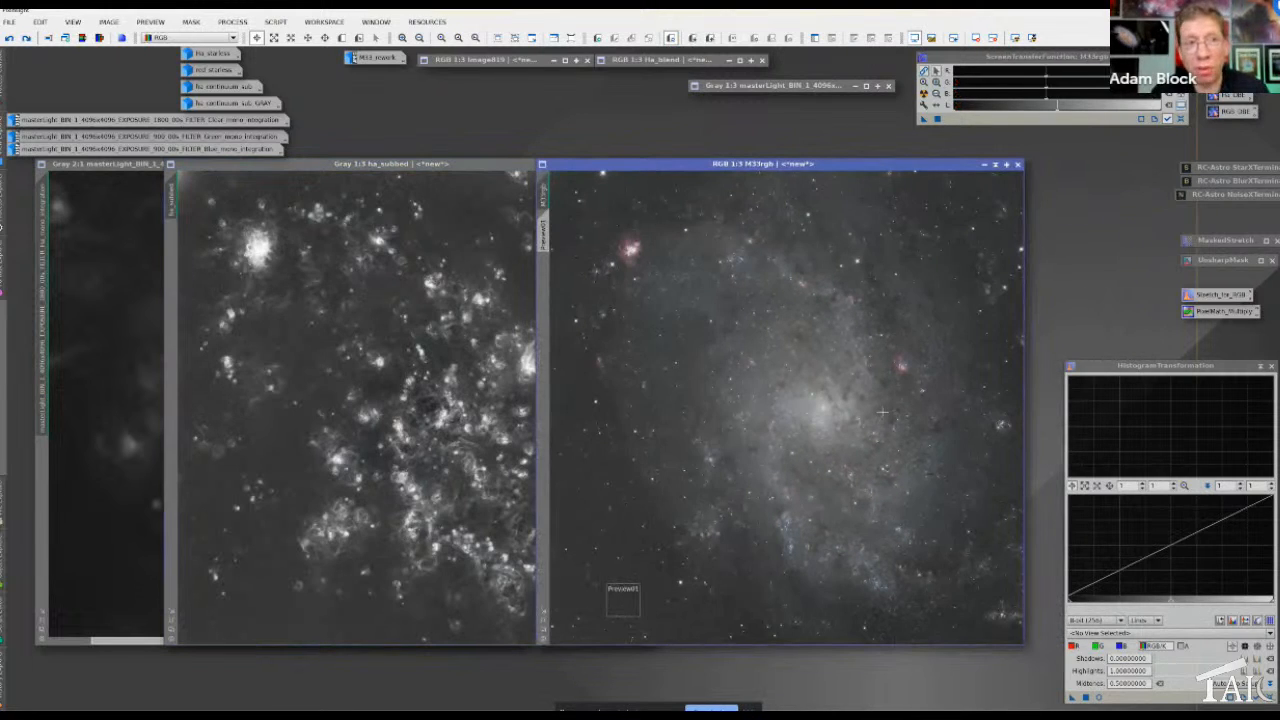
Correct M33rgb's background using the saved RGB DBE samples, discard the background model and place the image beside ha_subbed
scroll(884, 413, up, 1)
drag(554, 155, 440, 133)
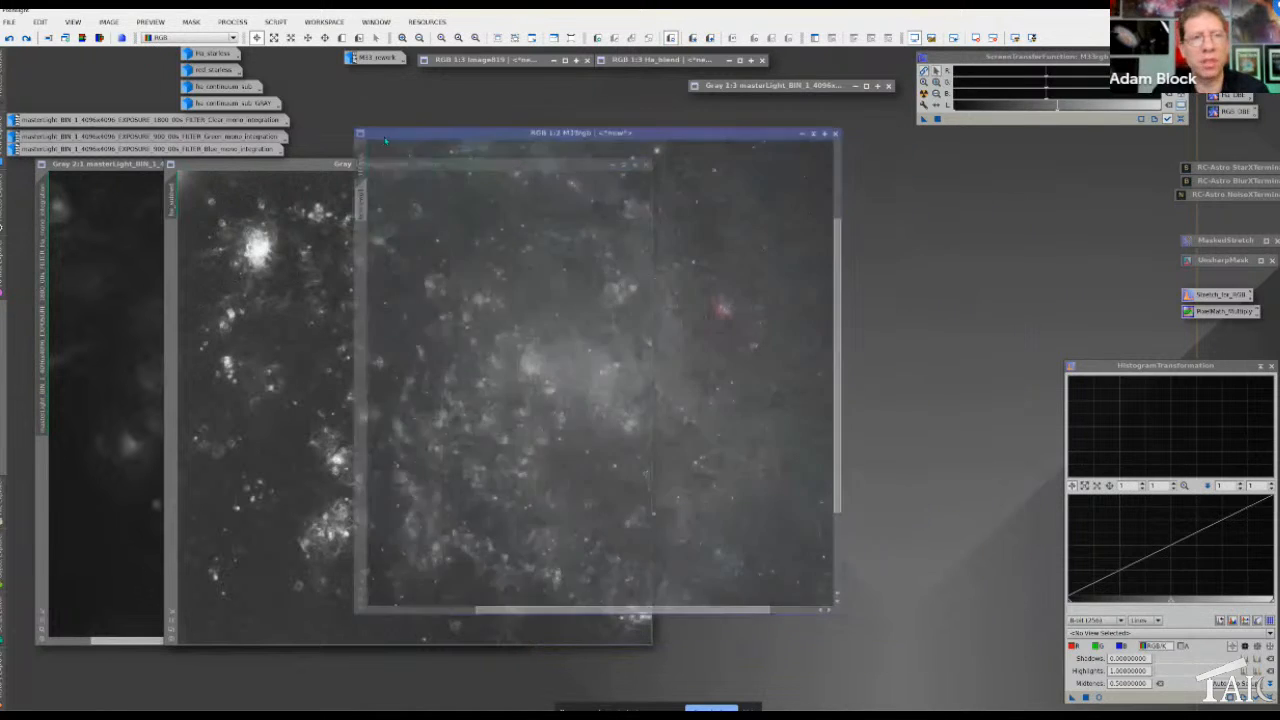
scroll(533, 282, down, 1)
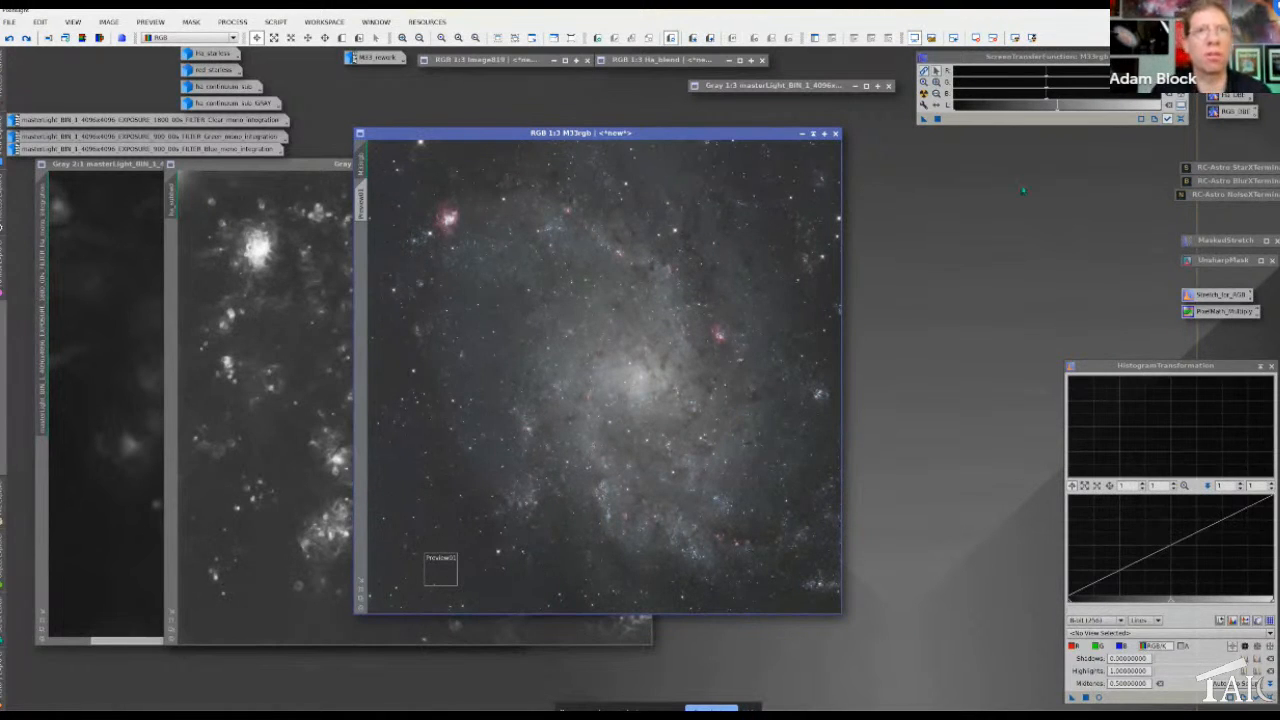
double_click(1232, 115)
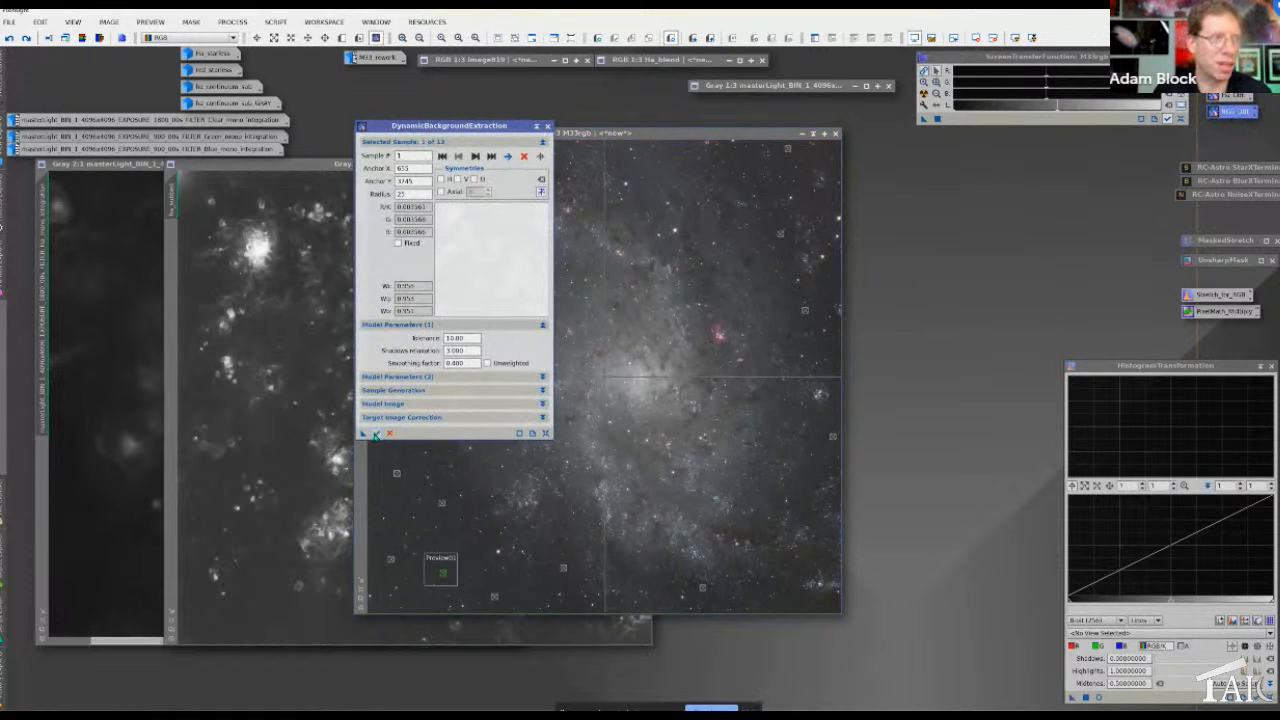
click(379, 434)
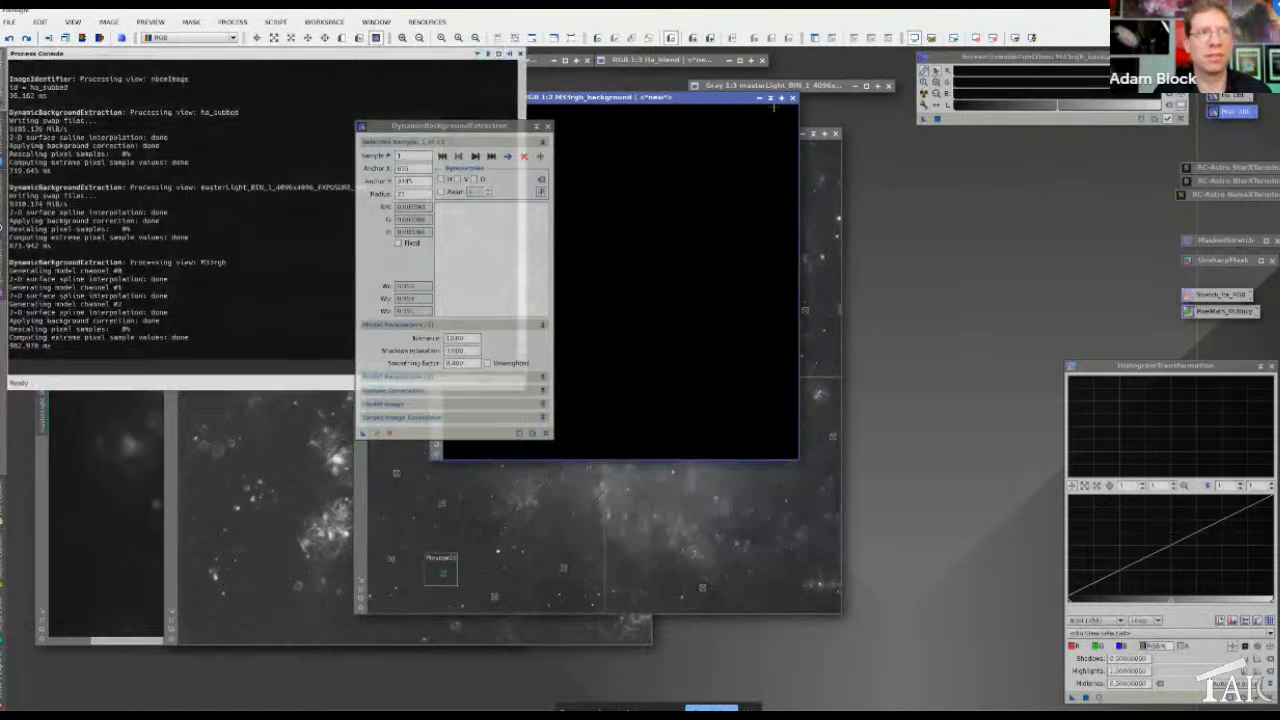
click(793, 98)
click(547, 126)
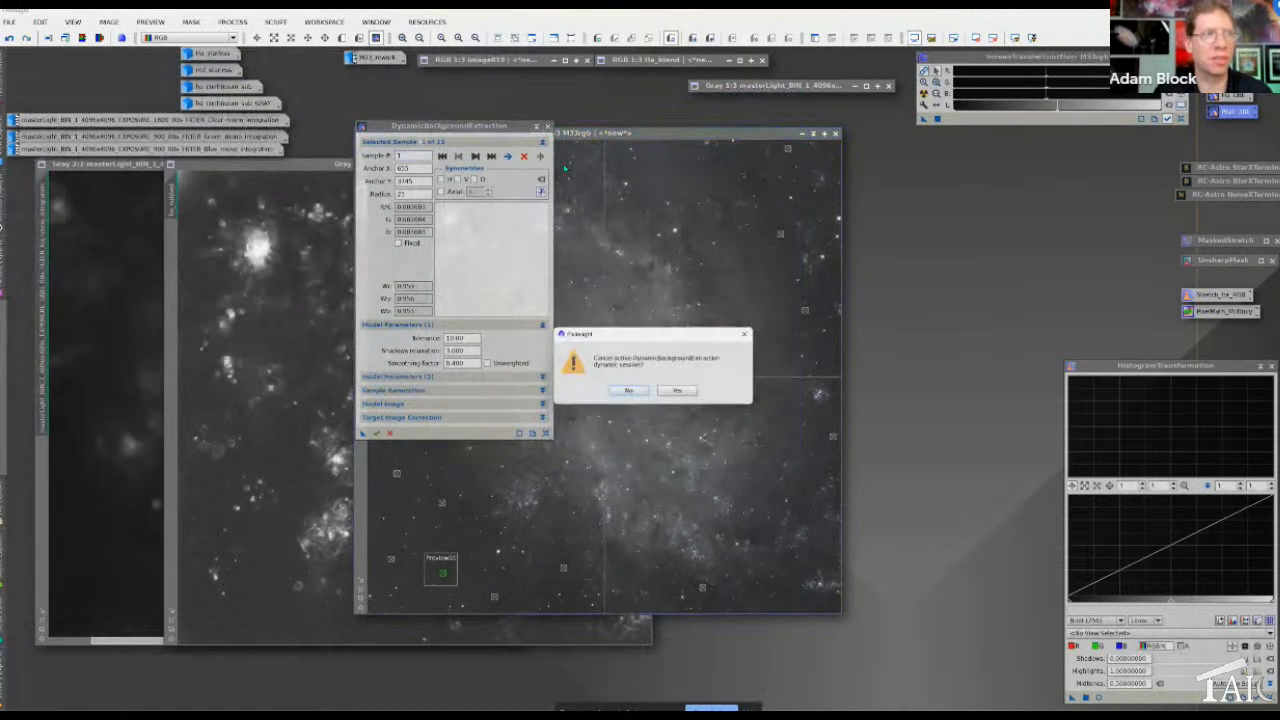
click(697, 393)
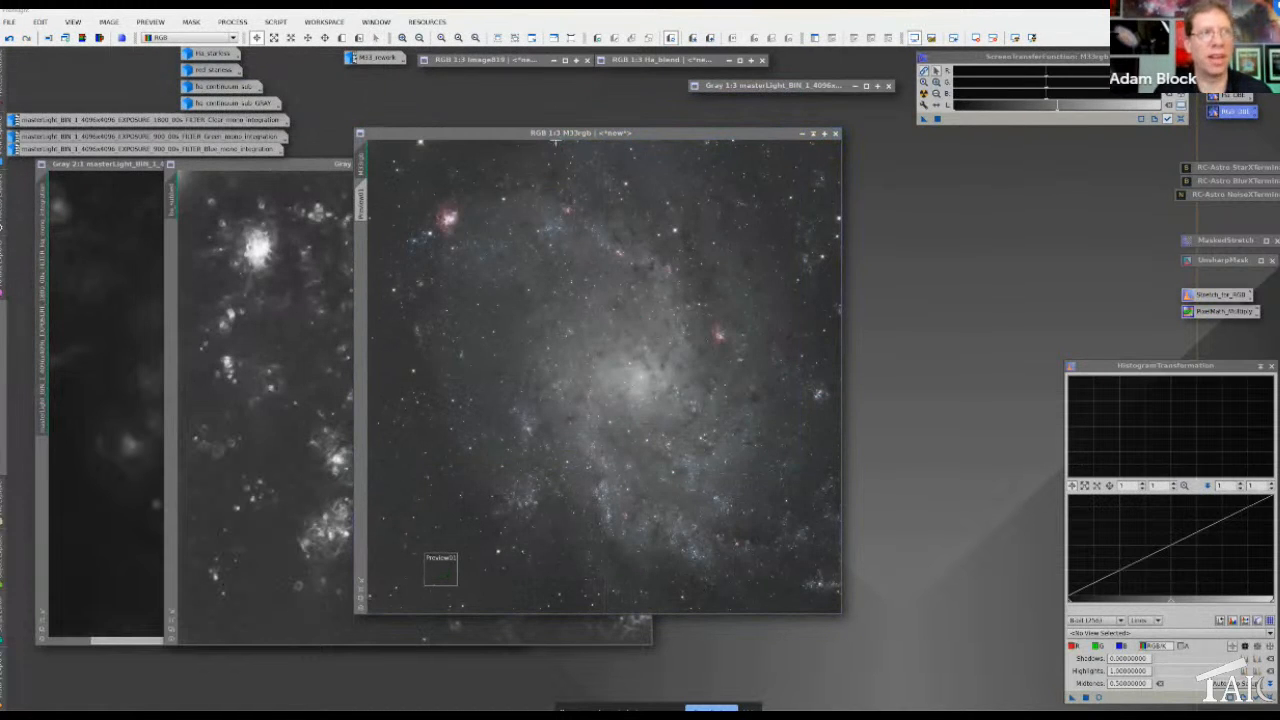
drag(553, 136, 853, 167)
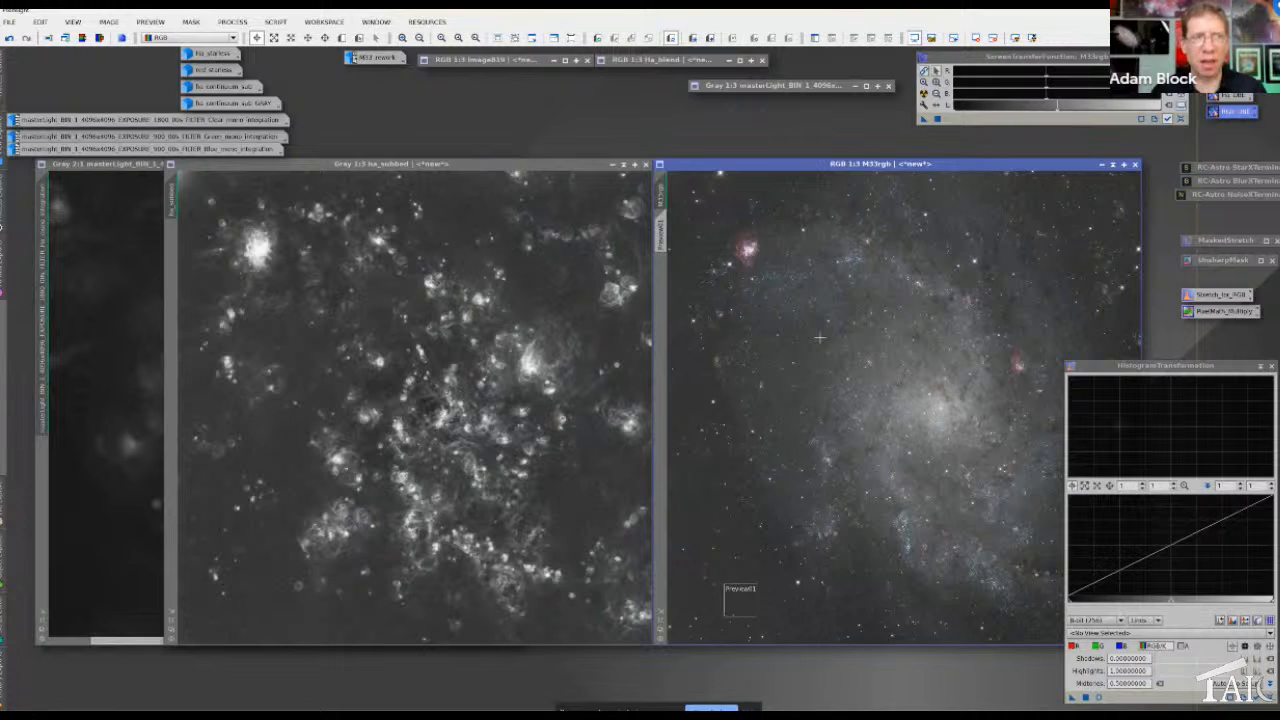
Start the NB Colour Mapper script, reset it to its defaults and add M33rgb as the first layer
click(275, 21)
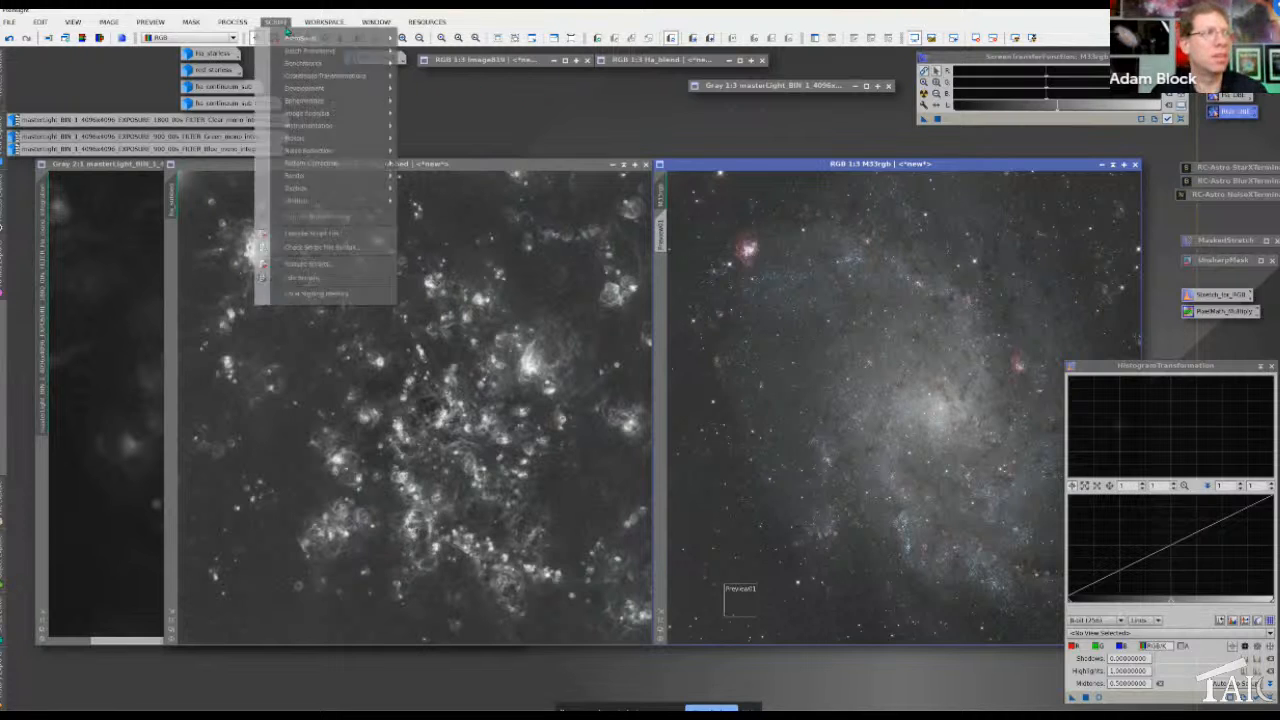
mouse_move(330, 200)
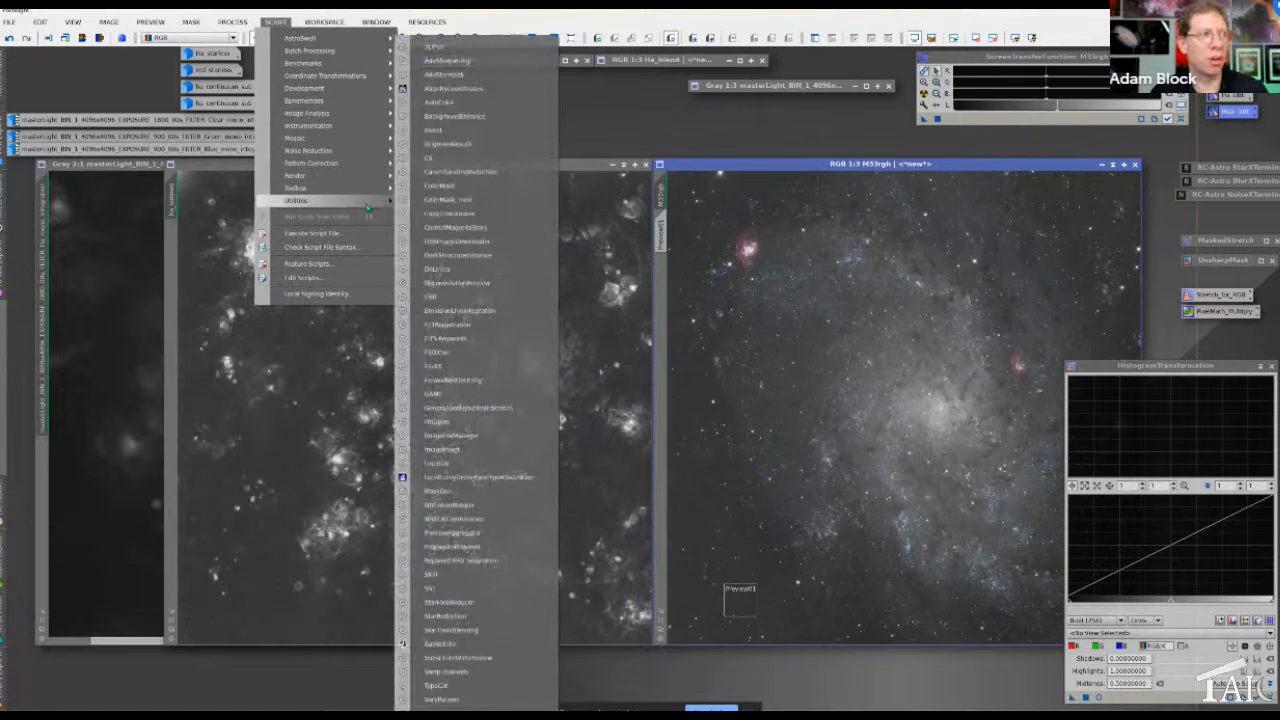
click(487, 507)
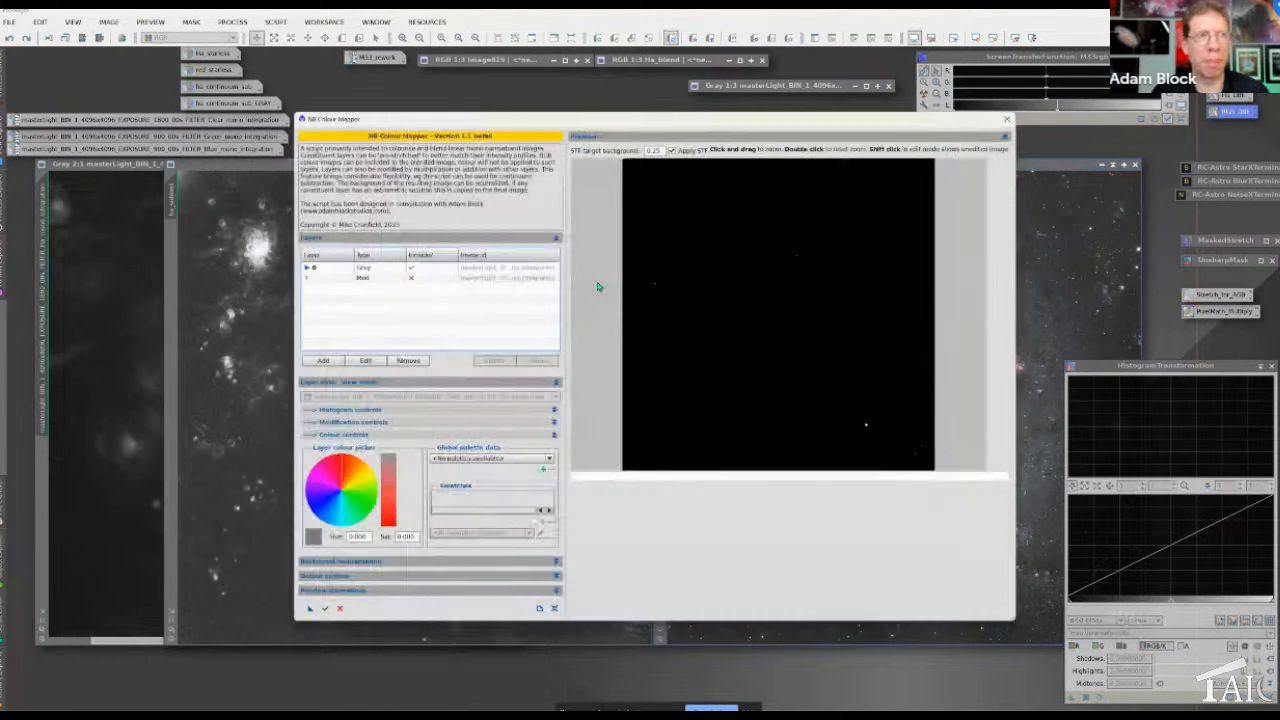
click(554, 608)
click(345, 398)
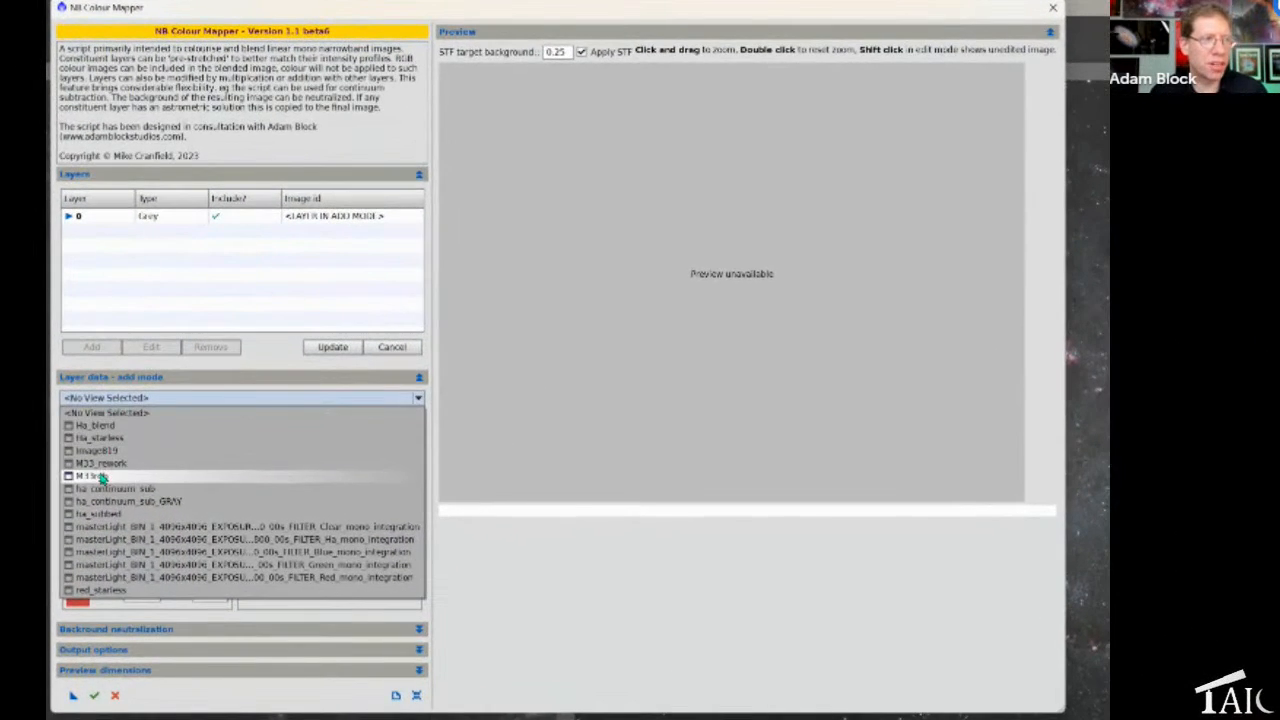
click(101, 478)
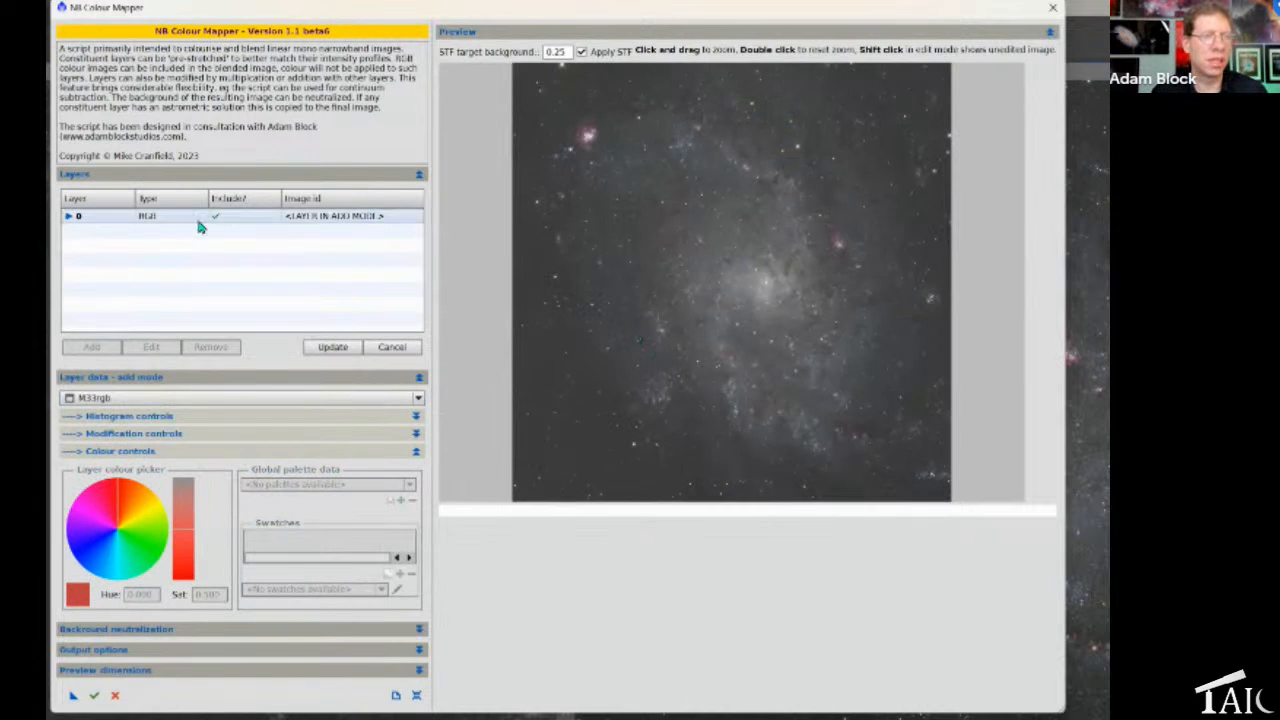
click(333, 348)
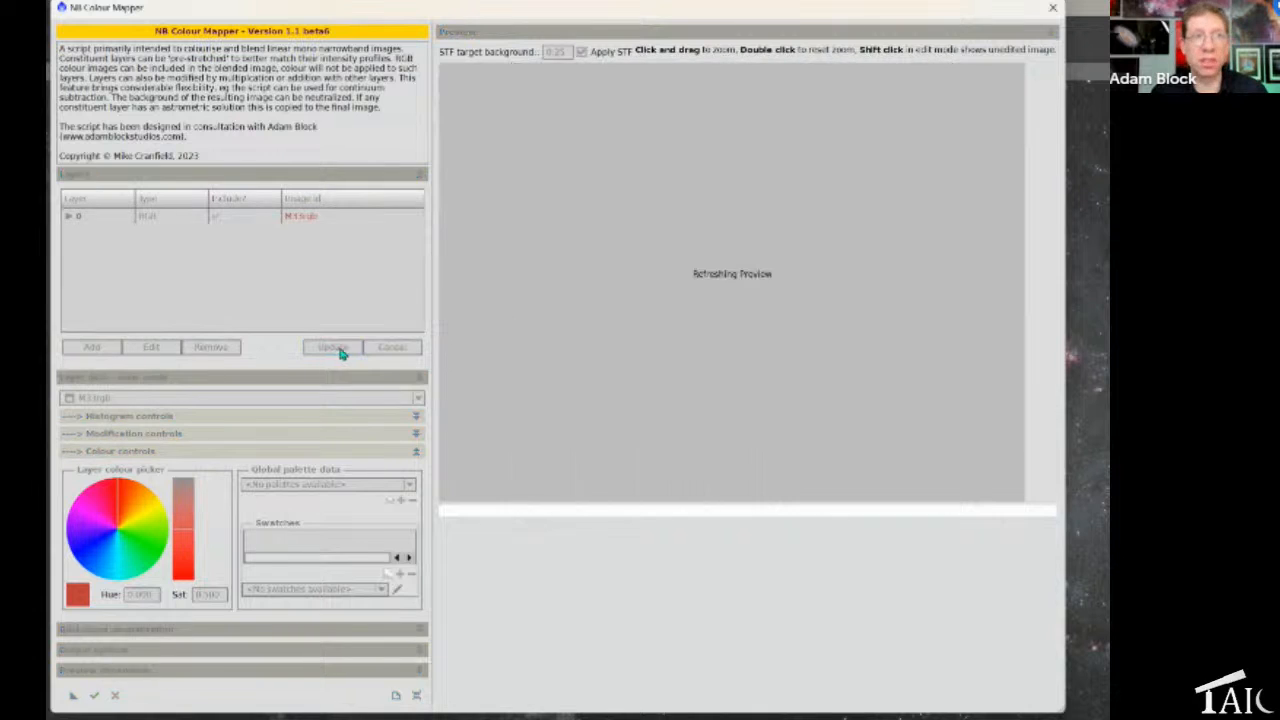
Add a second layer to the blend with ha_subbed as its source image
click(91, 347)
click(164, 399)
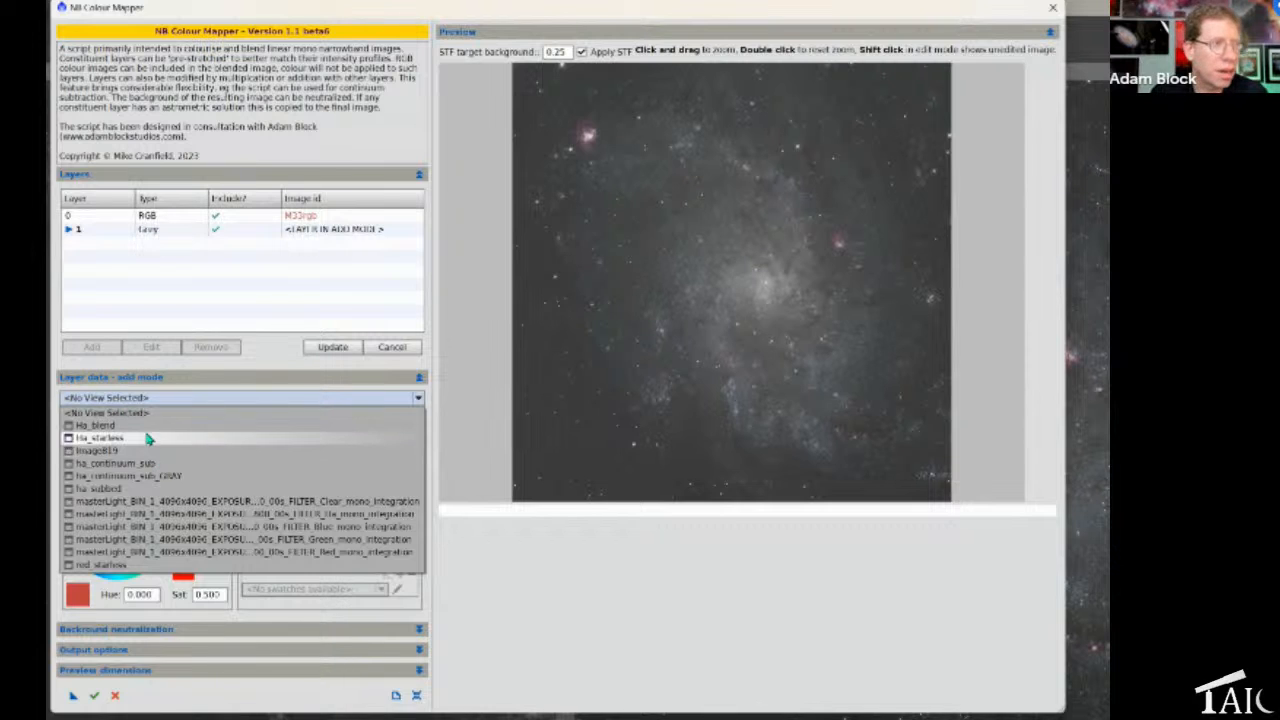
click(150, 488)
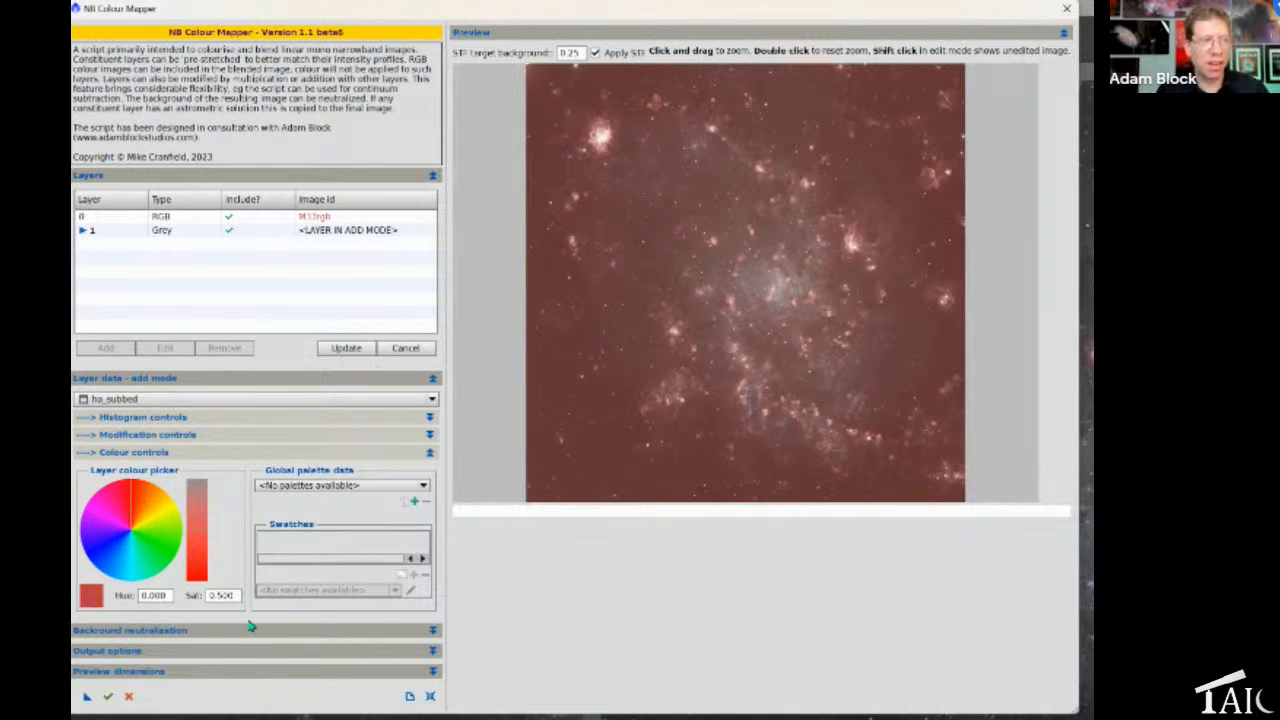
Colour the ha_subbed layer red with a hue of 357.8 and a saturation of 0.4
double_click(150, 595)
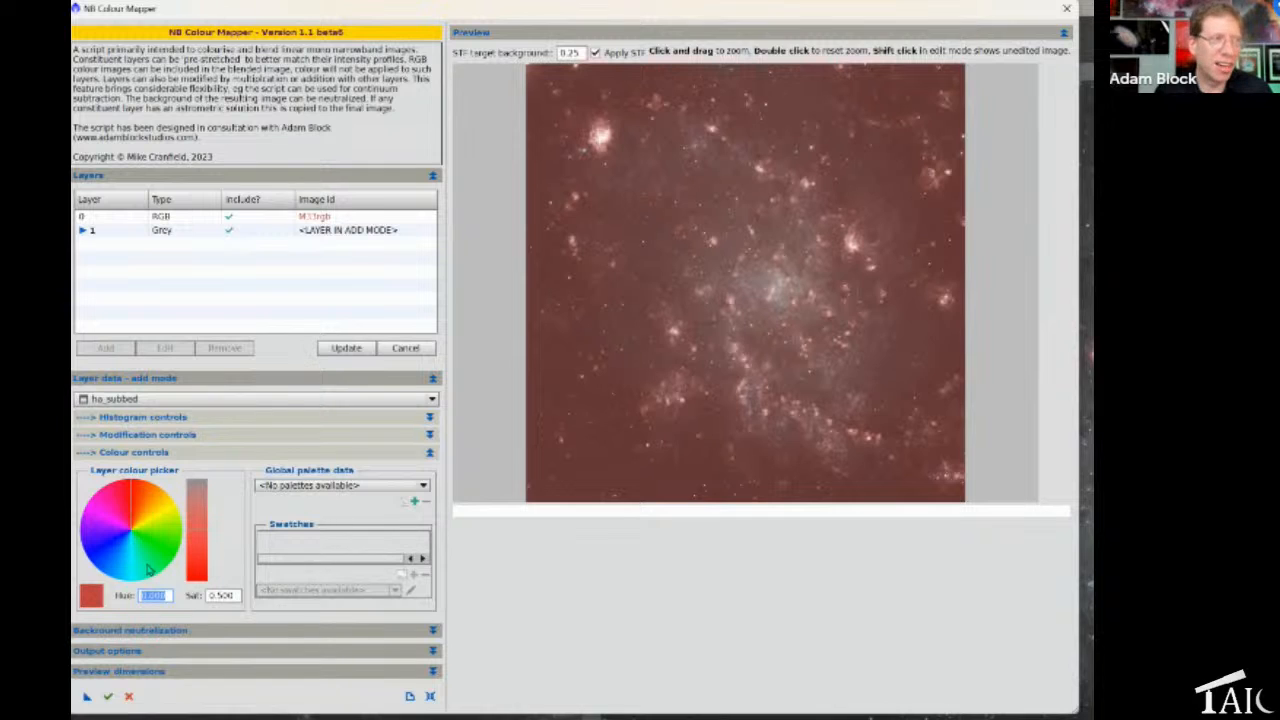
click(131, 488)
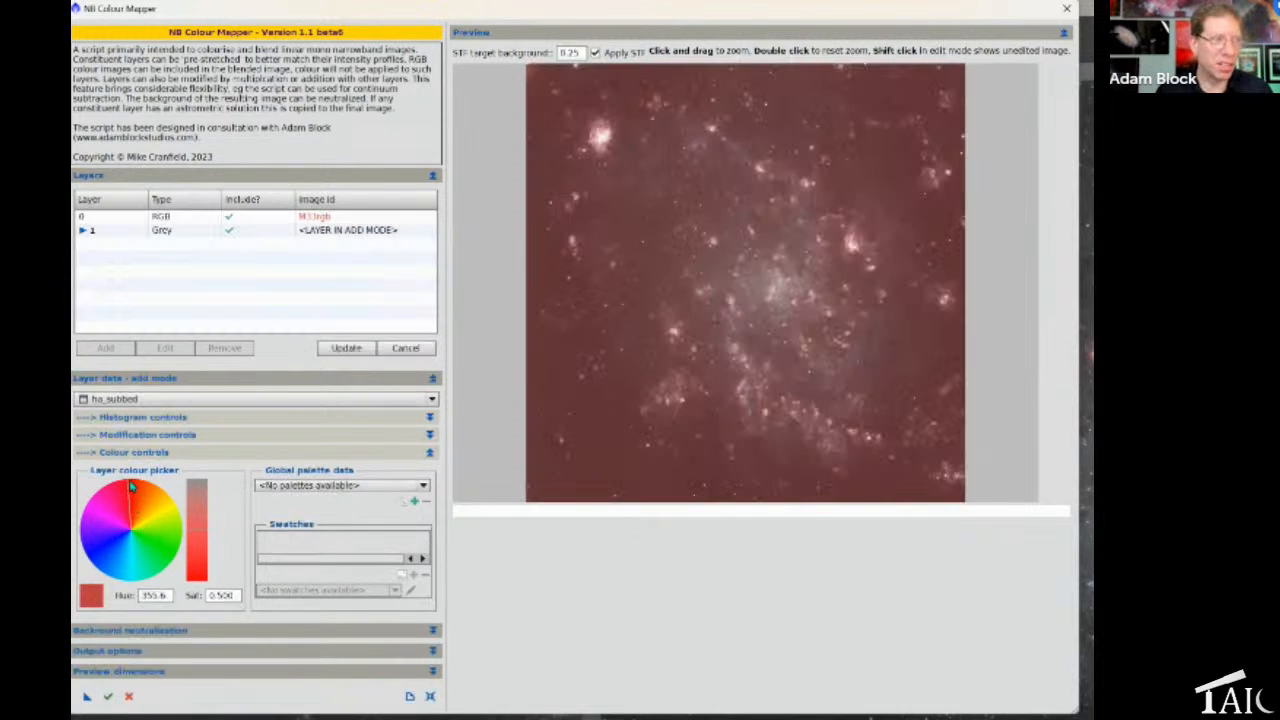
click(131, 488)
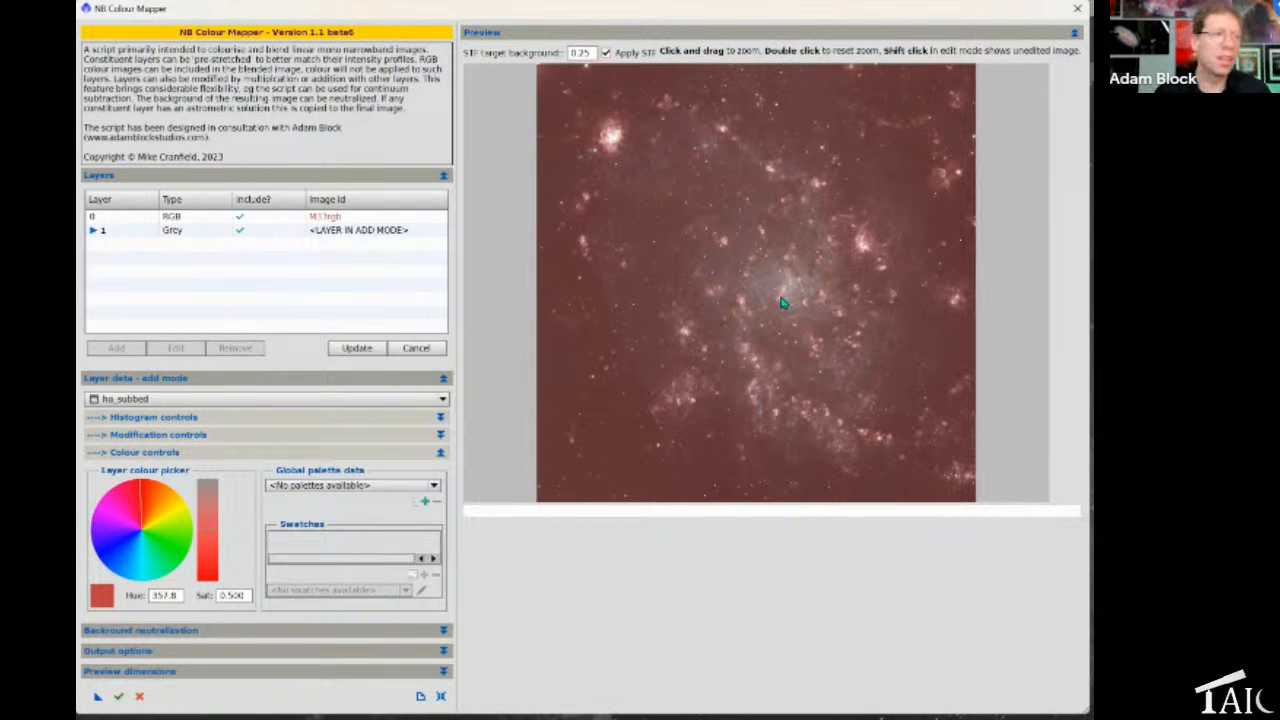
drag(248, 596, 213, 597)
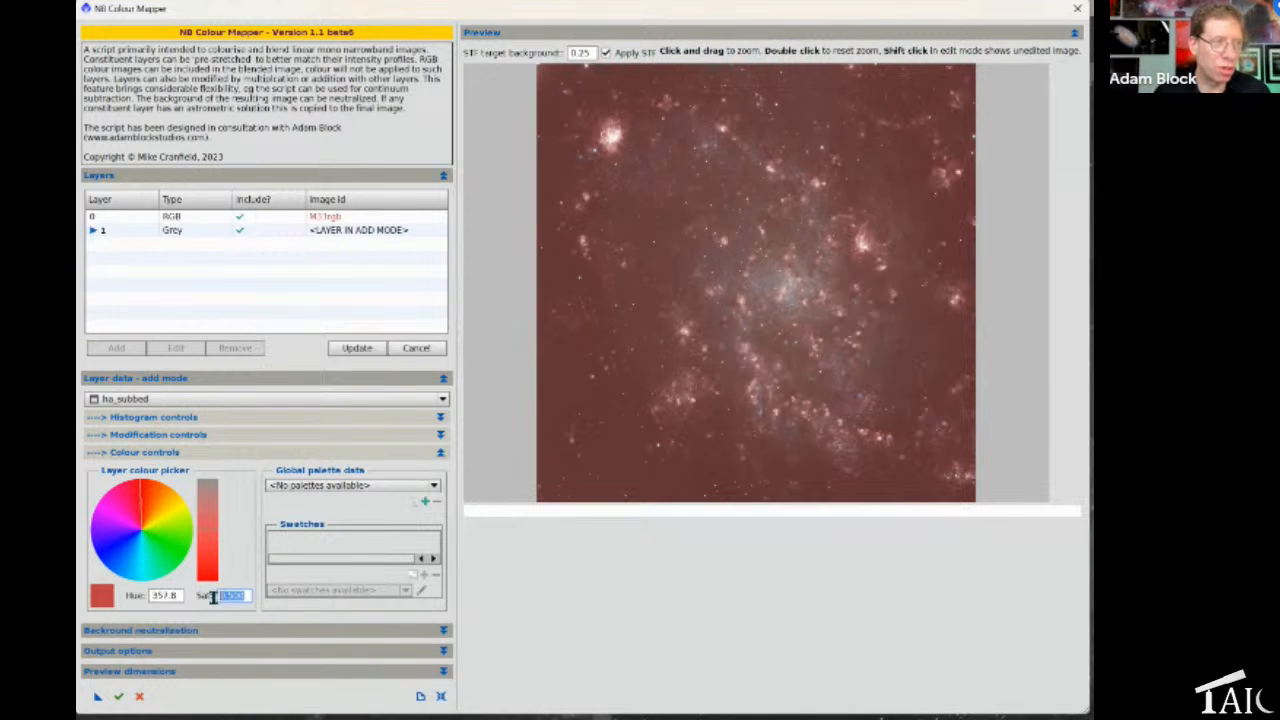
text(.4)
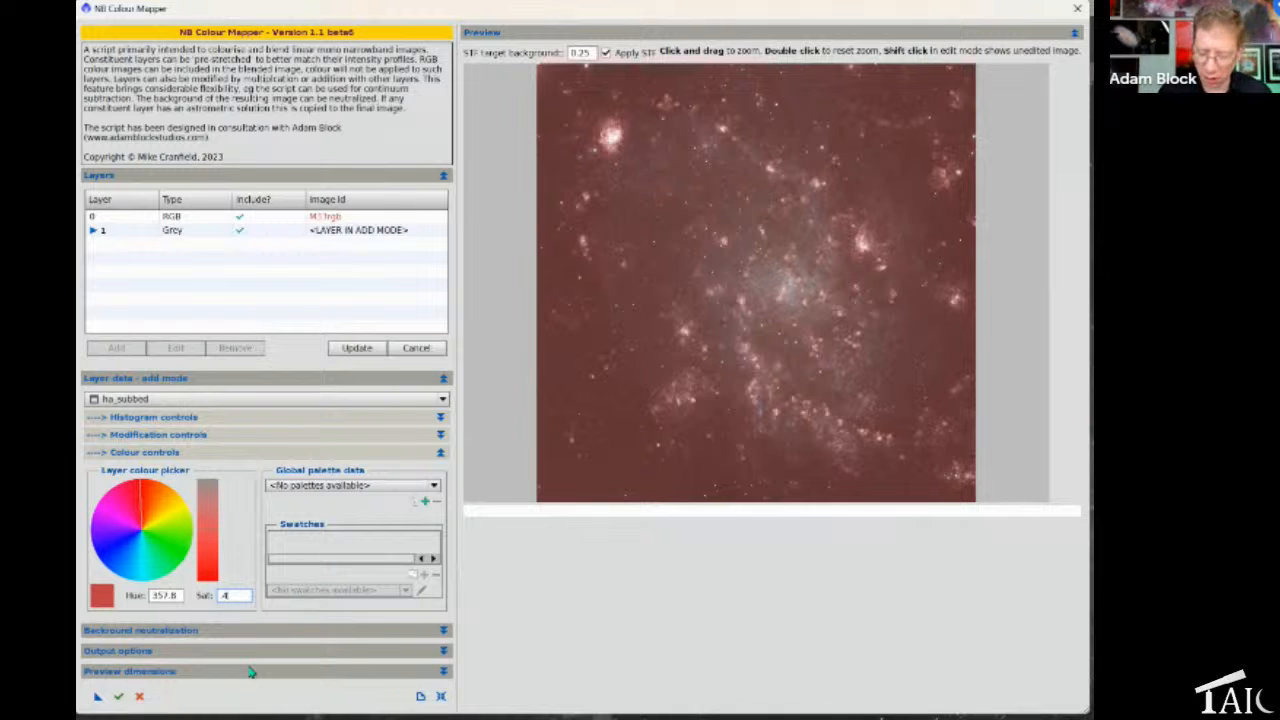
key(Return)
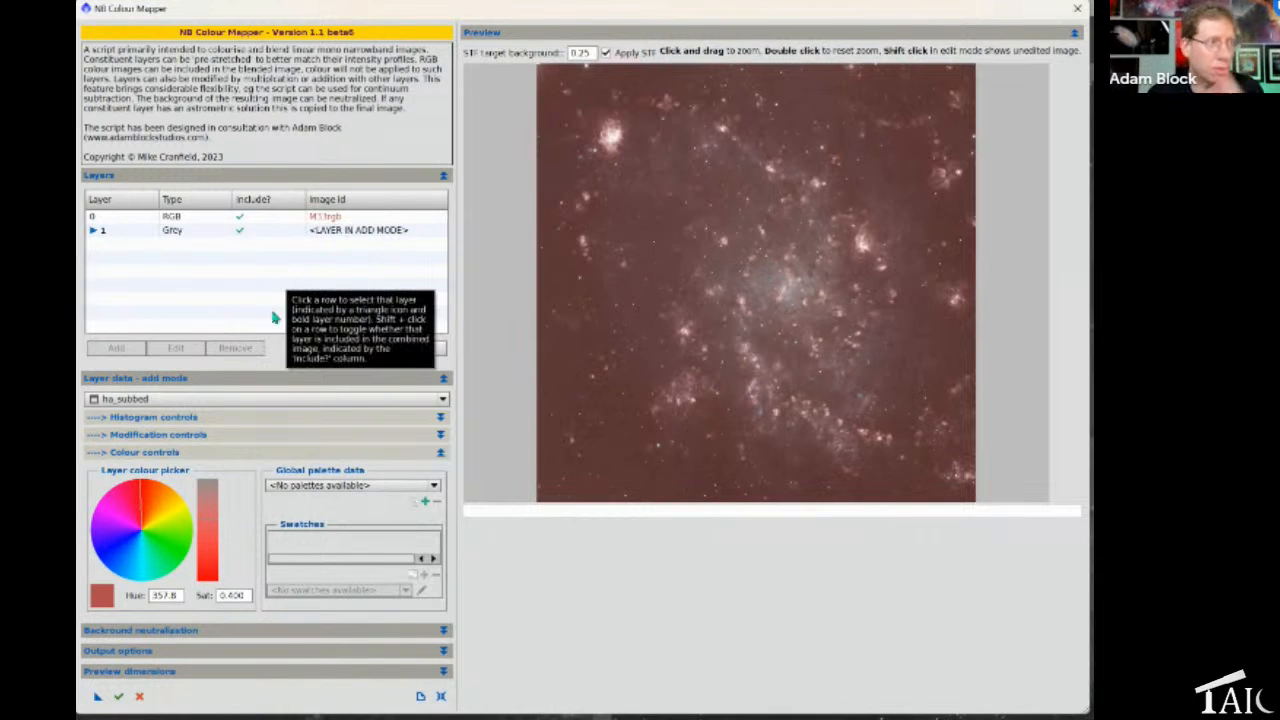
Show the ha_subbed layer's histogram controls and apply background neutralization based on a small dark sky region near the image's lower-left corner
click(173, 420)
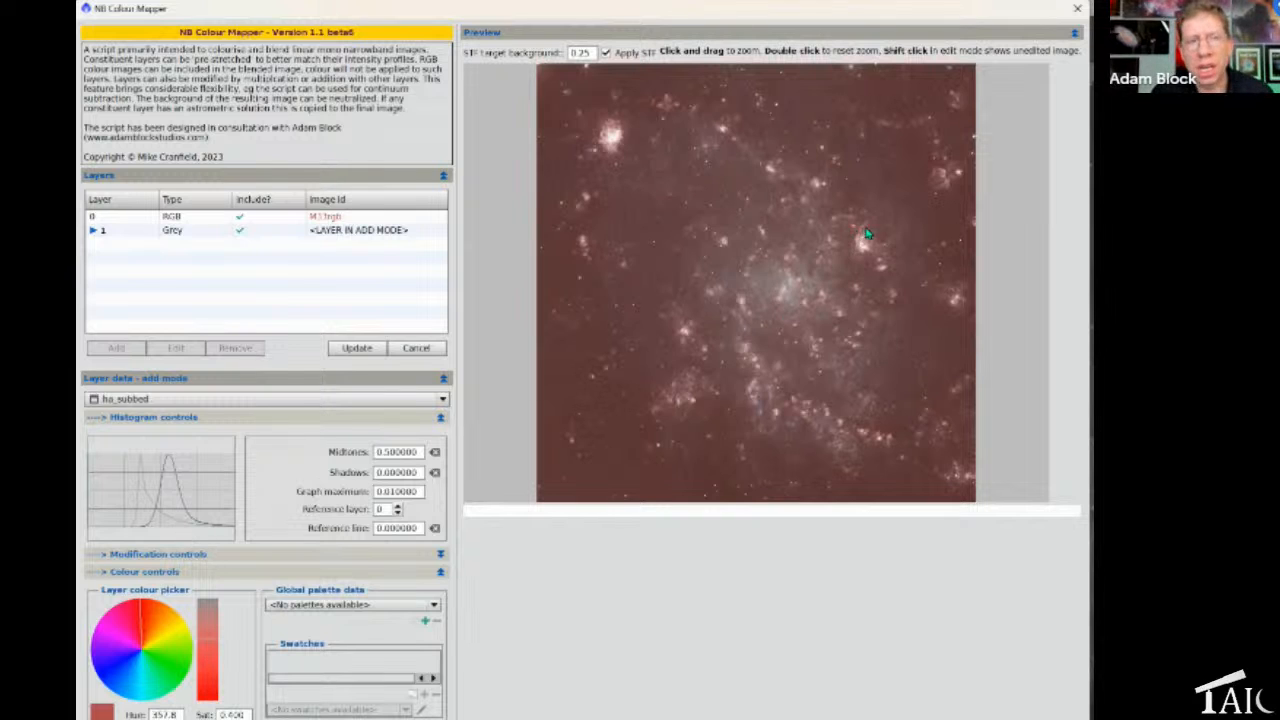
drag(831, 179, 928, 305)
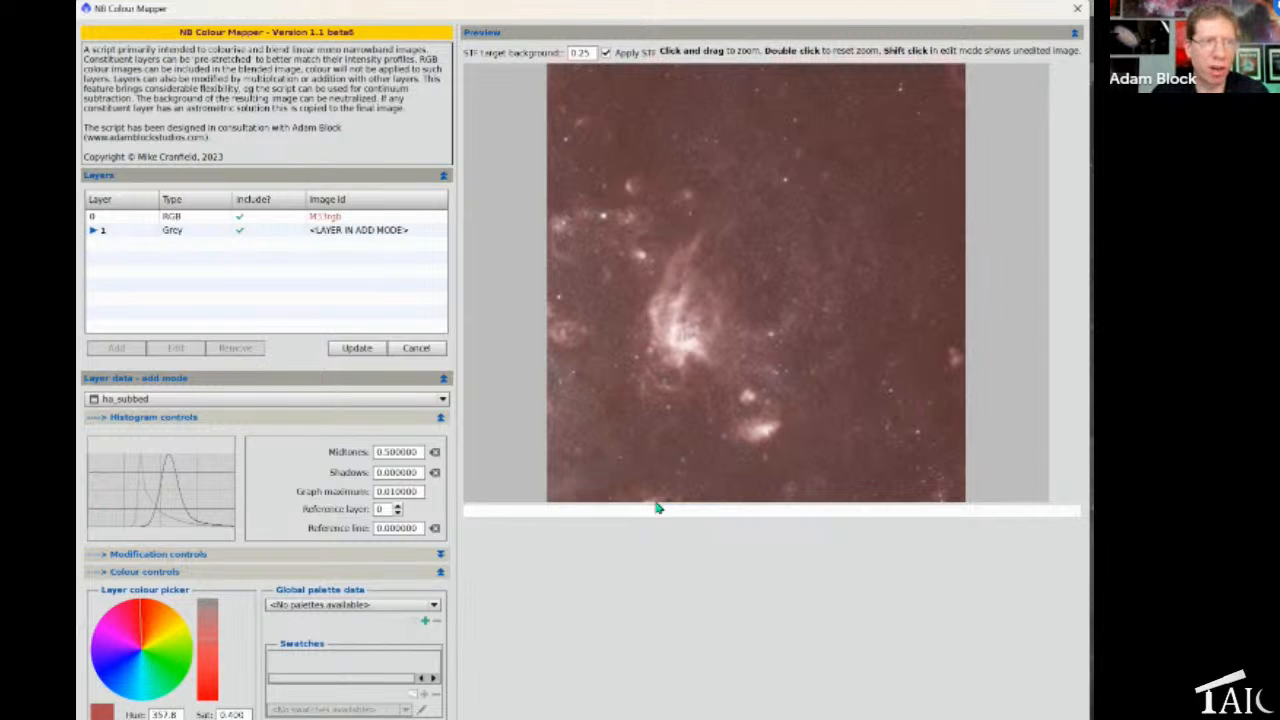
double_click(766, 357)
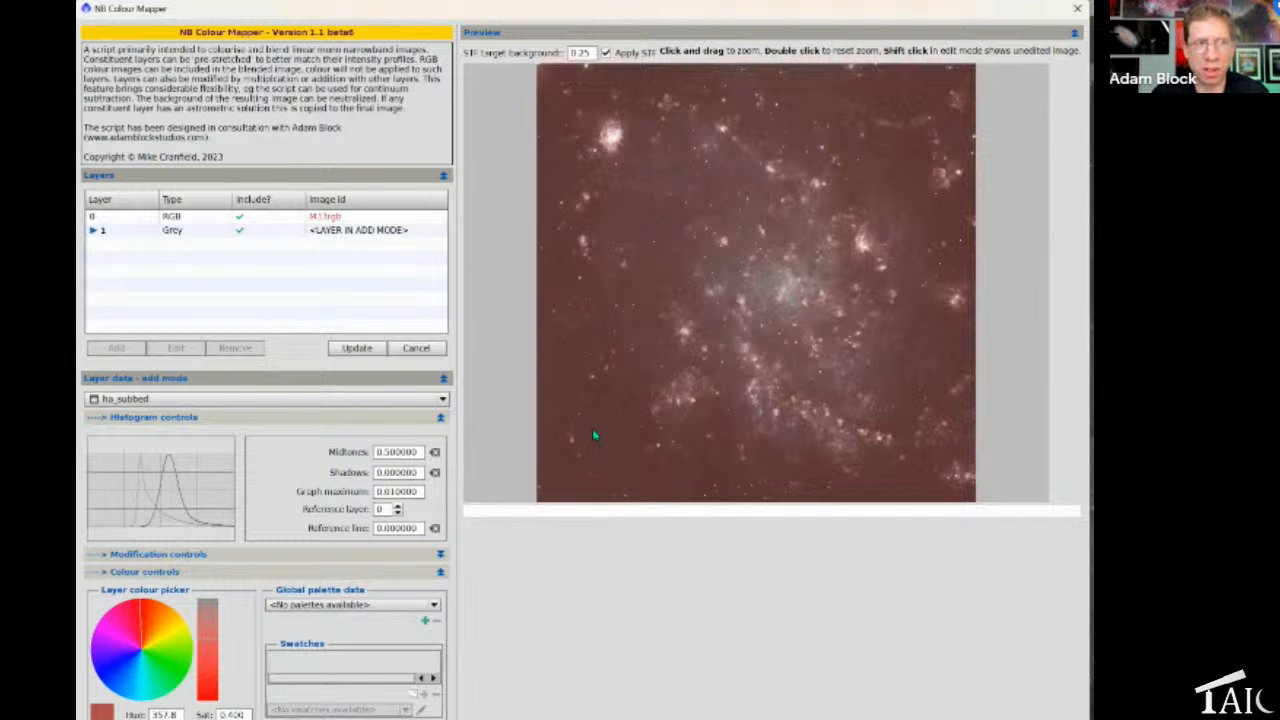
drag(593, 432, 624, 470)
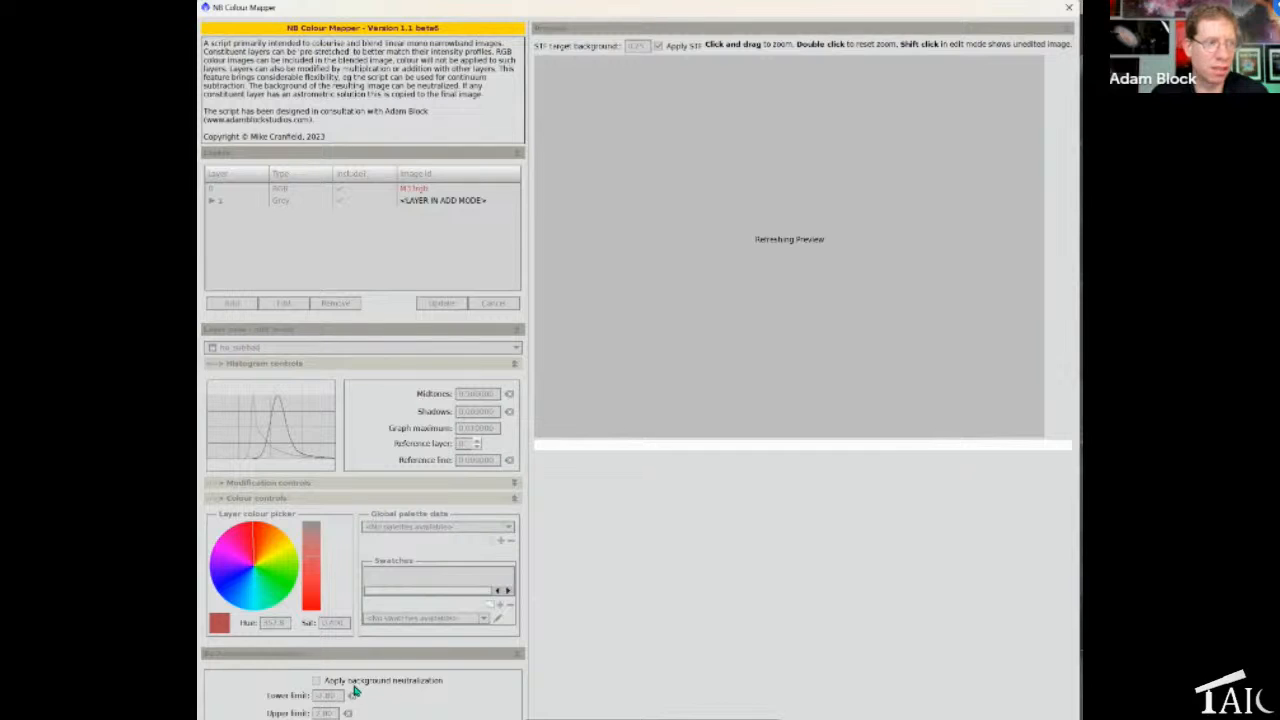
click(317, 681)
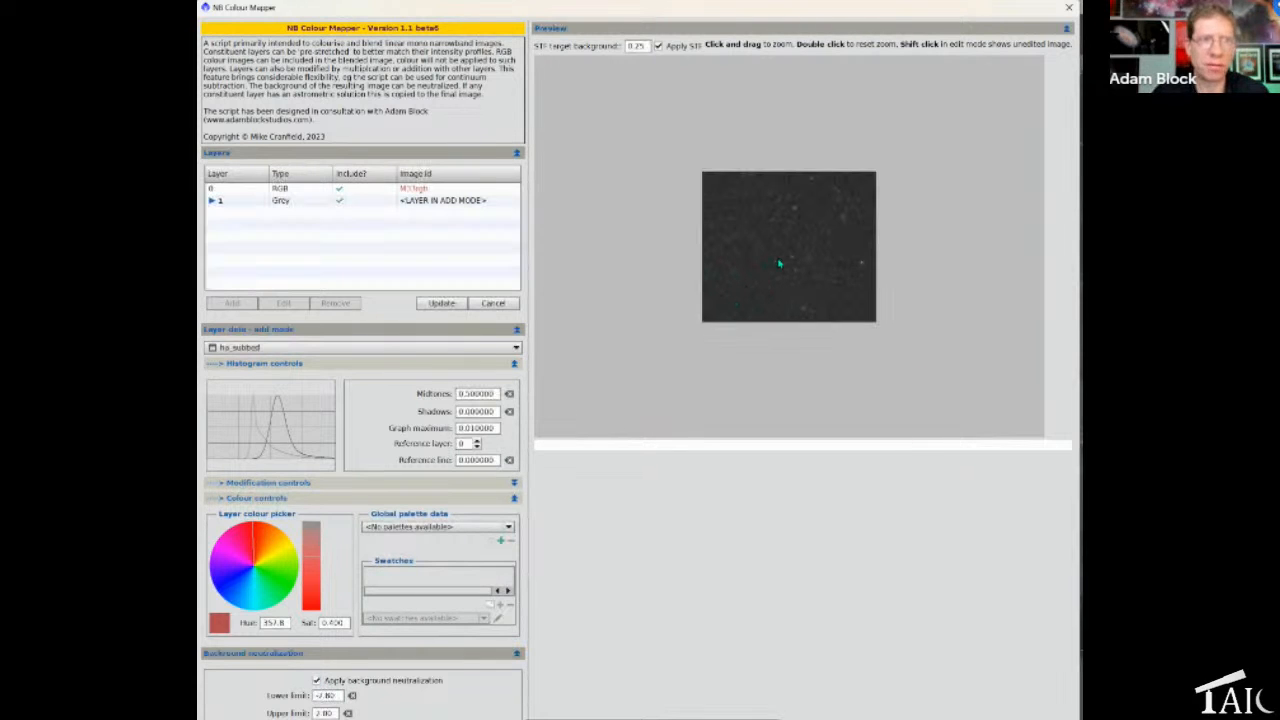
double_click(780, 264)
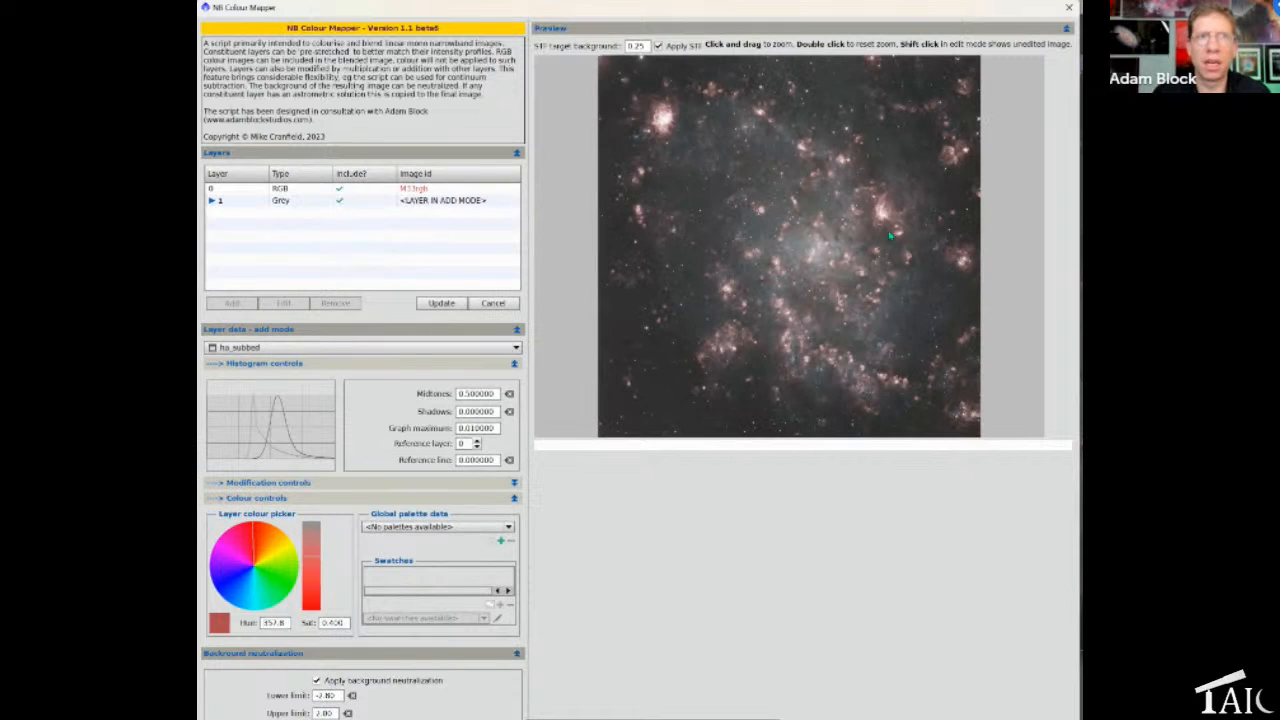
Set the ha_subbed layer's midtones to 0.65 while previewing the bright nebula in the galaxy's upper-right arm
drag(860, 170, 946, 260)
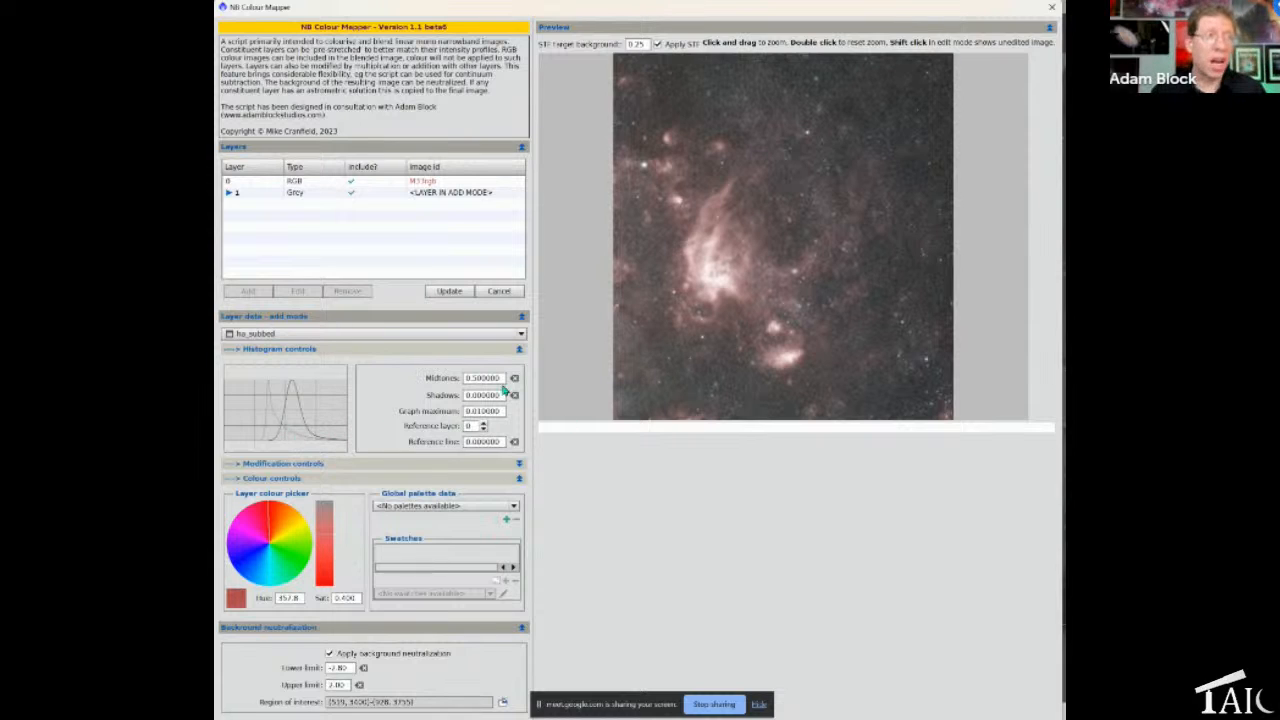
drag(501, 379, 463, 381)
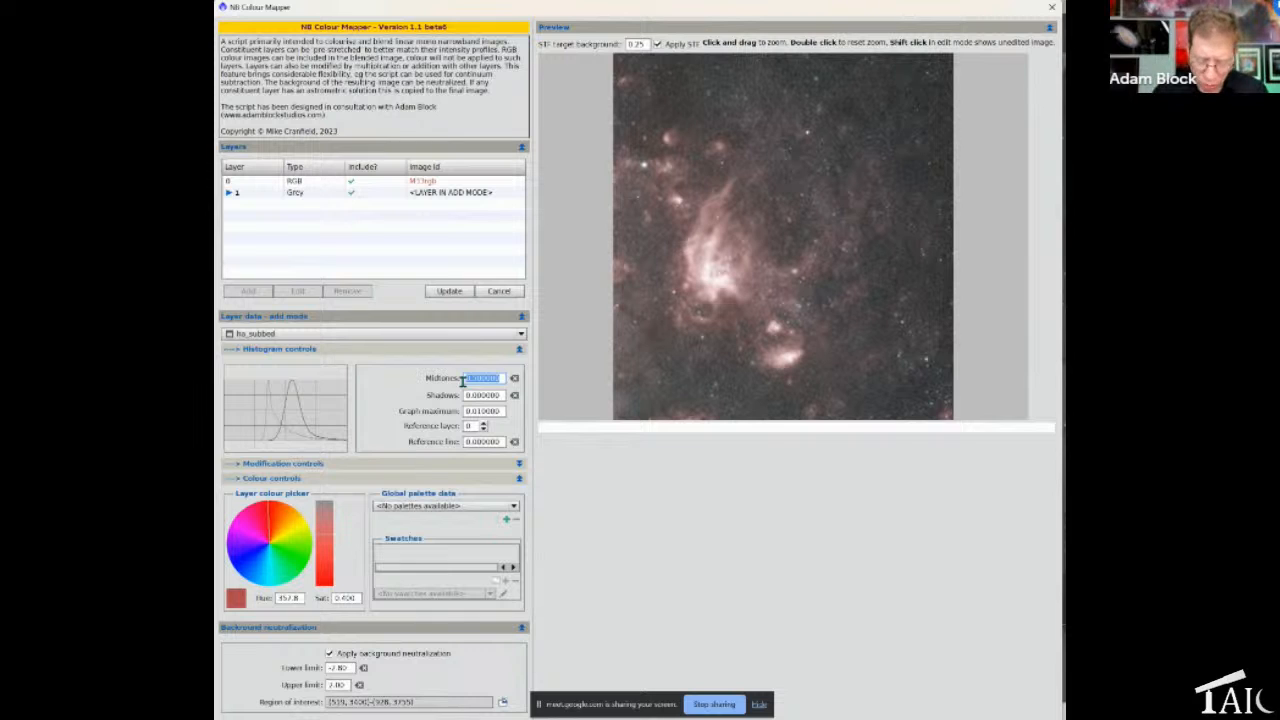
text(.60)
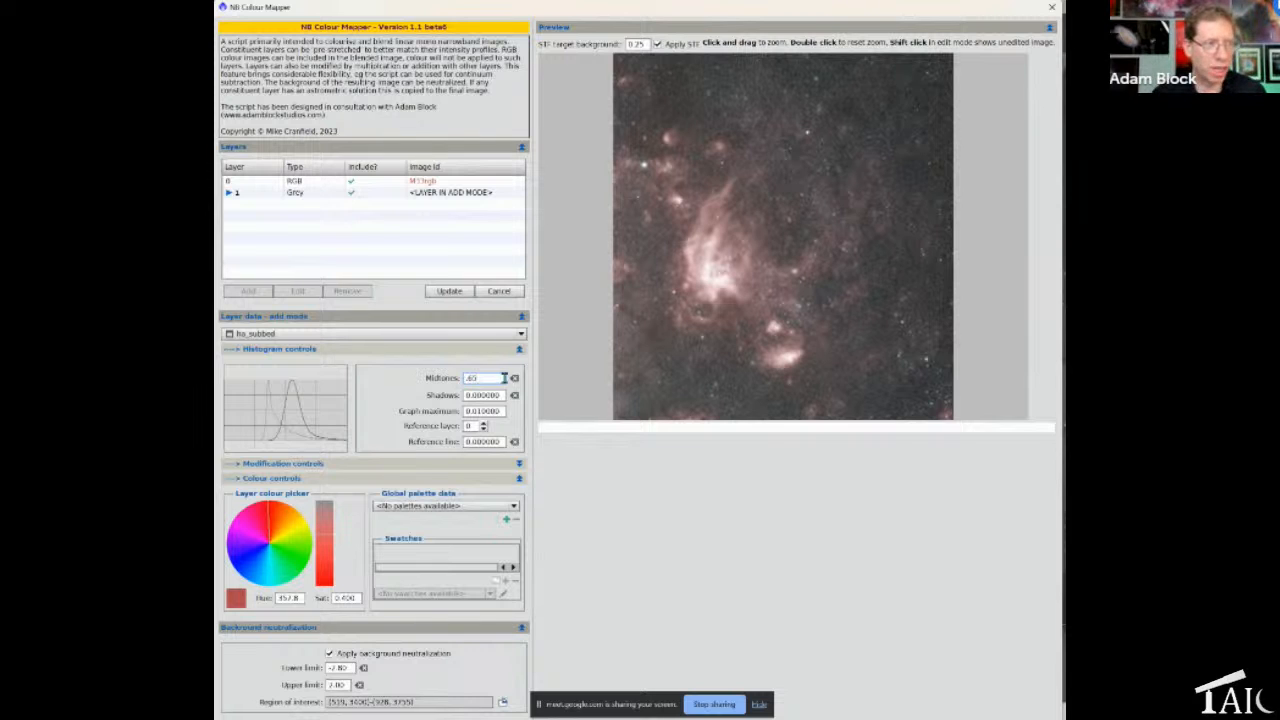
key(Return)
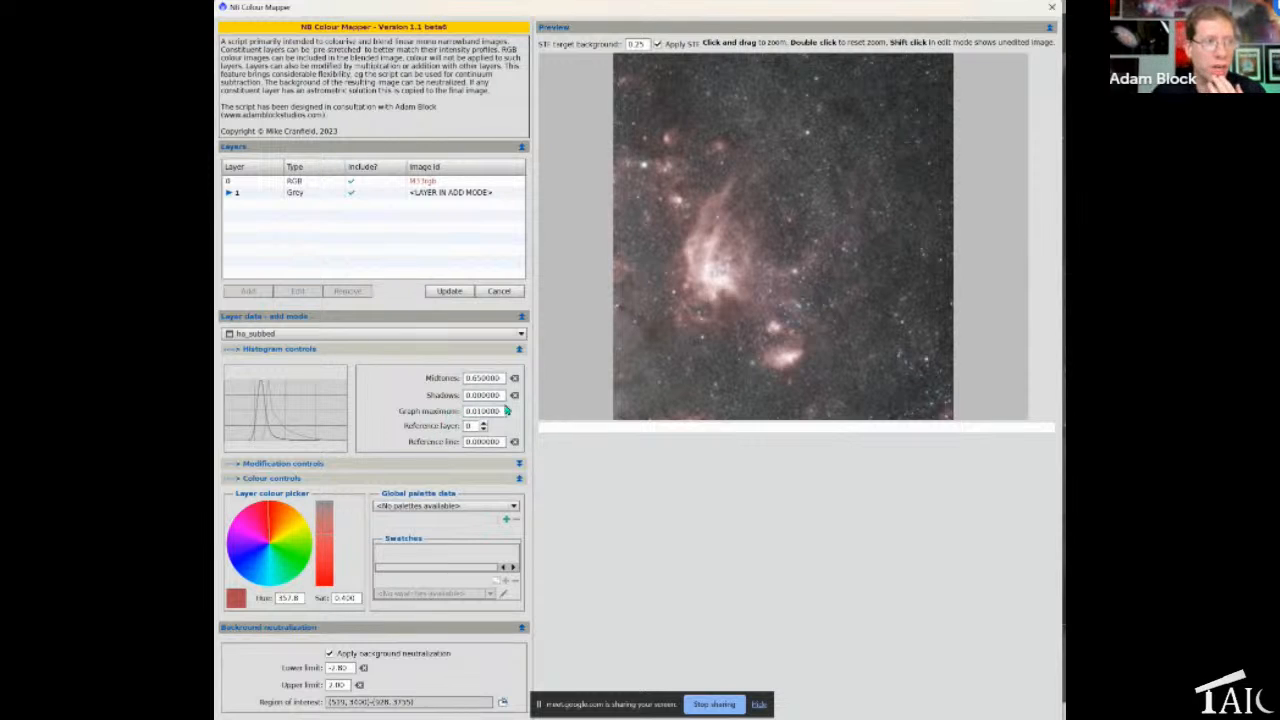
Set the ha_subbed layer's shadows to 0.003 and return the preview to the whole galaxy
drag(502, 398, 455, 399)
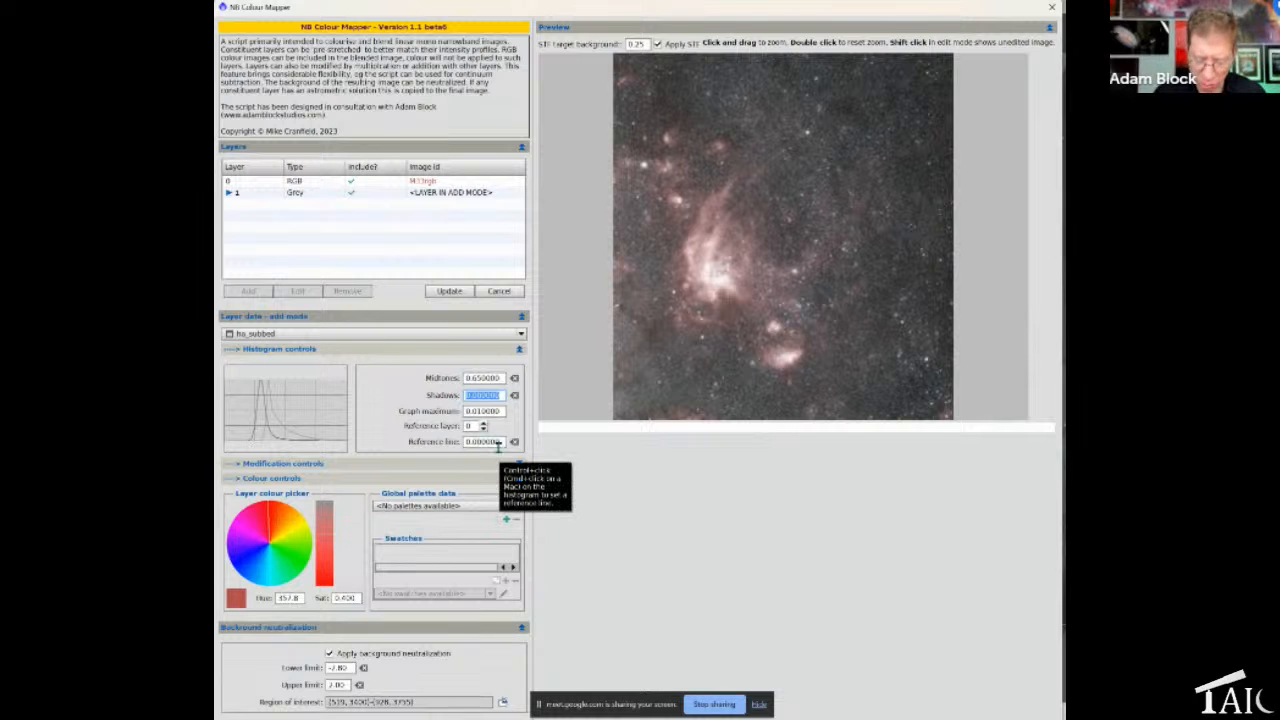
text(.003)
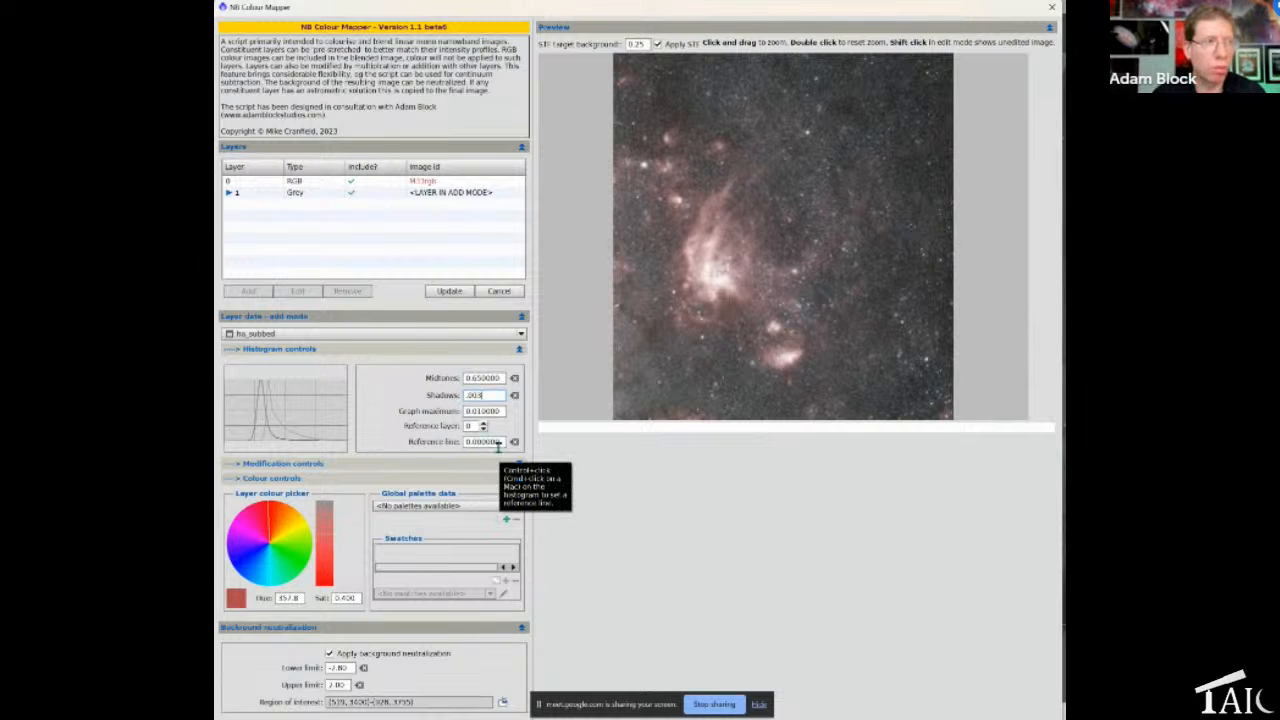
key(Return)
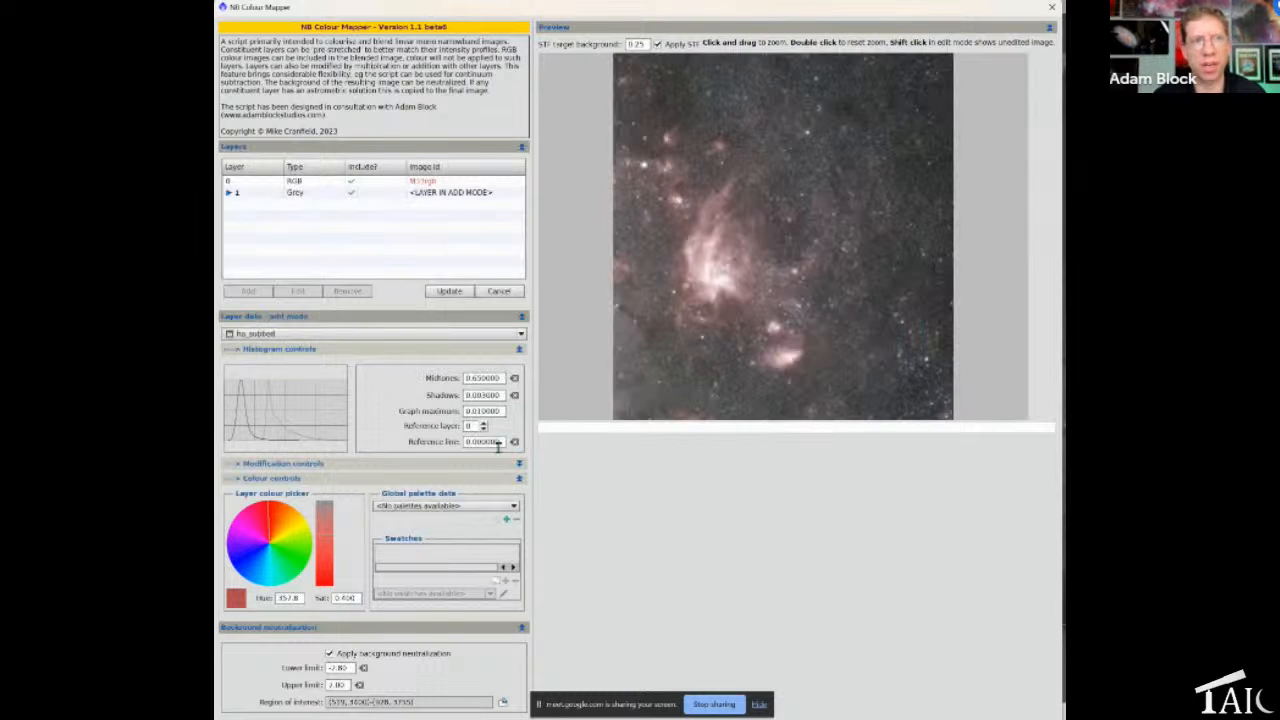
click(731, 329)
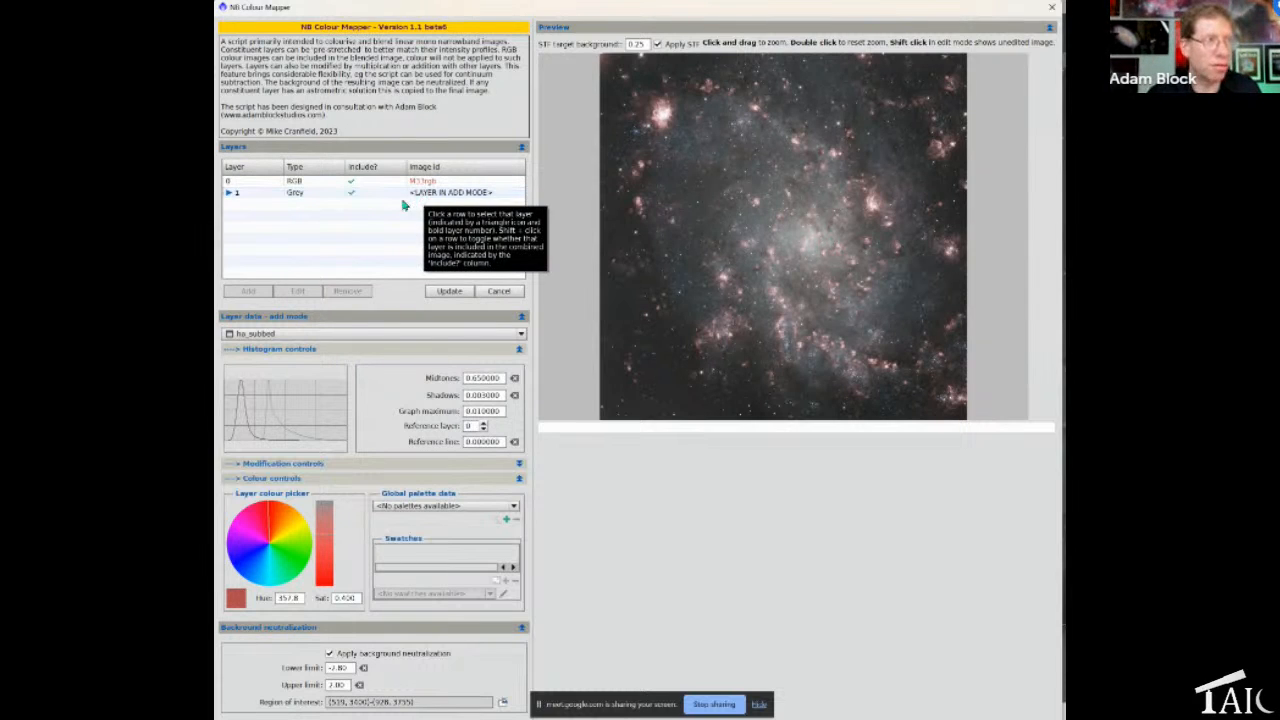
Commit the ha_subbed layer to the blend and compare the preview with the layer excluded and included again
click(449, 291)
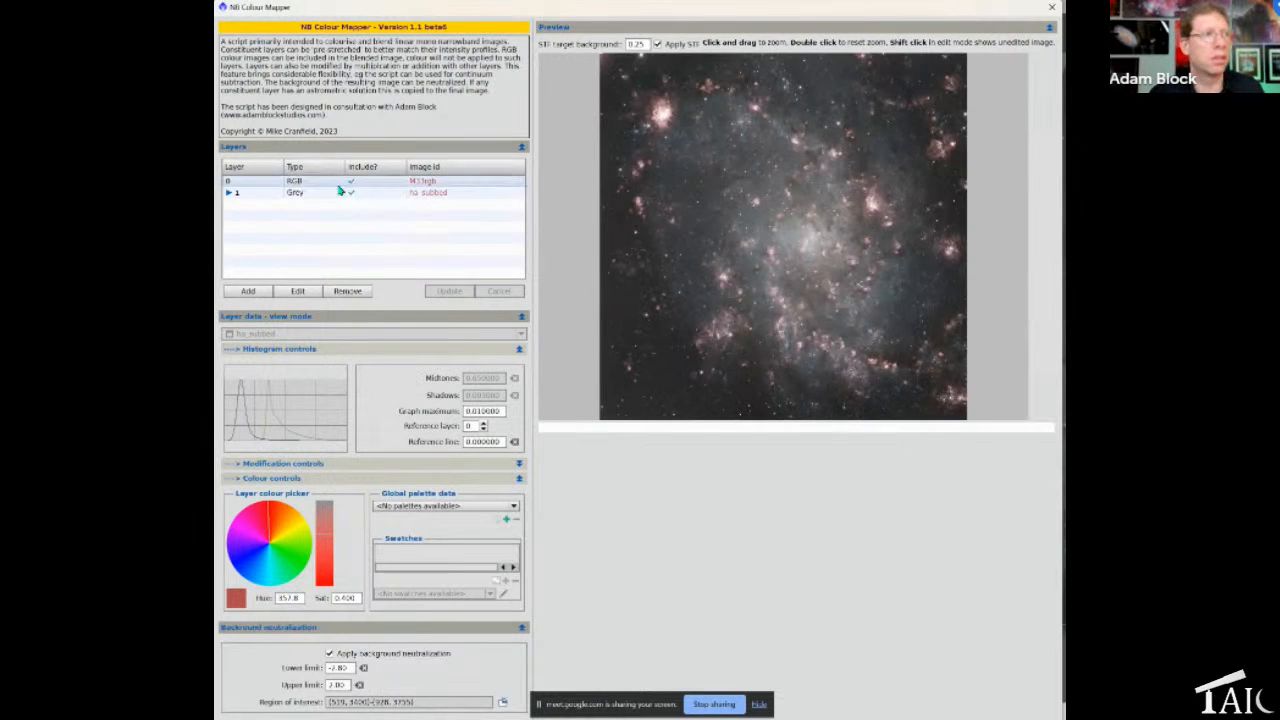
click(373, 196)
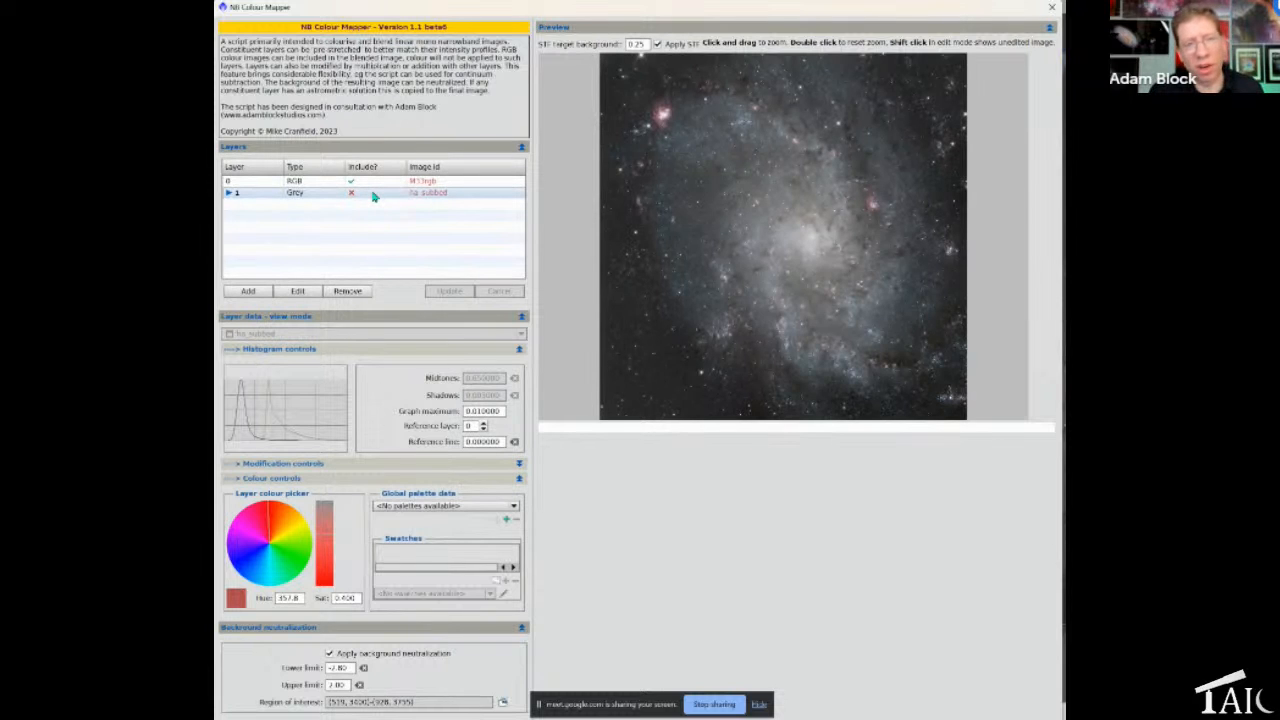
click(373, 196)
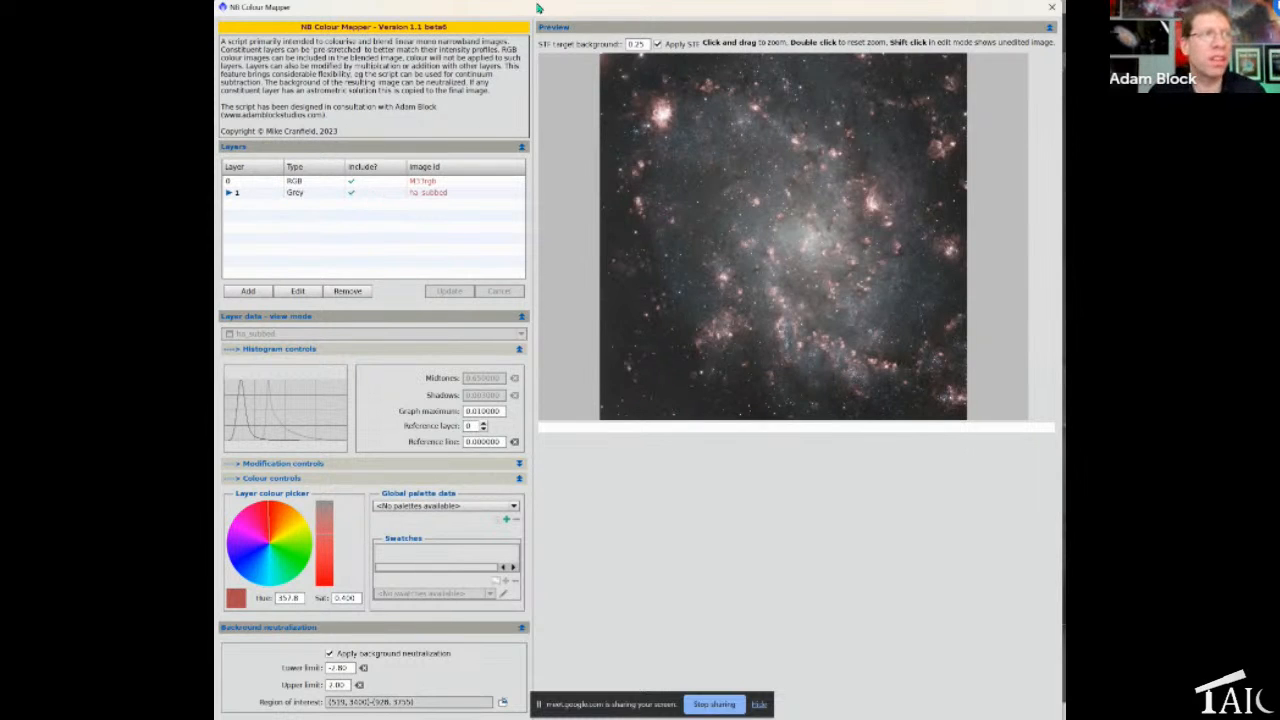
Generate the combined image from both layers, auto-stretch its display and inspect the bright red nebula near its upper-left corner
drag(540, 7, 527, 0)
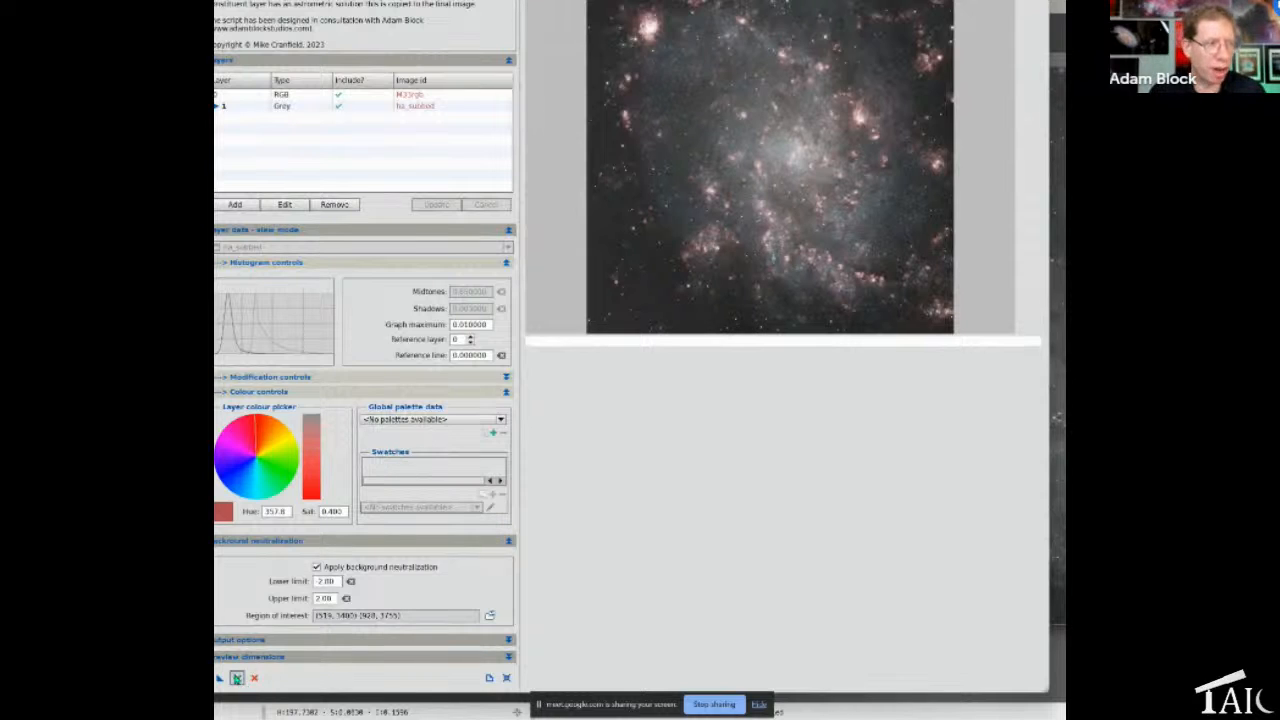
click(237, 678)
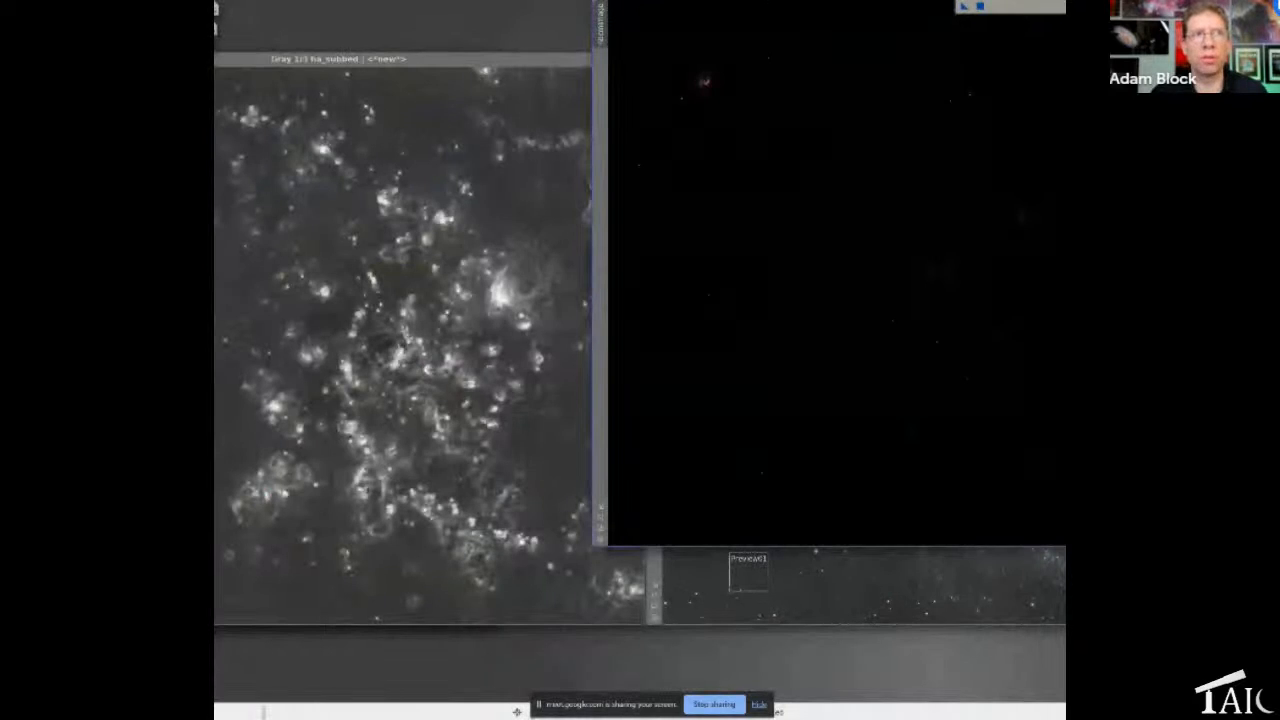
drag(850, 2, 511, 8)
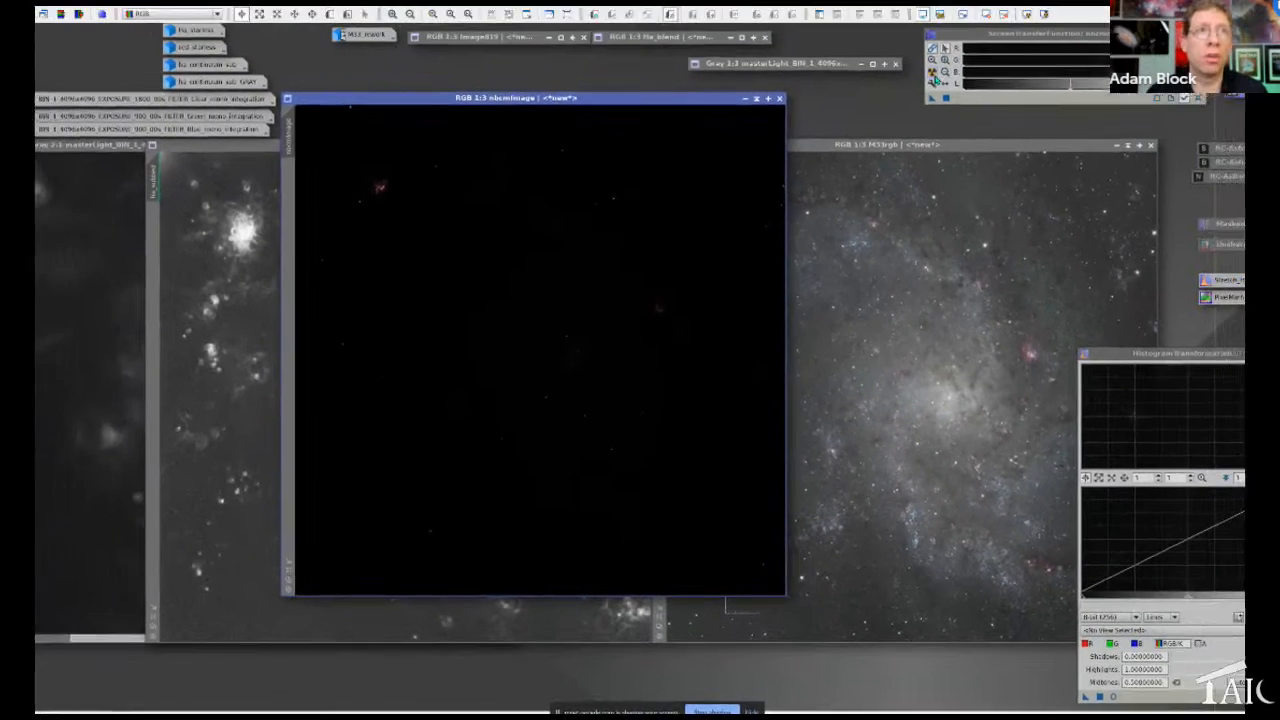
click(952, 14)
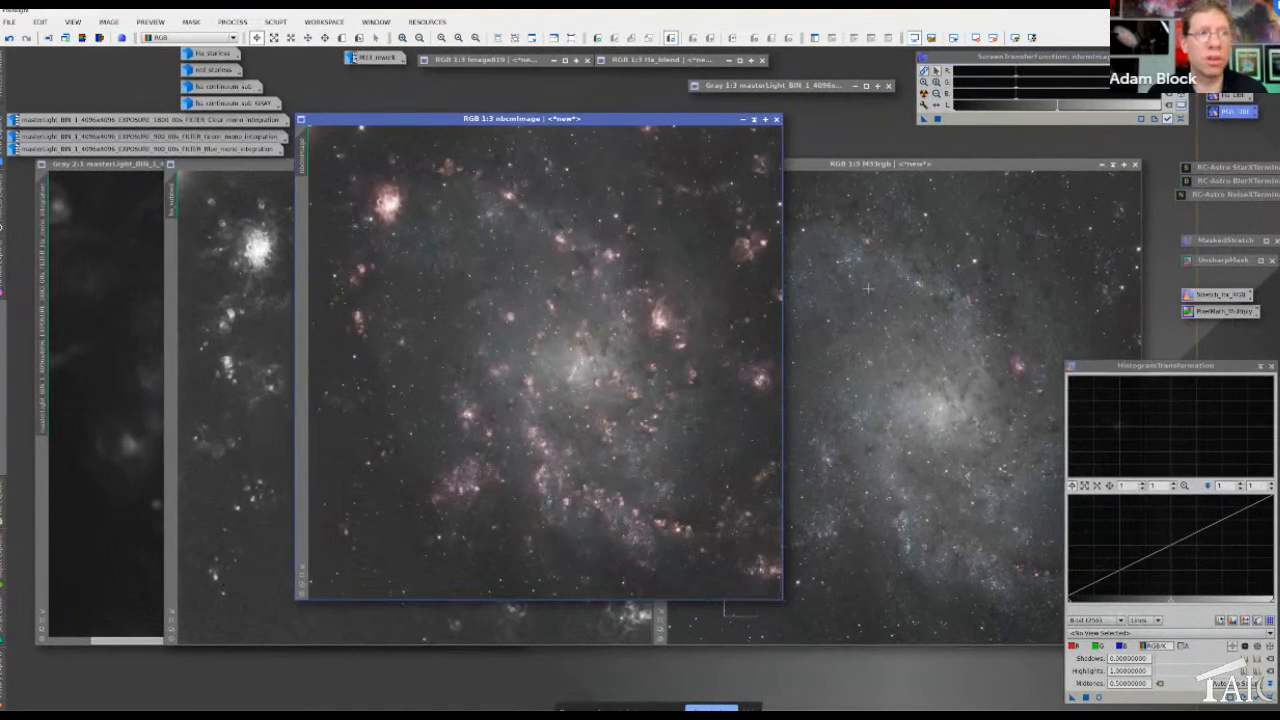
drag(542, 122, 547, 135)
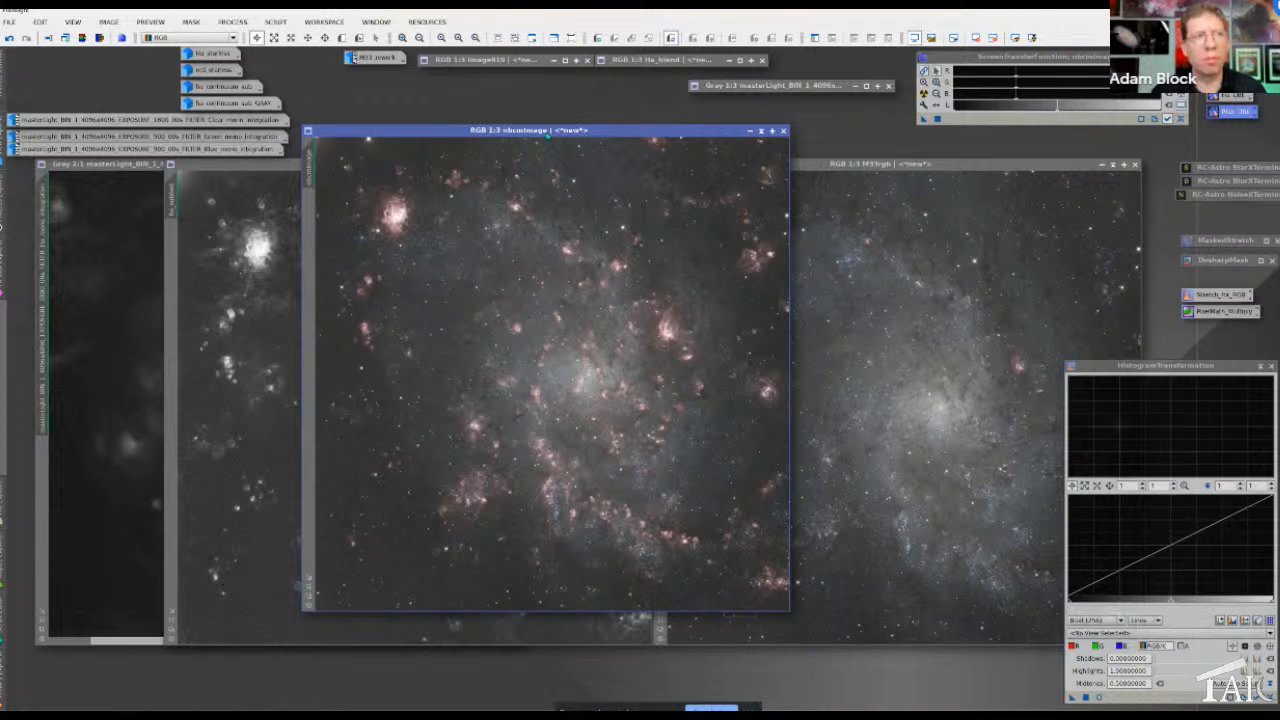
scroll(386, 206, up, 3)
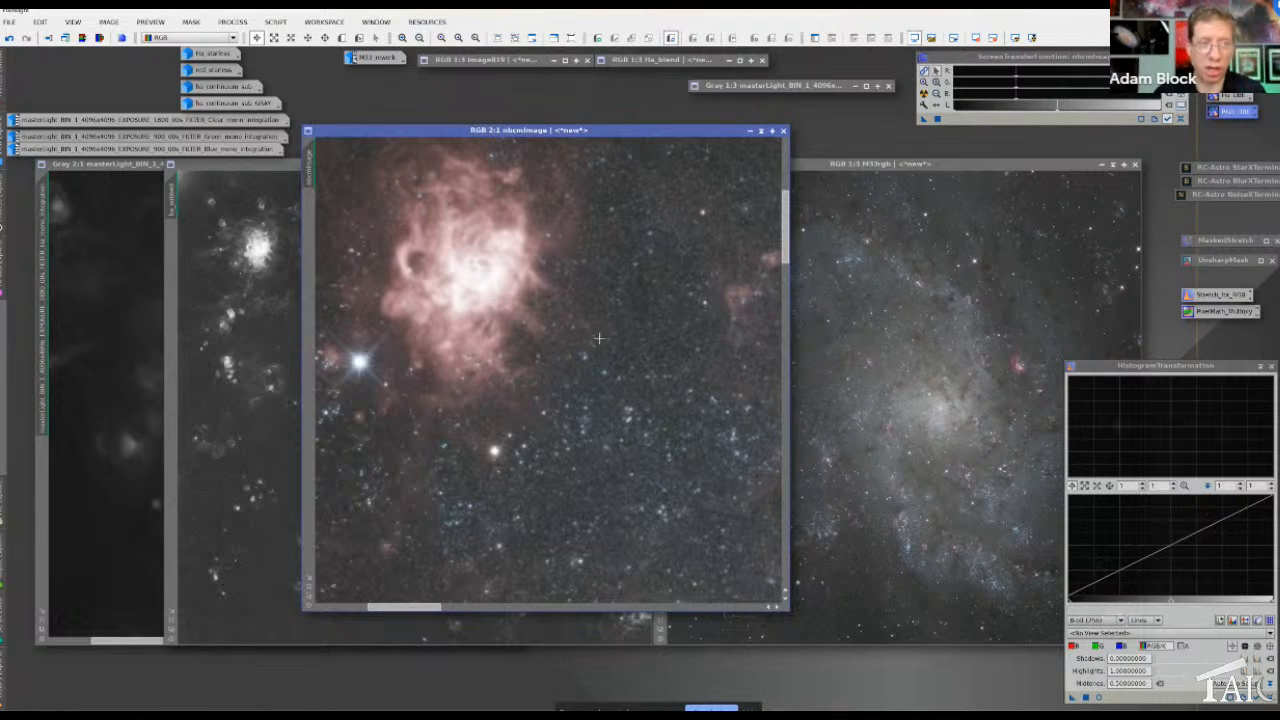
scroll(598, 338, down, 3)
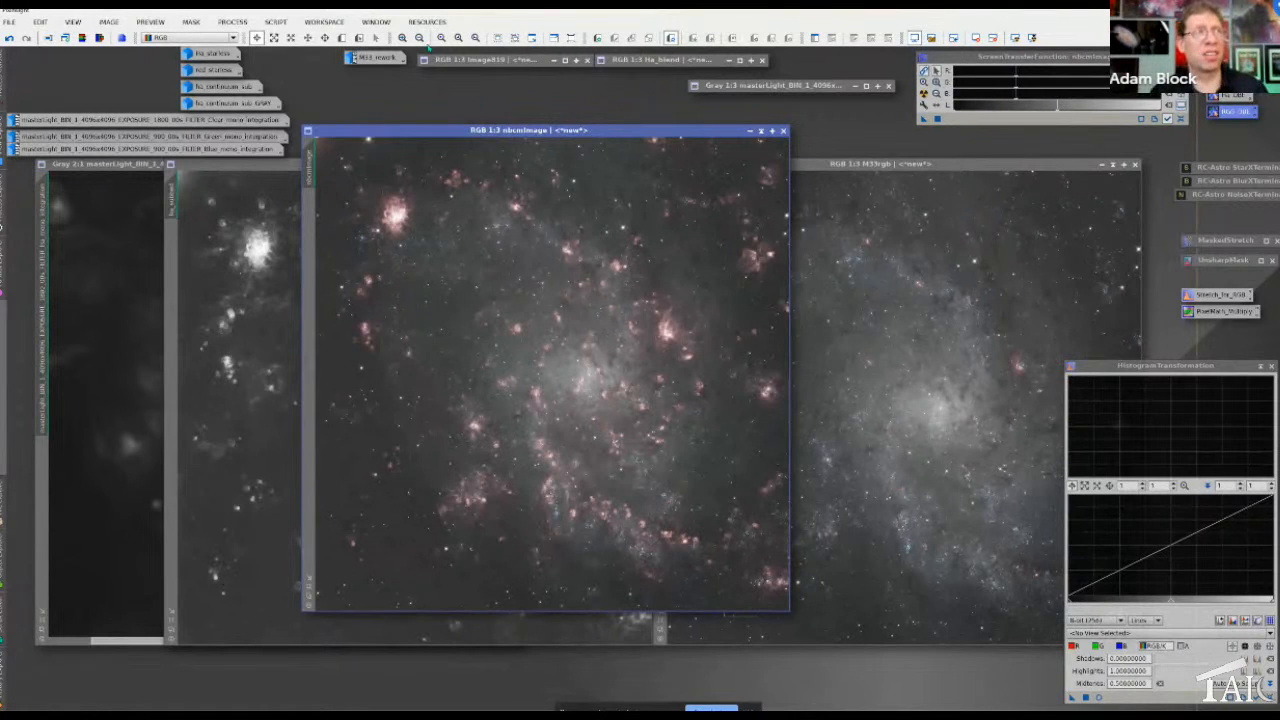
Apply MaskedStretch to nbcmImage with a target background of 0.3 and reset the image's screen stretch
click(240, 22)
mouse_move(263, 46)
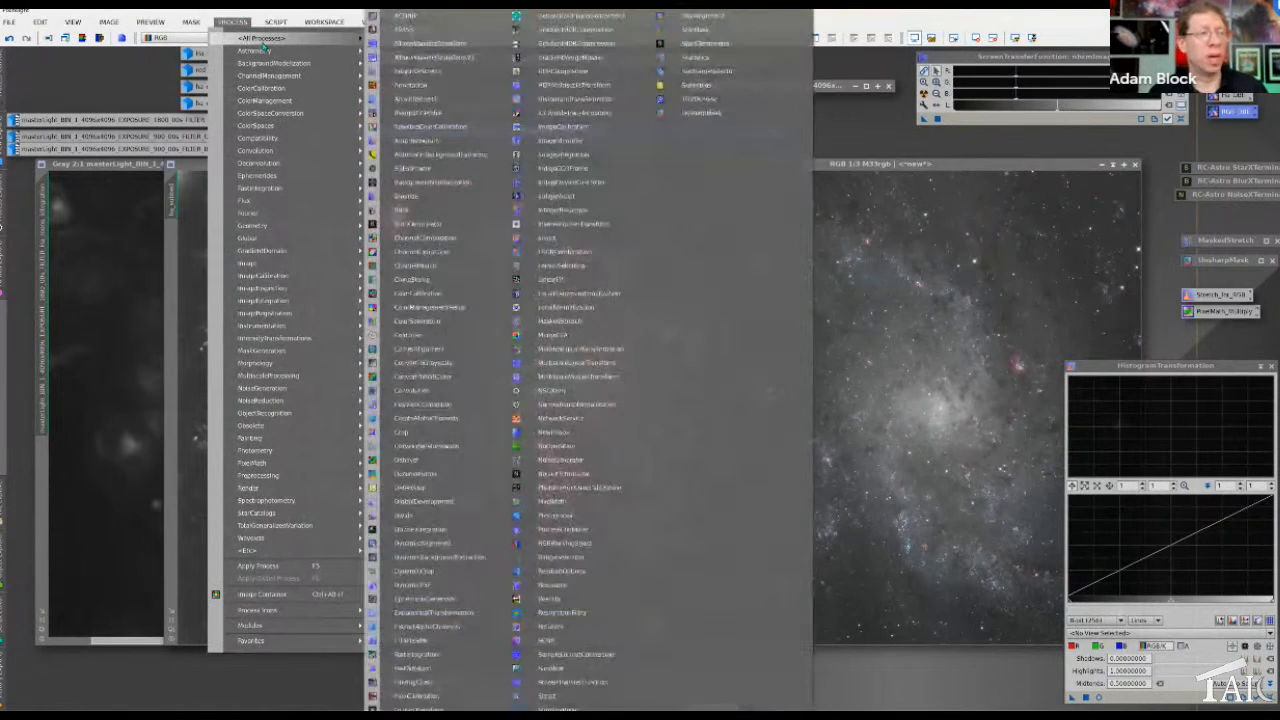
click(578, 323)
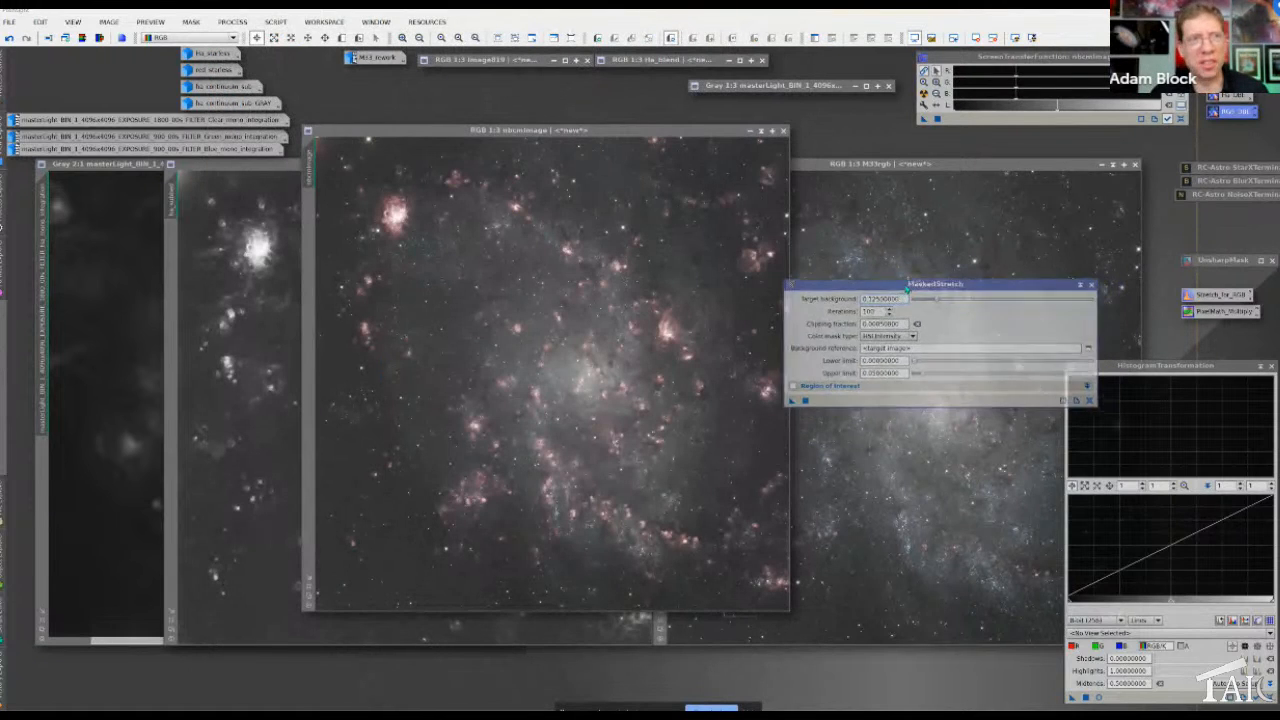
drag(907, 287, 897, 277)
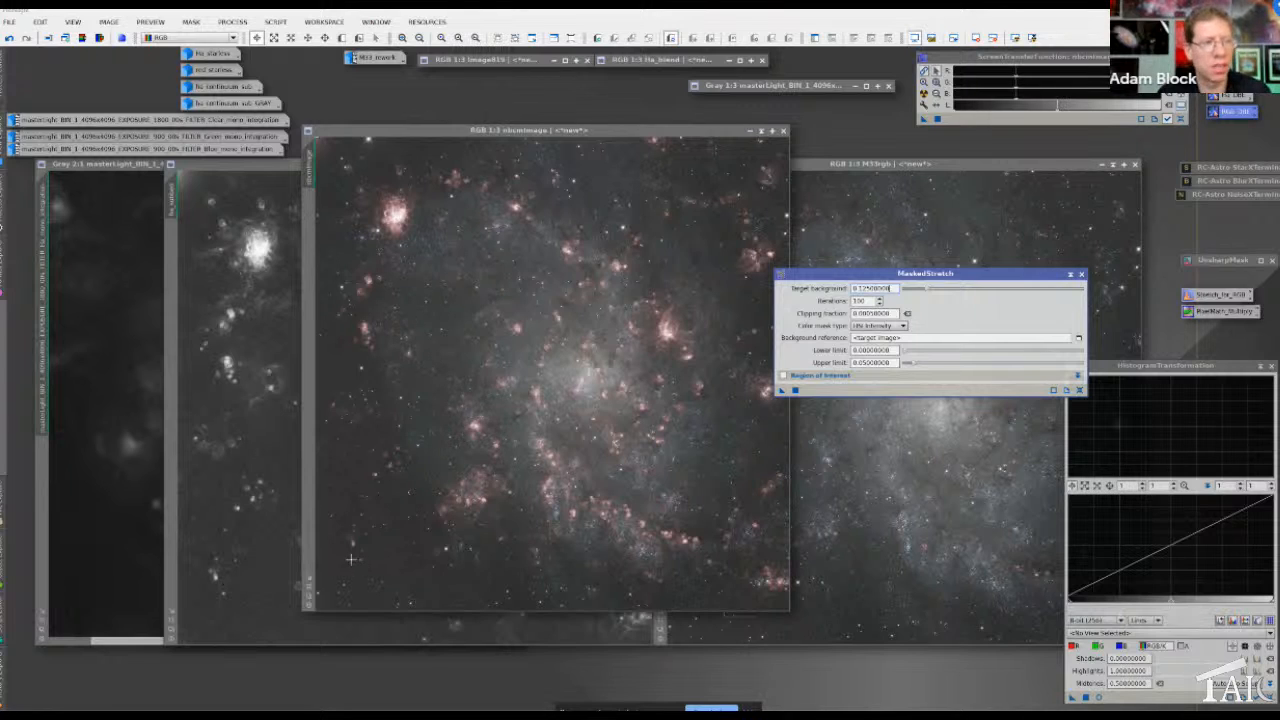
drag(895, 288, 850, 287)
text(5)
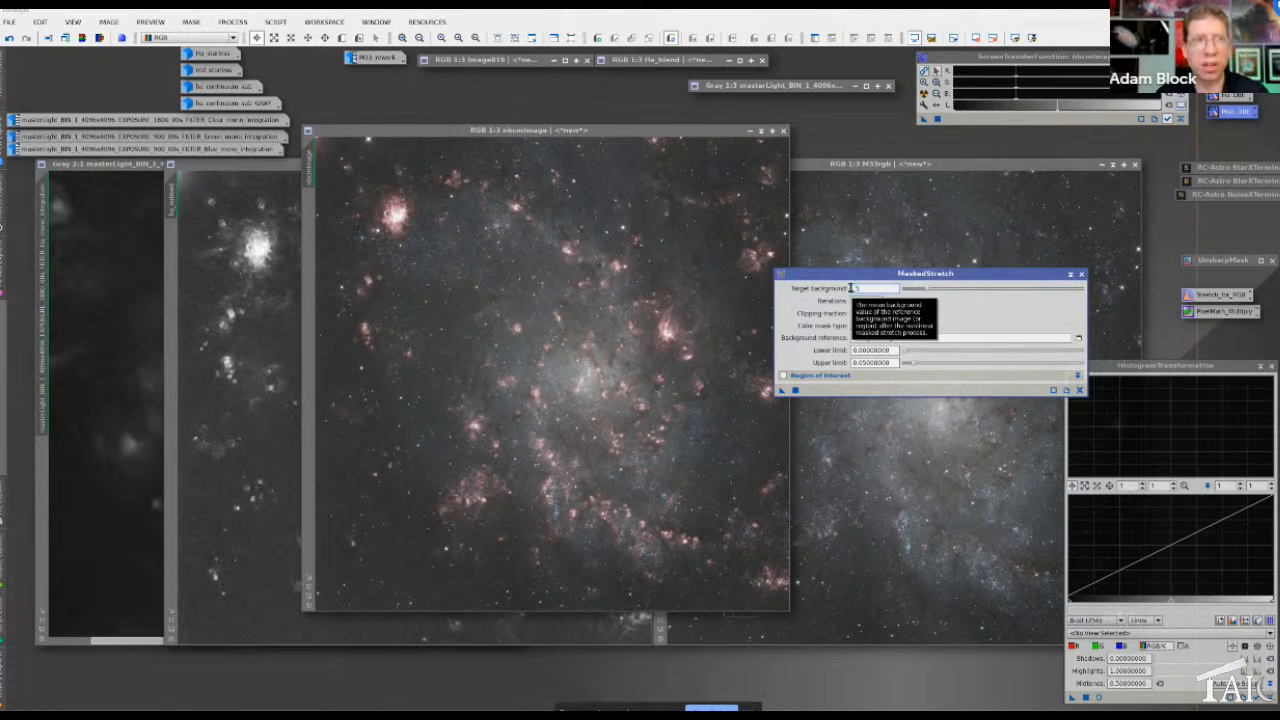
drag(776, 392, 692, 396)
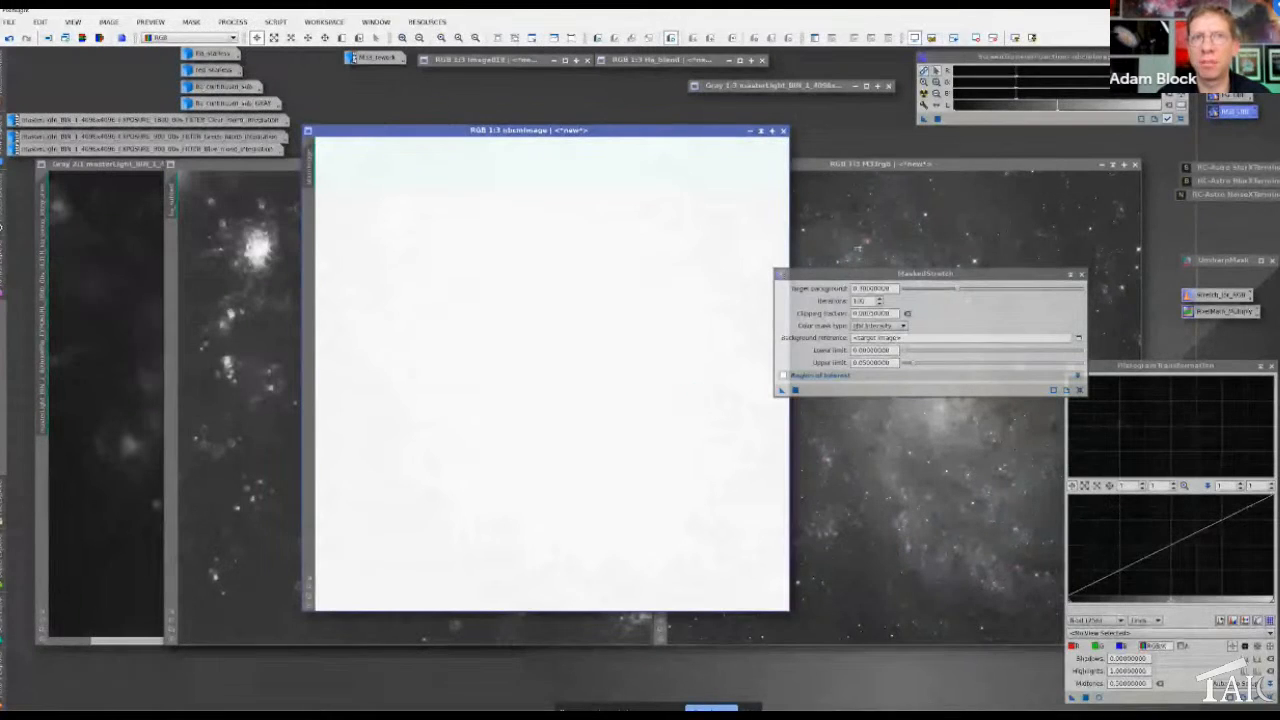
click(1070, 274)
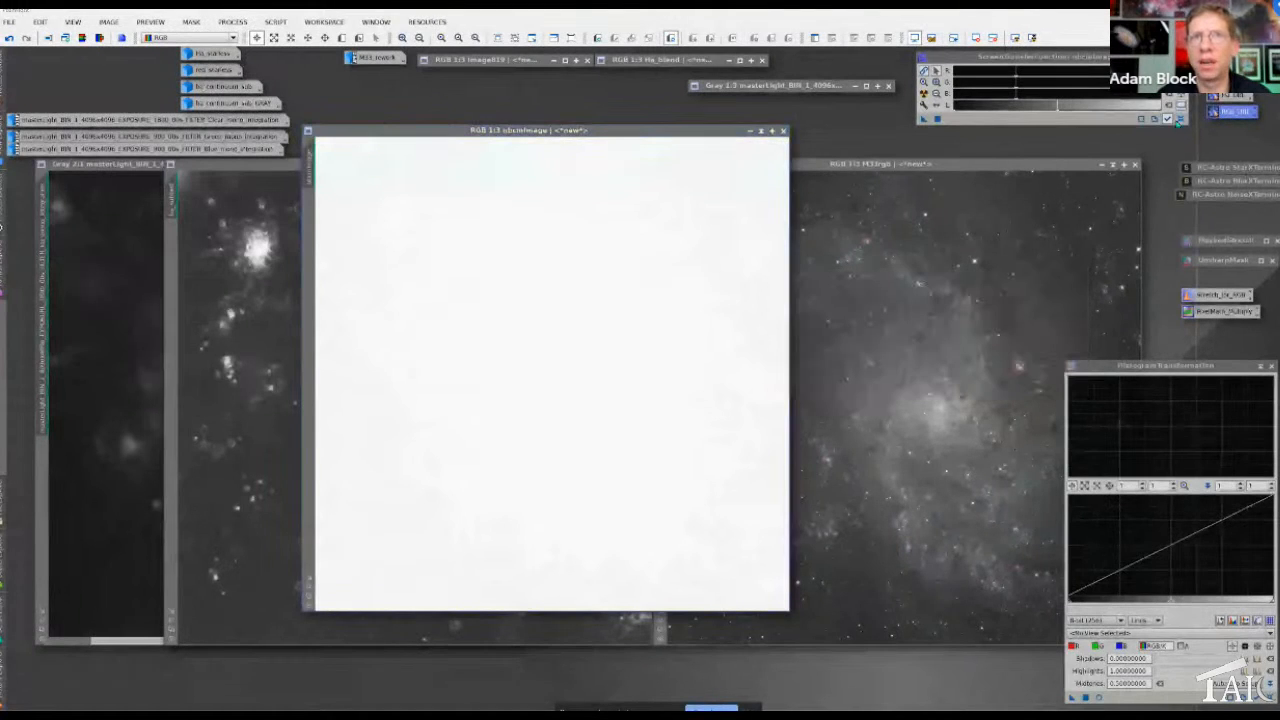
click(1178, 118)
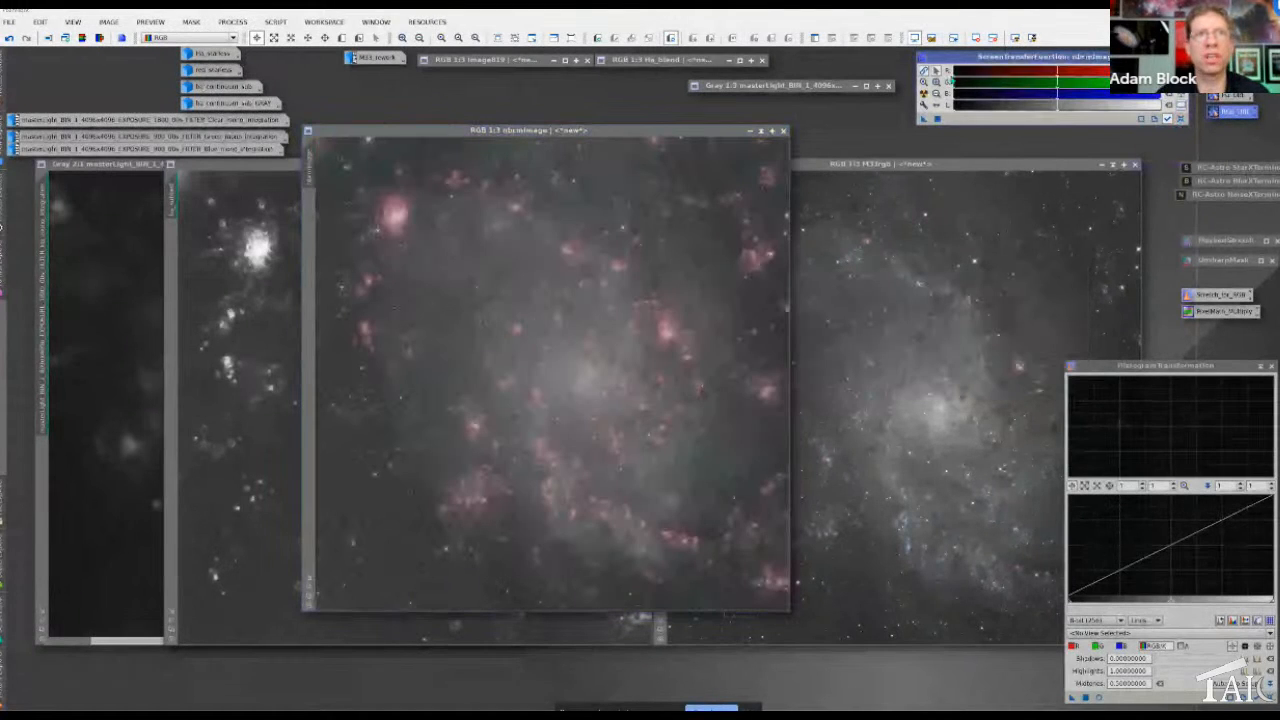
Raise the shadows of nbcmImage's linked RGB screen stretch slightly and examine the galaxy's core and red nebulae
drag(952, 80, 963, 82)
scroll(491, 298, up, 1)
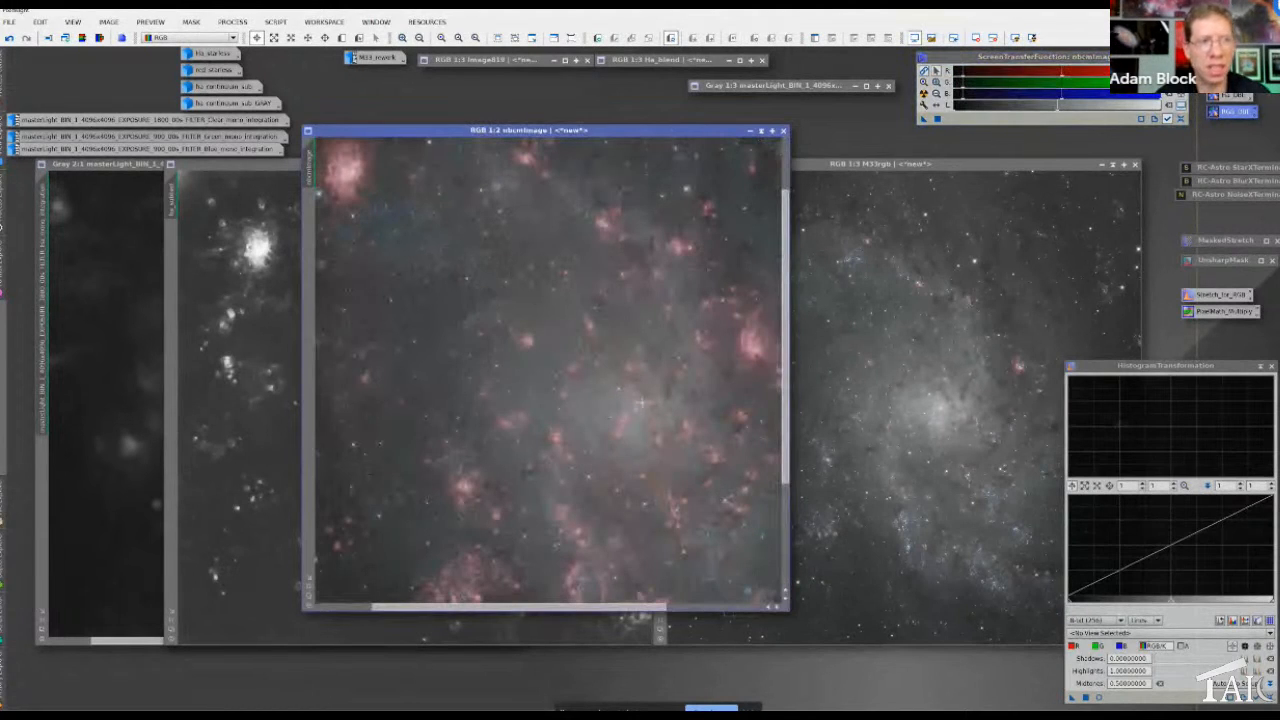
drag(578, 606, 615, 606)
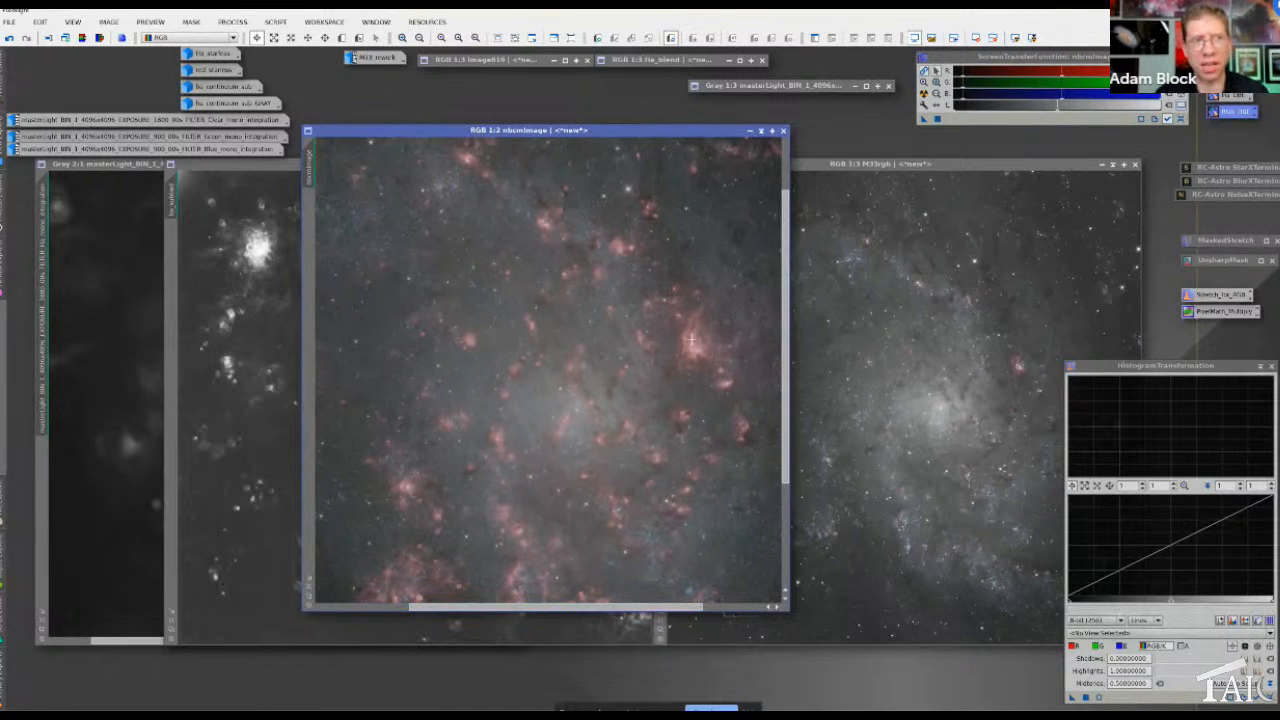
scroll(690, 340, up, 1)
scroll(690, 340, down, 1)
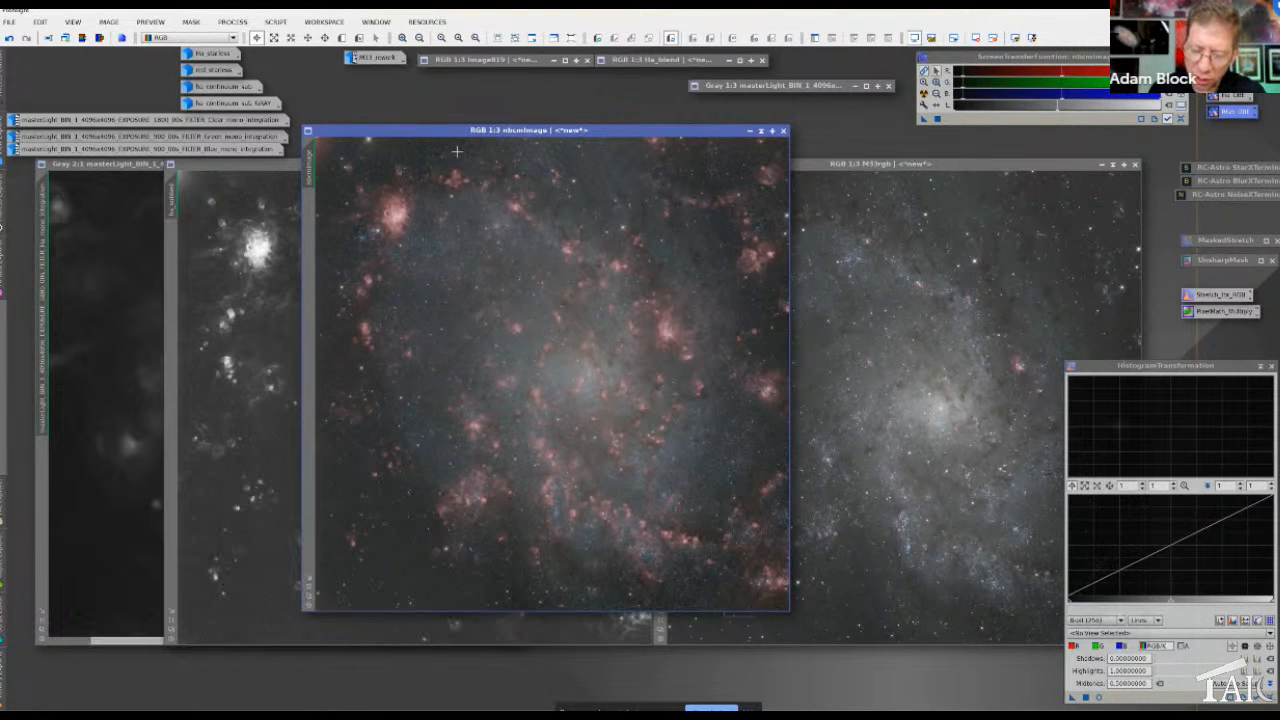
Set up UnsharpMask with a standard deviation of 250 and an amount of 0.35
click(282, 22)
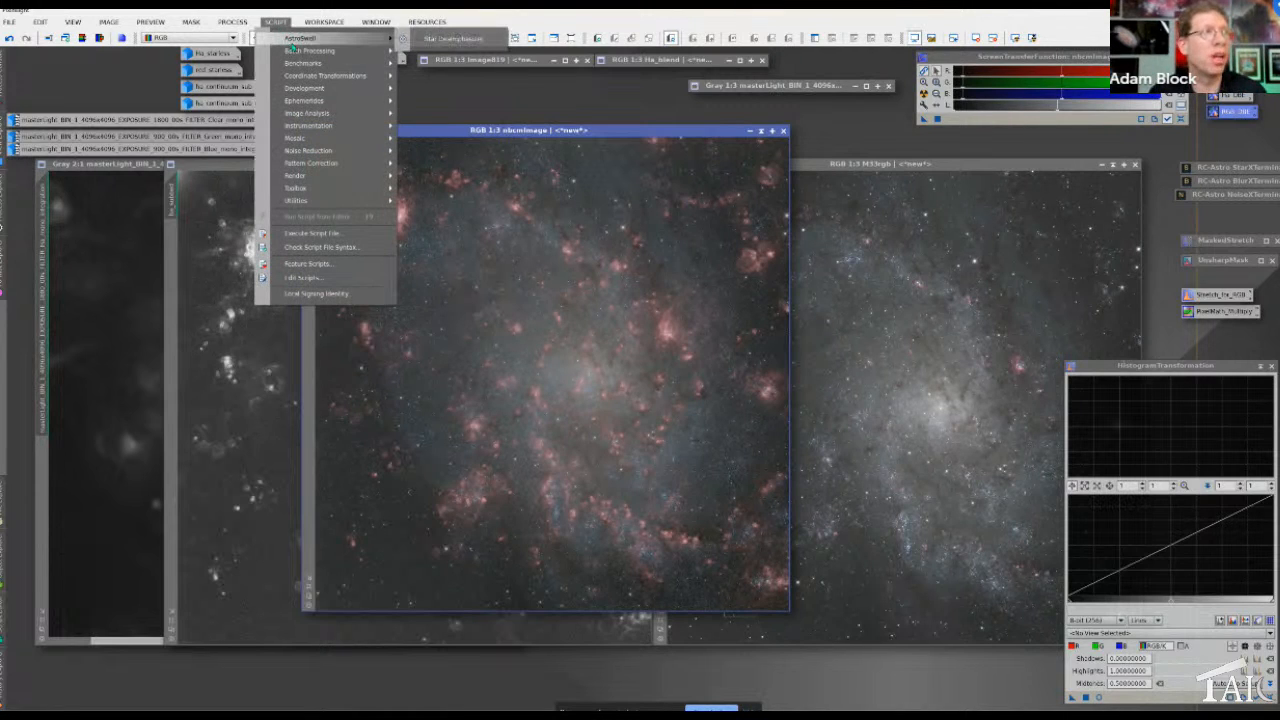
mouse_move(242, 24)
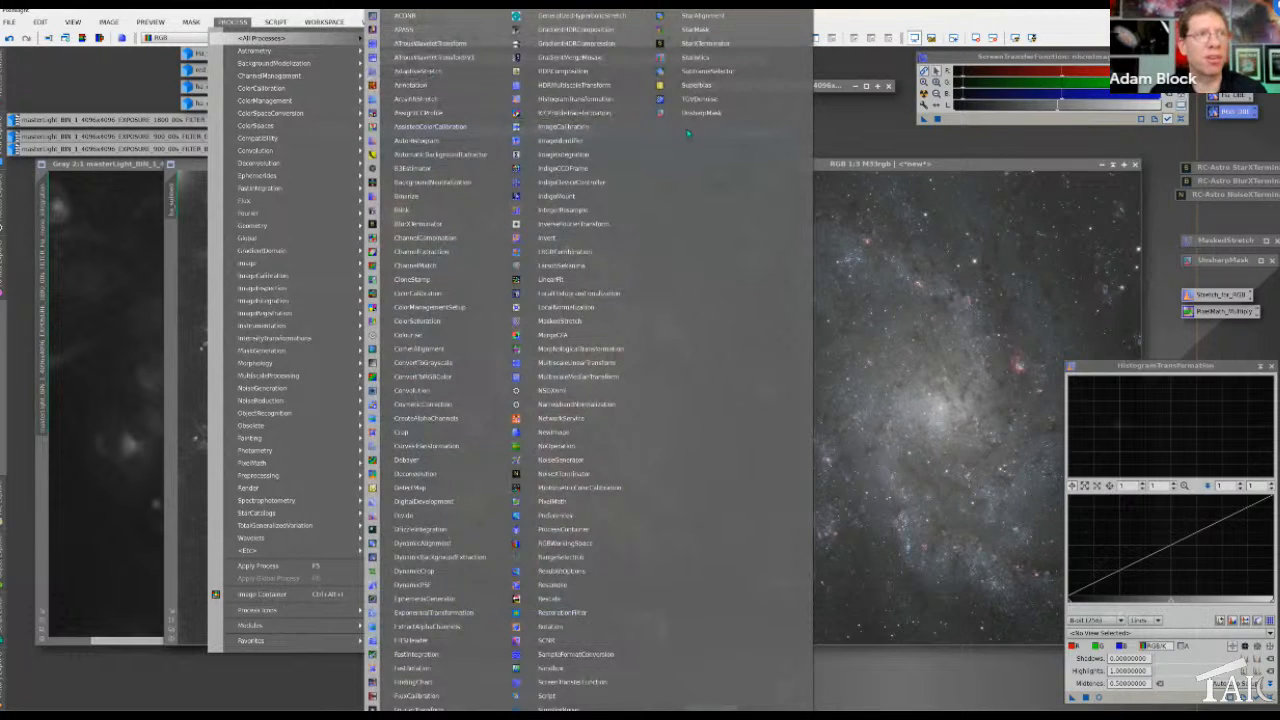
click(694, 114)
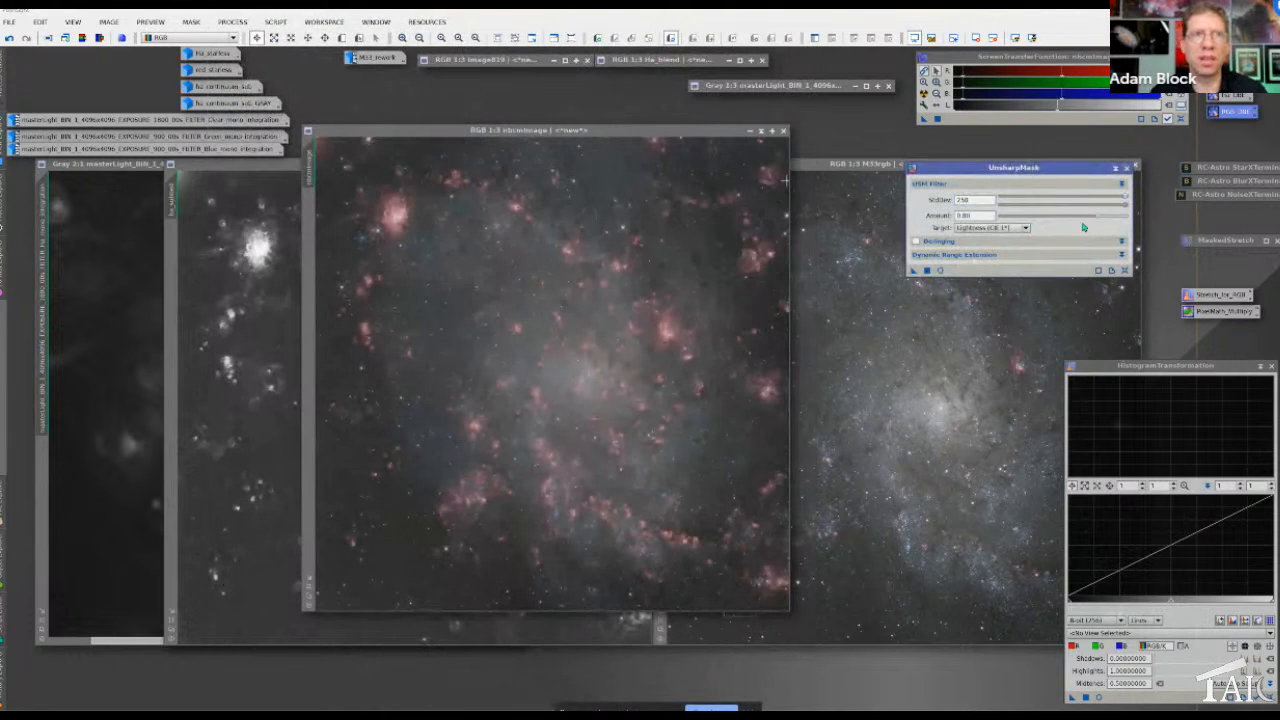
drag(1100, 219, 1037, 218)
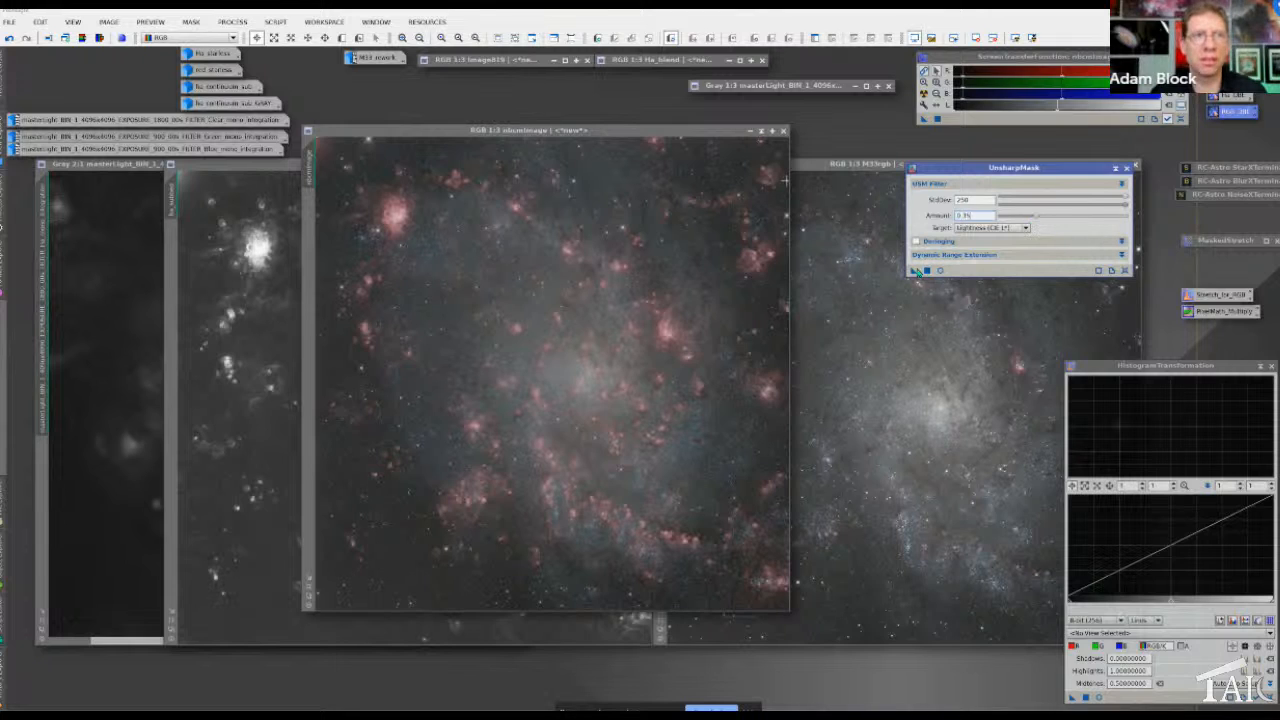
Try two passes of the lightness-targeted UnsharpMask on nbcmImage and undo them
drag(915, 271, 655, 319)
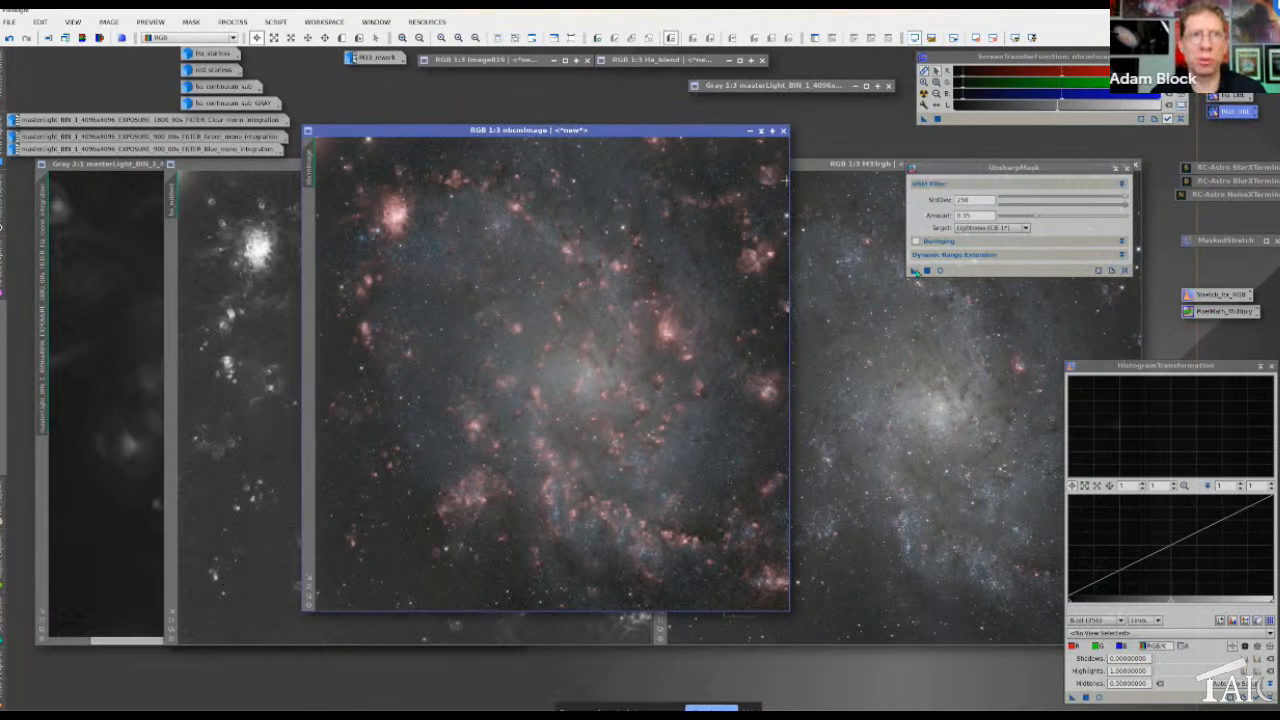
drag(915, 271, 563, 301)
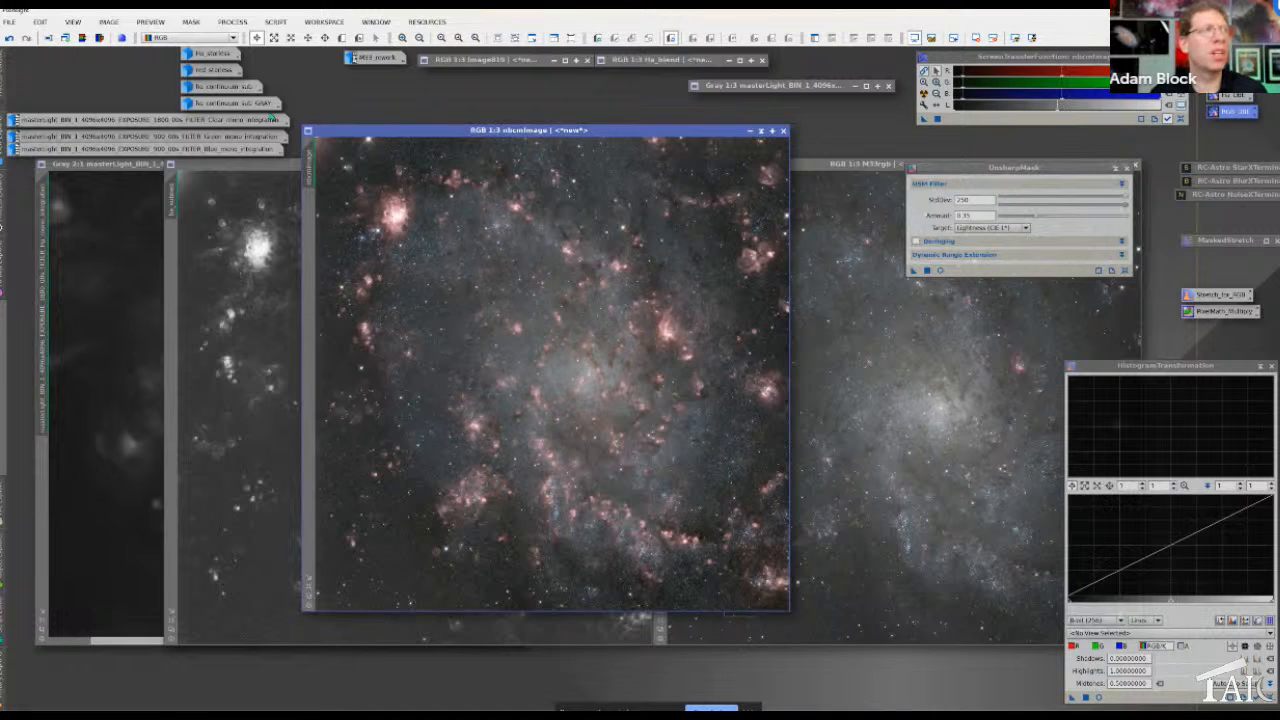
click(10, 38)
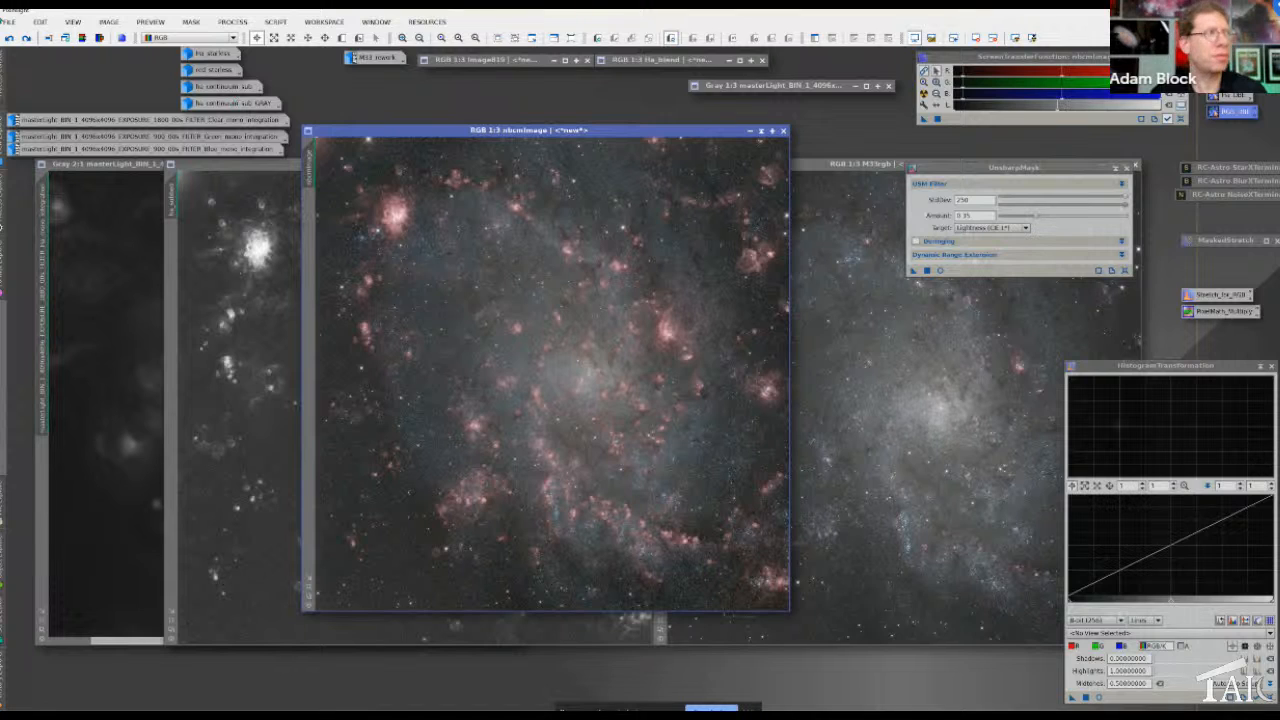
click(25, 38)
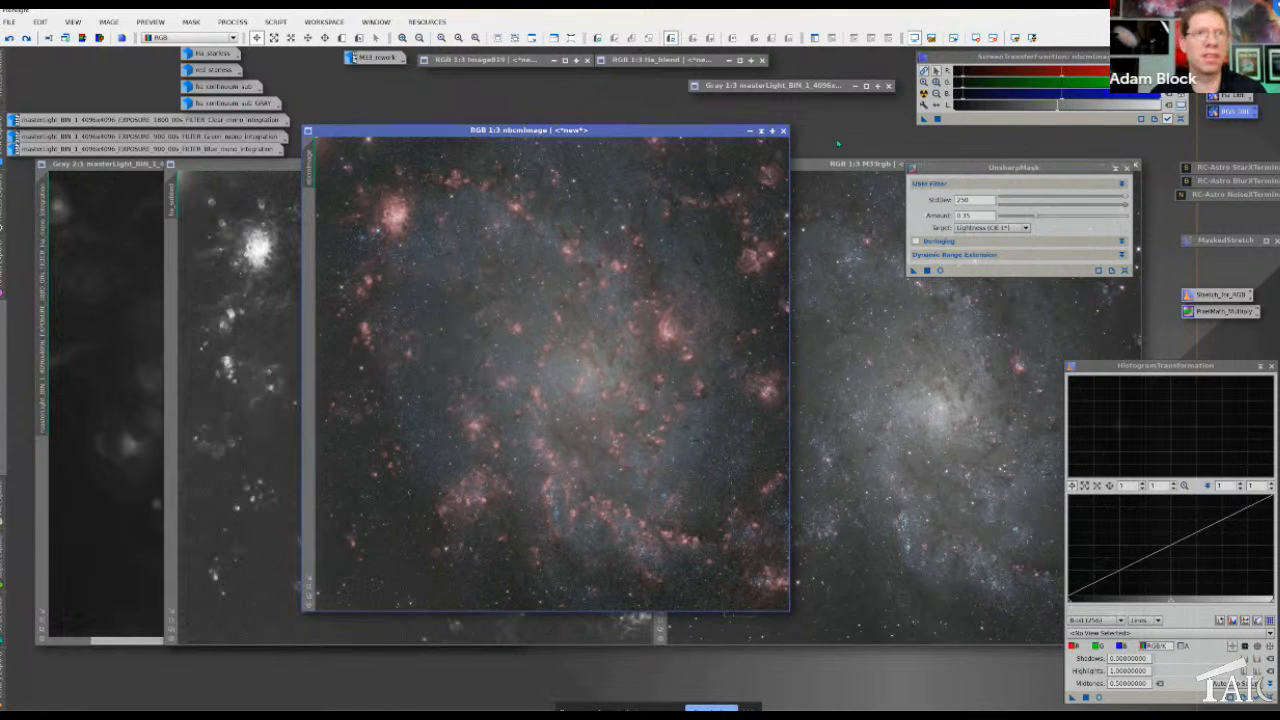
Change the UnsharpMask target to RGB/K components and apply it twice to nbcmImage at an amount of 0.35
click(993, 228)
click(992, 260)
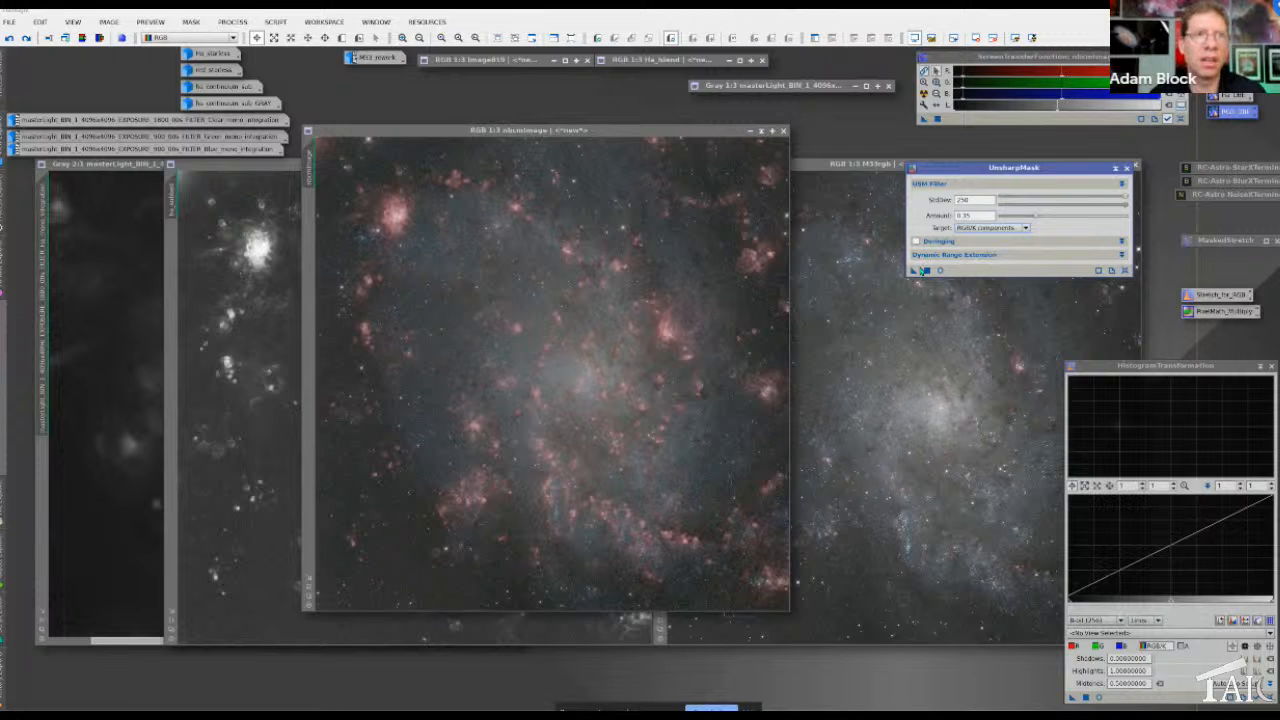
drag(757, 293, 757, 294)
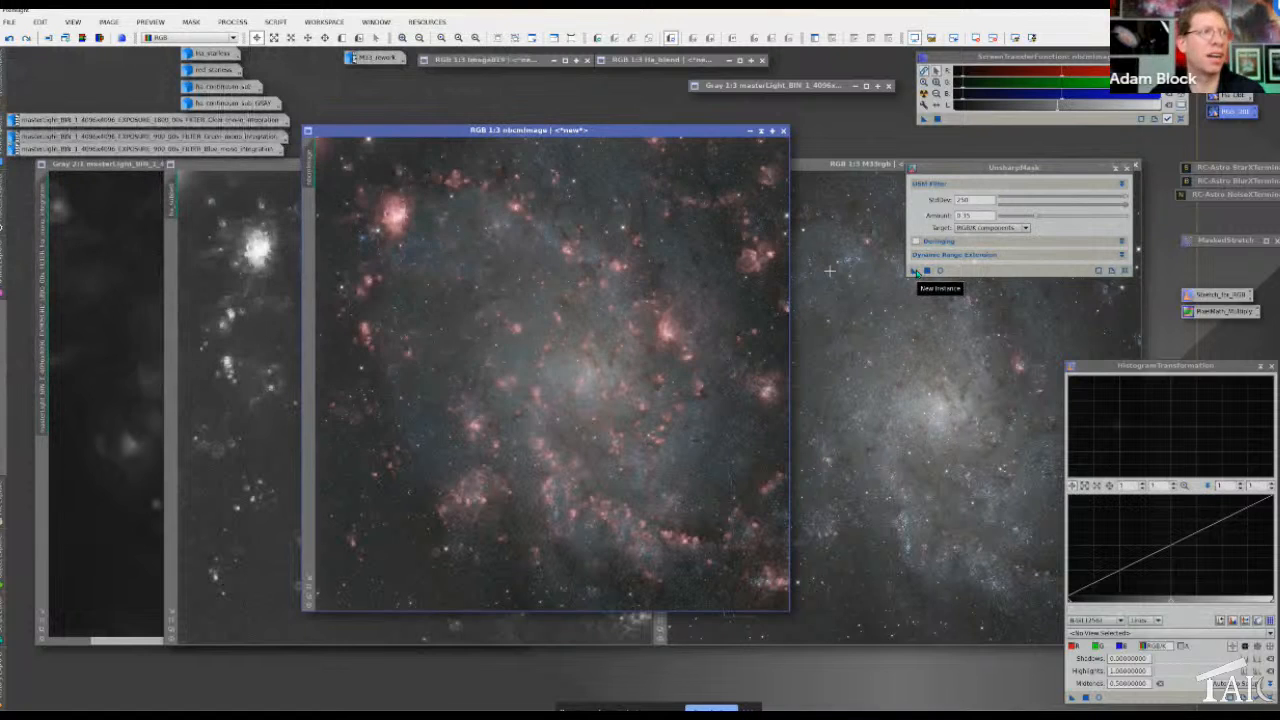
drag(915, 273, 686, 322)
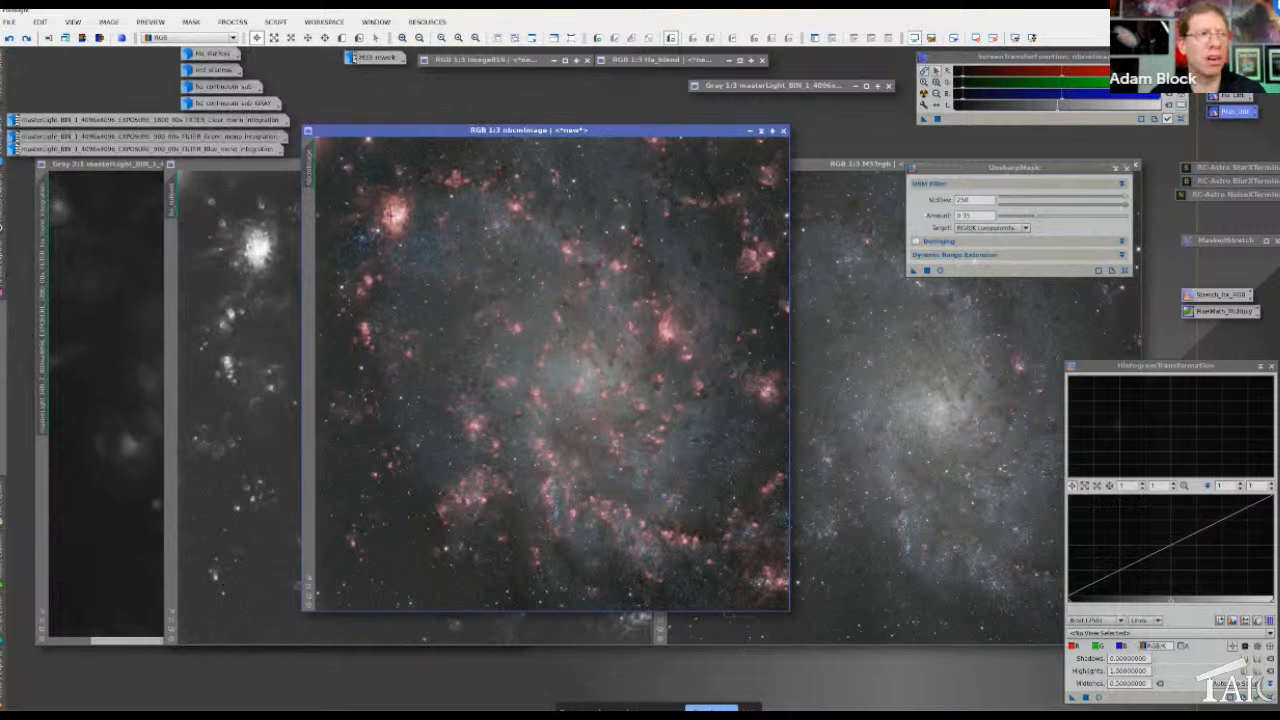
Set the UnsharpMask amount to 0.10 and apply one more pass to nbcmImage
click(976, 215)
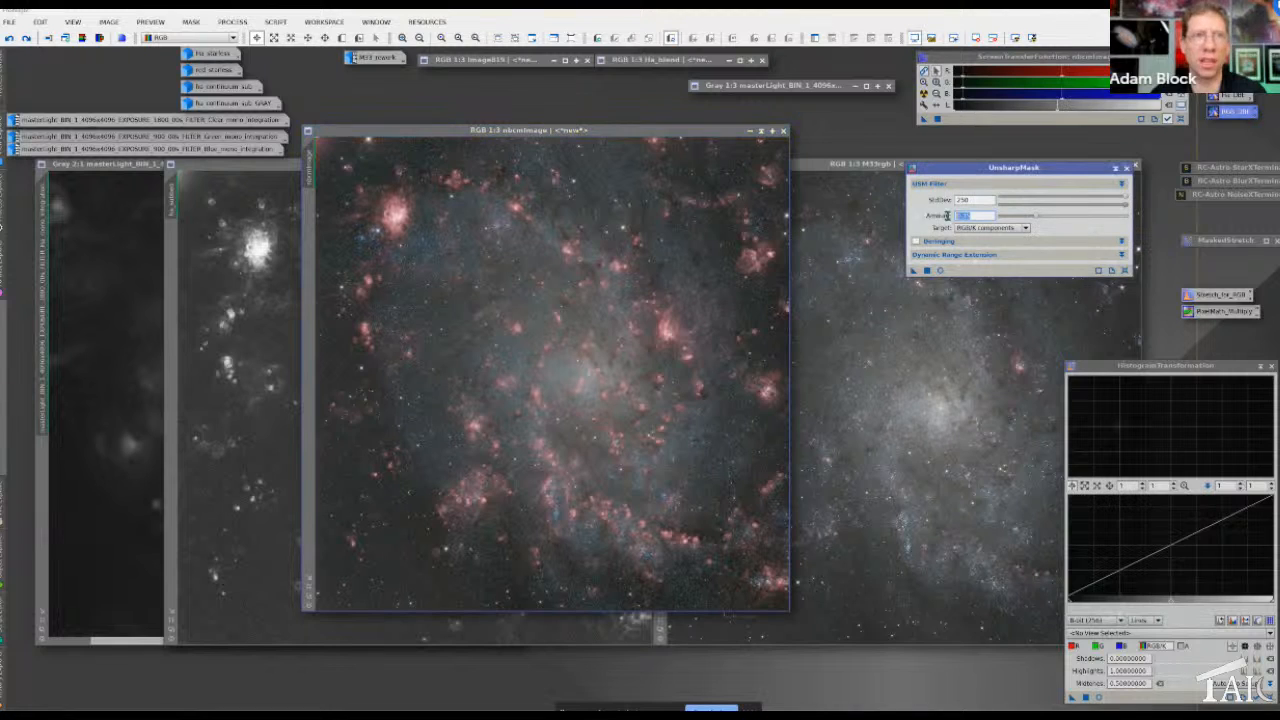
text(1)
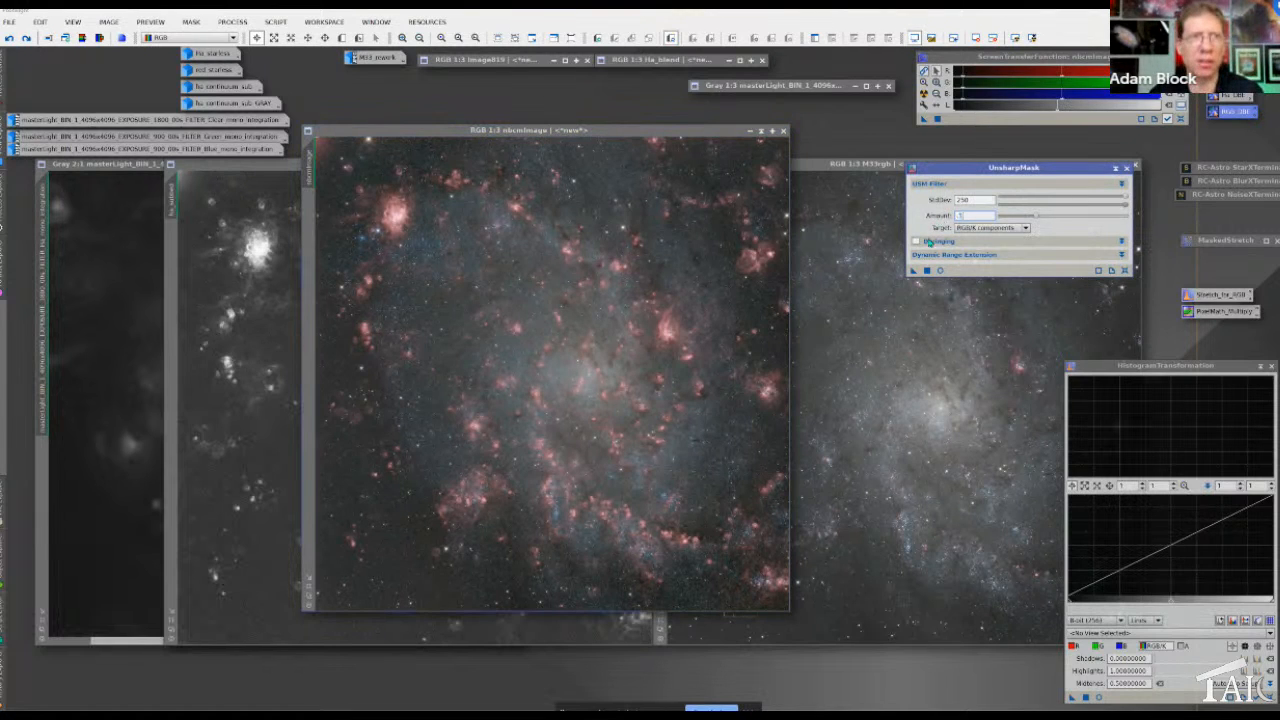
drag(913, 273, 634, 293)
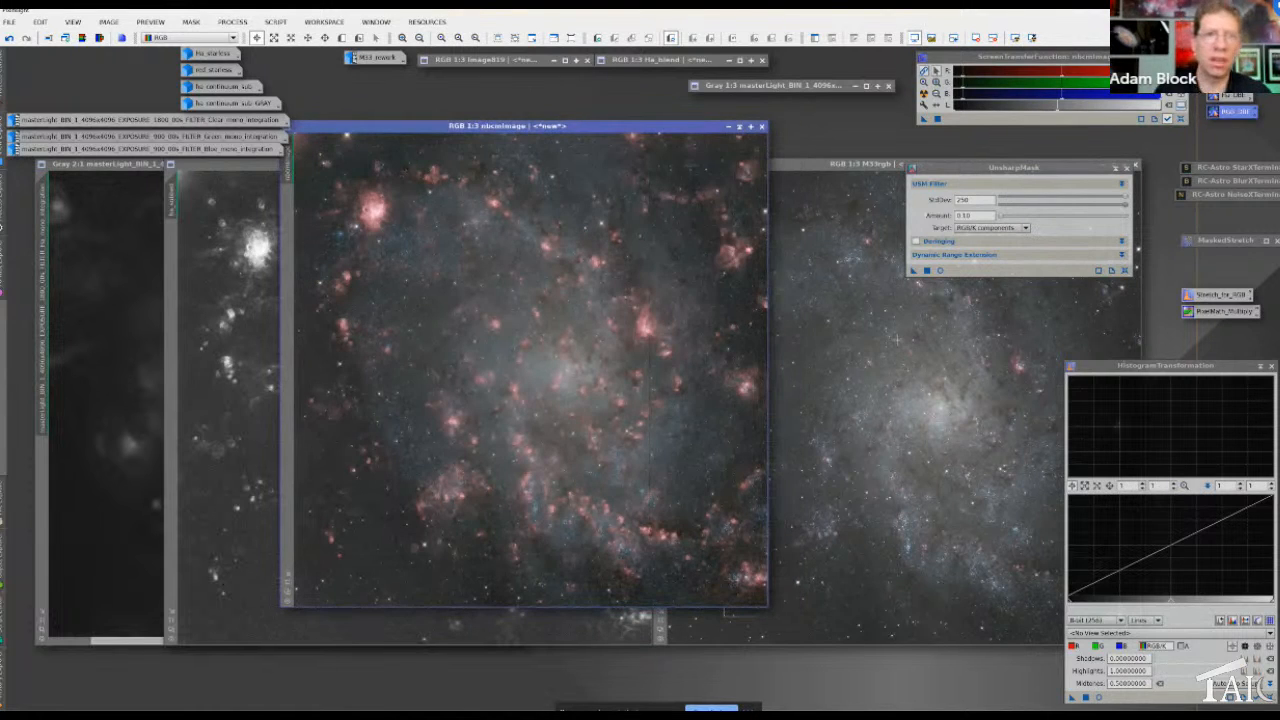
Reduce green in nbcmImage with HistogramTransformation by raising the green midtones to about 0.51, using the real-time preview
drag(1170, 367, 1115, 317)
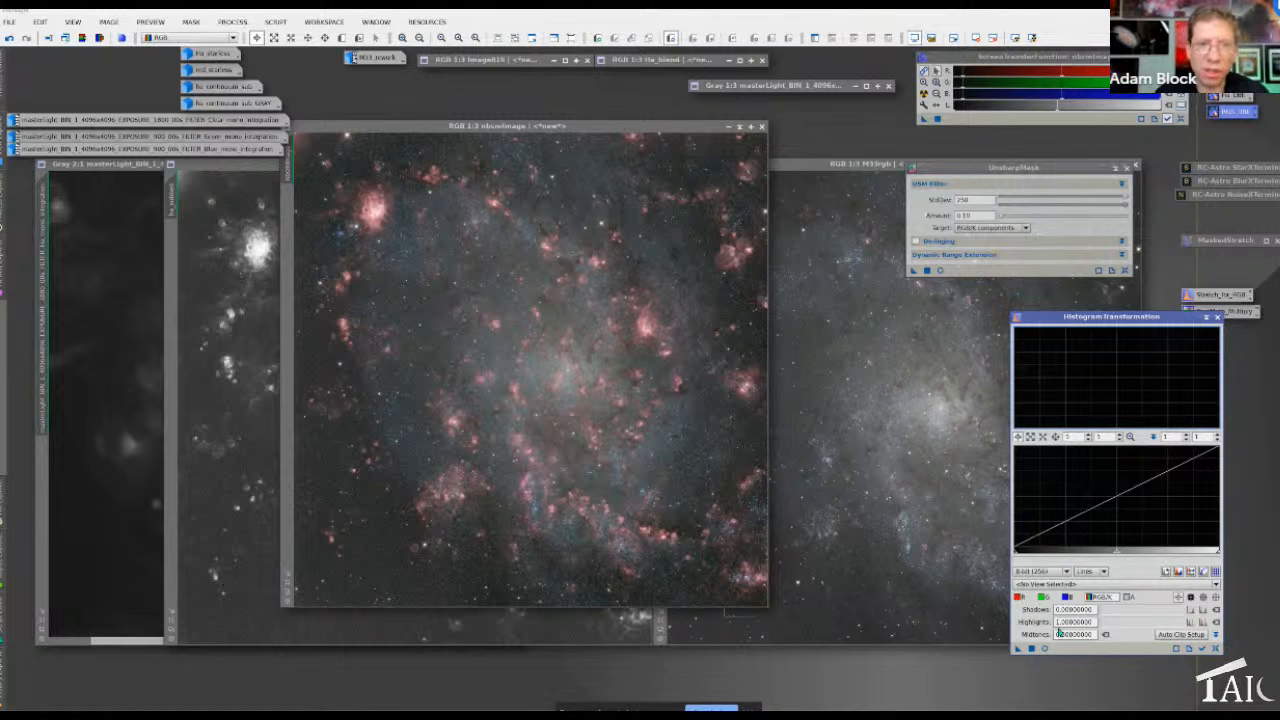
click(1043, 597)
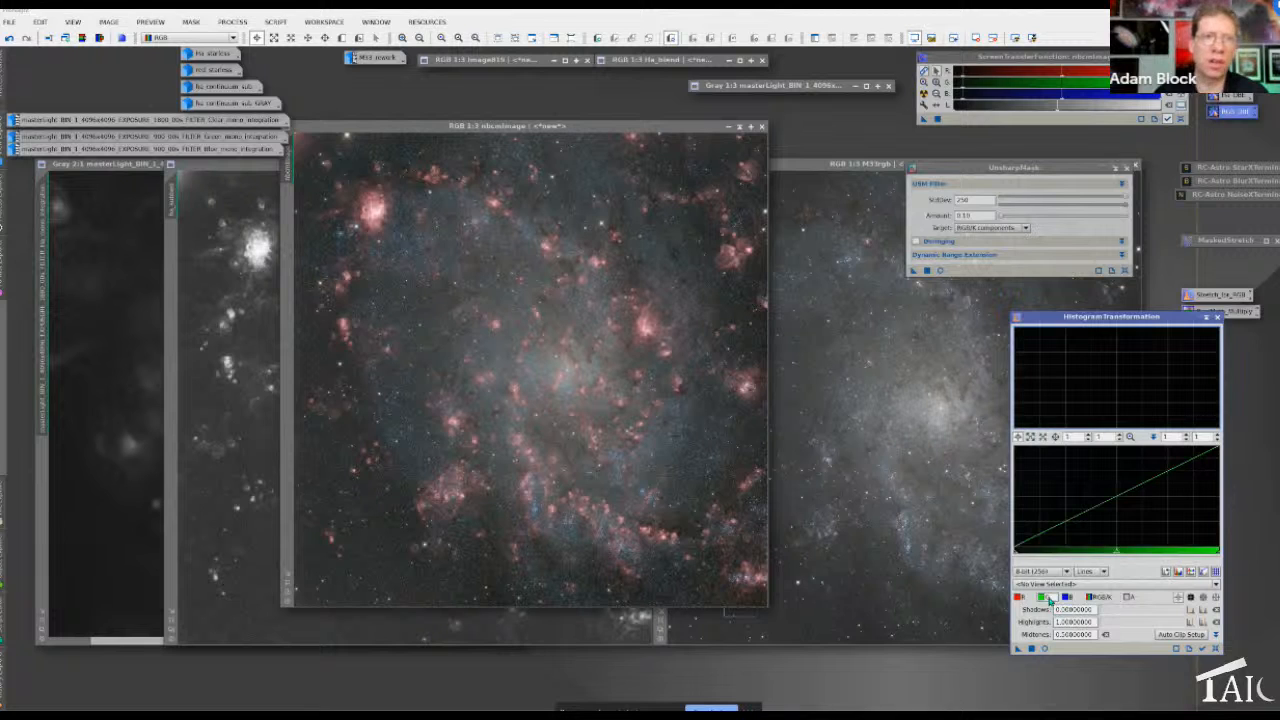
click(1044, 647)
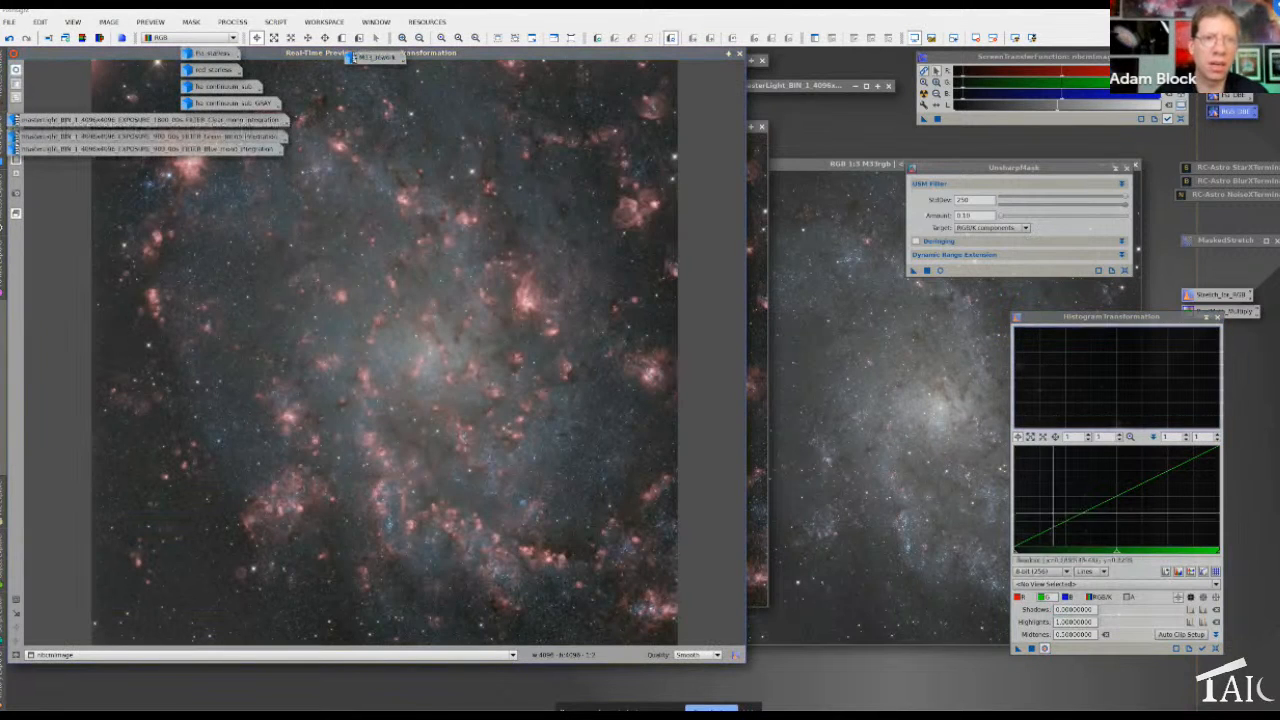
drag(1116, 552, 1119, 557)
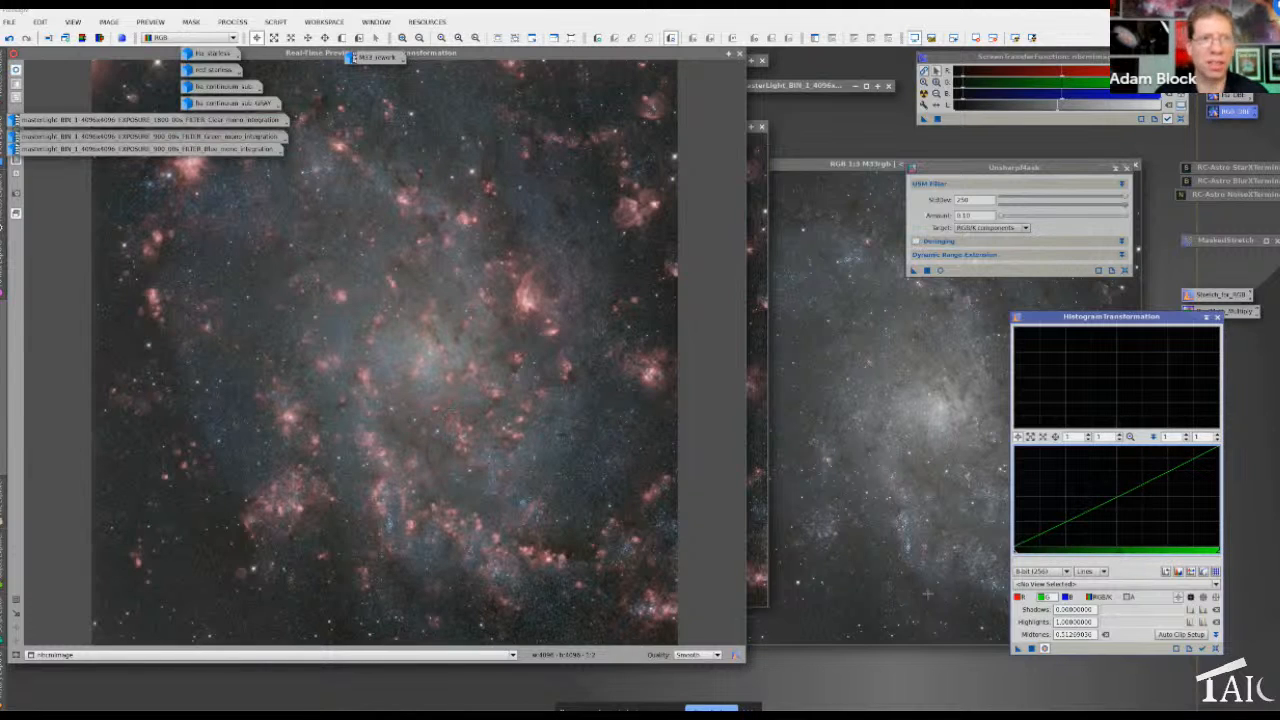
click(1031, 648)
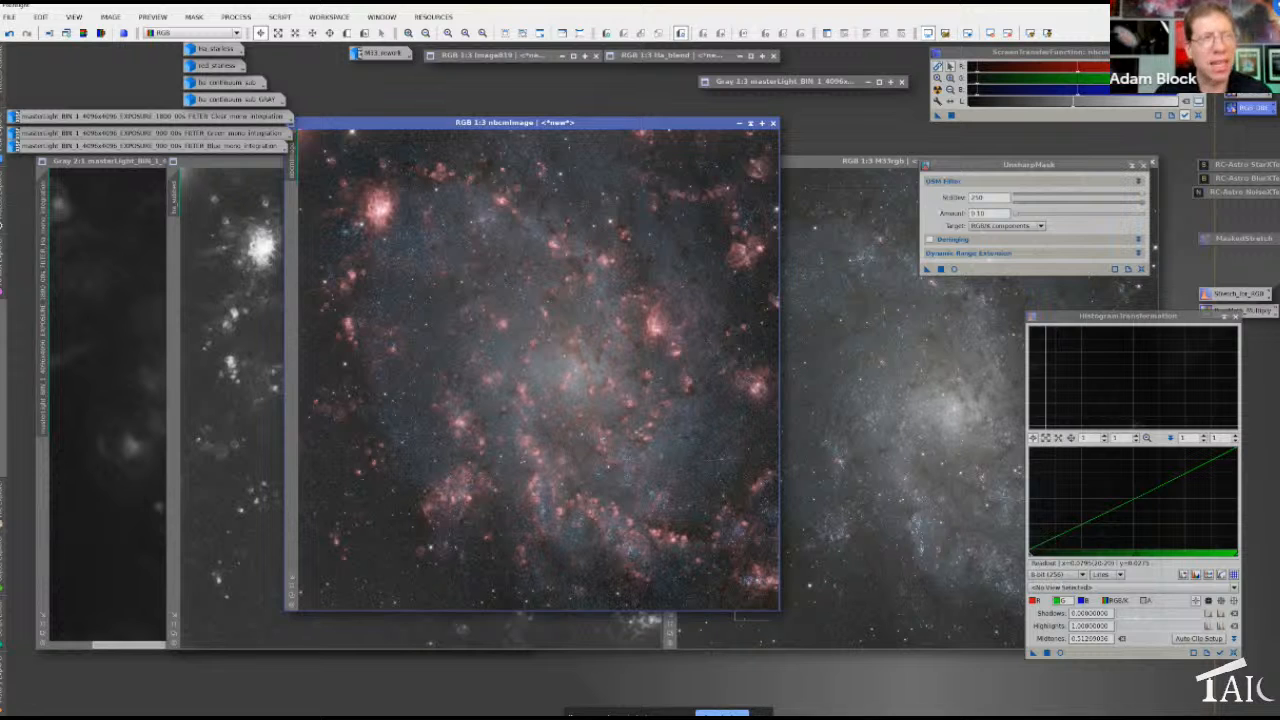
Arrange the nbcmImage and M33rgb windows side by side for comparison
drag(545, 123, 460, 148)
click(748, 160)
drag(748, 160, 738, 160)
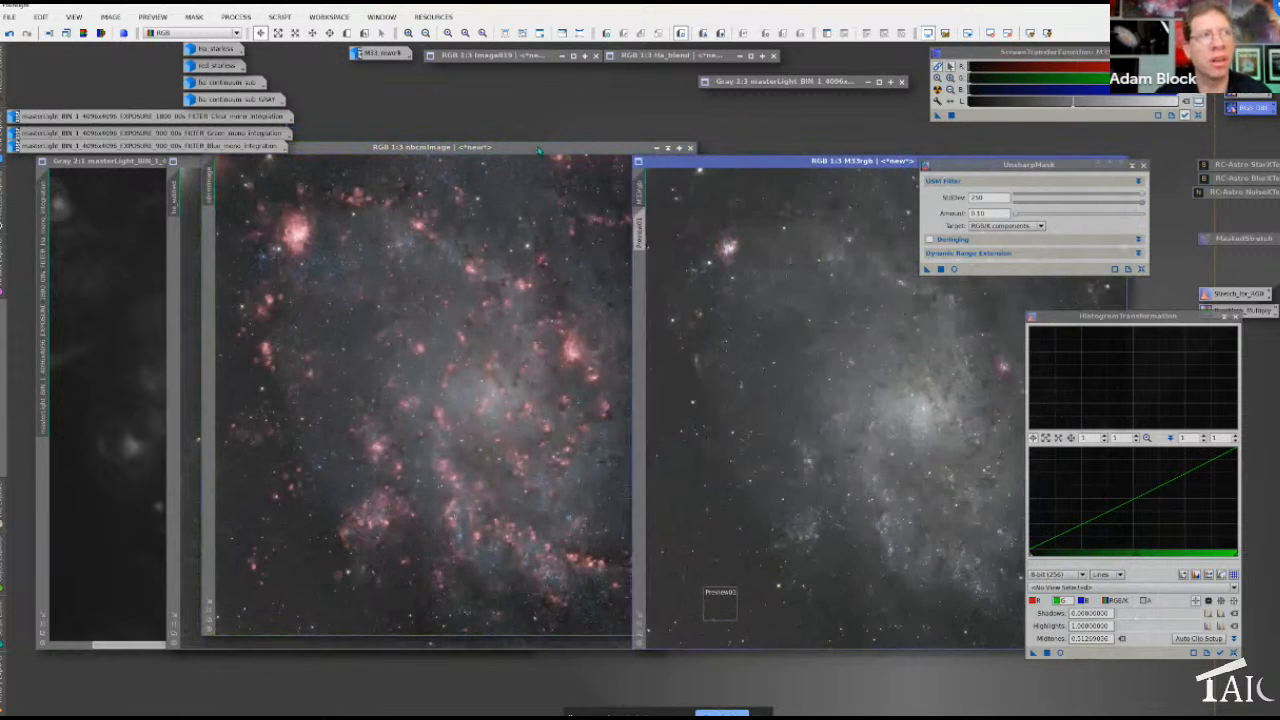
drag(538, 151, 473, 171)
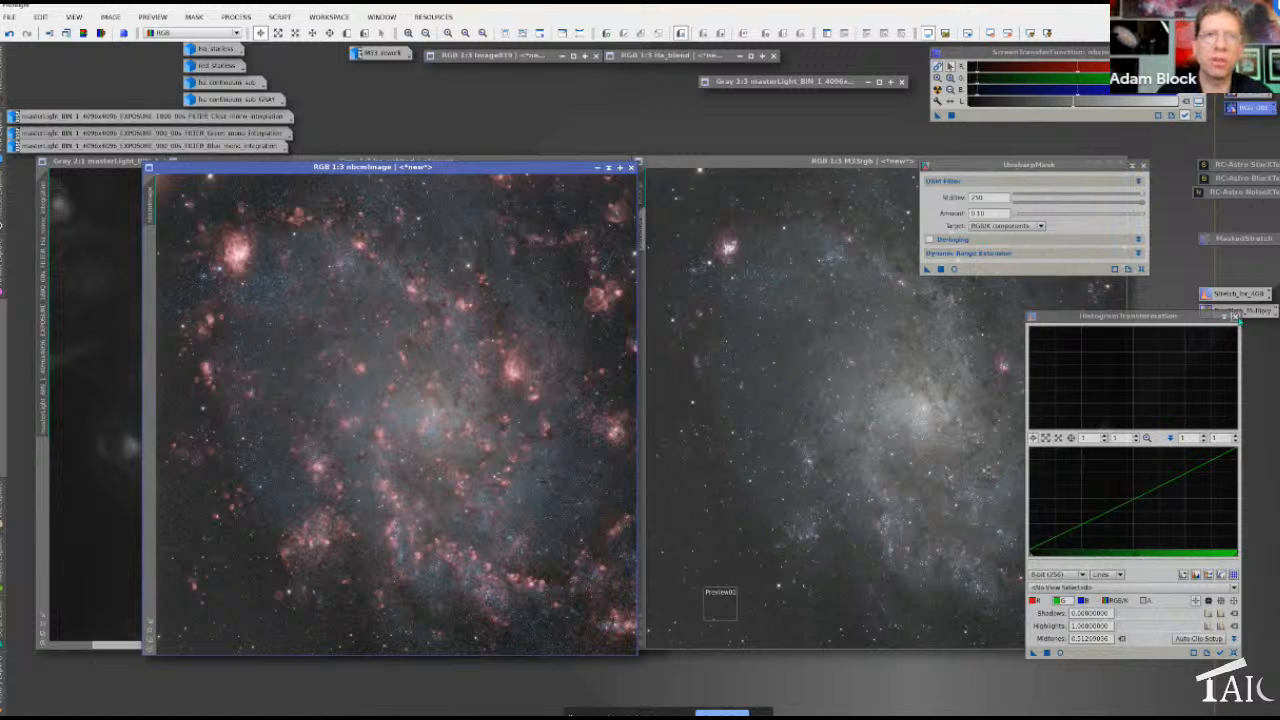
Load the saved PixelMath multiply process and check its combine(nbcmImage,M33rgb,op_mul()) expression against the two open images
click(1234, 316)
double_click(1240, 312)
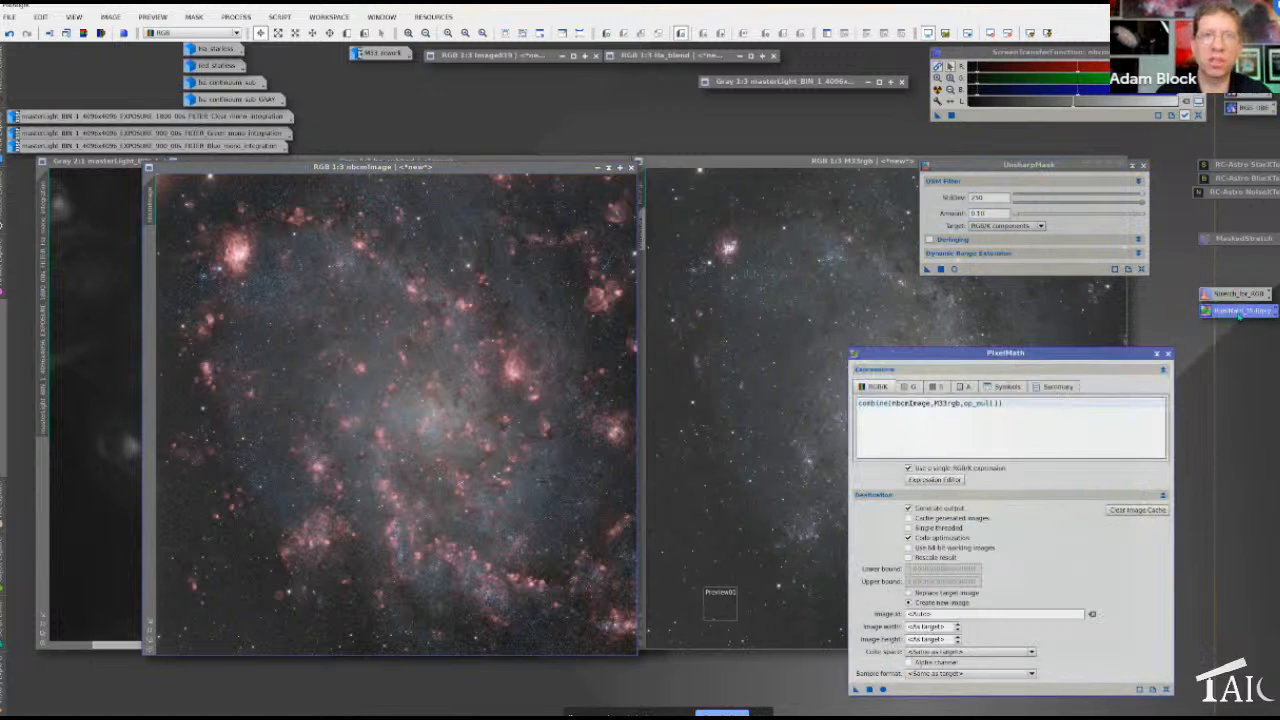
drag(993, 353, 1105, 350)
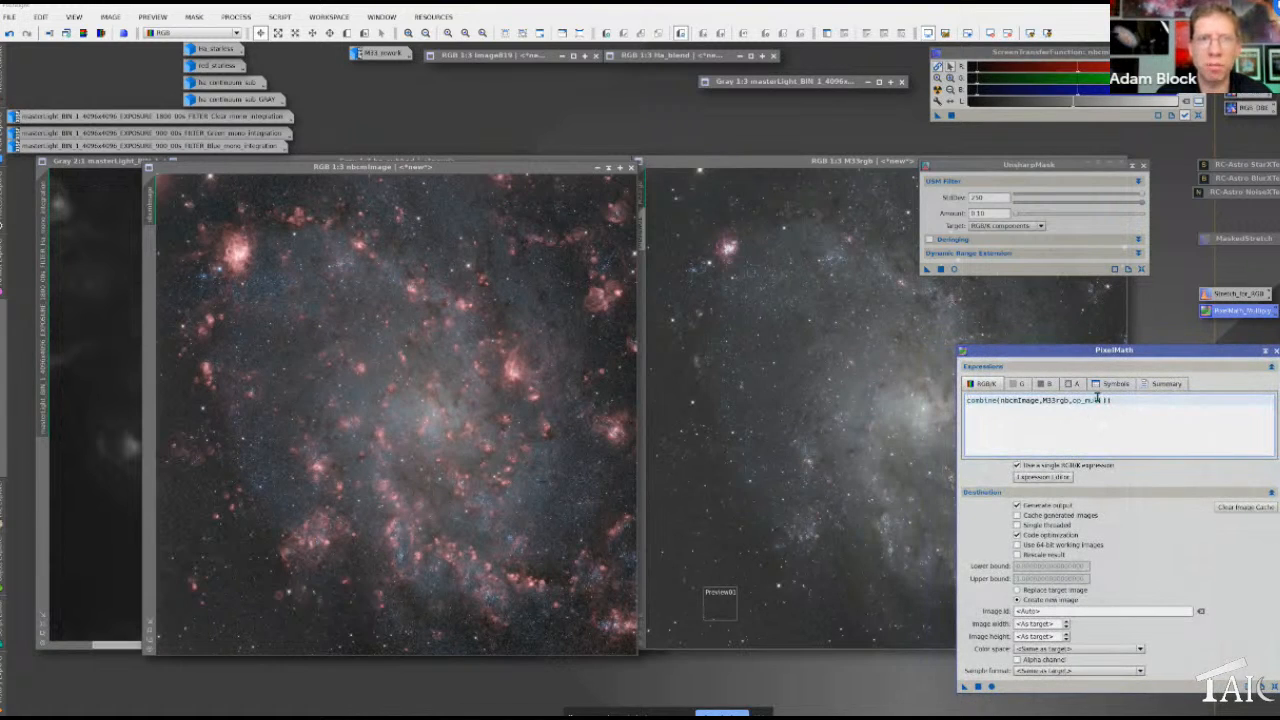
drag(1099, 401, 1072, 401)
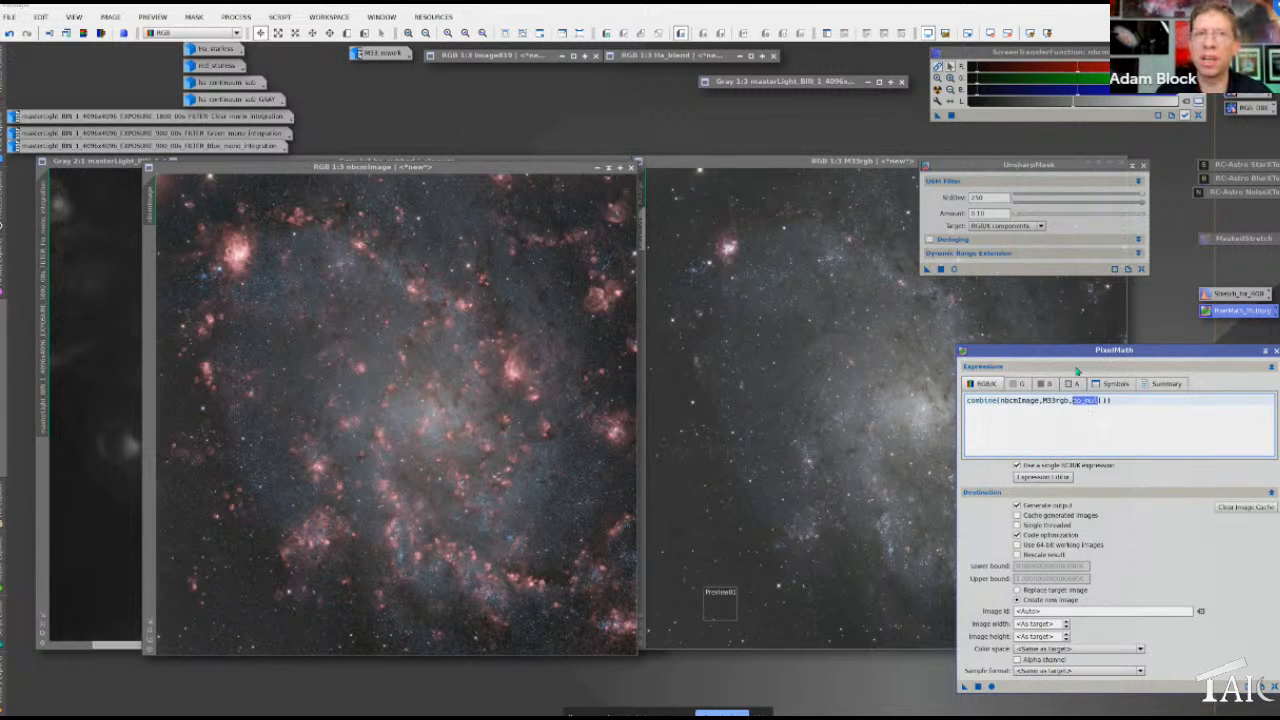
click(1087, 405)
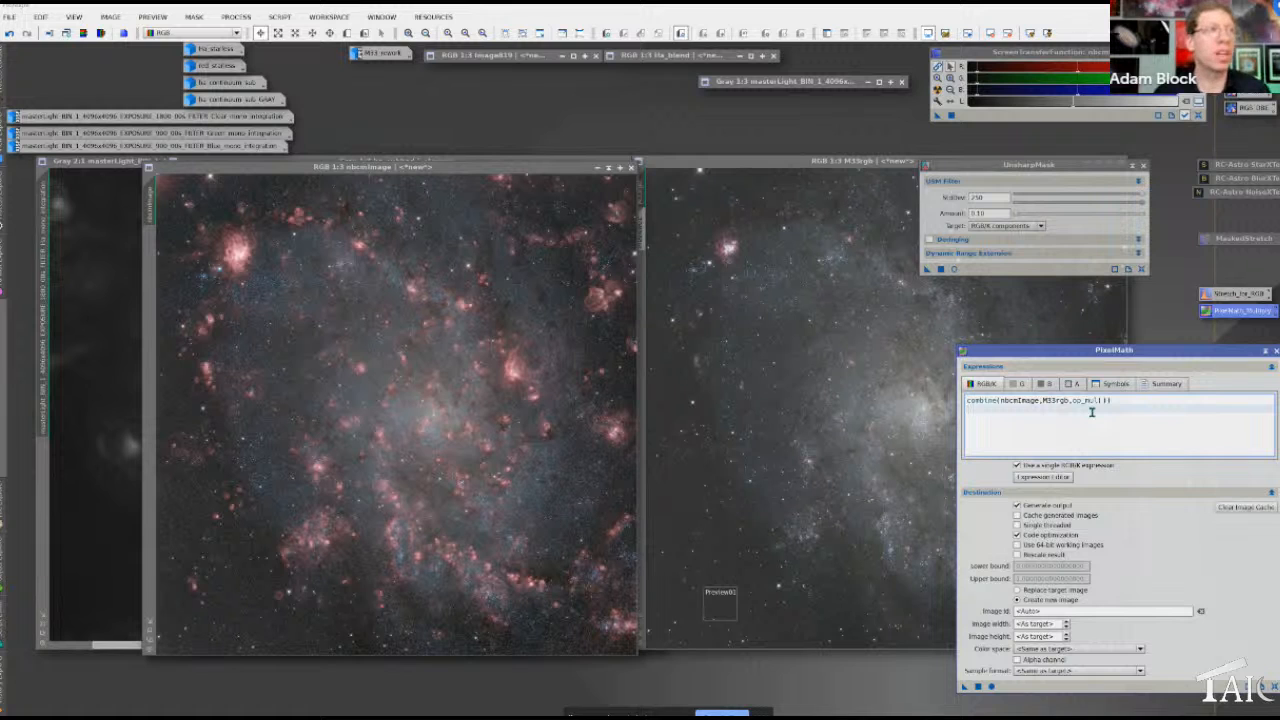
drag(527, 171, 509, 178)
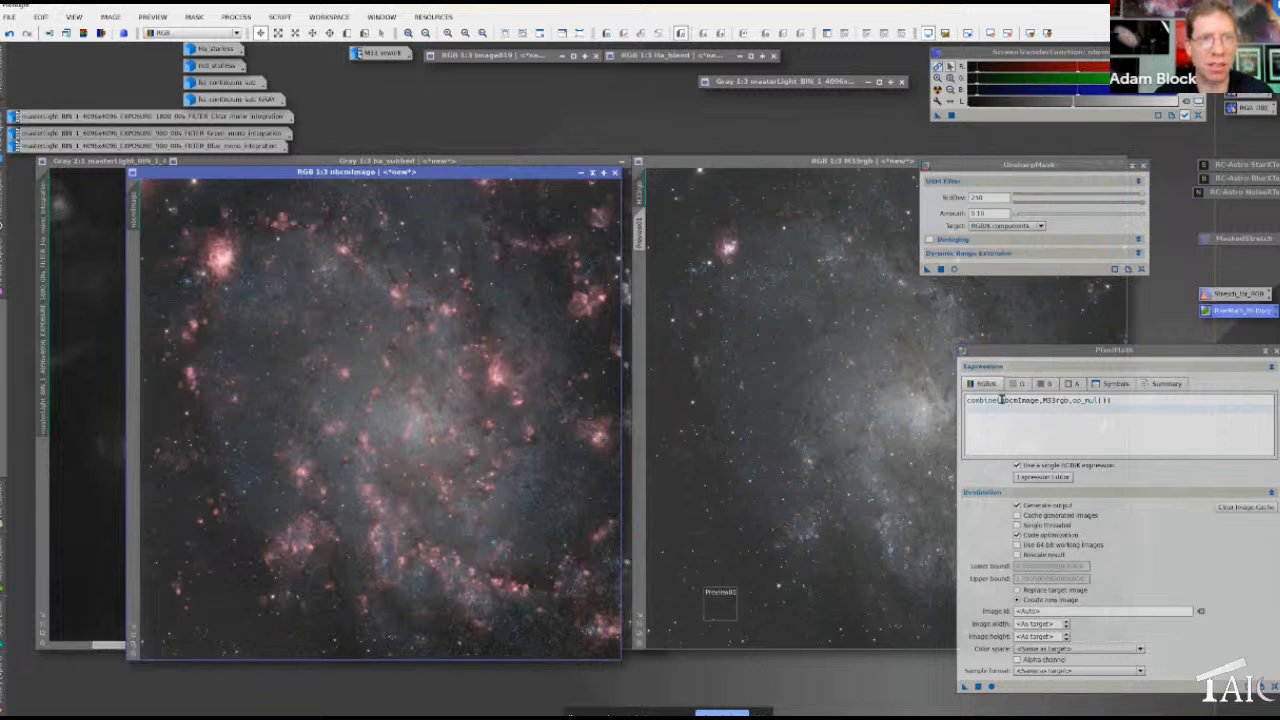
drag(1000, 401, 1037, 402)
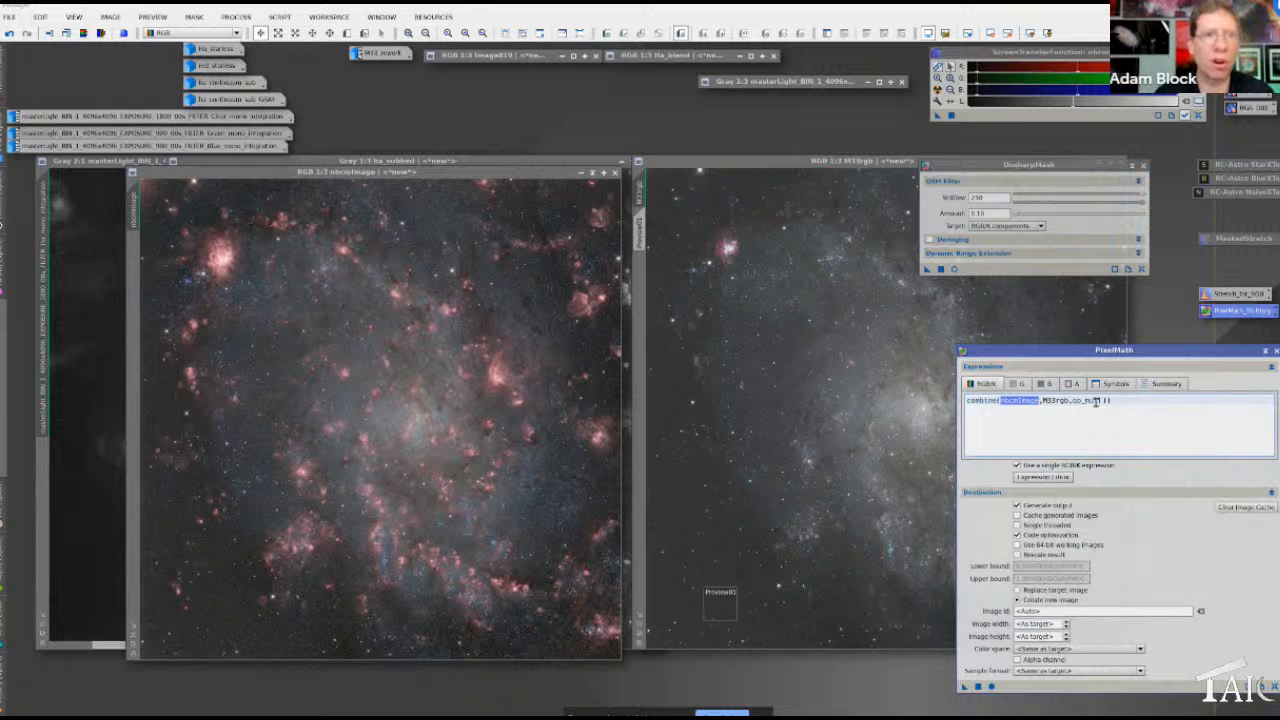
drag(1043, 401, 1066, 401)
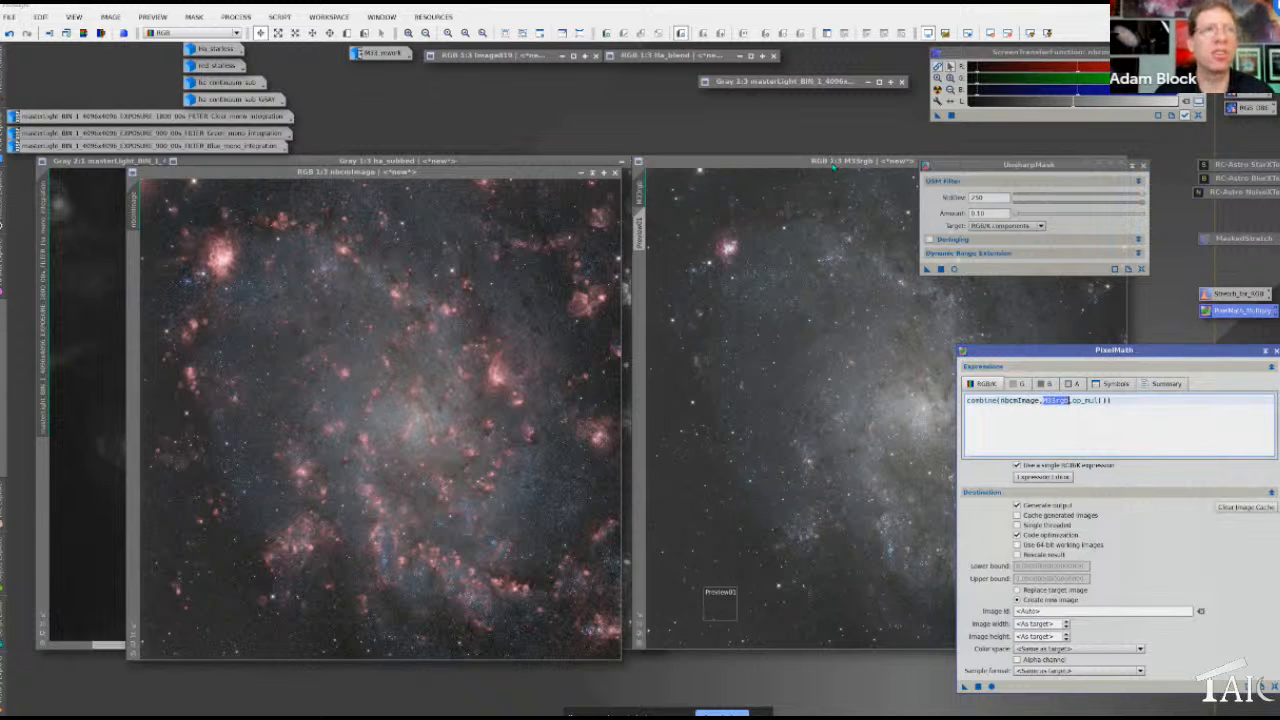
drag(836, 164, 759, 186)
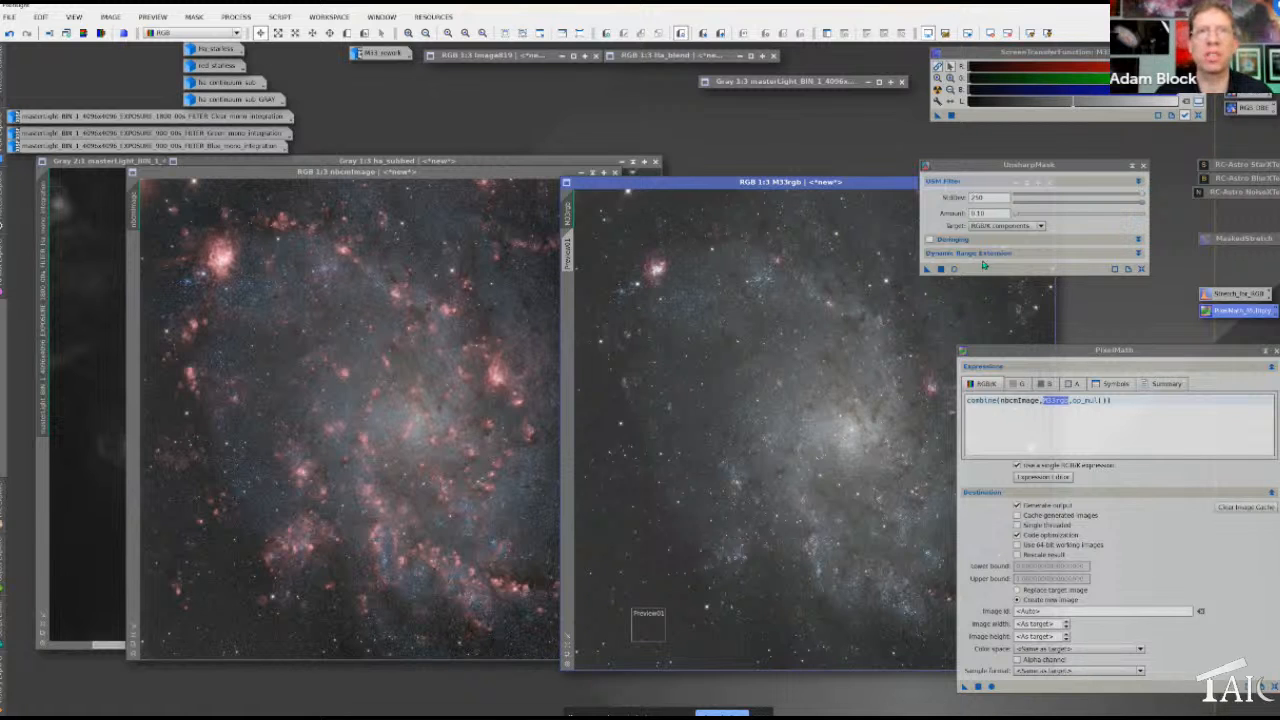
drag(752, 183, 693, 151)
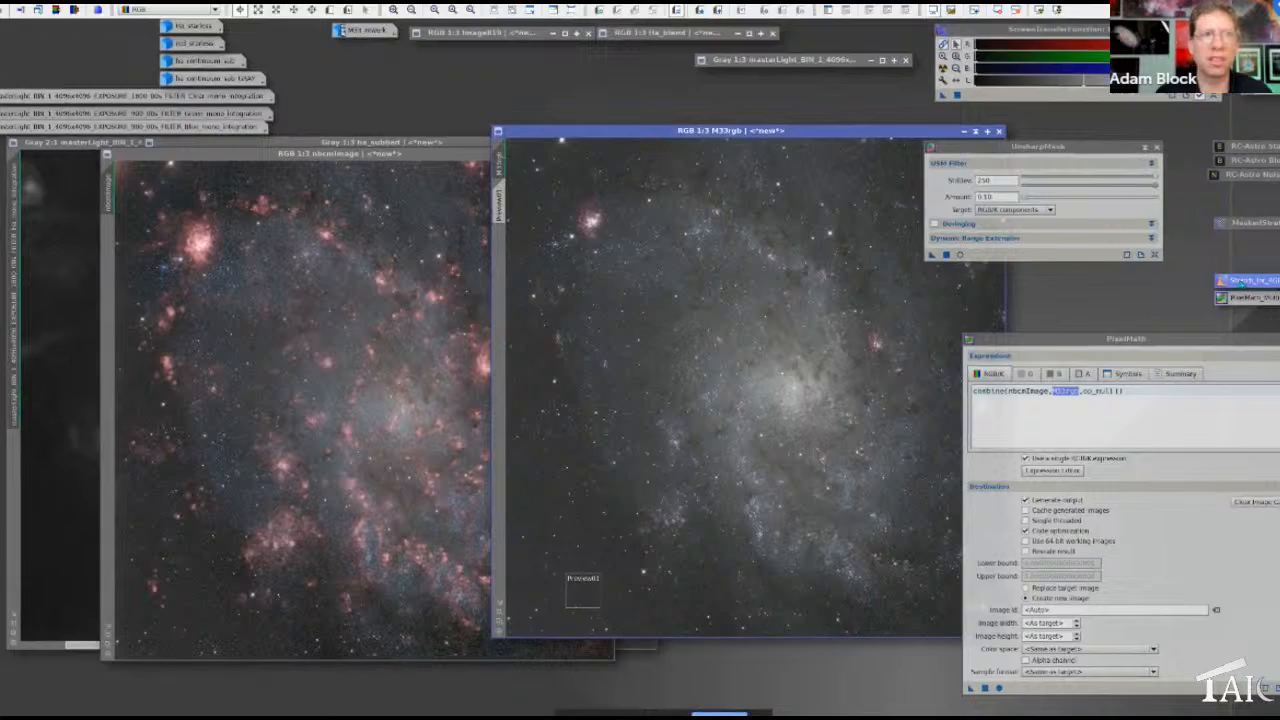
Apply the saved RGB/K HistogramTransformation stretch for RGB to M33rgb and remove the image's screen stretch
double_click(1224, 297)
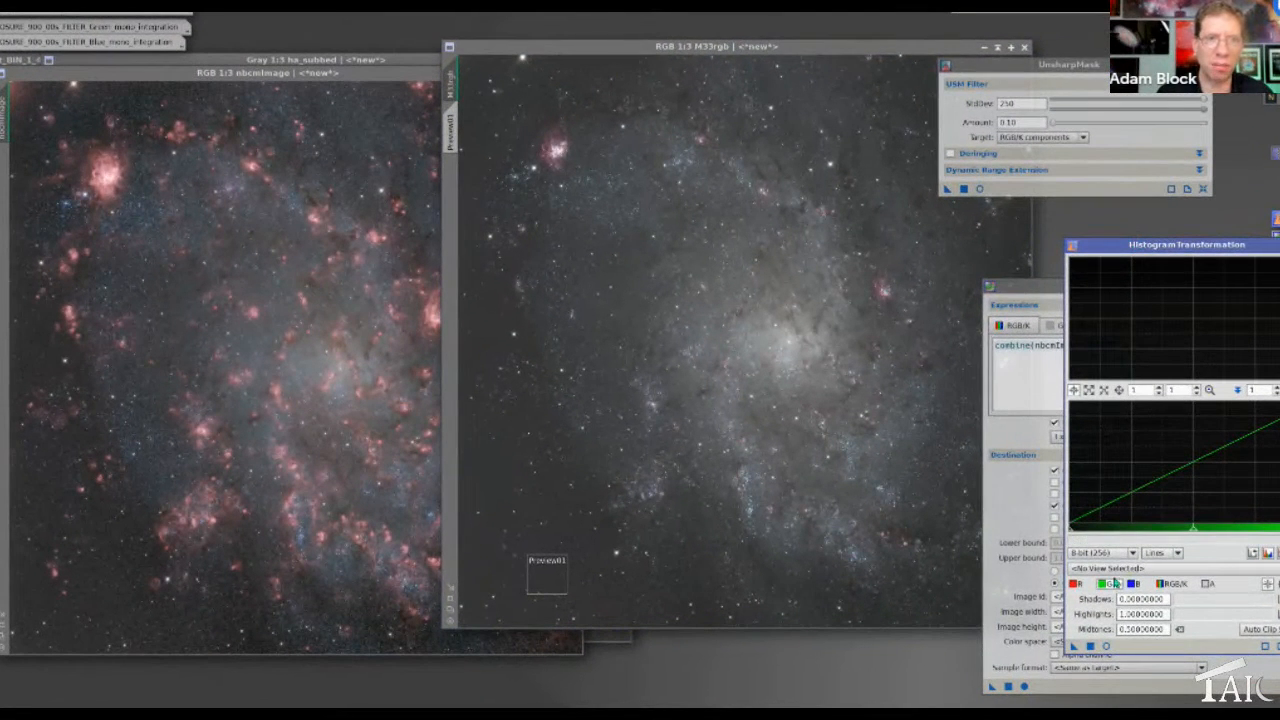
click(1170, 583)
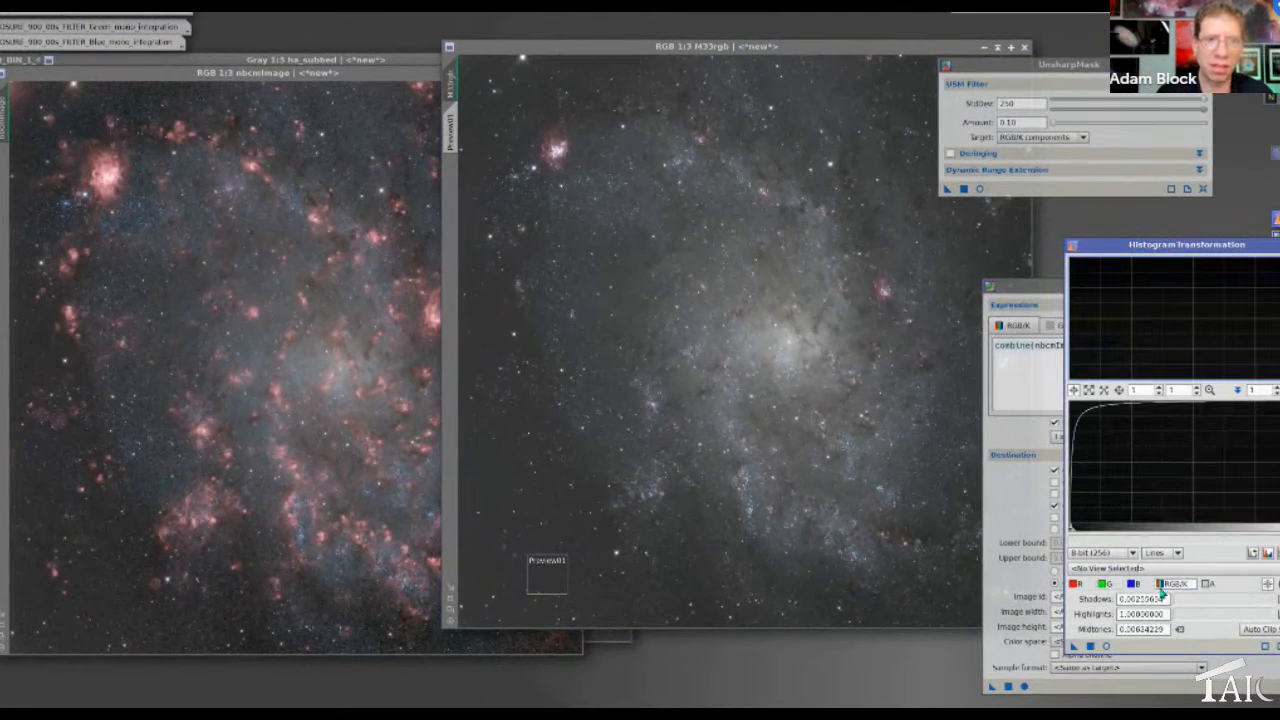
drag(1072, 646, 809, 500)
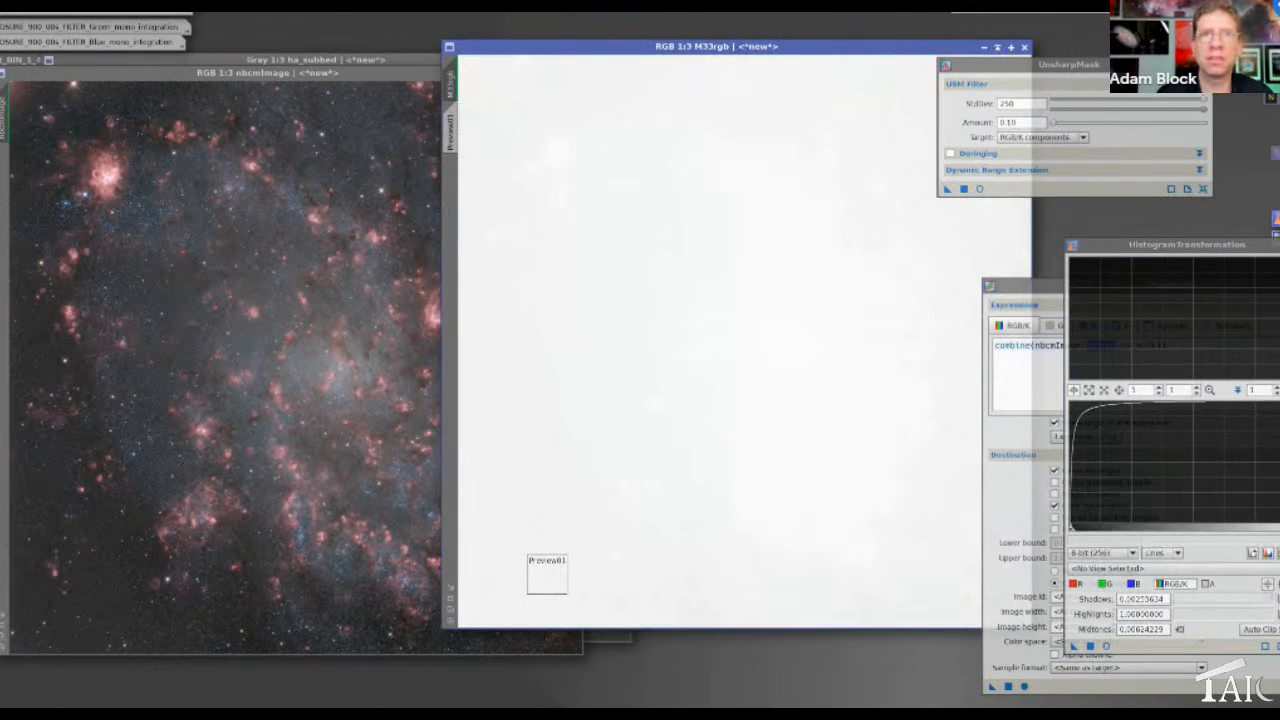
click(1240, 8)
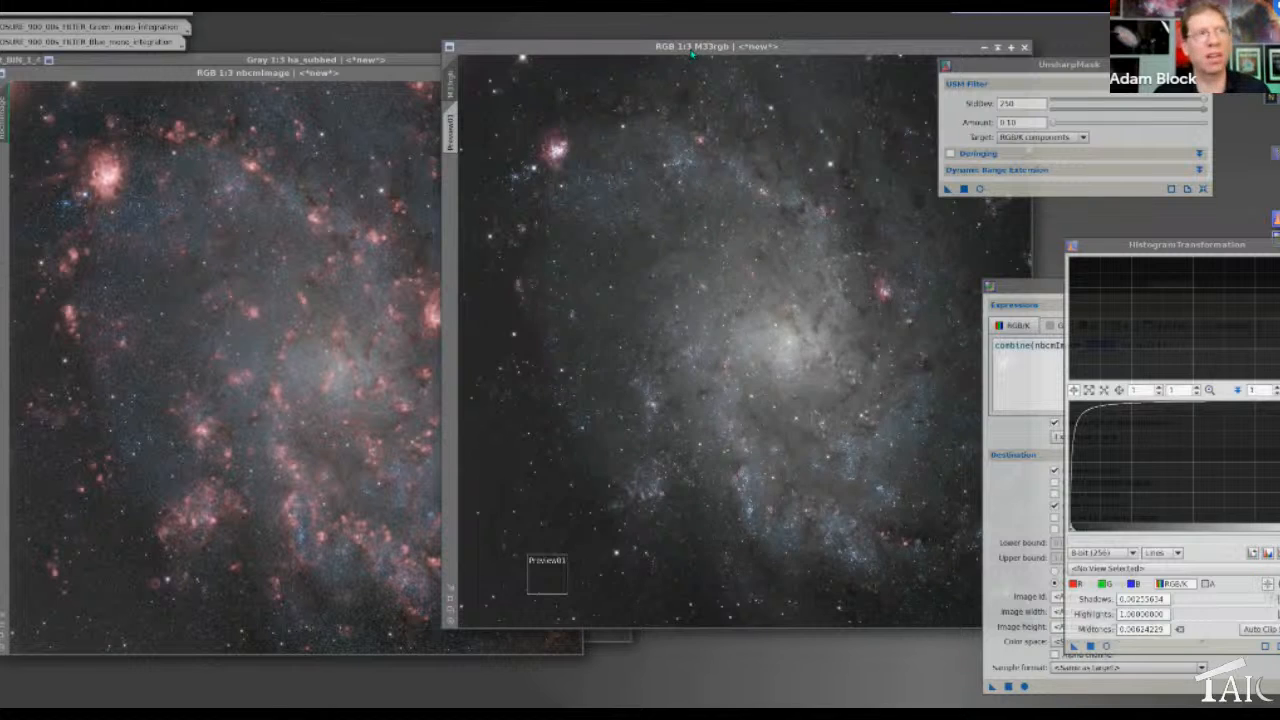
drag(692, 51, 678, 78)
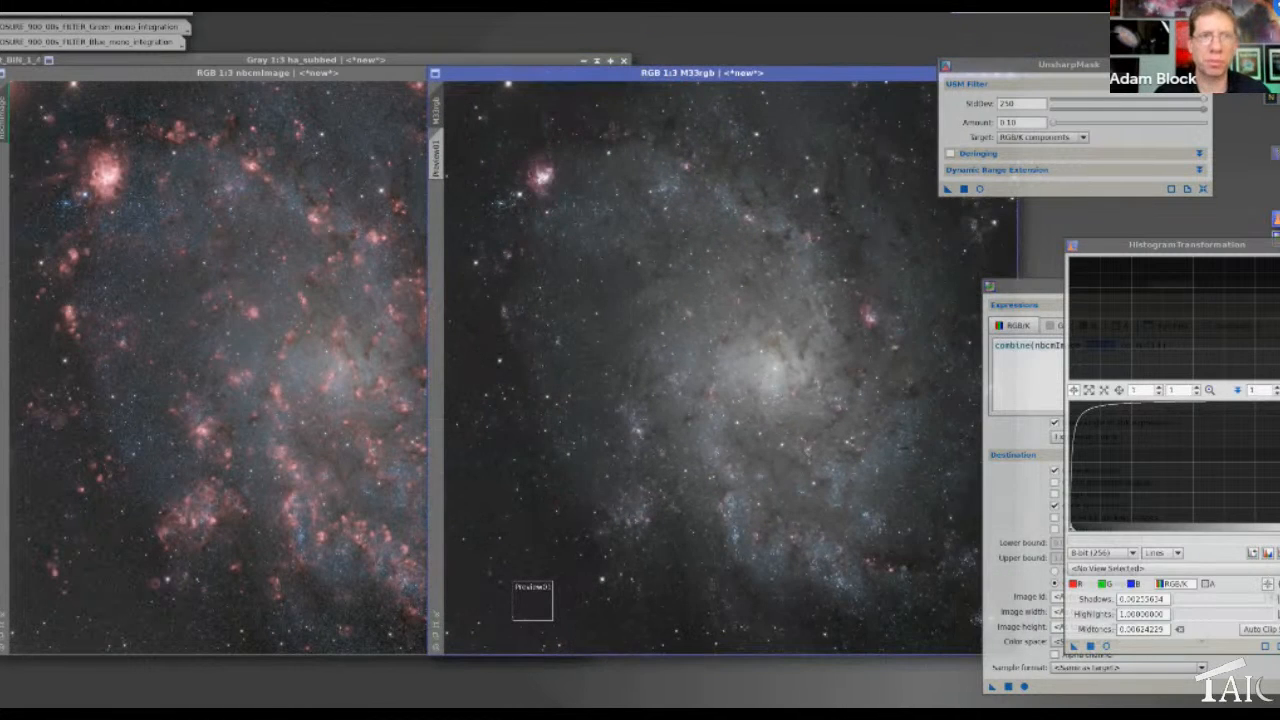
Run the PixelMath multiply blend of nbcmImage and M33rgb as a new image and auto-stretch its screen display
drag(1021, 291, 943, 232)
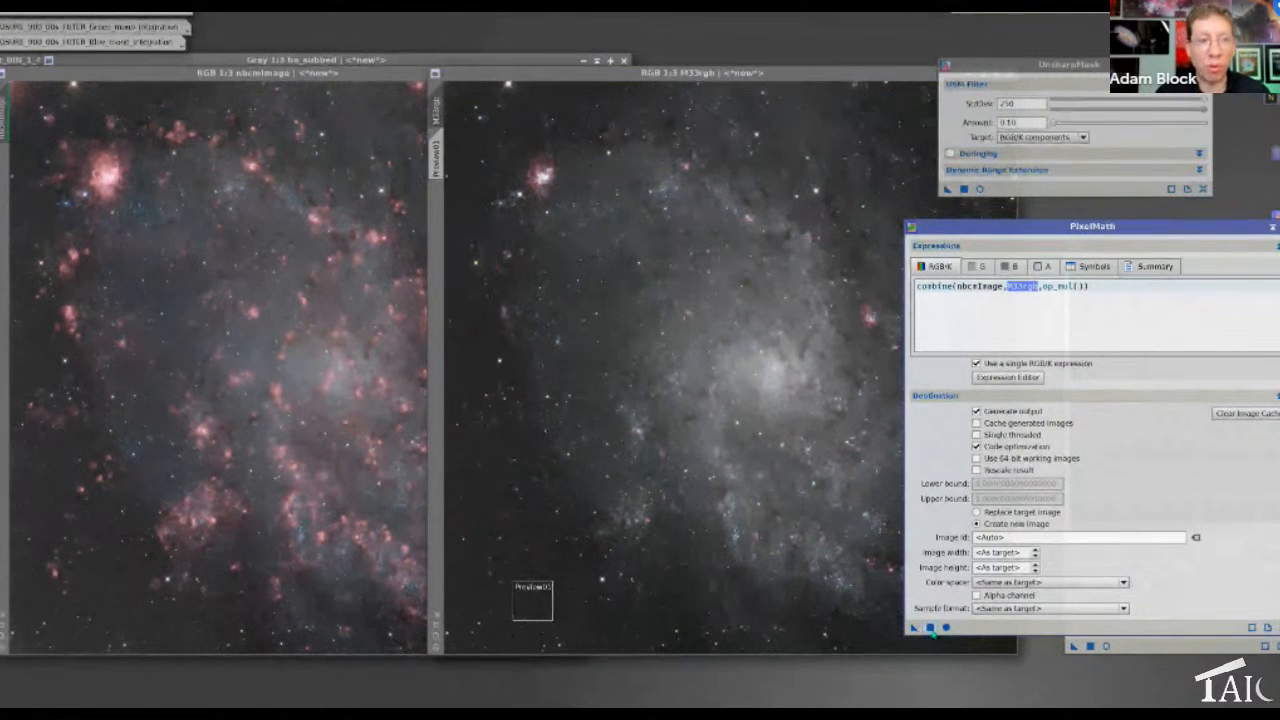
click(946, 628)
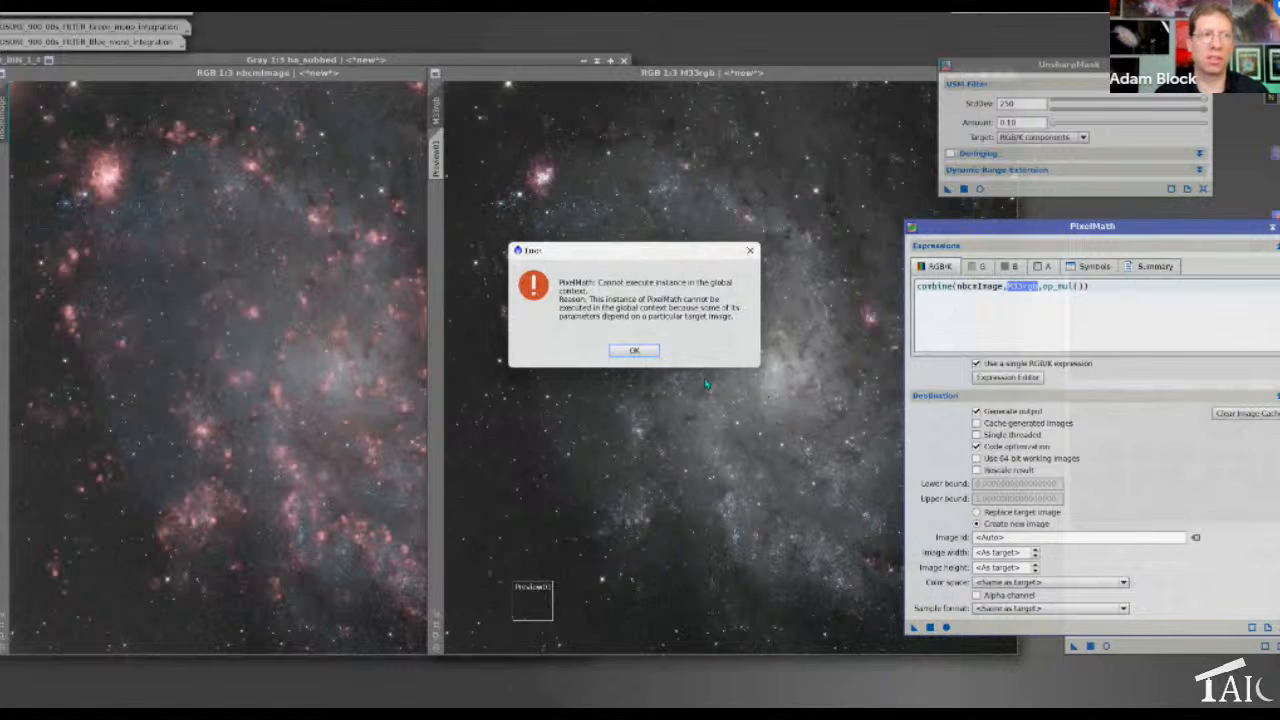
click(631, 355)
click(930, 627)
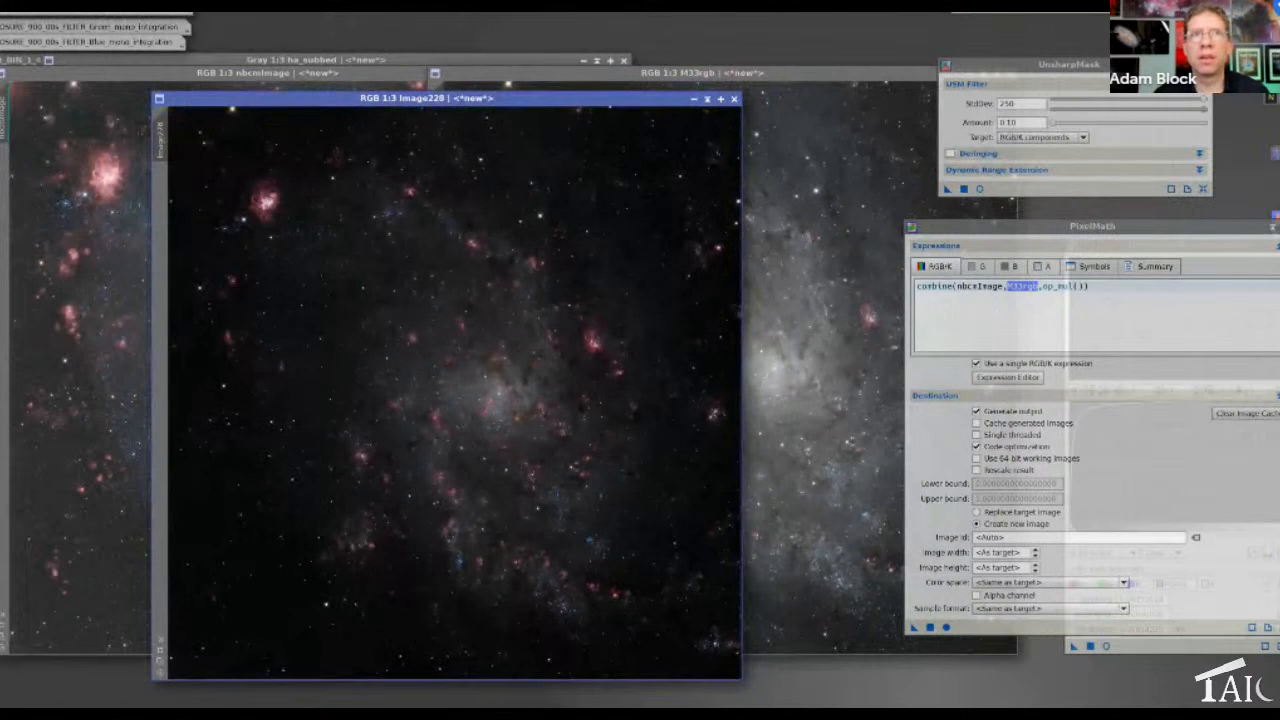
key(ctrl+a)
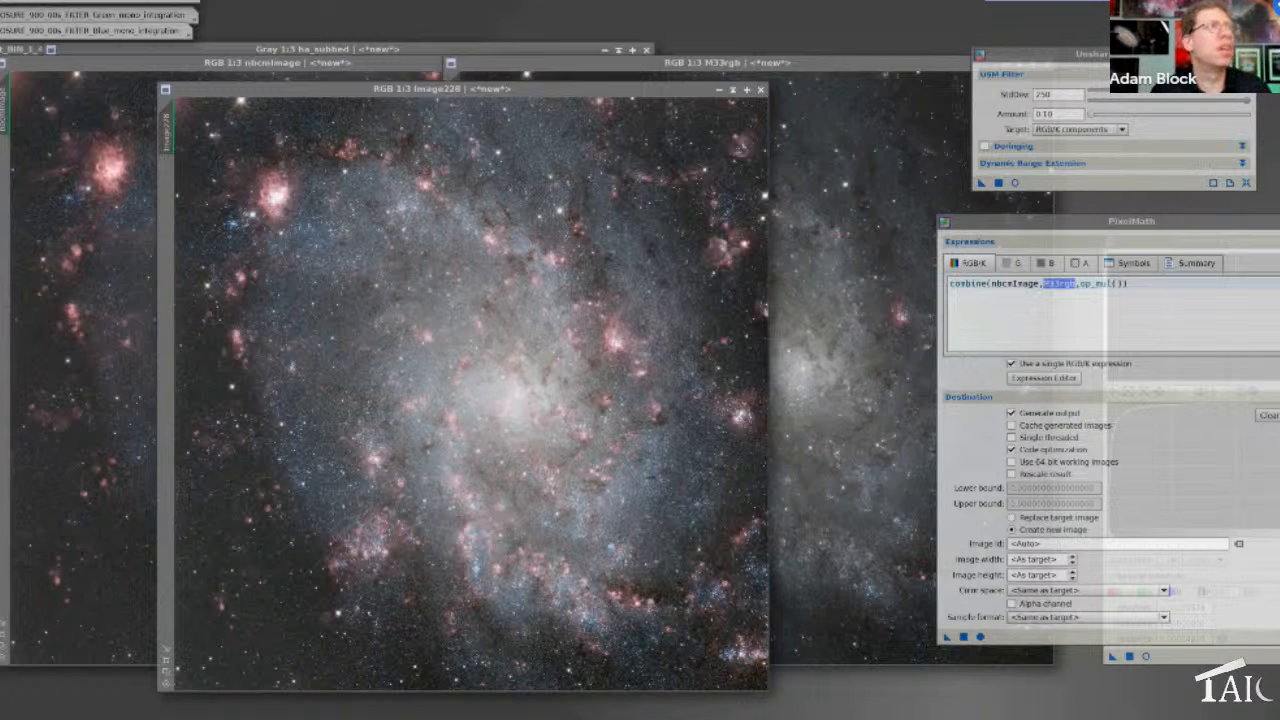
Boost the saturation of Image228 with a reset CurvesTransformation, raising the saturation curve near input 0.40 to about 0.54
click(118, 1)
click(118, 1)
click(118, 1)
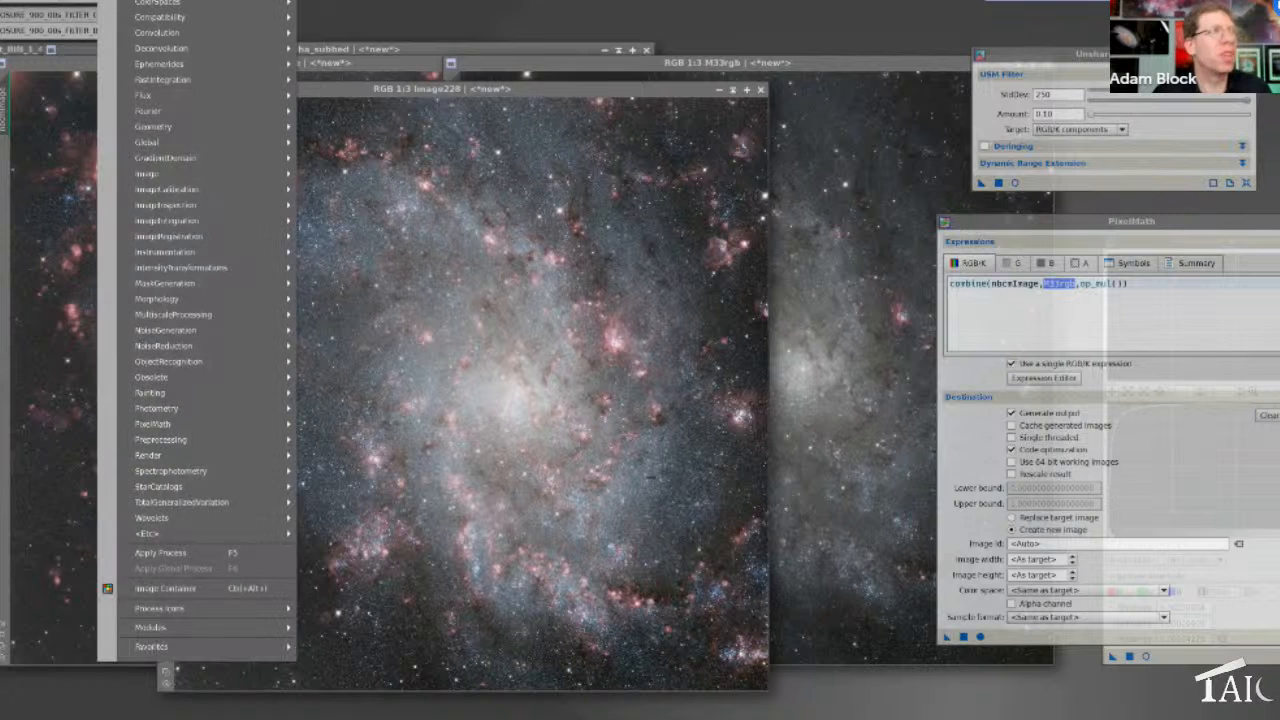
mouse_move(165, 1)
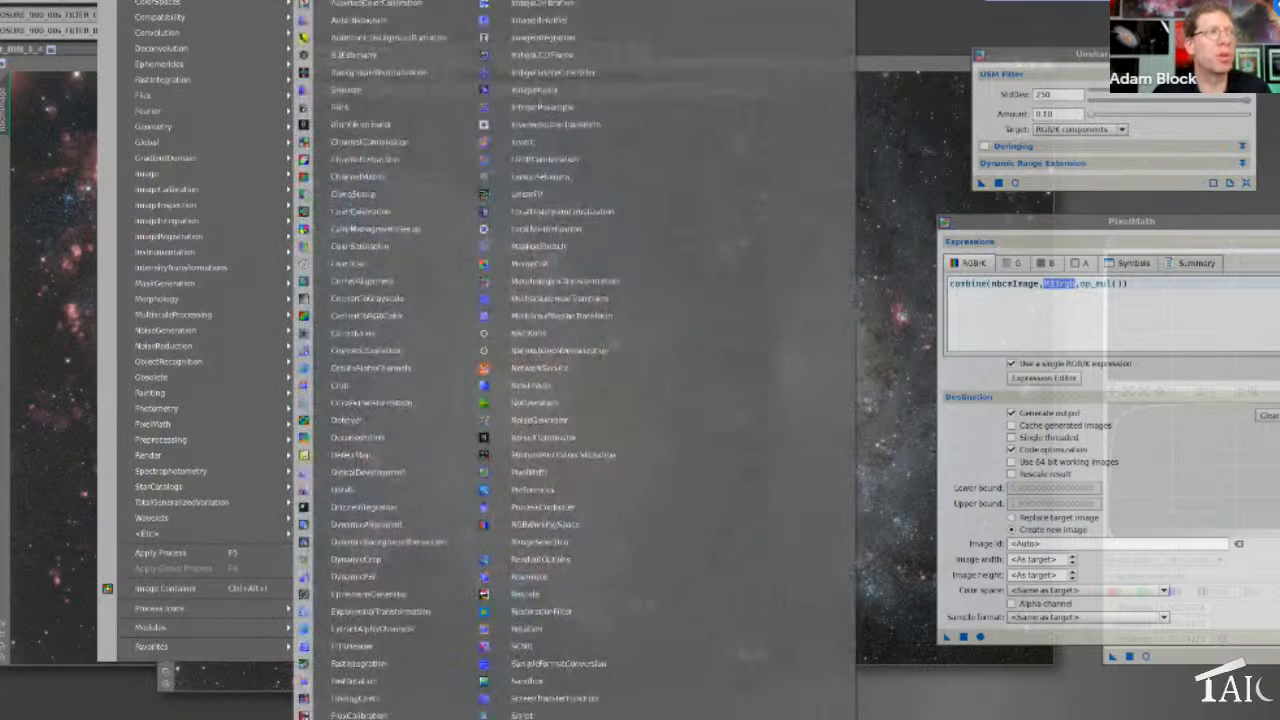
click(409, 405)
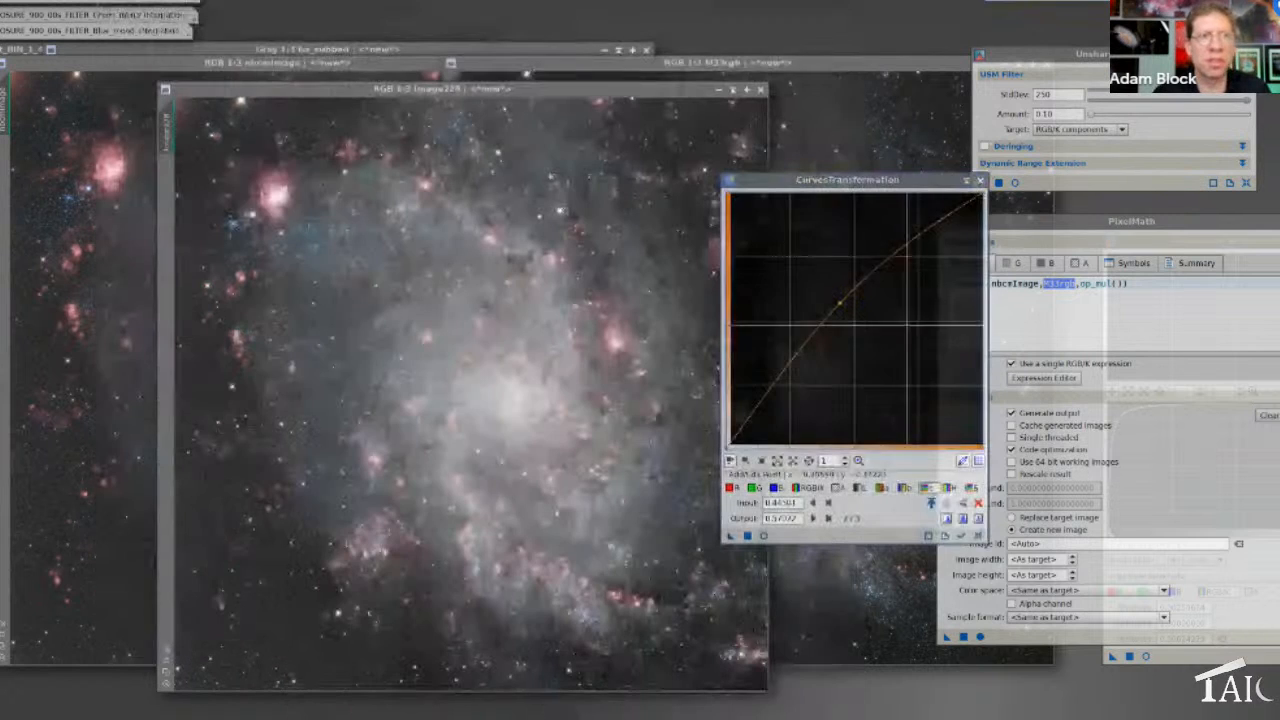
click(977, 537)
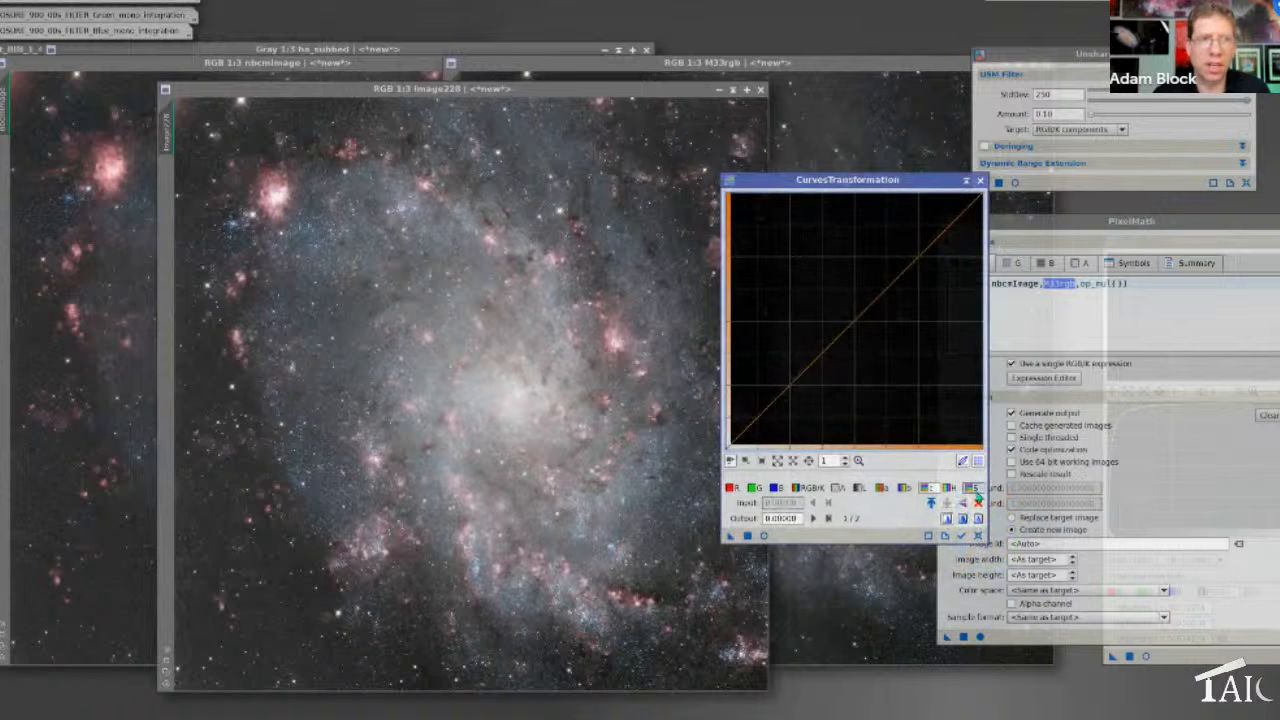
drag(830, 346, 829, 312)
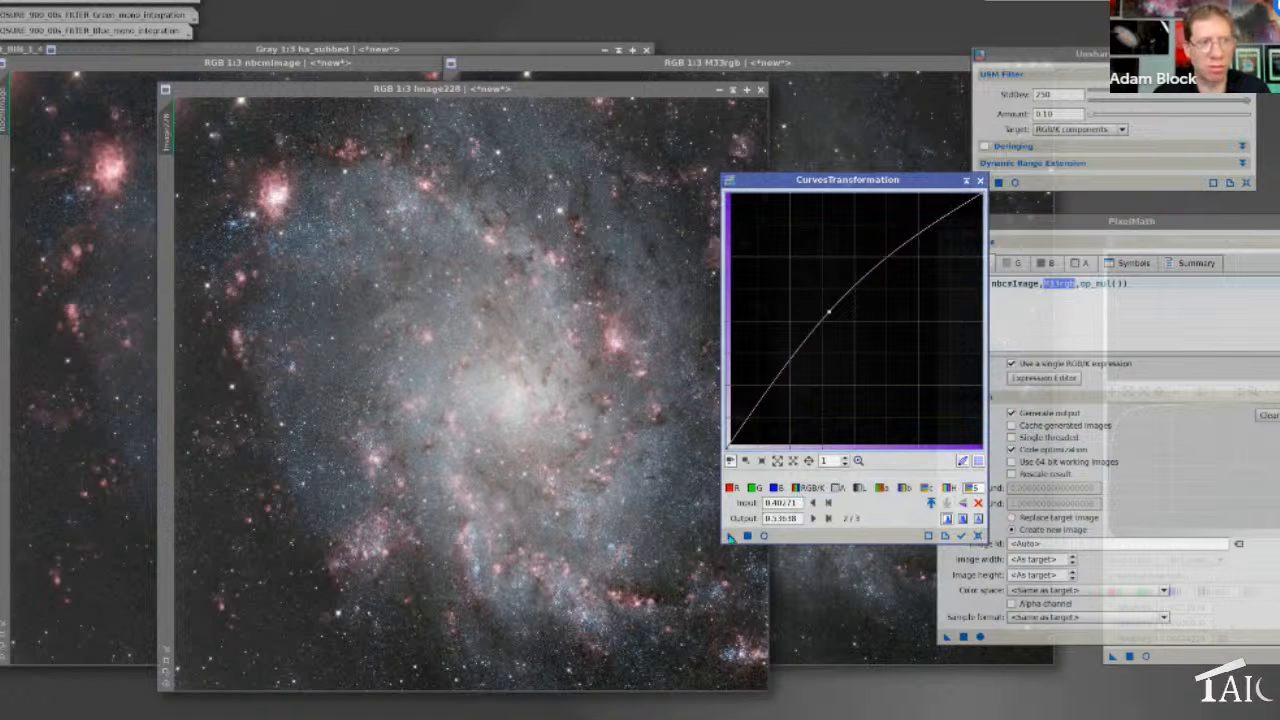
drag(680, 538, 682, 540)
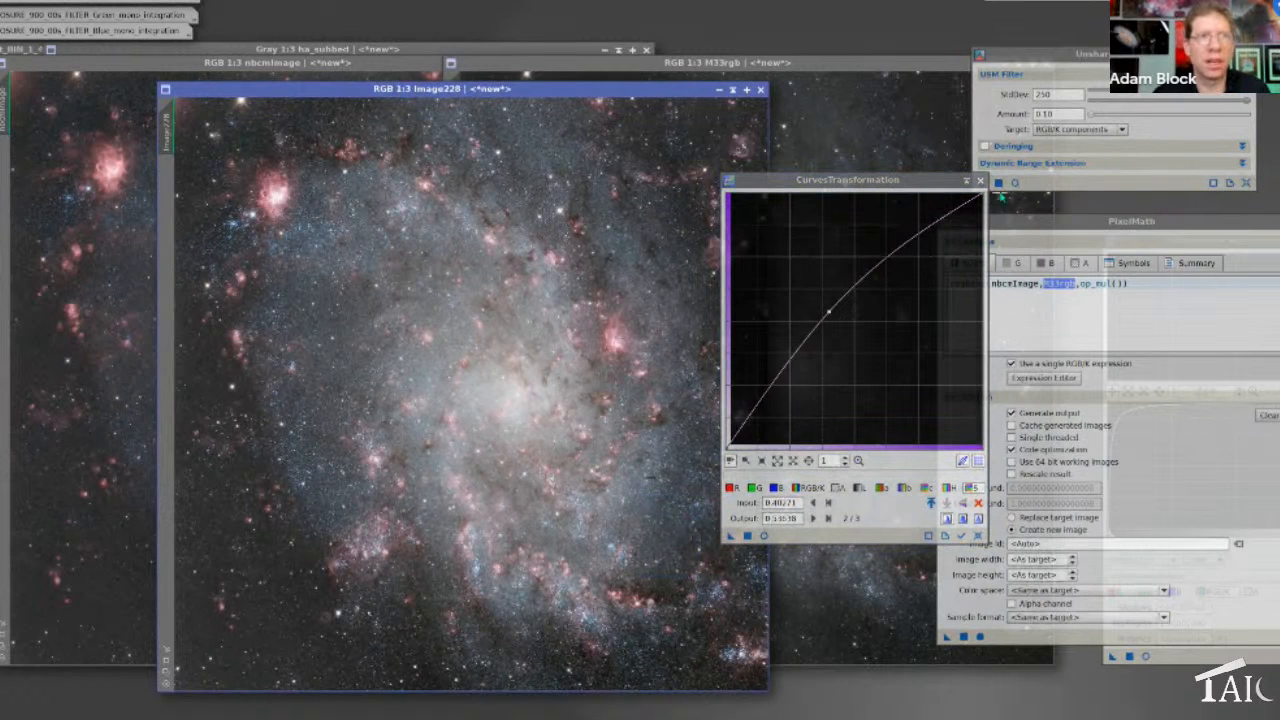
click(980, 181)
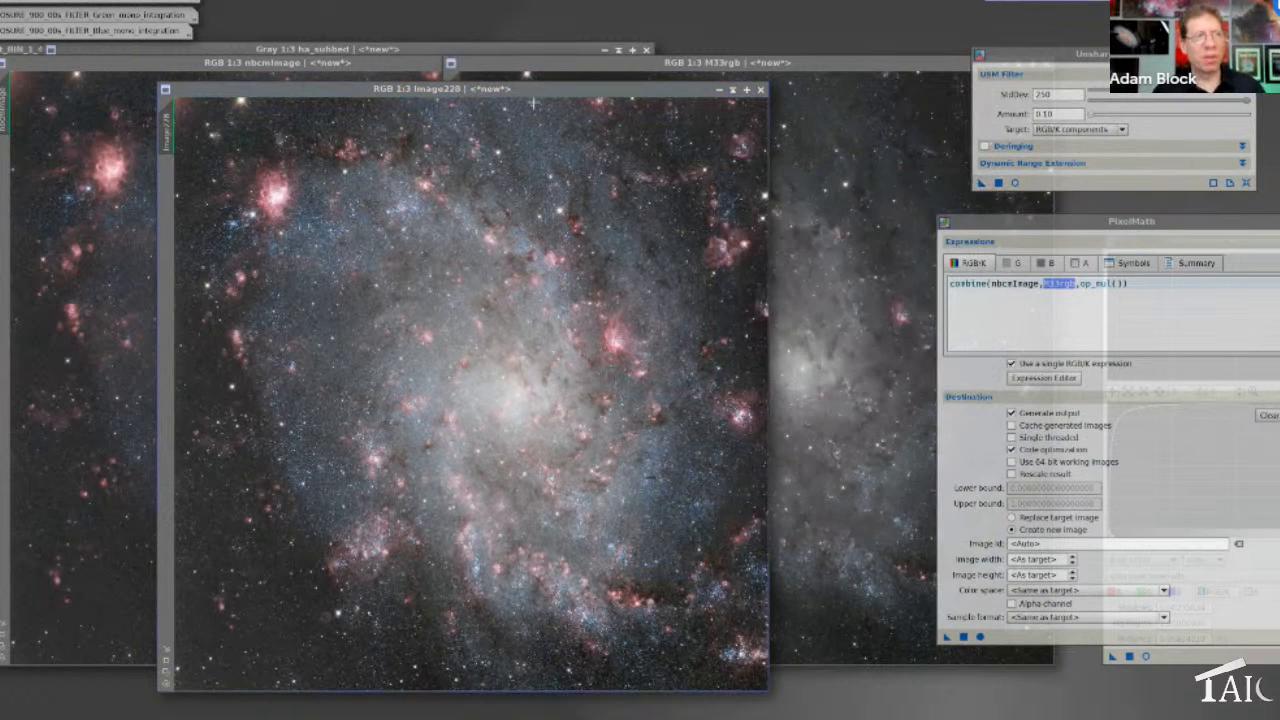
Create a chrominance color mask from Image228 with the ColorMask script, covering the reds from start hue 311 to end hue 25
drag(517, 83, 497, 18)
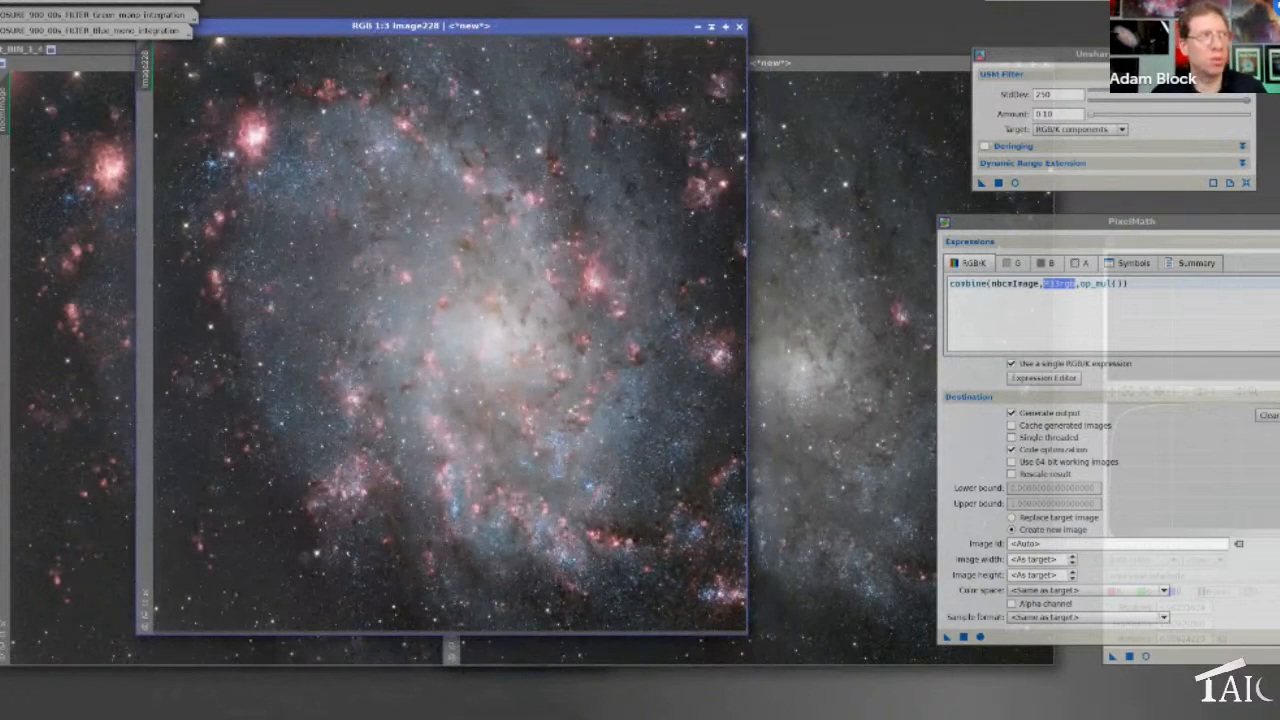
click(172, 1)
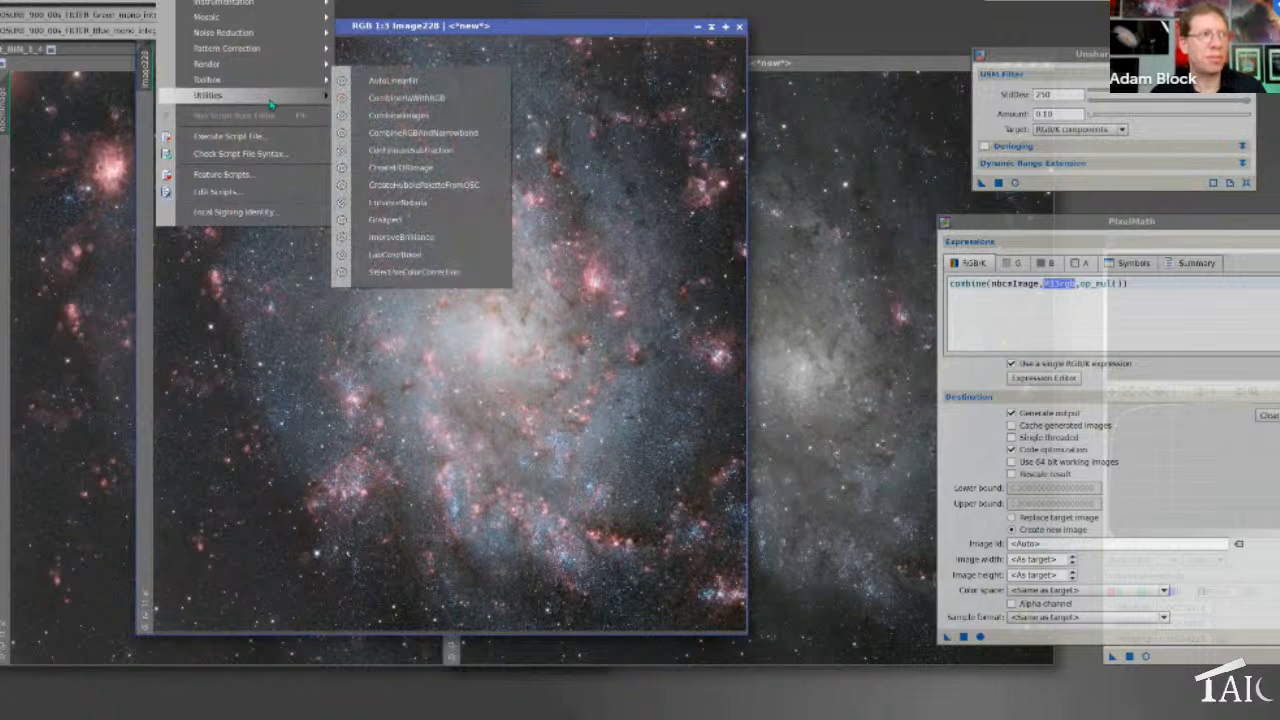
mouse_move(272, 95)
click(430, 98)
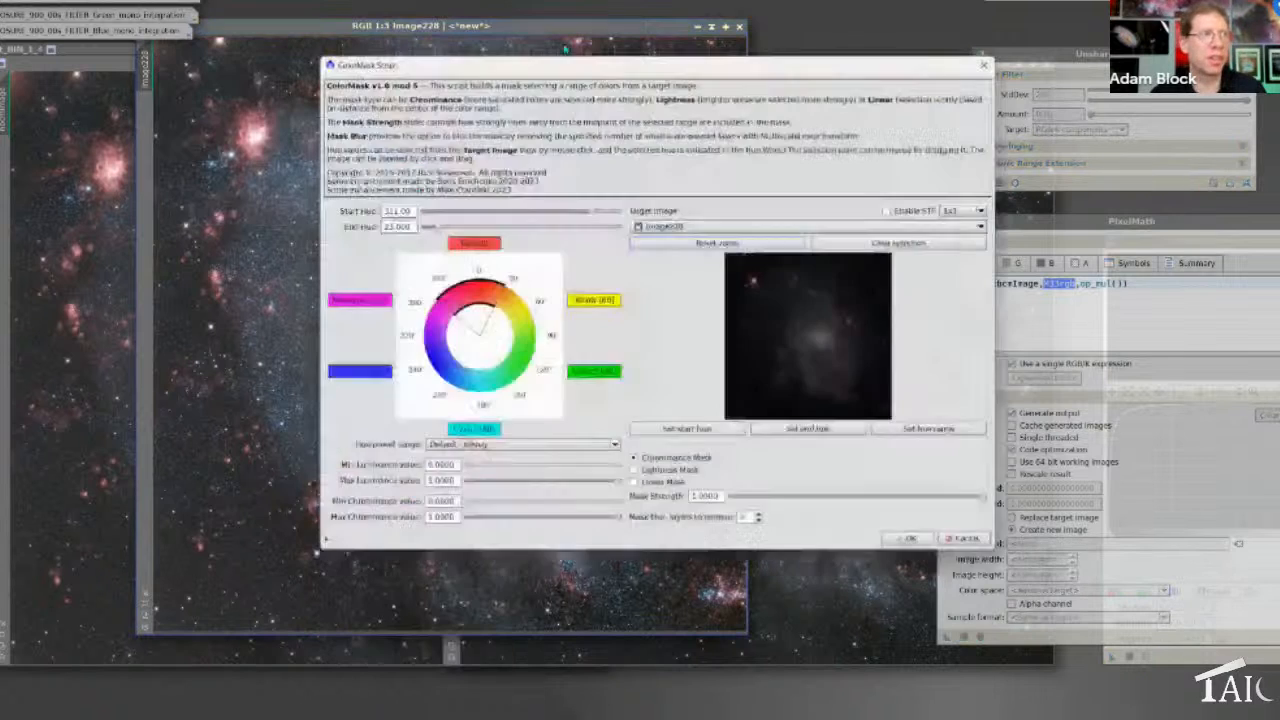
drag(512, 70, 812, 47)
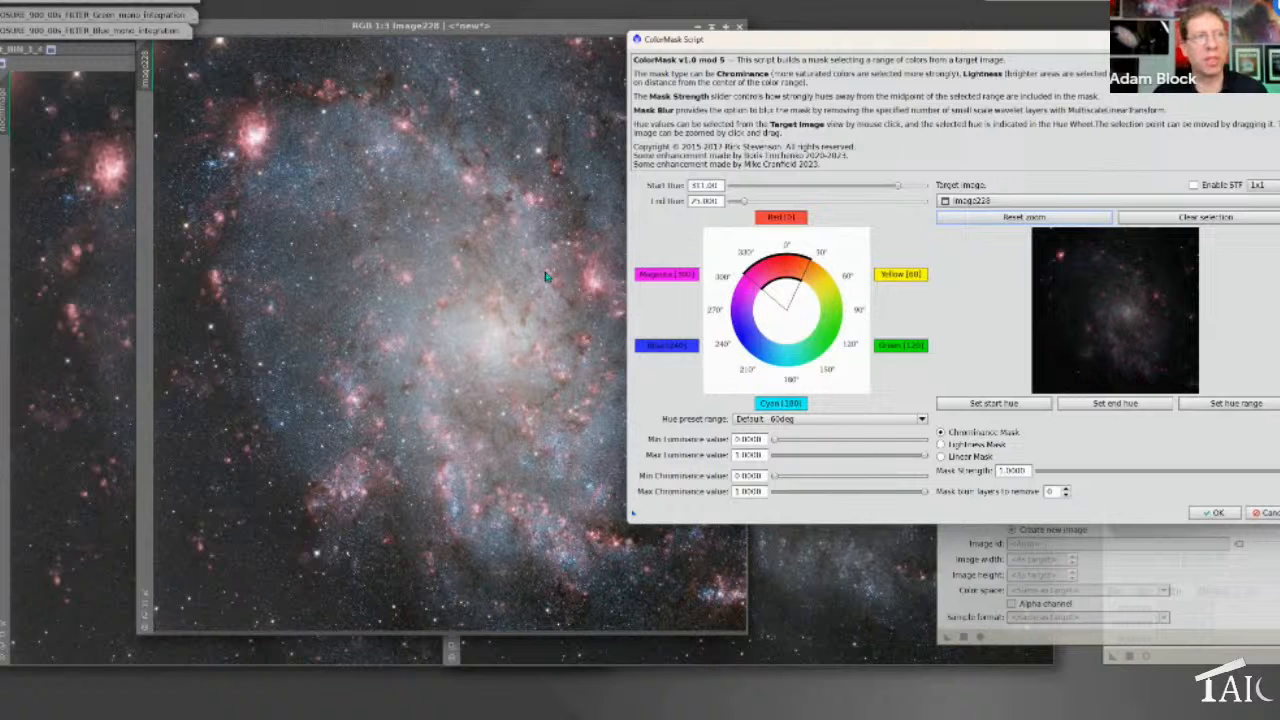
click(1220, 514)
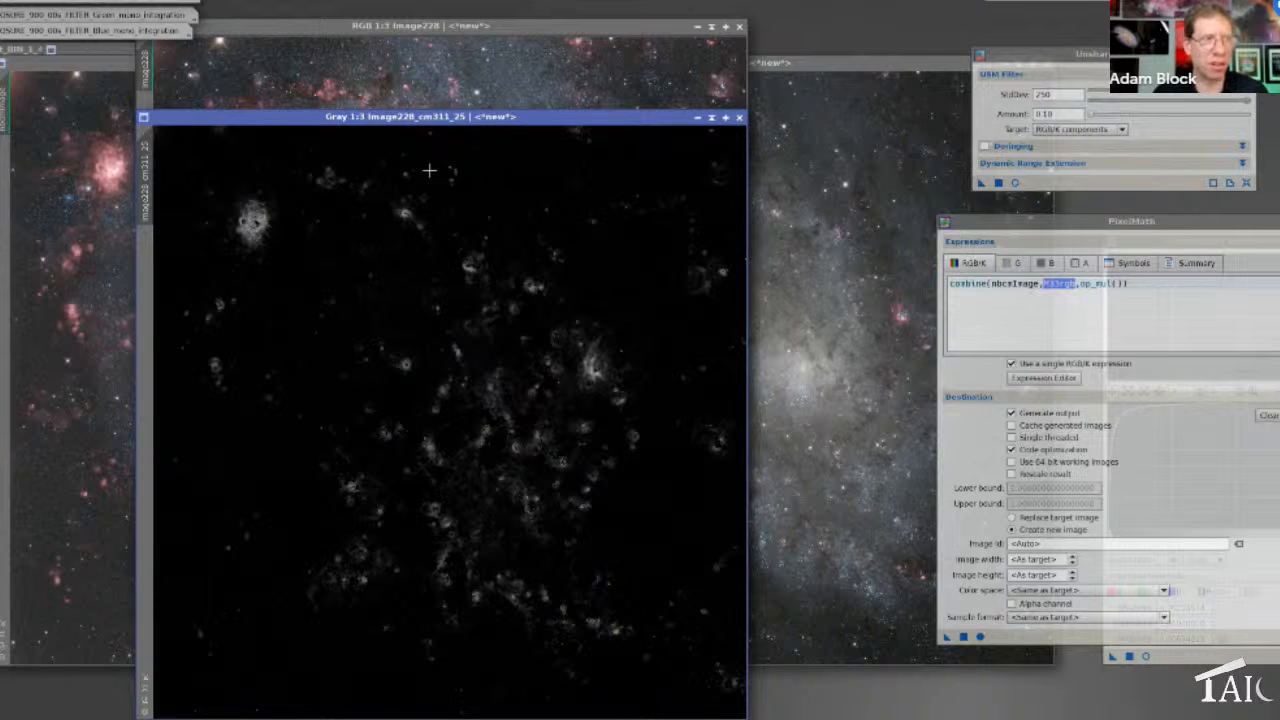
Apply the Image228_cm311_25 color mask to Image228 and hide the mask overlay
drag(342, 125, 496, 85)
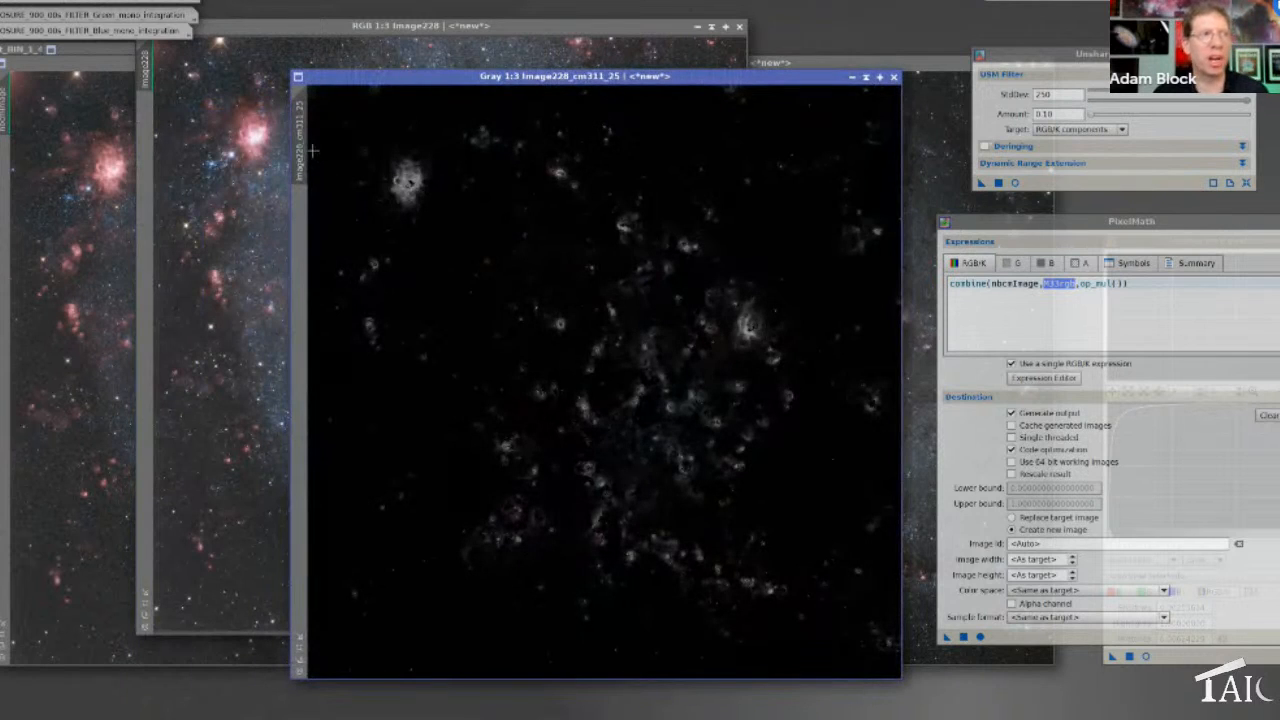
drag(300, 144, 146, 140)
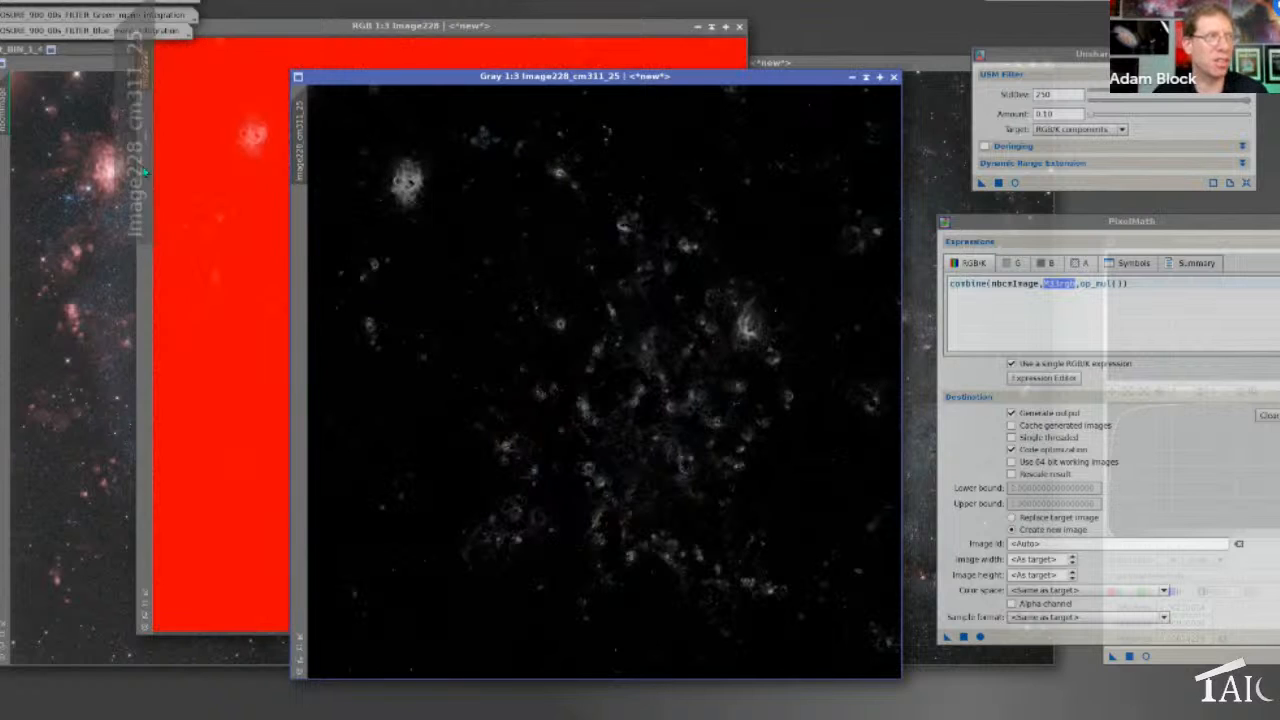
click(356, 30)
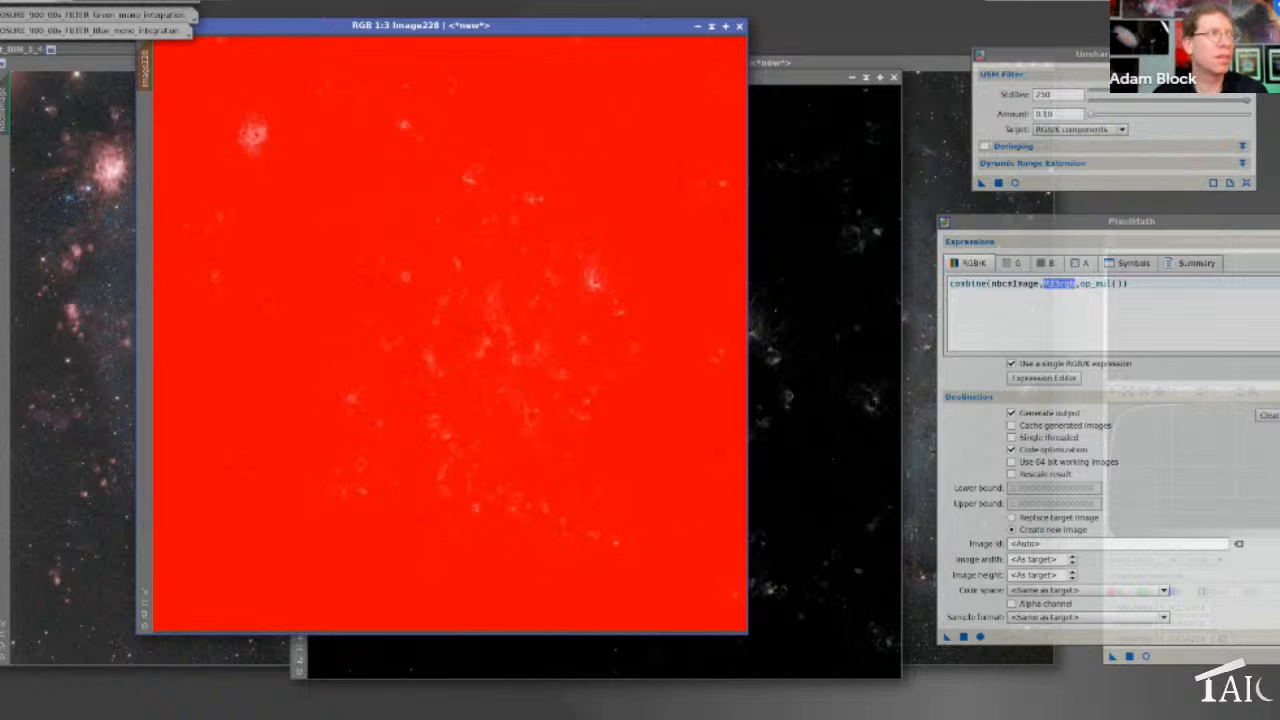
key(ctrl+k)
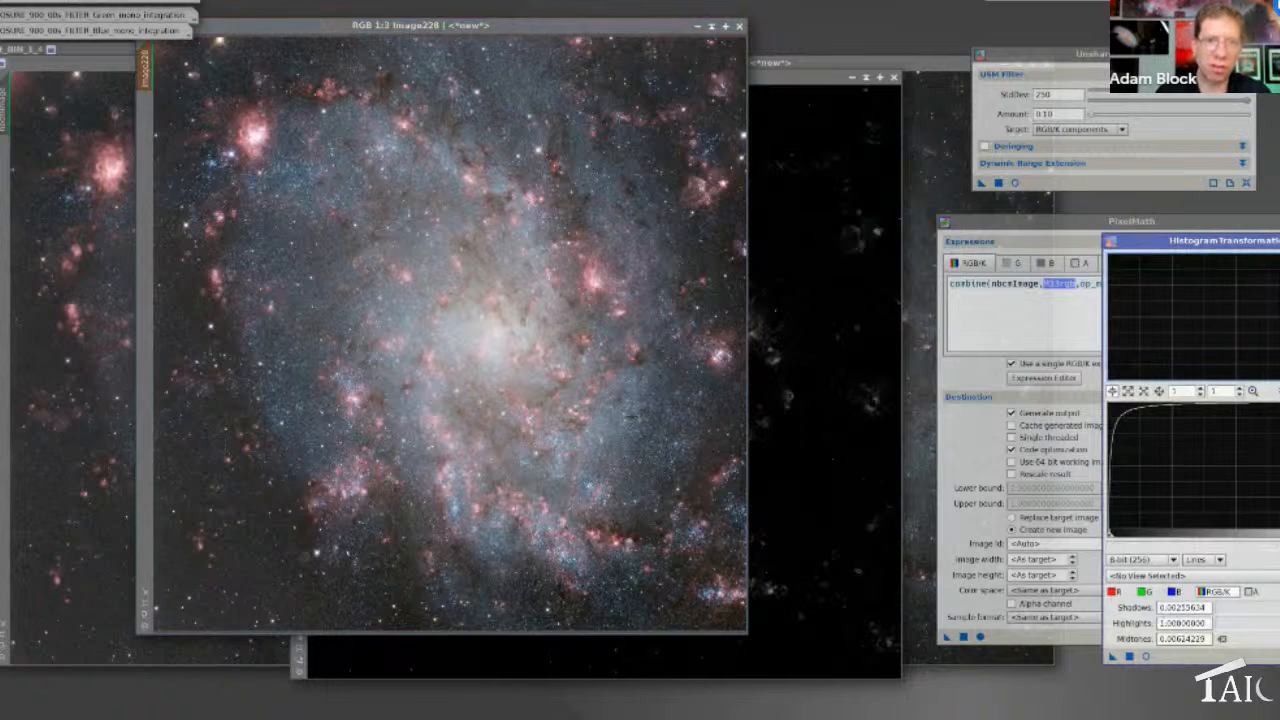
Brighten the masked reds of Image228 with a reset HistogramTransformation, lowering the red channel's midtones to about 0.1997 using the real-time preview
click(1279, 656)
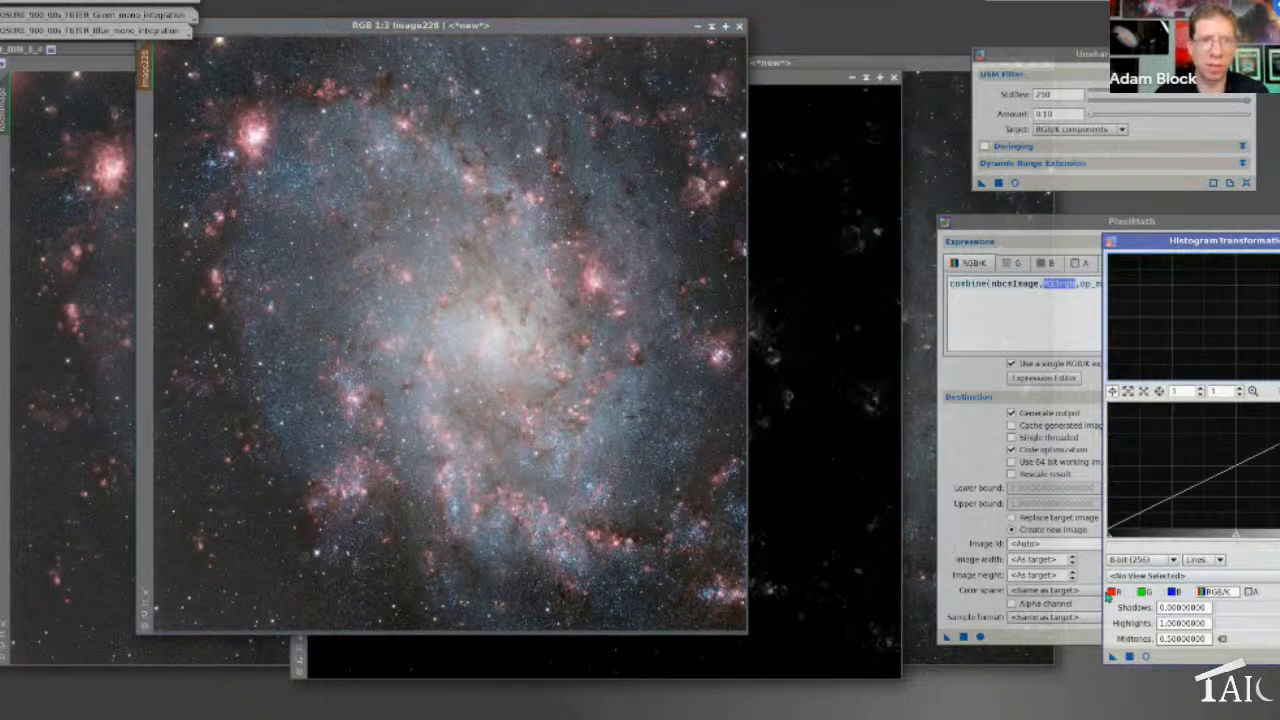
click(1110, 592)
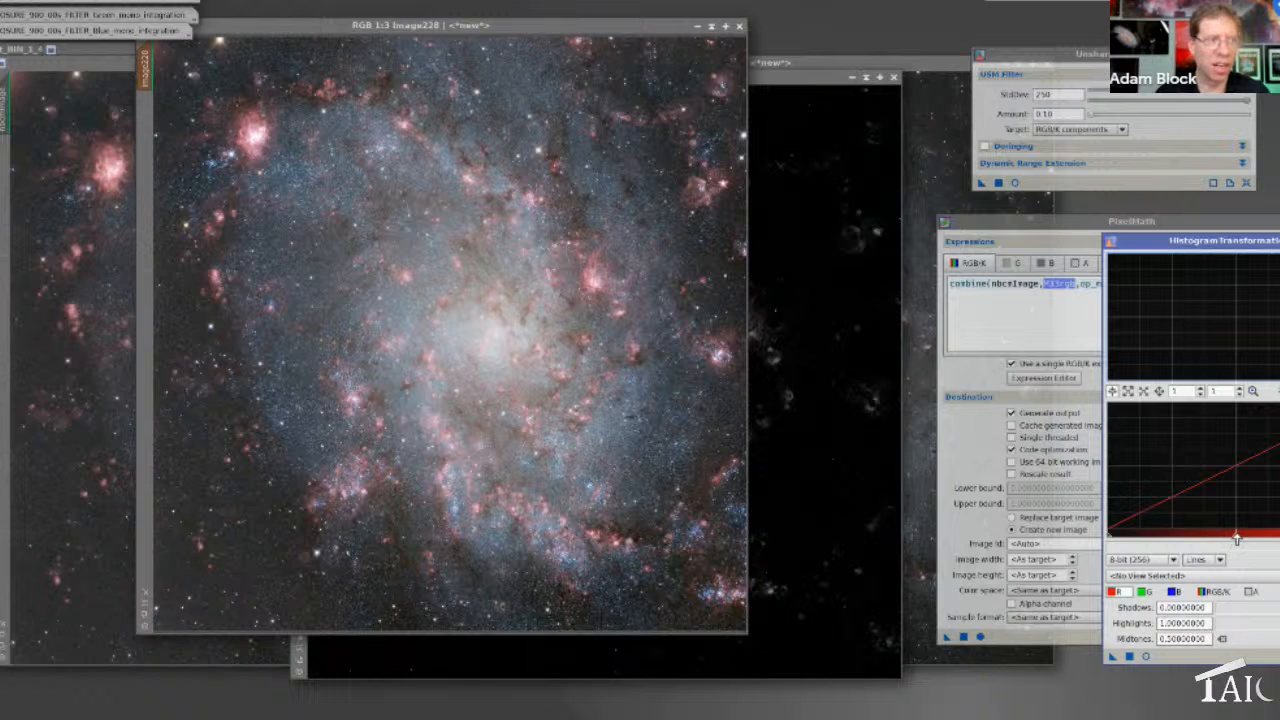
drag(1237, 538, 1207, 538)
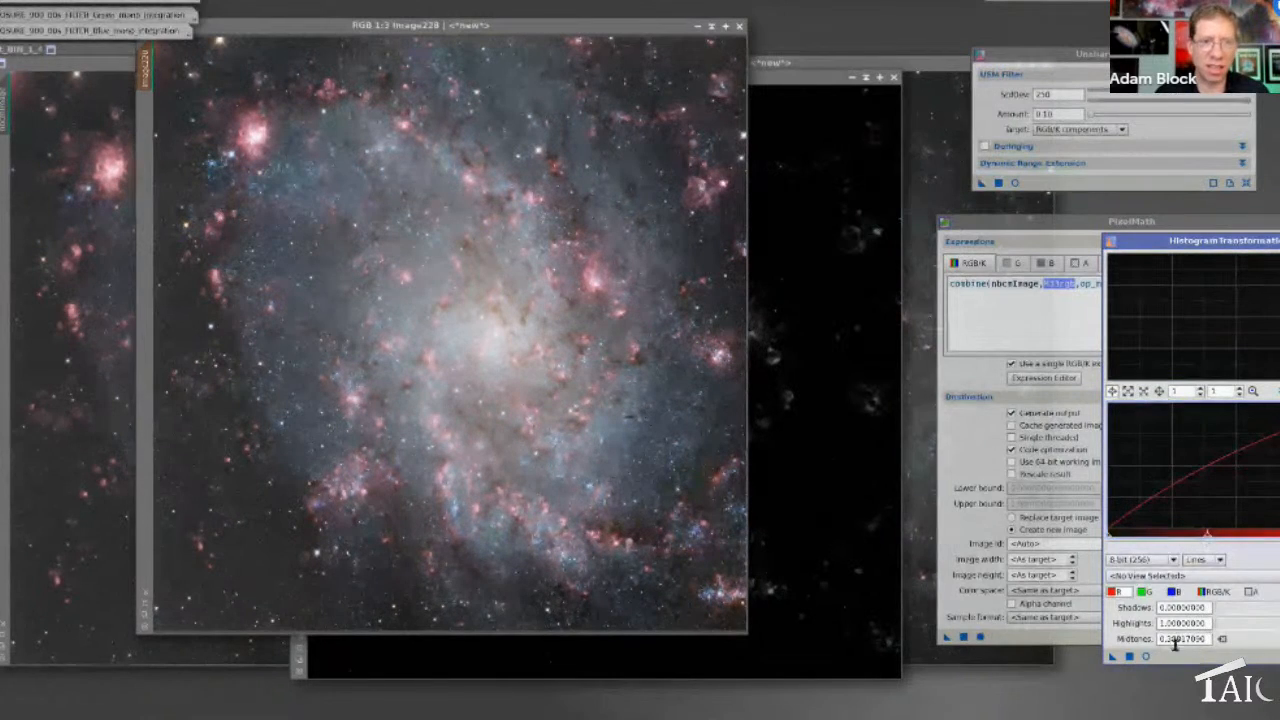
click(1146, 656)
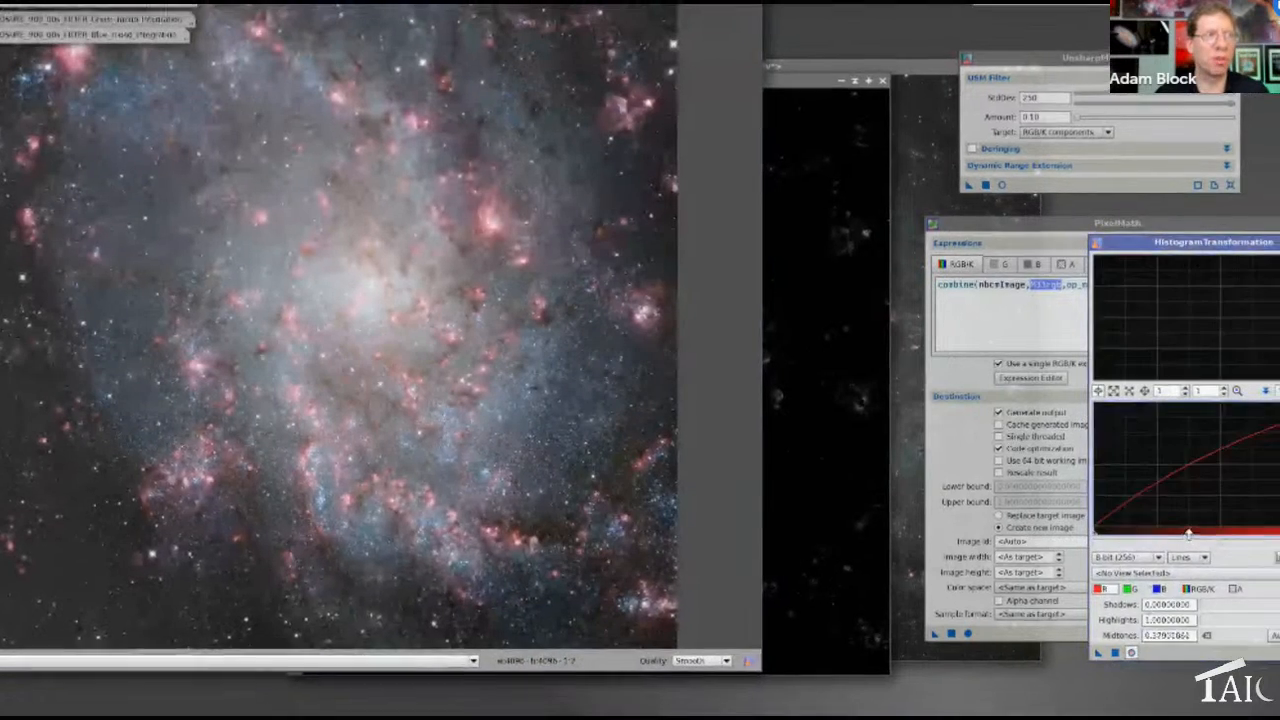
drag(1207, 538, 1164, 538)
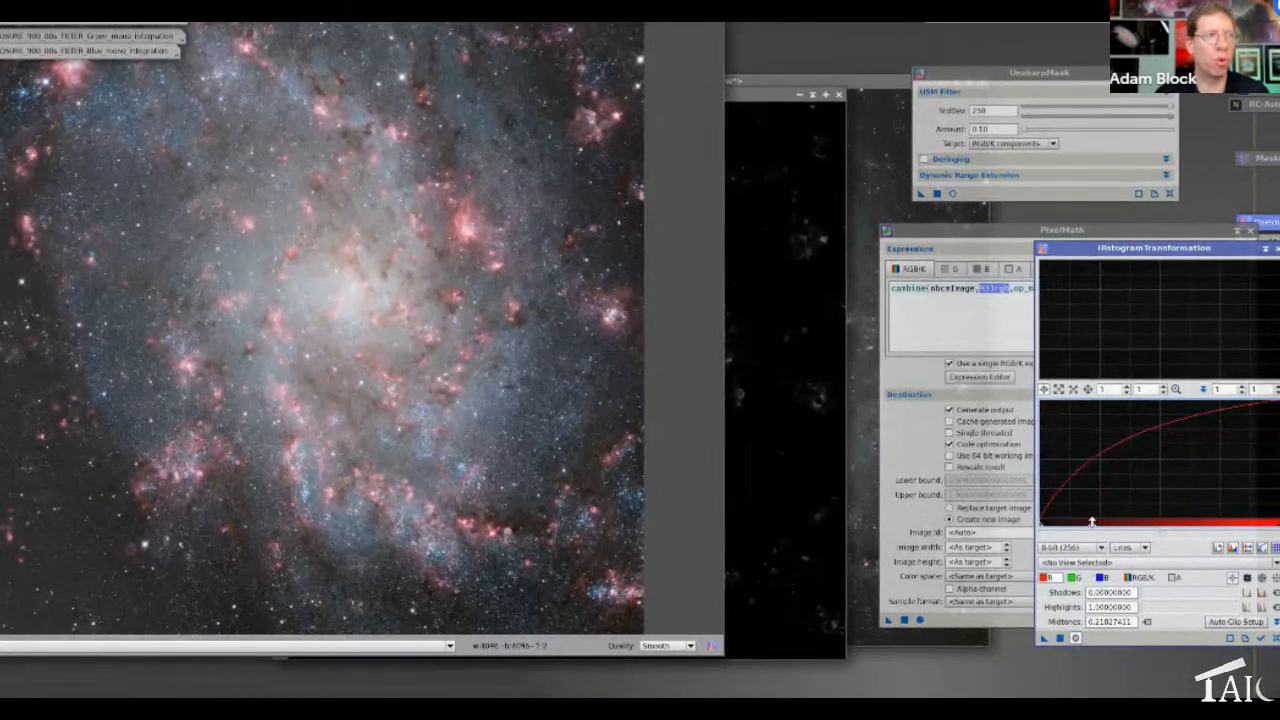
mouse_move(1092, 521)
mouse_down()
mouse_move(1102, 525)
mouse_move(1087, 527)
mouse_up()
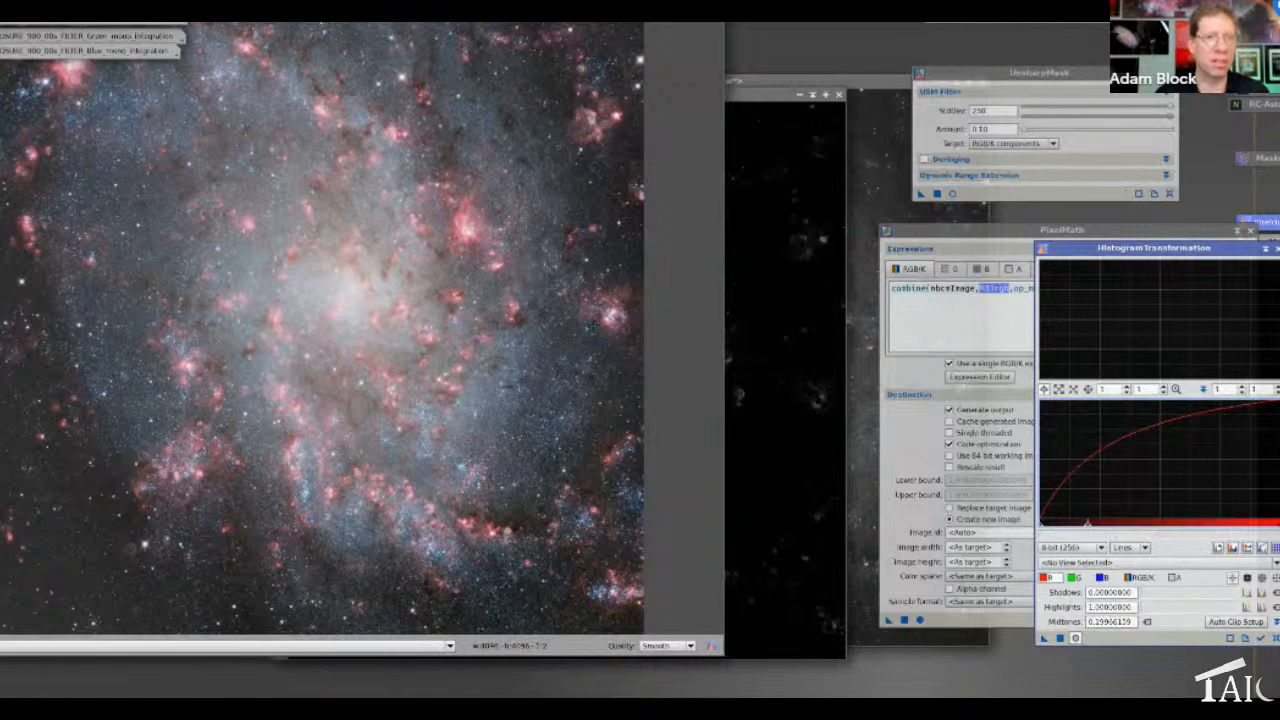
click(1061, 638)
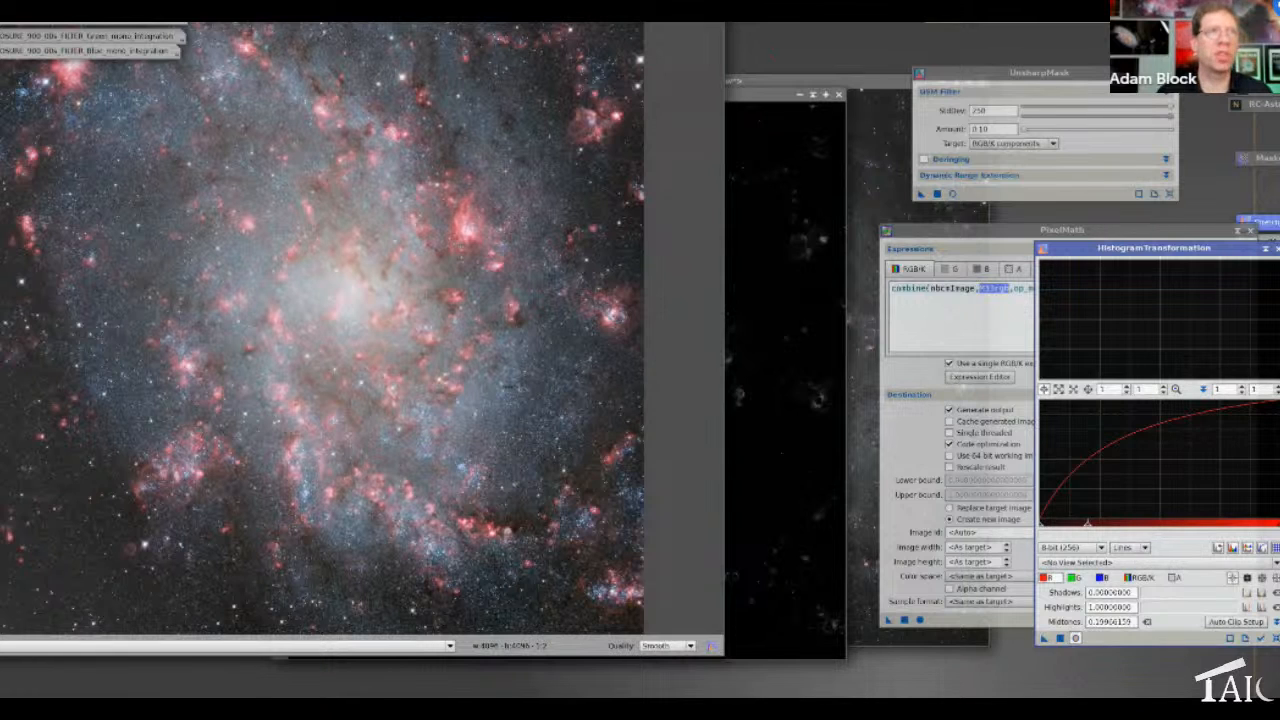
click(1076, 638)
Examine the brightened red nebulae and galaxy core of Image228 at 1:1
drag(527, 43, 593, 83)
scroll(268, 184, down, 5)
scroll(411, 264, up, 2)
scroll(629, 422, down, 1)
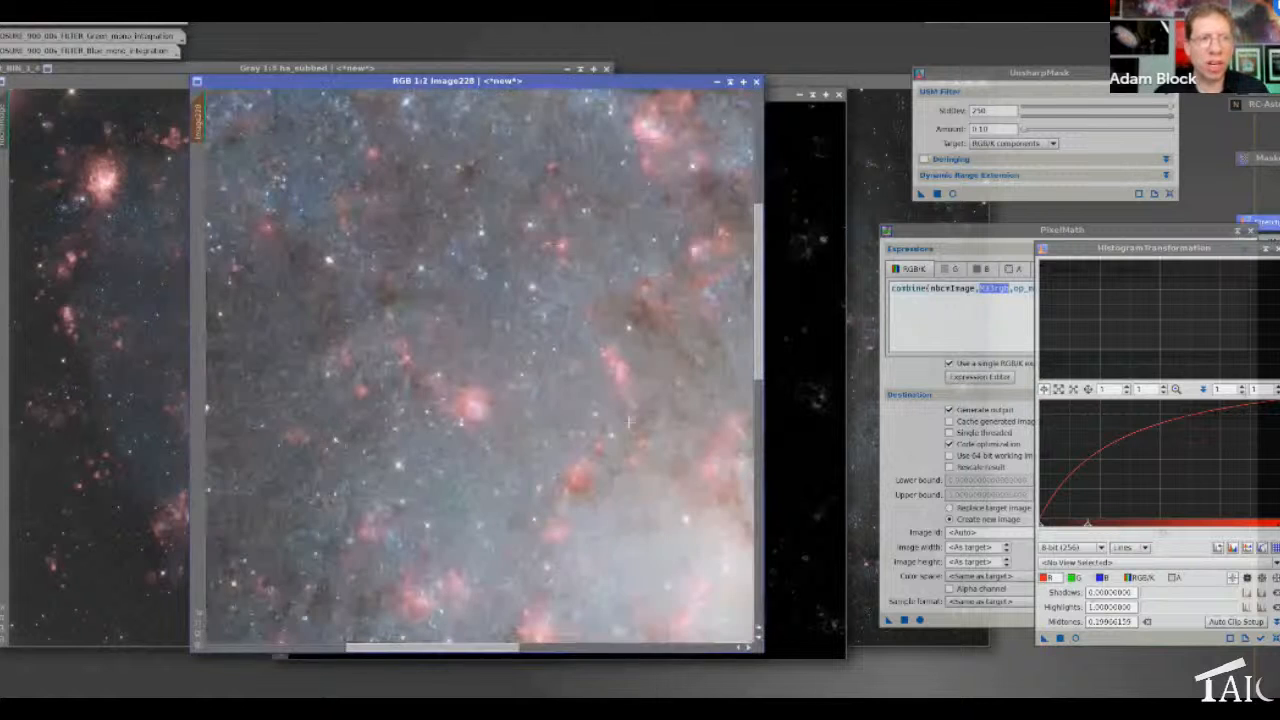
scroll(470, 442, down, 1)
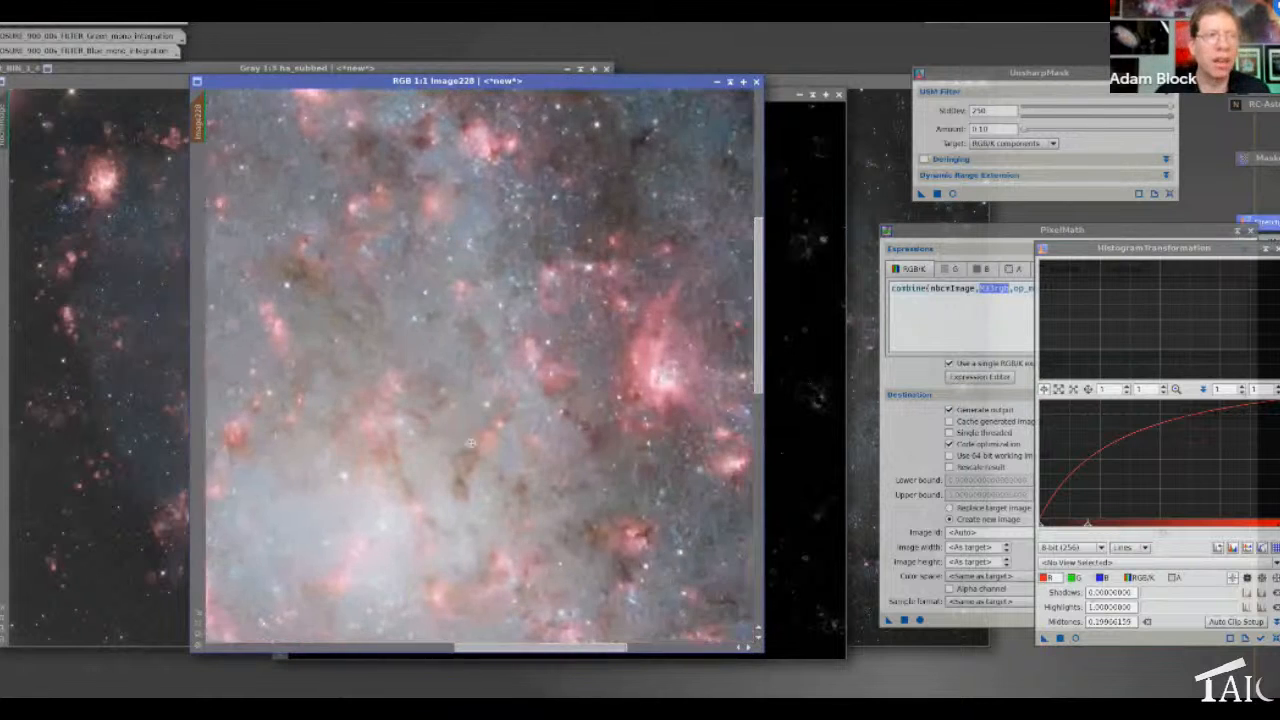
drag(530, 388, 408, 397)
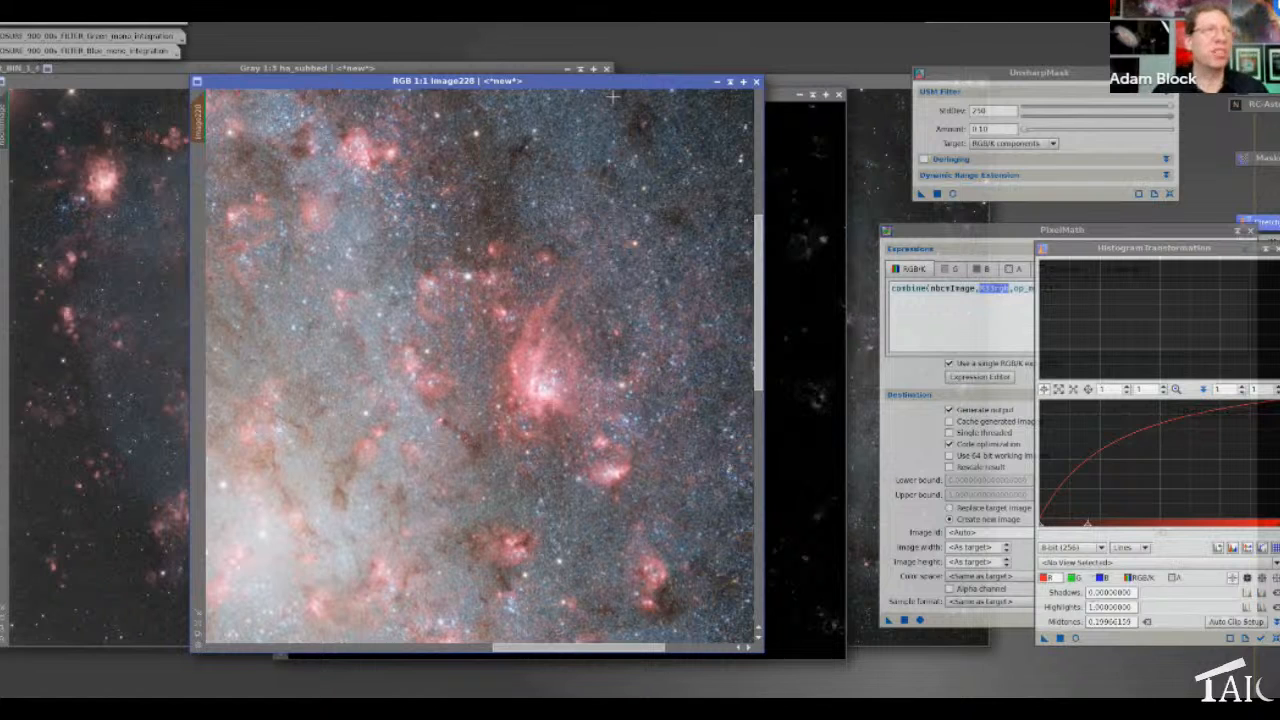
Show the M33_rework image maximized and move the ScreenTransferFunction, UnsharpMask and PixelMath windows aside to clear the view
double_click(288, 26)
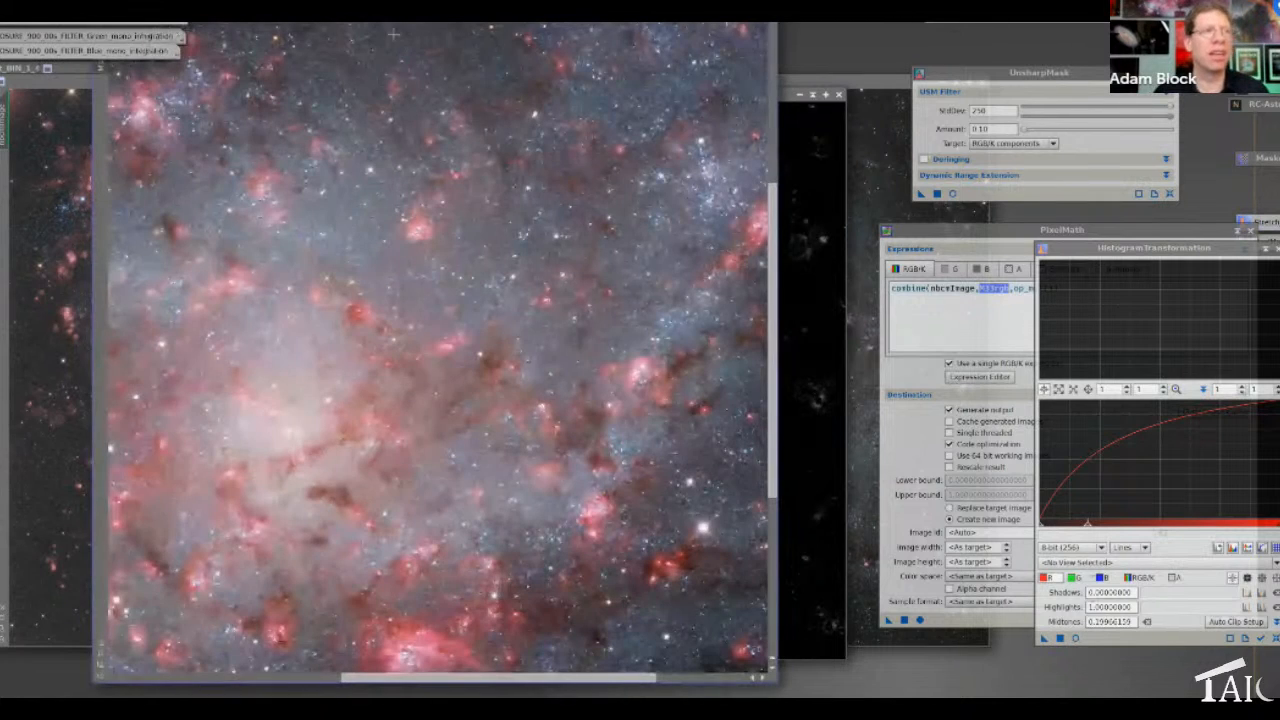
double_click(440, 24)
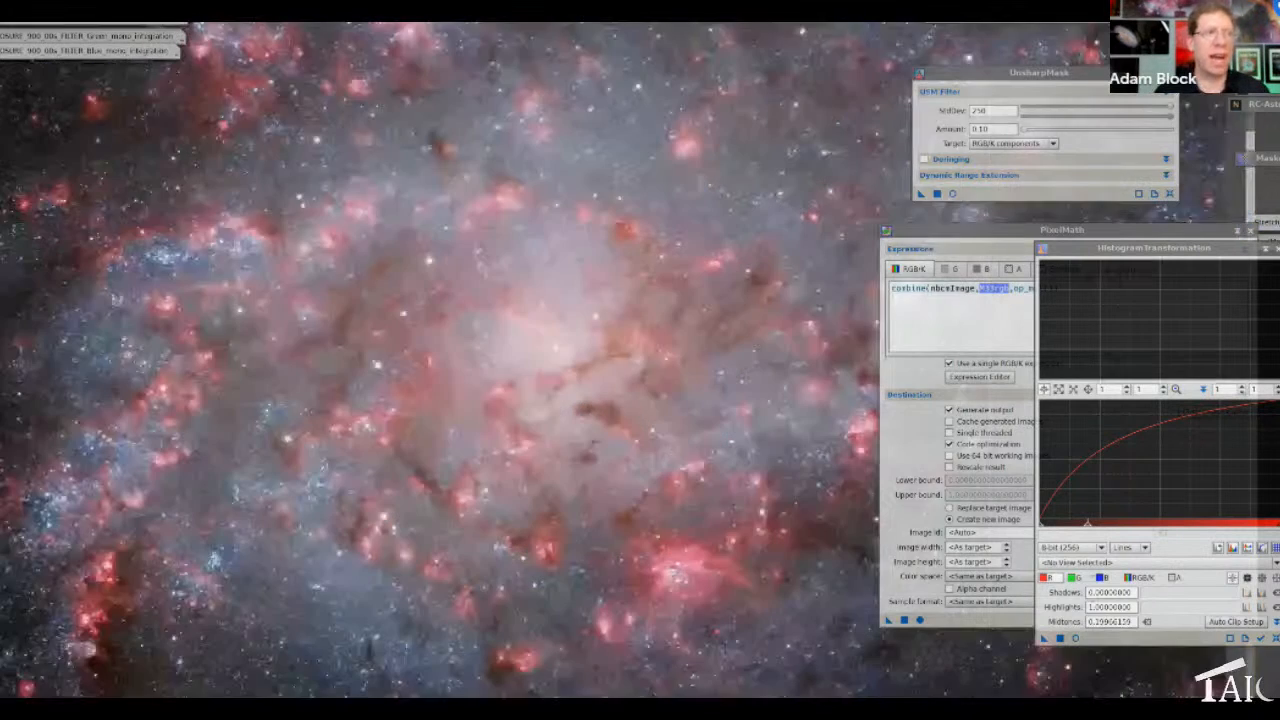
scroll(527, 196, down, 2)
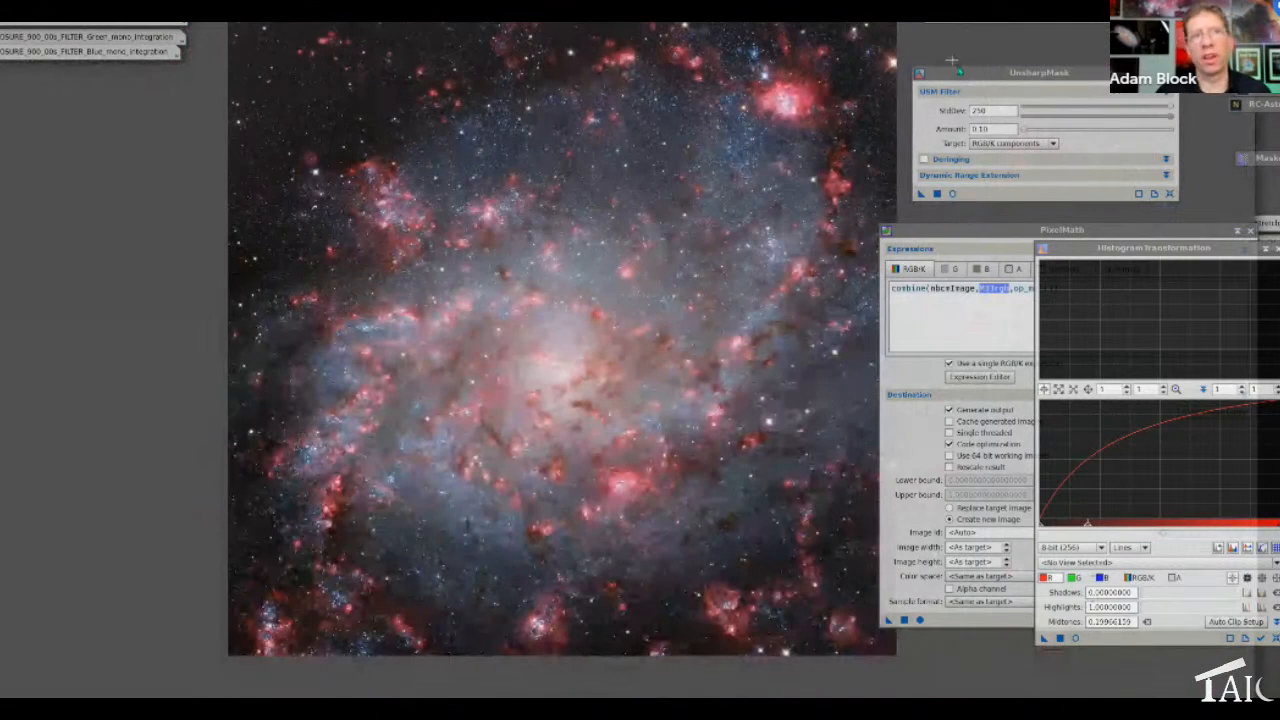
drag(964, 76, 1029, 76)
drag(952, 238, 1070, 226)
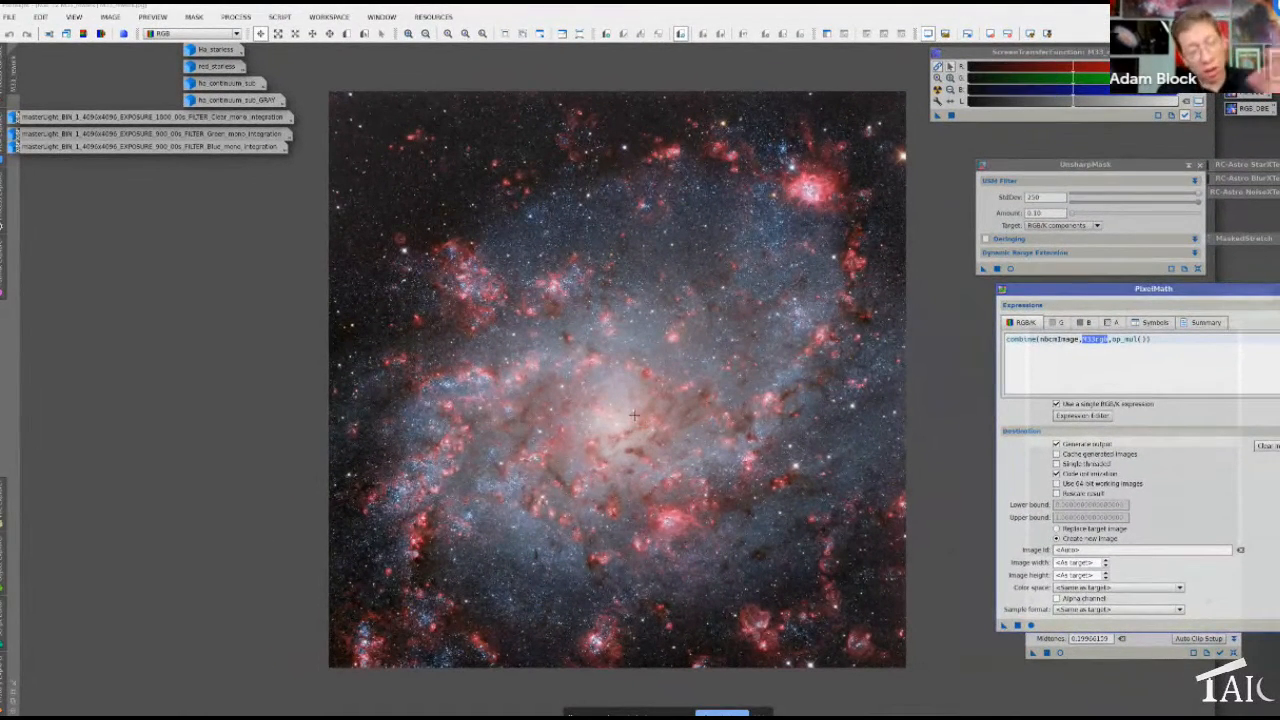
scroll(631, 418, up, 1)
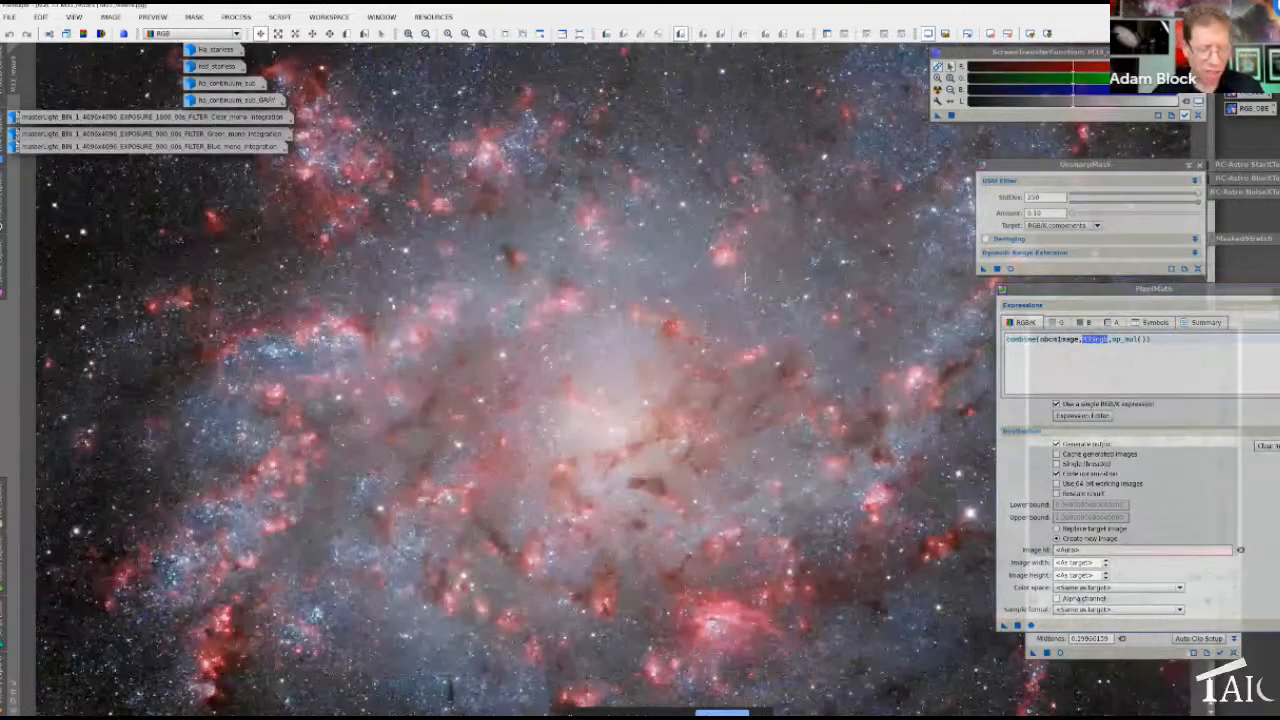
scroll(847, 264, down, 1)
scroll(847, 264, up, 1)
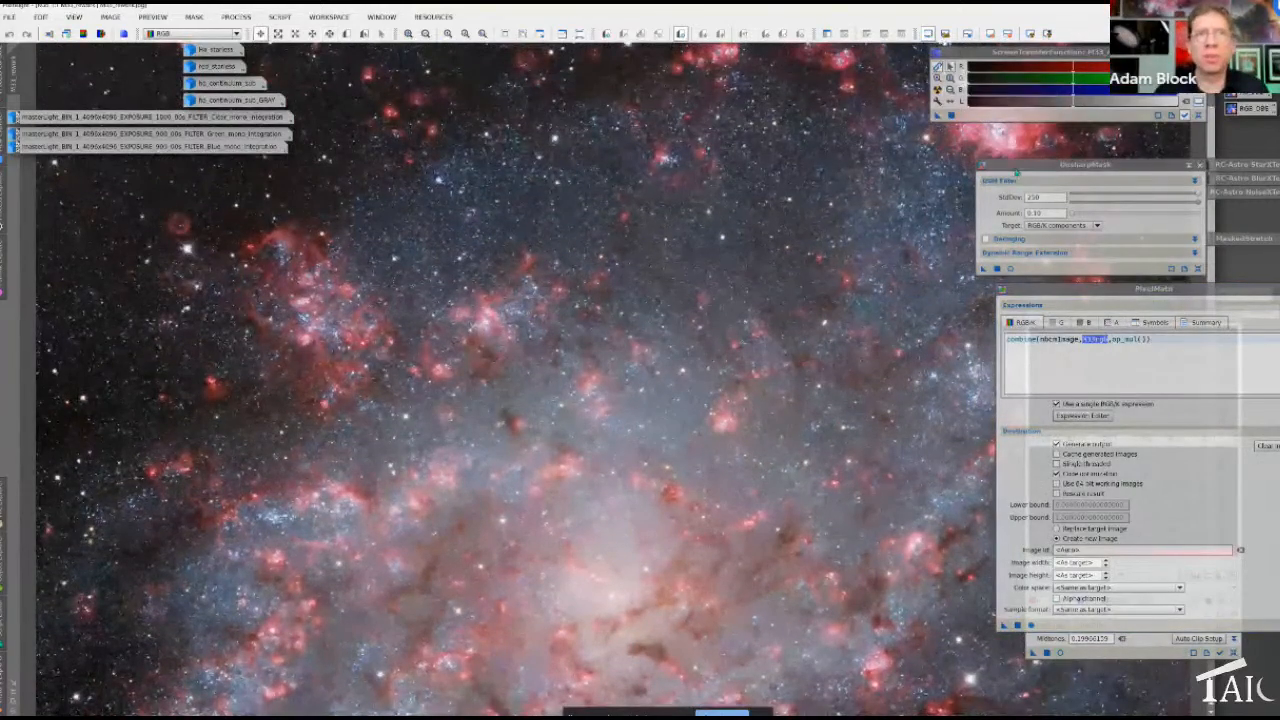
drag(1030, 51, 1137, 70)
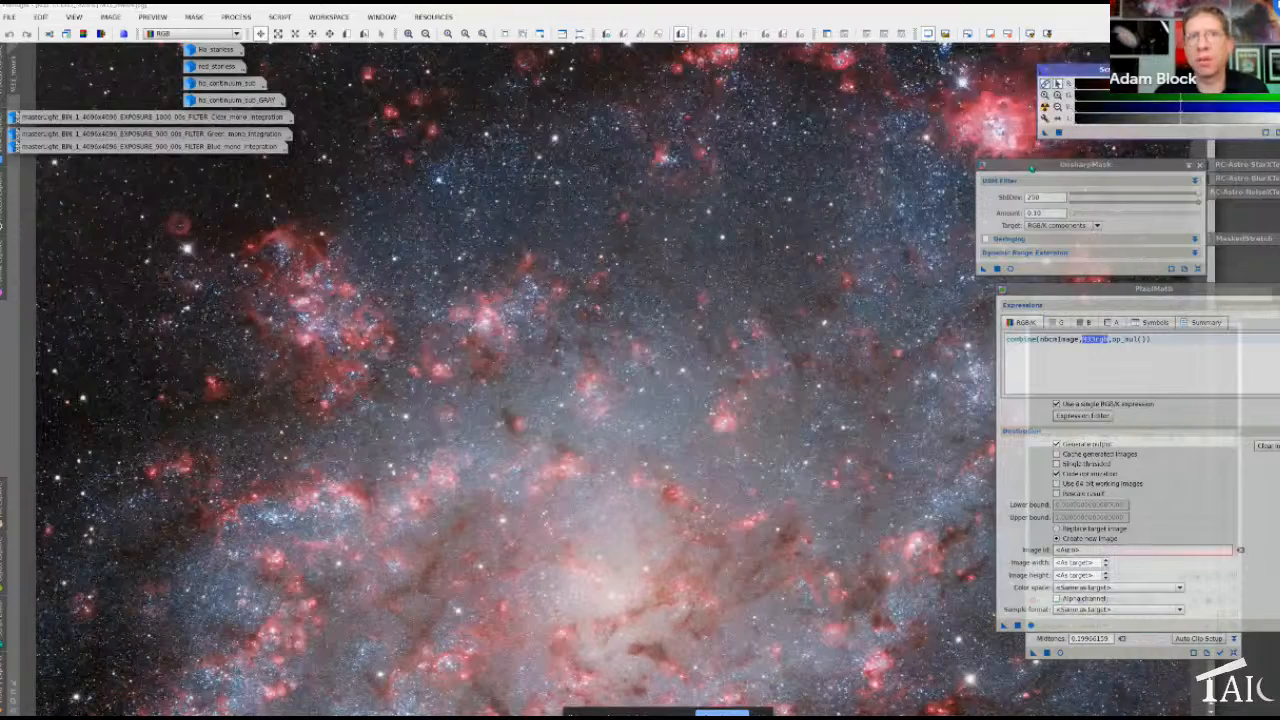
drag(1031, 168, 1193, 182)
drag(1059, 299, 1176, 316)
Examine the nebulae, blue star clusters and core of M33_rework up close and as a whole
scroll(938, 207, up, 1)
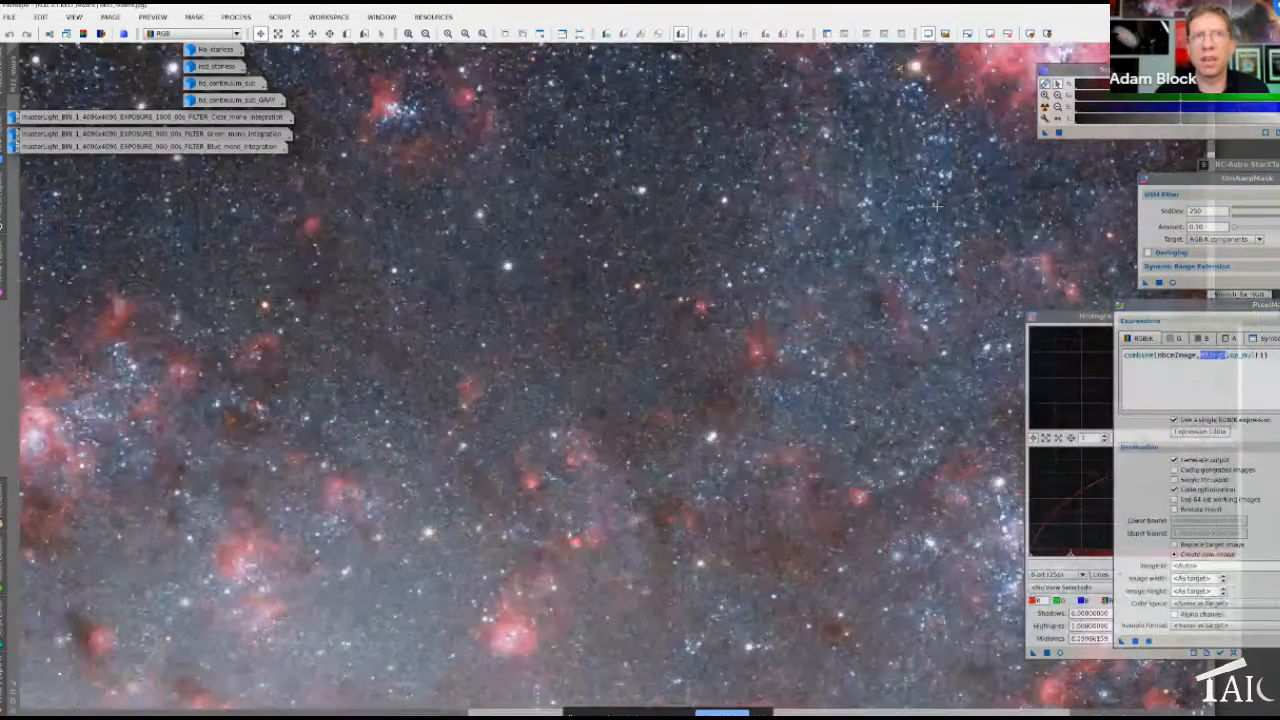
drag(950, 189, 787, 354)
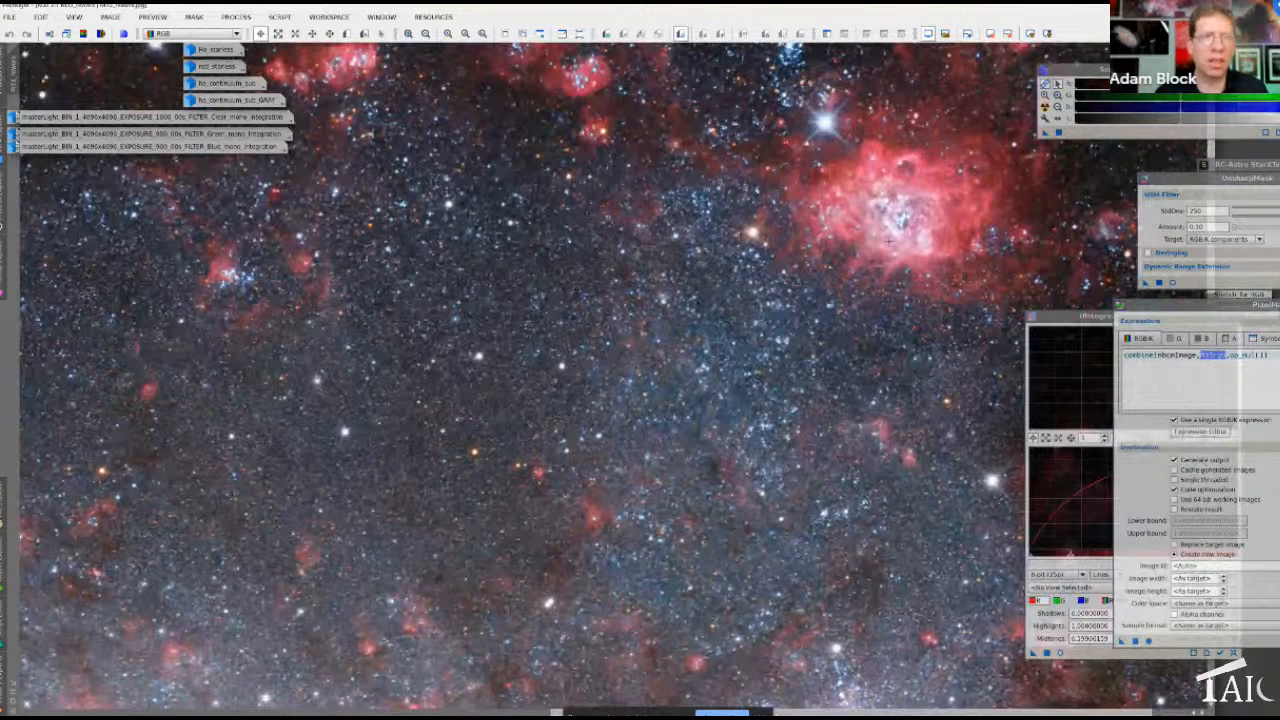
scroll(804, 369, down, 1)
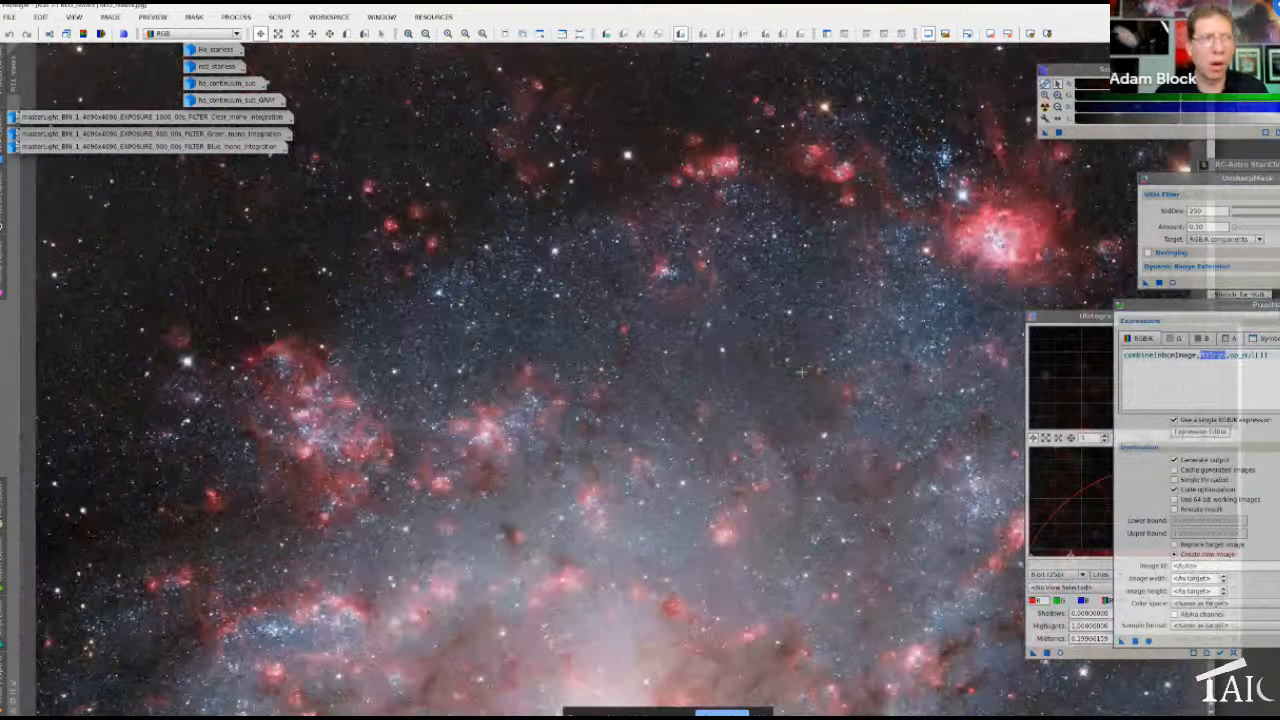
scroll(561, 453, down, 1)
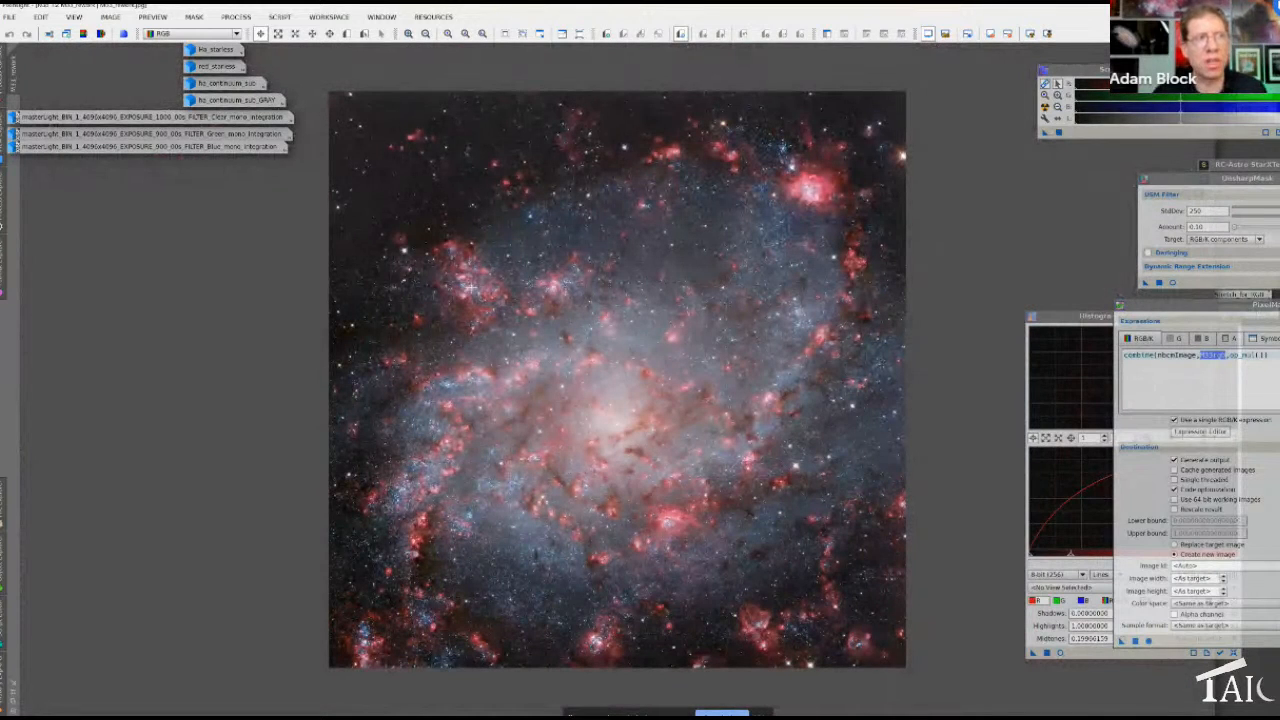
scroll(470, 287, up, 1)
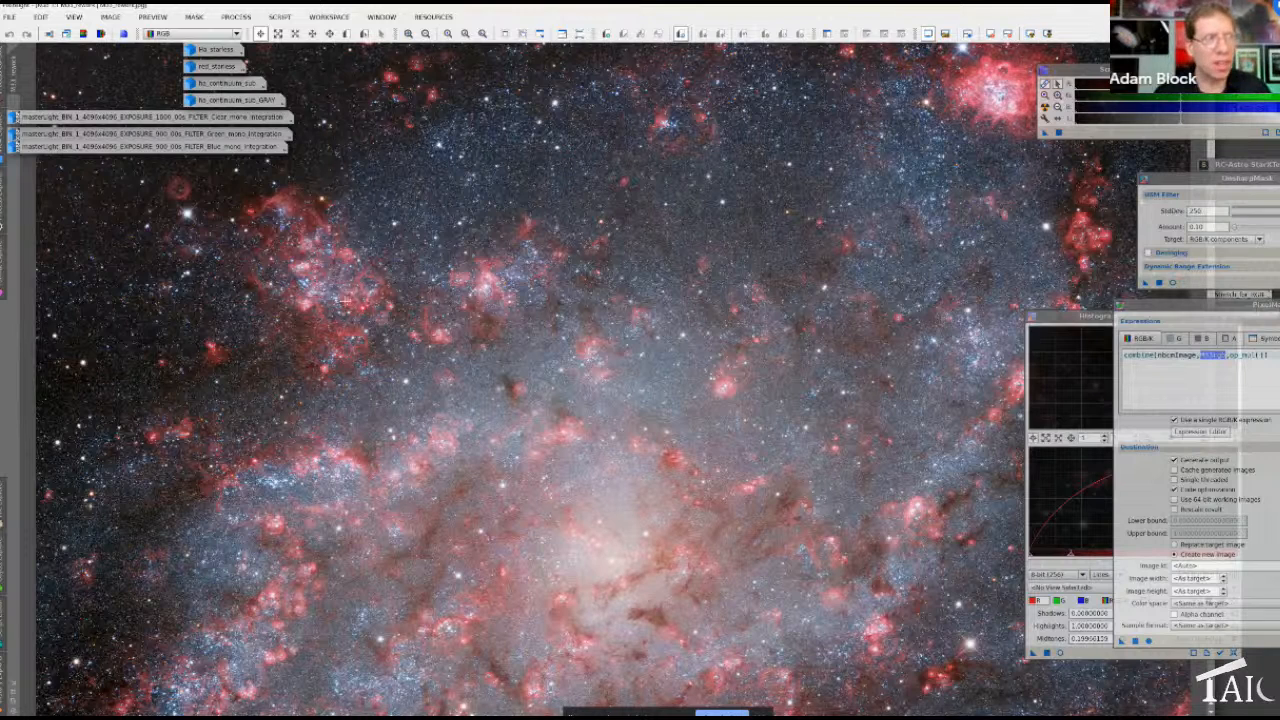
scroll(306, 274, up, 1)
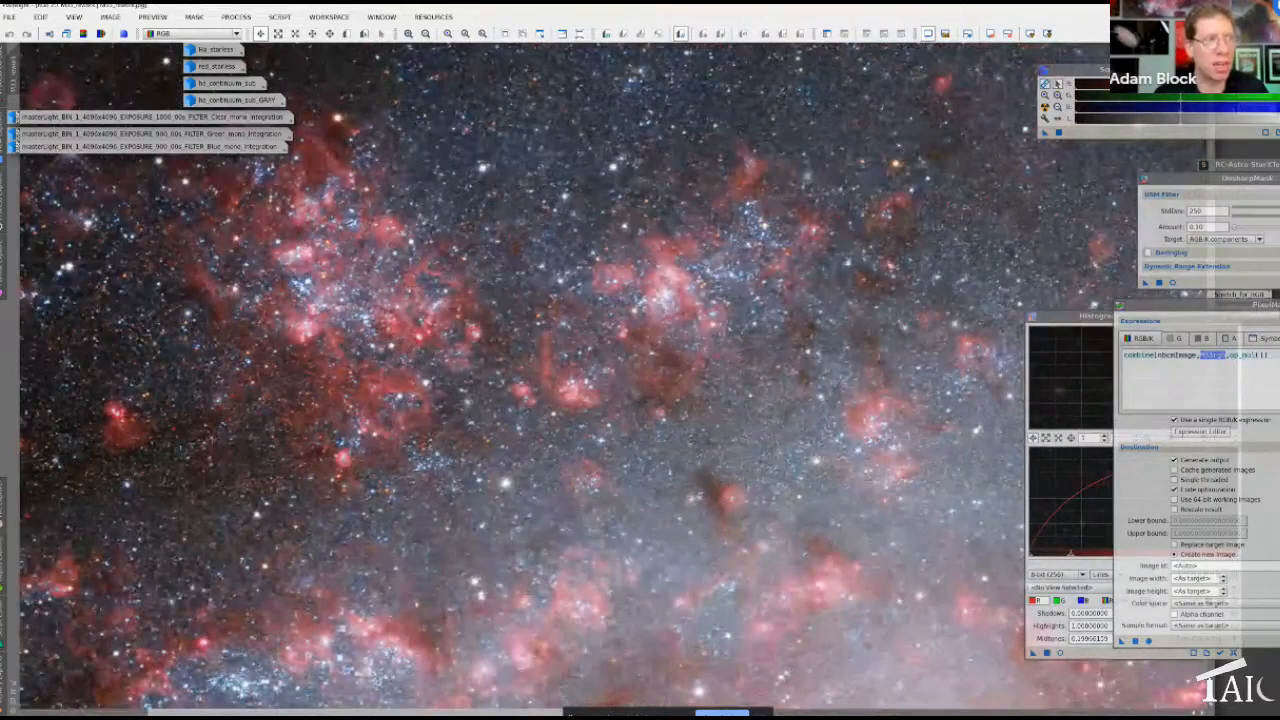
scroll(314, 276, down, 1)
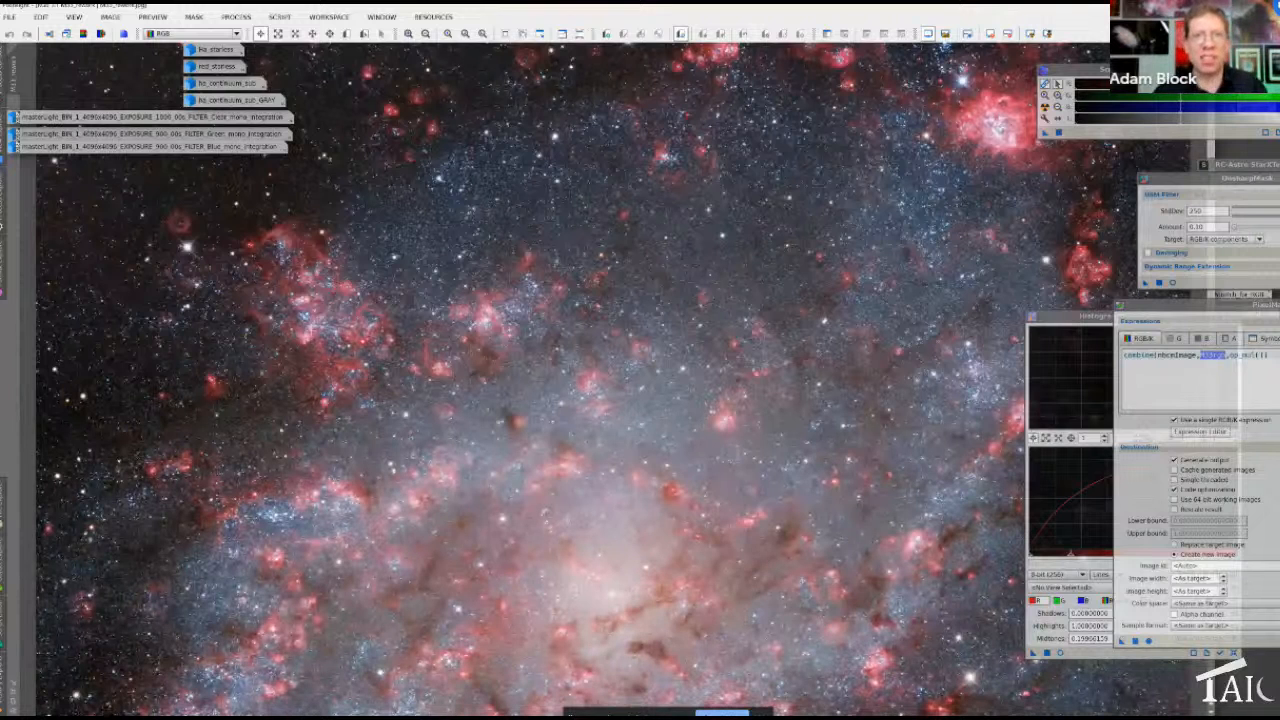
scroll(330, 368, down, 2)
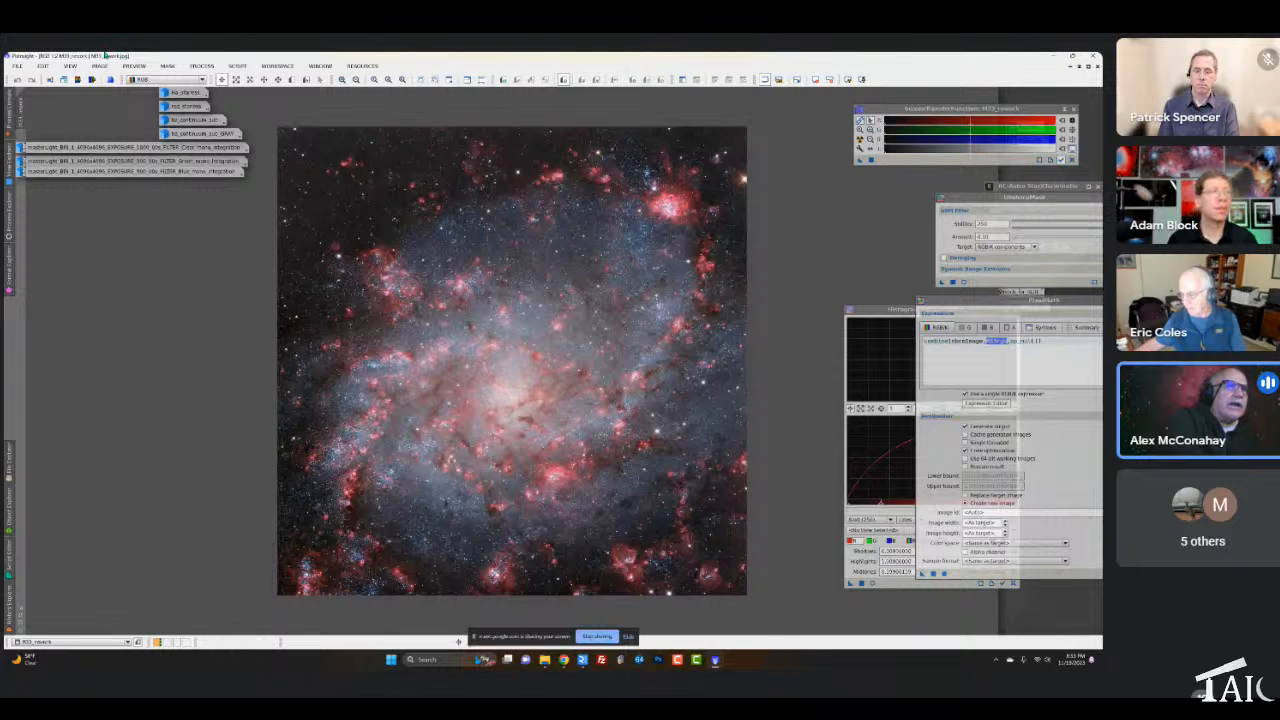
Open the NBColourMapper script, examine its layer list and modification controls, and close it
click(237, 66)
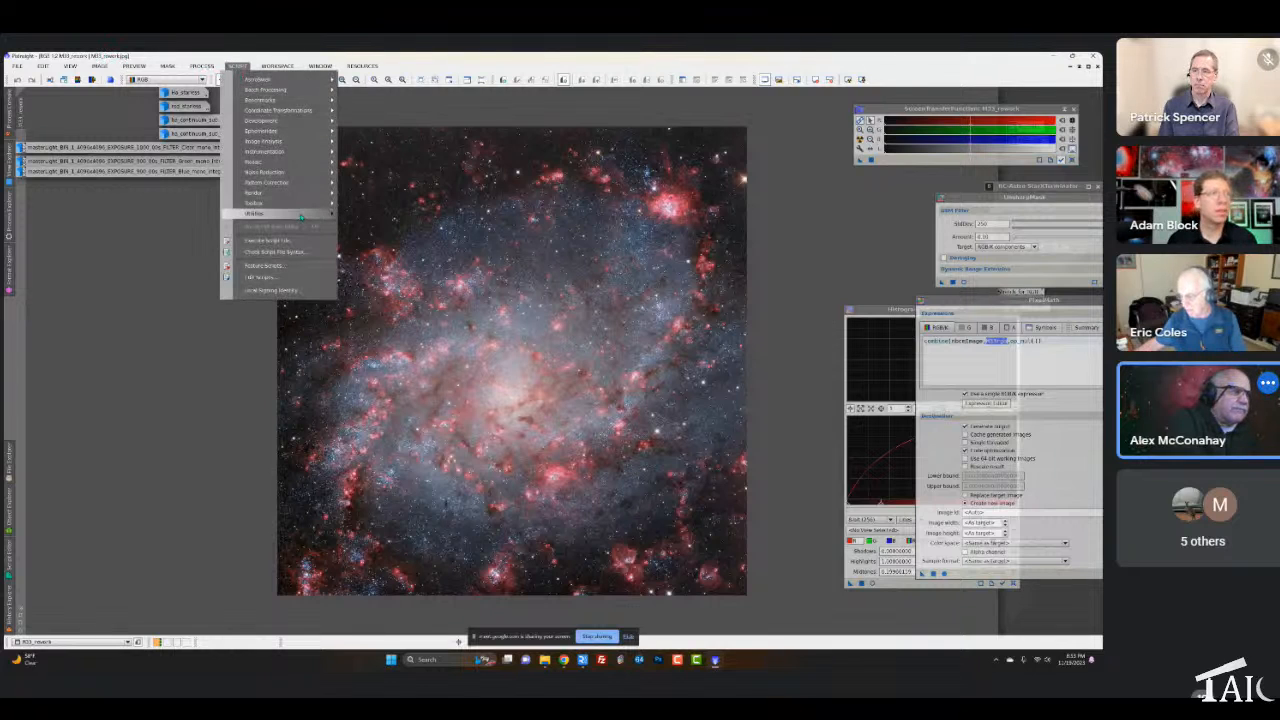
mouse_move(255, 213)
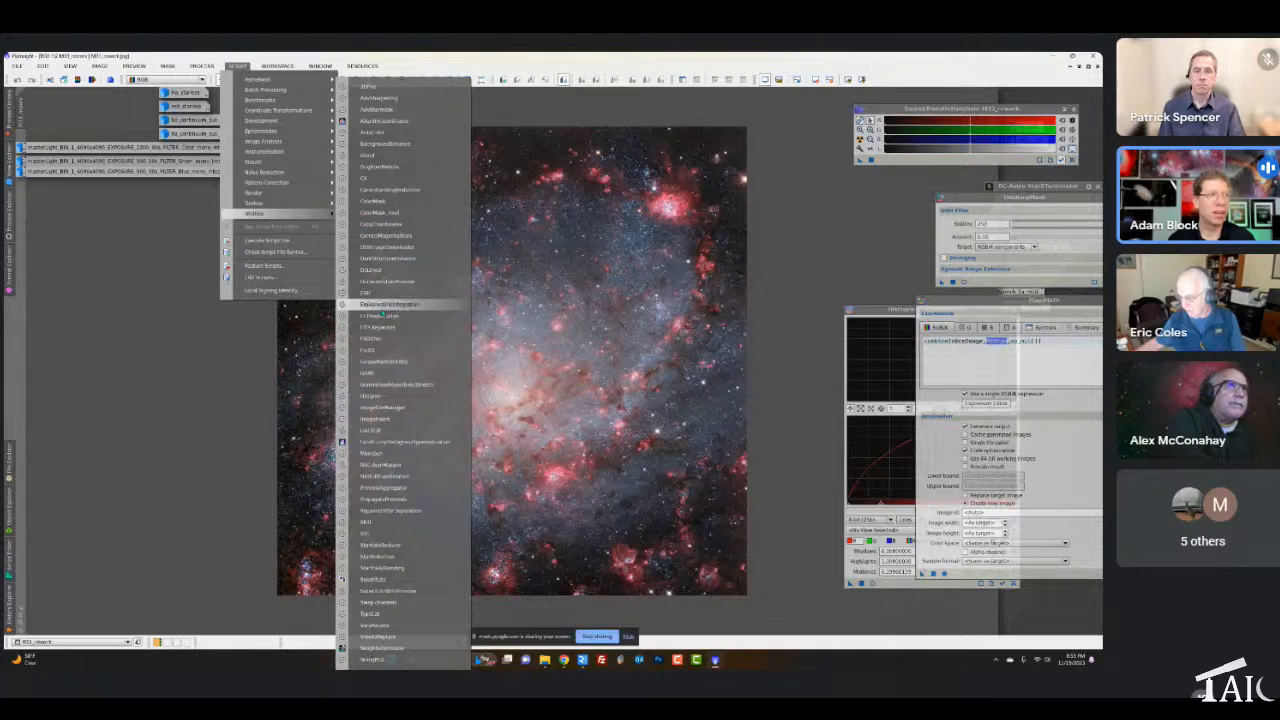
click(398, 466)
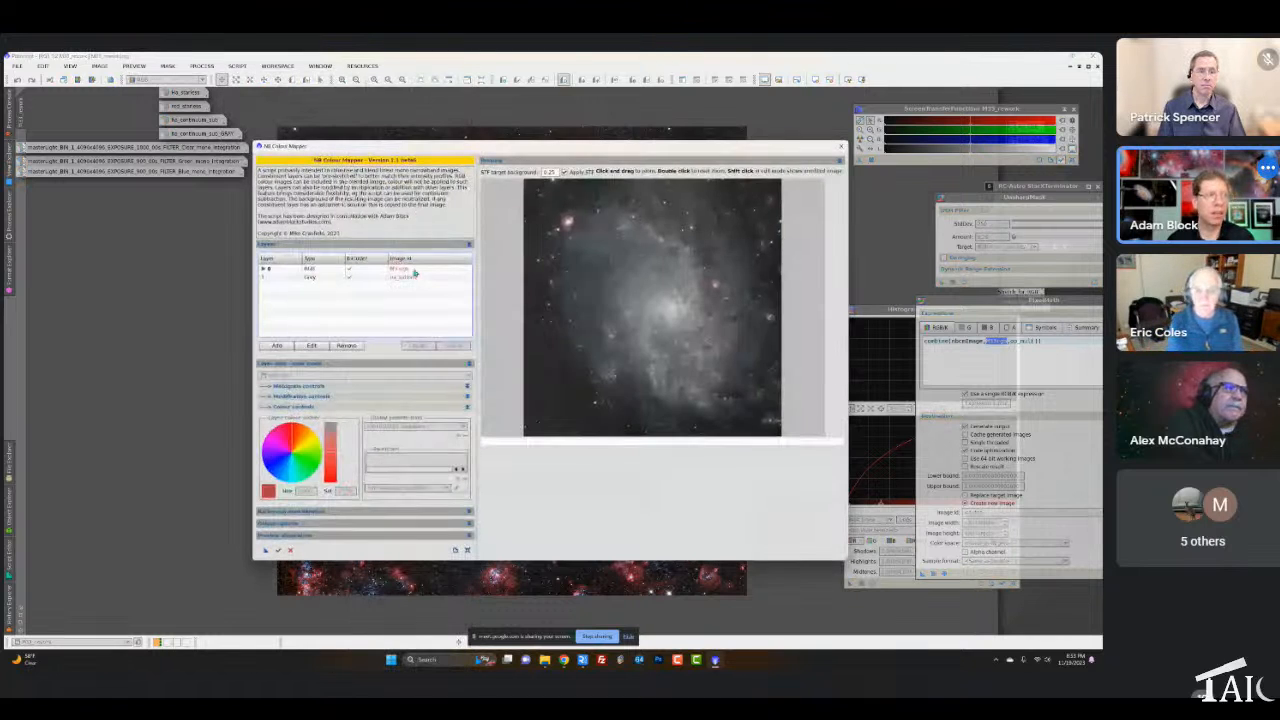
click(333, 274)
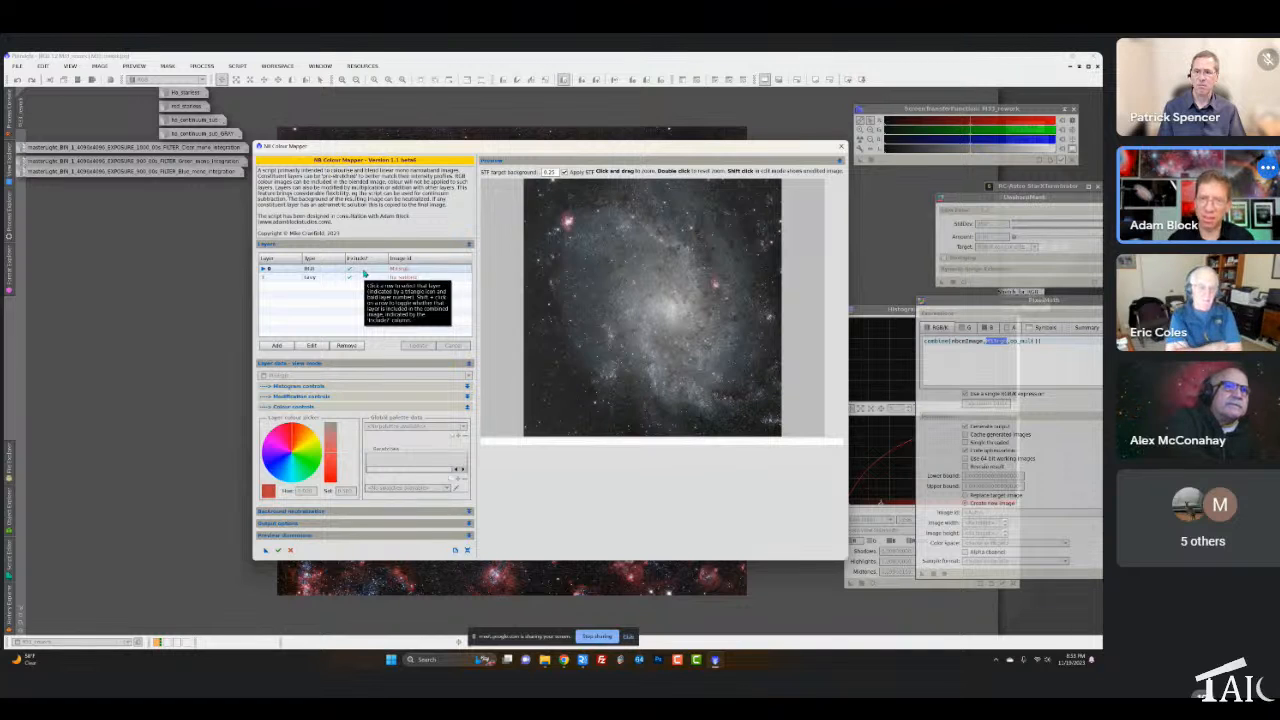
click(302, 398)
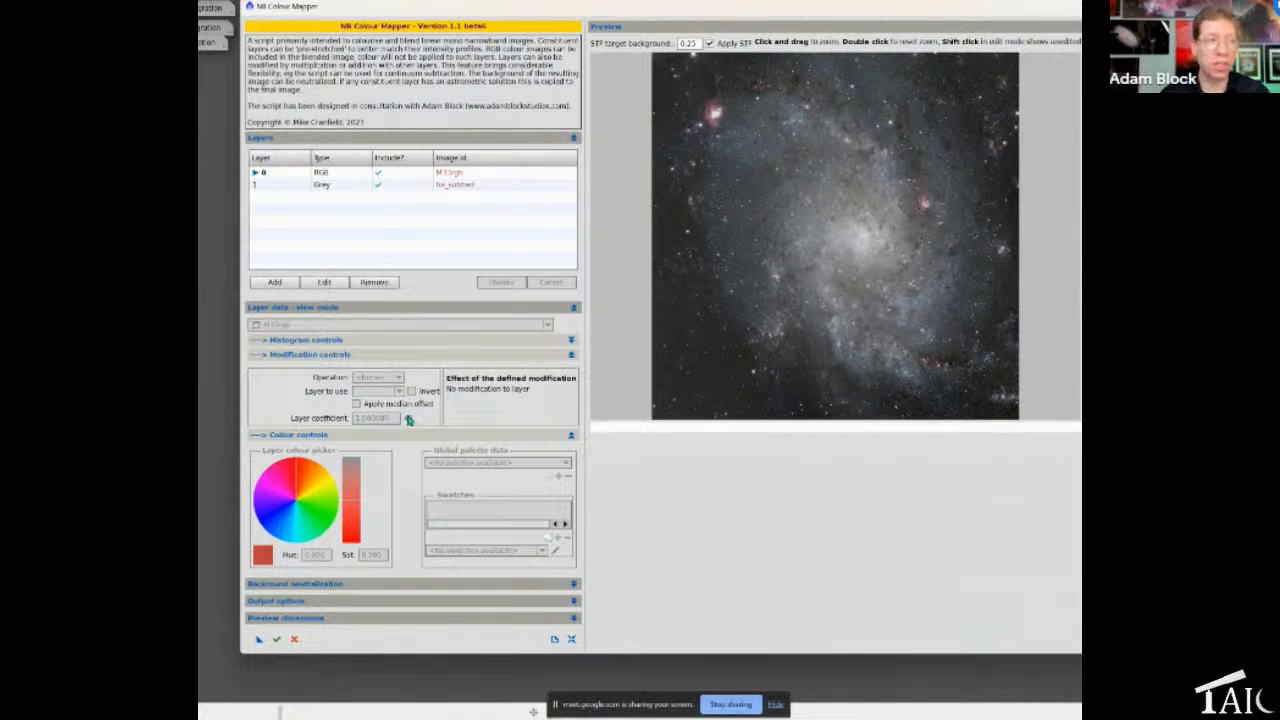
click(347, 356)
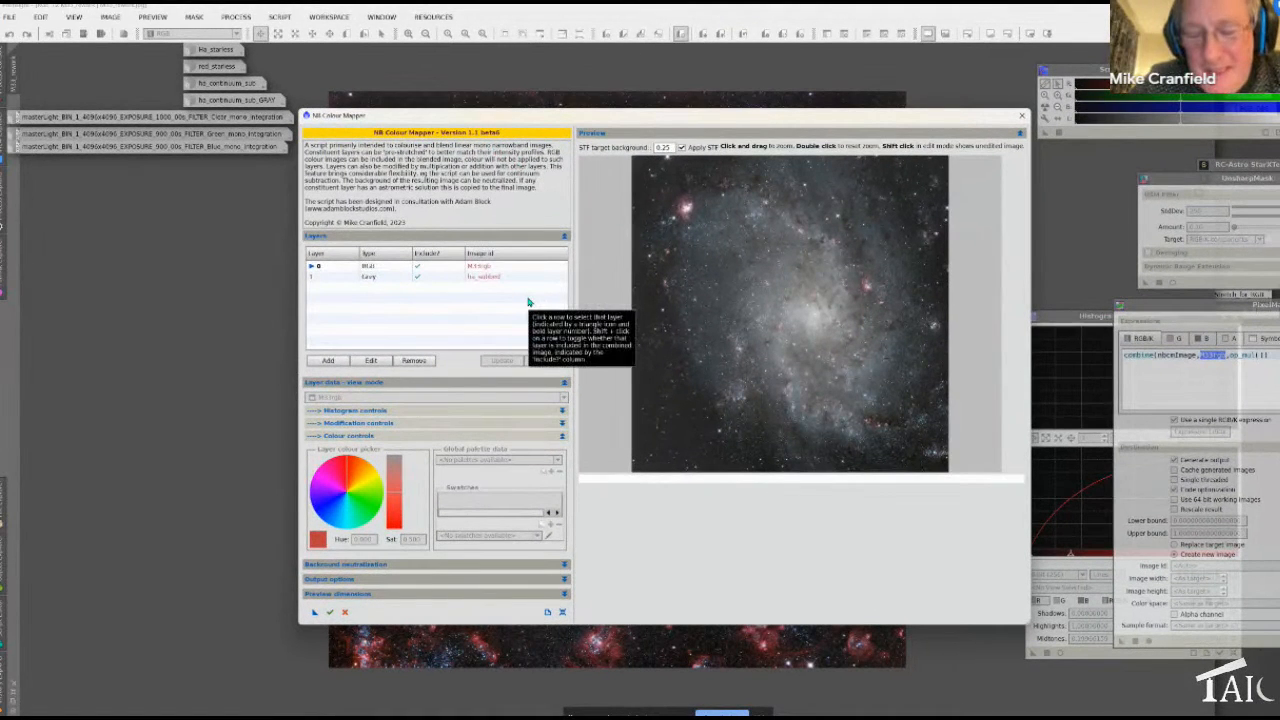
click(1021, 117)
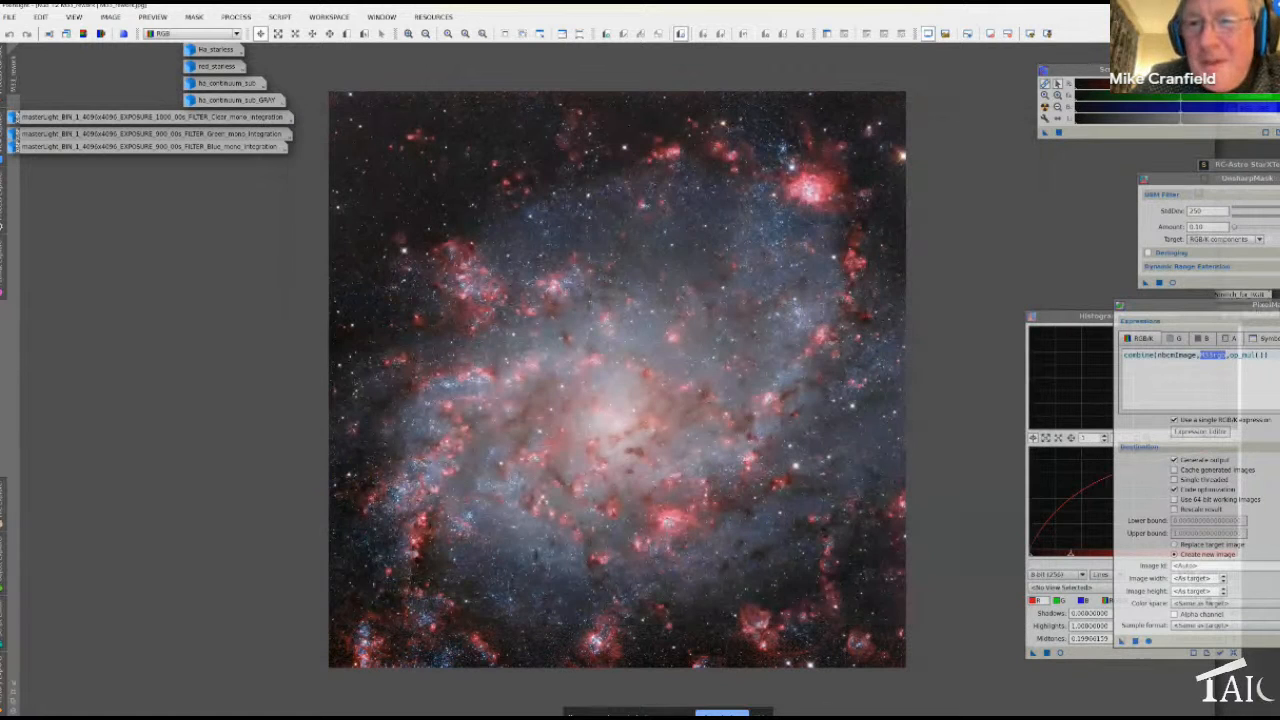
key(super)
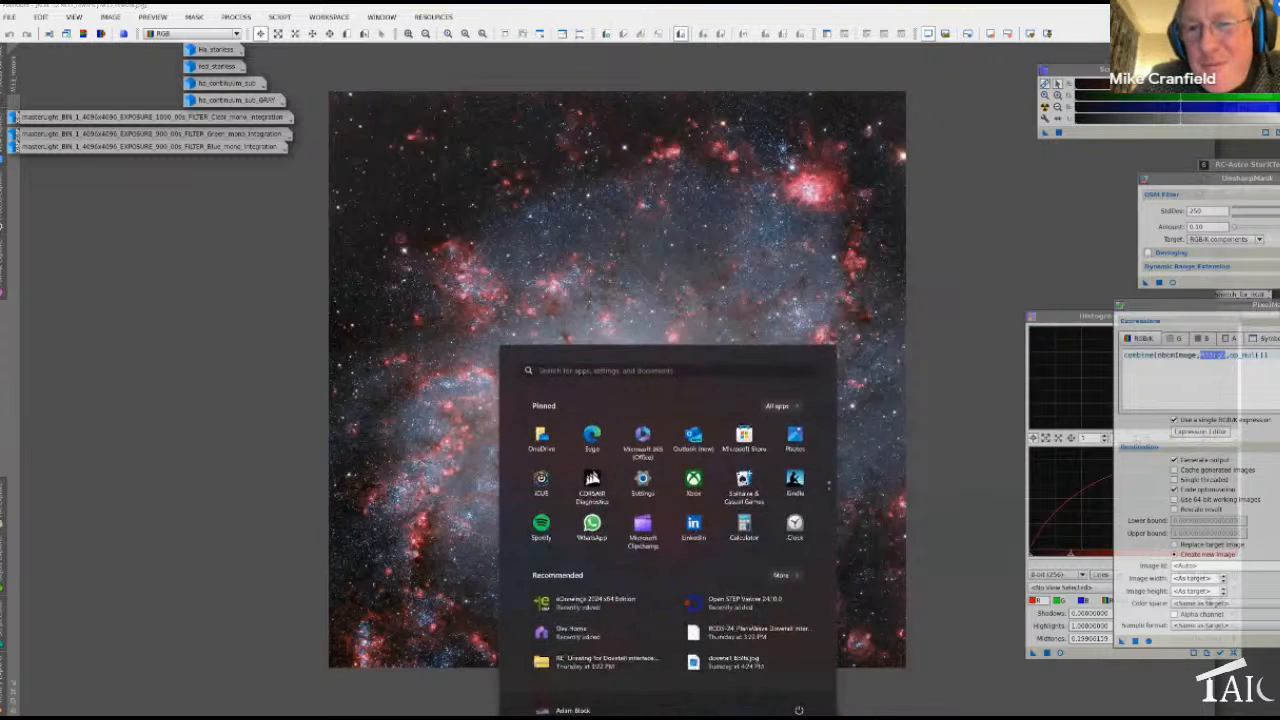
text(not)
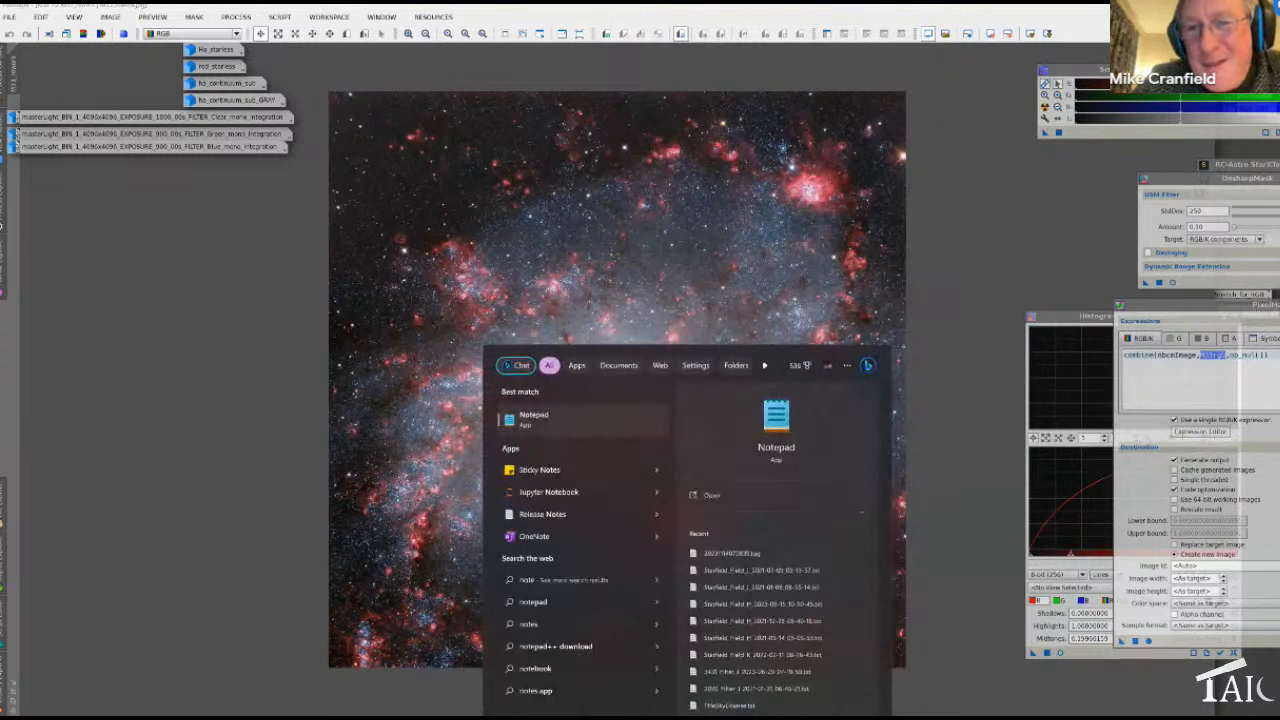
key(Return)
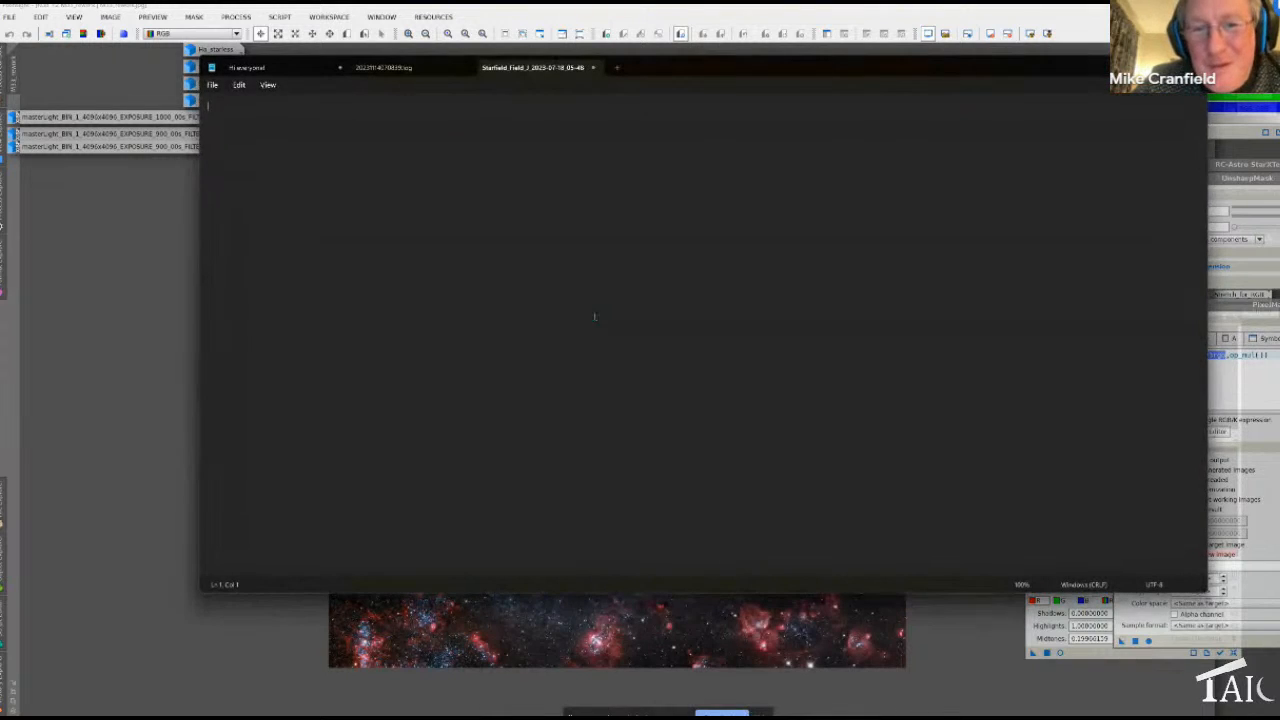
text(http://)
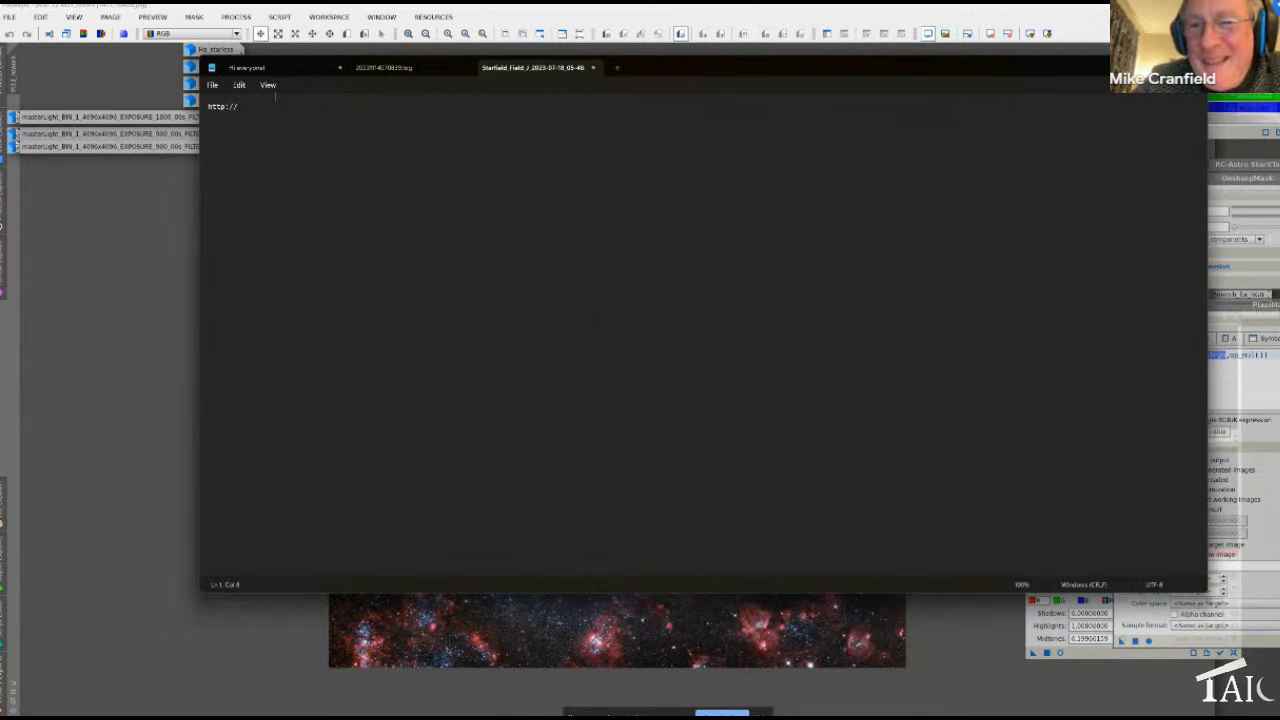
click(239, 85)
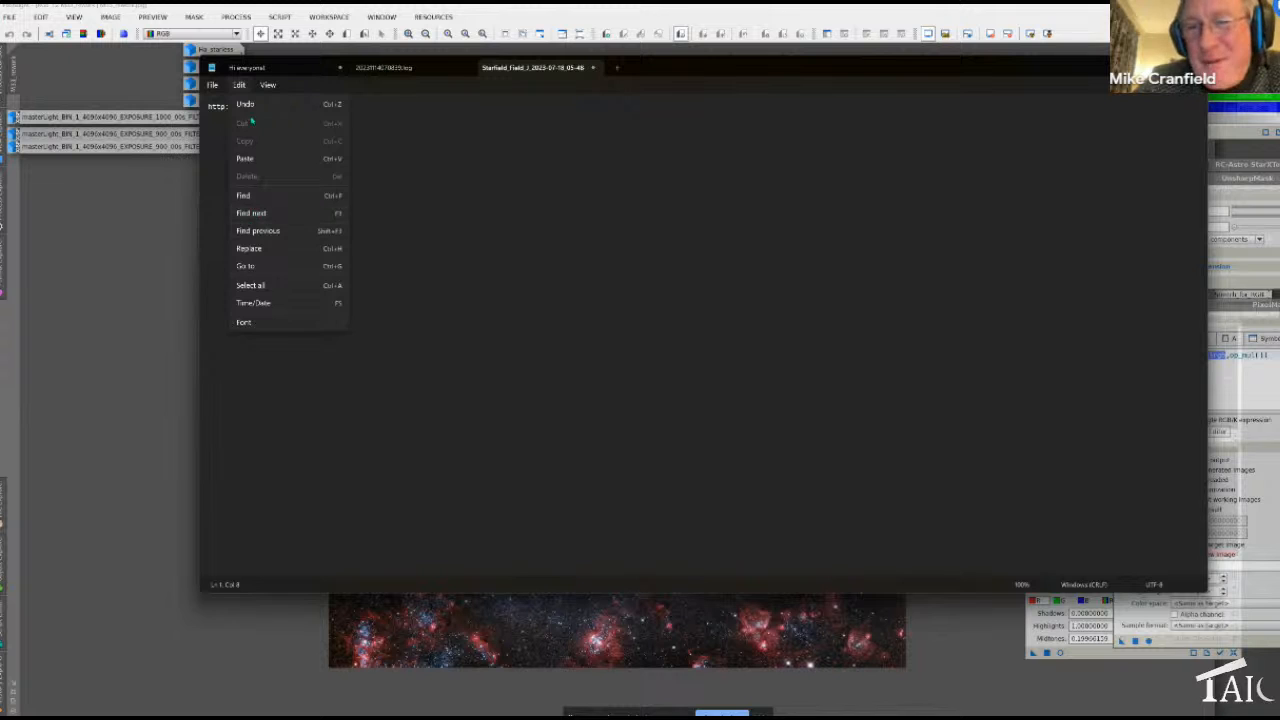
mouse_move(213, 86)
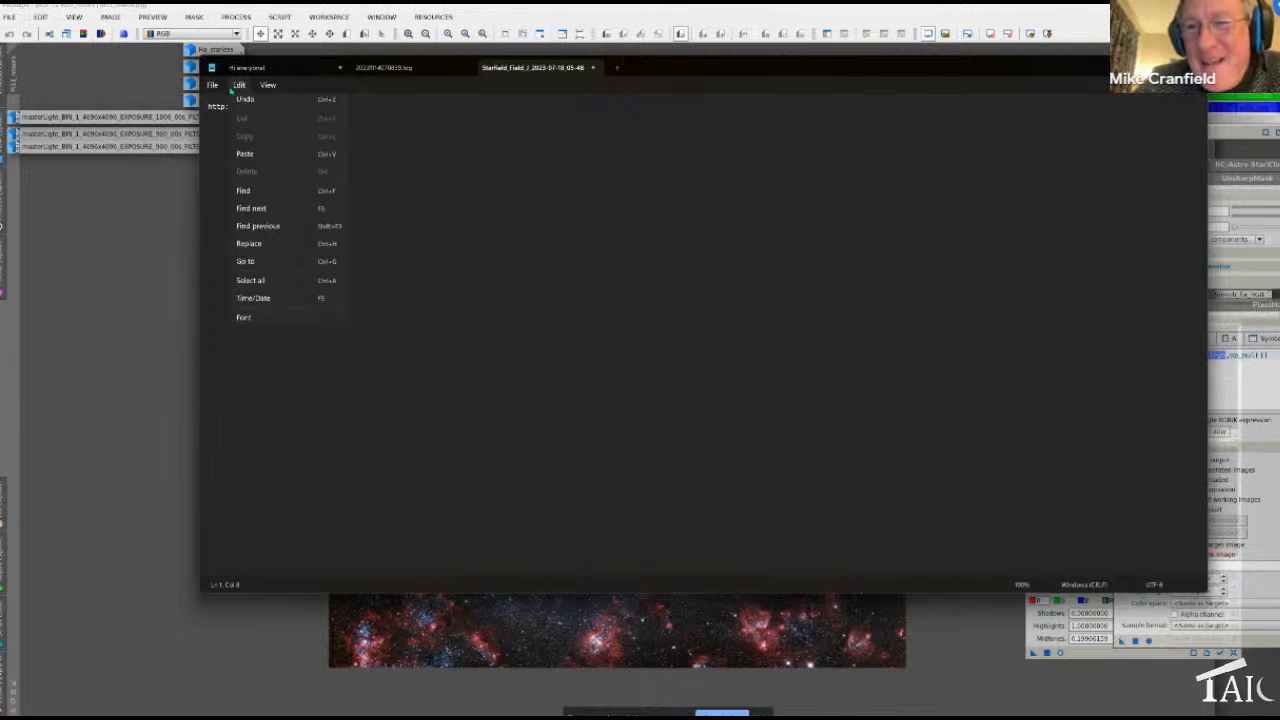
click(234, 87)
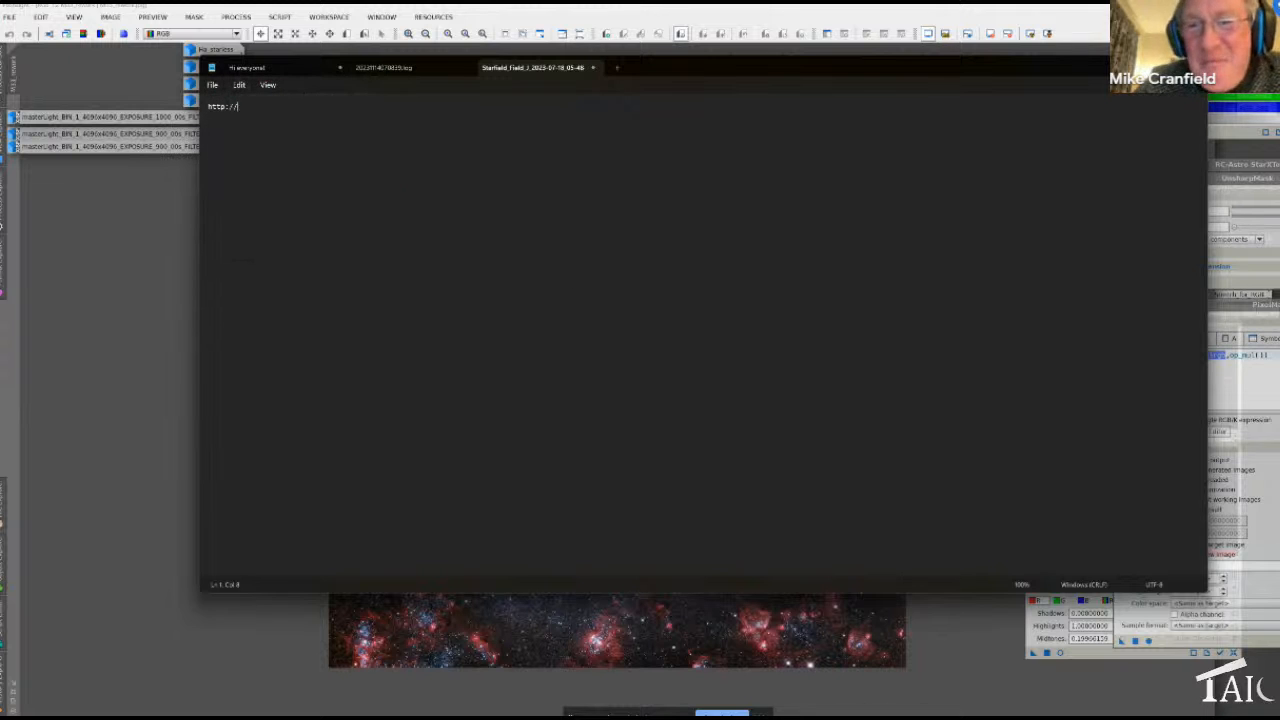
click(1138, 67)
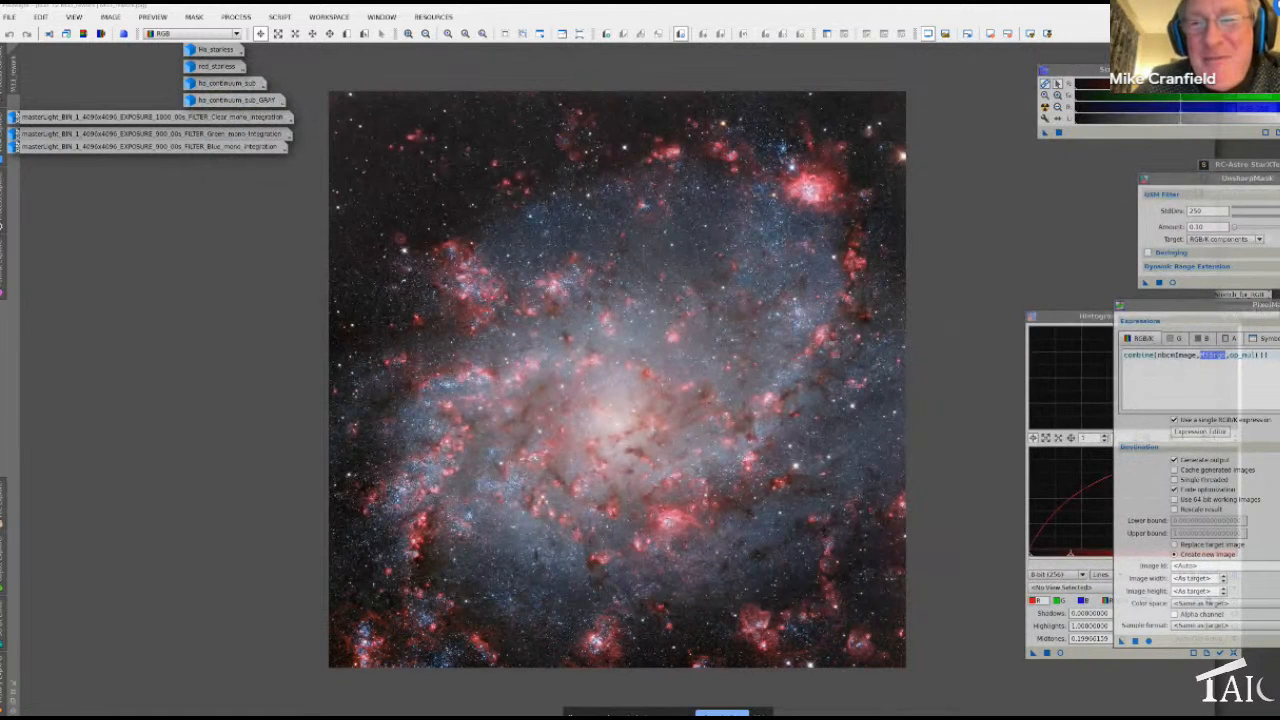
Switch to Word and create a blank document
key(super)
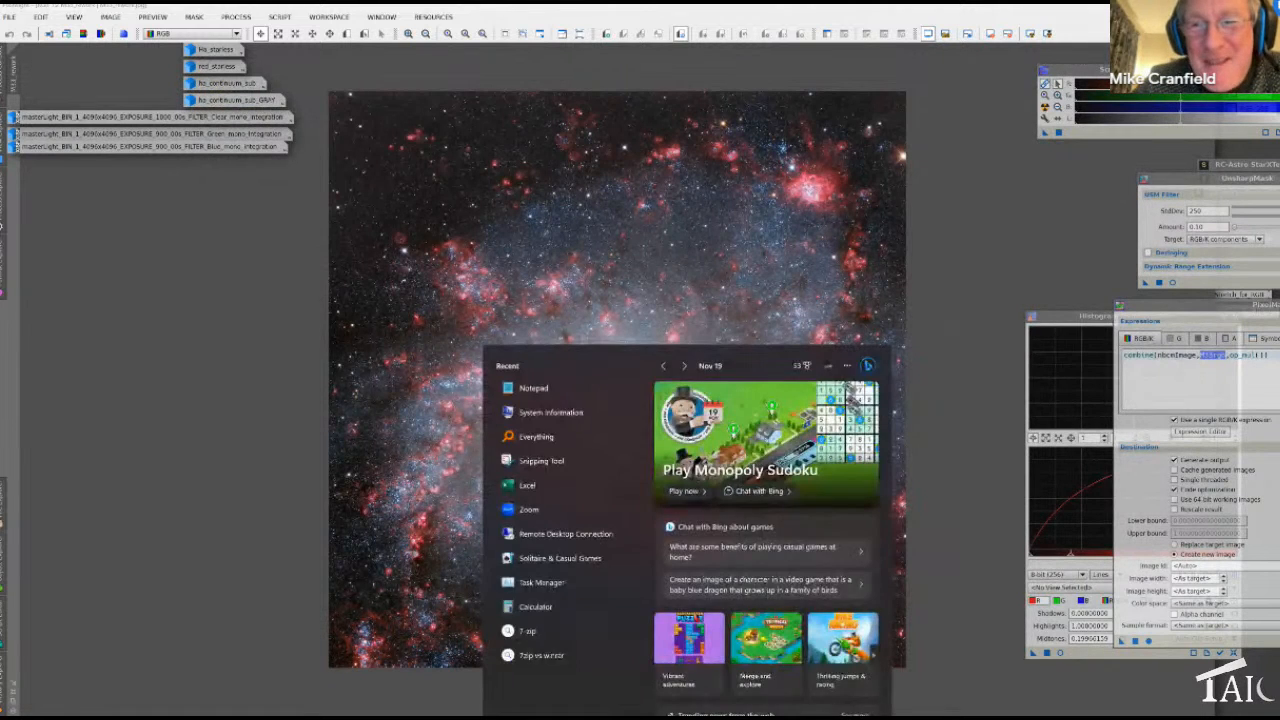
text(word)
key(Return)
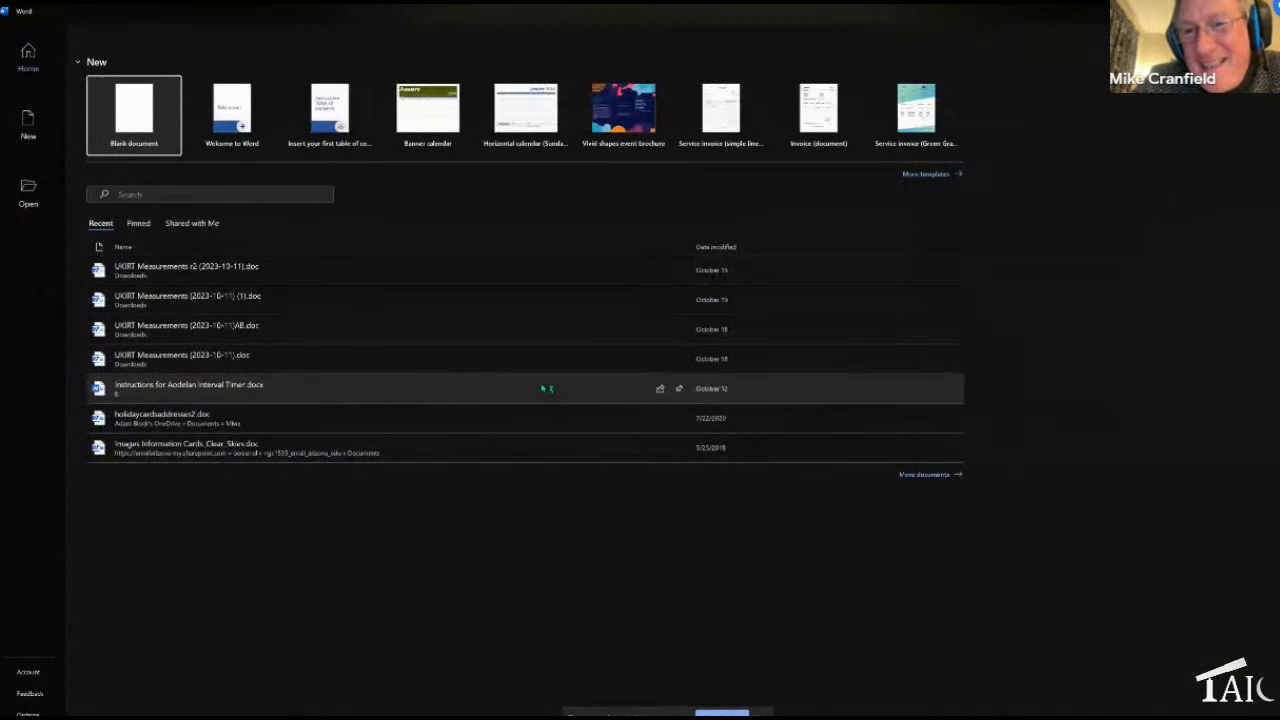
click(133, 124)
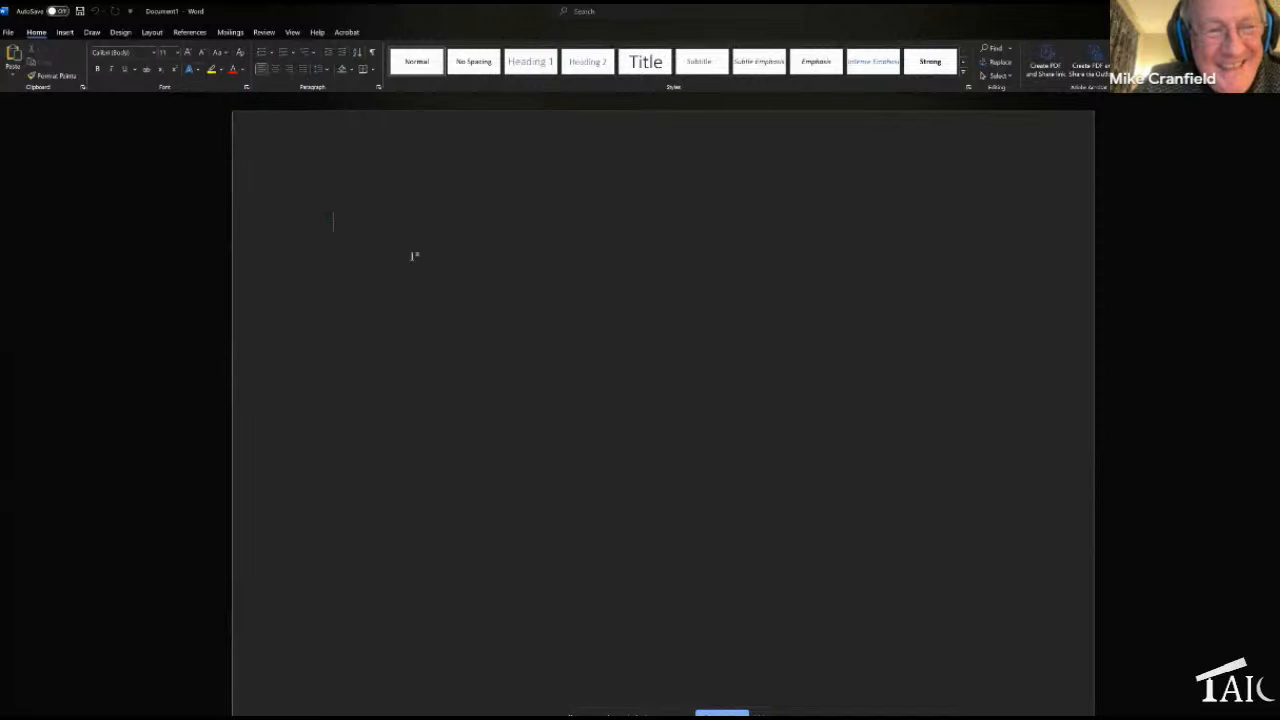
text(http://)
key(BackSpace)
key(BackSpace)
key(BackSpace)
text(s)
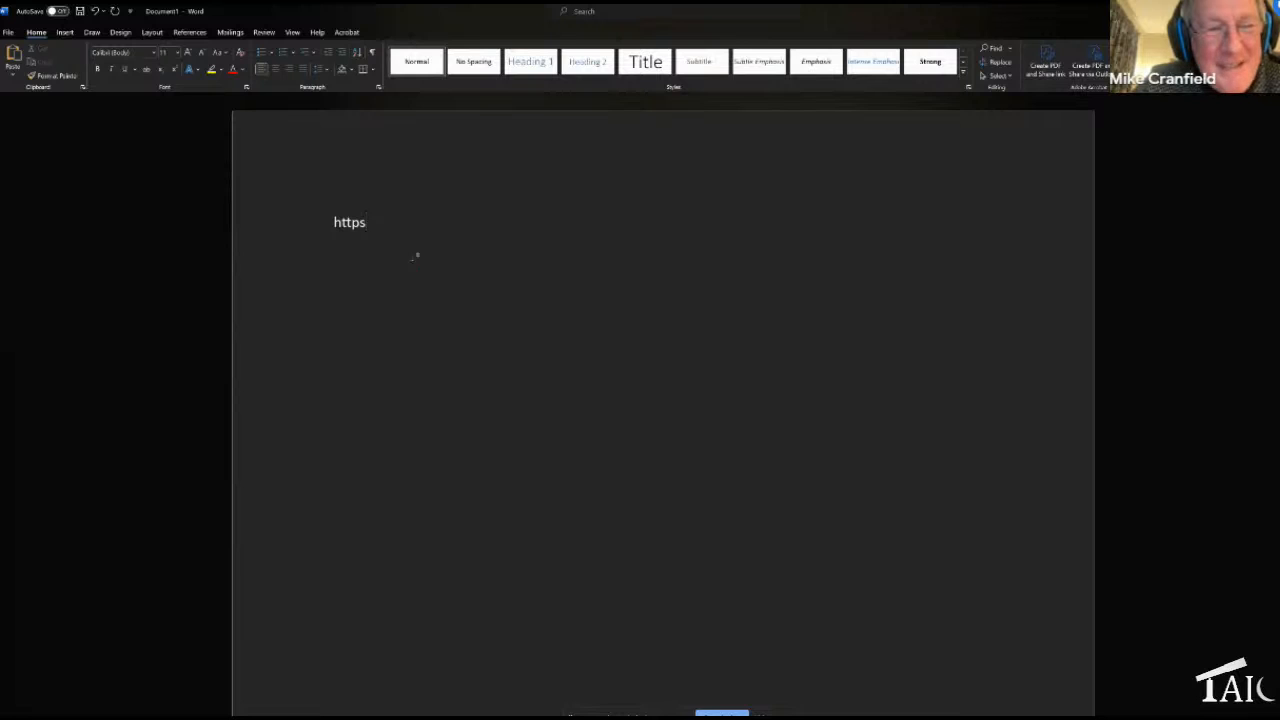
text(://)
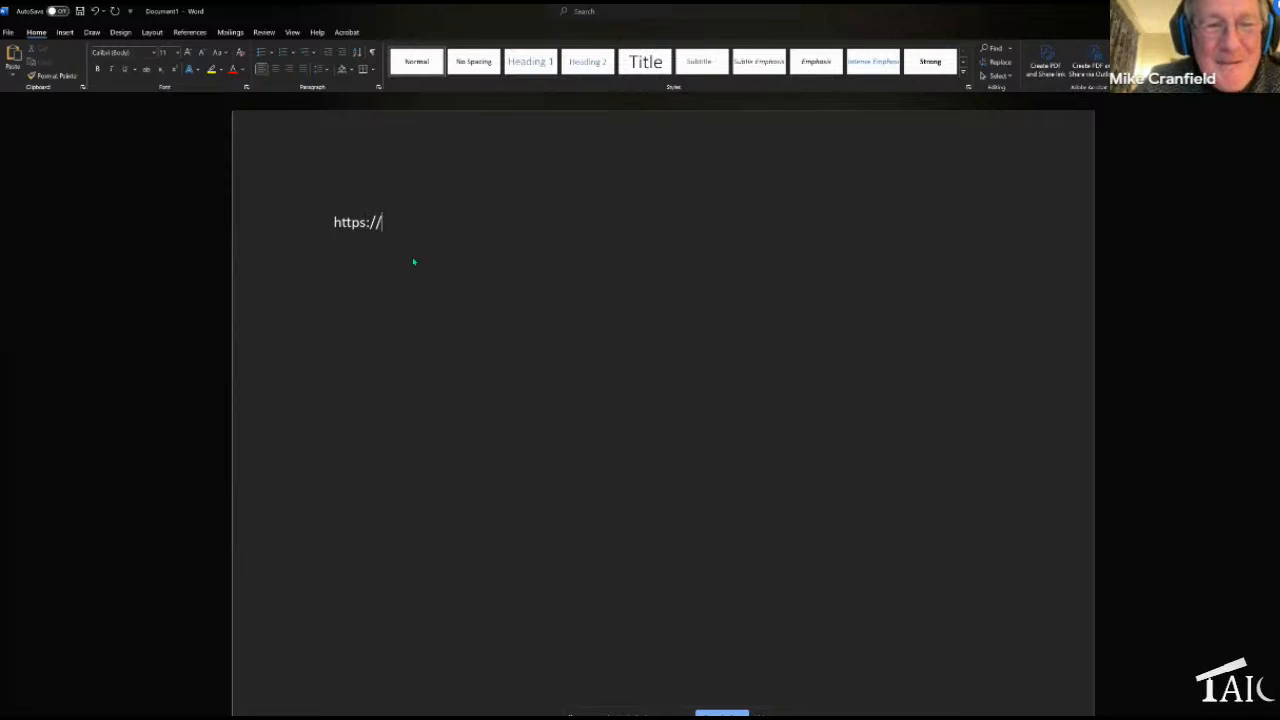
text(www.)
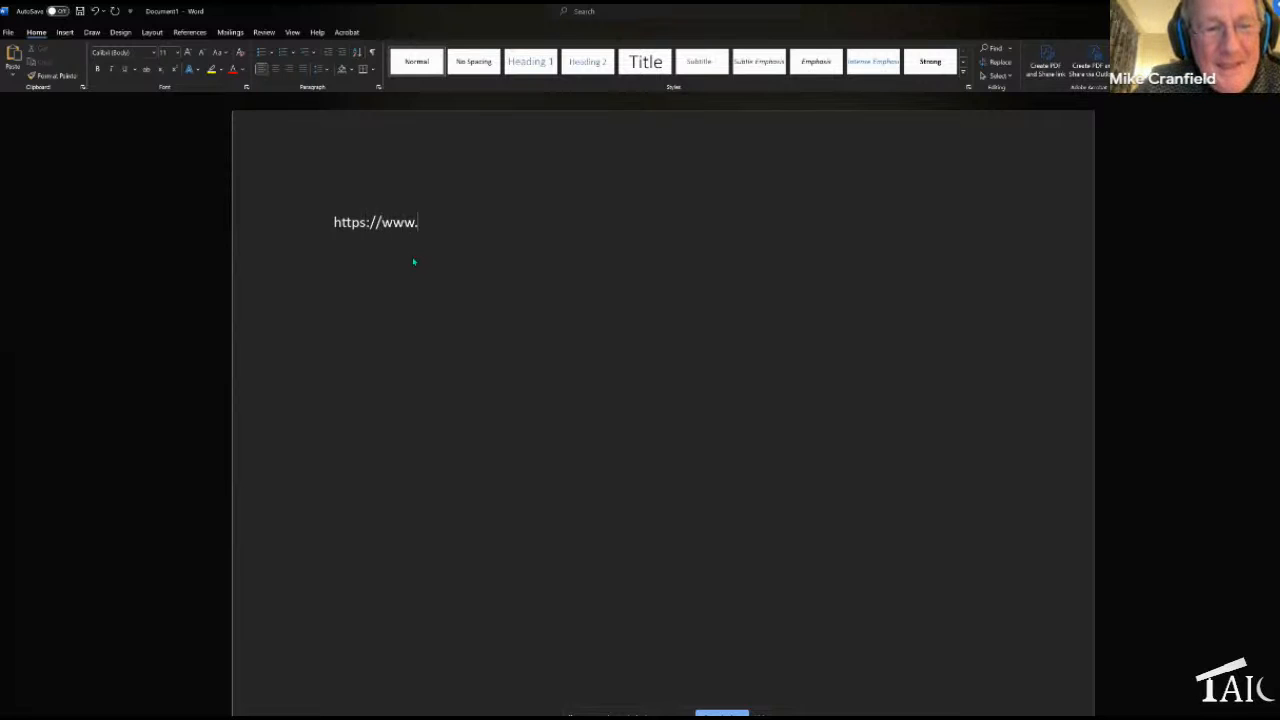
text(co)
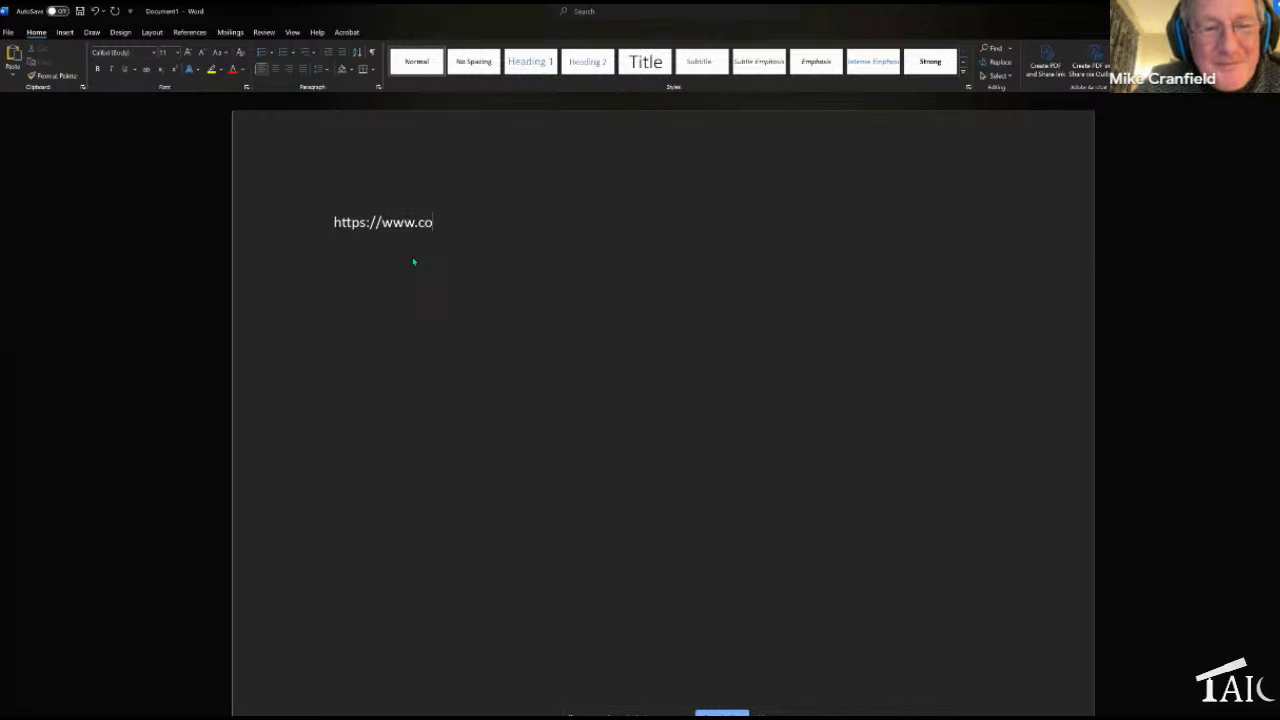
text(smicphoto)
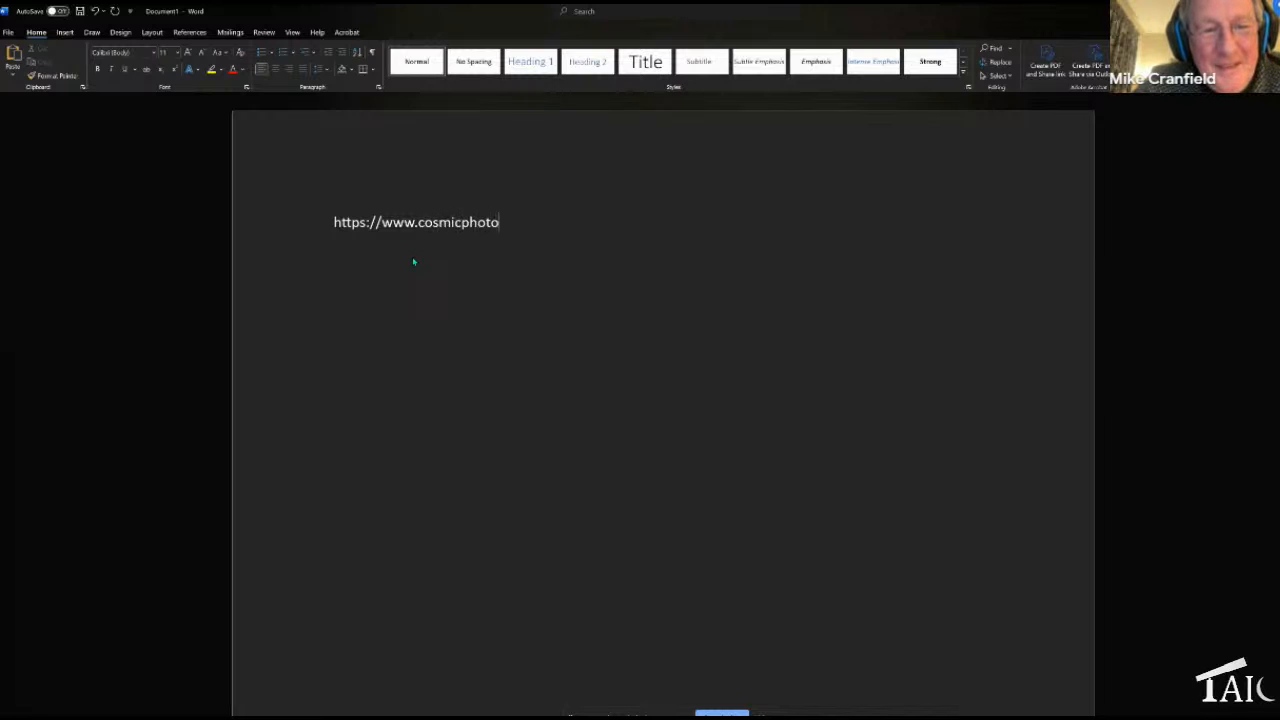
text(ns.c)
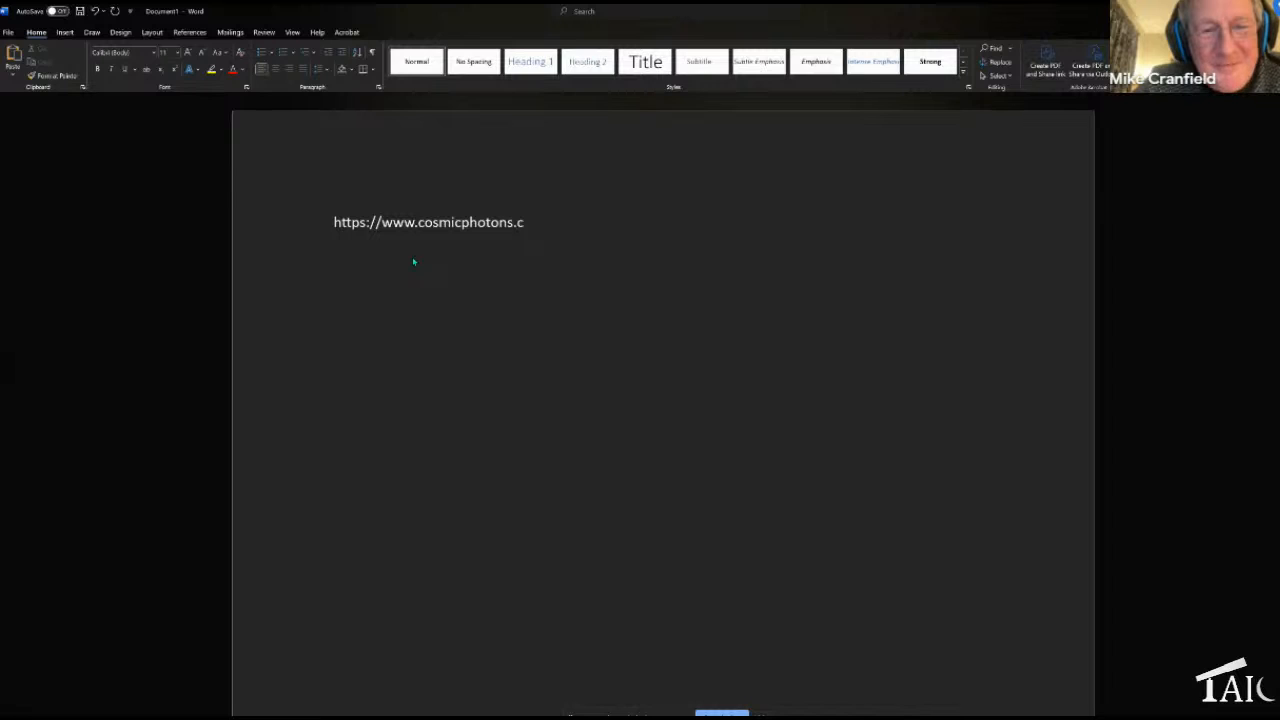
text(om)
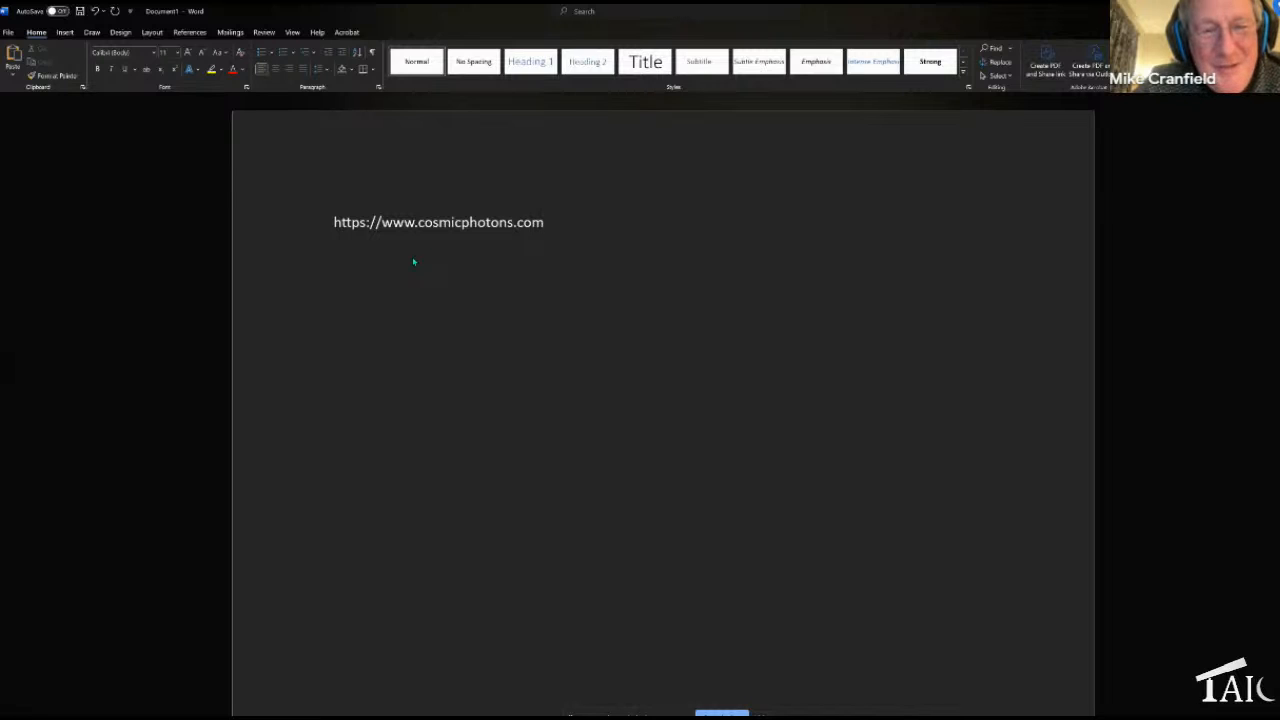
text(/)
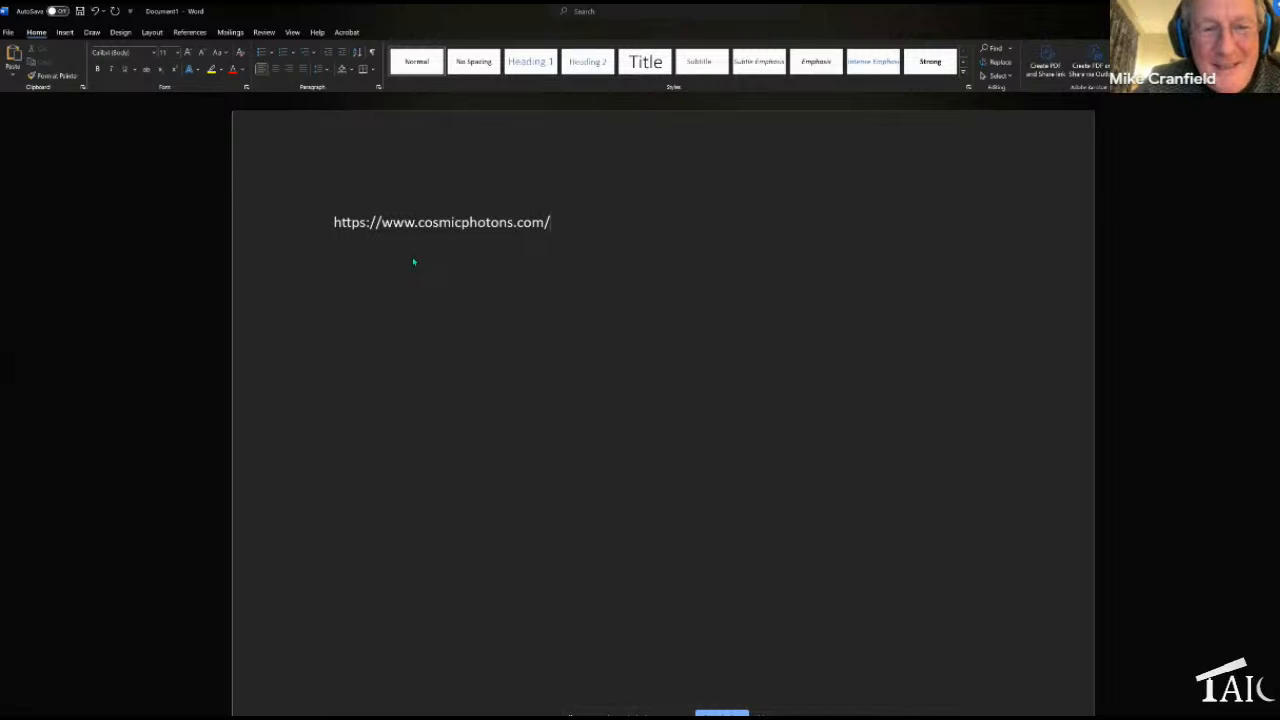
Complete the web address with the path "pi-scripts/nbcolourmapperTAICBeta/"
text(pi-)
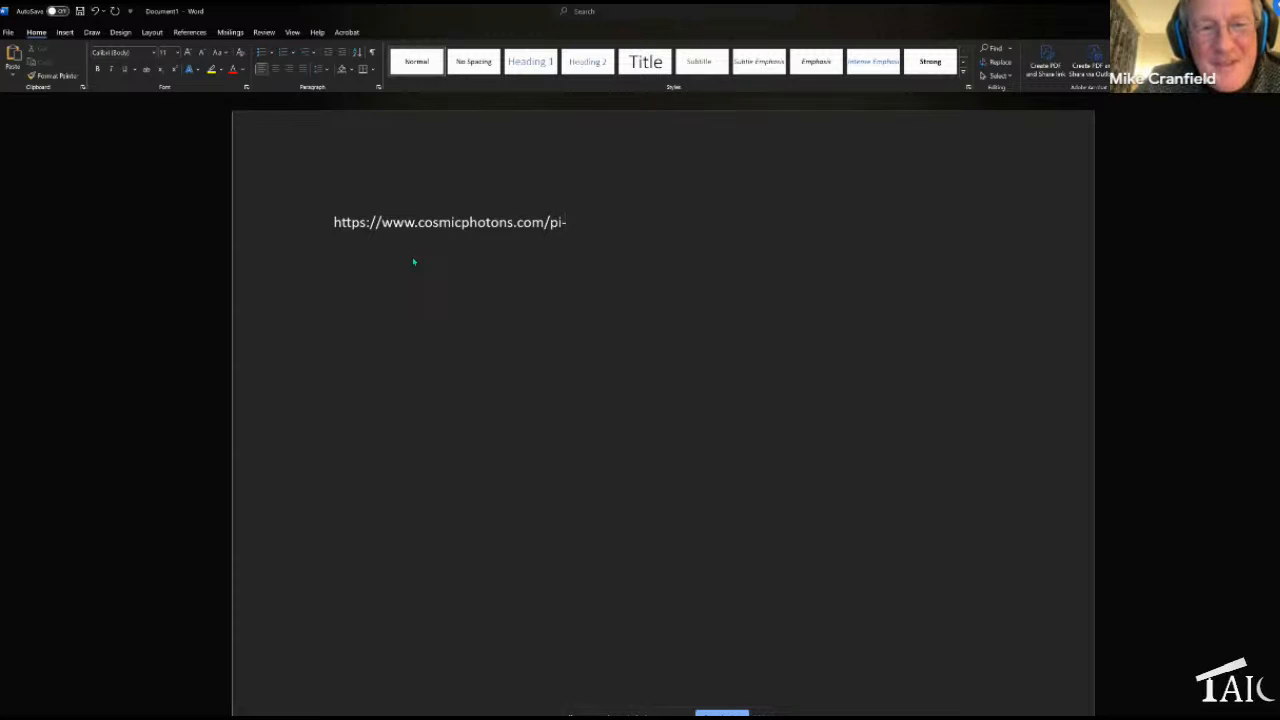
text(scripts)
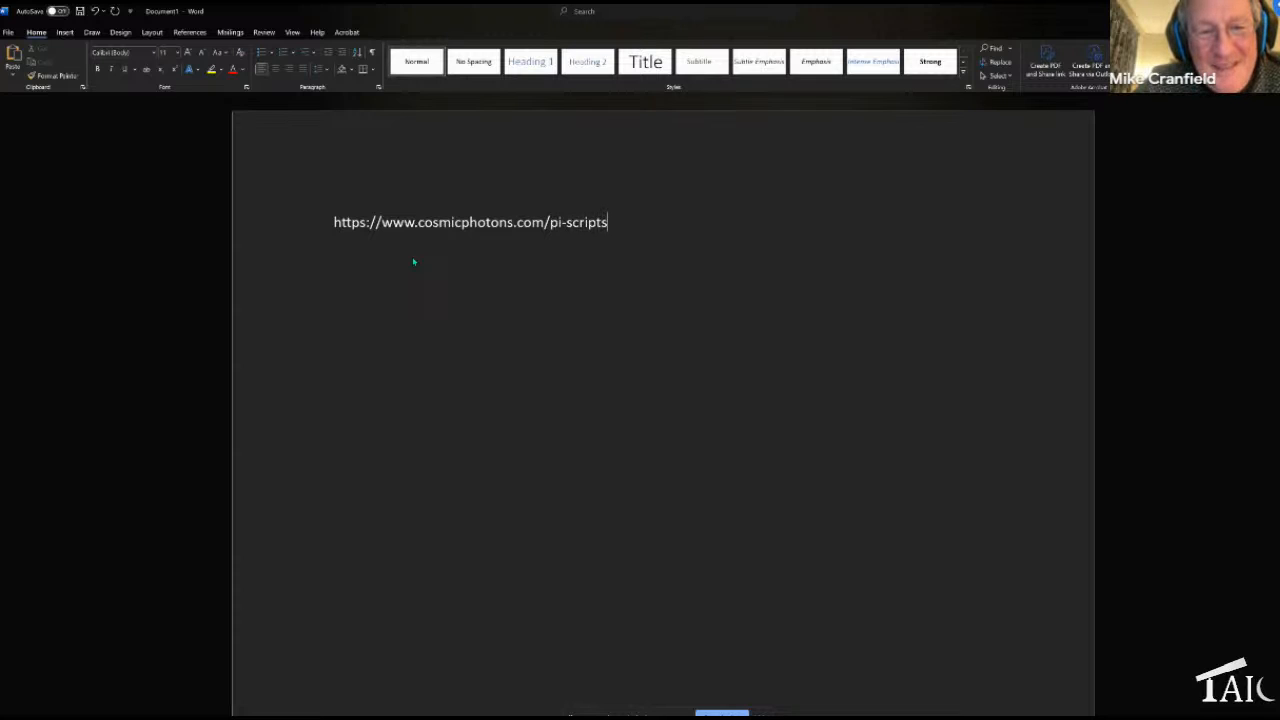
text(/)
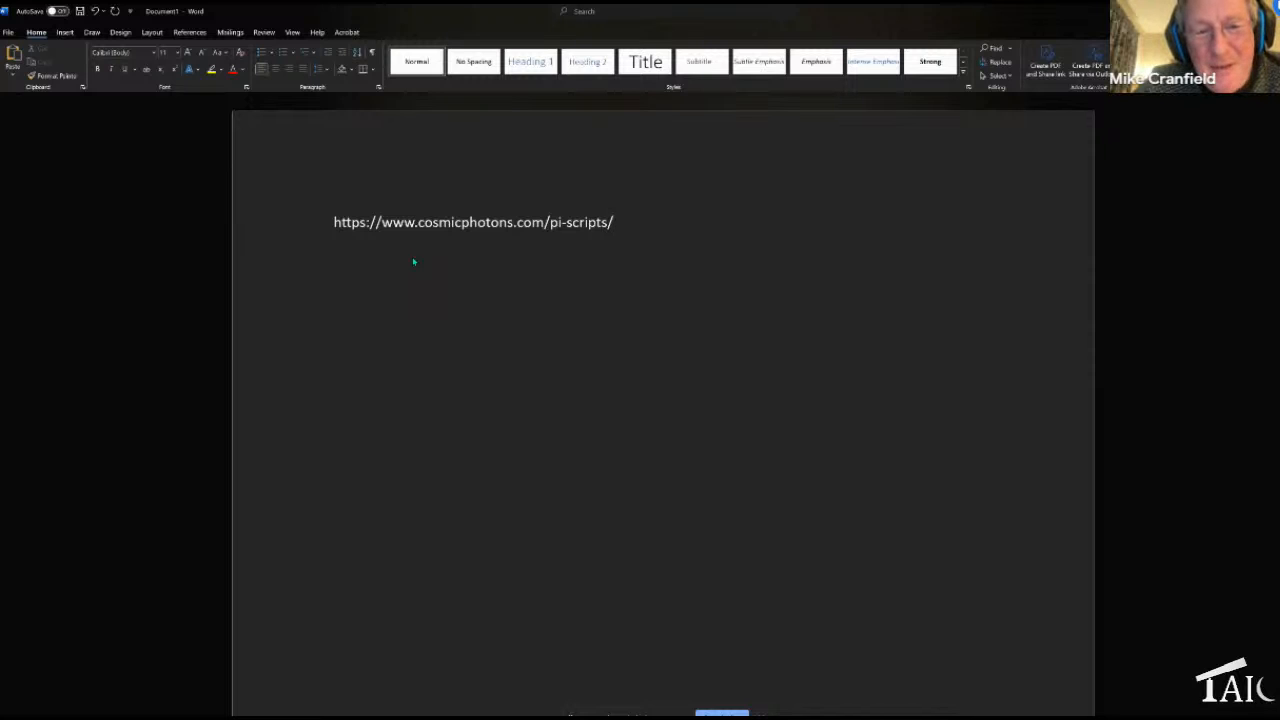
text(NGCom)
key(BackSpace)
key(BackSpace)
key(BackSpace)
key(BackSpace)
key(BackSpace)
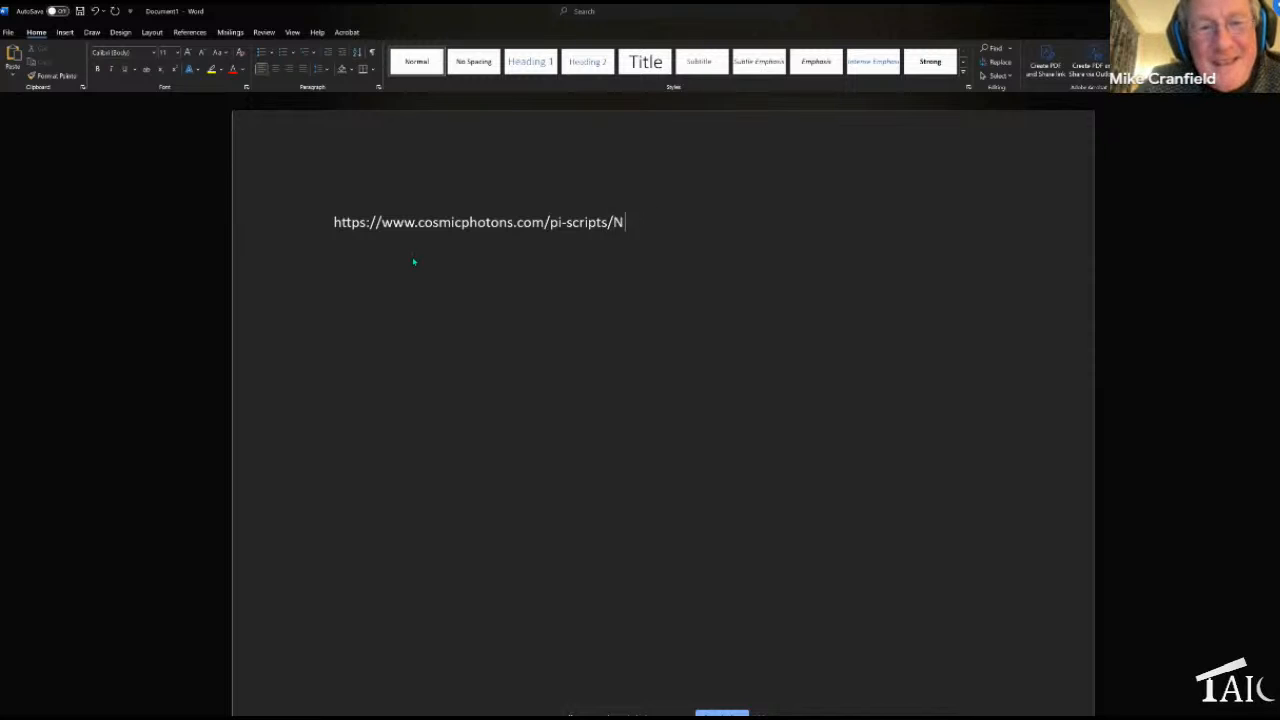
text(b)
text(bcolourt)
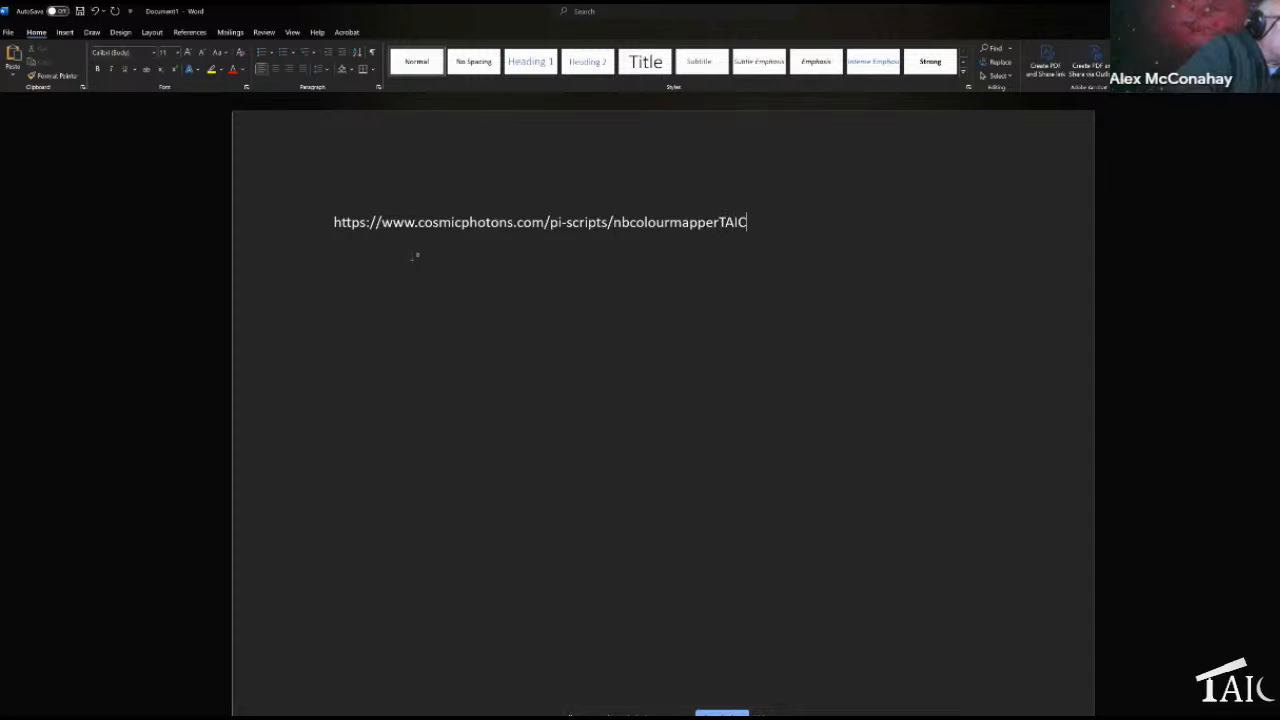
text(Beta/)
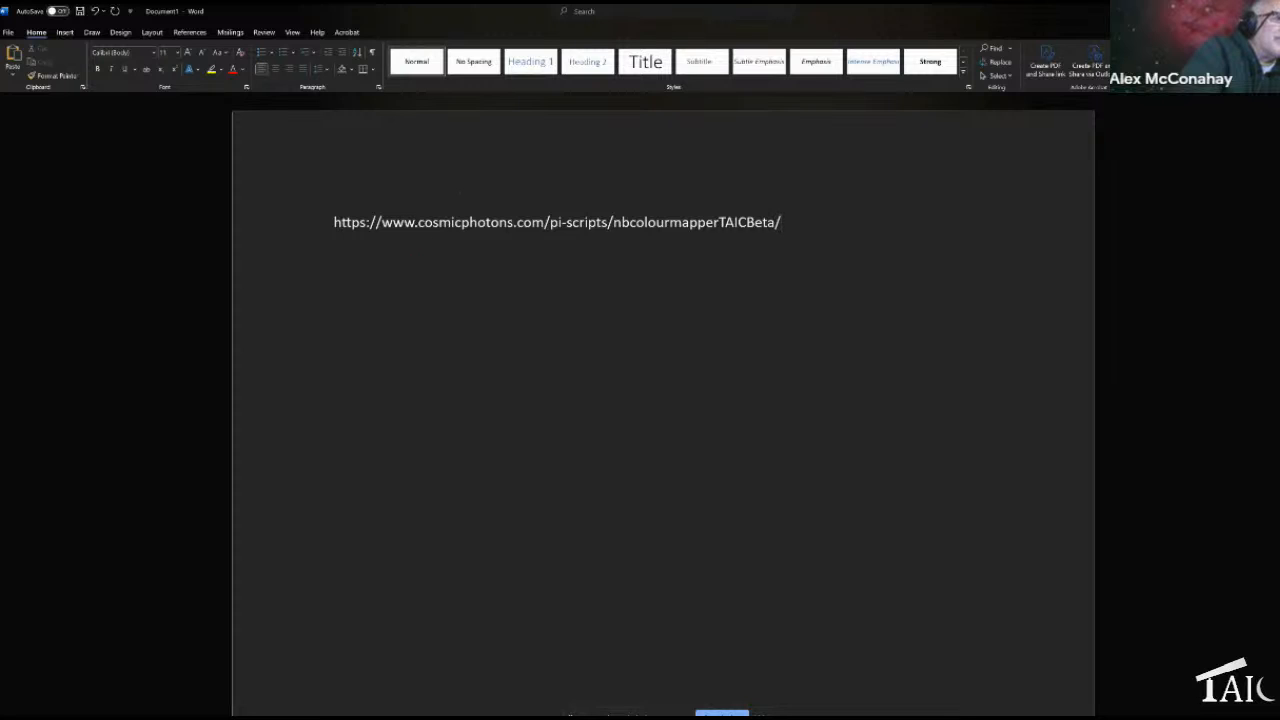
Enlarge the web address text to 16 pt so it fits on a single line, and deselect it
drag(790, 222, 333, 224)
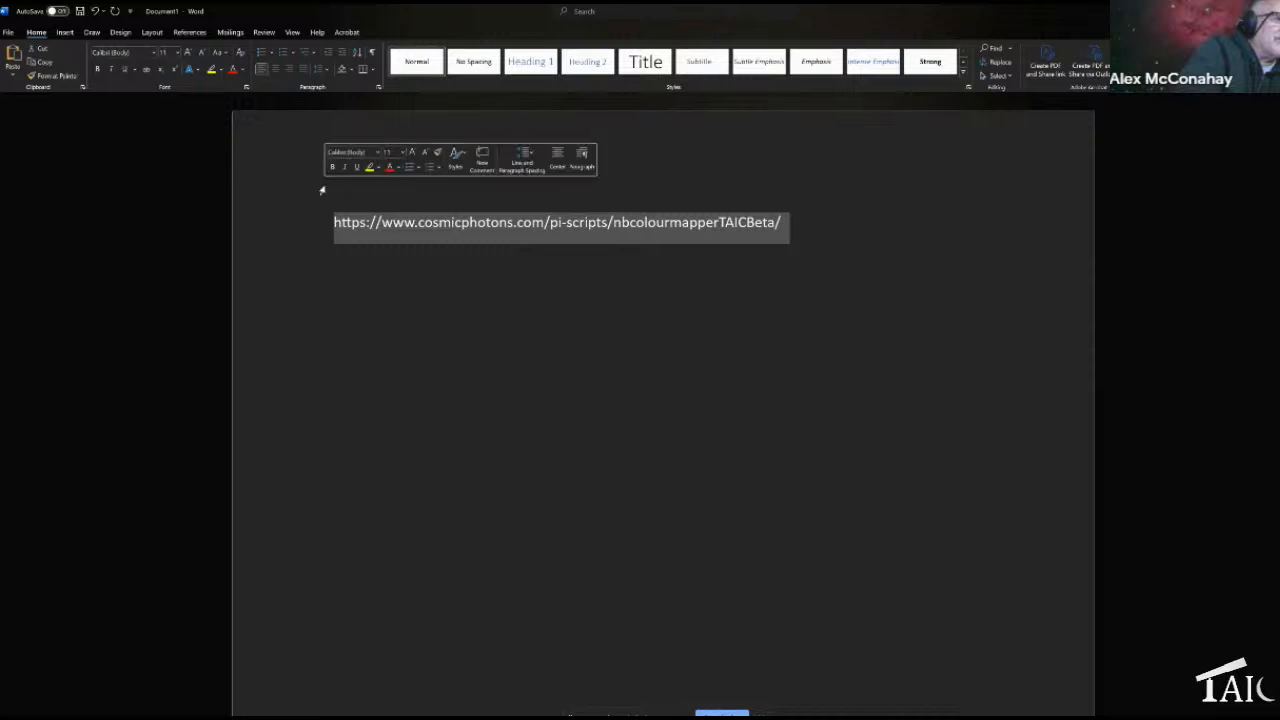
click(188, 52)
click(188, 52)
click(188, 52)
click(188, 52)
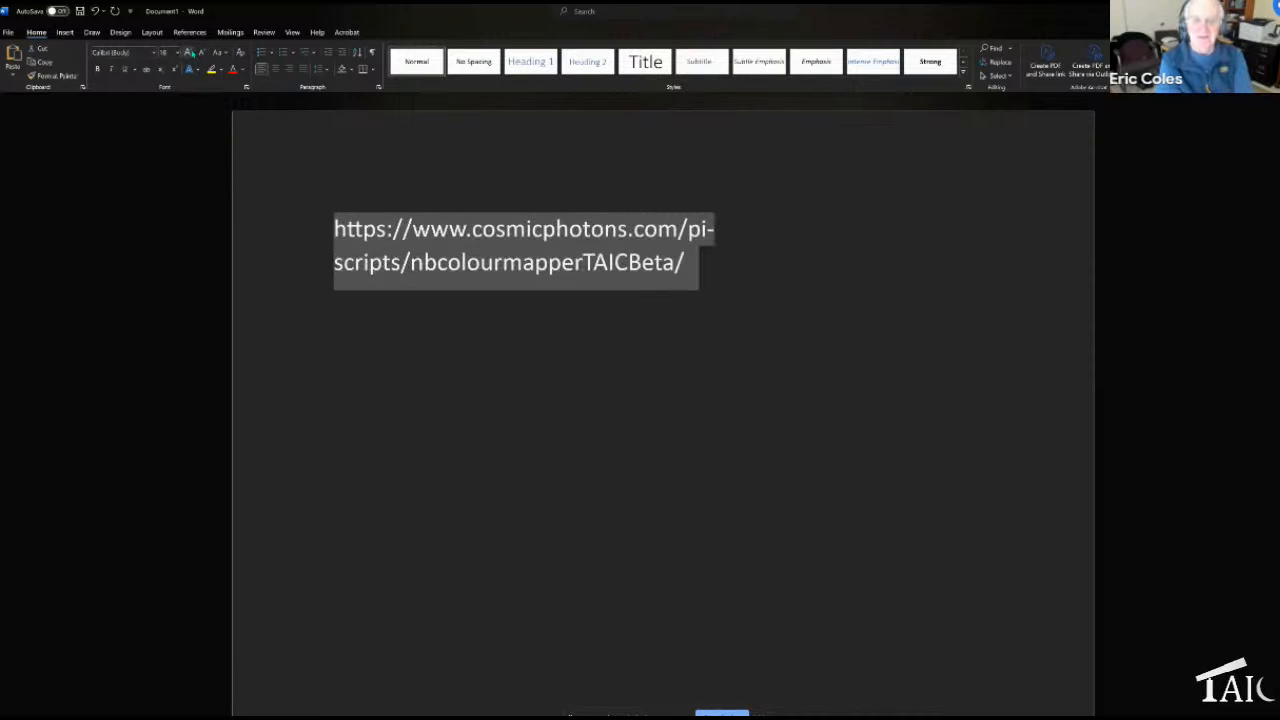
click(201, 53)
click(754, 469)
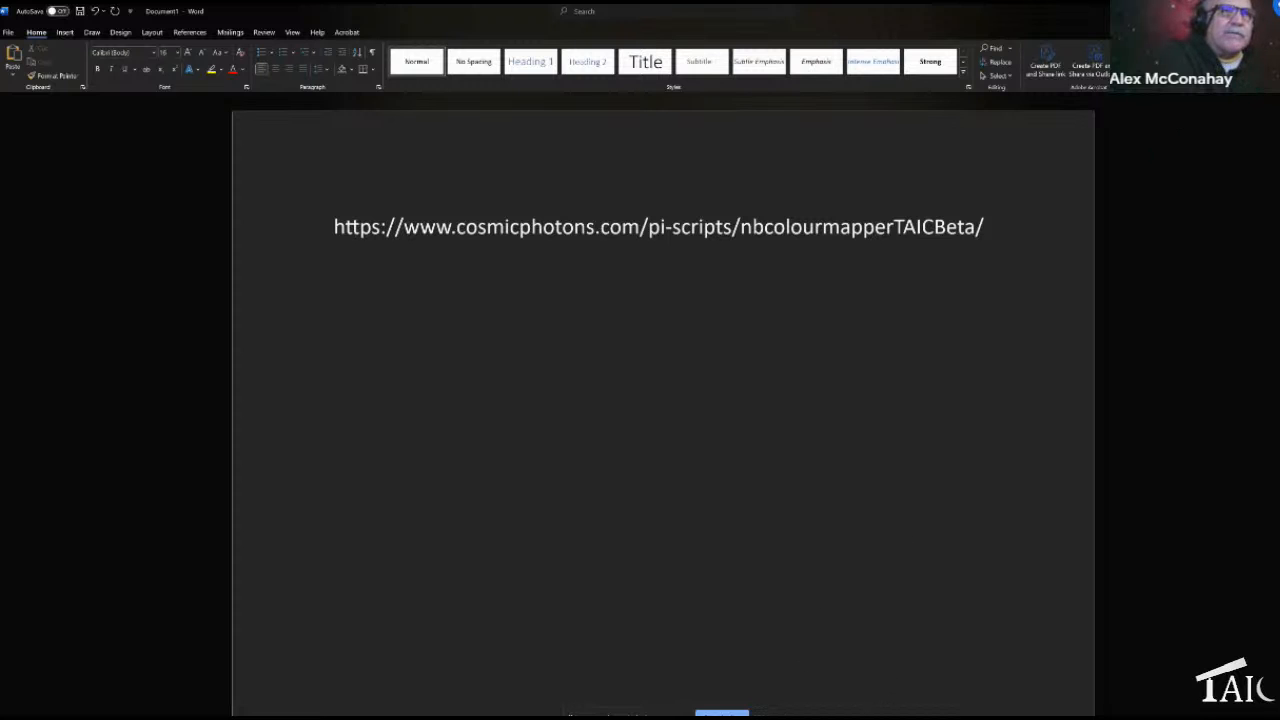
Return to PixInsight, launch the NB Colour Mapper script and show its modification controls
click(1274, 11)
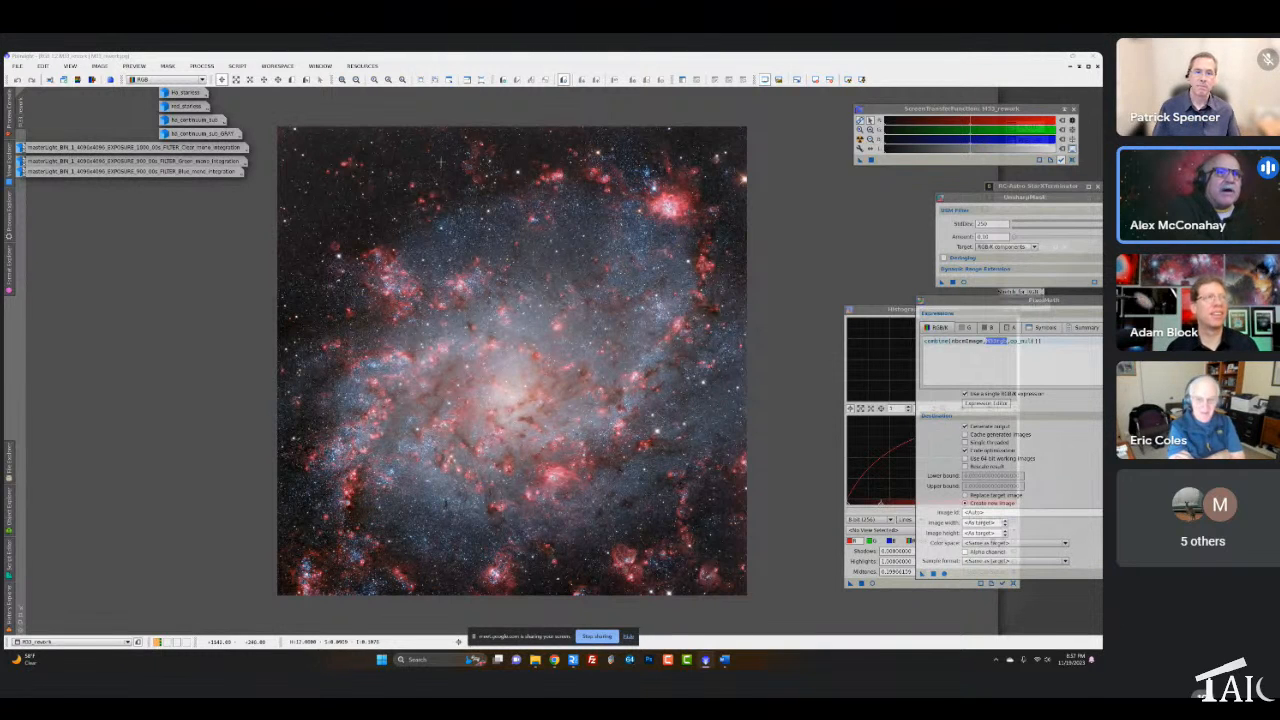
click(232, 65)
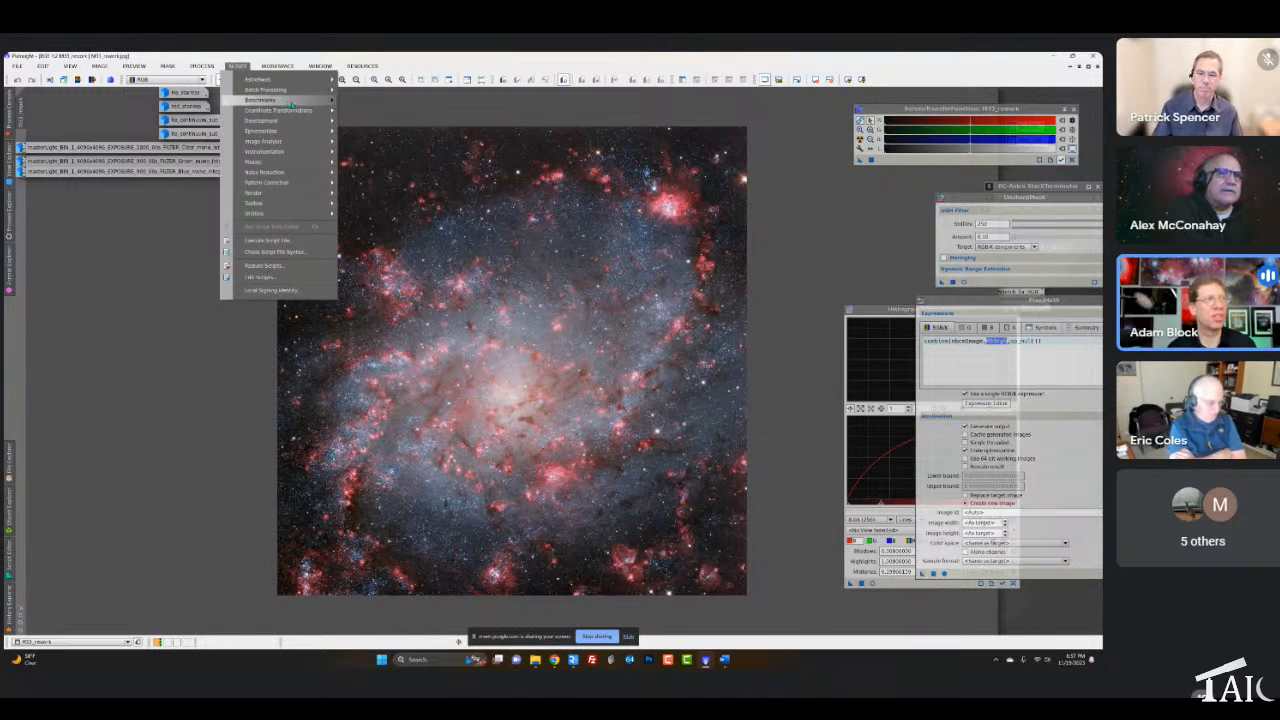
mouse_move(298, 91)
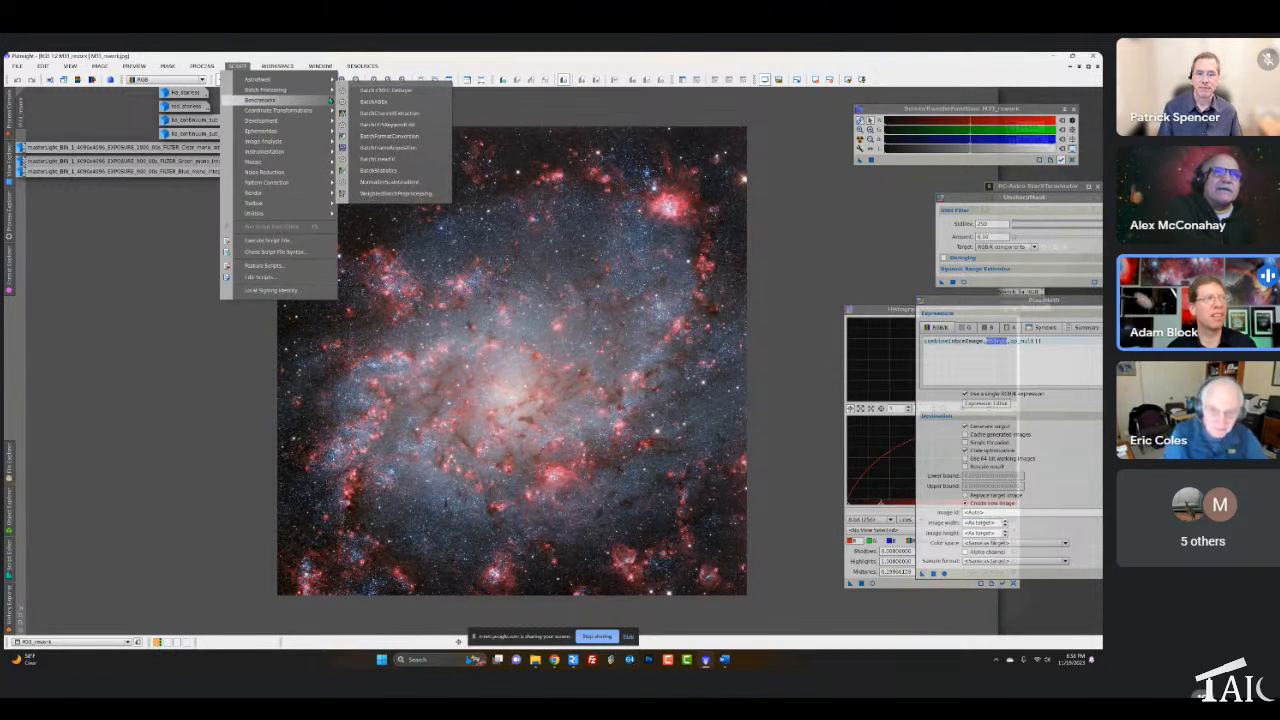
mouse_move(313, 214)
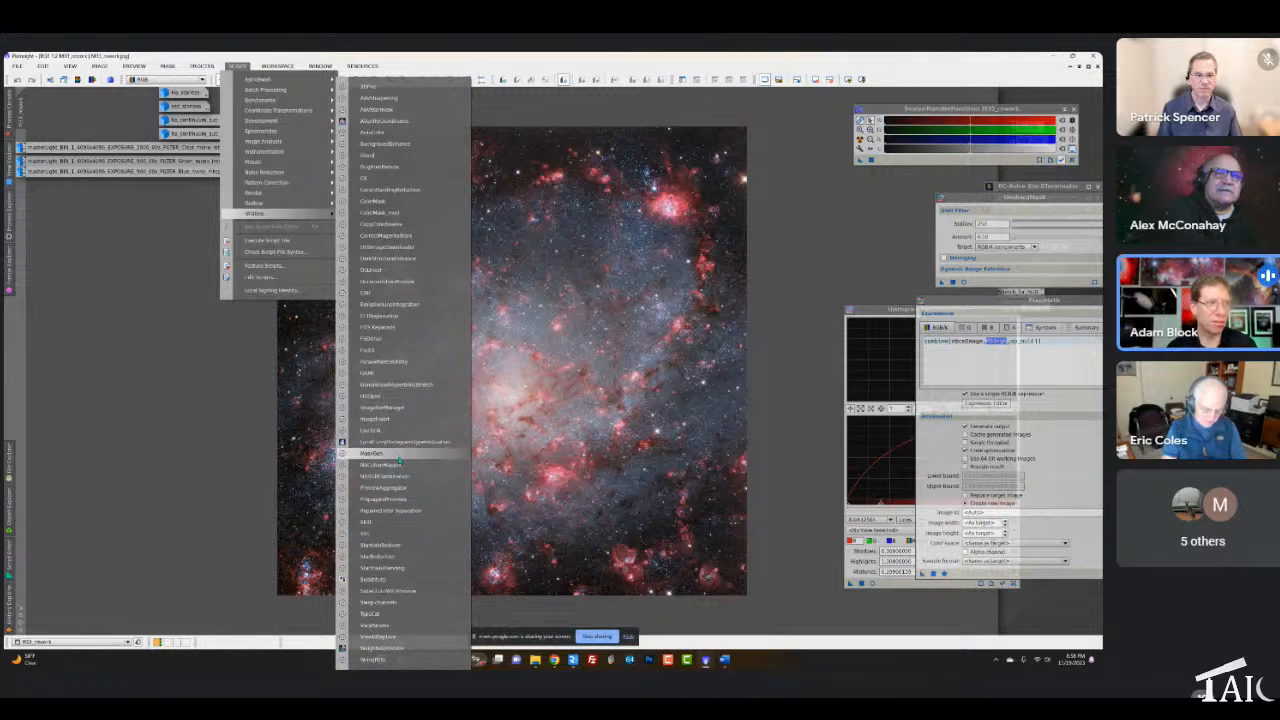
click(400, 466)
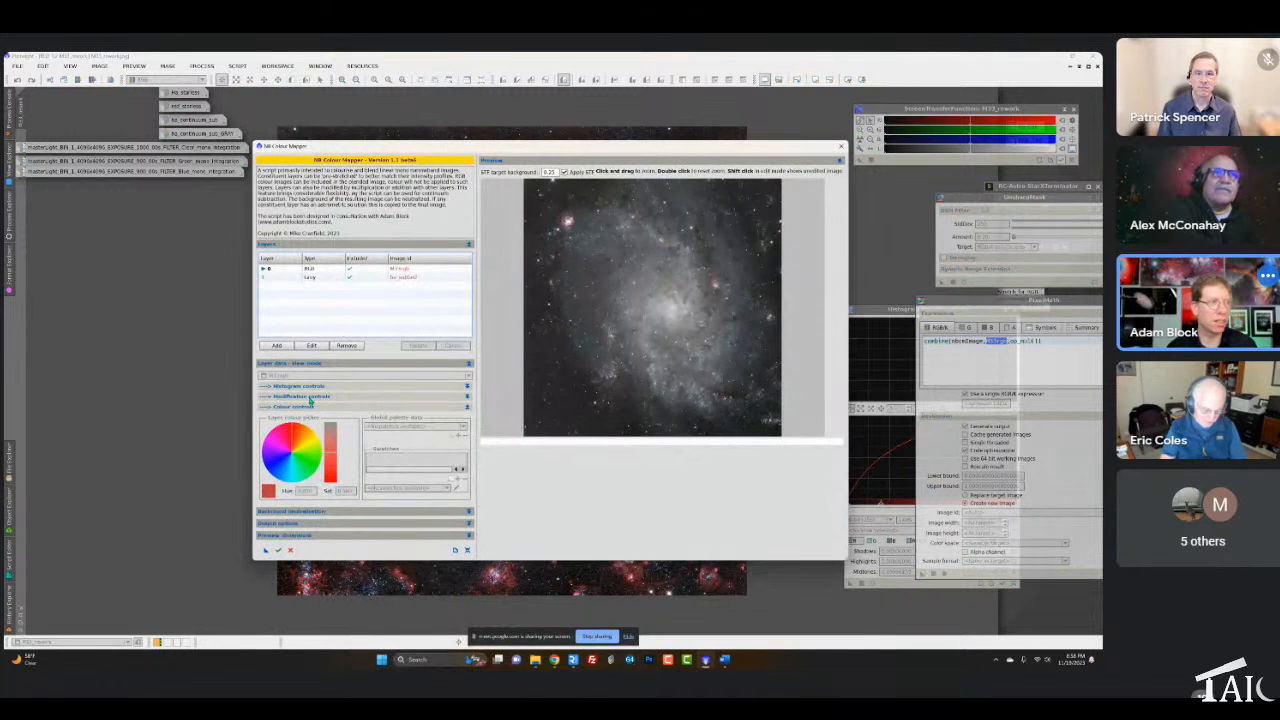
click(310, 397)
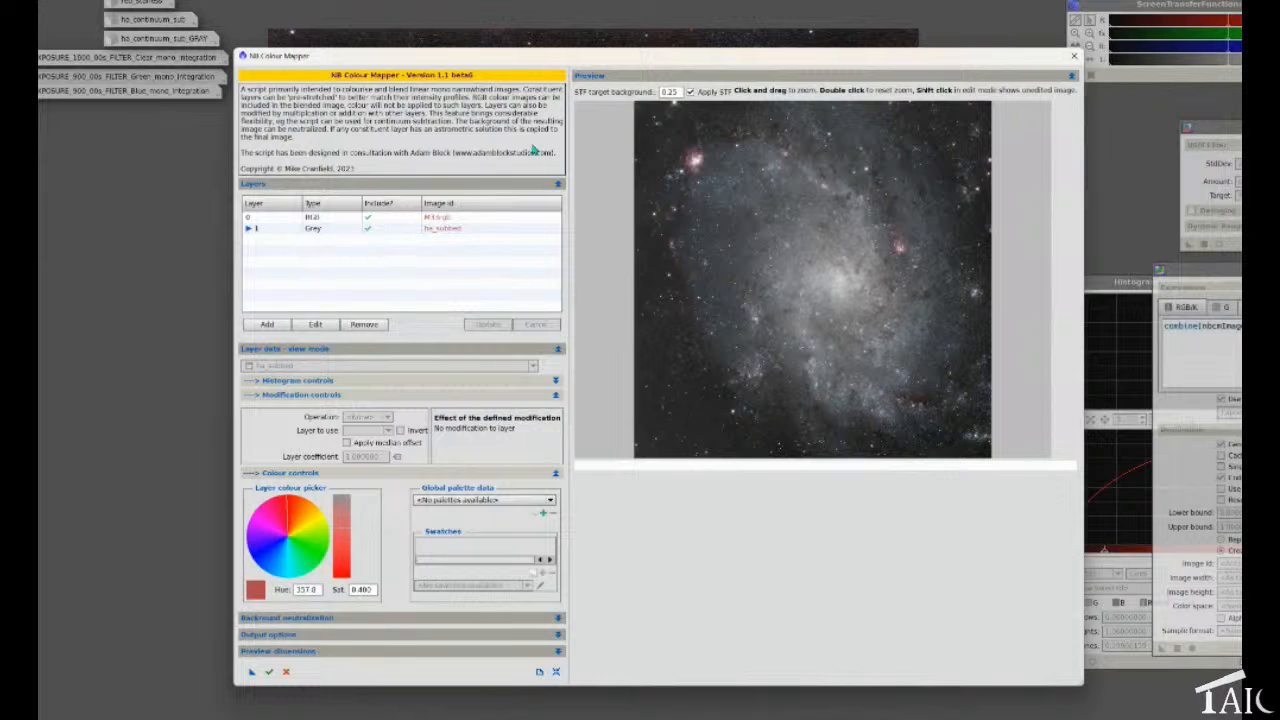
Reset the script and add the Ha mono master light as a layer with a layer coefficient of 0.12
click(556, 671)
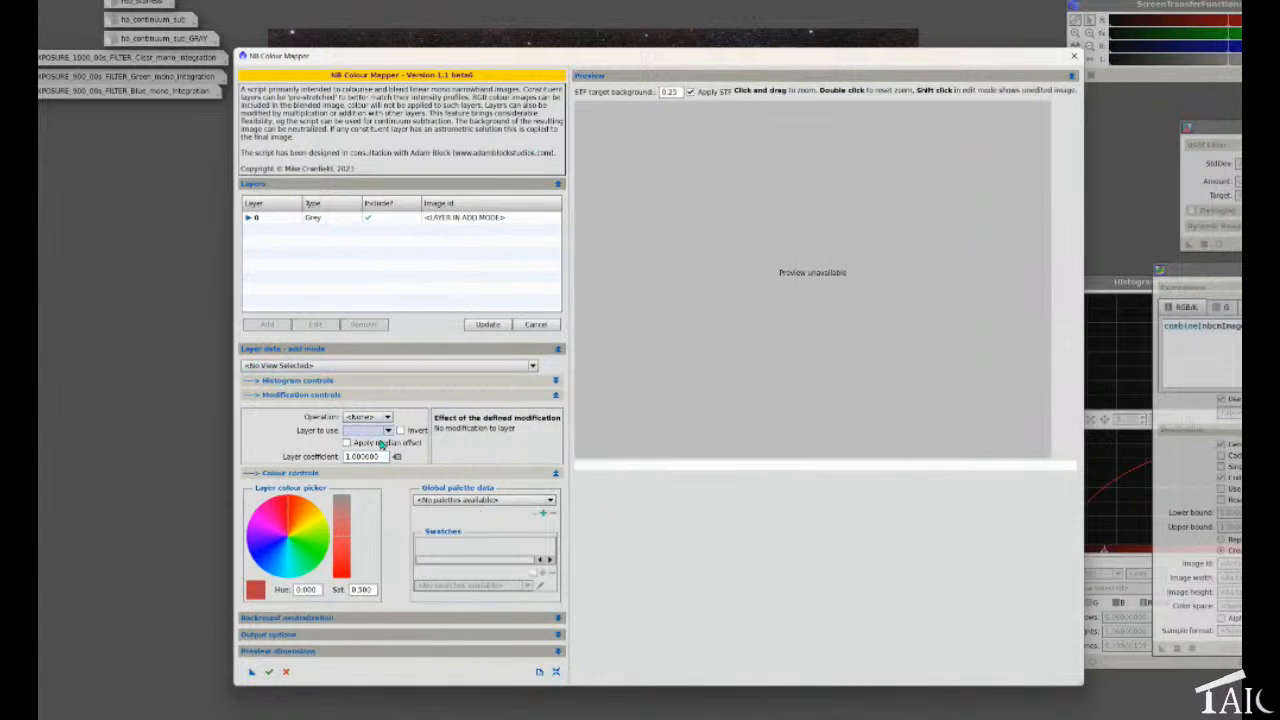
drag(386, 457, 336, 458)
key(BackSpace)
click(300, 366)
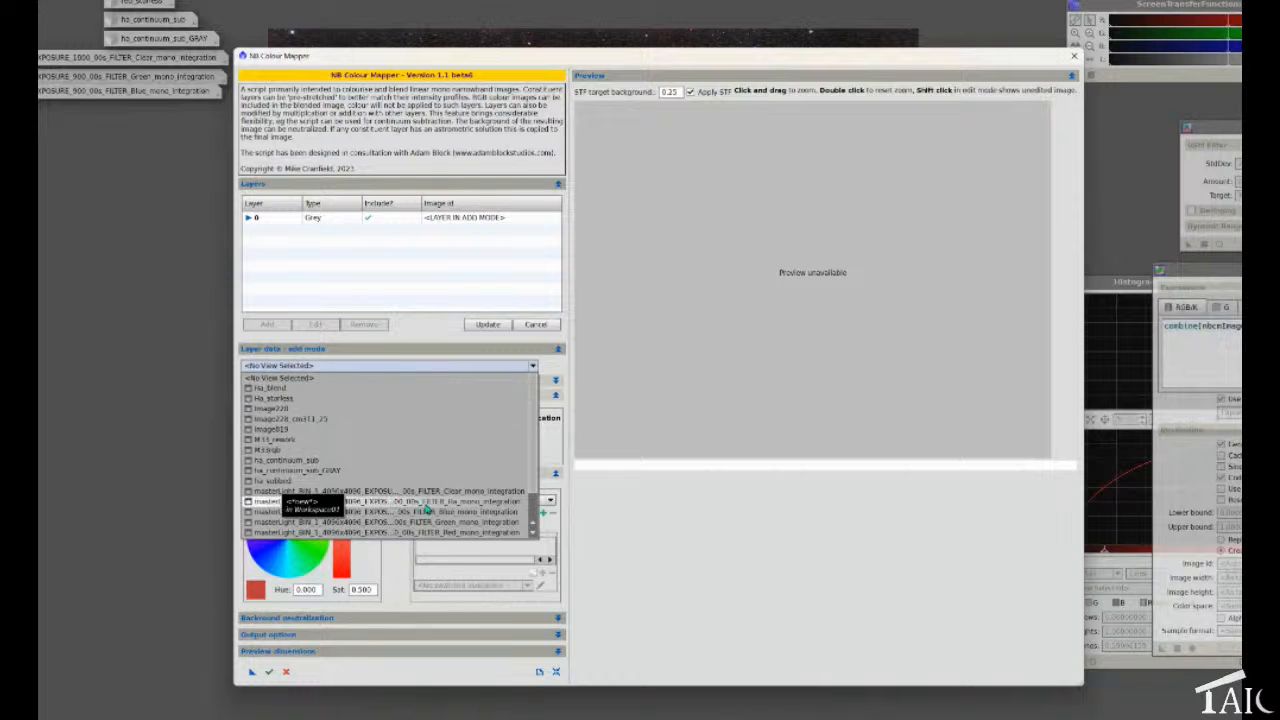
click(480, 501)
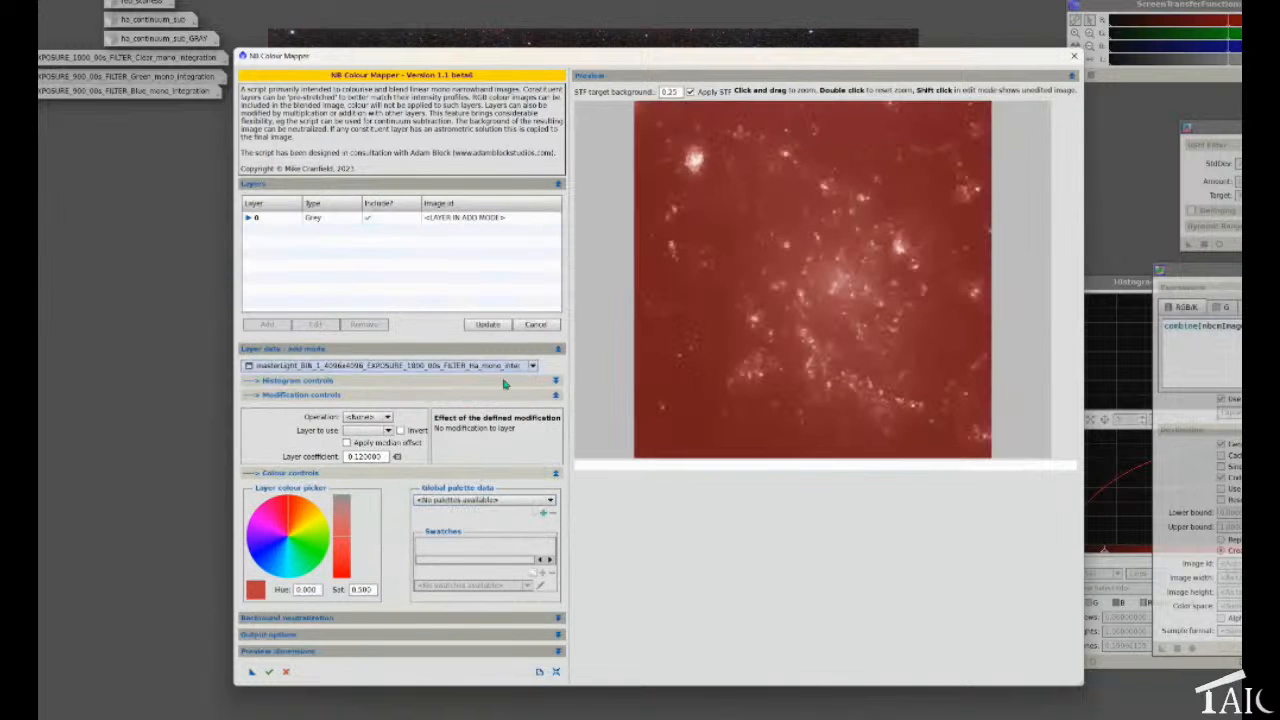
Set the Ha layer's colour saturation to 0 and close the script without running it
double_click(375, 590)
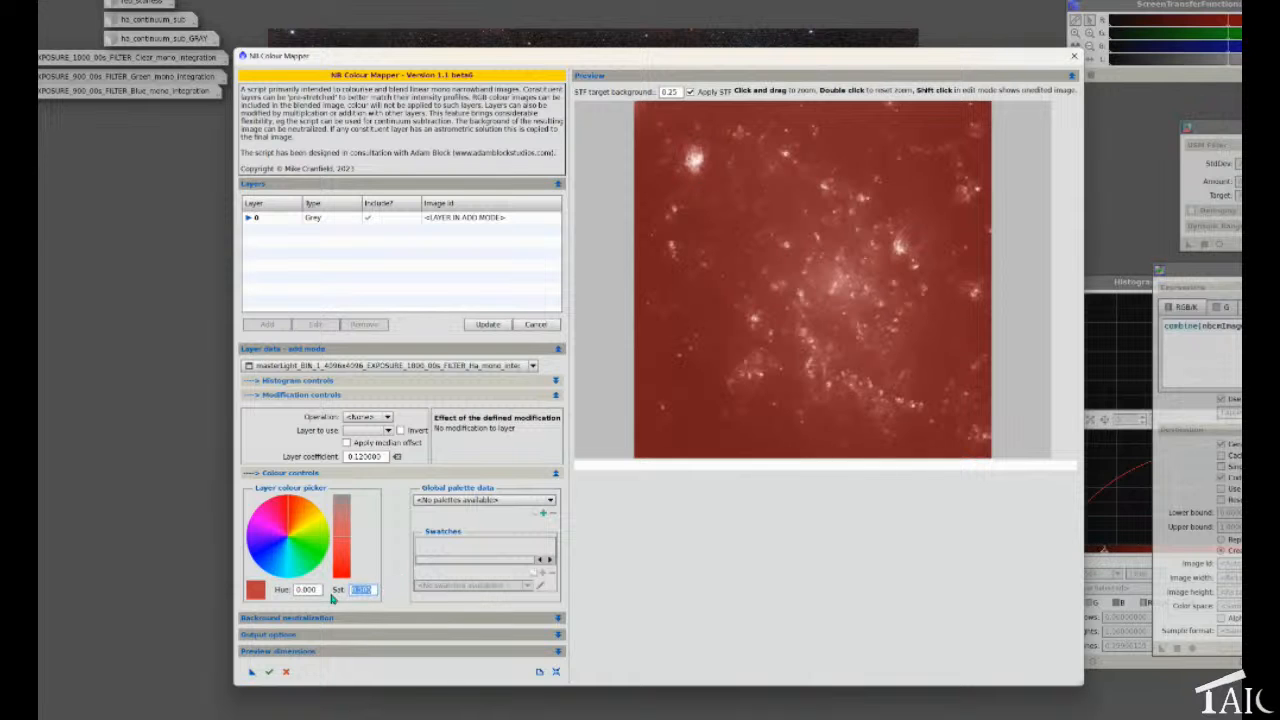
text(0)
key(Return)
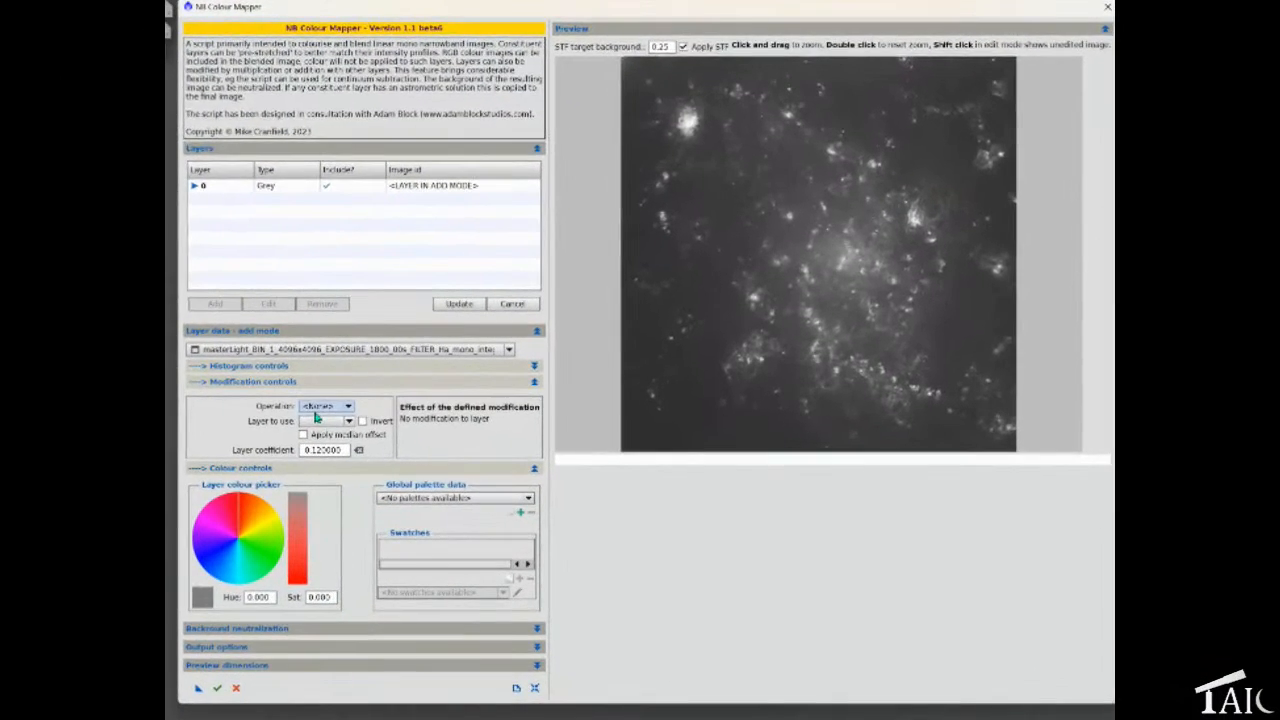
click(315, 448)
click(1106, 8)
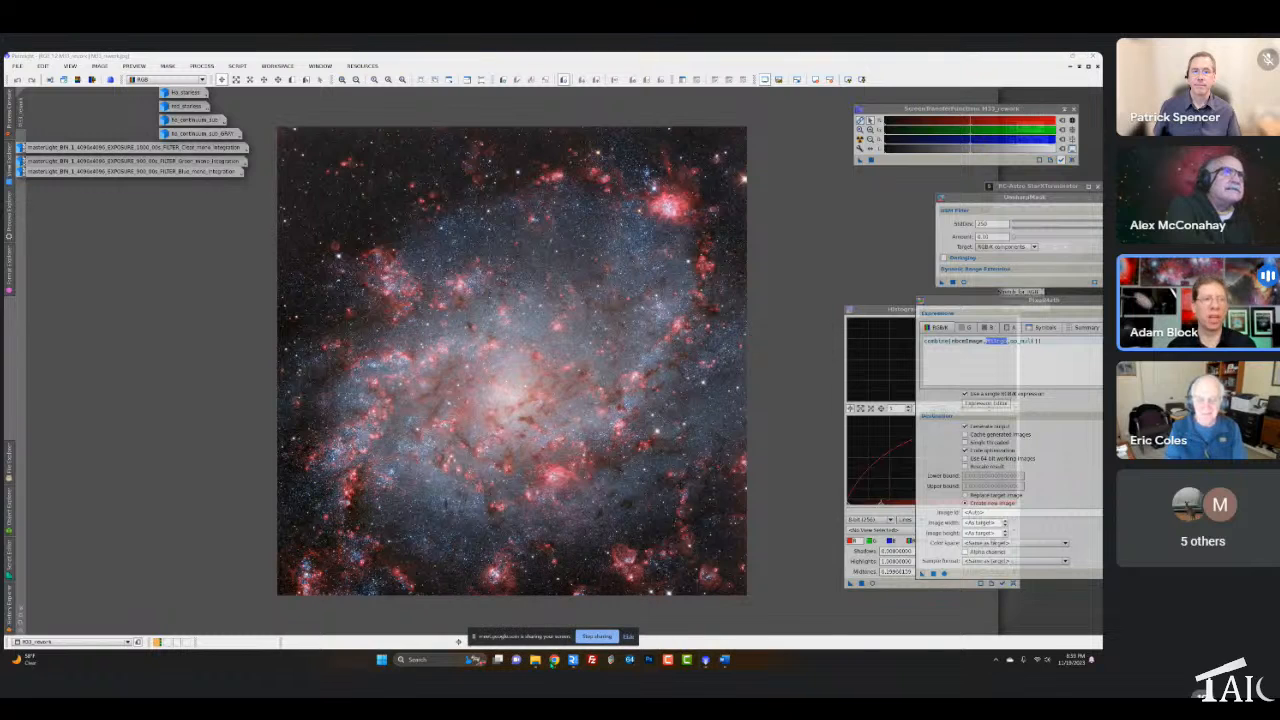
Switch to Chrome and view the M33 (H-Alpha Enhanced) page and the PixInsight Horizons page
mouse_move(554, 659)
click(519, 612)
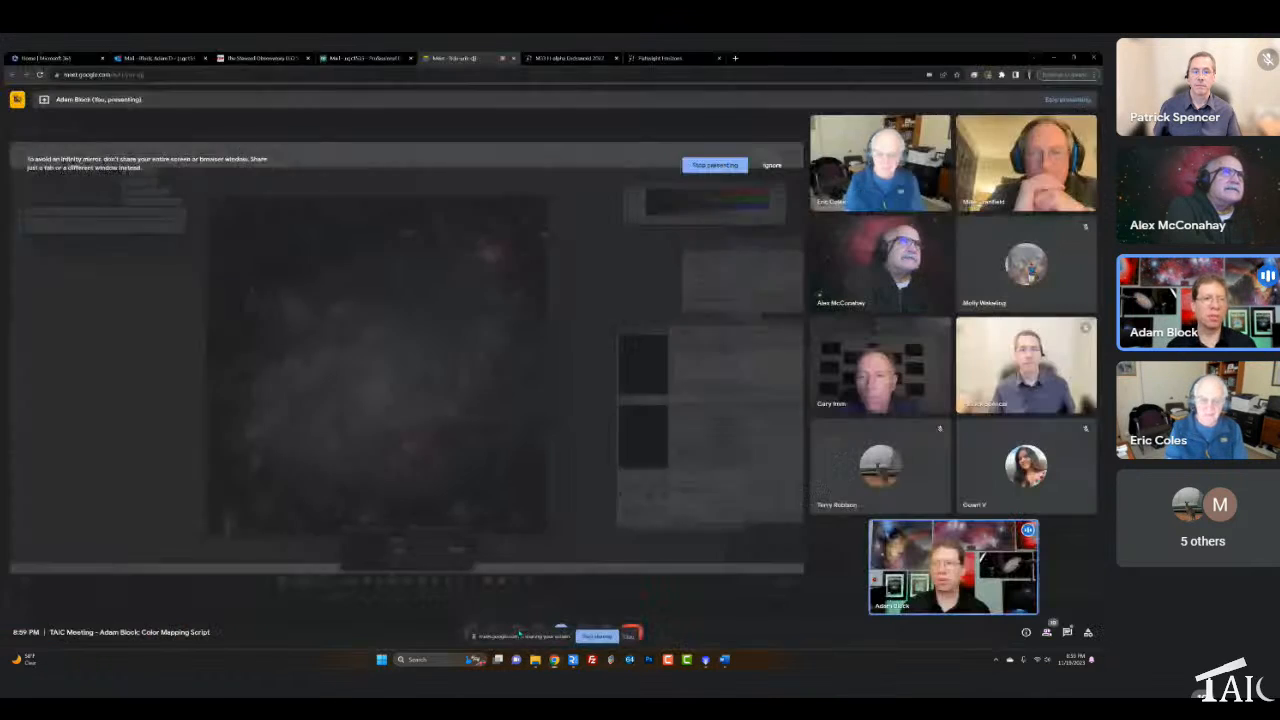
click(569, 59)
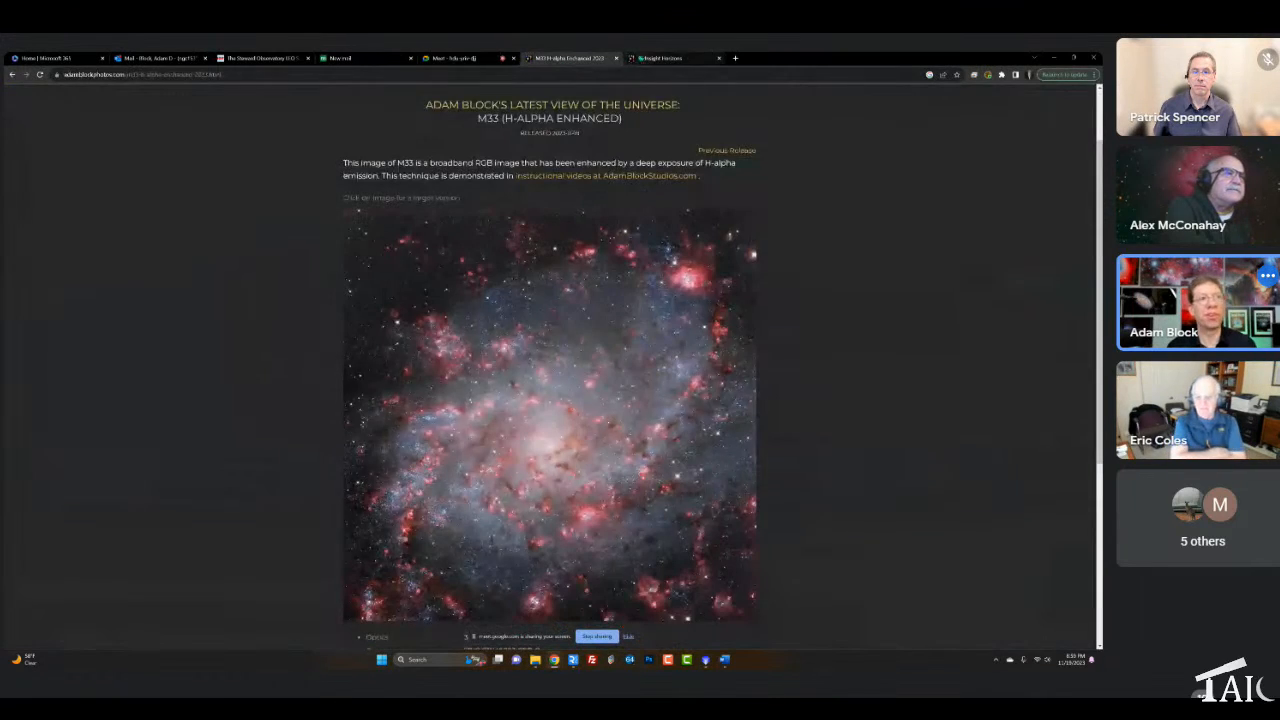
click(662, 58)
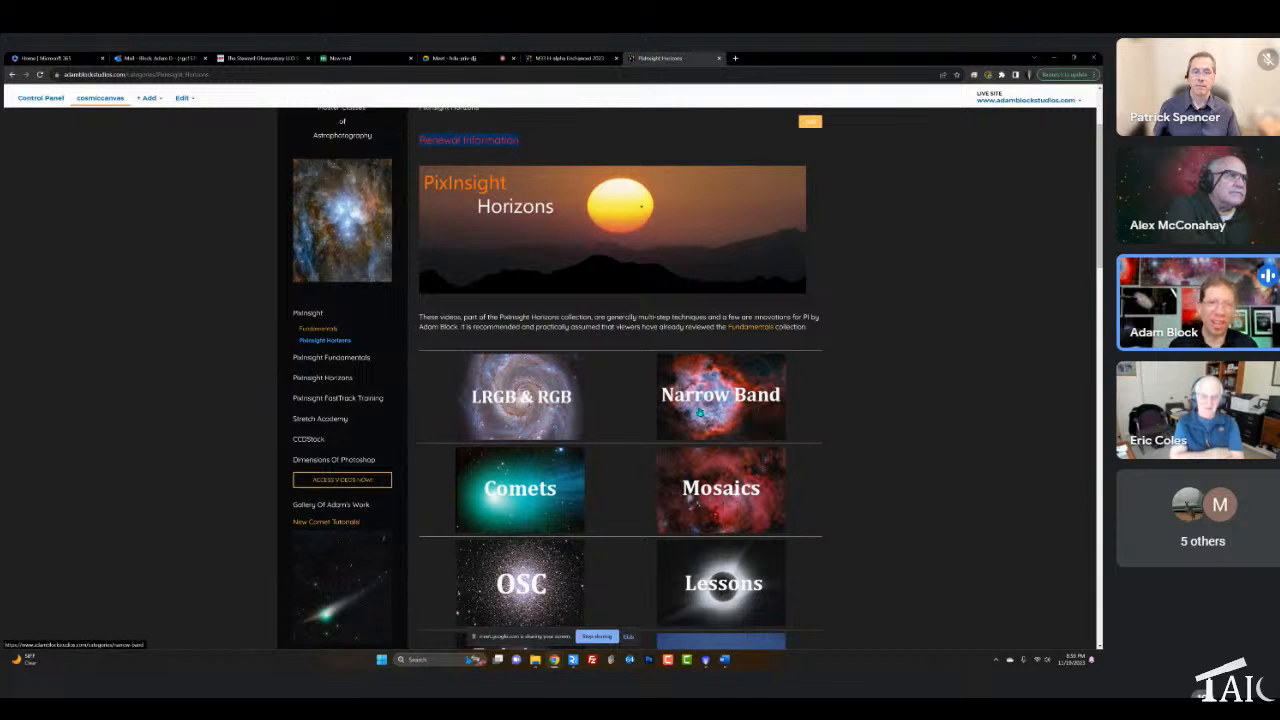
Open the Narrow Band category of PixInsight Horizons and look through its list of tutorials
click(699, 410)
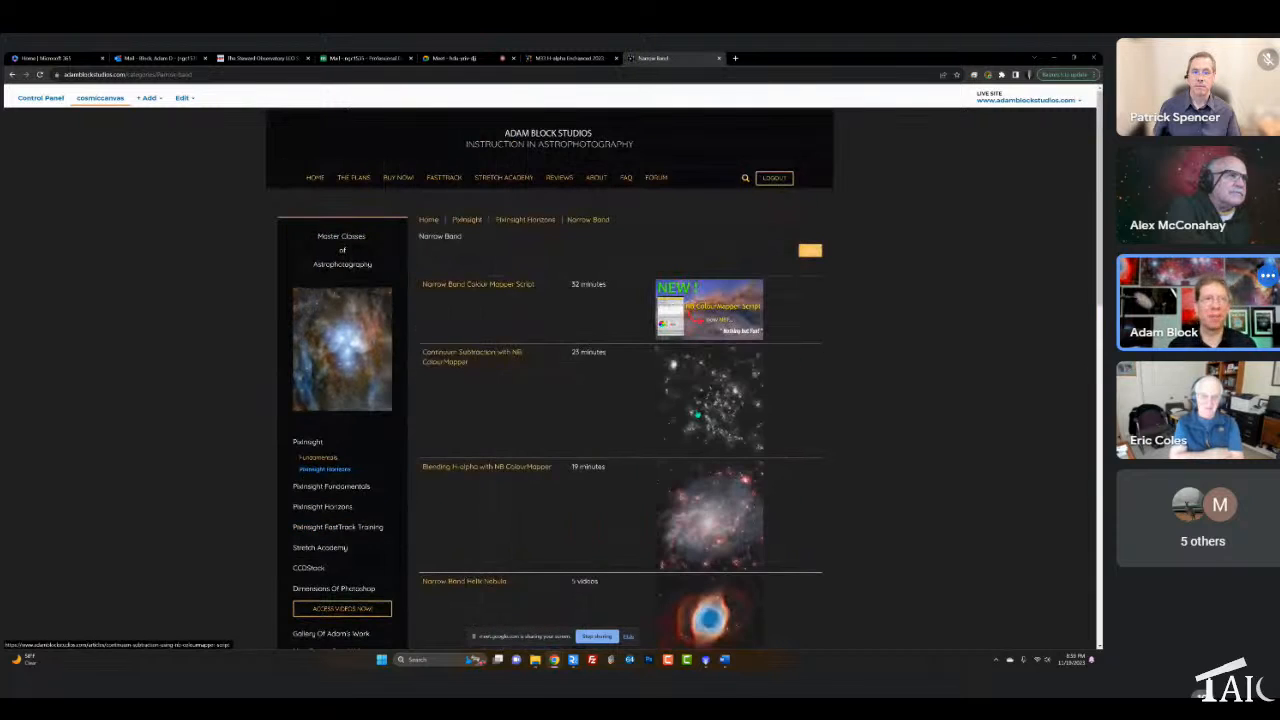
scroll(687, 418, down, 1)
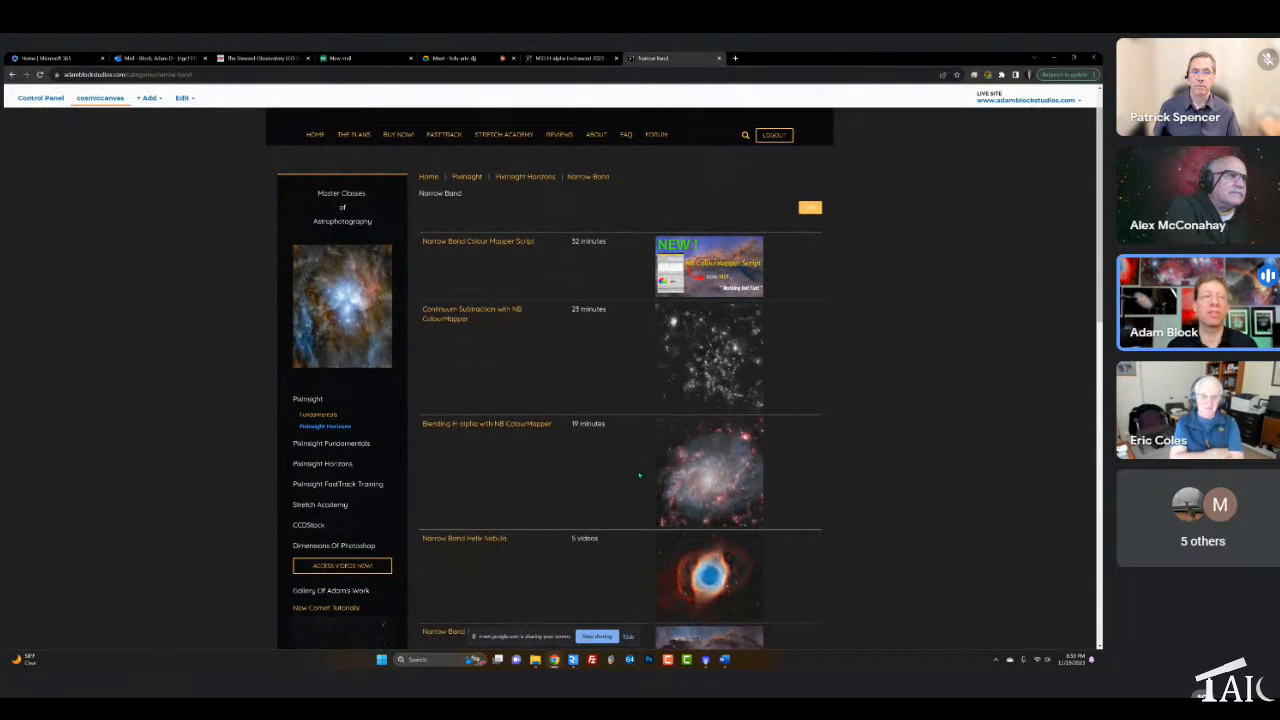
scroll(615, 498, down, 6)
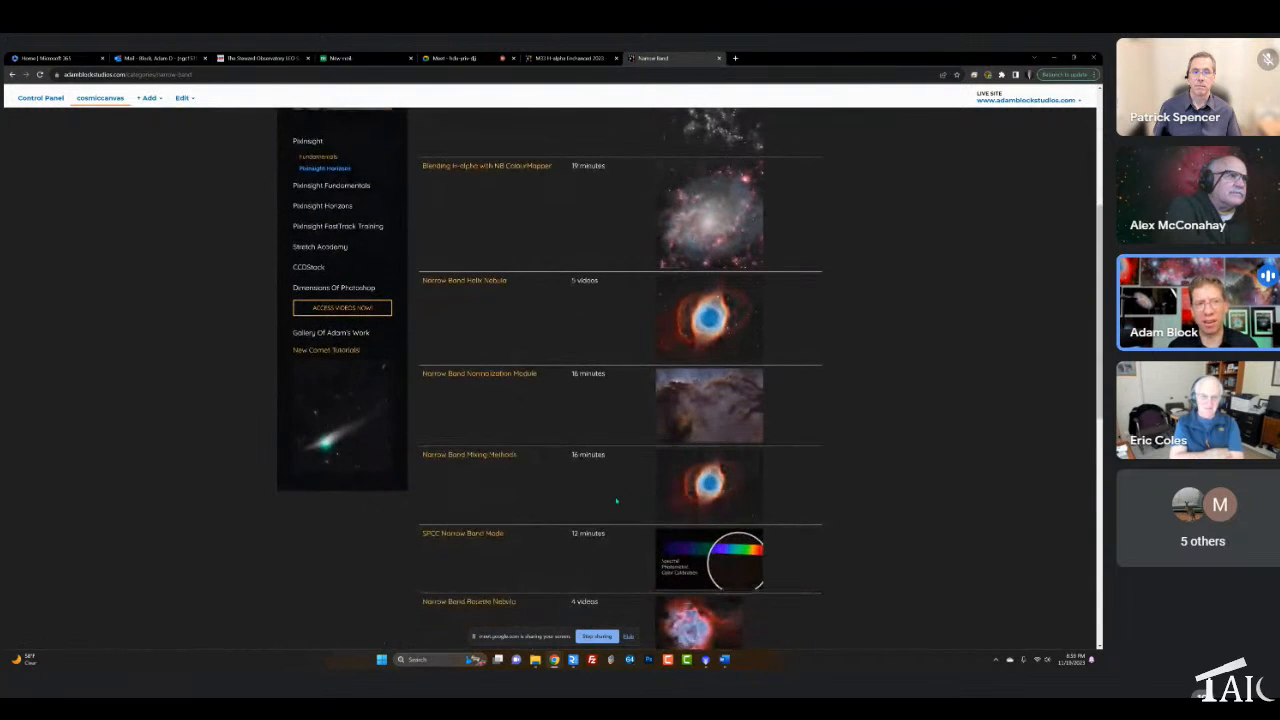
scroll(616, 501, up, 7)
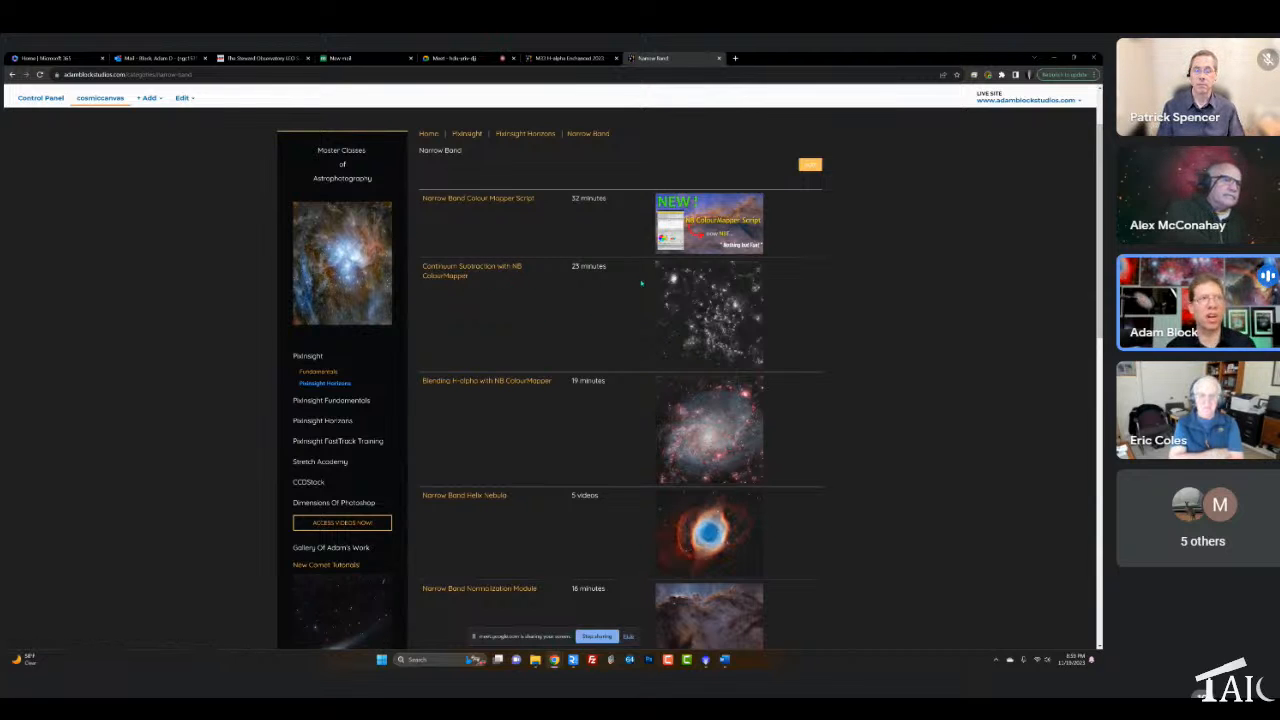
scroll(640, 405, down, 3)
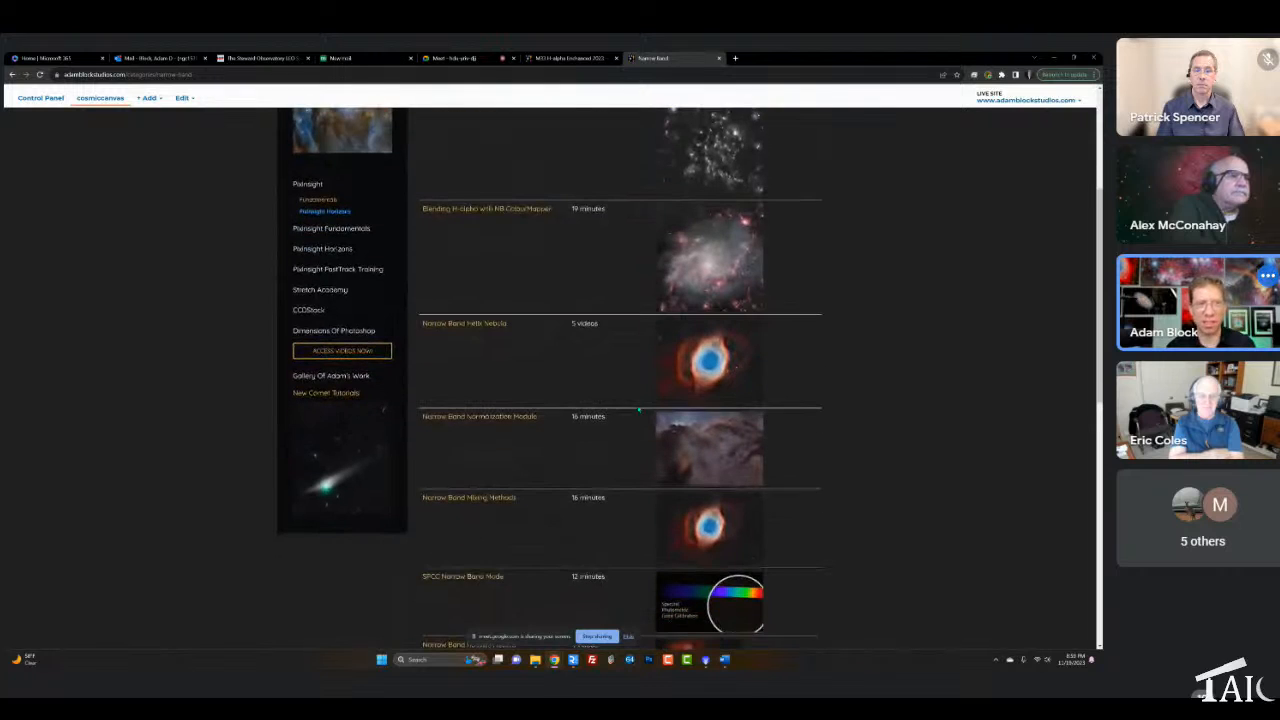
scroll(762, 440, down, 2)
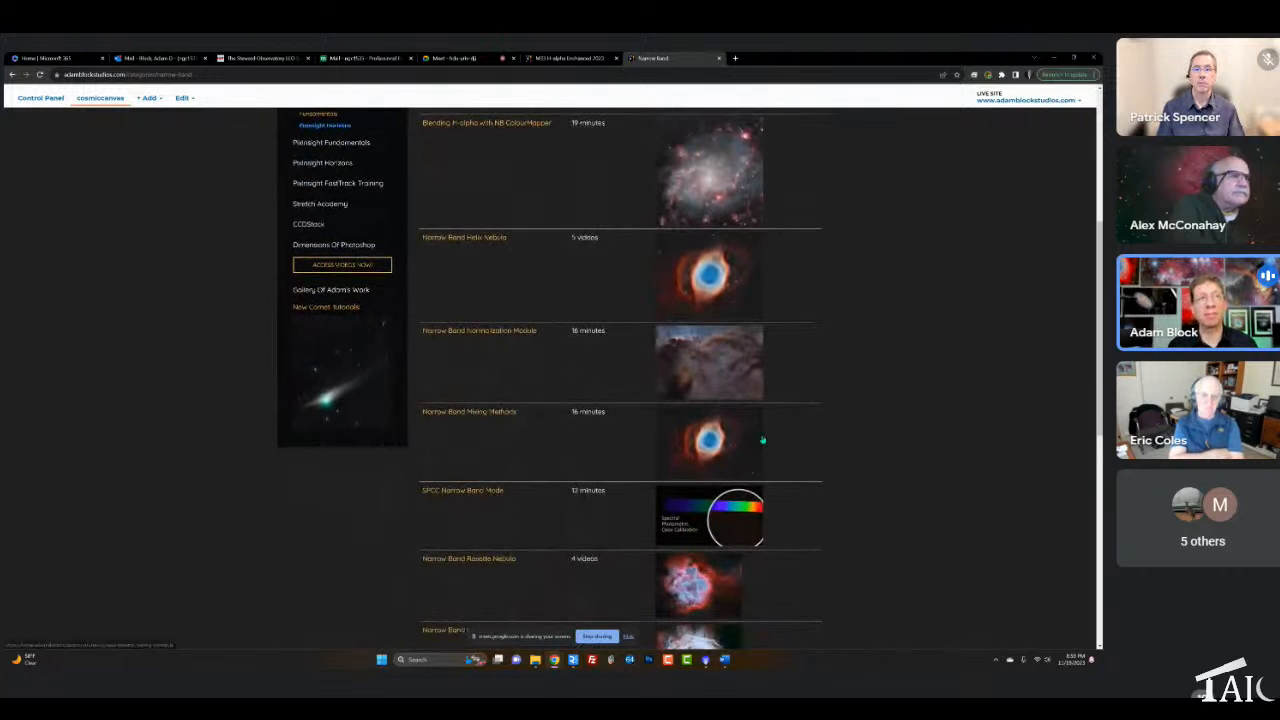
scroll(760, 430, up, 4)
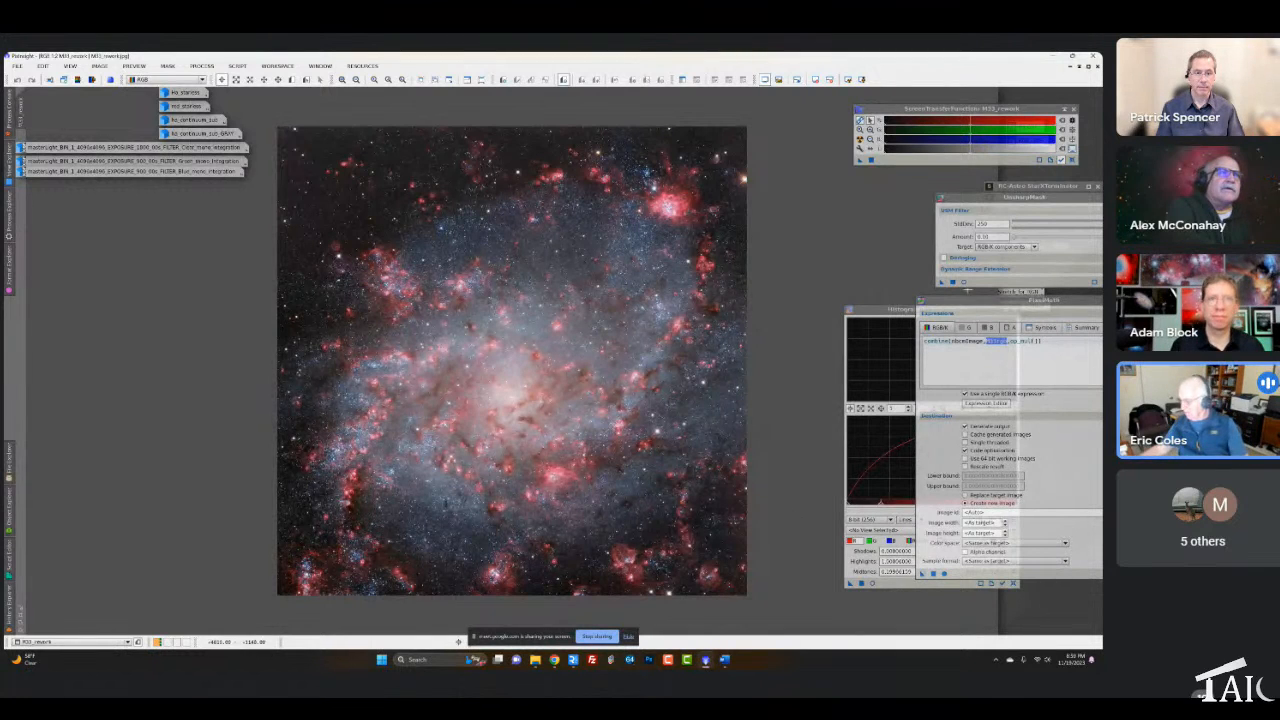
Return to PixInsight with the reworked M33 image and stop sharing the screen
drag(985, 300, 738, 293)
click(602, 638)
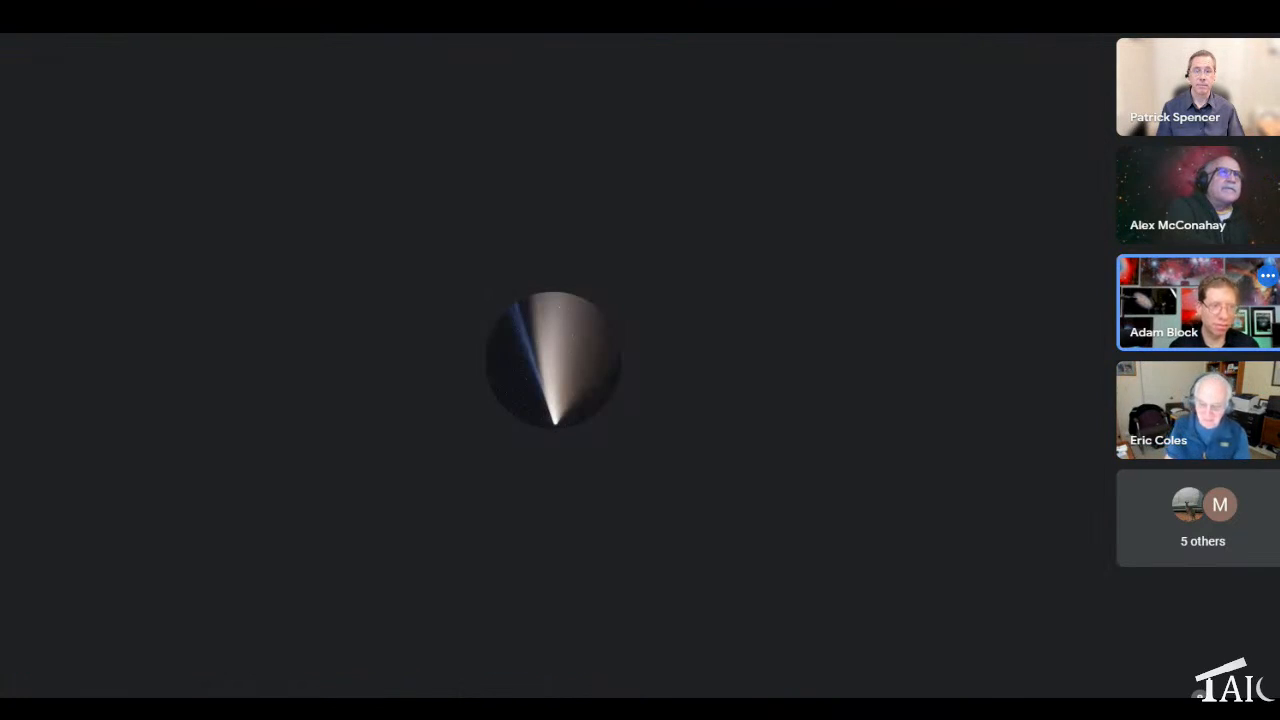